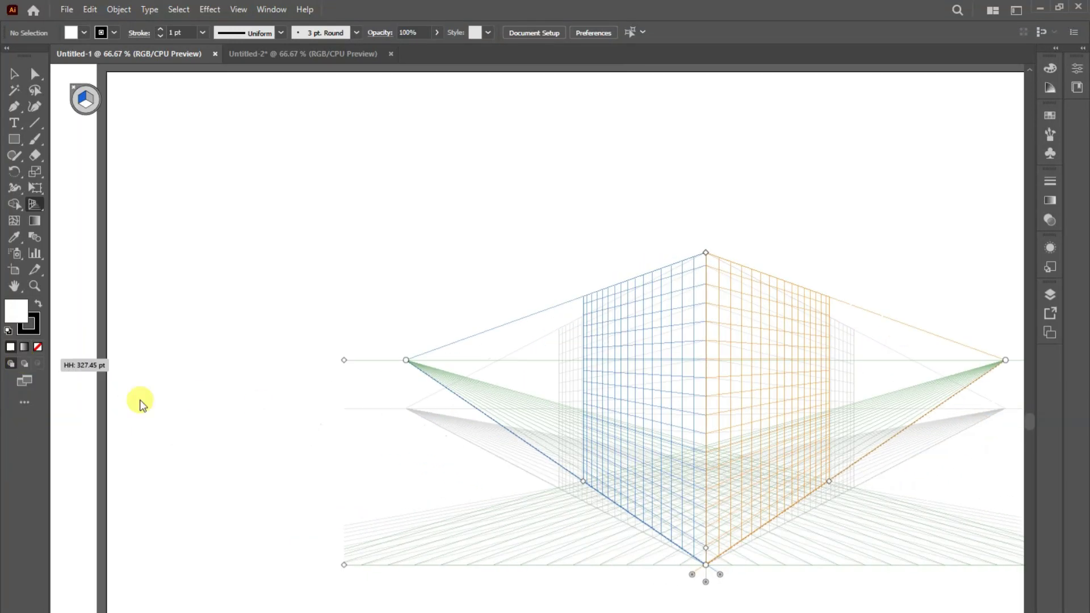
- Raise the horizon, pull the left vanishing point far left, and cover the left plane with a ~689 × 621 pt rectangle
left_click_drag(297, 408, 141, 401)
left_click_drag(706, 250, 705, 170)
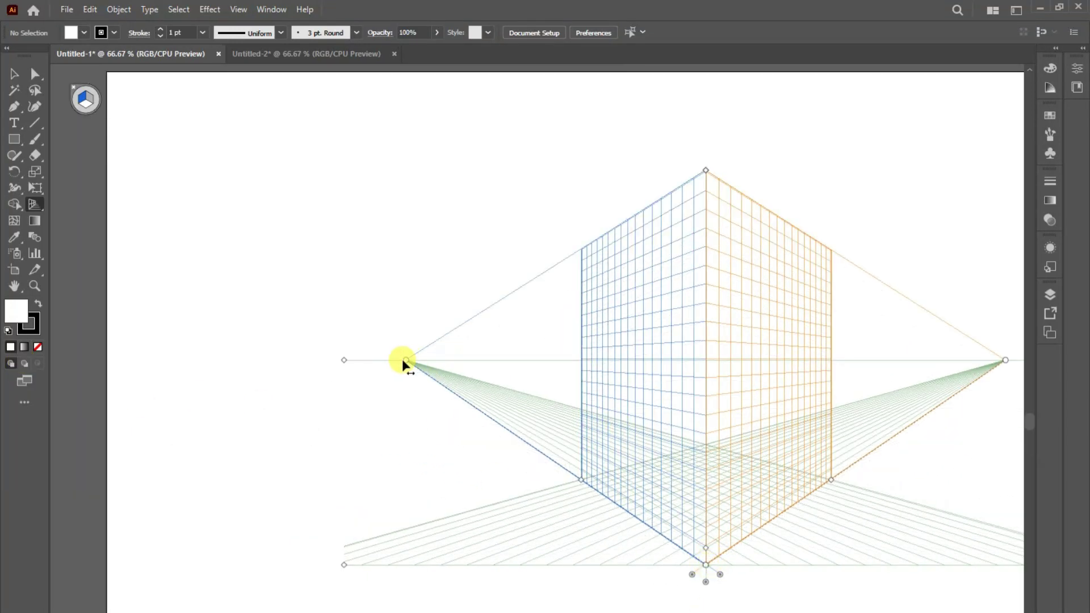
left_click_drag(405, 361, 39, 360)
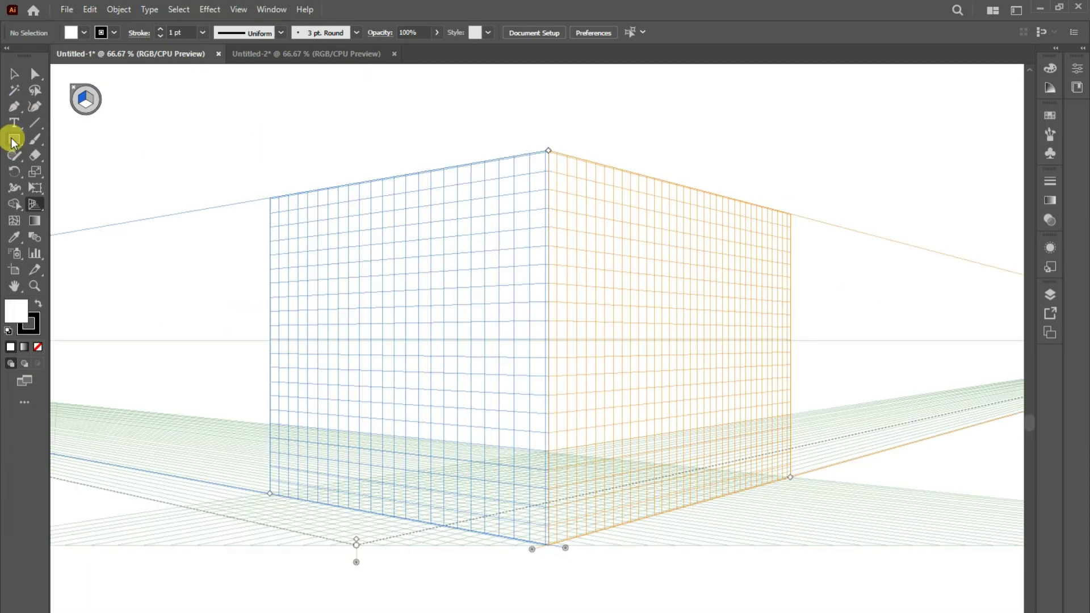
left_click(14, 139)
mouse_move(270, 198)
left_mouse_down()
mouse_move(557, 547)
mouse_move(527, 535)
left_mouse_up()
- Draw a rectangle filling the right perspective plane
left_click(659, 197)
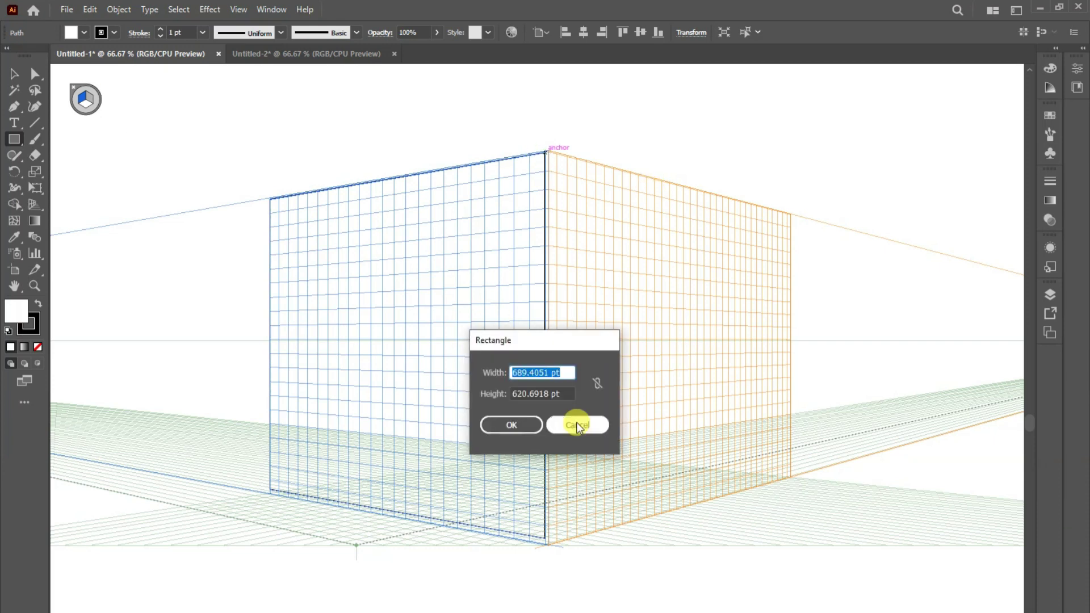
left_click(574, 423)
left_click_drag(545, 151, 787, 478)
- Stretch the left-wall rectangle's left edge far out beyond the grid
left_click(14, 74)
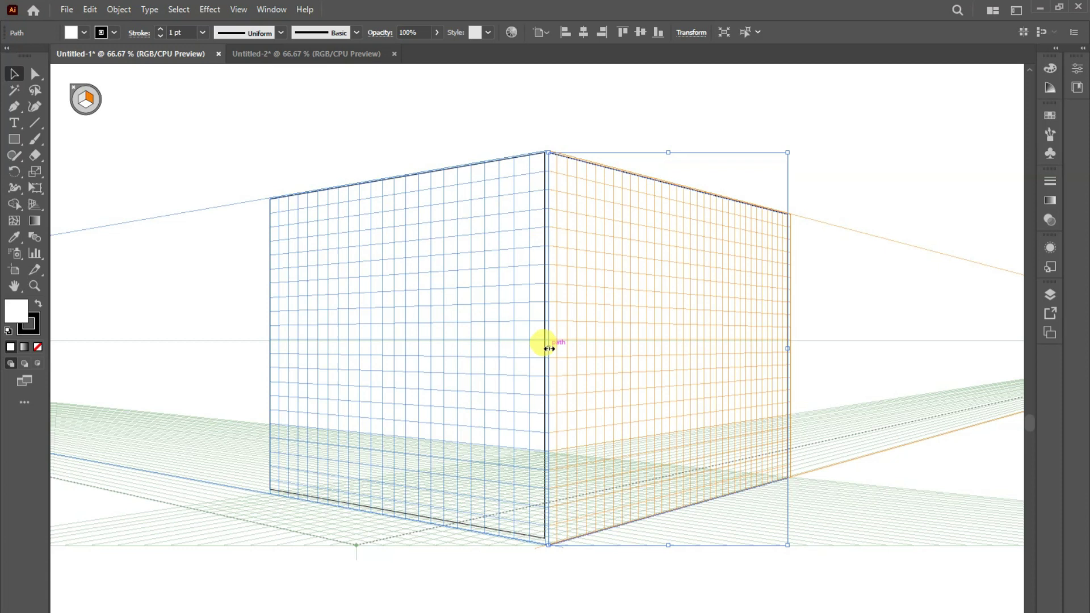
key("Return")
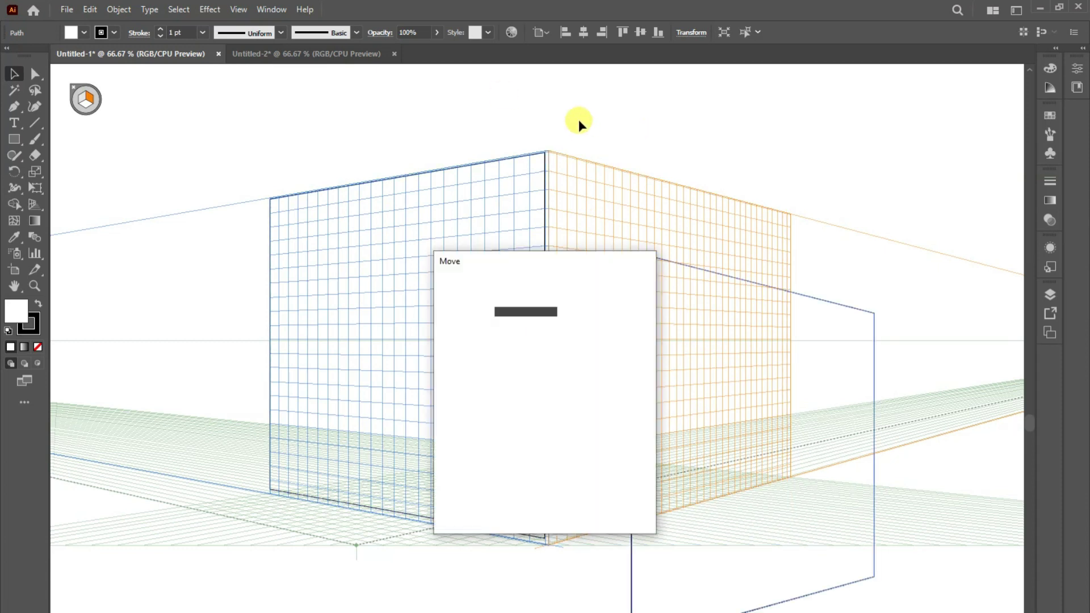
left_click(618, 501)
left_click(659, 593)
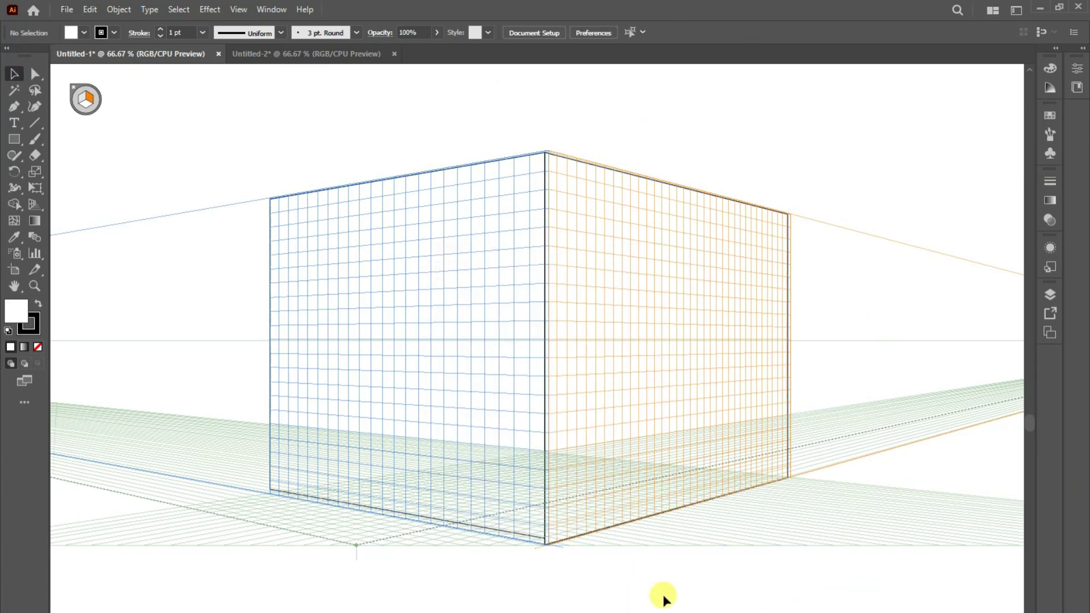
left_click(269, 381)
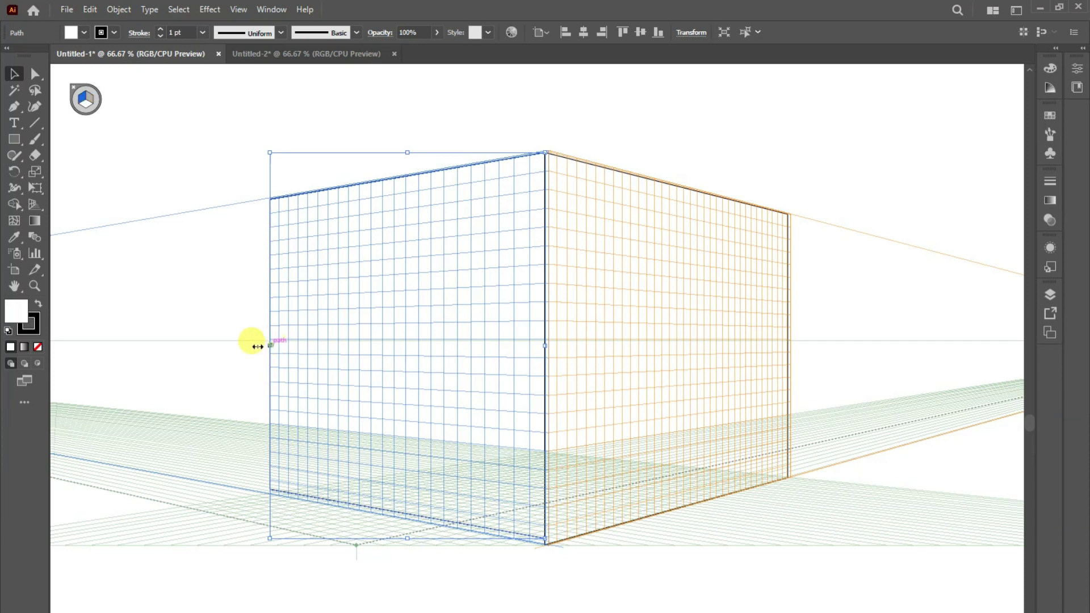
left_click_drag(257, 346, 59, 346)
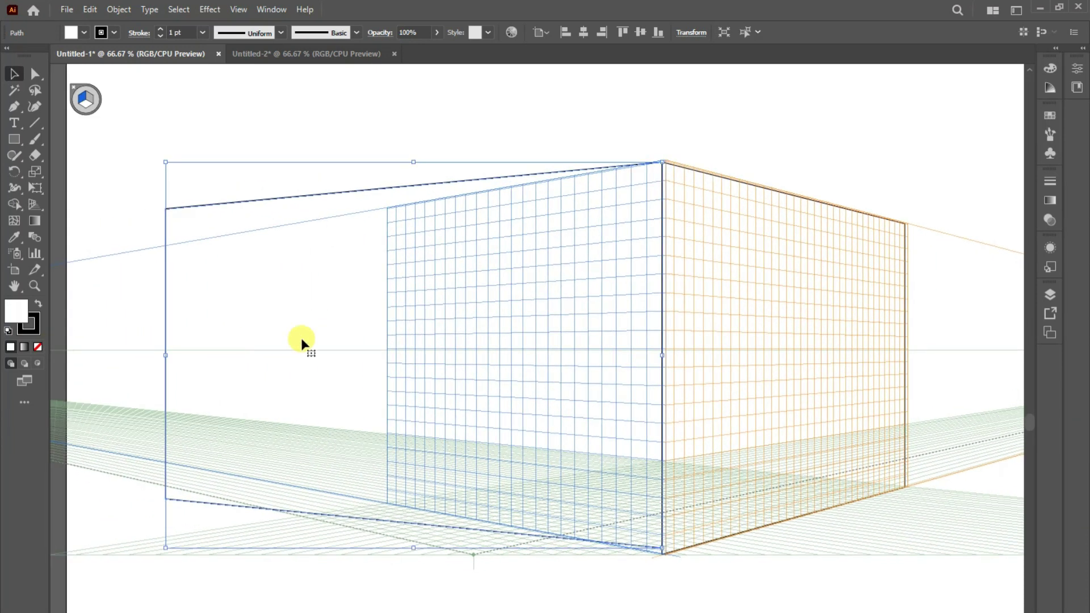
key("Return")
left_click(613, 503)
left_click(1054, 49)
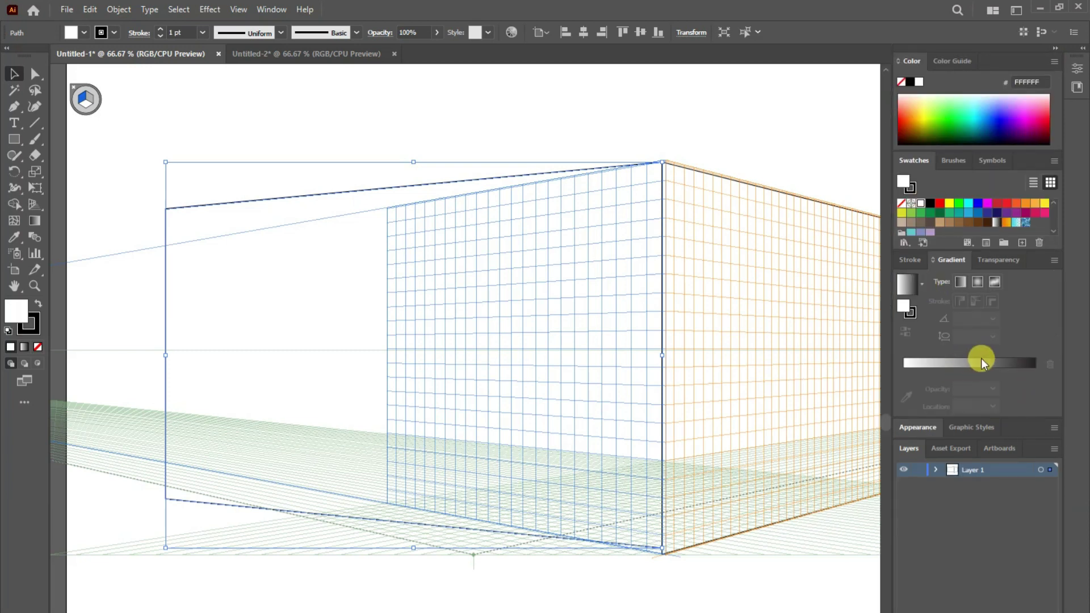
- Give the left wall a linear grey gradient with no stroke
left_click(981, 361)
left_click(37, 348)
left_click(1034, 389)
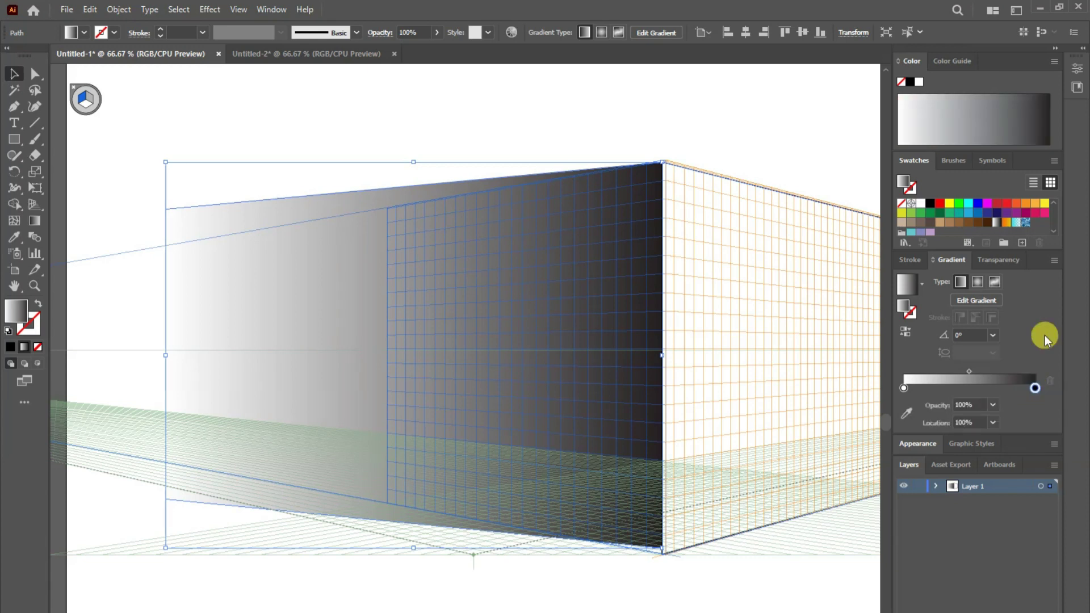
scroll(1050, 226, "down", 2)
mouse_move(977, 228)
left_mouse_down()
mouse_move(1017, 387)
mouse_move(1033, 393)
left_mouse_up()
- Copy the left wall's gradient onto the right face with the eyedropper, and hide the perspective grid
left_click(511, 280)
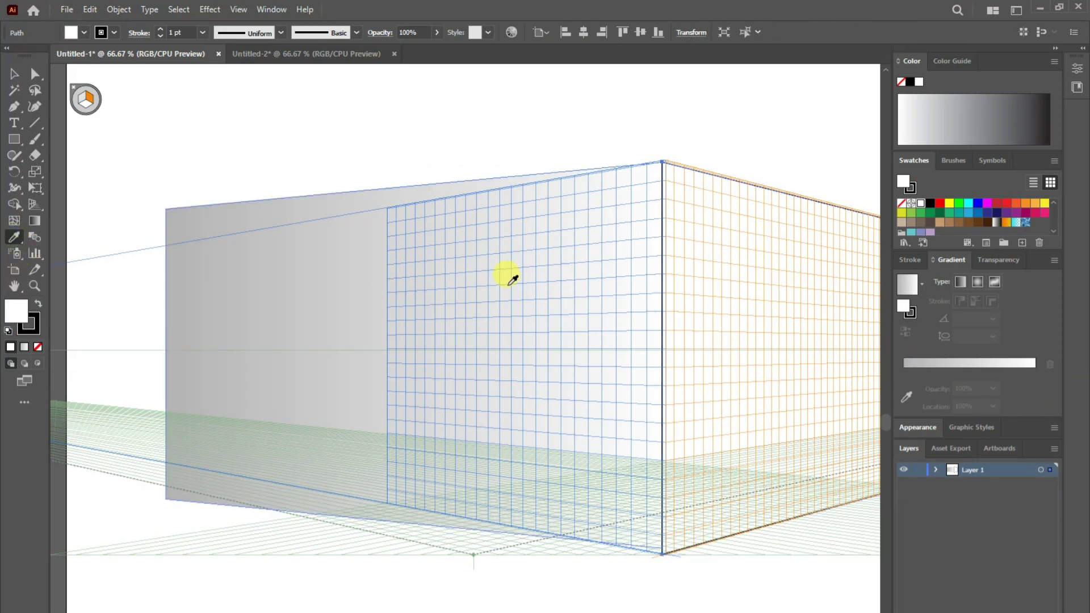
left_click(13, 68)
left_click(76, 91)
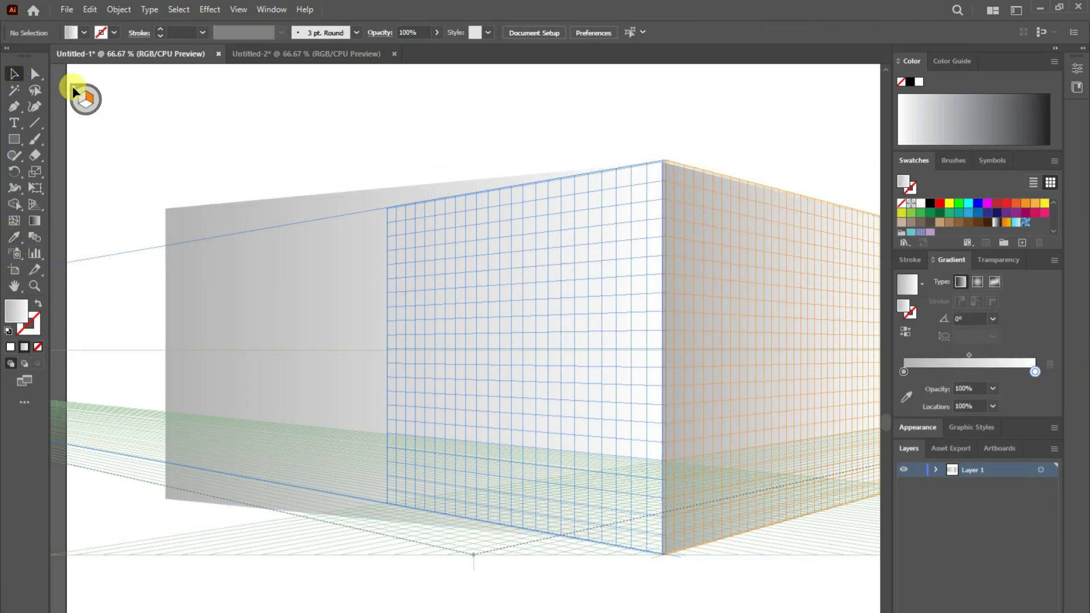
left_click(74, 90)
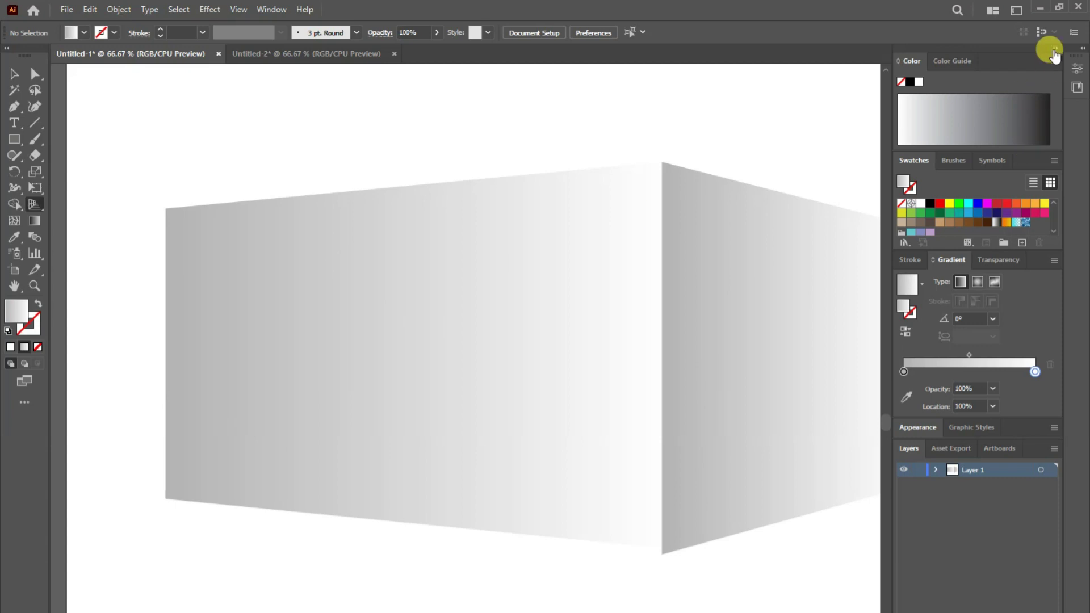
- Recolour both stops of the right wall's gradient with grey swatches
left_click(1053, 51)
left_click(1055, 52)
left_click(1033, 389)
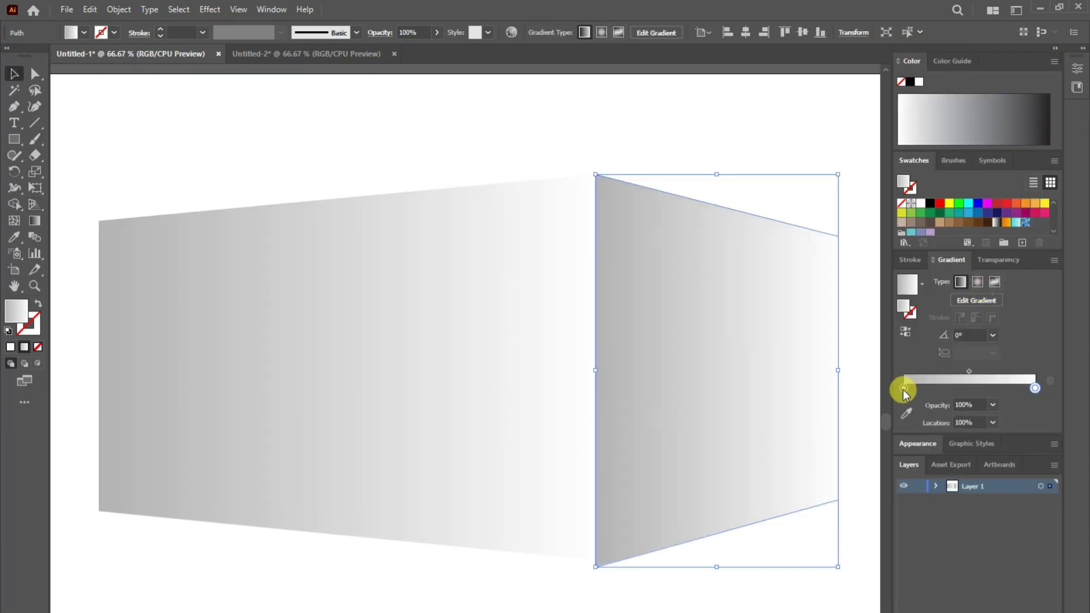
left_click(1051, 232)
left_click_drag(1020, 366, 1036, 388)
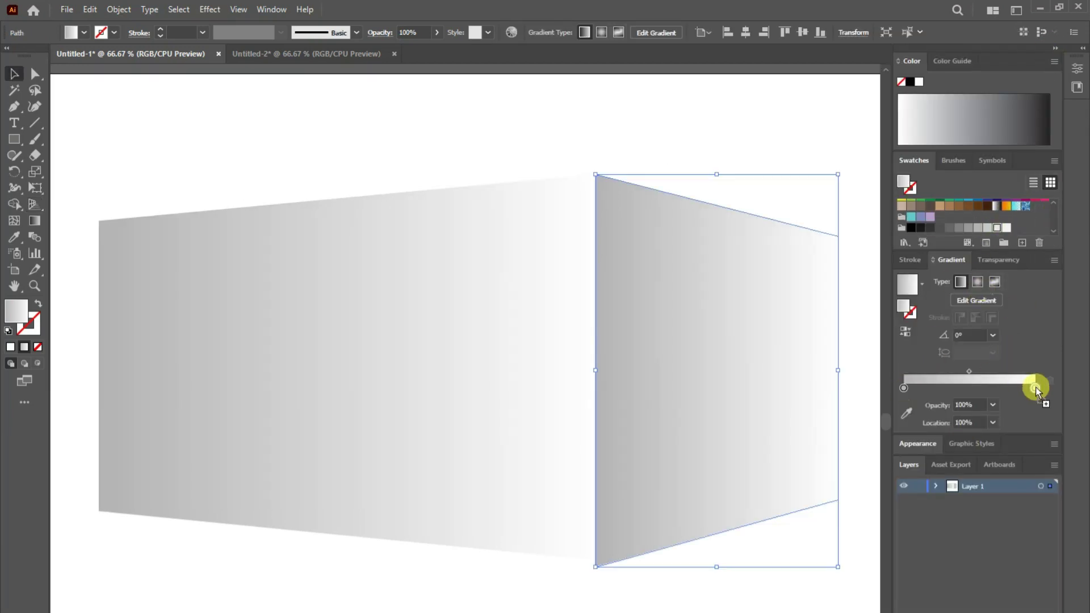
left_click(903, 388)
left_click_drag(968, 227, 902, 387)
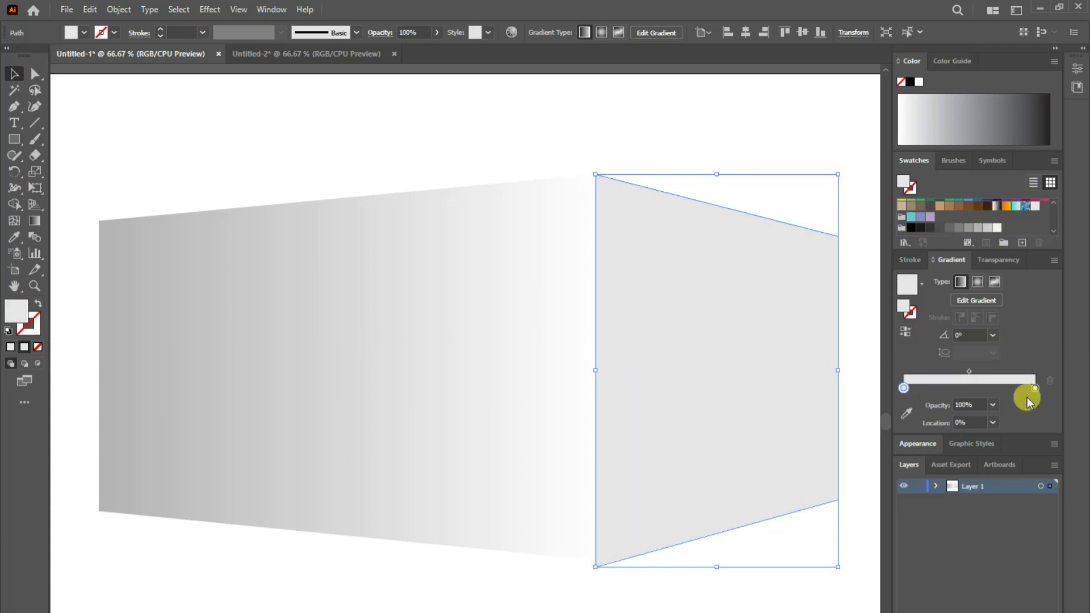
left_click_drag(1031, 385, 1031, 385)
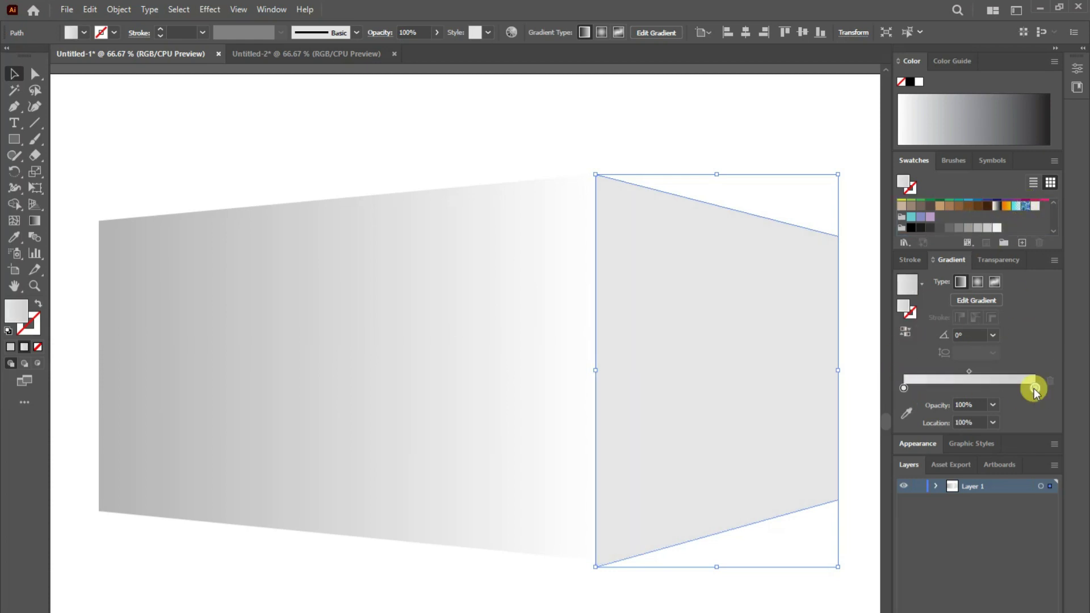
left_click(490, 135)
left_click(577, 235)
- On new Layer 2, pen a white slab band and move it up the left wall
left_click(14, 106)
left_click(99, 393)
left_click(361, 394)
left_click(362, 422)
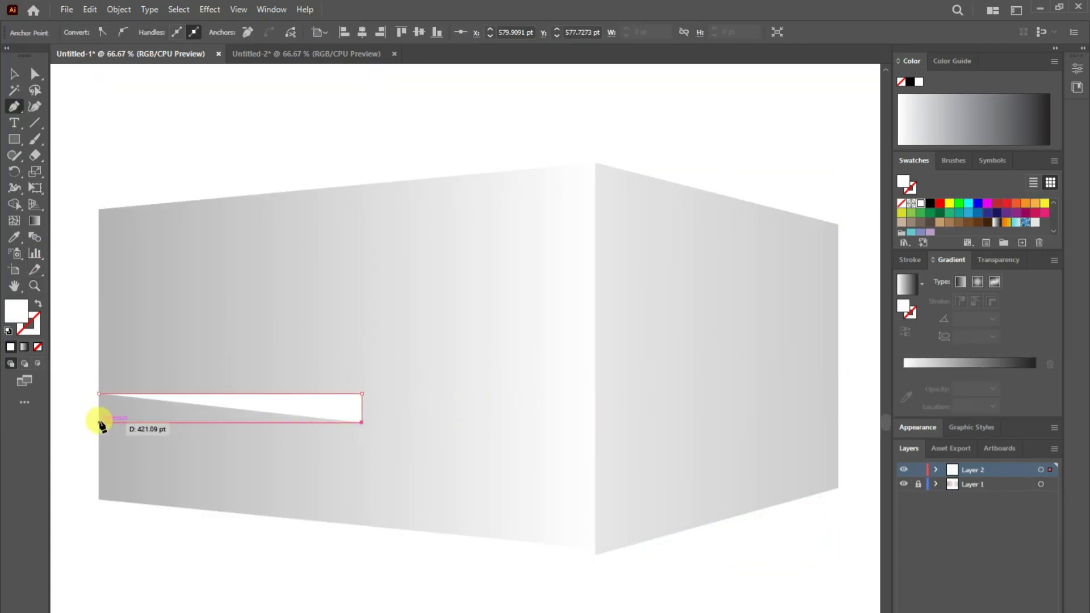
left_click(99, 423)
left_click(99, 393)
key("v")
left_click_drag(281, 408, 277, 355)
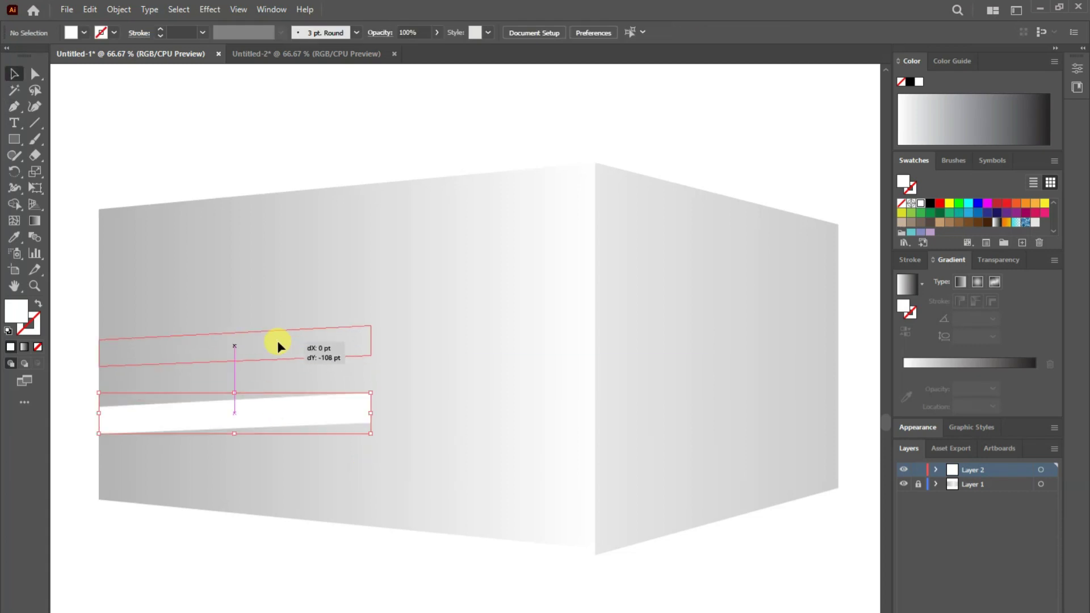
key("ctrl+shift+a")
- Pen a white end block at the band's right end and nudge its right corners up
left_click(12, 107)
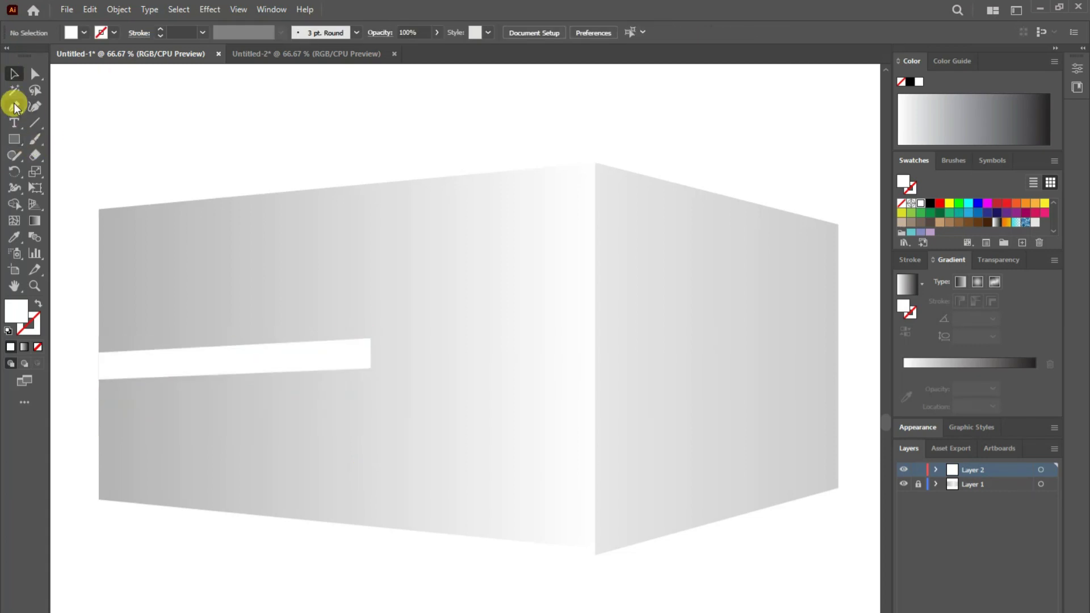
left_click(332, 341)
left_click(332, 402)
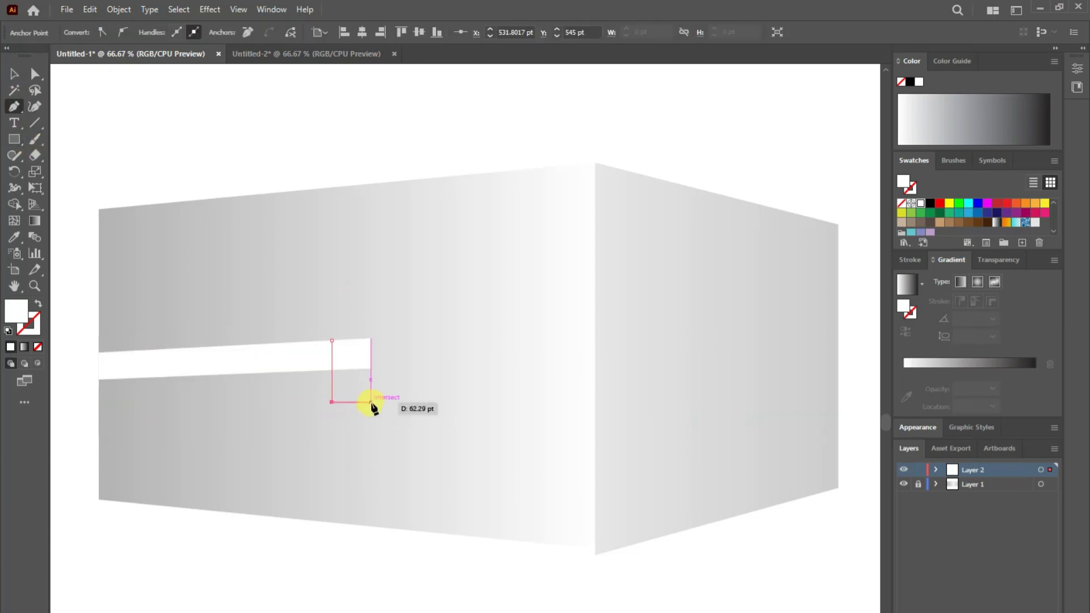
left_click(370, 402)
left_click(371, 338)
left_click(332, 340)
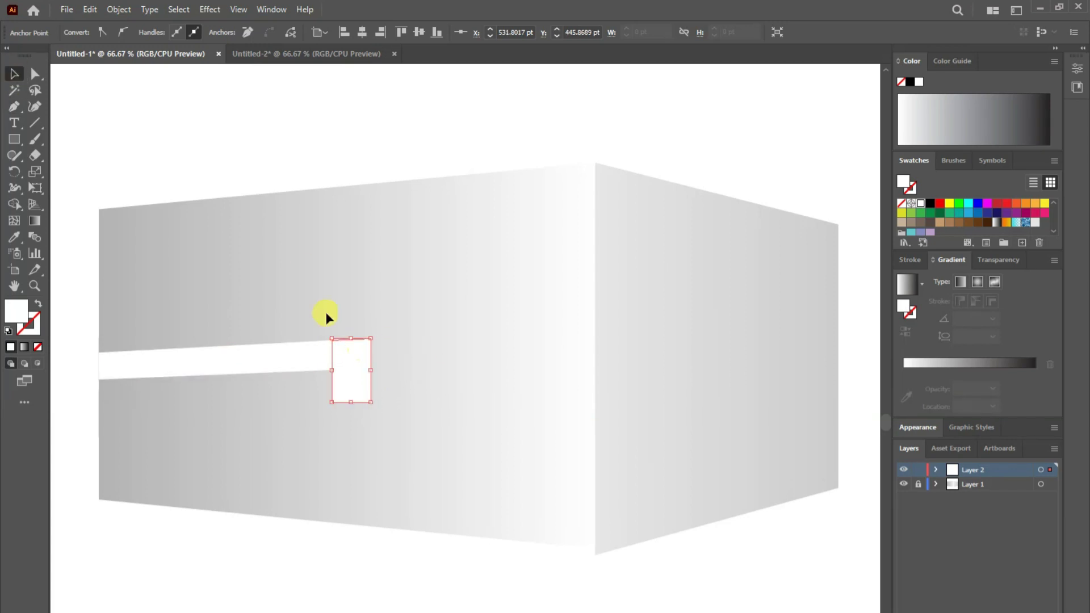
key("a")
left_click(370, 339)
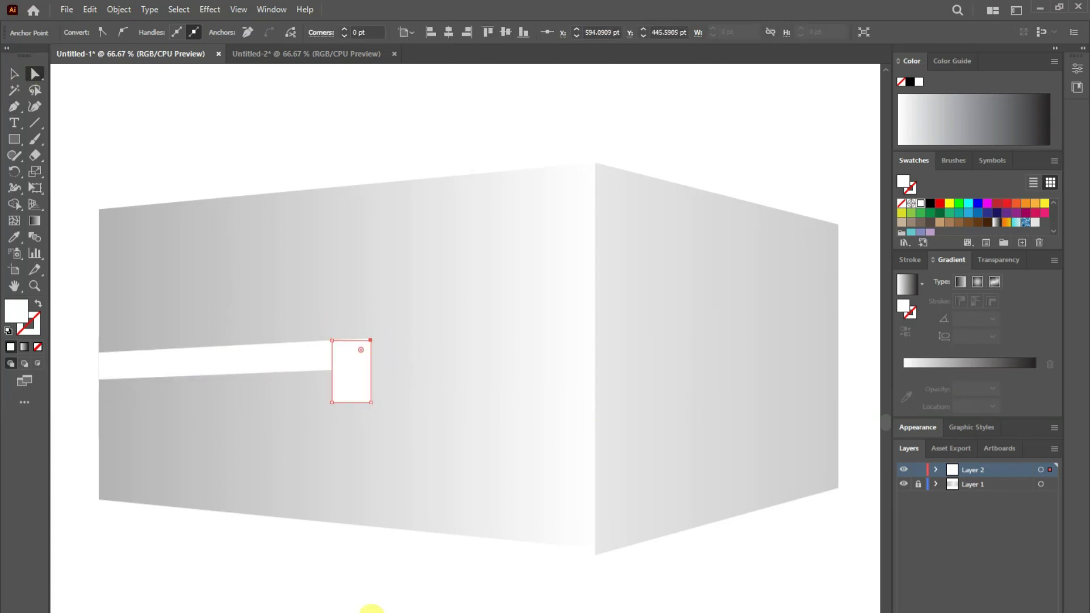
left_click_drag(371, 340, 371, 339)
left_click_drag(371, 402, 370, 400)
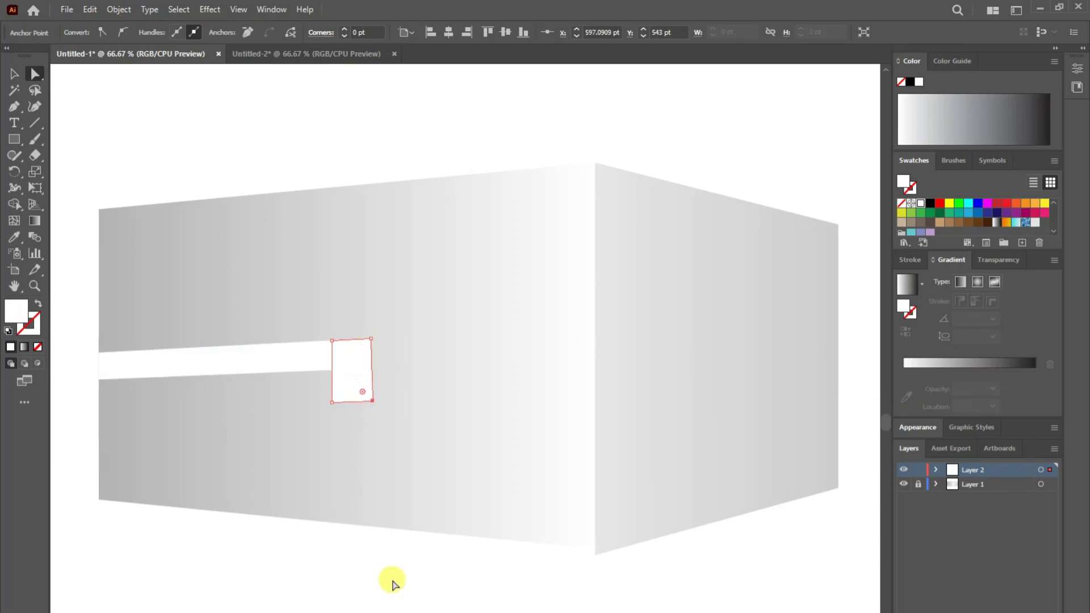
- Pen a thin strip beneath the band and fill it pale lavender #EDEAF9
key("p")
left_click(104, 381)
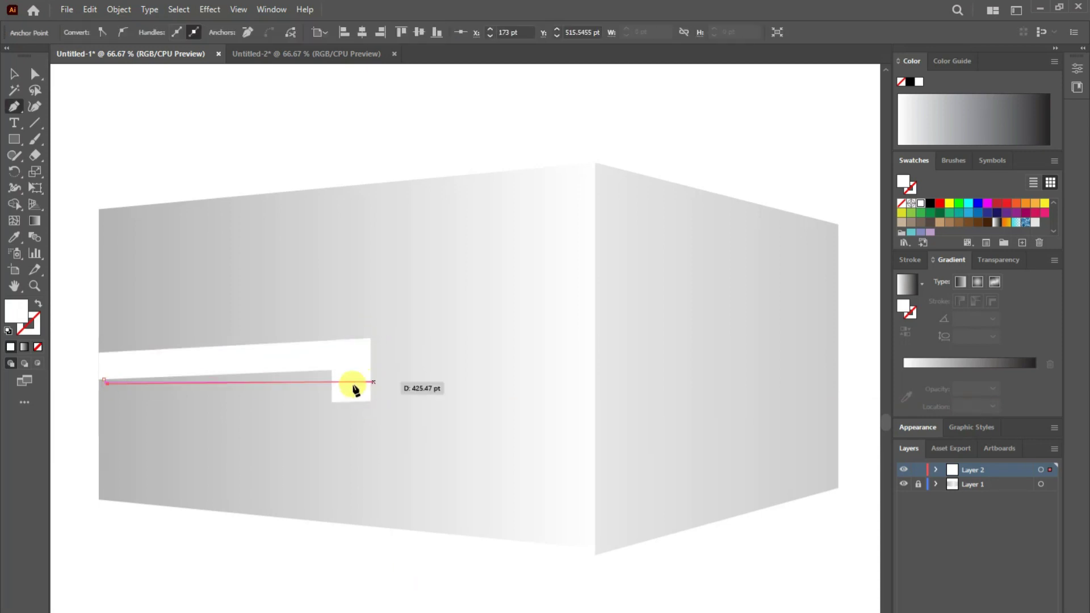
left_click(332, 376)
left_click(103, 379)
double_click(16, 311)
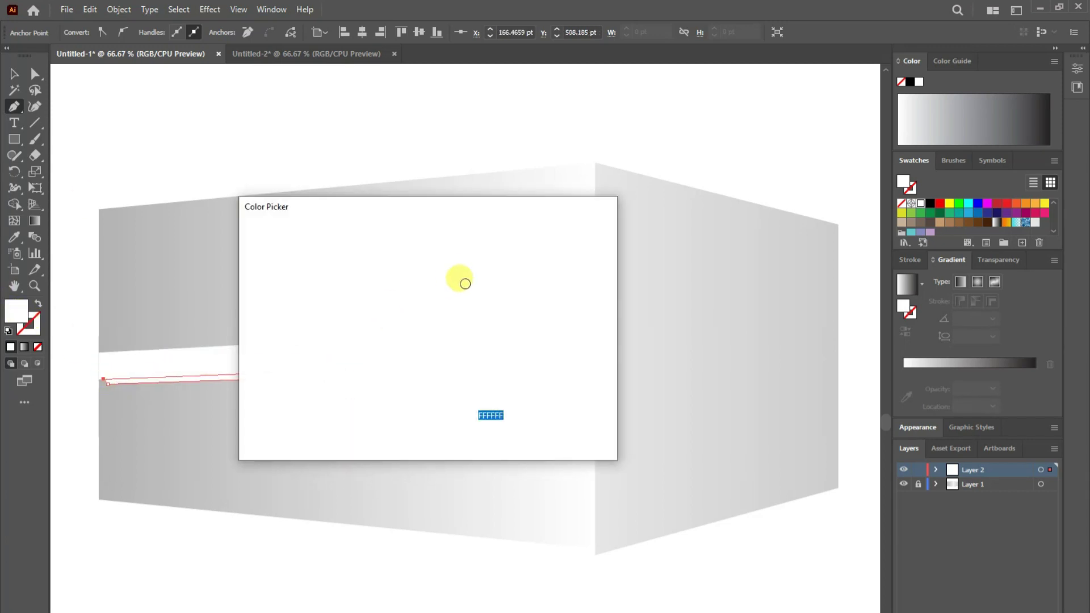
left_click(444, 307)
left_click(261, 251)
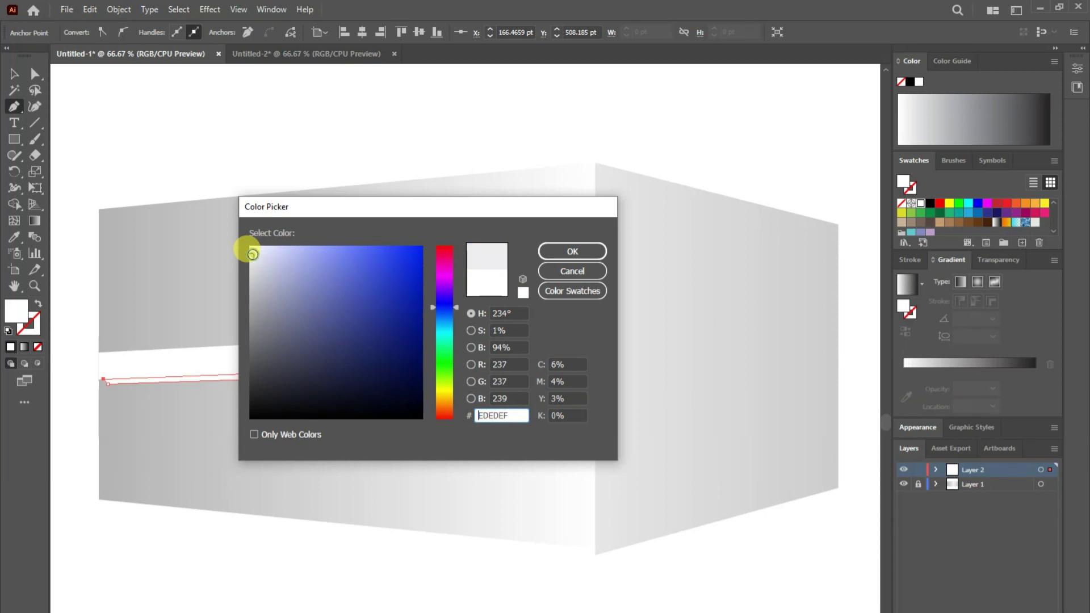
mouse_move(458, 309)
left_mouse_down()
mouse_move(463, 323)
mouse_move(464, 298)
left_mouse_up()
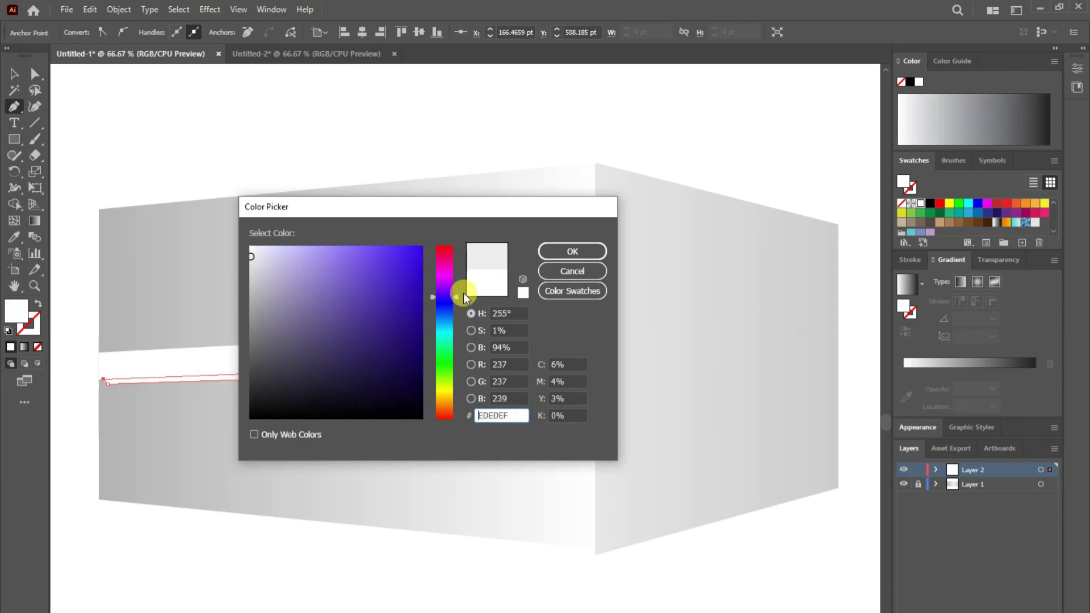
key("Return")
key("v")
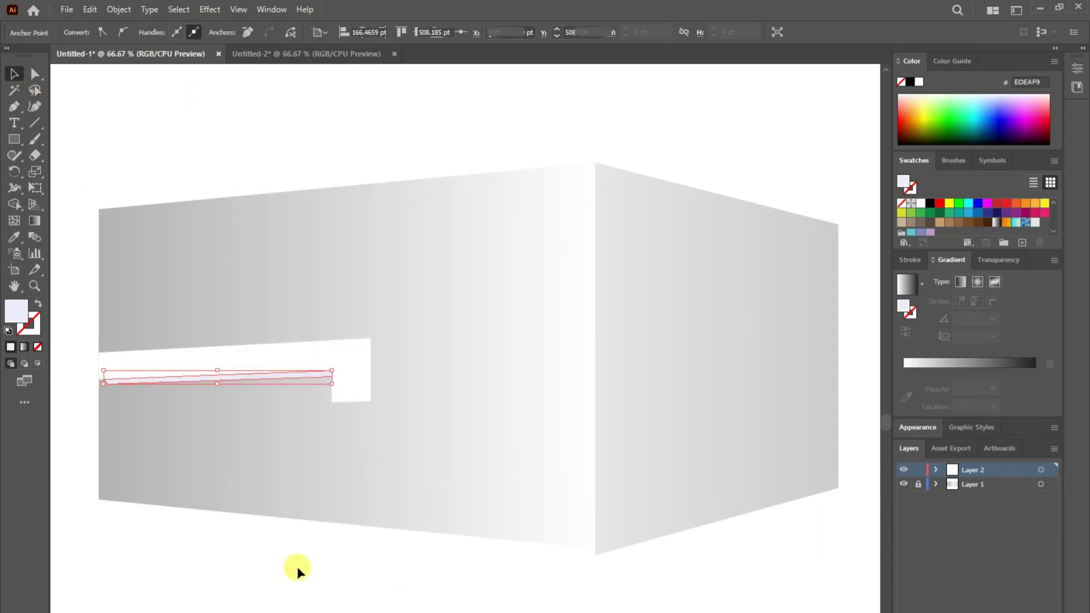
left_click(298, 569)
left_click(33, 208)
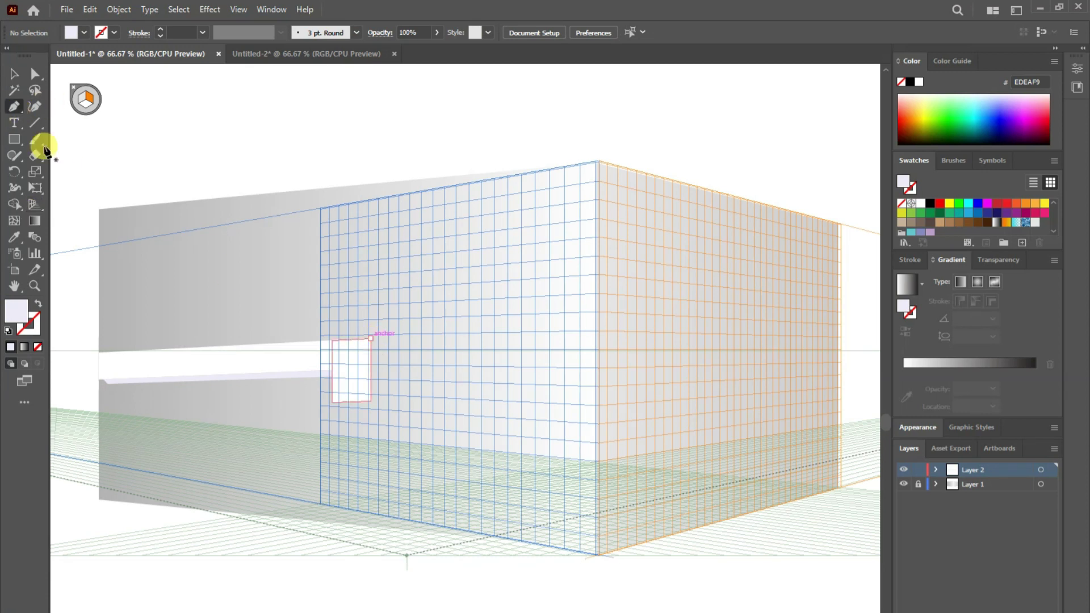
- Draw the projecting block's end face on the left perspective plane, then hide the grid
left_click_drag(382, 344, 405, 400)
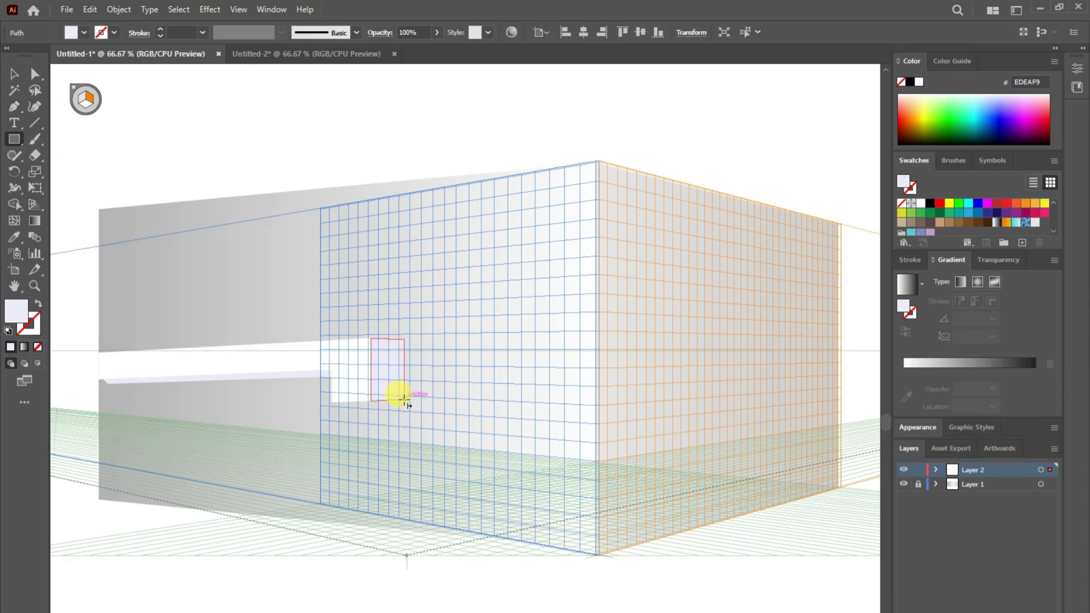
left_click(12, 77)
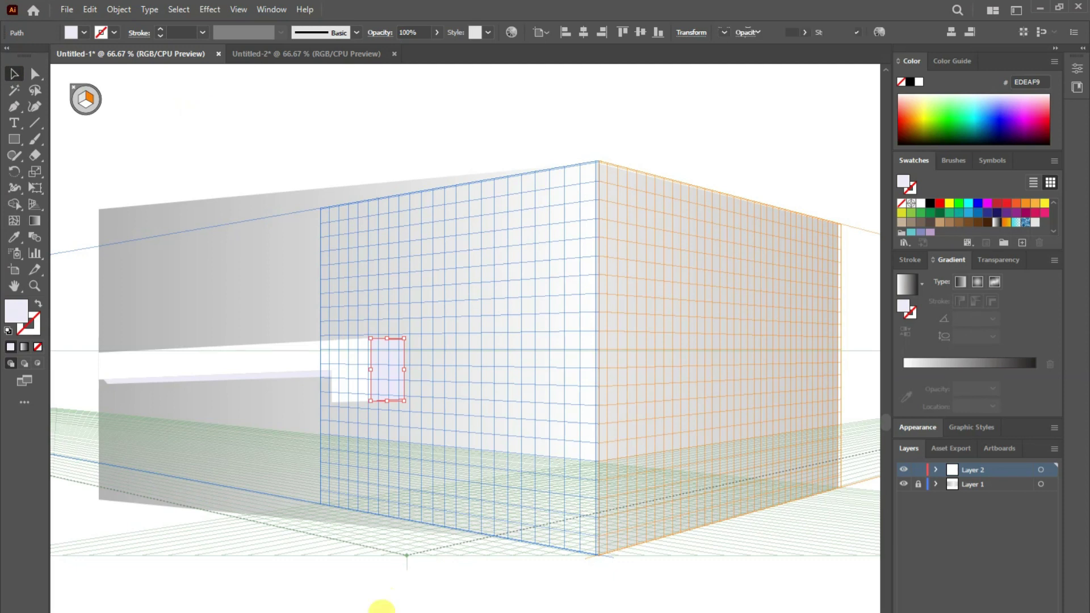
left_click(62, 96)
left_click(73, 88)
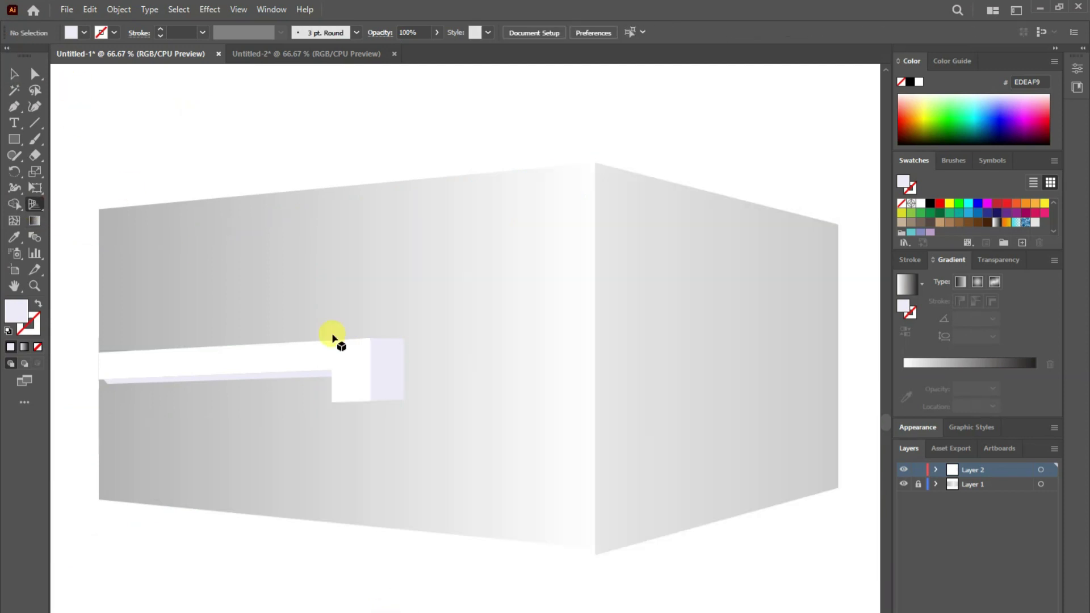
key("v")
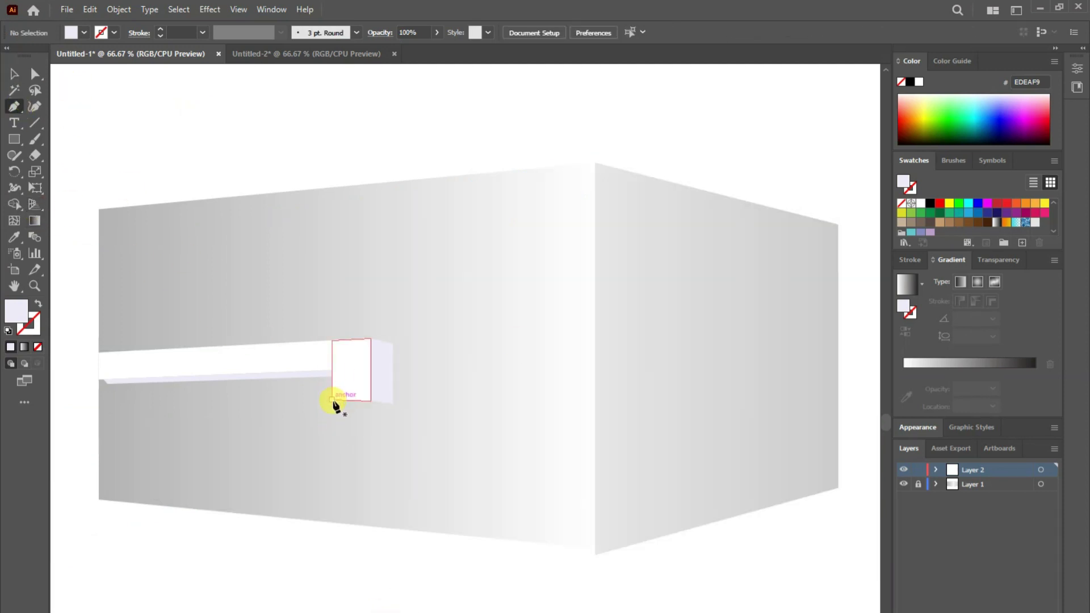
- Pen a thin underside beneath the end block, fill it #F5F5FF, and adjust its corner anchor
left_click(375, 448)
key("p")
key("ctrl+shift+a")
left_click_drag(332, 406, 336, 406)
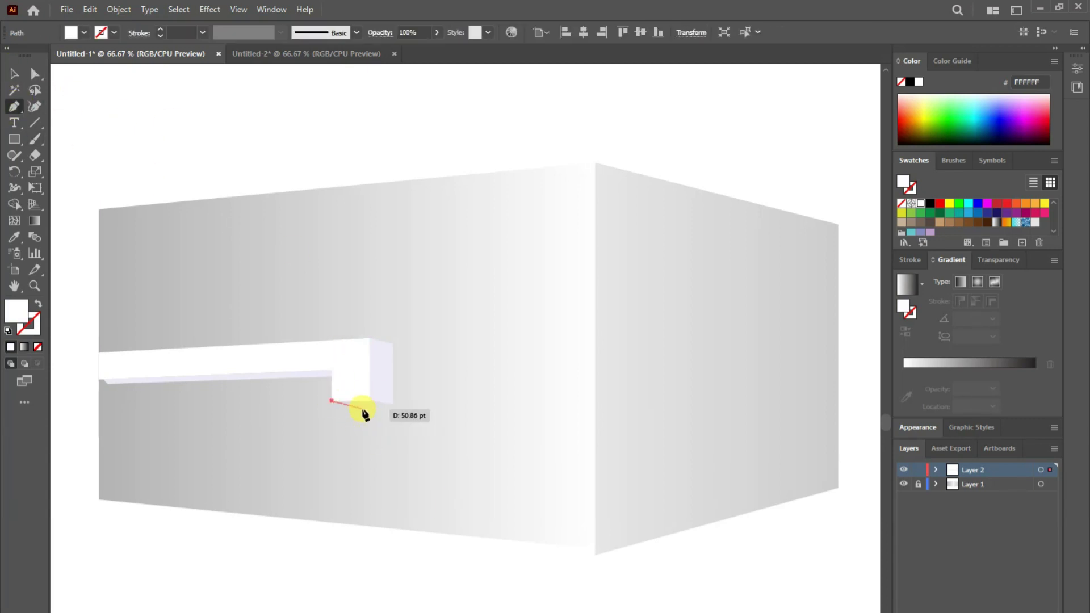
double_click(14, 313)
left_click(464, 306)
left_click(262, 244)
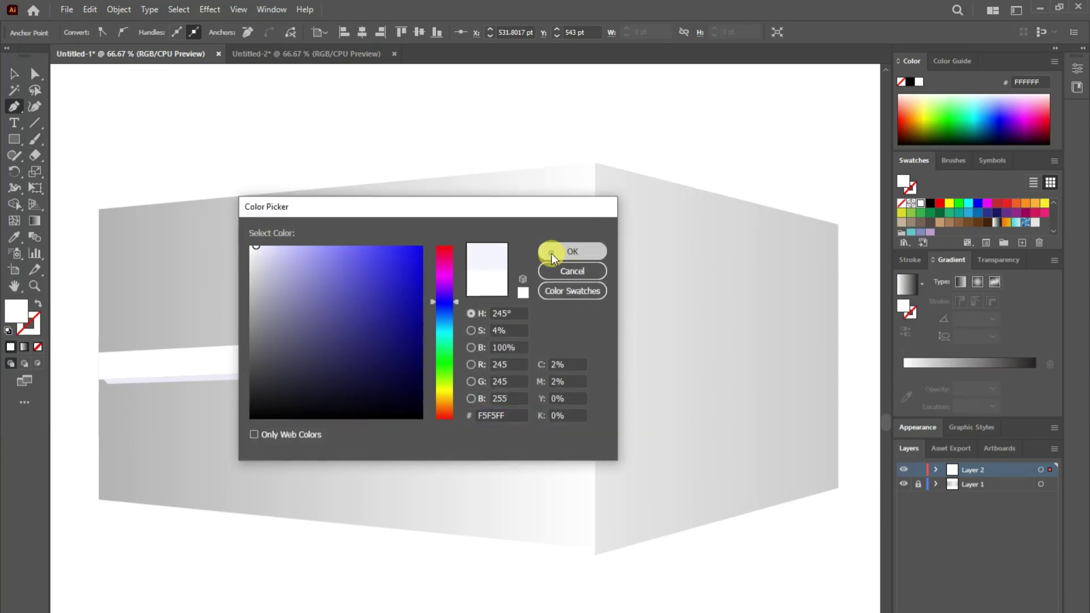
left_click(571, 262)
key("v")
left_click(390, 523)
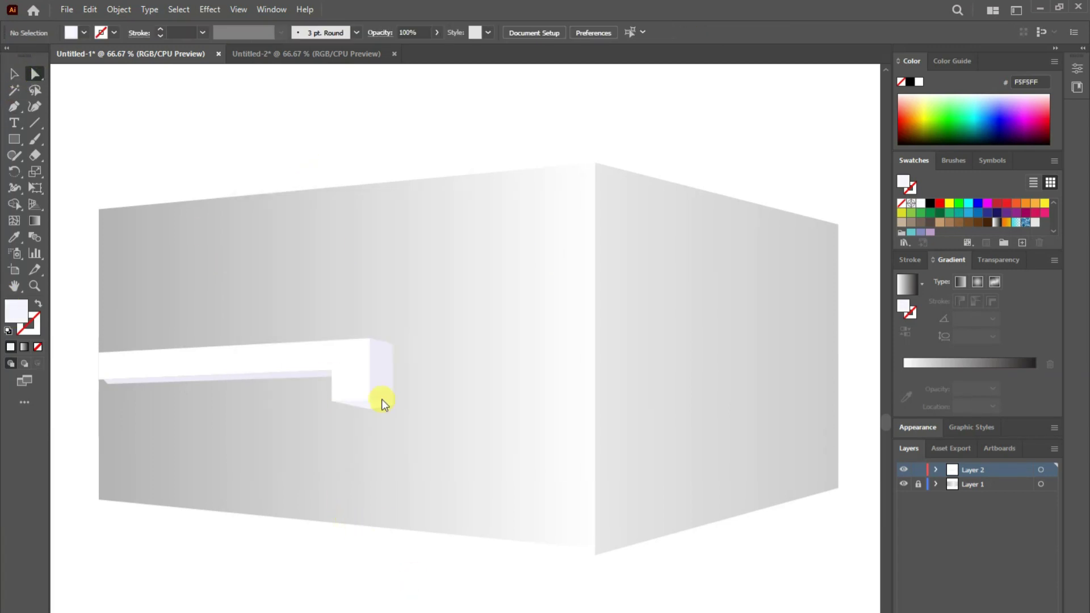
left_click(370, 408)
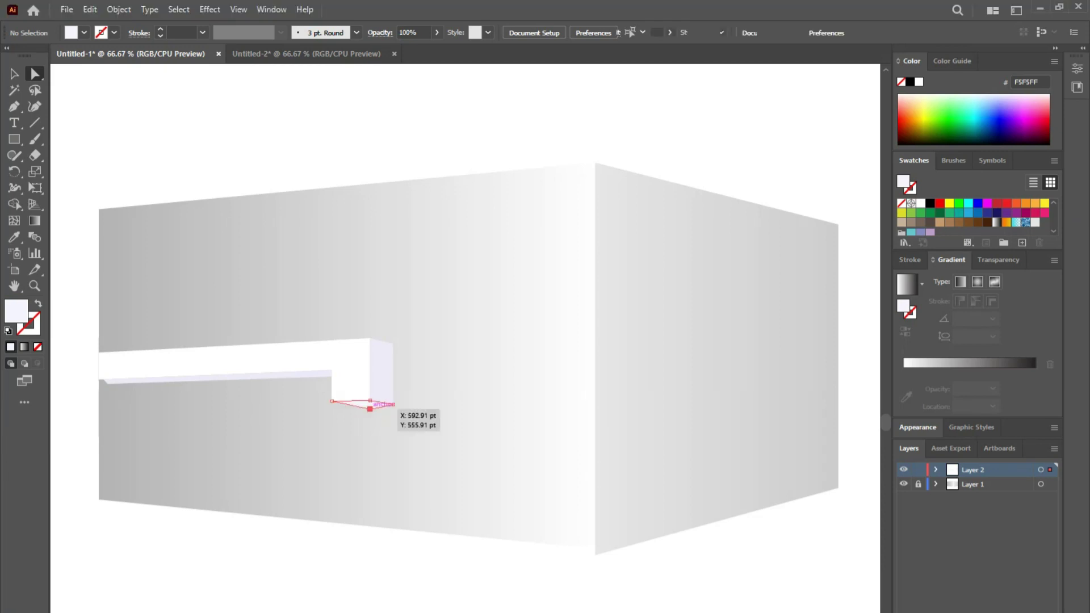
left_click(444, 507)
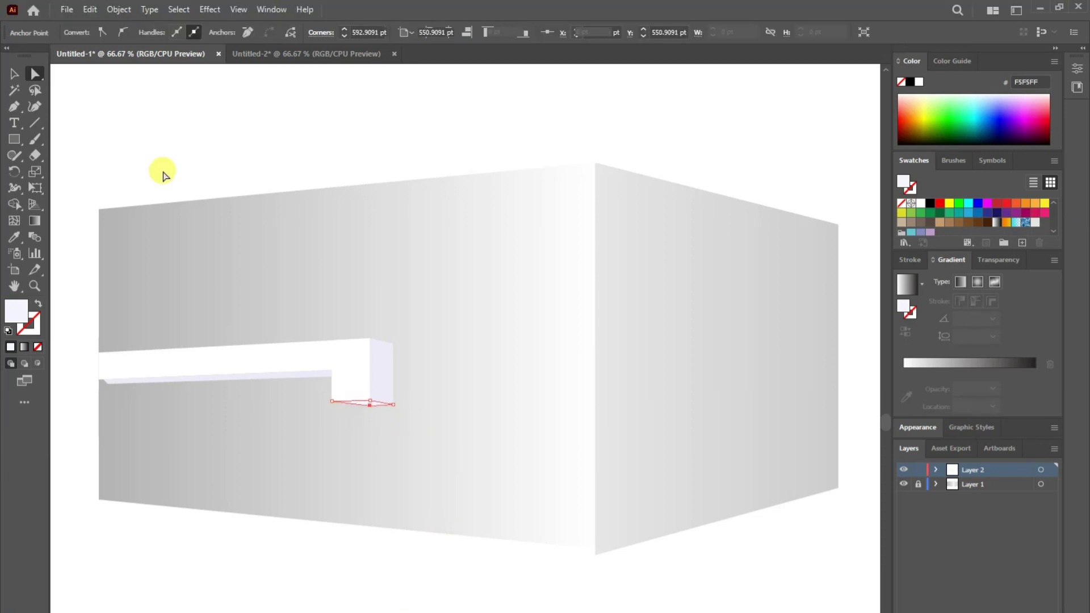
- Draw white rectangles for the upper slab: a tall thin left-edge piece and the long front face
key("v")
key("m")
left_click_drag(99, 253, 126, 376)
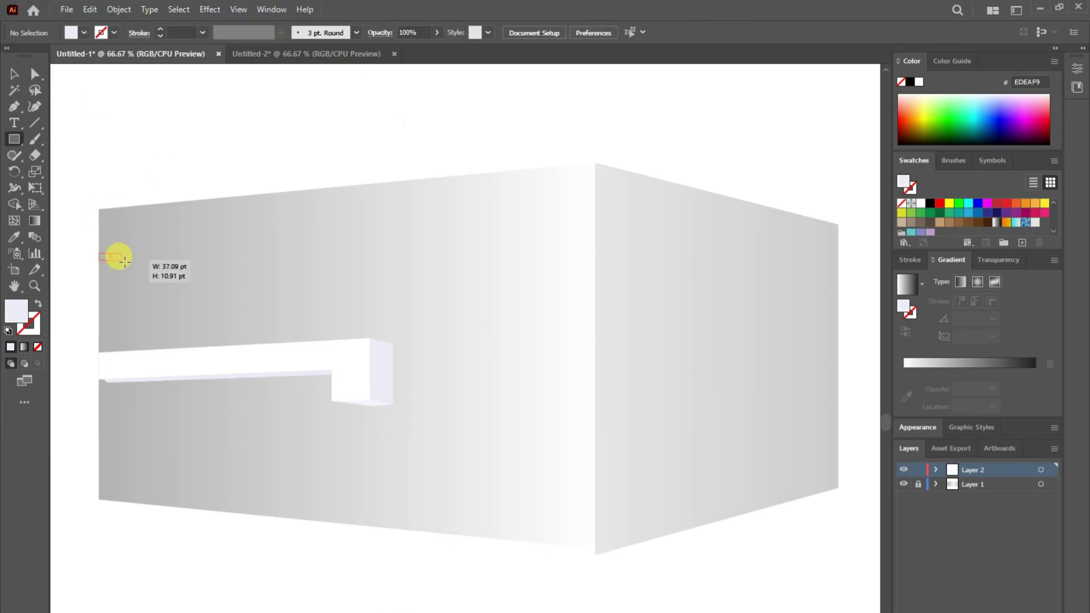
left_click(14, 237)
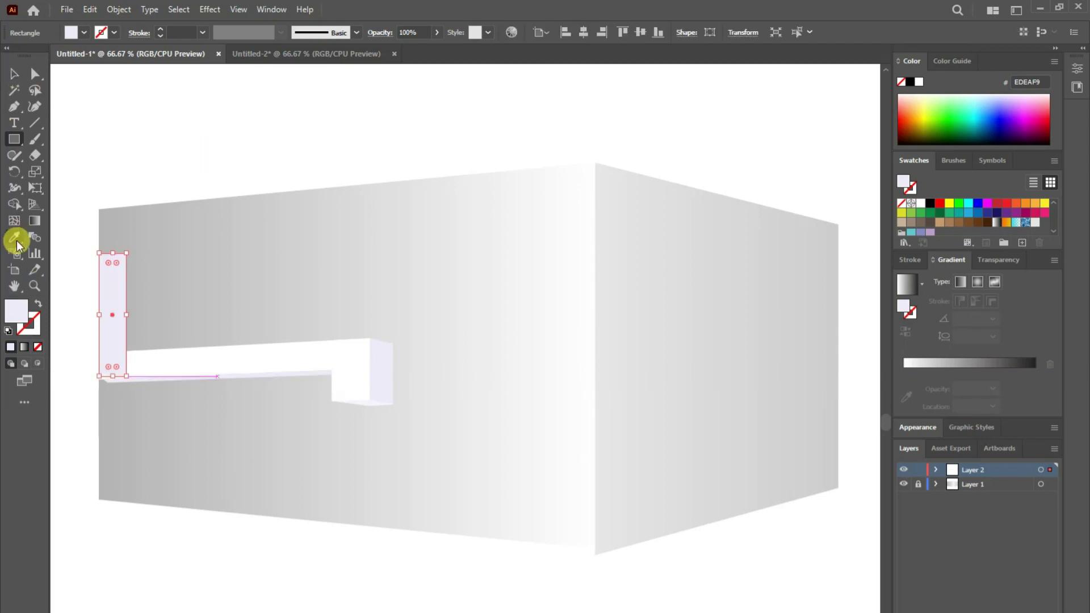
left_click(227, 356)
left_click(14, 74)
left_click(236, 176)
key("m")
left_click_drag(99, 254, 319, 285)
left_click(14, 74)
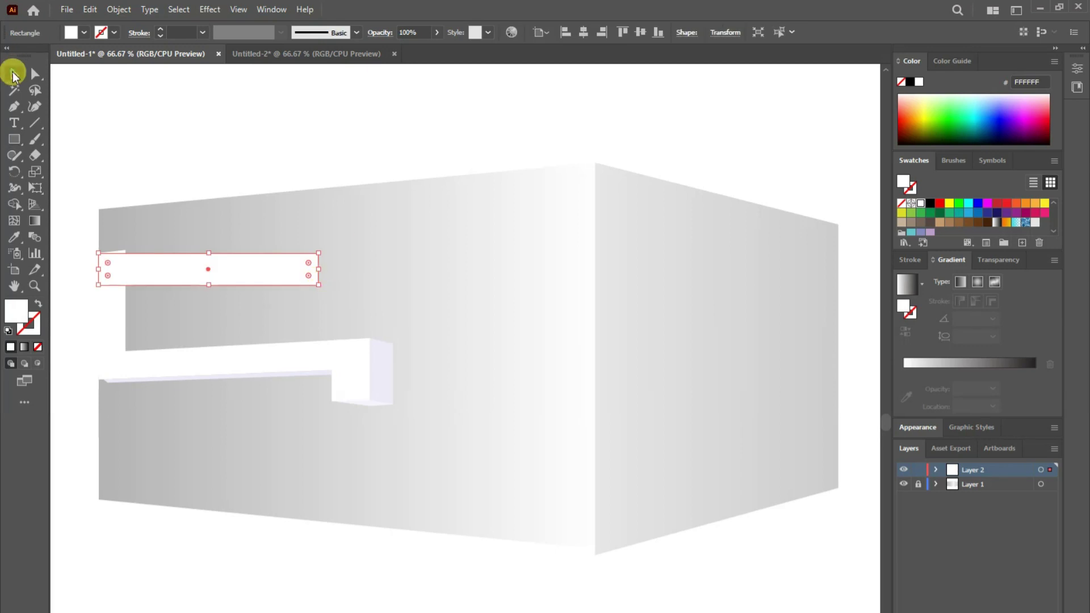
- Draw the upper slab's end face in perspective, eyedrop lavender #EDEAF9 onto it, and hide the grid
key("Delete")
key("shift+p")
left_click(14, 139)
left_click_drag(293, 238, 316, 259)
left_click(14, 237)
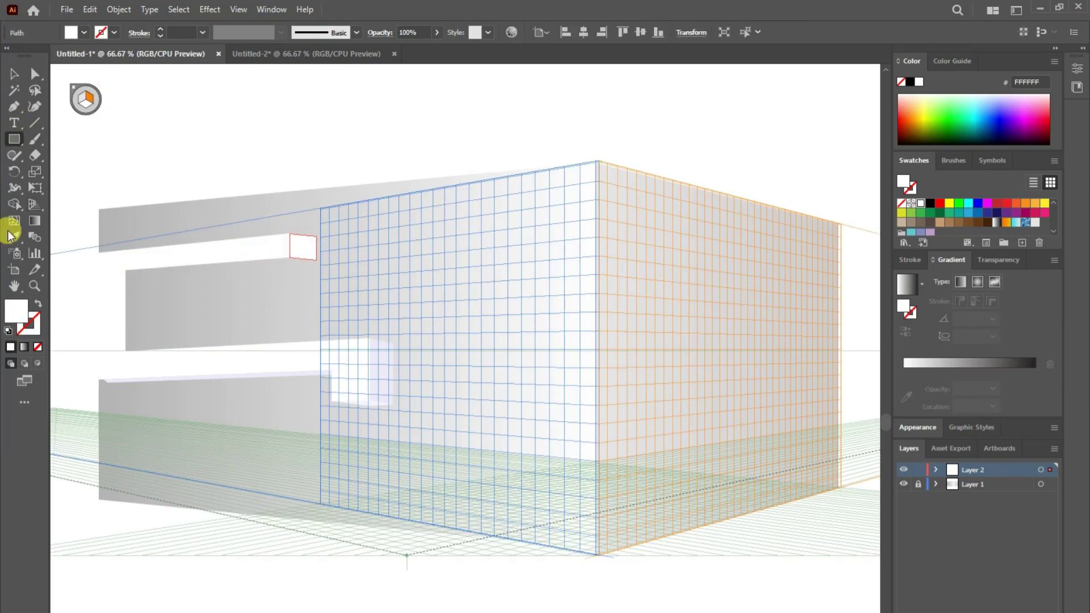
left_click(123, 112)
left_click(13, 74)
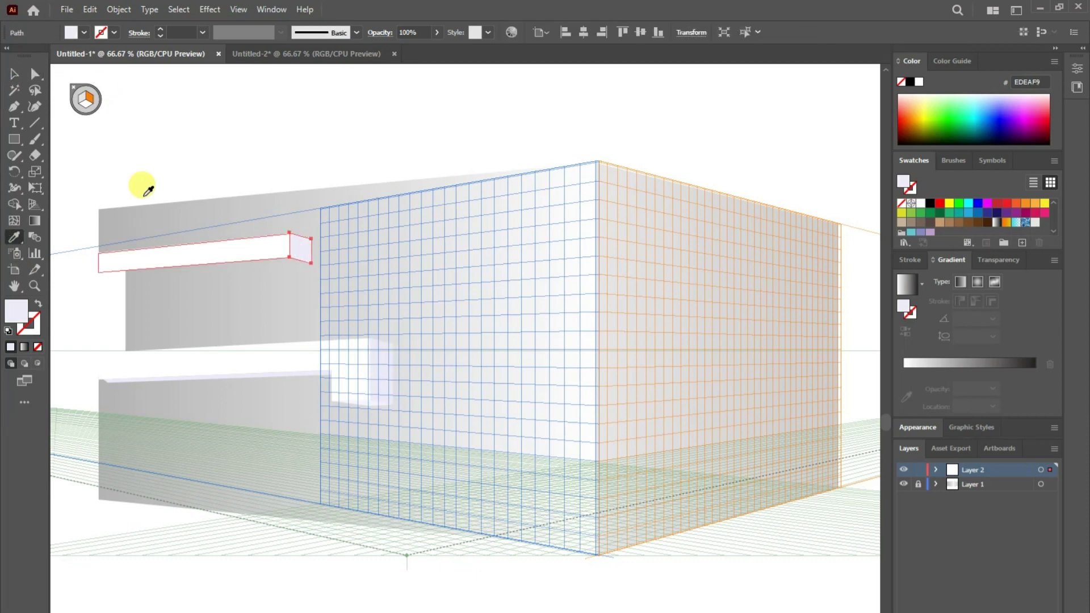
left_click(34, 187)
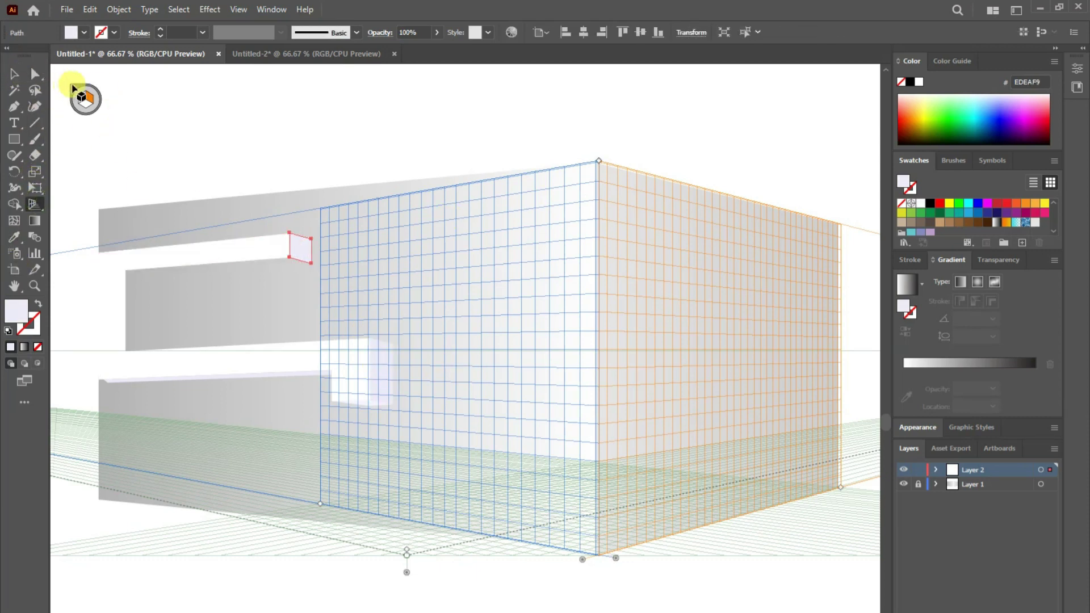
left_click(73, 91)
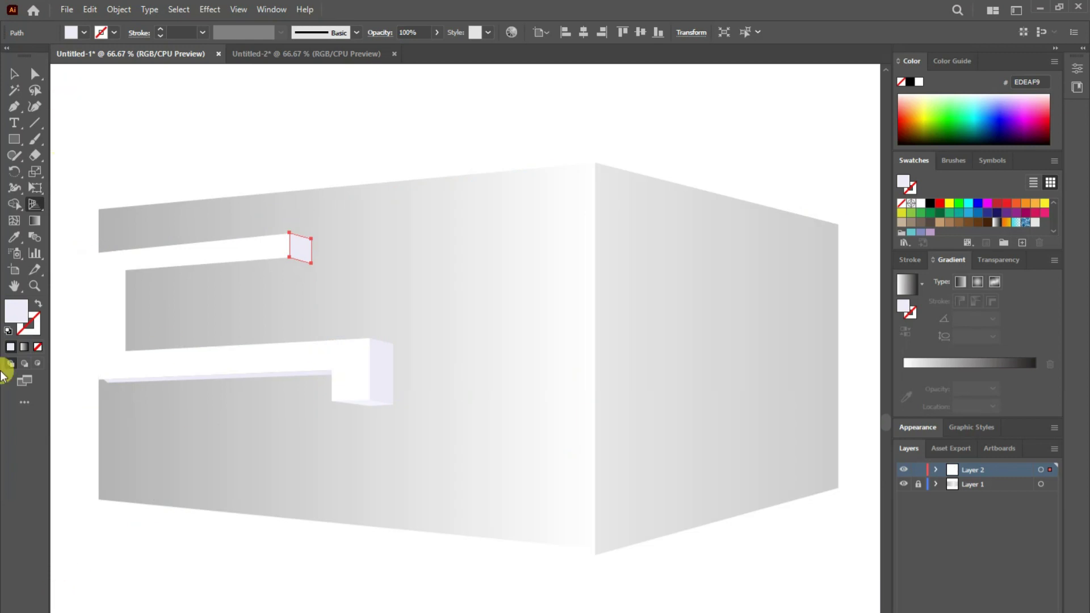
left_click(292, 120)
- Pen a thin inner strip under the upper slab at the wall's left edge
left_click(15, 108)
left_click(124, 272)
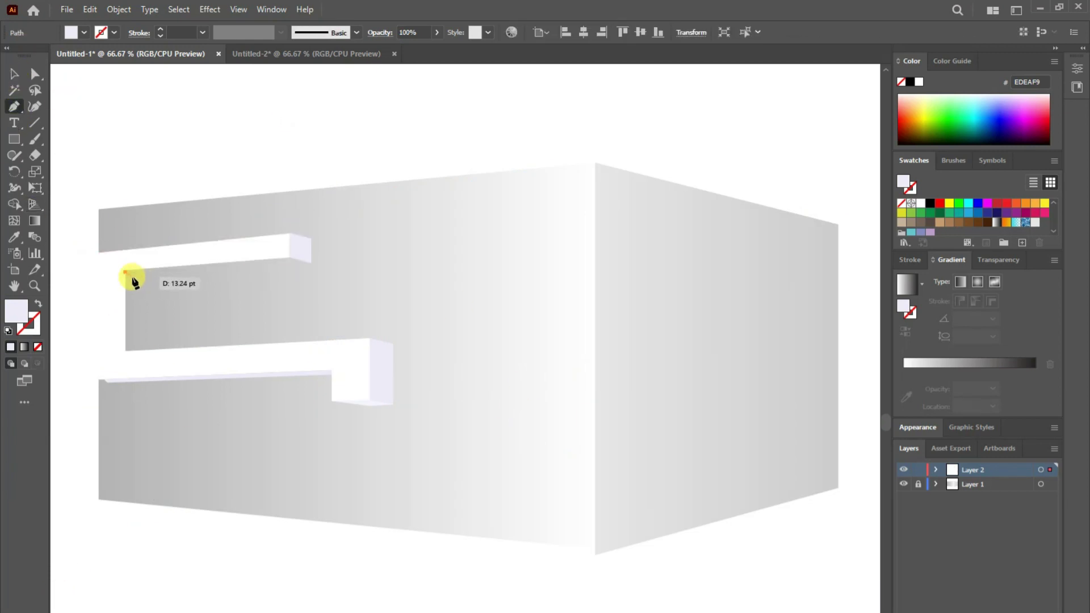
left_click(126, 351)
left_click(126, 274)
left_click(14, 74)
left_click(190, 567)
- Pen a sliver under the upper slab and align its corner points with the slab's end
left_click(126, 272)
left_click(290, 258)
left_click(125, 274)
left_click(34, 74)
left_click(126, 270)
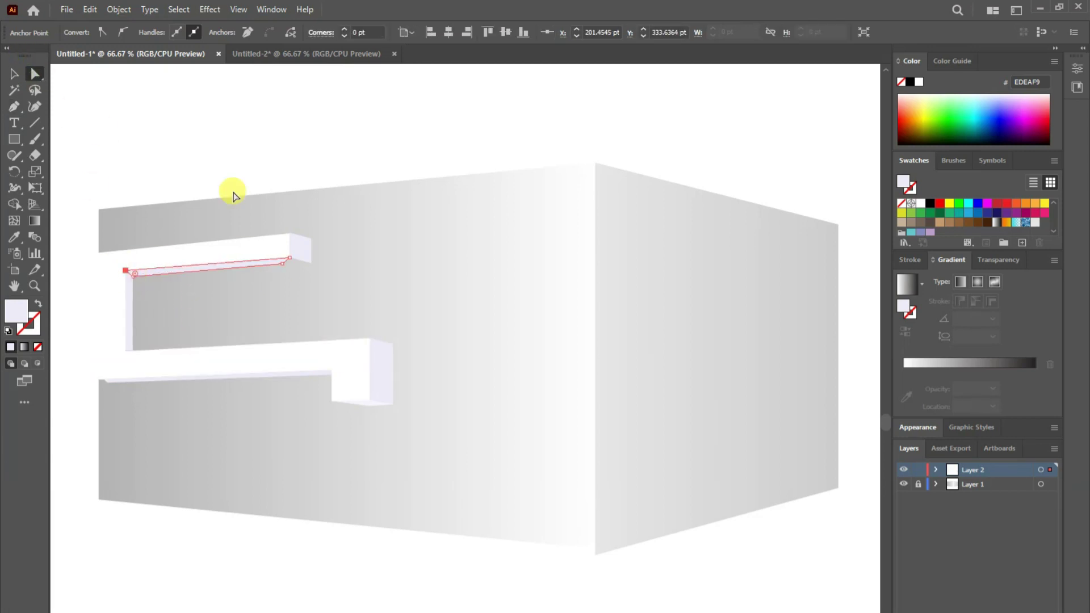
left_click(125, 271)
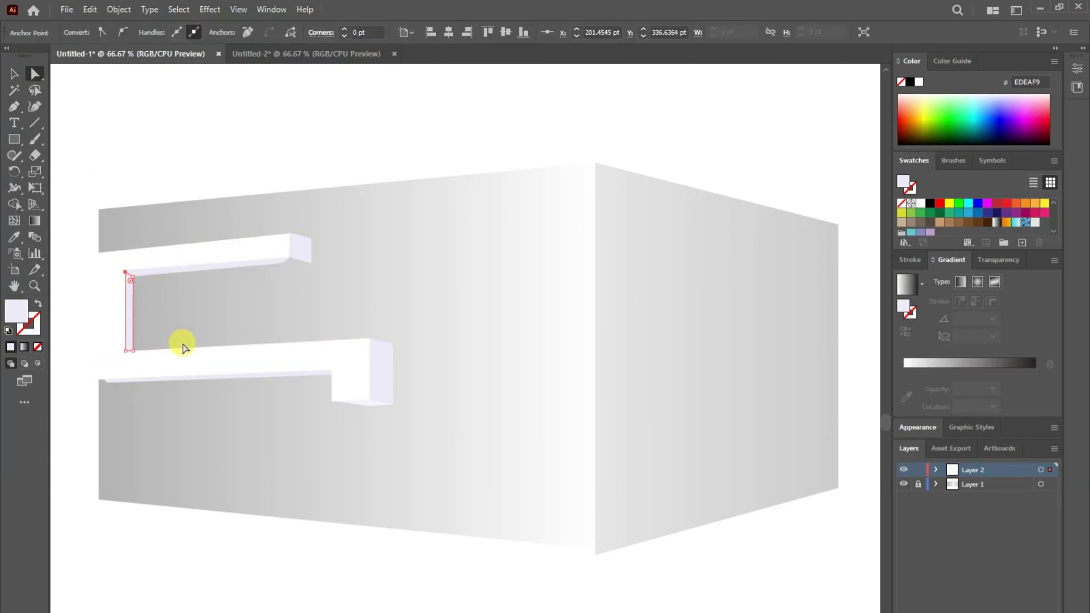
left_click(216, 122)
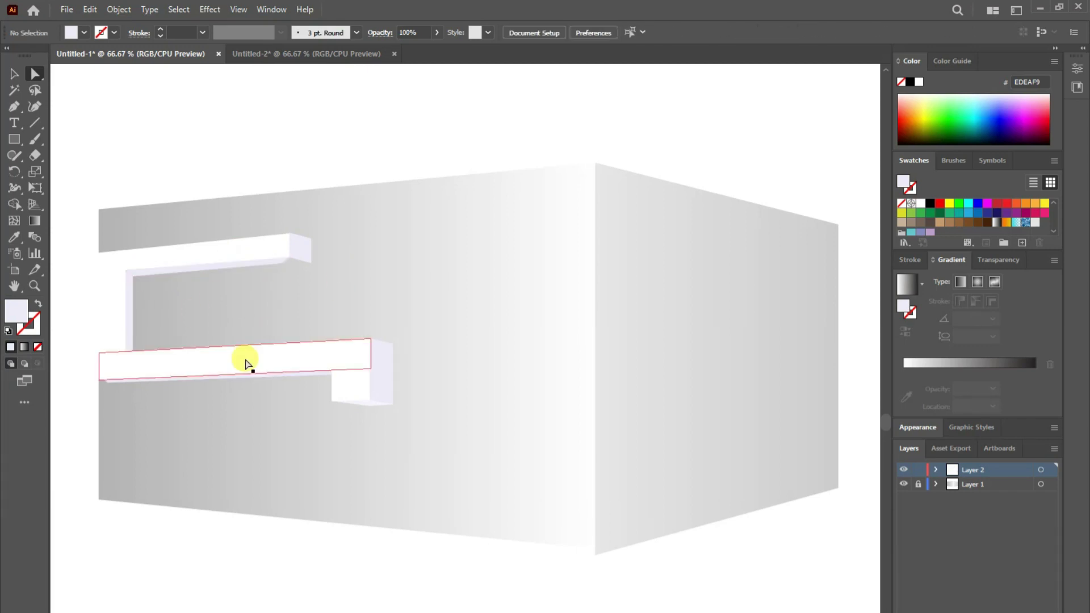
left_click(128, 271)
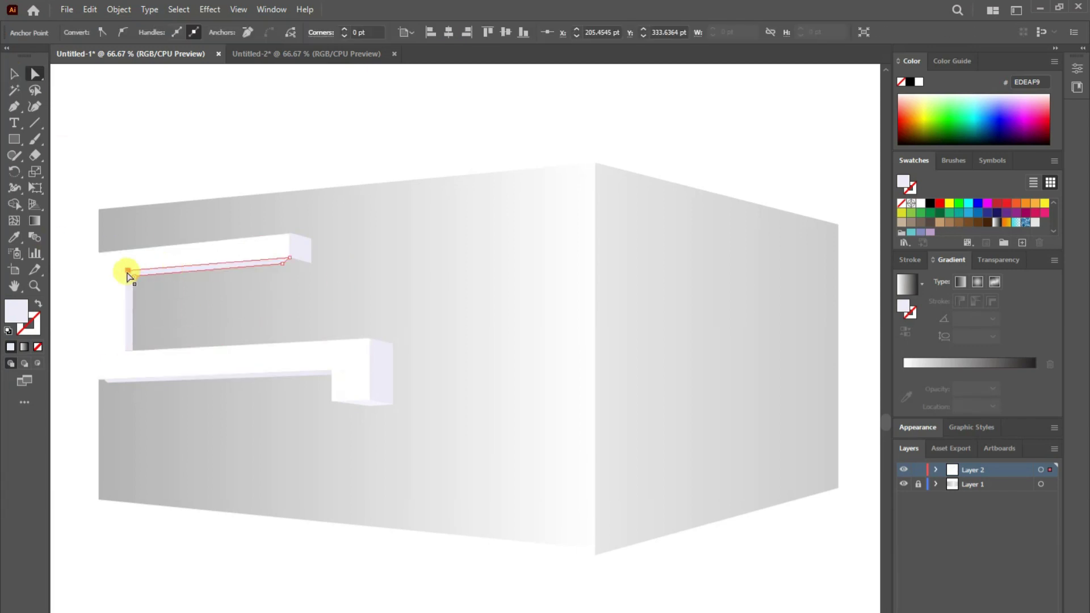
left_click_drag(139, 286, 290, 269)
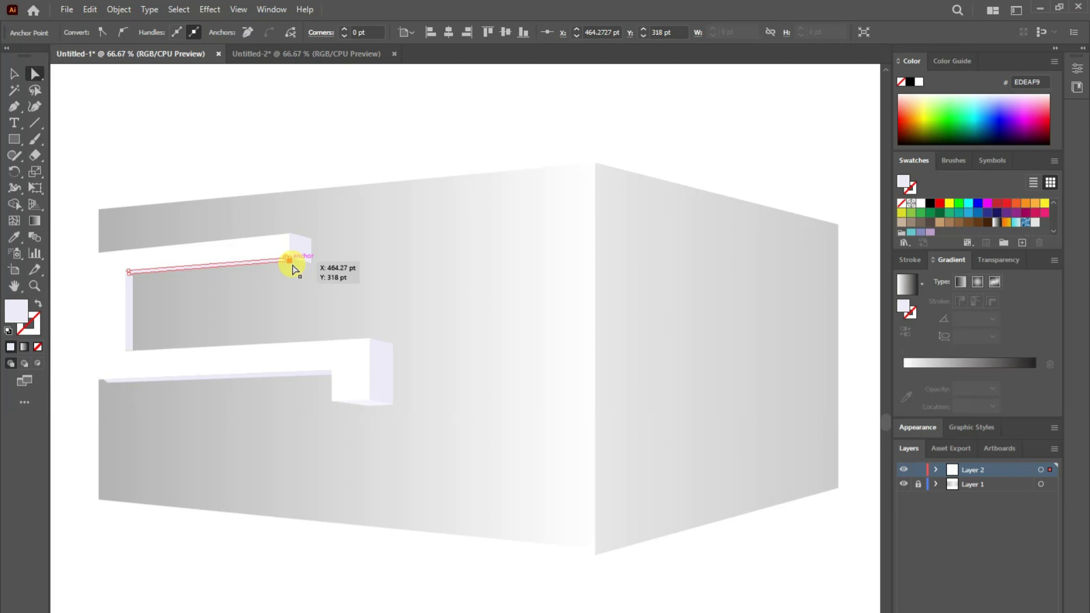
left_click(127, 284)
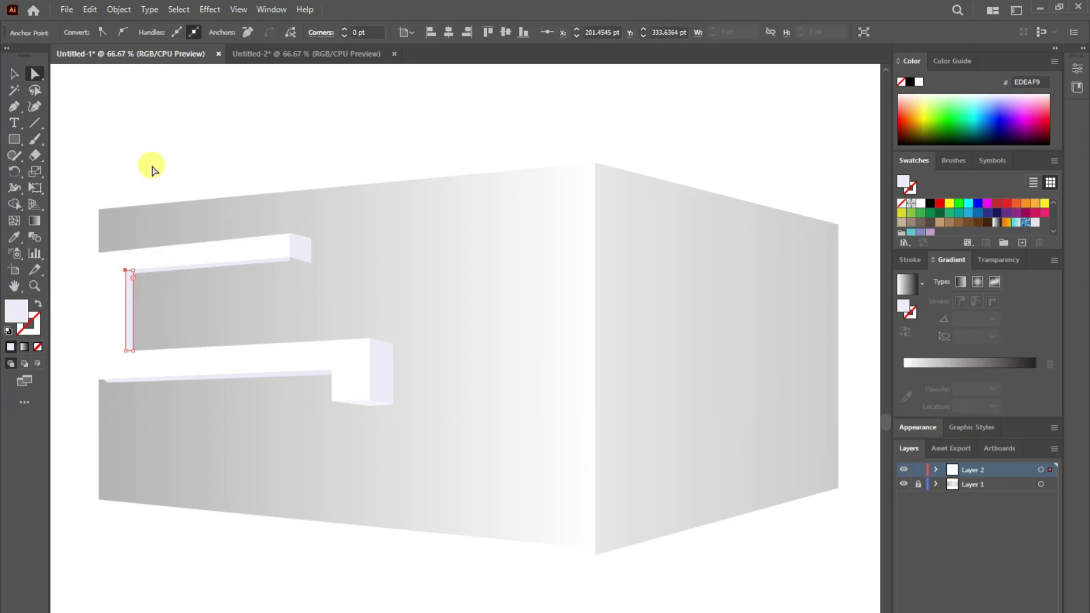
- Make the top bar and left upright lavender EDEAF9 and the sliver white FFFFFF
left_click(151, 266)
double_click(16, 311)
key("Escape")
key("v")
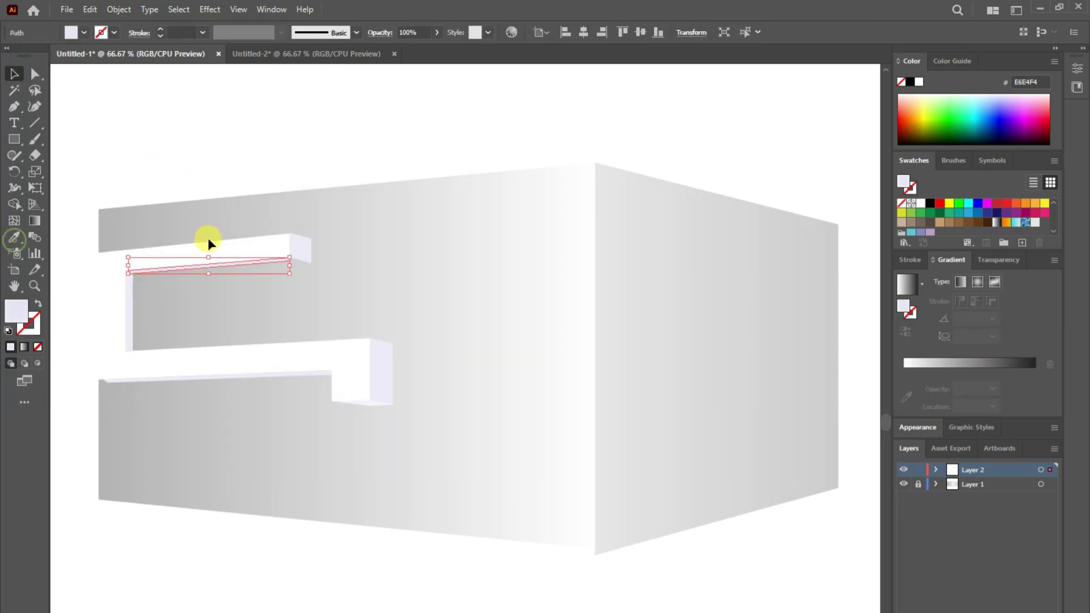
left_click(15, 237)
left_click(486, 573)
key("v")
left_click(134, 329)
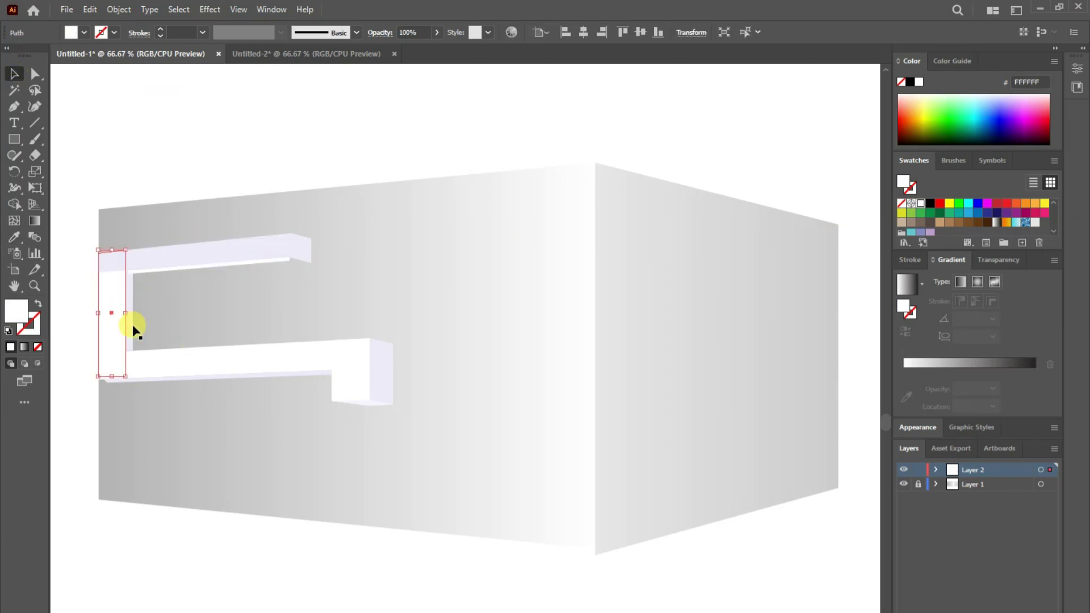
left_click(129, 309)
- Recolour the inner strip and the bottom bar with the sampled lavender
double_click(16, 311)
left_click(571, 250)
left_click(379, 607)
left_click(158, 362)
left_click(114, 316, "shift")
key("i")
left_click(114, 273)
key("v")
- Eyedrop lavender onto the small block's front face and white onto the upper bar's end face
left_click(363, 368)
key("i")
left_click(316, 341)
key("v")
left_click(478, 572)
left_click(299, 248)
key("i")
left_click(380, 366)
left_click(356, 226)
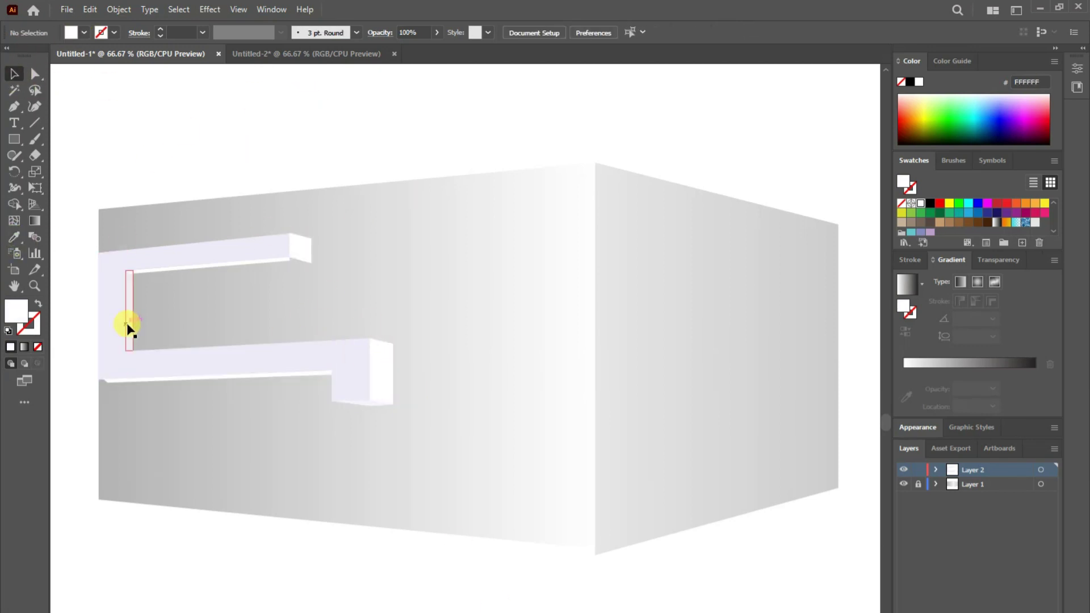
- Try an off-white F7F7F7 fill on the inner strip, then undo it
left_click(129, 281)
double_click(16, 311)
left_click(243, 236)
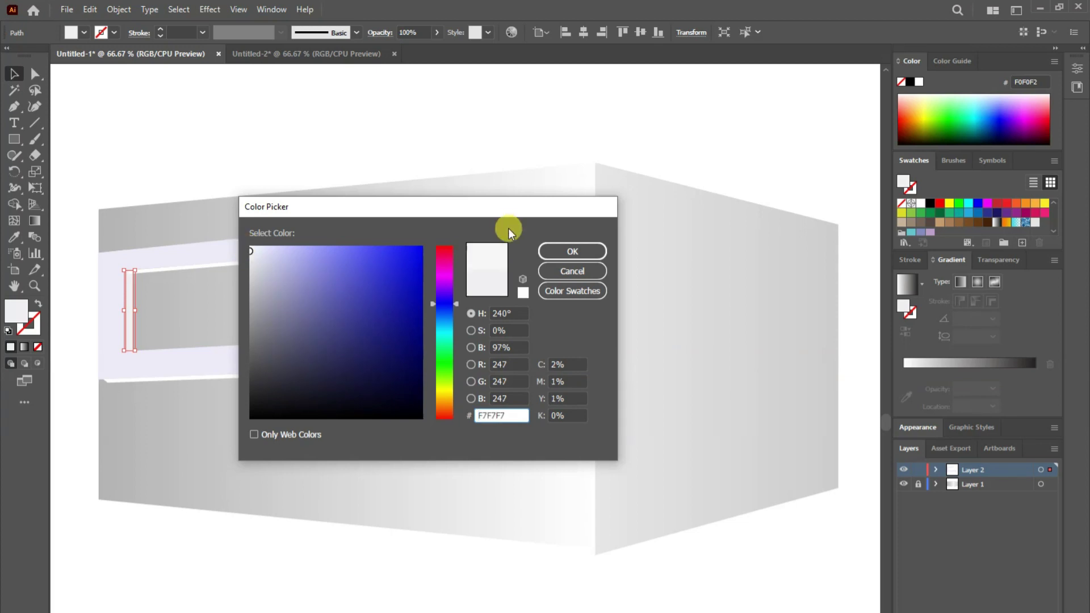
left_click(570, 250)
left_click(126, 106)
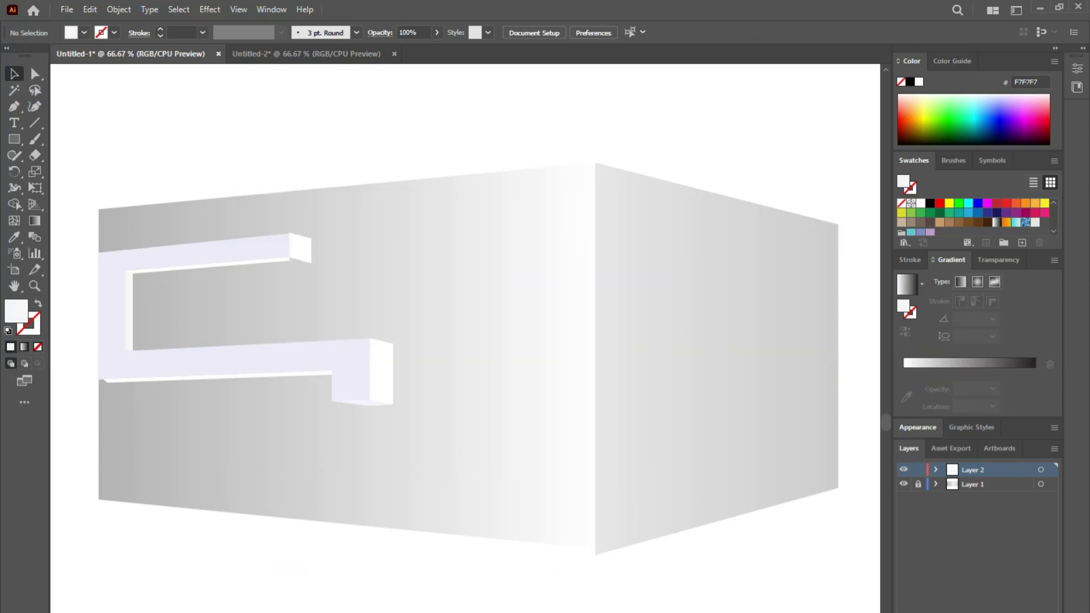
key("ctrl+z")
key("ctrl+z")
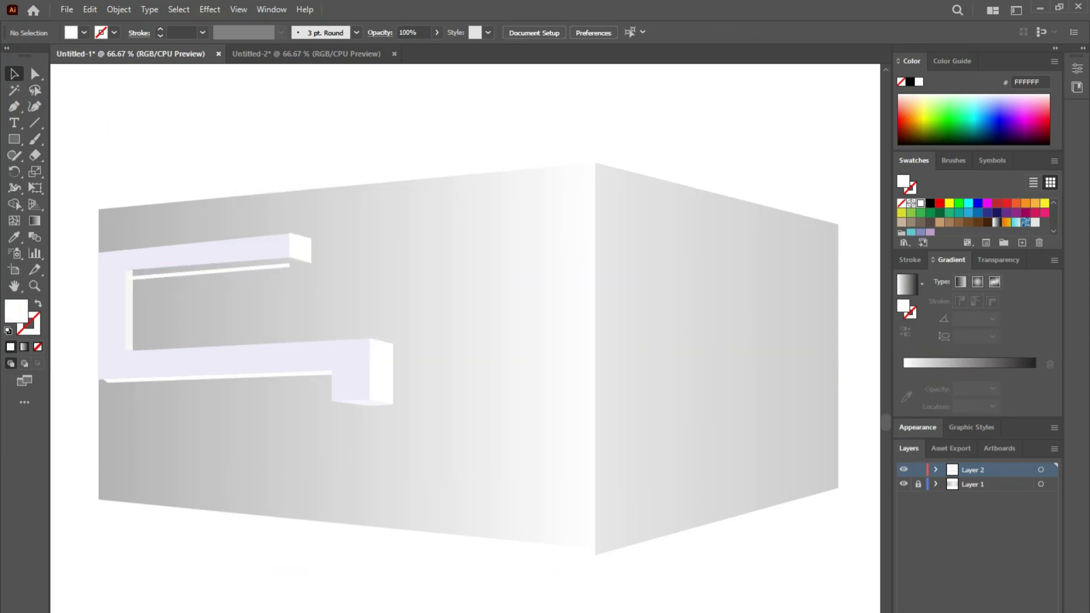
- Pen a thin strip outline along the underside of the upper slab
left_click(133, 271)
left_click(289, 257)
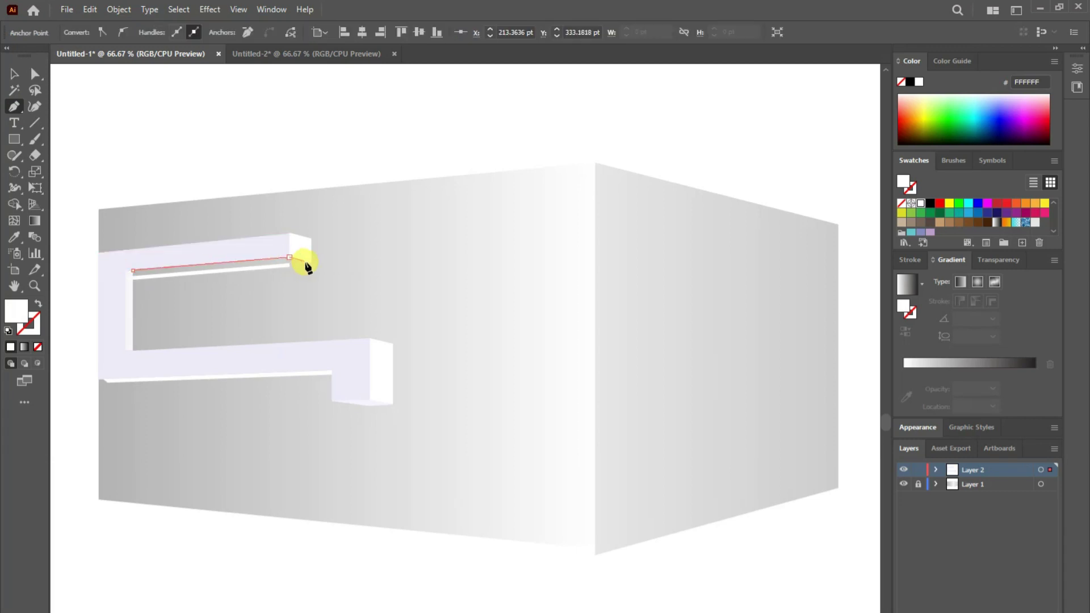
left_click(132, 273)
left_click(12, 75)
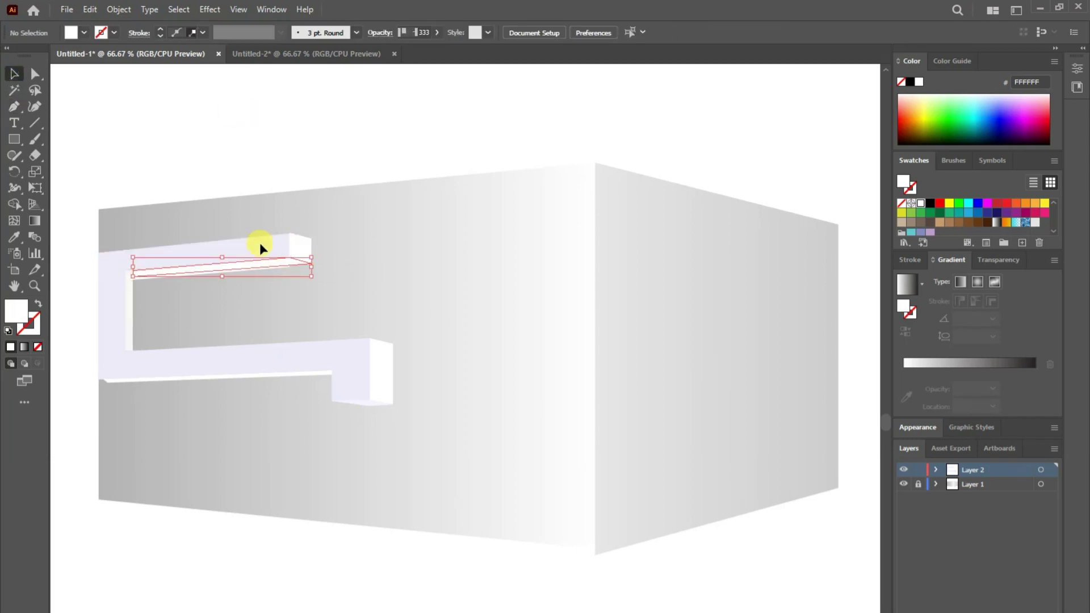
left_click(284, 263)
- Fill the new strip with CCCCCC light grey from the Swatches
left_click(902, 222)
left_click(13, 237)
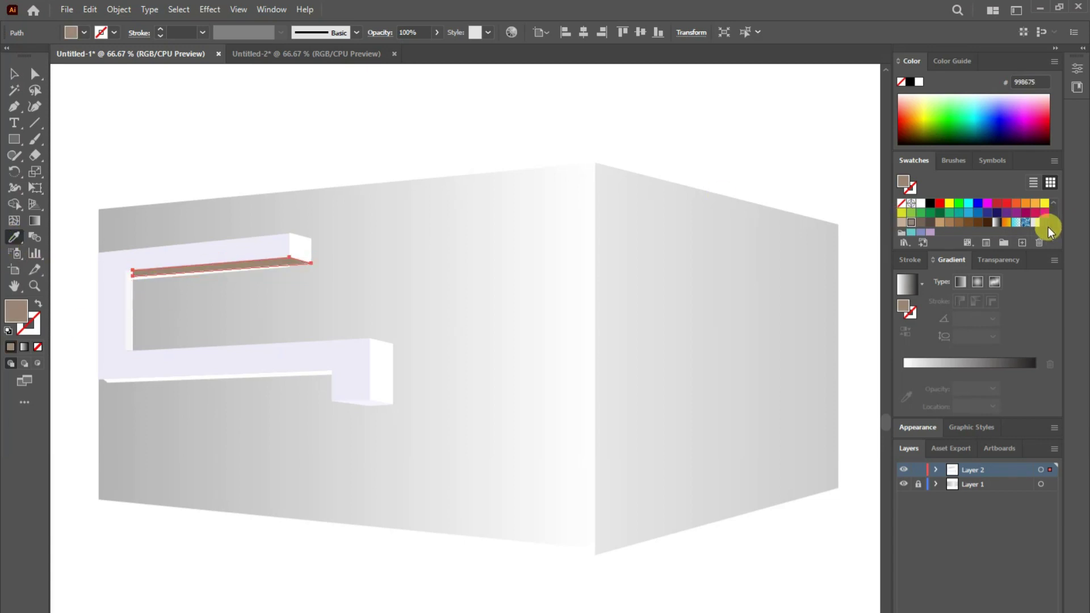
scroll(1022, 227, "down", 2)
left_click(987, 228)
left_click(997, 230)
key("v")
left_click(181, 103)
- Reapply the light grey swatch to the strip, then undo two changes
left_click(247, 271)
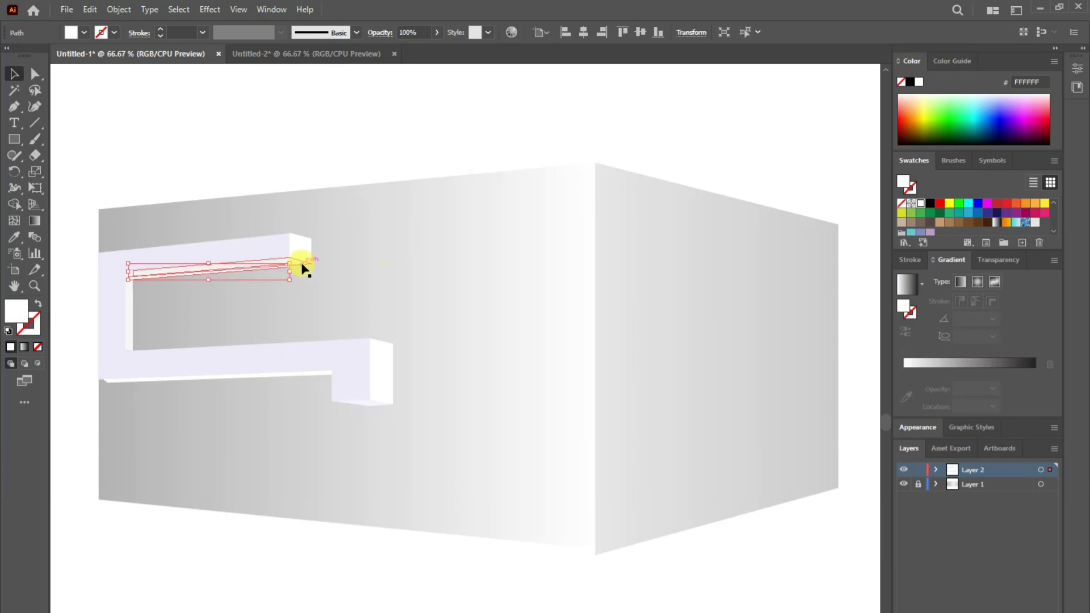
scroll(973, 227, "down", 2)
left_click(987, 231)
left_click(281, 79)
left_click(251, 273)
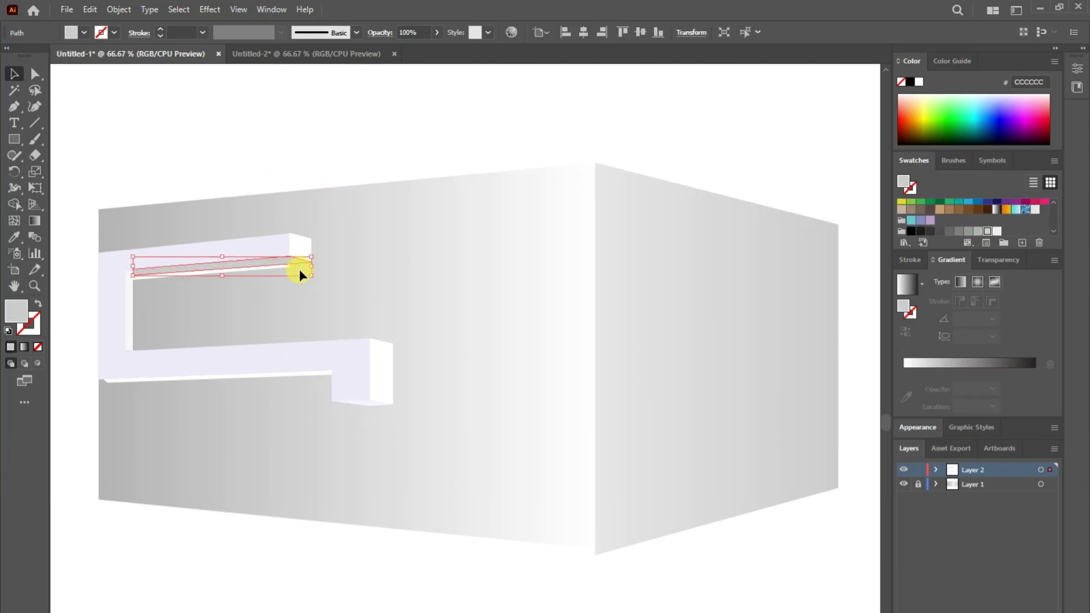
key("ctrl+z")
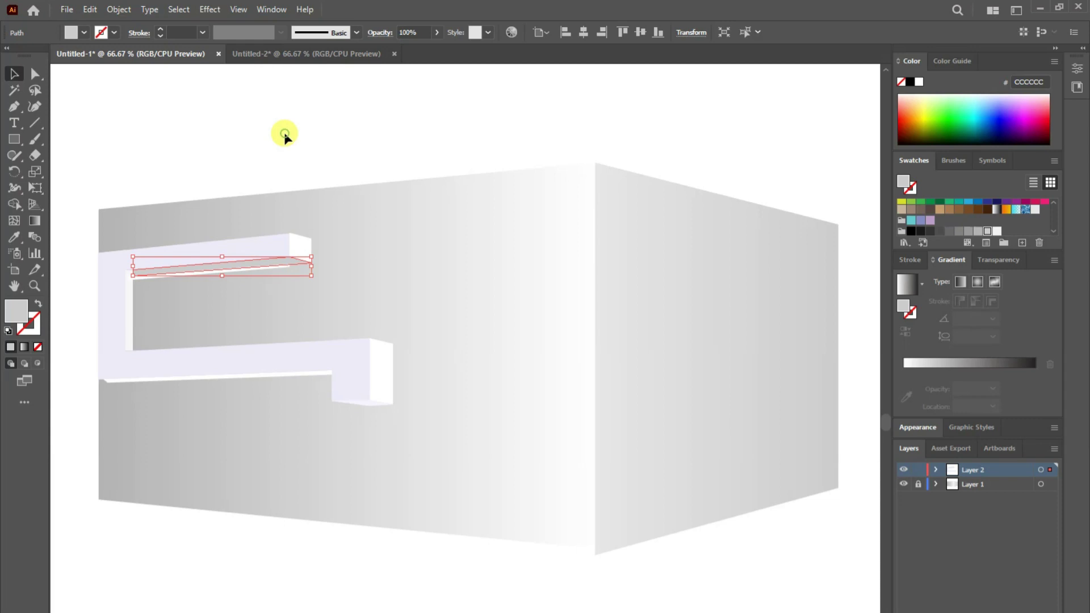
key("ctrl+z")
- Send the strip backward behind the slab and restore its light grey fill
right_click(253, 270)
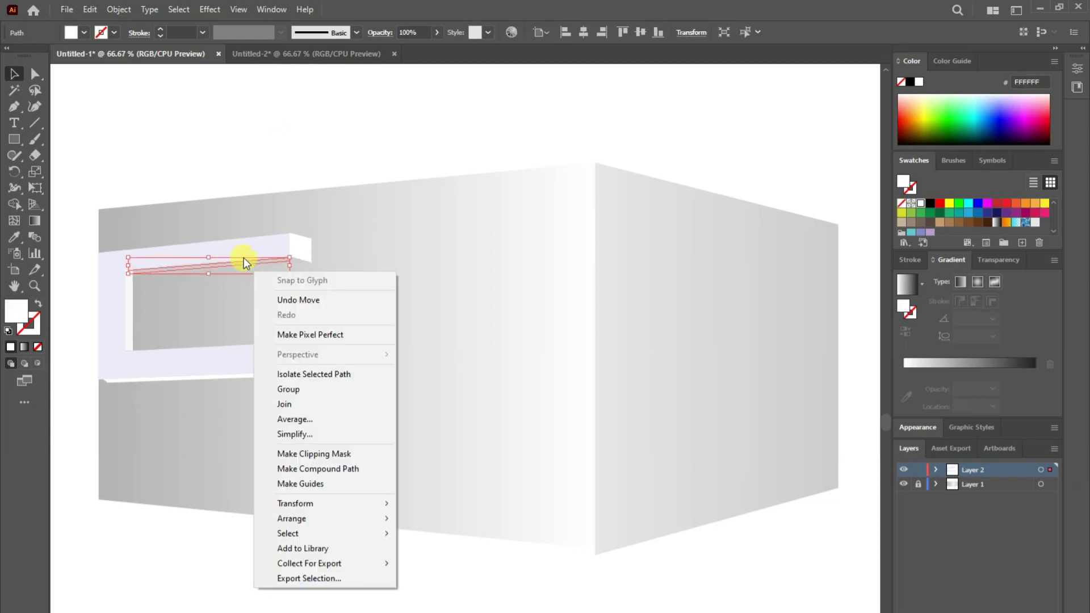
left_click(426, 516)
left_click(281, 195)
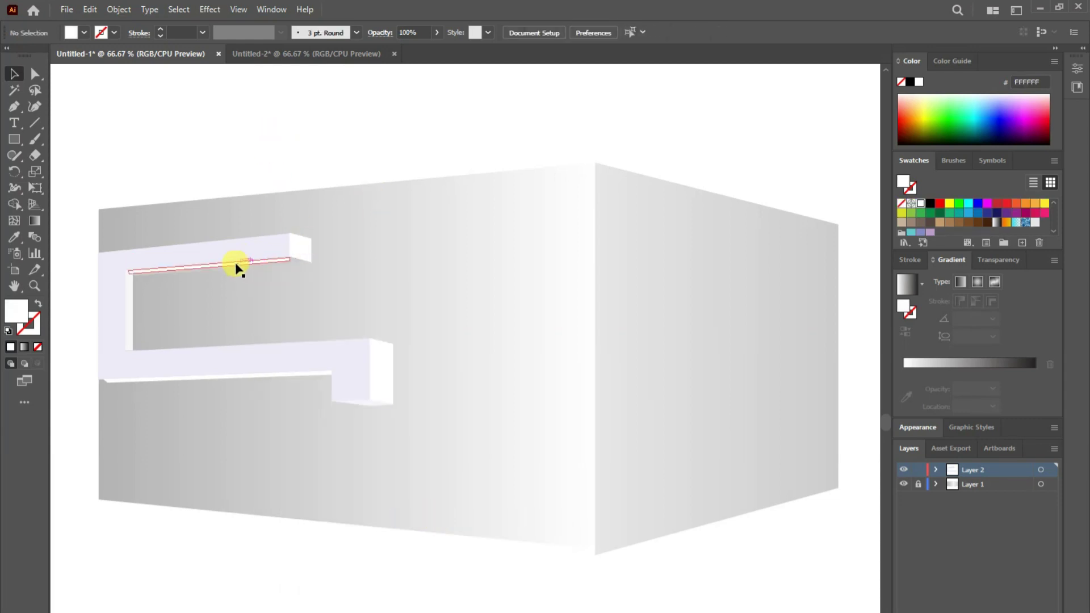
key("ctrl+shift+z")
key("ctrl+shift+z")
left_click(545, 329)
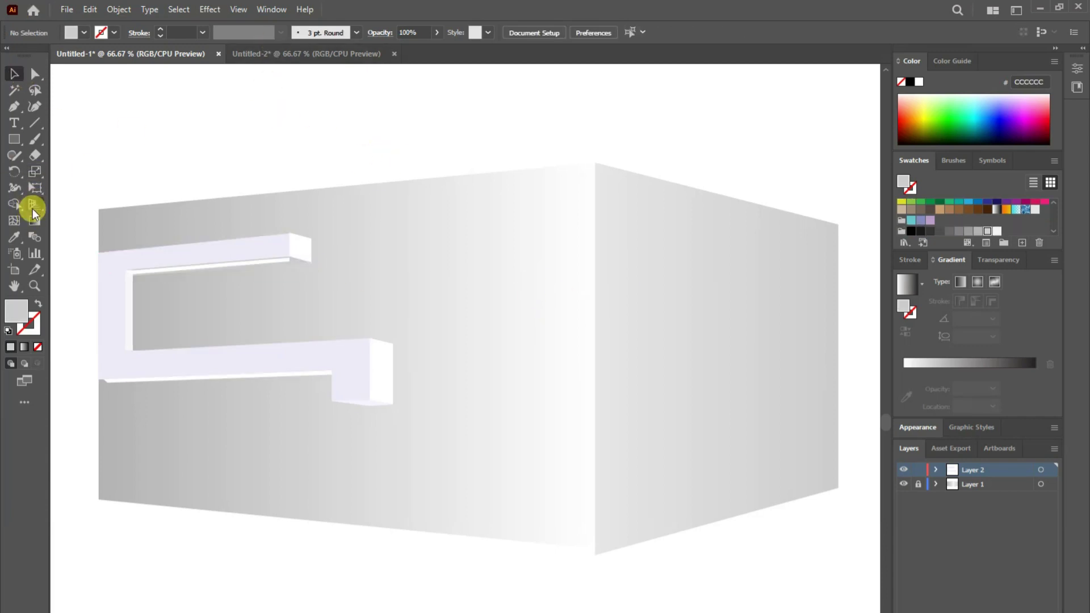
- Draw a white perspective rectangle below the lower slab, then hide the grid
key("m")
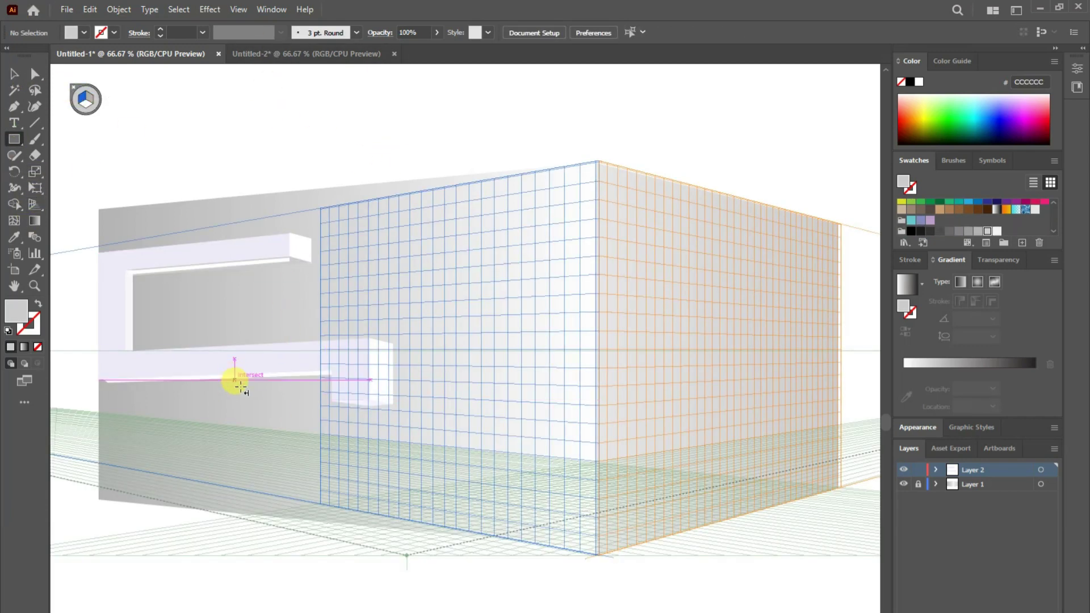
left_click_drag(222, 379, 387, 532)
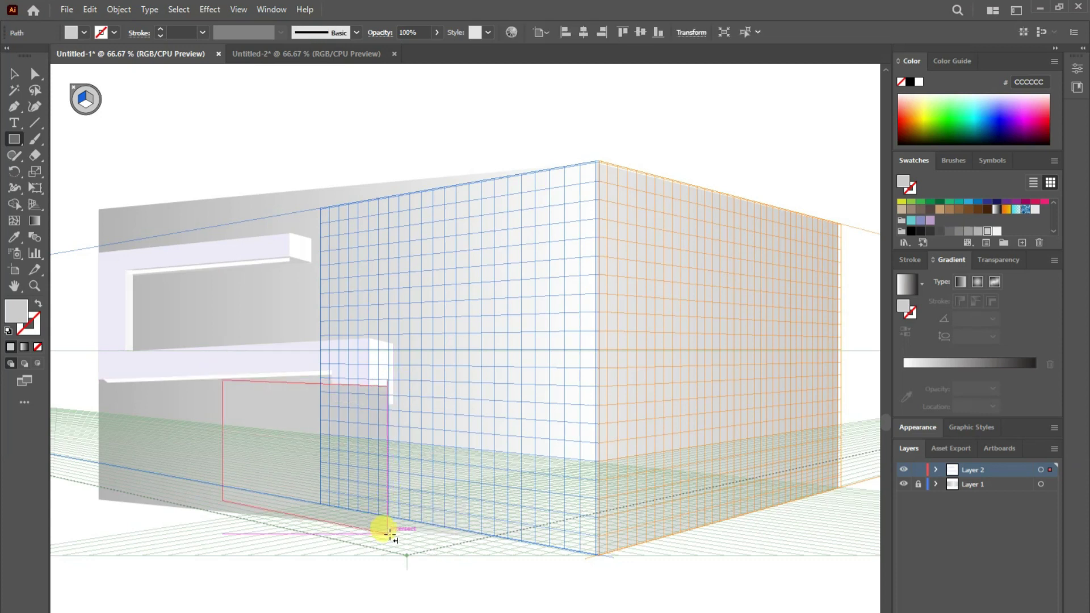
left_click(29, 243)
left_click(222, 259)
left_click(15, 74)
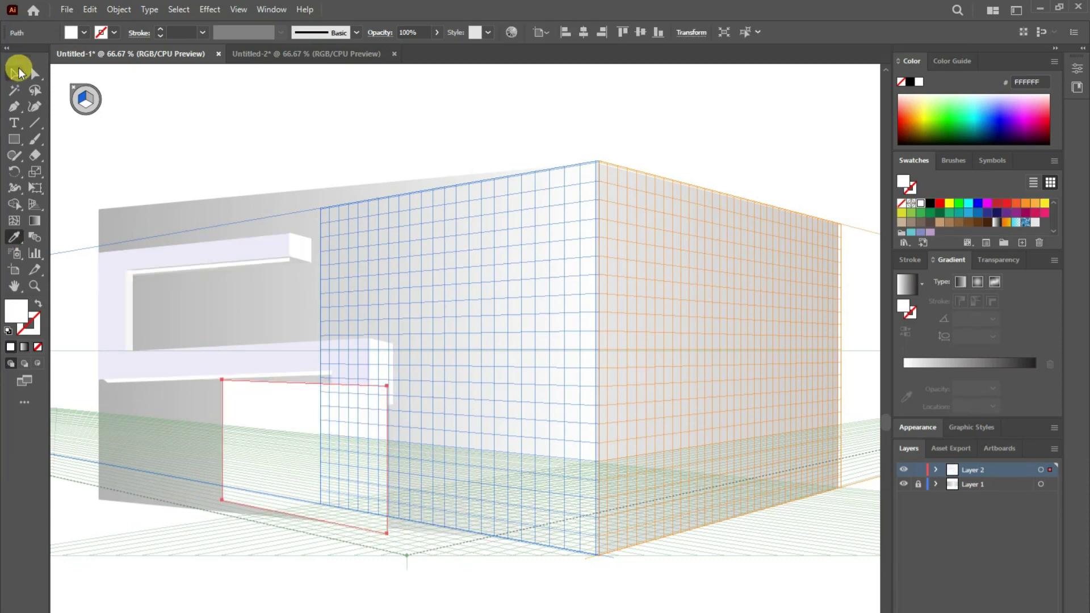
key("shift+p")
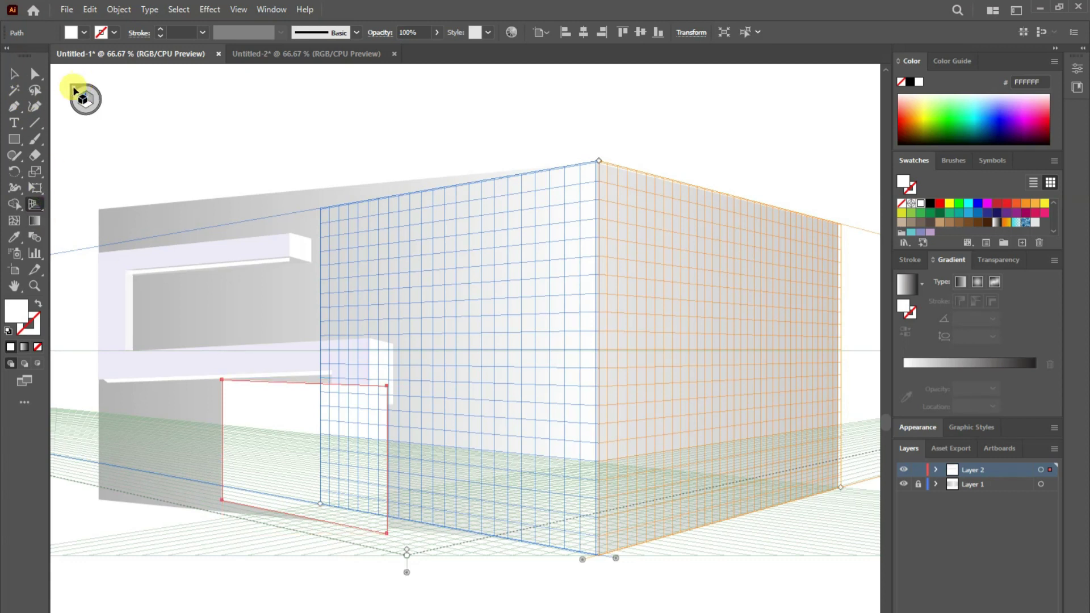
left_click(74, 89)
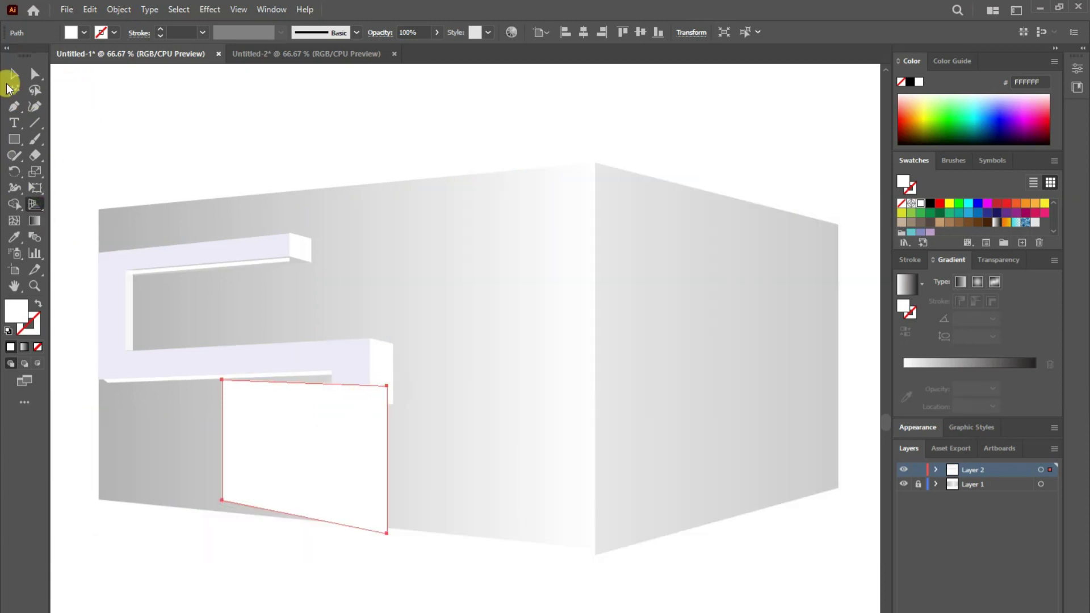
- Adjust the panel's corner anchors so its top meets the slab in perspective
left_click(35, 73)
left_click(387, 386)
left_click_drag(222, 502, 222, 512)
left_click_drag(387, 533, 386, 527)
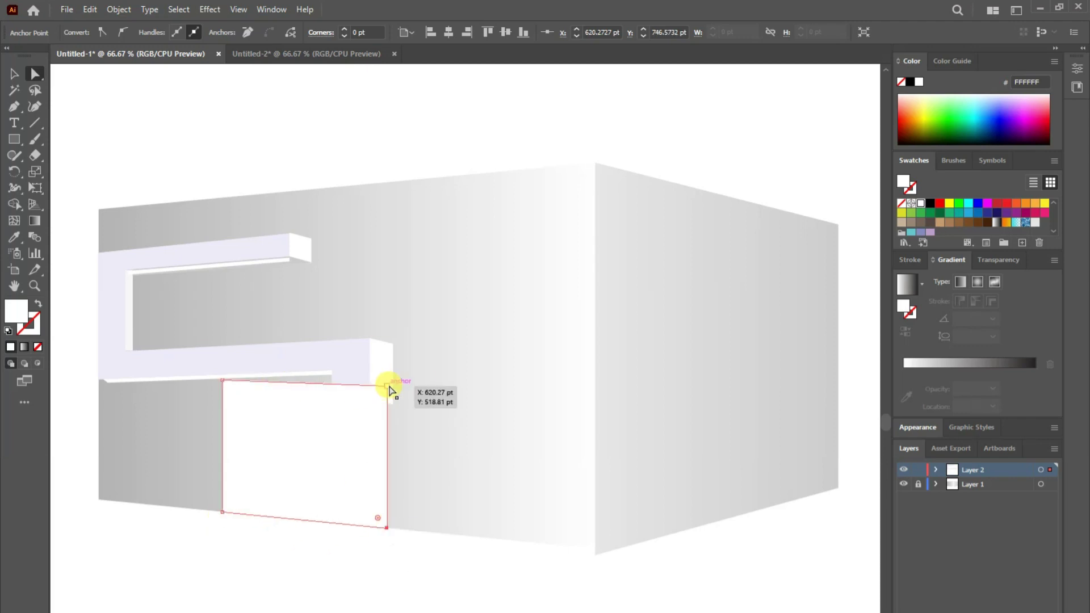
left_click_drag(387, 385, 370, 376)
left_click_drag(387, 527, 371, 525)
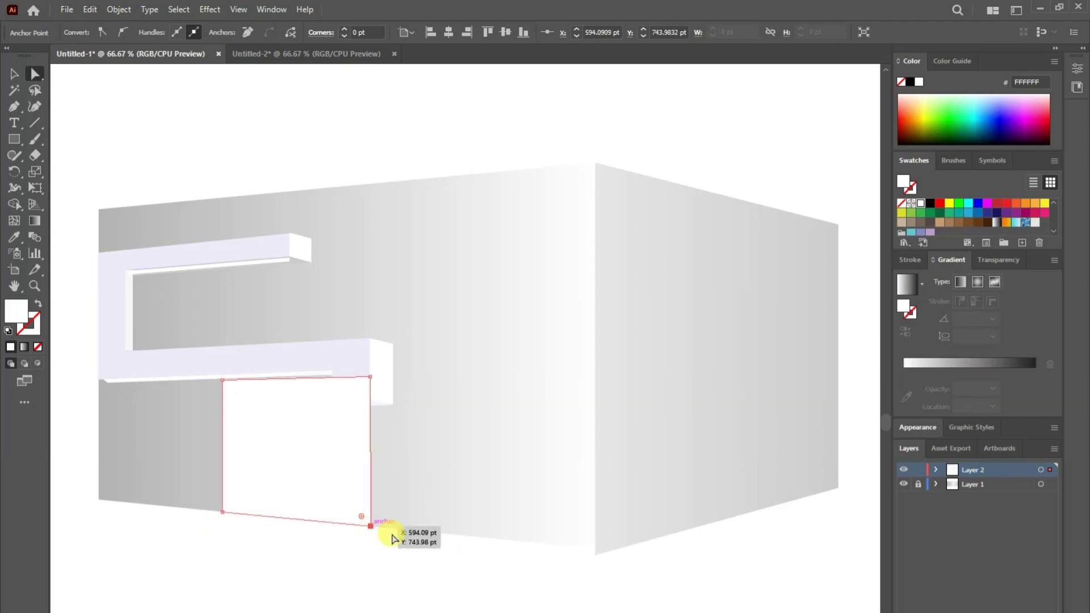
key("ctrl+shift+a")
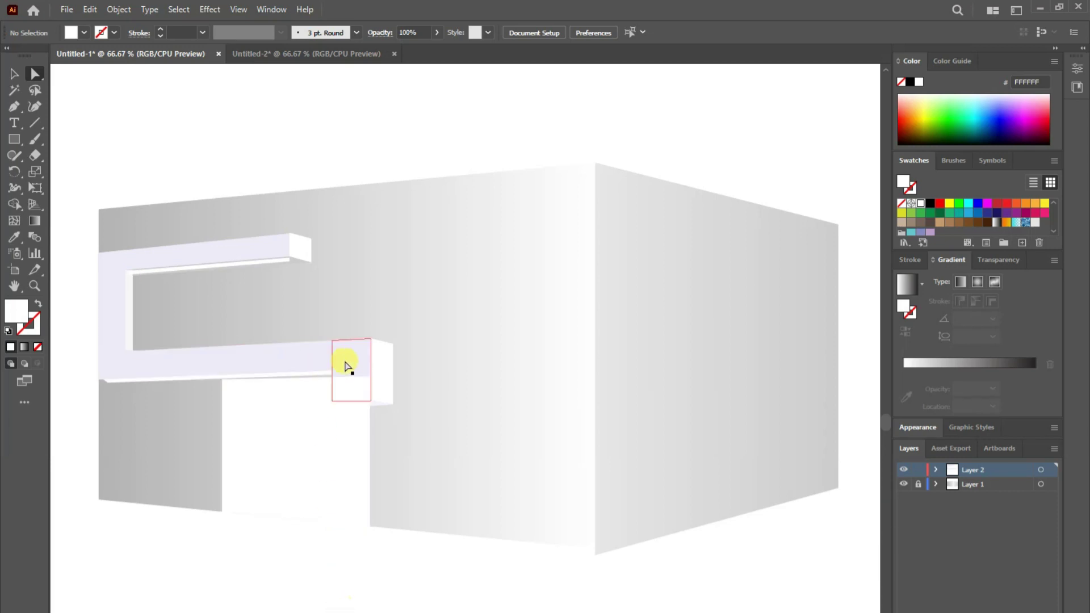
- Bring the slab's end block in front of the white panel
right_click(347, 366)
left_click(527, 593)
right_click(379, 409)
left_click(381, 369)
key("ctrl+shift+a")
- Widen the white panel and add a duplicate panel shifted beside it
key("v")
left_click(364, 438)
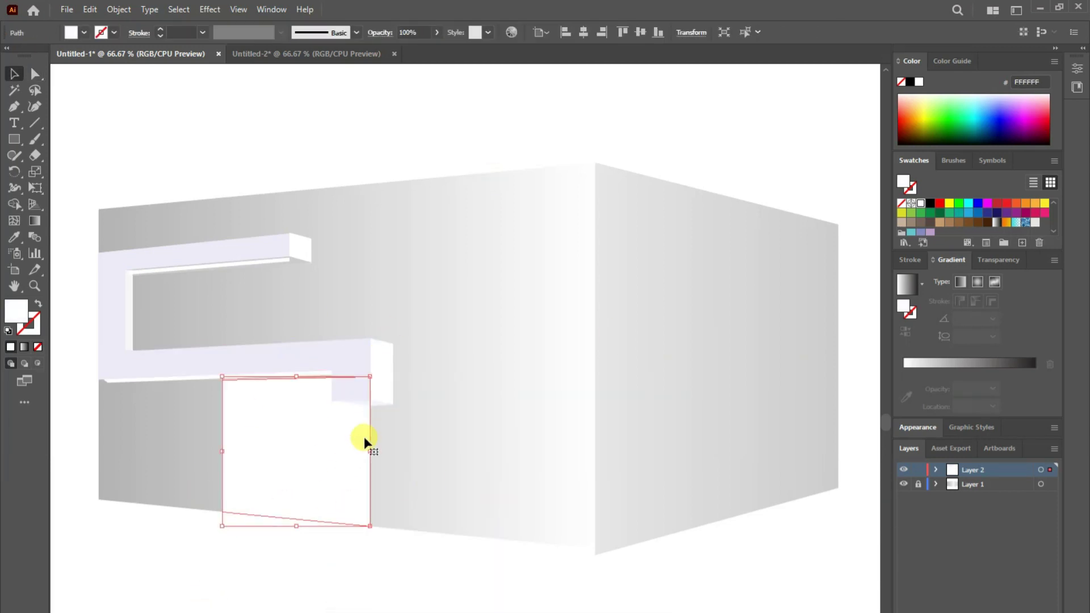
left_click_drag(362, 453, 385, 453)
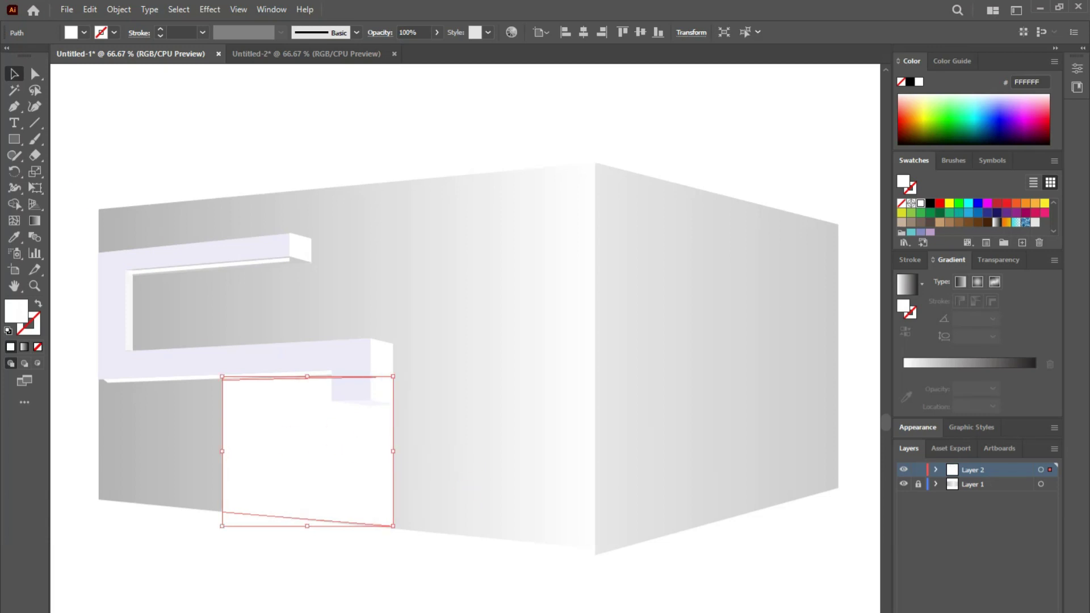
key("ctrl+shift+a")
key("ctrl+z")
left_click_drag(360, 457, 361, 448)
left_click(337, 608)
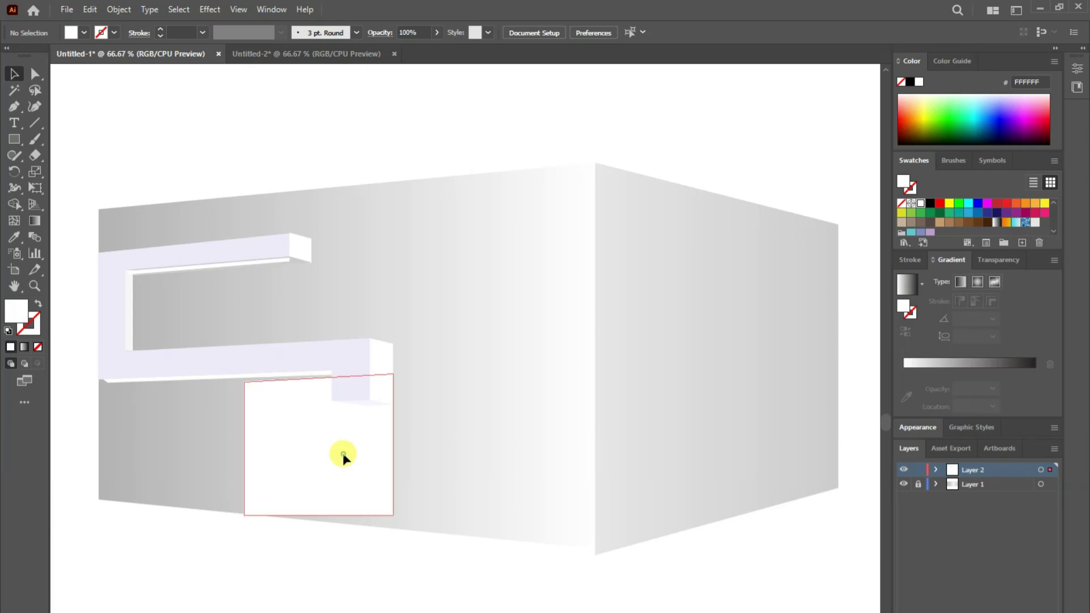
- Lower the left panel's bottom-right corner to slant its base
key("ctrl+z")
key("a")
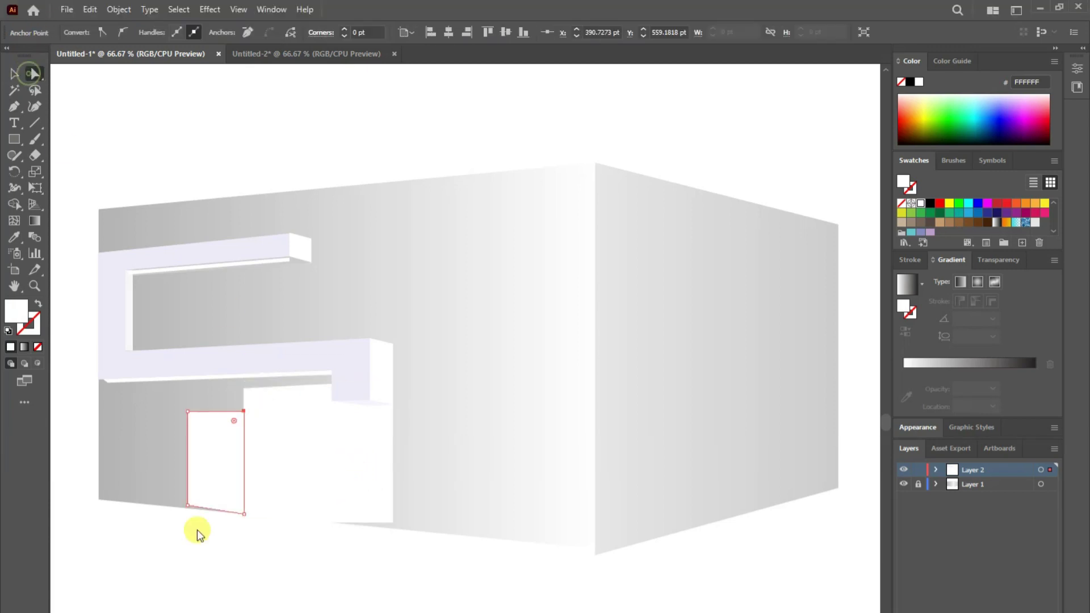
left_click_drag(211, 521, 231, 511)
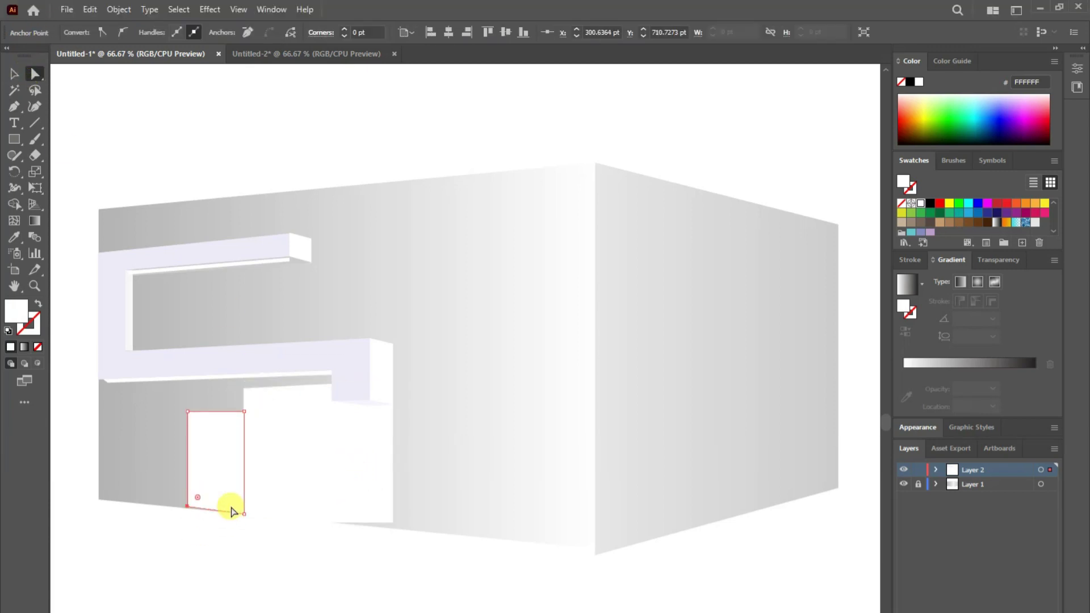
left_click(206, 548)
left_click(187, 504)
- Pen a closed shape in the gap under the lower slab above the panels
key("p")
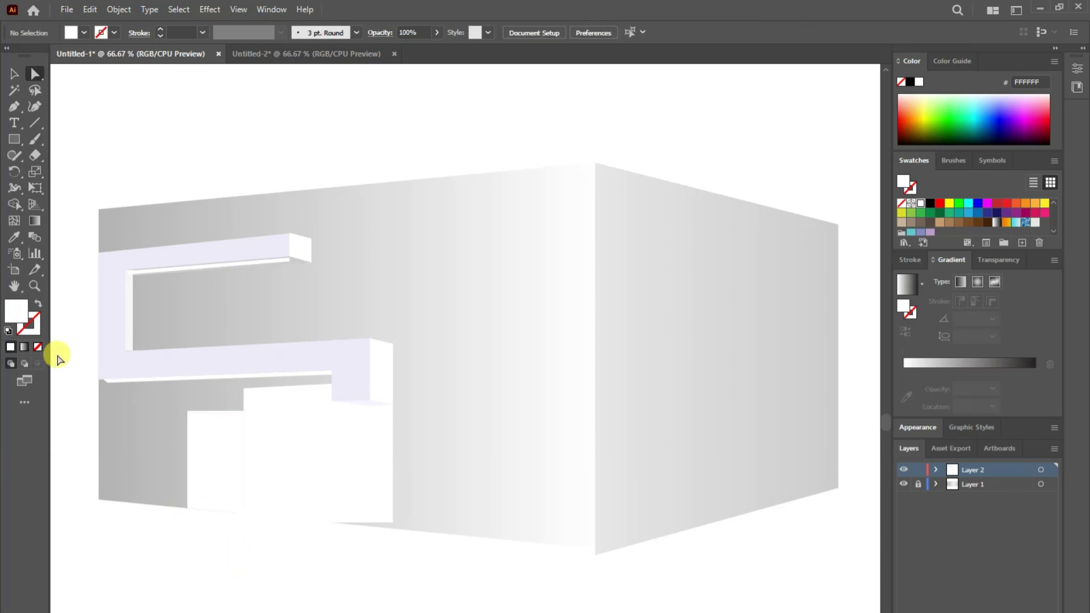
left_click(107, 383)
left_click(187, 410)
left_click(244, 410)
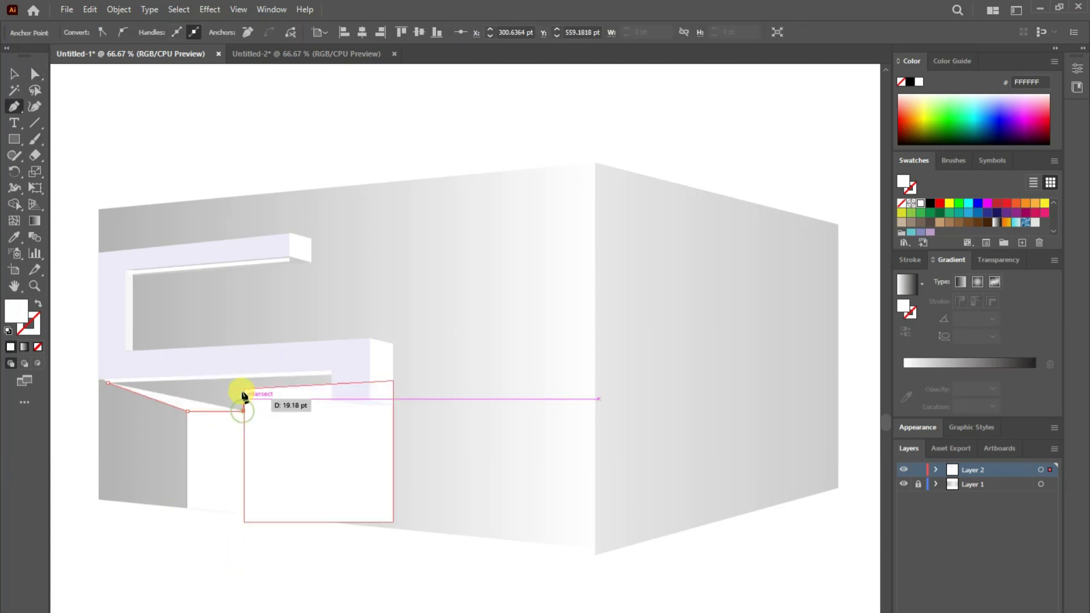
left_click(244, 389)
left_click(331, 384)
left_click(108, 382)
- Eyedrop tan onto the shape, then lighten its fill to D8D1CA beige
key("i")
left_click(901, 222)
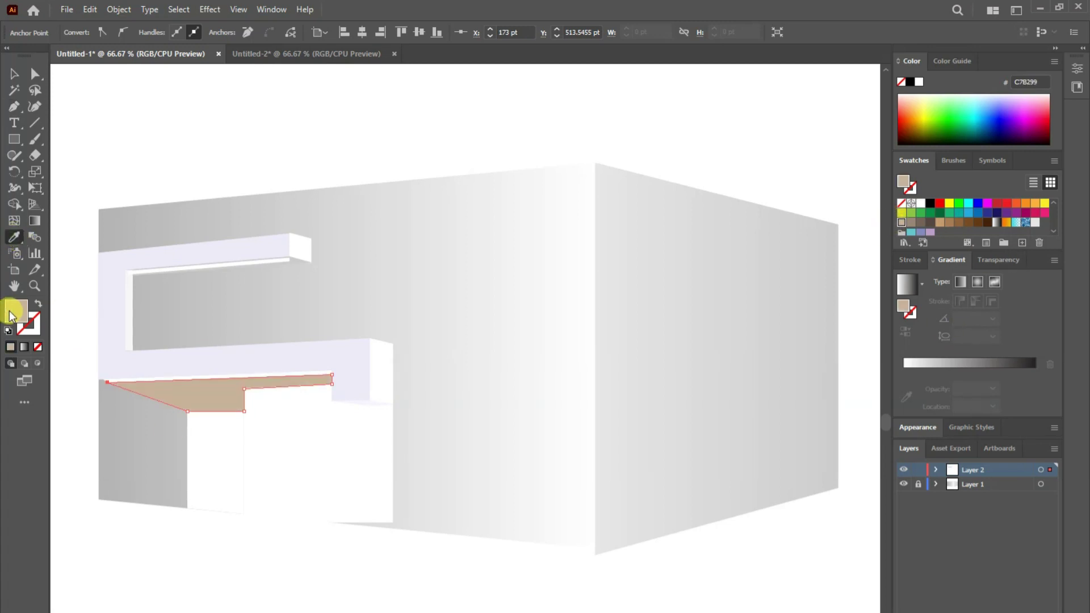
double_click(11, 315)
left_click(255, 243)
left_click(559, 250)
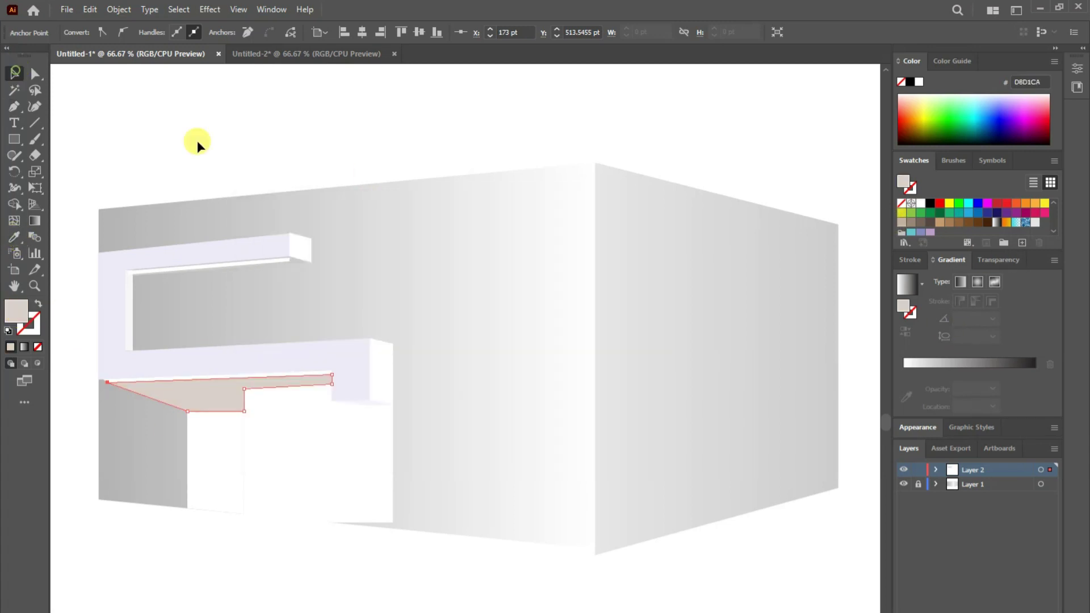
key("v")
left_click(159, 162)
- Raise the left panel's top edge and adjust the beige shape's corner points
left_click(216, 454)
left_click_drag(216, 411, 215, 402)
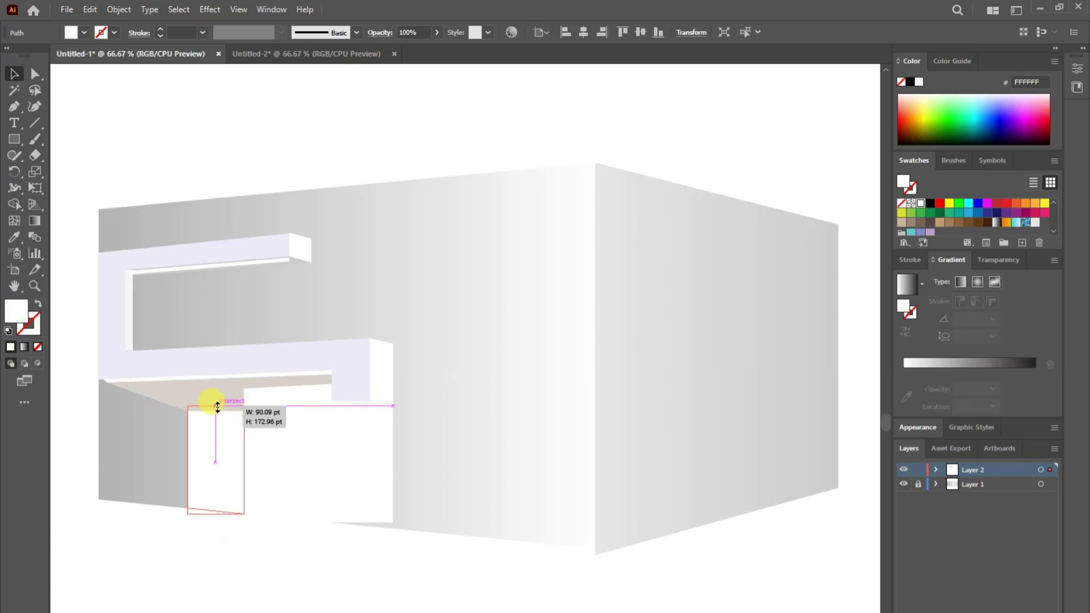
right_click(221, 443)
left_click(180, 403)
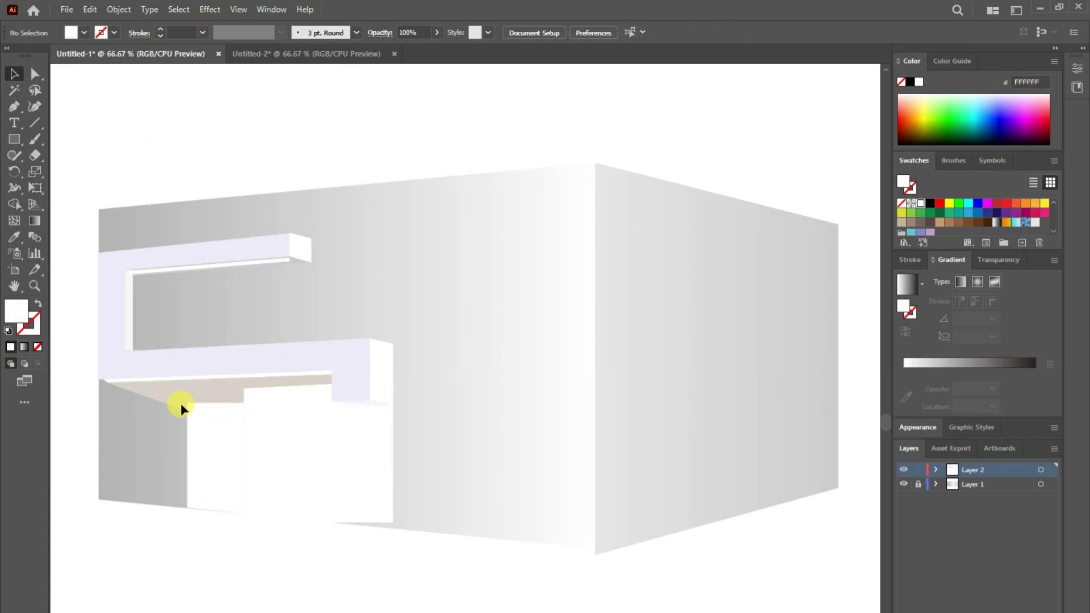
left_click(35, 76)
left_click(182, 414)
left_click_drag(245, 414, 365, 530)
left_click(115, 533)
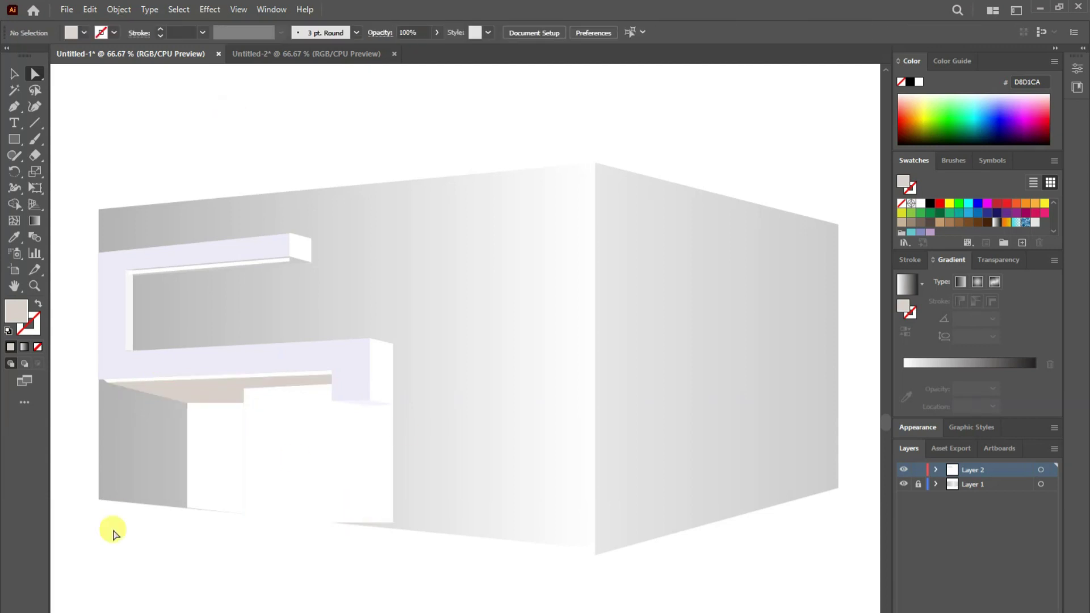
left_click(22, 63)
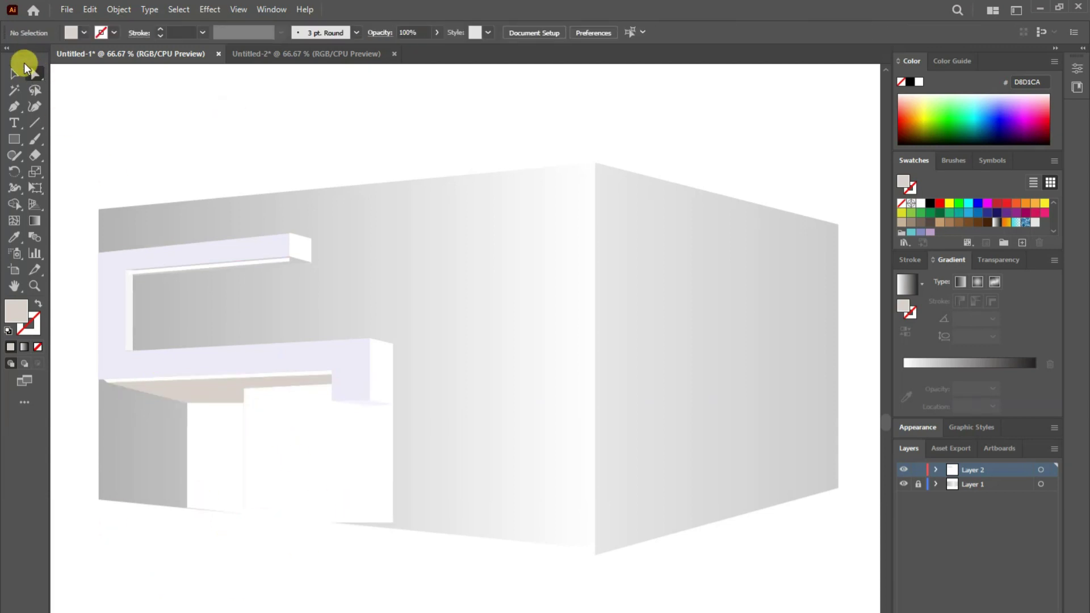
- Select the right wall face and the doorway rectangle's anchors, then clear the selection
left_click(716, 606)
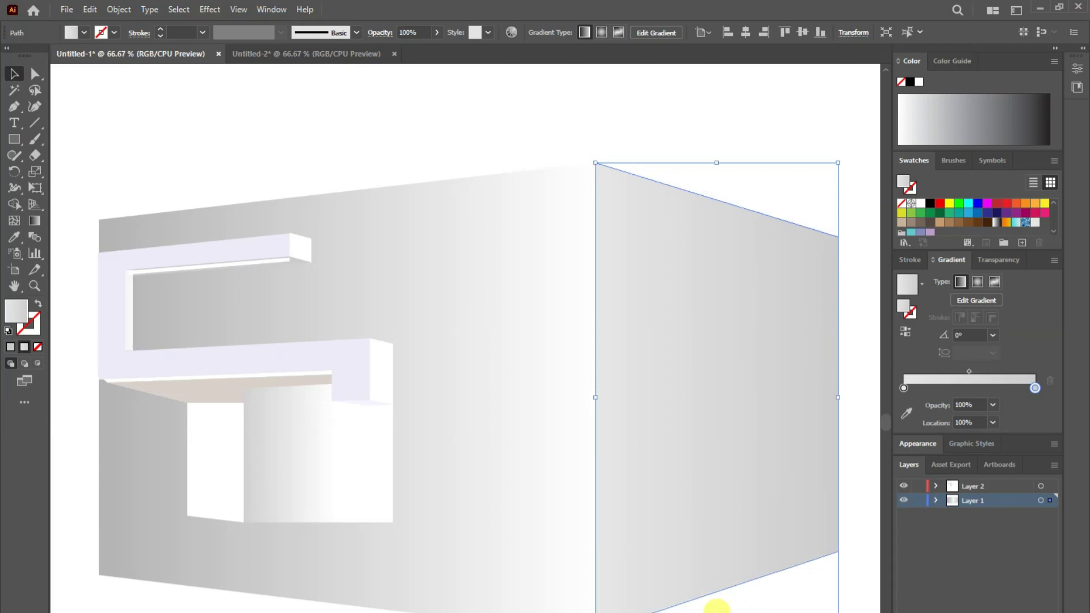
left_click(518, 377)
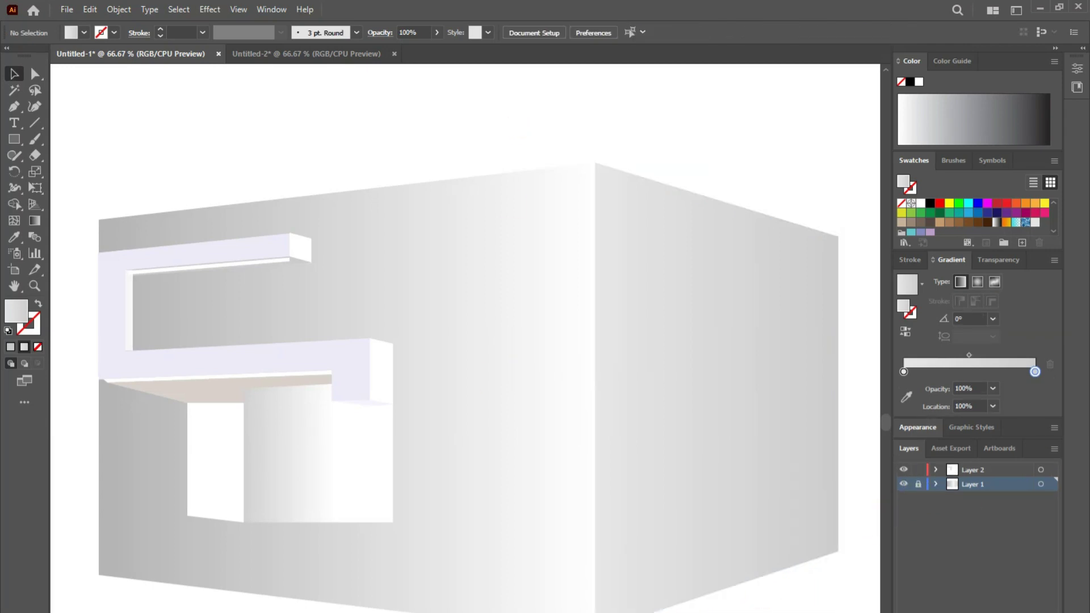
left_click(182, 511)
key("a")
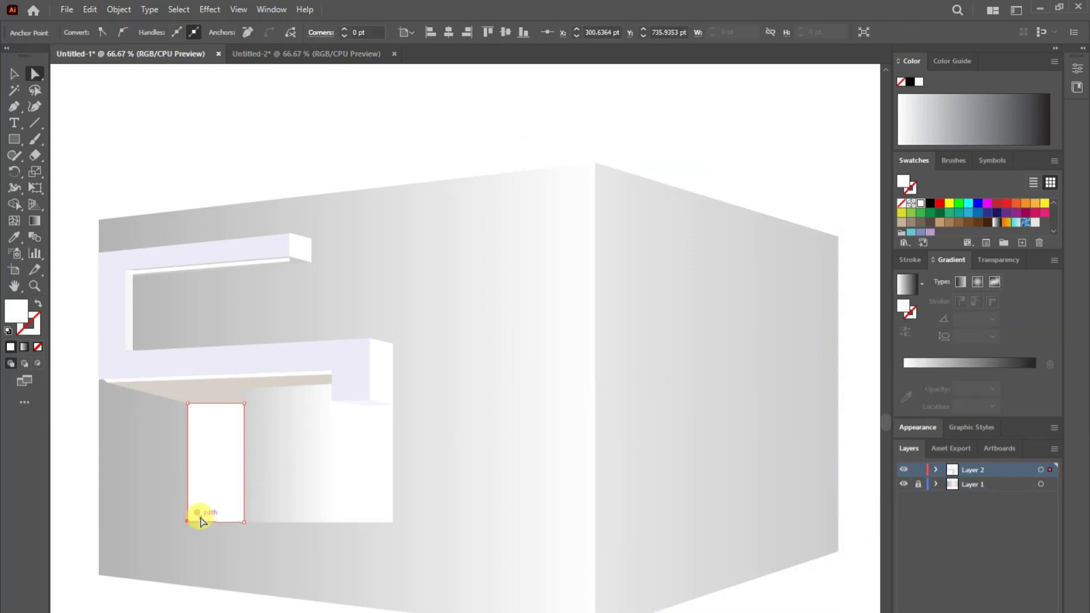
key("ctrl+shift+a")
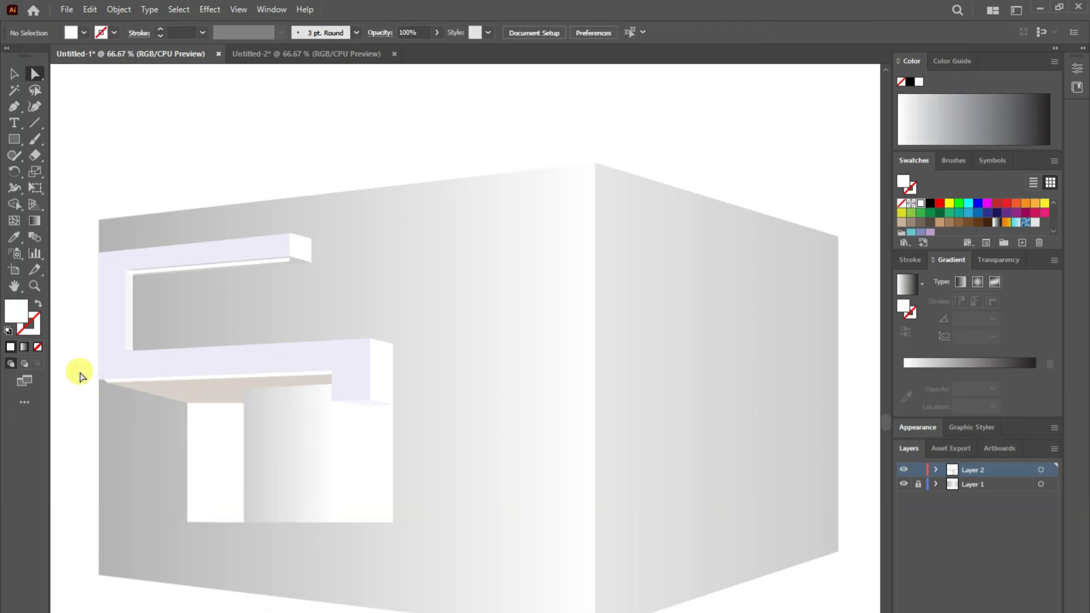
- Draw a thin rectangle post under the slab's left end and hide the perspective grid
key("m")
left_click_drag(119, 385, 133, 521)
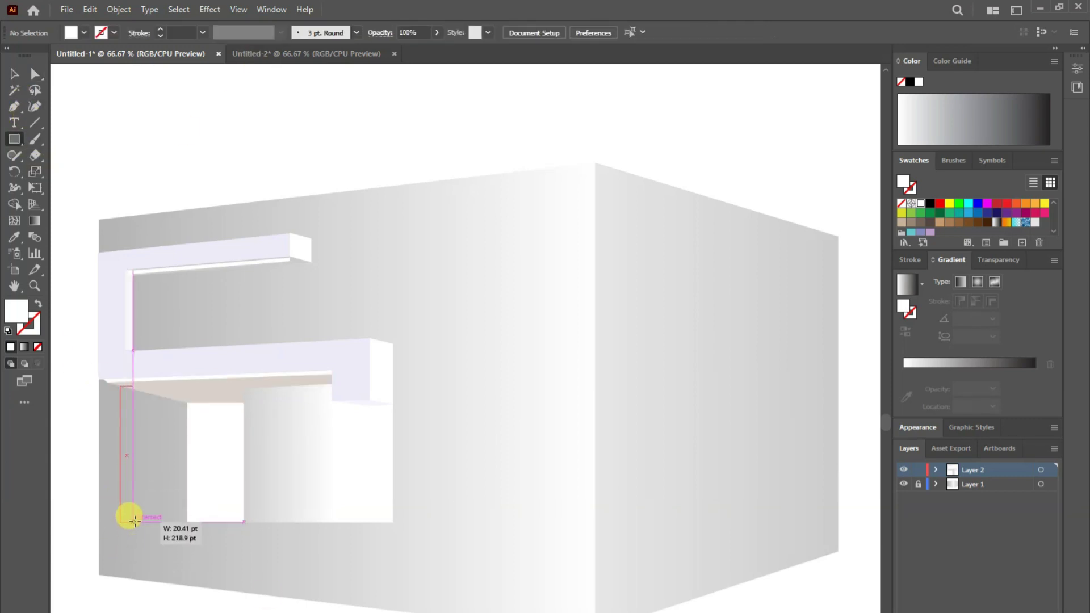
key("ctrl+shift+a")
key("shift+p")
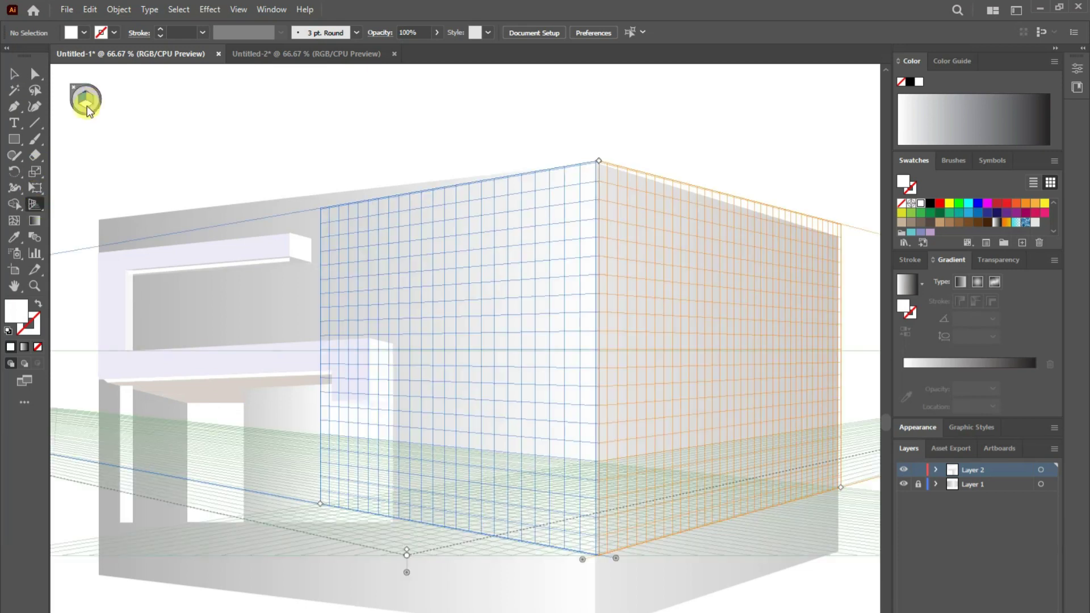
key("ctrl+shift+i")
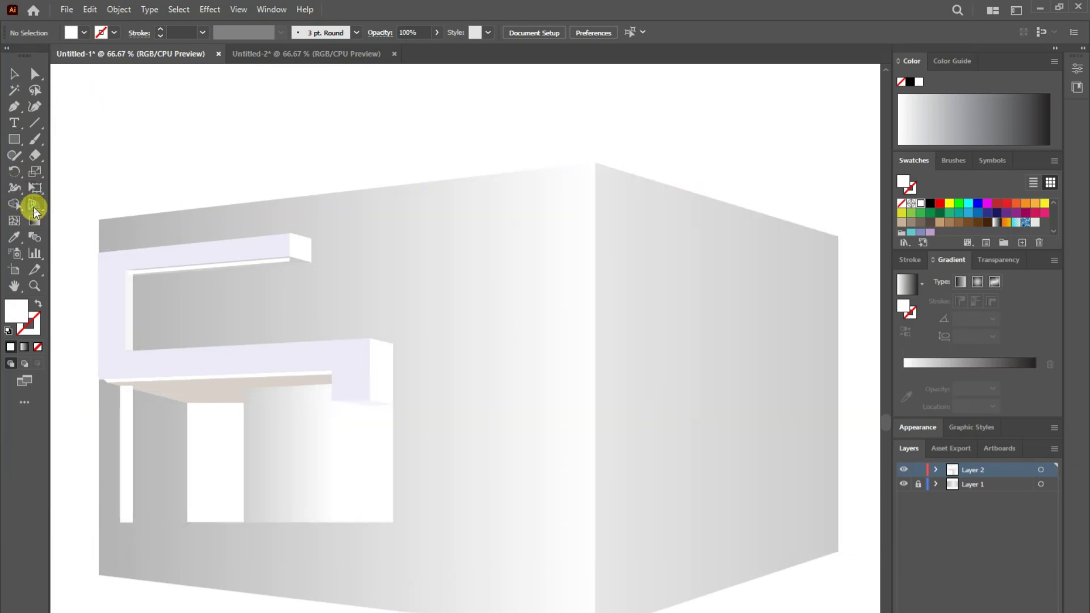
- Draw a tall thin rectangle beside the left post and give it the slab's lavender fill
key("v")
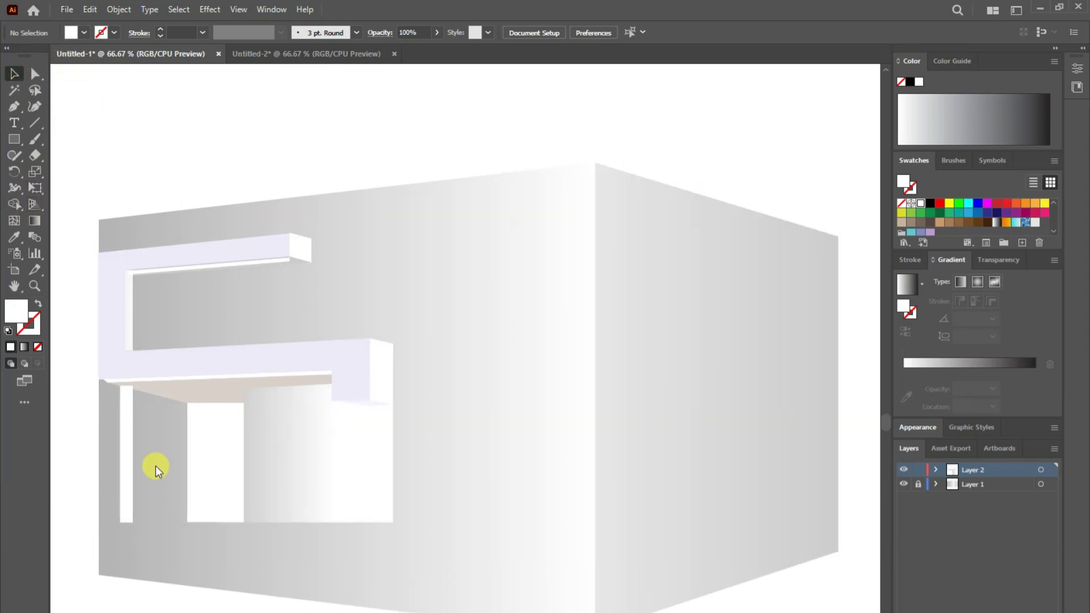
left_click_drag(133, 385, 142, 521)
key("i")
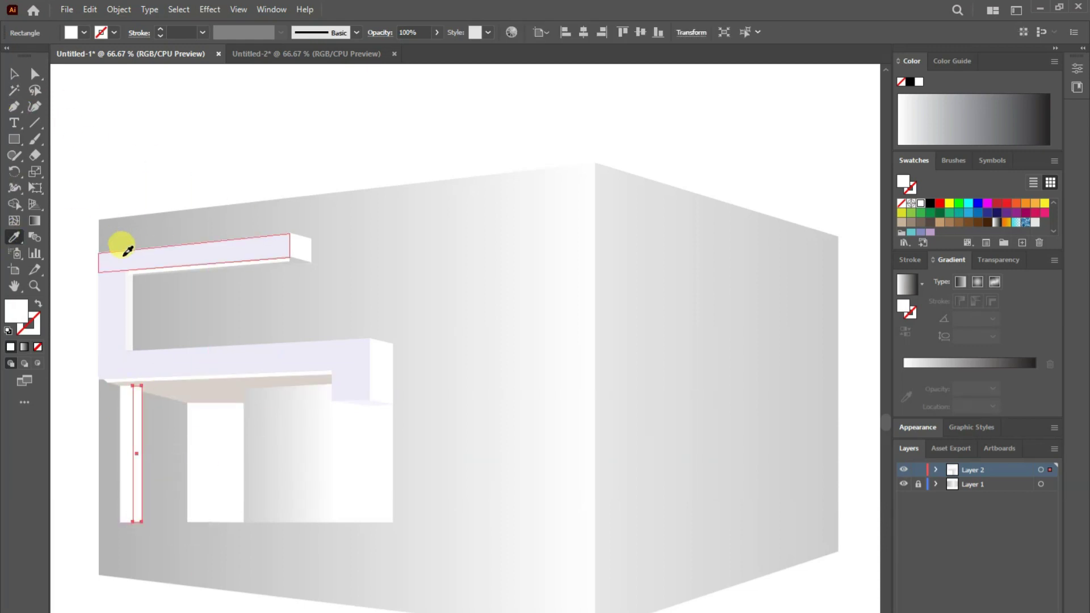
left_click(121, 243)
key("v")
left_click(69, 116)
- Marquee the left structure's anchor points with Direct Selection and nudge them further left
key("a")
left_click(137, 400)
left_click(192, 421, "shift")
left_click(139, 514)
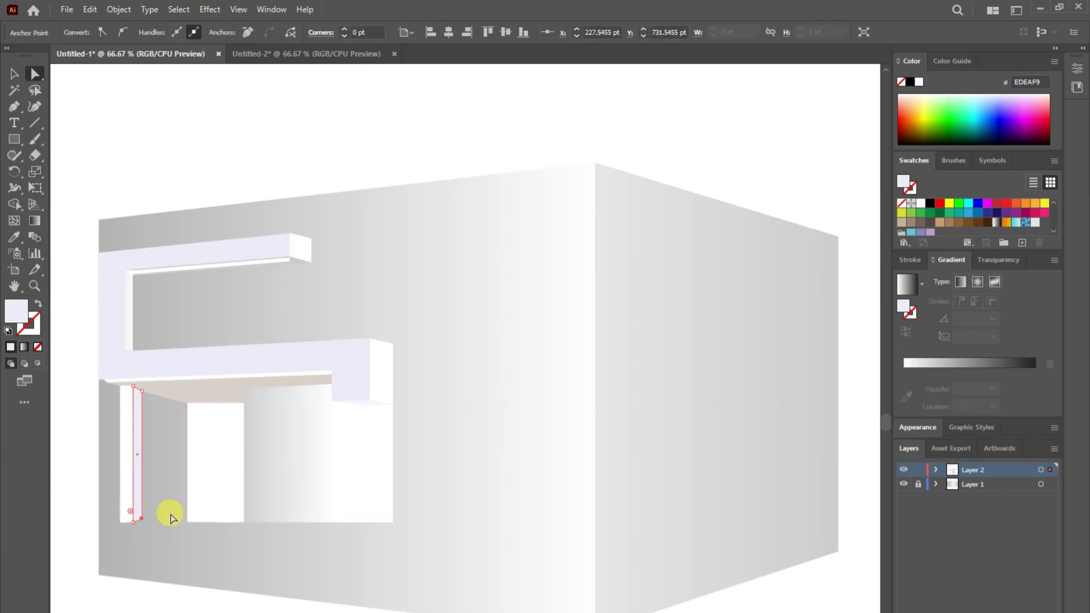
left_click(170, 517)
left_click(123, 516)
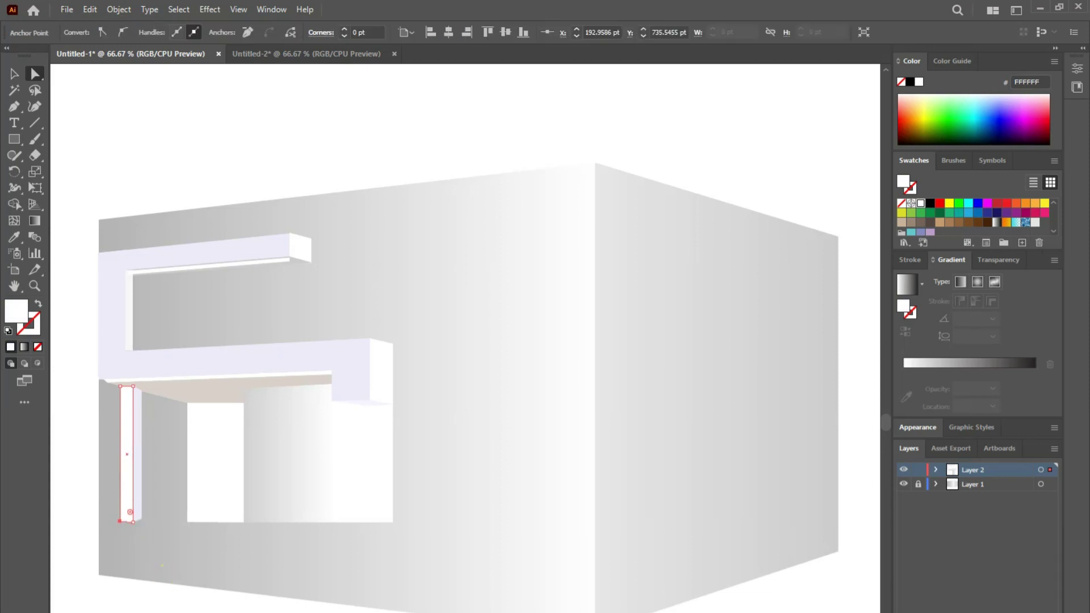
left_click(650, 487)
mouse_move(61, 161)
left_mouse_down()
mouse_move(222, 555)
mouse_move(370, 503)
left_mouse_up()
key("shift+Left")
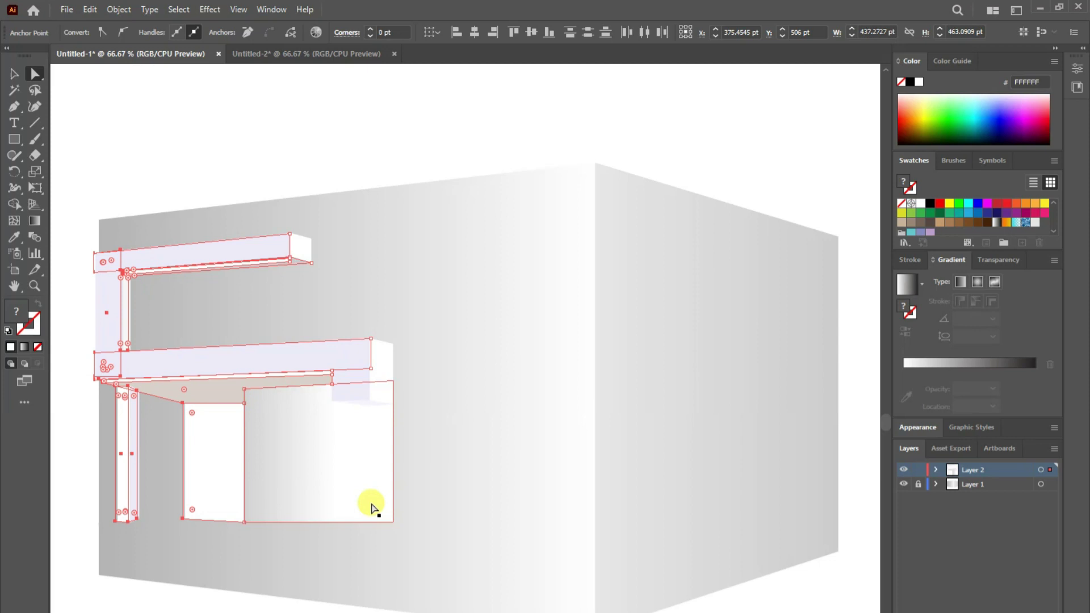
key("shift+Left")
key("shift+Left")
key("shift+Left")
key("shift+Left")
key("shift+Left")
key("shift+Left")
key("shift+Left")
key("shift+Left")
key("shift+Left")
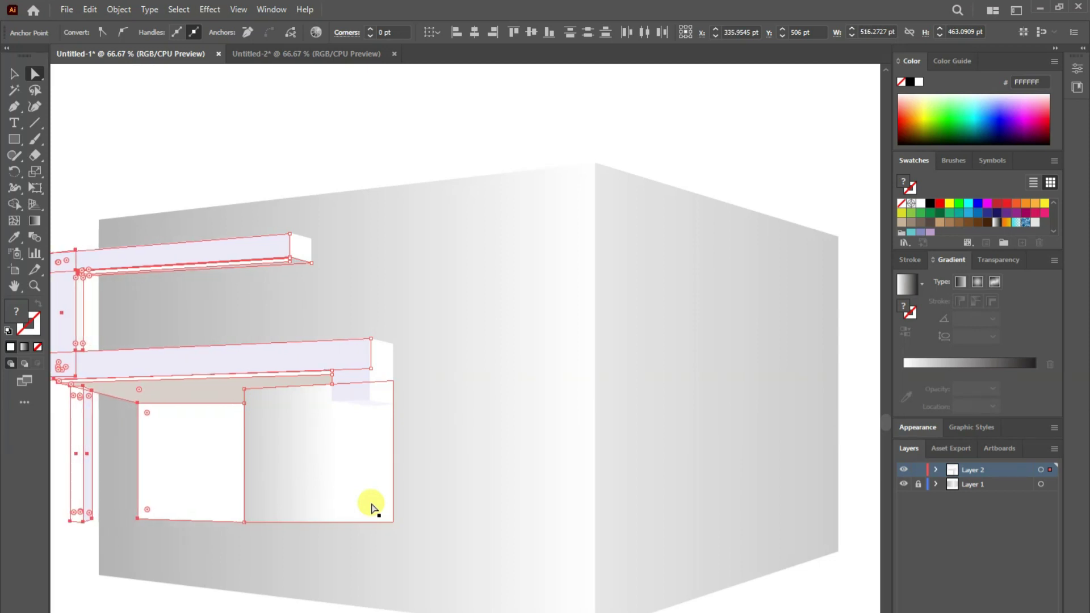
scroll(397, 502, "left", 3)
scroll(397, 502, "up", 1)
- Stretch the back wall's left edge further left and narrow the white doorway panel from the left
key("v")
left_click(170, 418)
left_click_drag(170, 423, 69, 423)
left_click(236, 139)
left_click(208, 488)
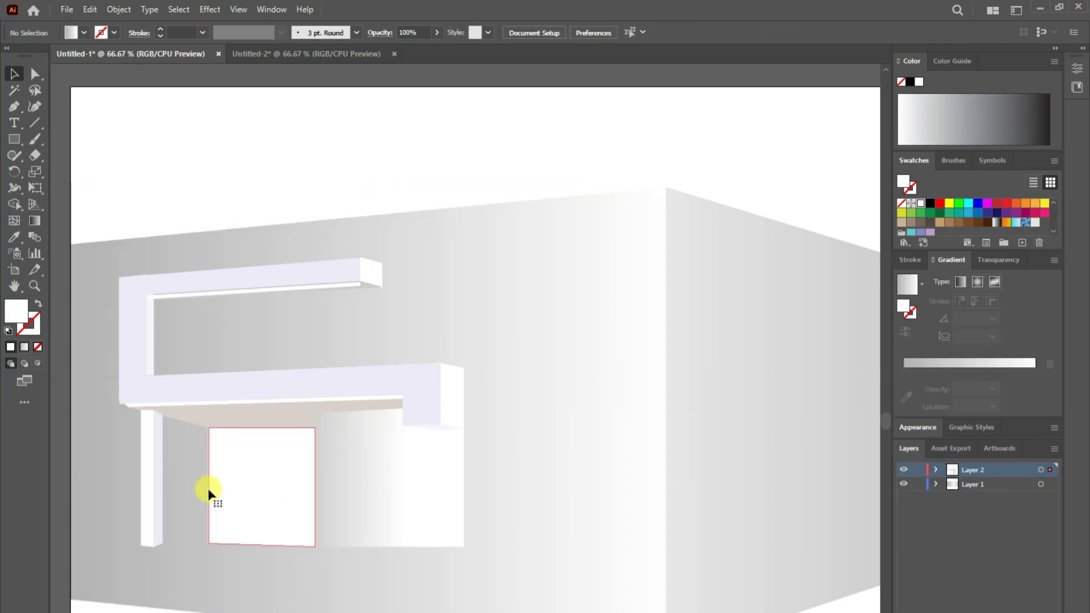
left_click_drag(203, 489, 226, 486)
- Move the soffit's lower-left corner to the right so it meets the panel
key("a")
left_click(210, 427)
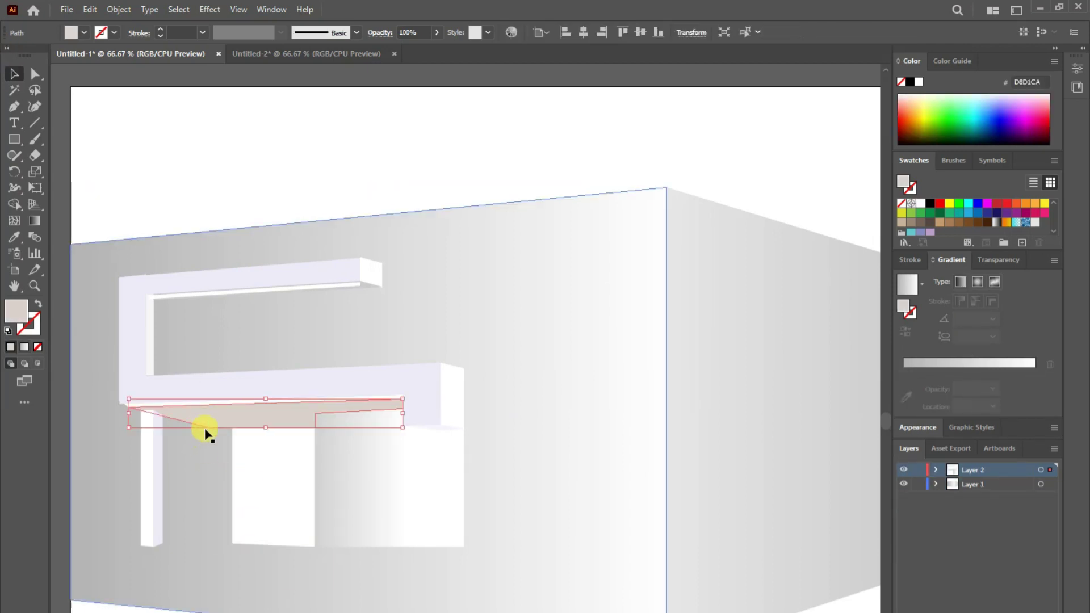
left_click_drag(215, 427, 290, 432)
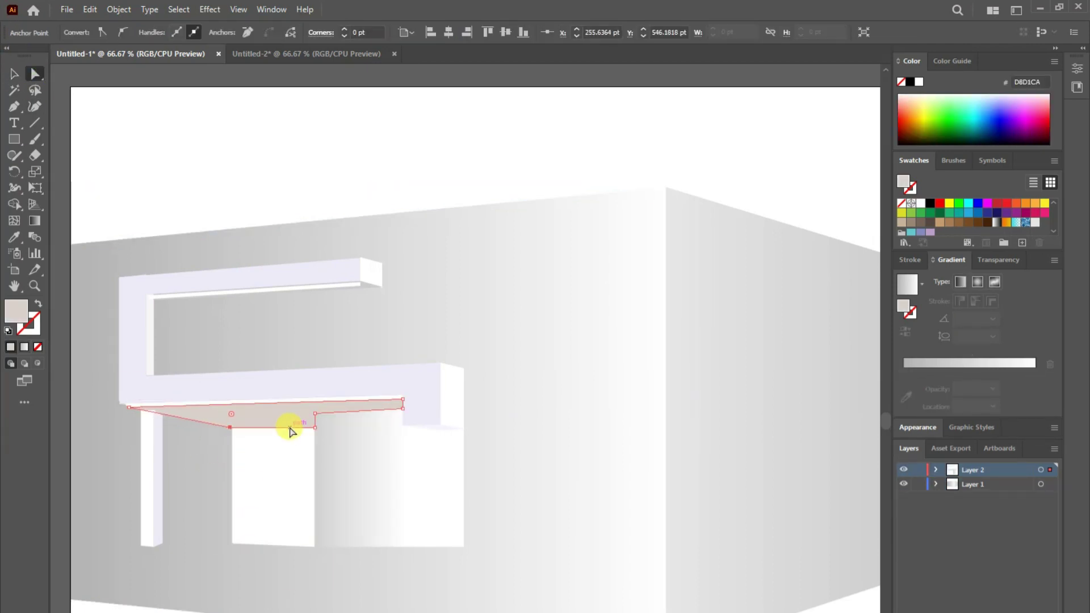
left_click(326, 177)
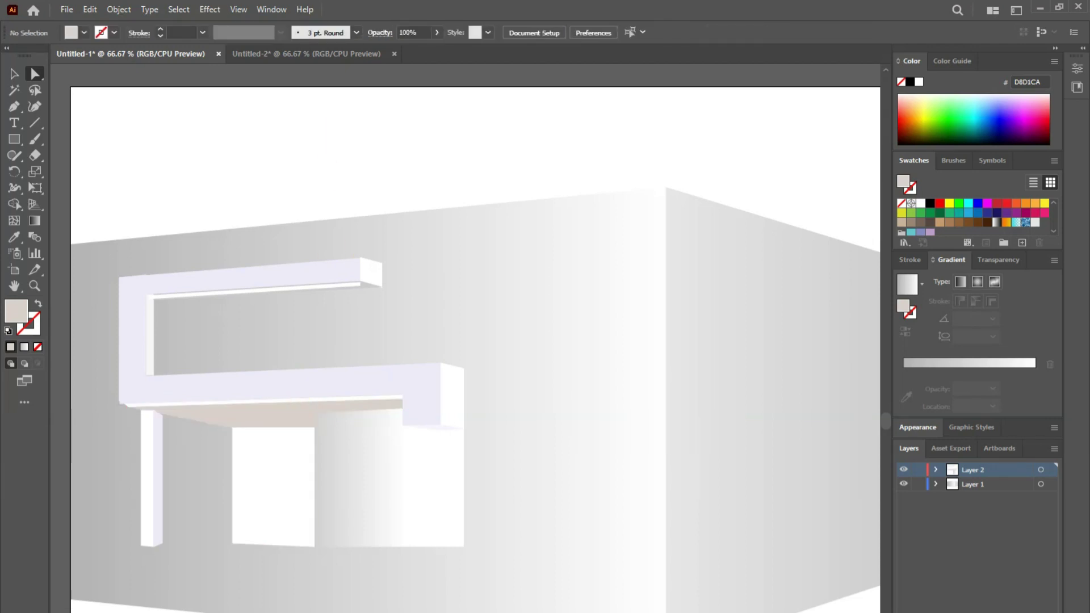
left_click(247, 413)
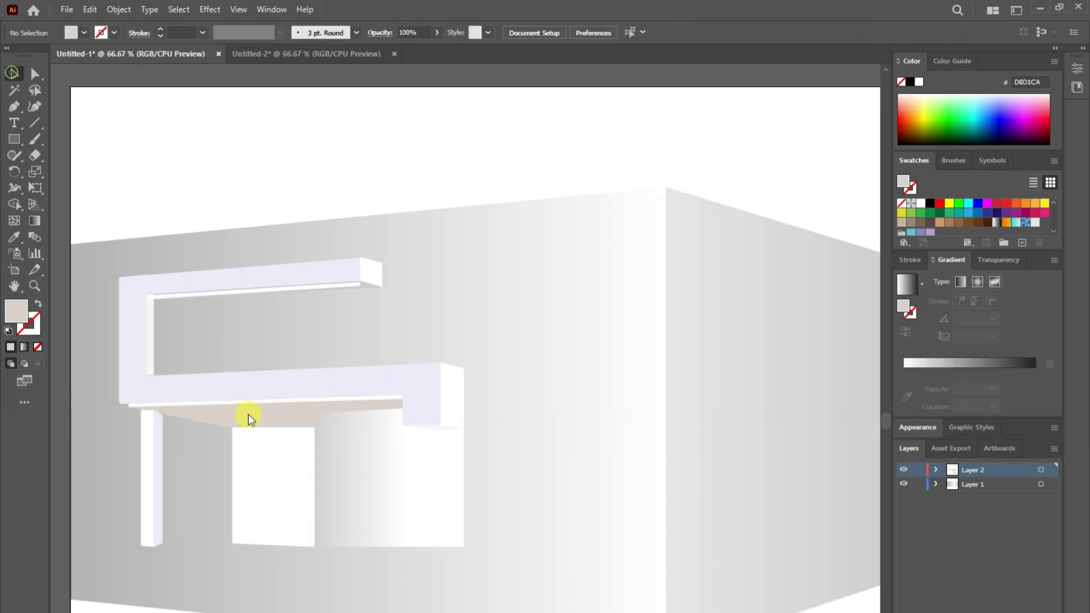
left_click(206, 413)
right_click(215, 410)
left_click(325, 133)
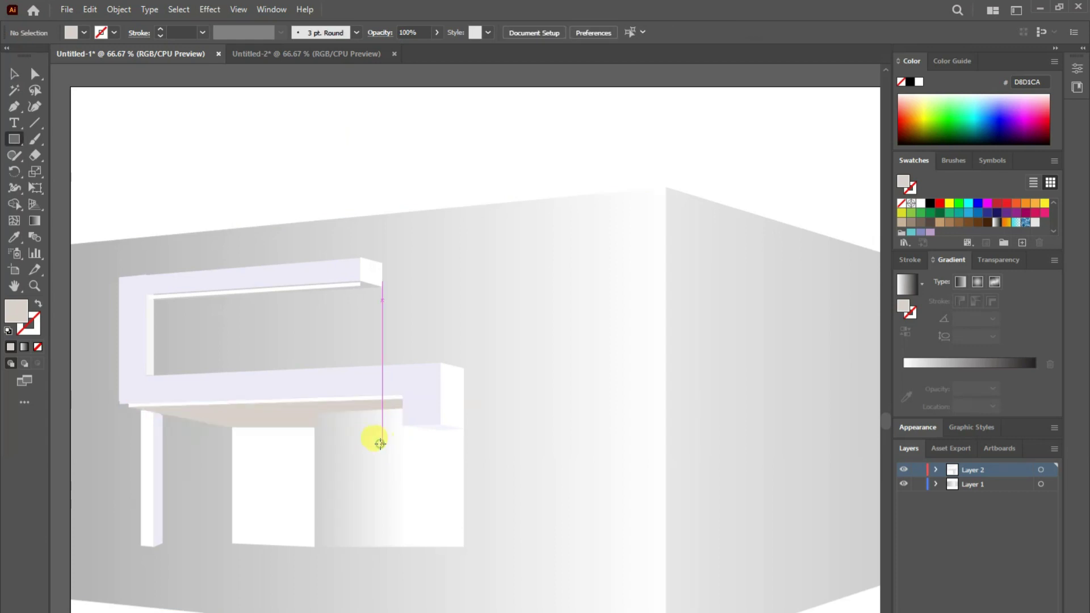
- Draw a window rectangle on the curved wall, widen it left, and give it a 10 pt black outline
left_click_drag(379, 443, 452, 534)
left_click(14, 73)
left_click(385, 500)
left_click_drag(384, 496, 362, 495)
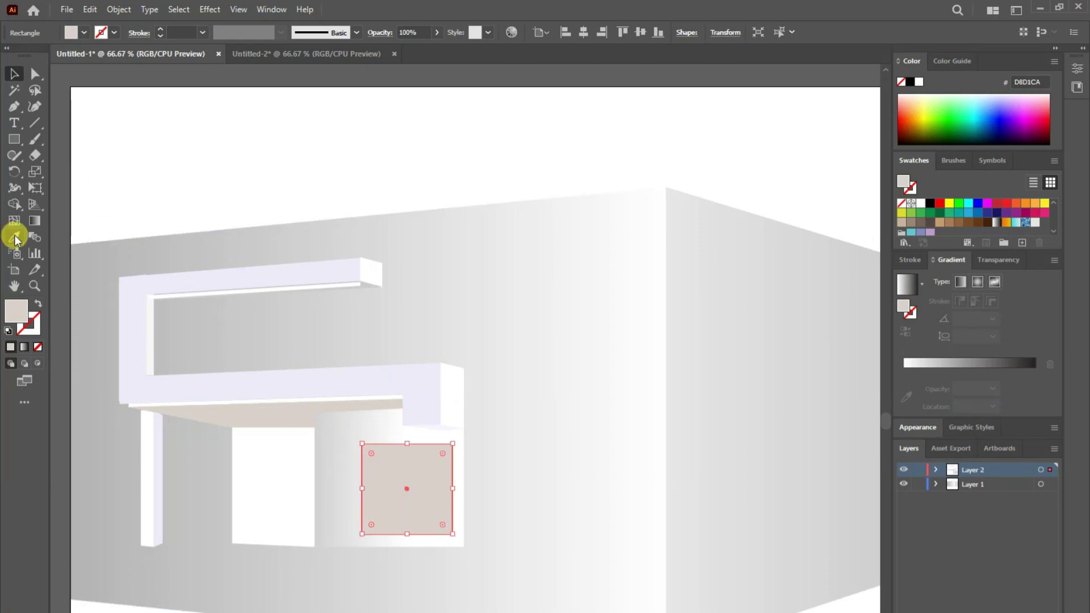
left_click(33, 318)
left_click(202, 32)
left_click(222, 232)
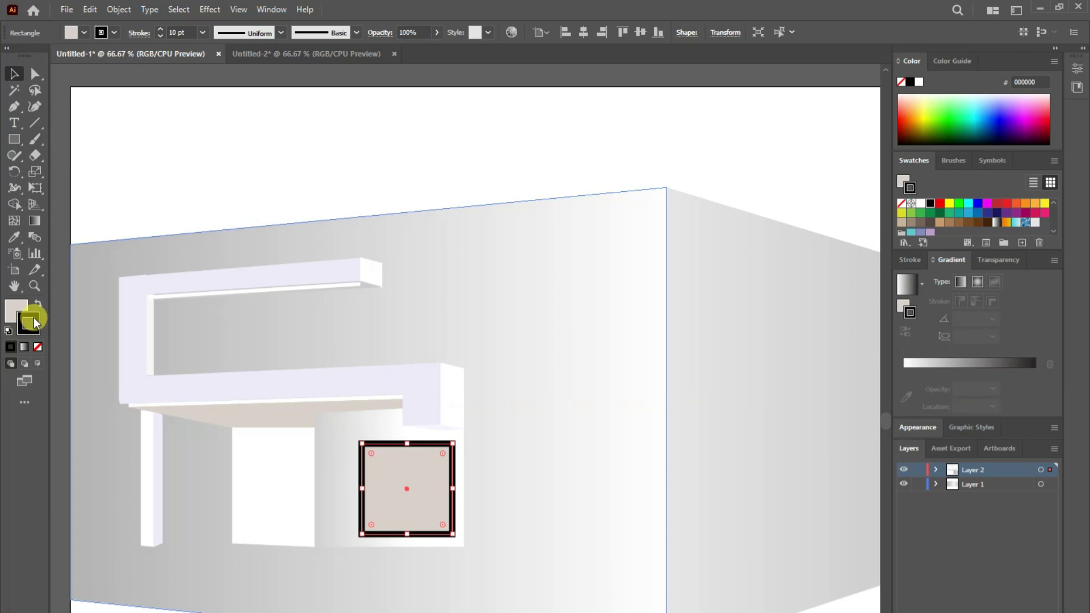
- Give the window a white fill and a light lavender 2 pt outline
left_click(13, 237)
left_click(145, 316)
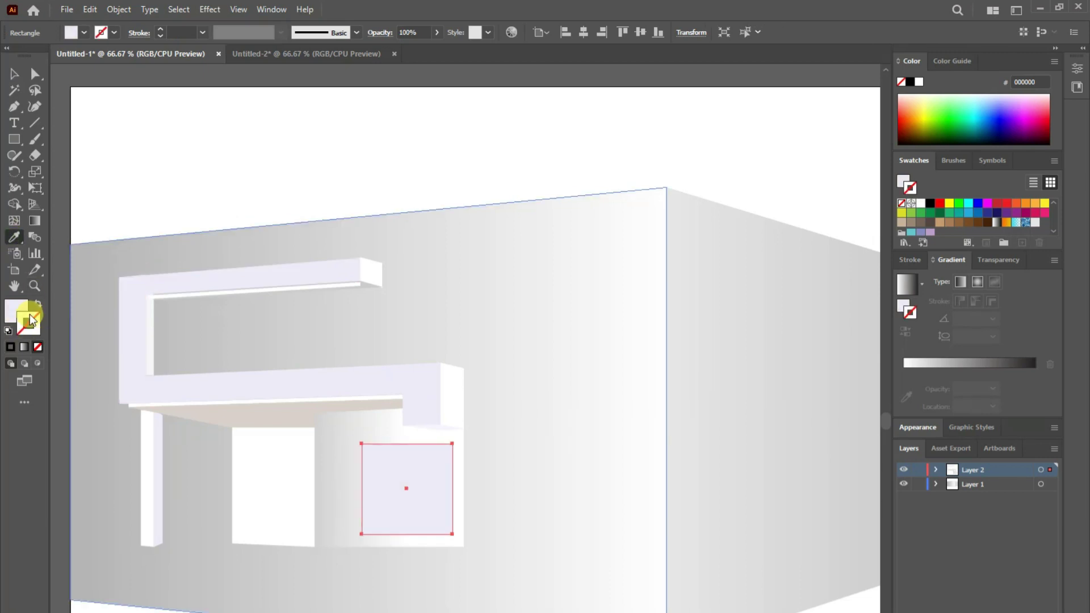
double_click(23, 339)
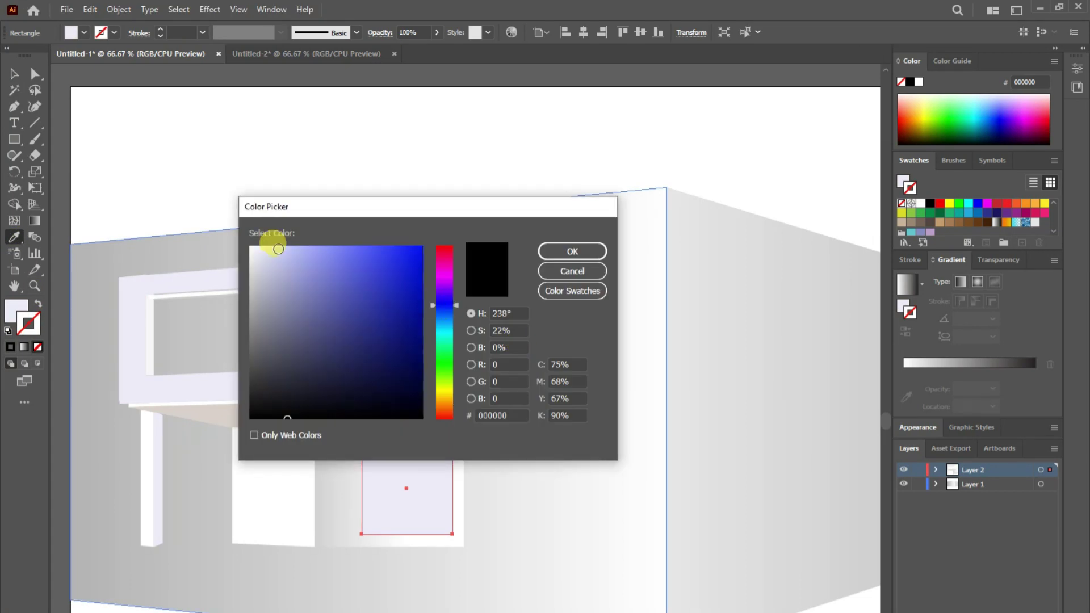
left_click(587, 248)
left_click(161, 314)
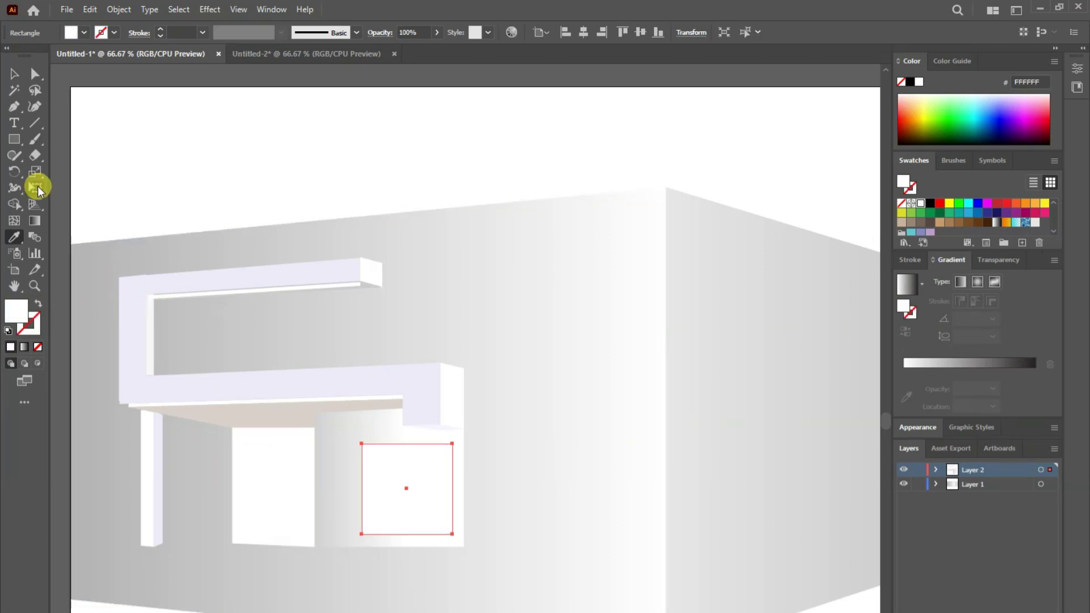
double_click(32, 318)
left_click(443, 293)
left_click(308, 267)
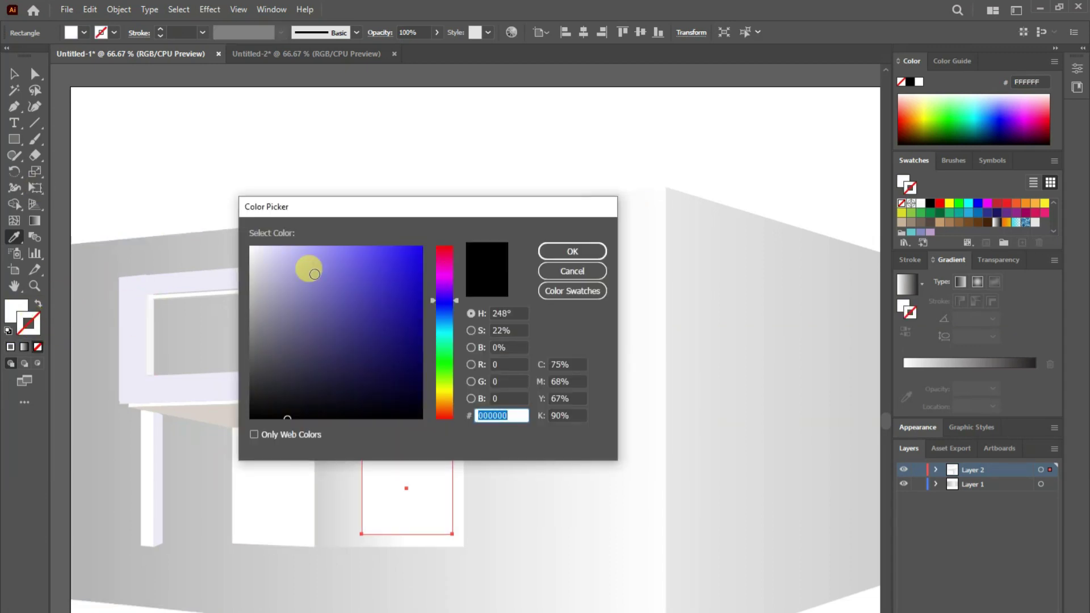
left_click(561, 250)
left_click(203, 32)
left_click(218, 106)
- Set the window outline to 4 pt and reposition the frame on the curved wall
left_click(14, 73)
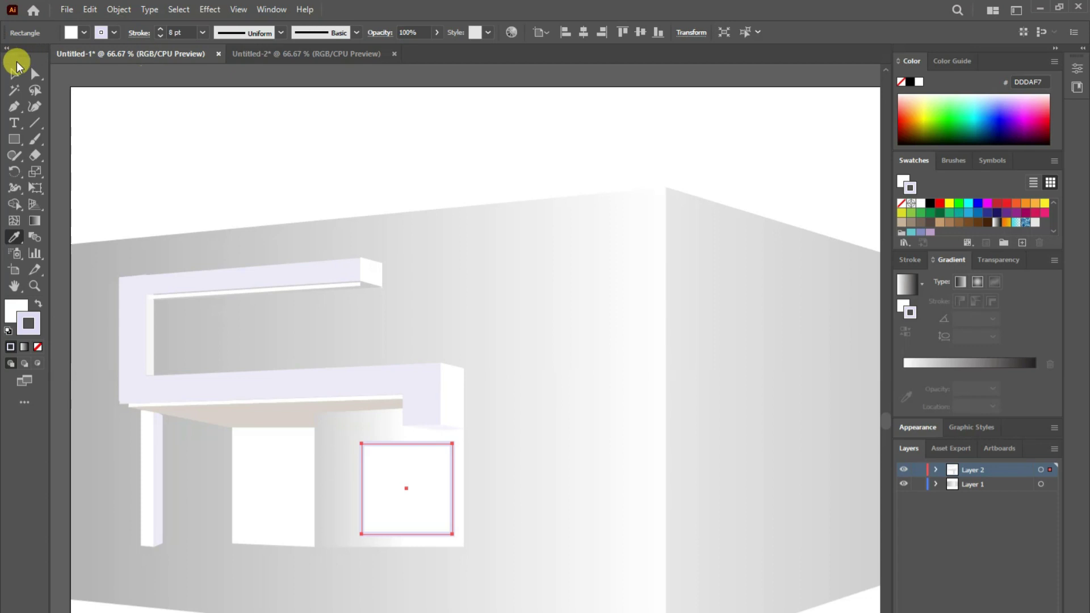
left_click(221, 113)
left_click(393, 437)
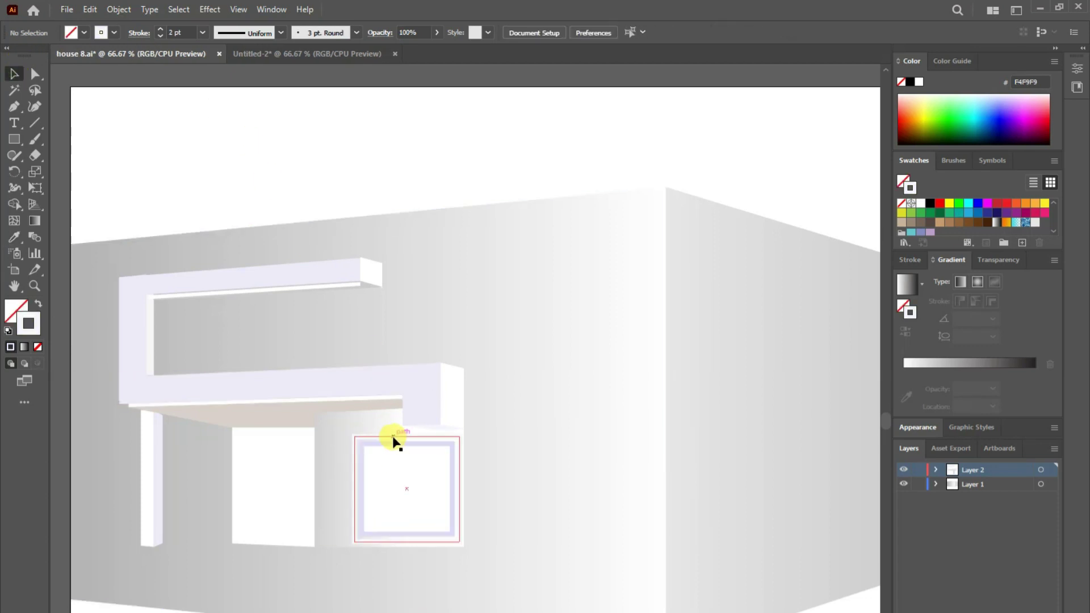
left_click(201, 32)
left_click(222, 112)
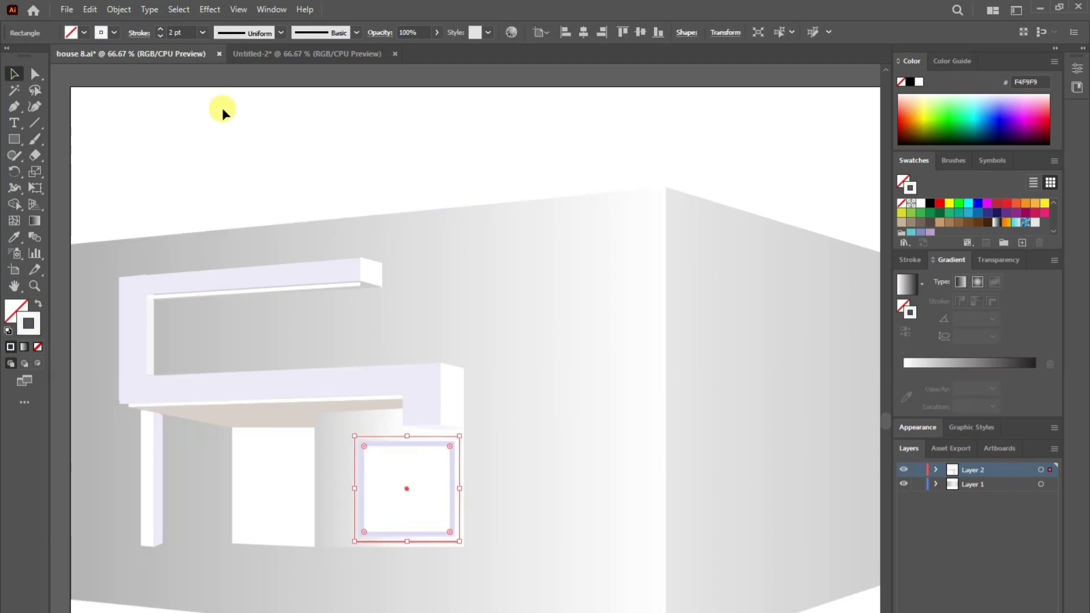
left_click(203, 32)
left_click(222, 129)
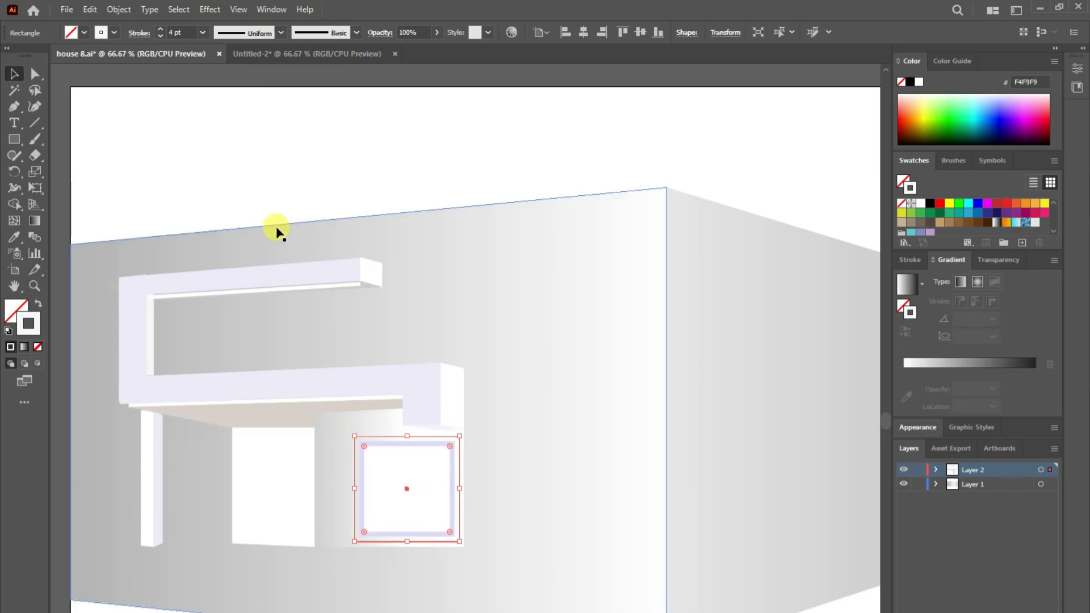
left_click(178, 131)
left_click(355, 541)
mouse_move(354, 536)
left_mouse_down()
mouse_move(350, 548)
mouse_move(389, 478)
left_mouse_up()
- Fill the wall rectangle with light beige EAD8C5 and remove its outline
left_click(940, 221)
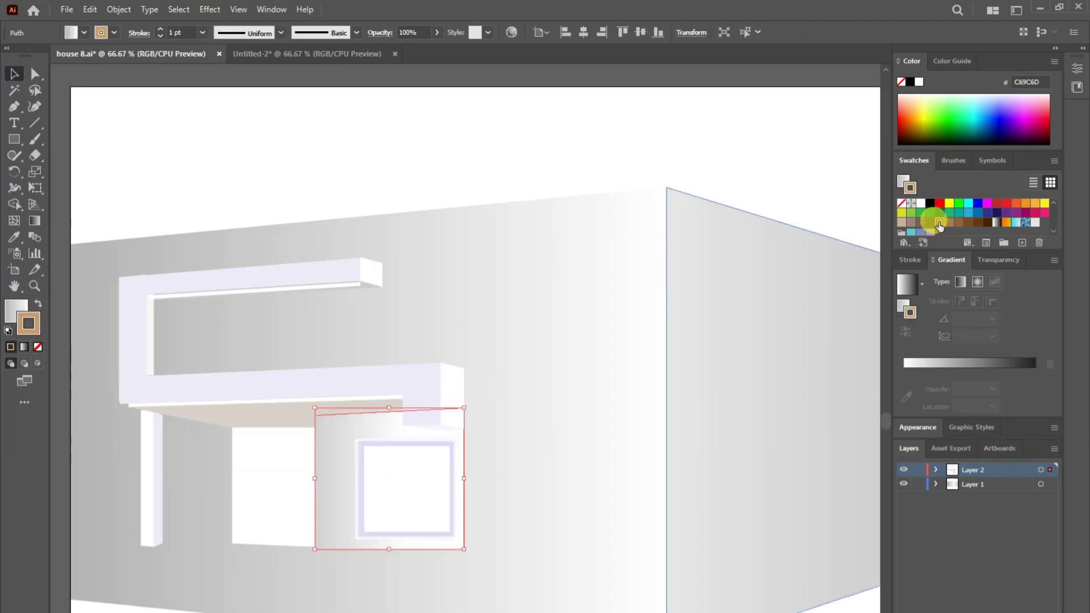
left_click(34, 303)
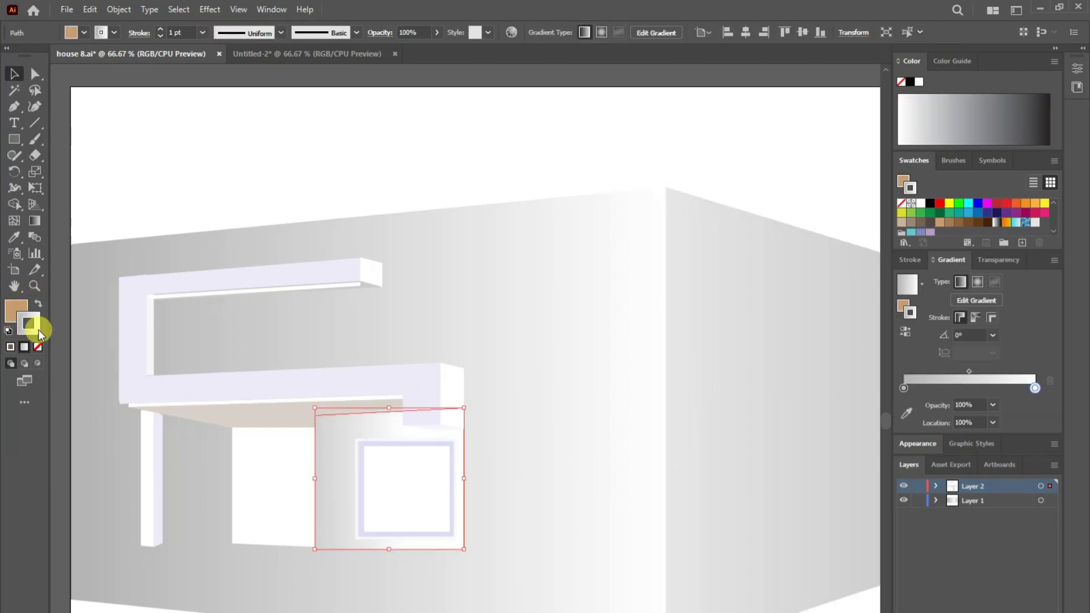
left_click(15, 311)
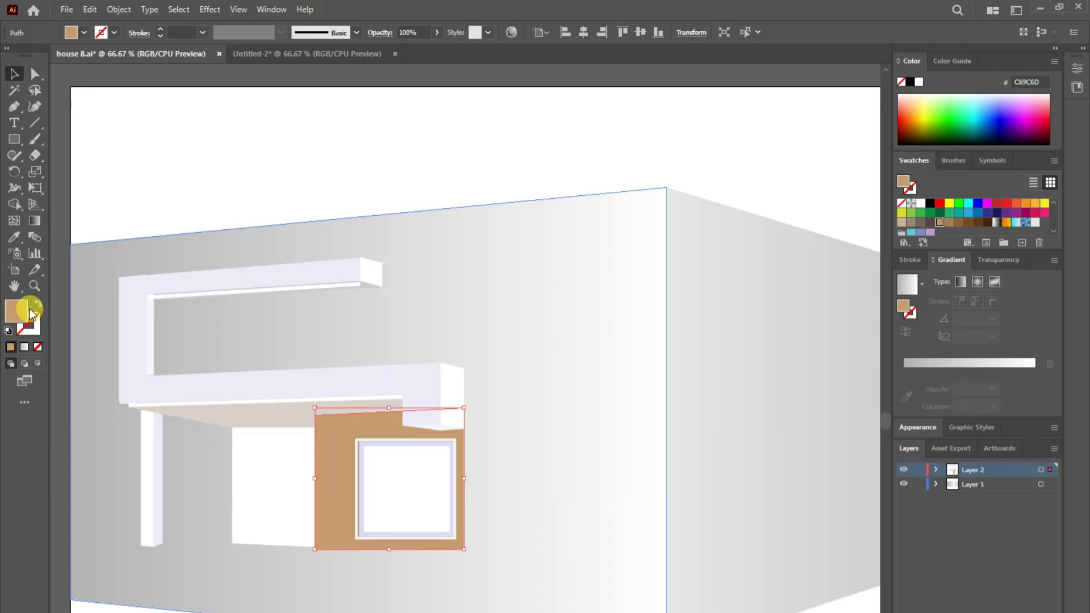
double_click(14, 311)
left_click(276, 249)
left_click(571, 250)
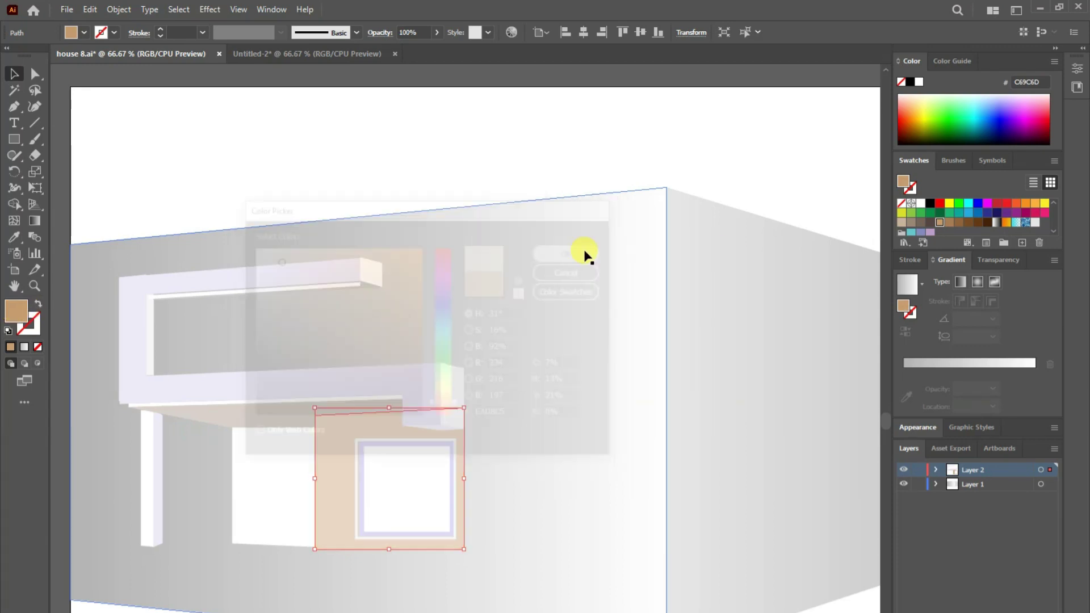
- Draw a 4 pt beige vertical line down the window and copy it slightly right
key("ctrl+shift+a")
key("backslash")
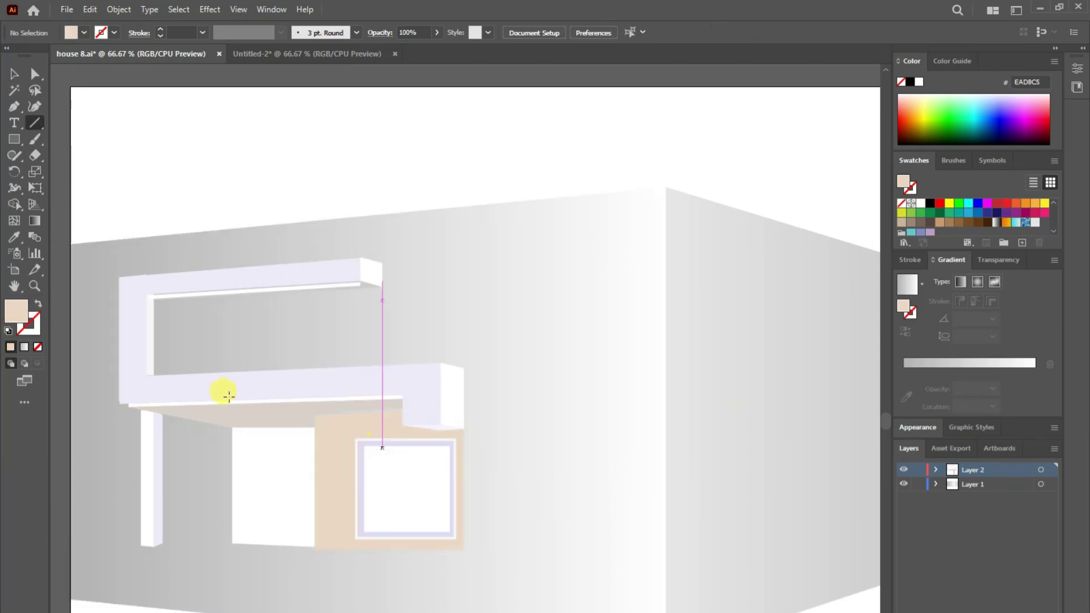
left_click(37, 302)
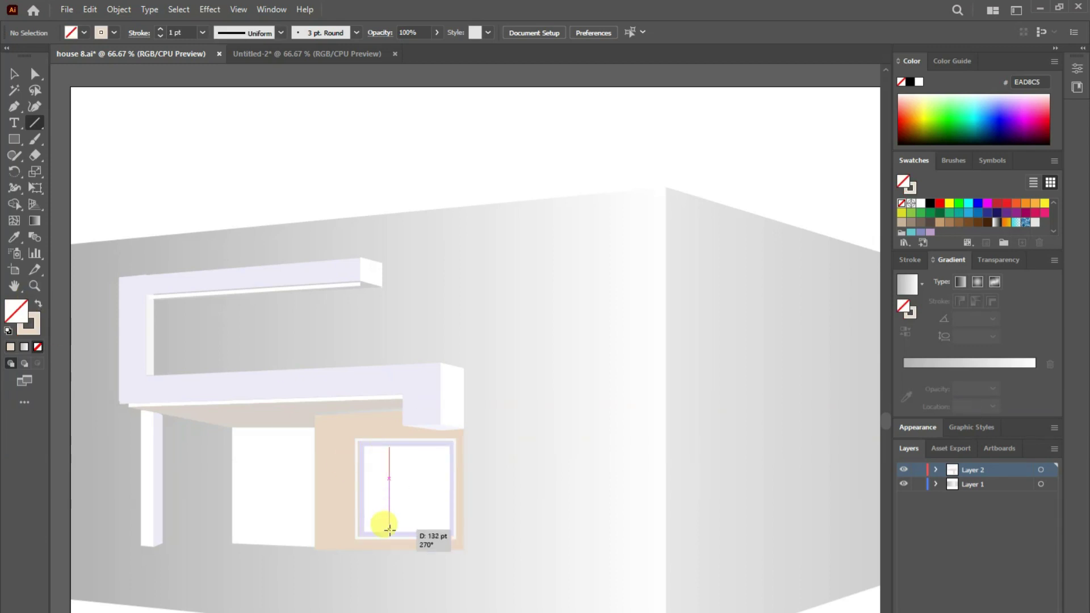
left_click_drag(390, 447, 389, 534)
left_click(35, 74)
left_click(389, 446)
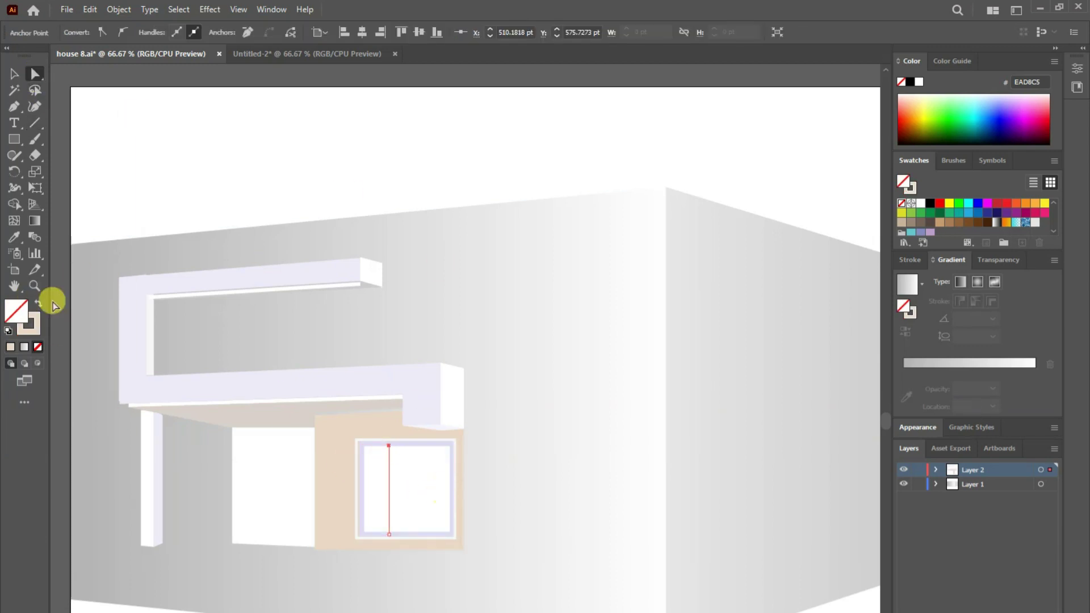
left_click(12, 74)
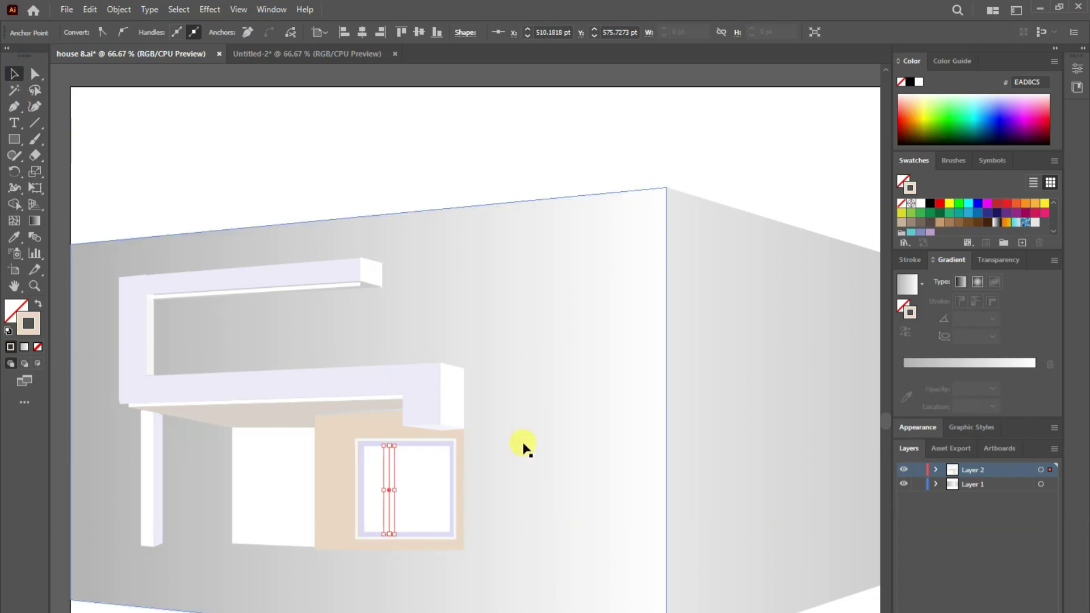
left_click(389, 487)
left_click(202, 33)
left_click(220, 134)
left_click_drag(390, 491, 421, 492)
left_click(177, 572)
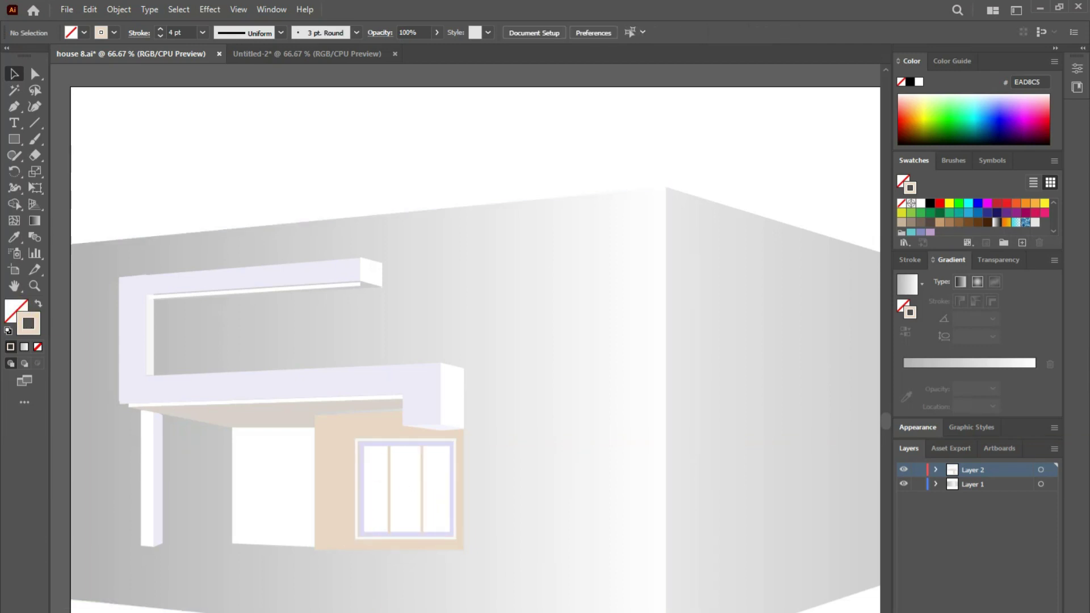
- Draw a tall beige pane and Alt-drag and Ctrl+D copies to make three panes
key("m")
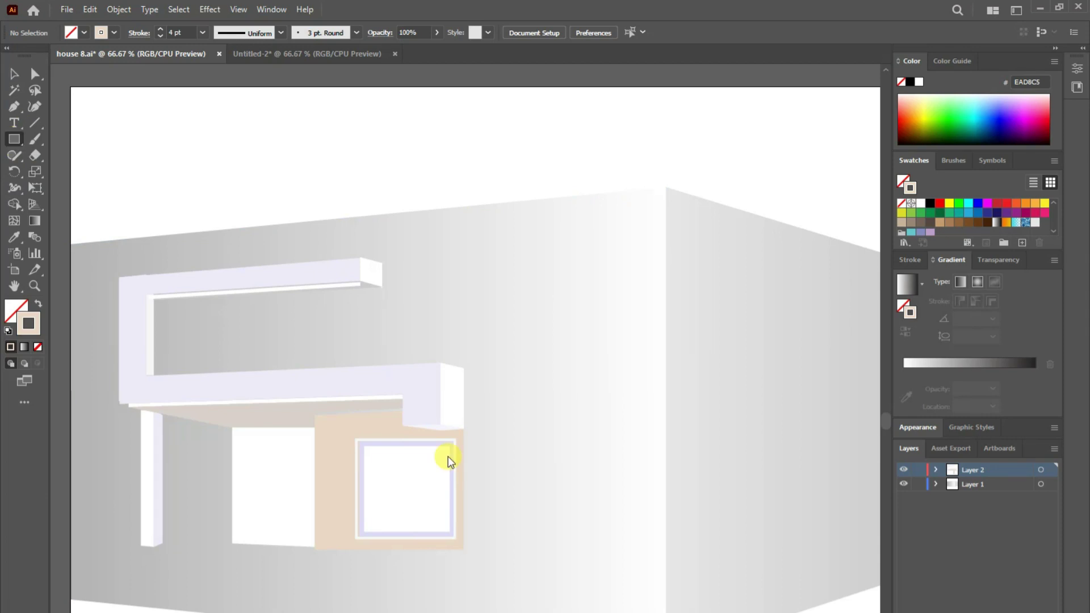
mouse_move(368, 449)
left_mouse_down()
mouse_move(389, 462)
mouse_move(395, 529)
left_mouse_up()
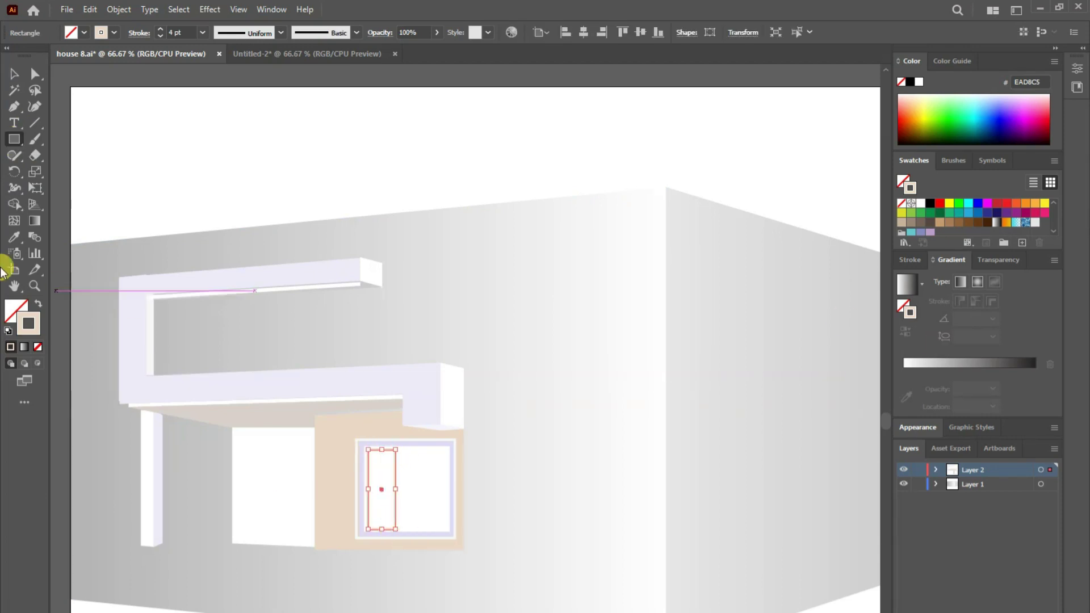
left_click(35, 304)
left_click(14, 73)
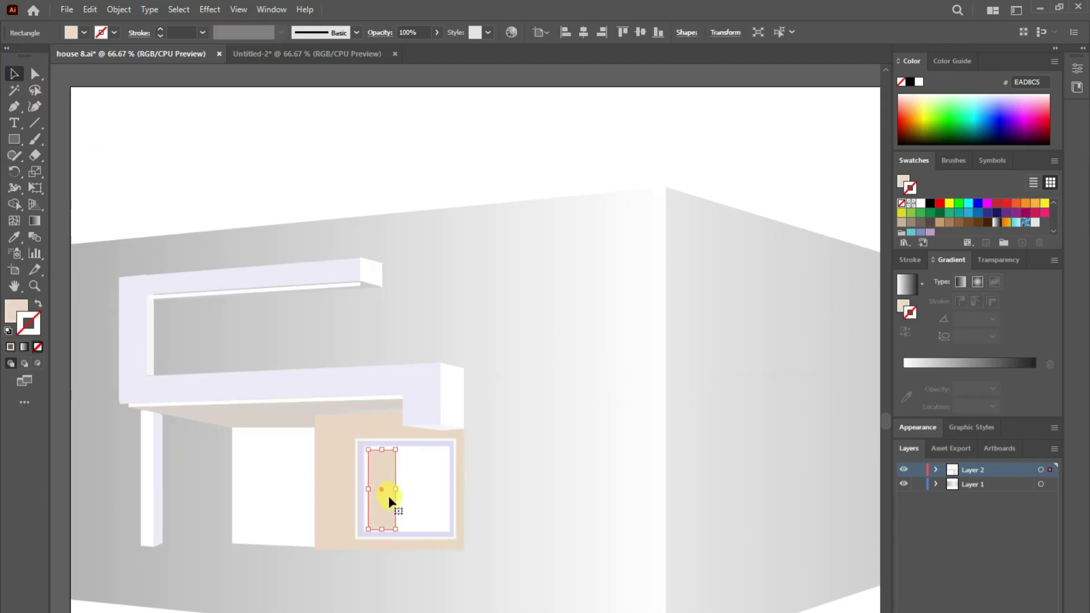
left_click_drag(411, 498, 418, 493)
key("ctrl+d")
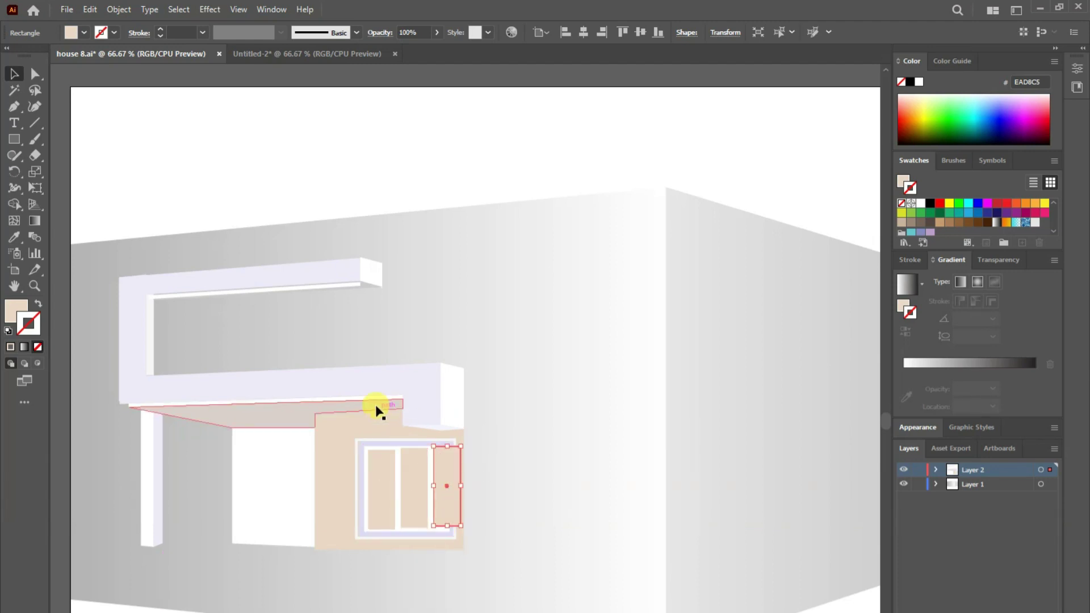
key("ctrl+z")
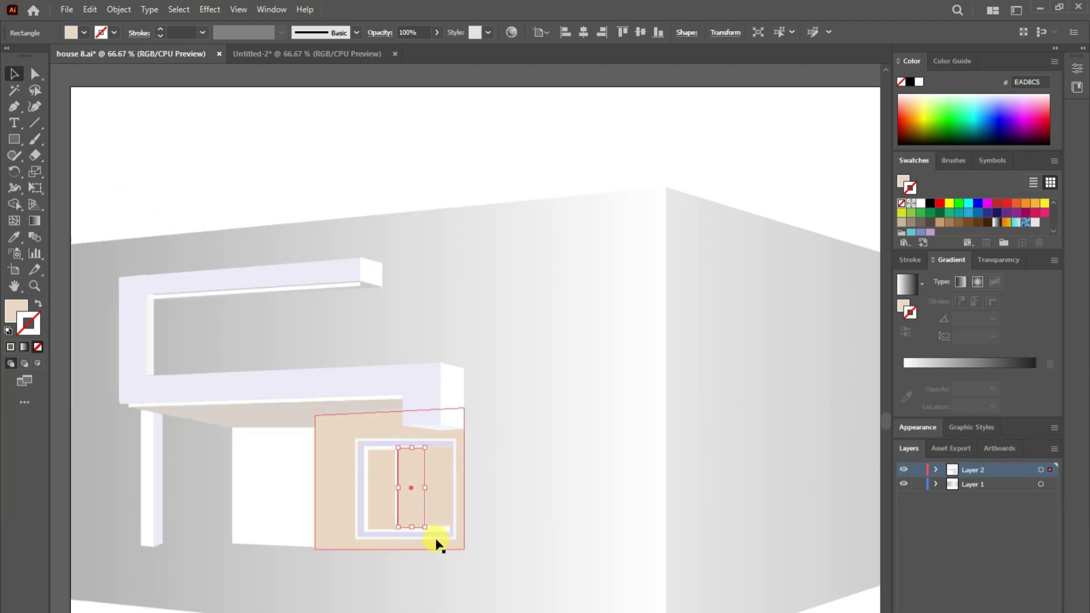
left_click_drag(404, 516, 437, 508)
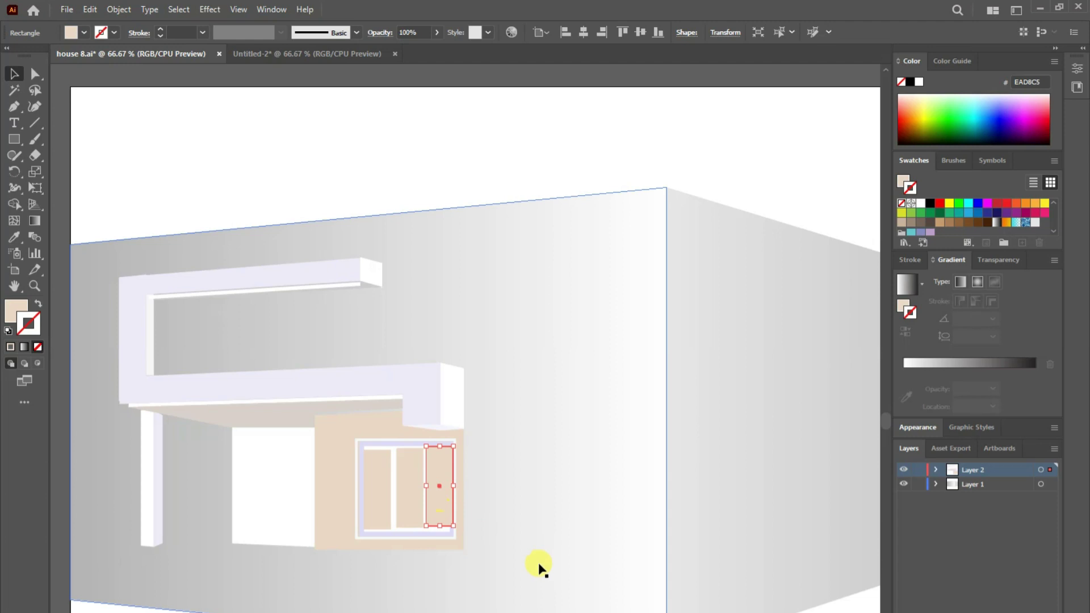
key("ctrl+z")
left_click(437, 517)
key("ctrl+z")
key("ctrl+z")
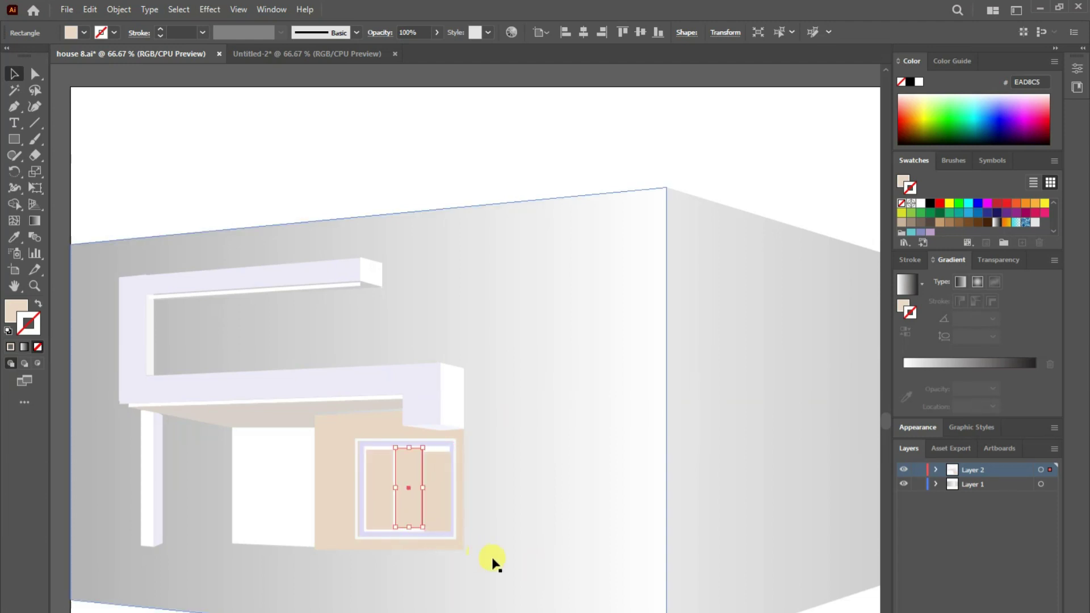
key("ctrl+shift+z")
key("ctrl+shift+z")
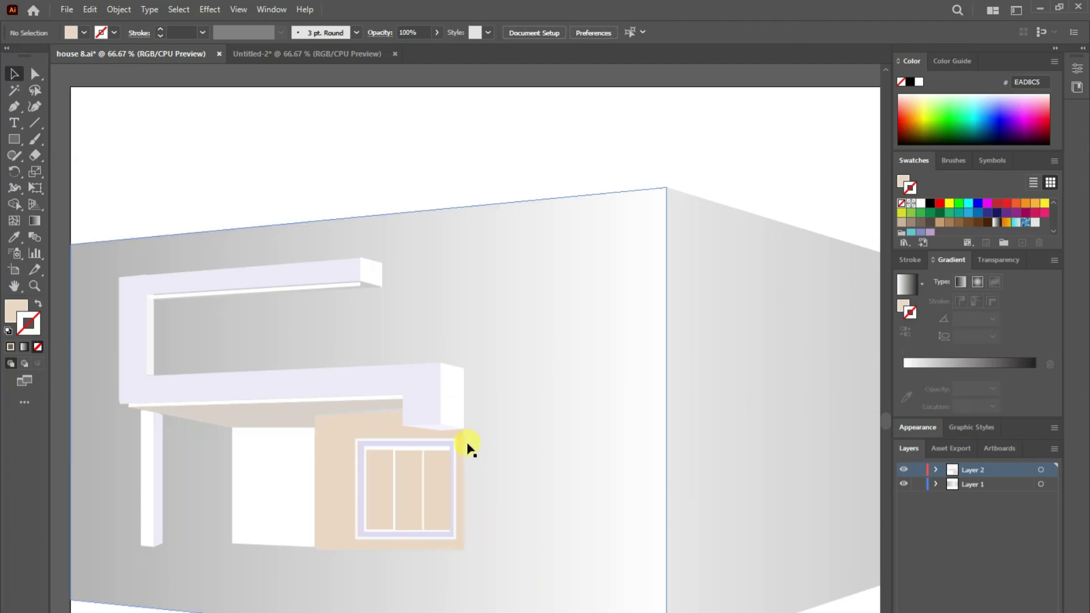
left_click(453, 443)
- Widen the window frame slightly and apply the wavy Textures graphic style to all three panes
left_click_drag(452, 489, 459, 489)
left_click(479, 603)
left_click(452, 544)
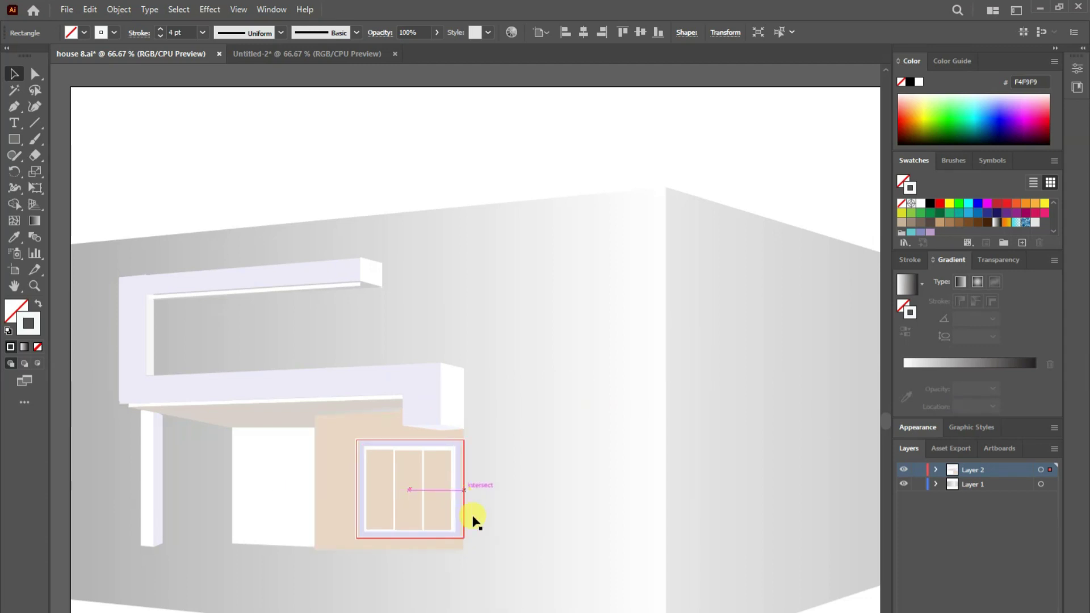
left_click(379, 488)
left_click(971, 426)
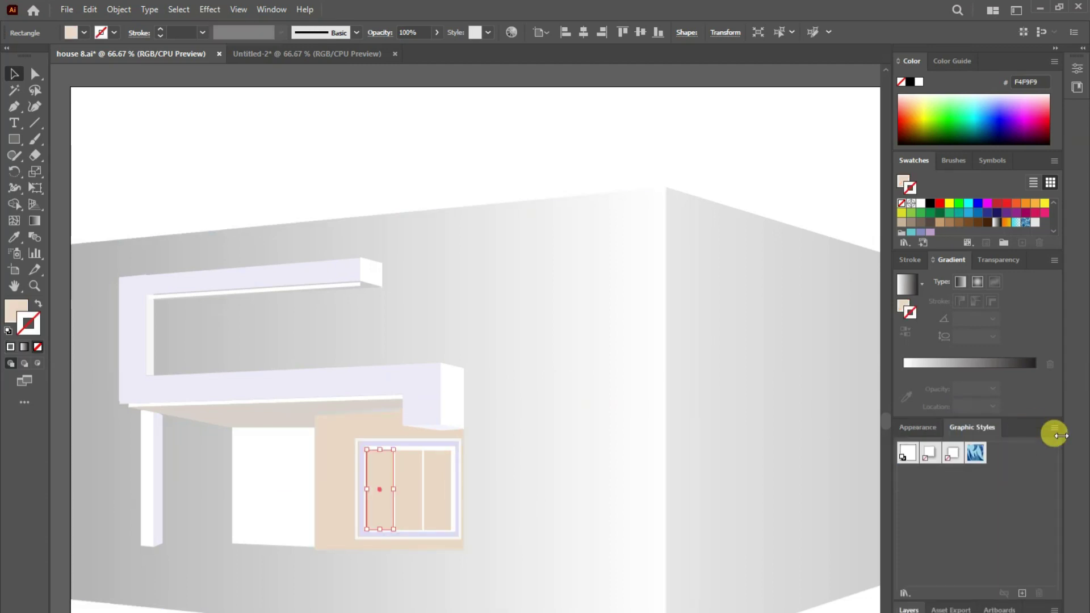
left_click(1054, 426)
left_click(808, 607)
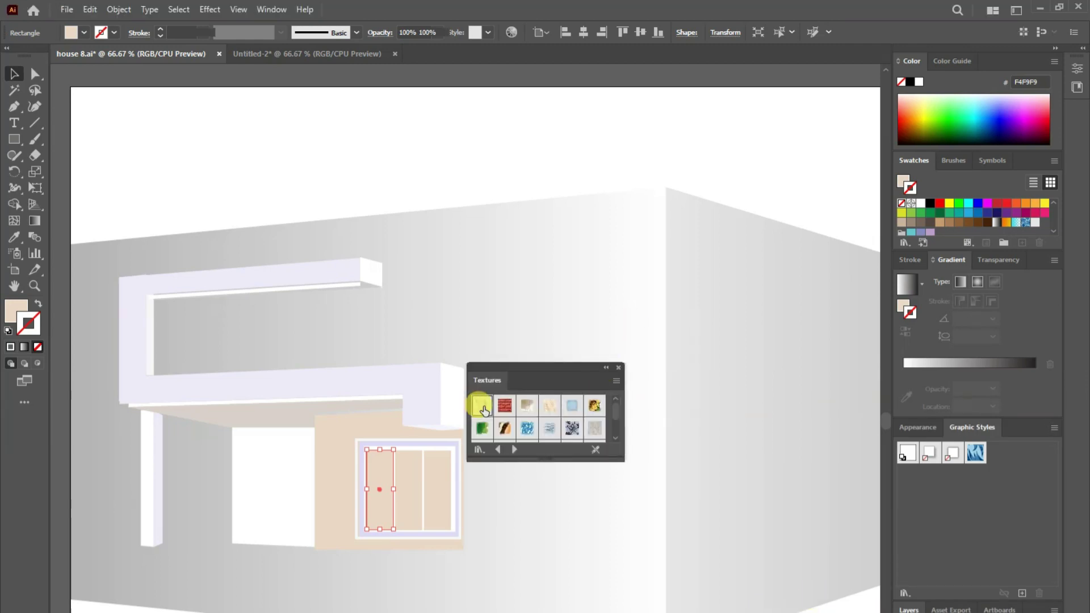
left_click(482, 405)
left_click(409, 489)
left_click(482, 405)
left_click(437, 490)
left_click(482, 405)
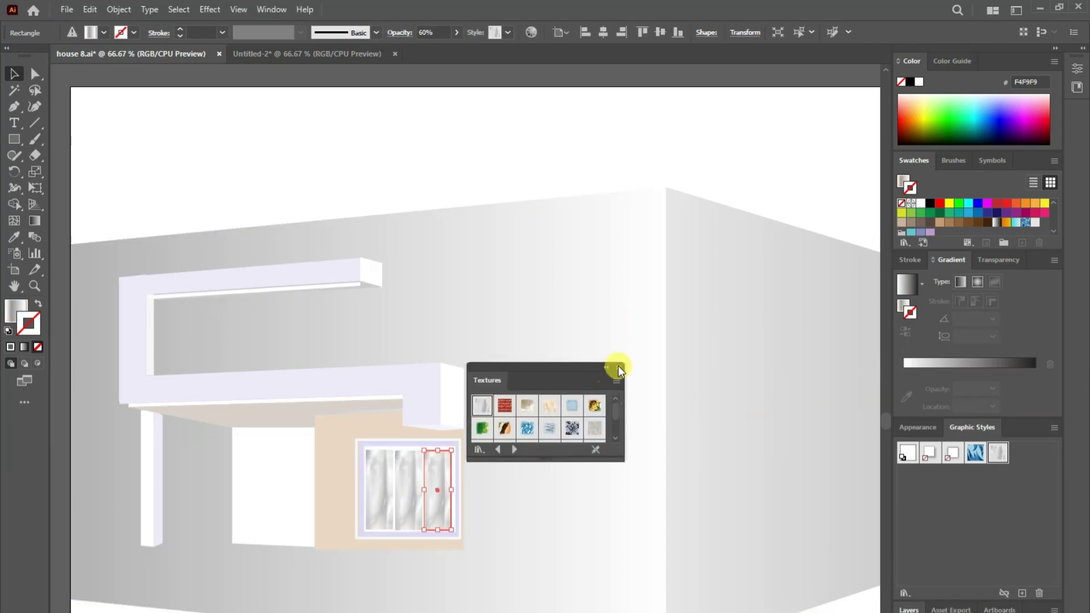
left_click(618, 367)
left_click(478, 134)
- Give the window frame a grey fill and a dark red outline
left_click(391, 441)
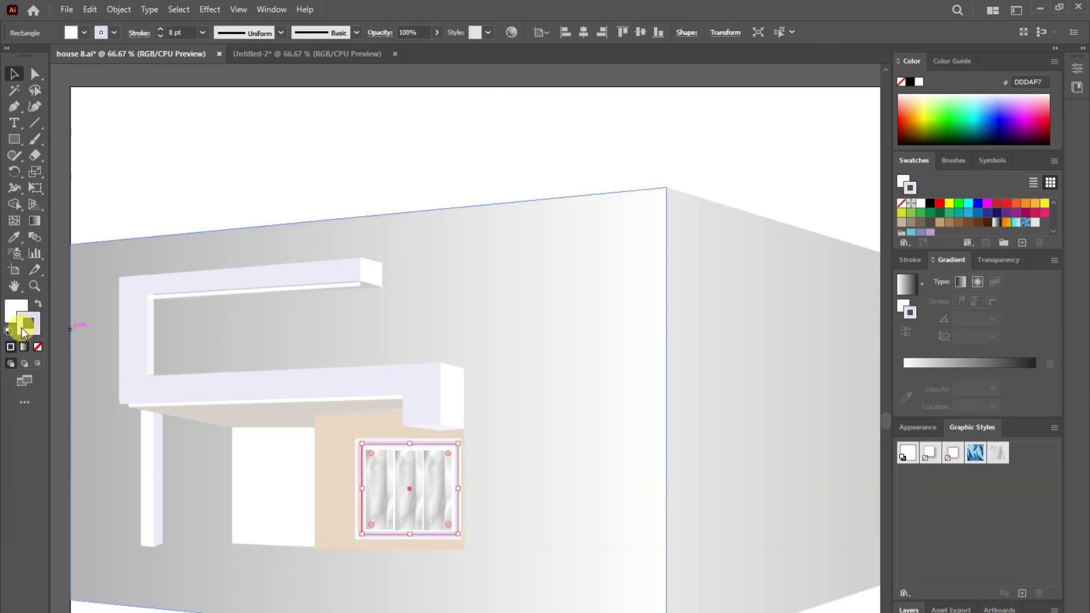
double_click(16, 311)
left_click(251, 338)
left_click(572, 251)
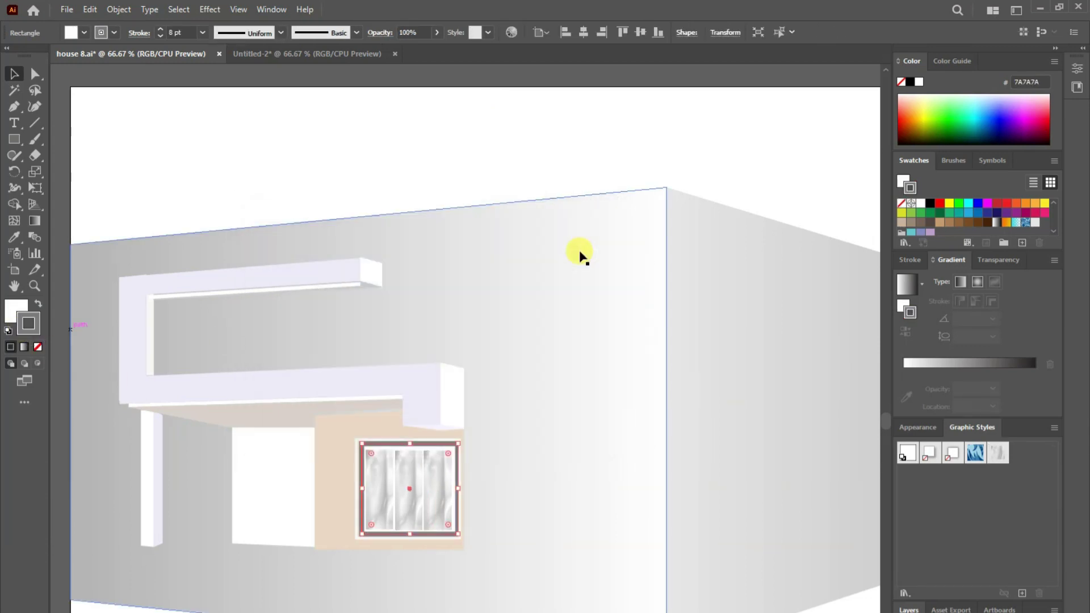
double_click(26, 311)
left_click(444, 250)
left_click(416, 350)
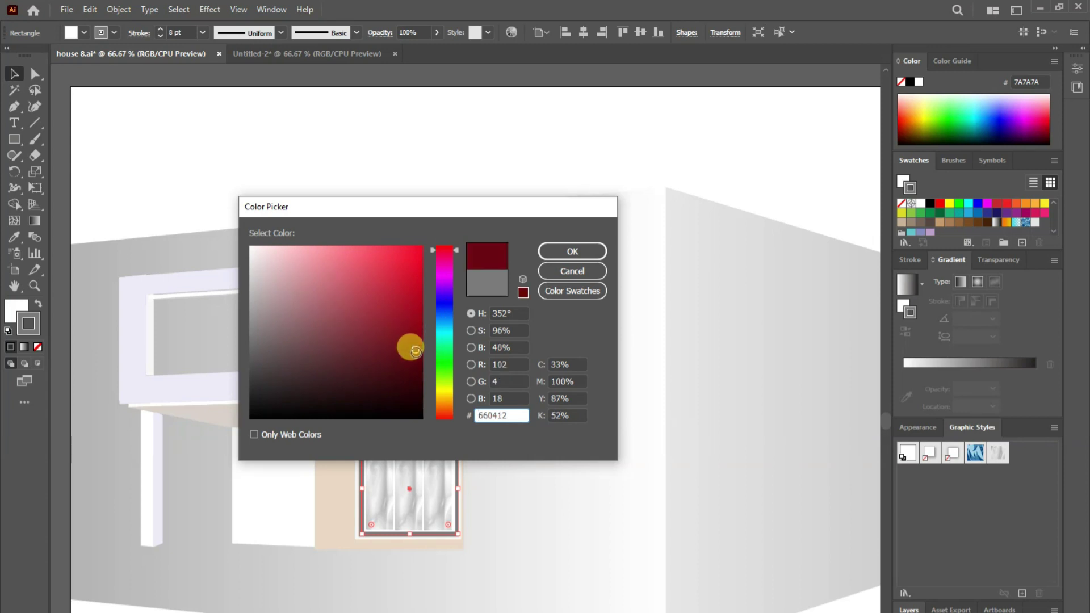
key("Return")
- Check the window panes, frame and wall rectangle by selecting each in turn
left_click(438, 504)
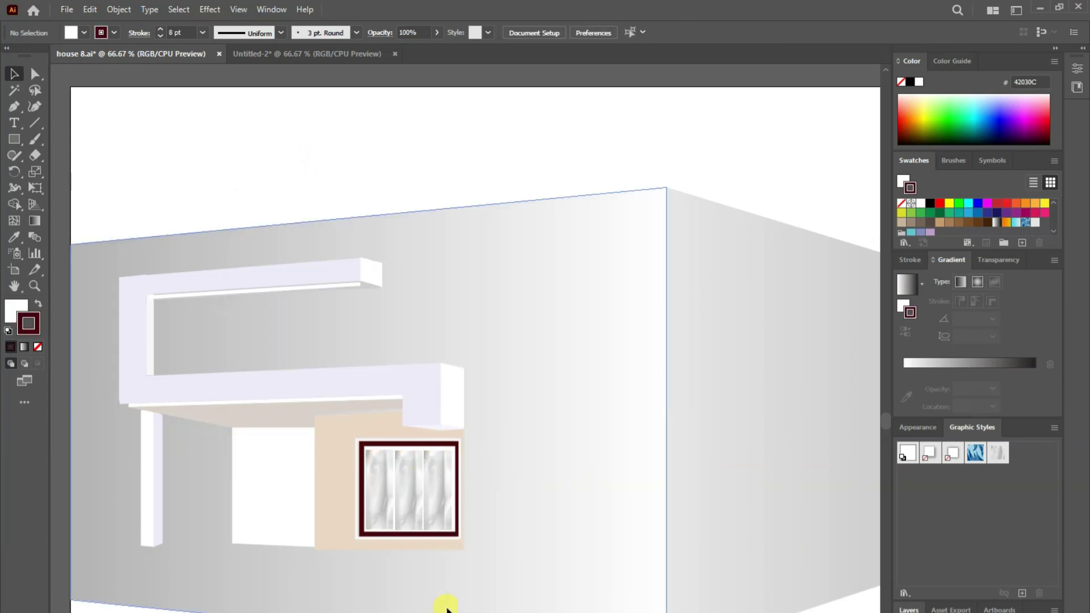
left_click(409, 489)
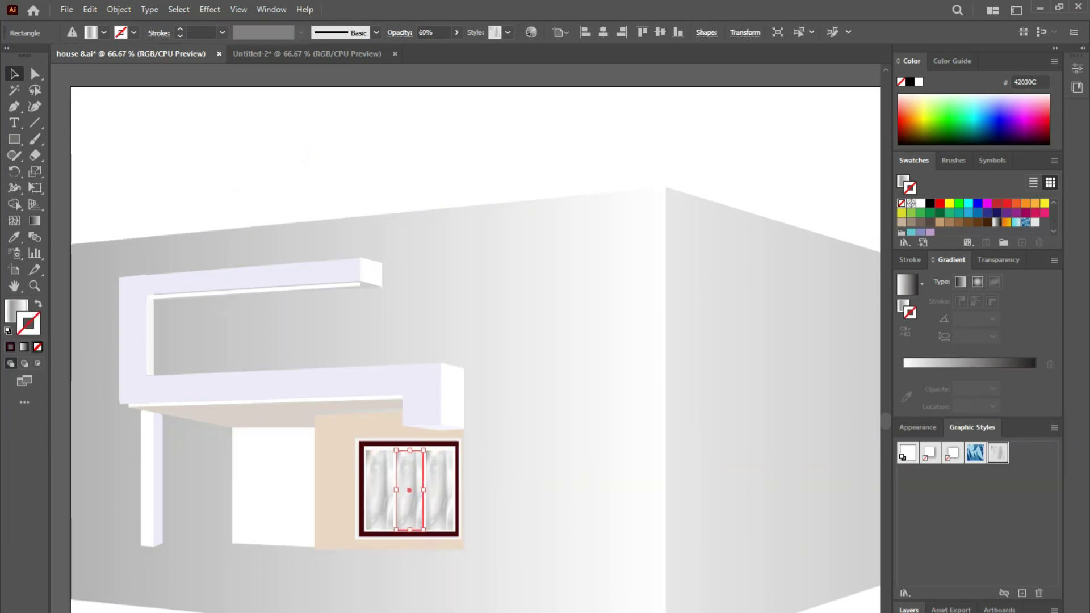
key("ctrl+shift+a")
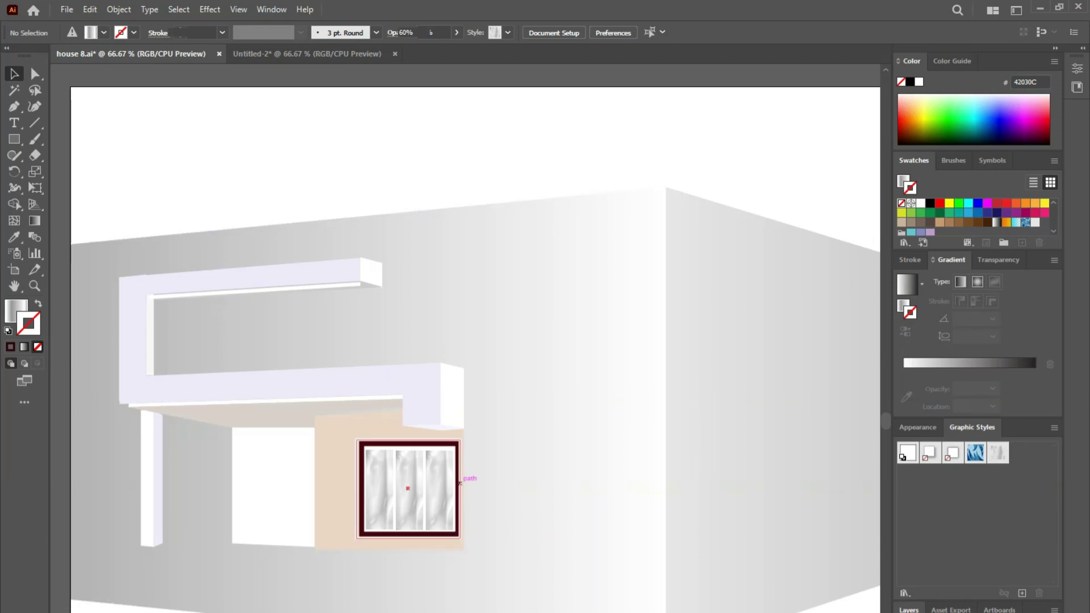
left_click(460, 483)
key("ctrl+shift+a")
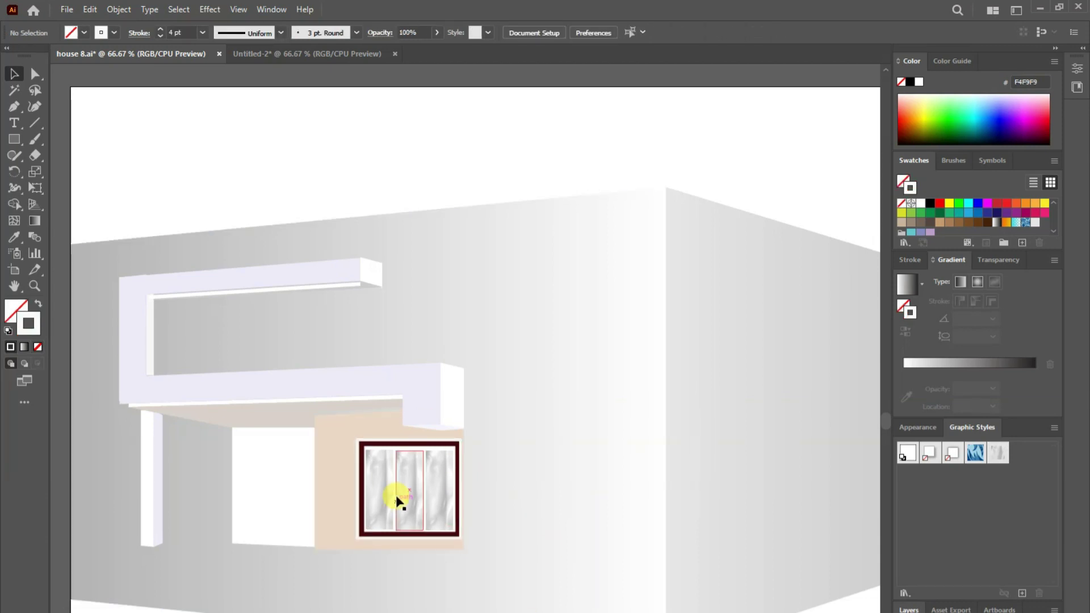
left_click(397, 500)
left_click(502, 593, "shift")
key("ctrl+shift+a")
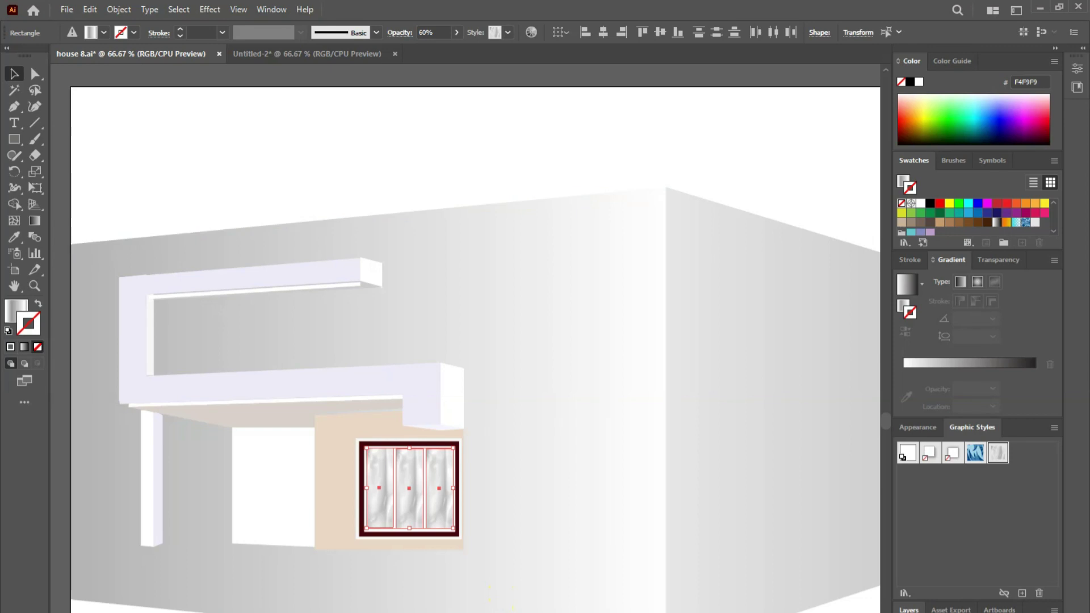
- Draw a silver-grey gradient pane and duplicate it into the middle and right slots
left_click_drag(423, 448, 393, 530)
left_click(14, 73)
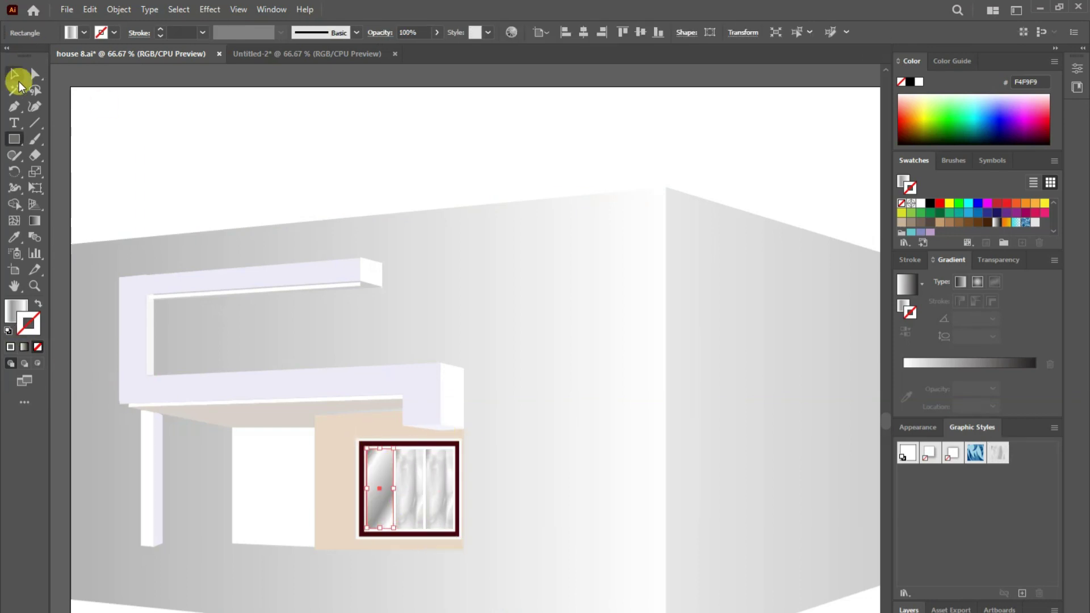
left_click(244, 204)
left_click_drag(380, 498, 409, 478)
key("ctrl+z")
key("ctrl+d")
left_click(487, 527)
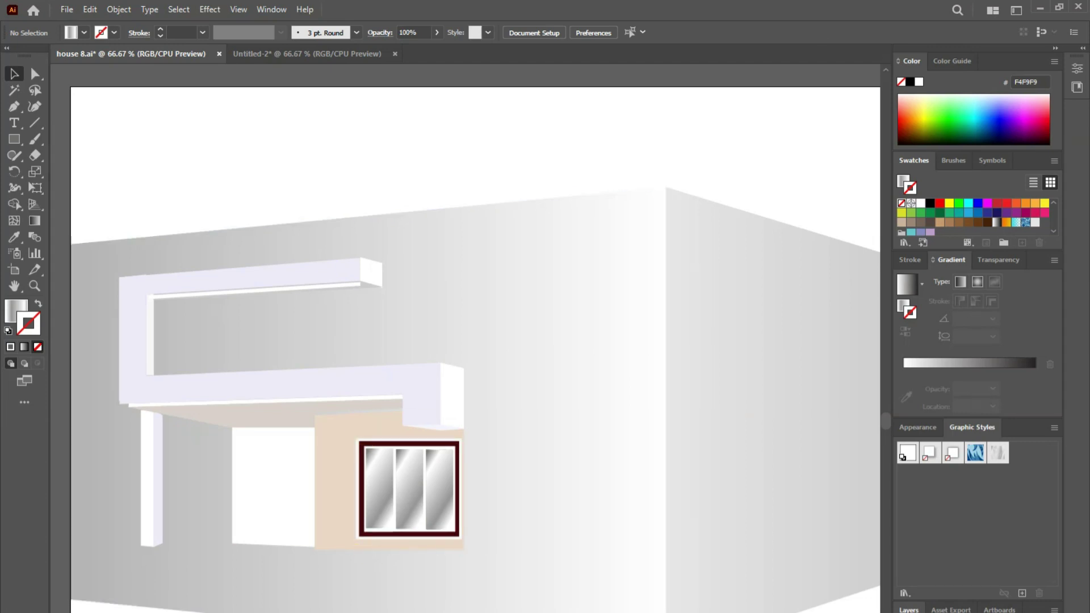
- Narrow the whole window from its left side, nudge it right, and right-click to group it
left_click(349, 542)
left_click(353, 428)
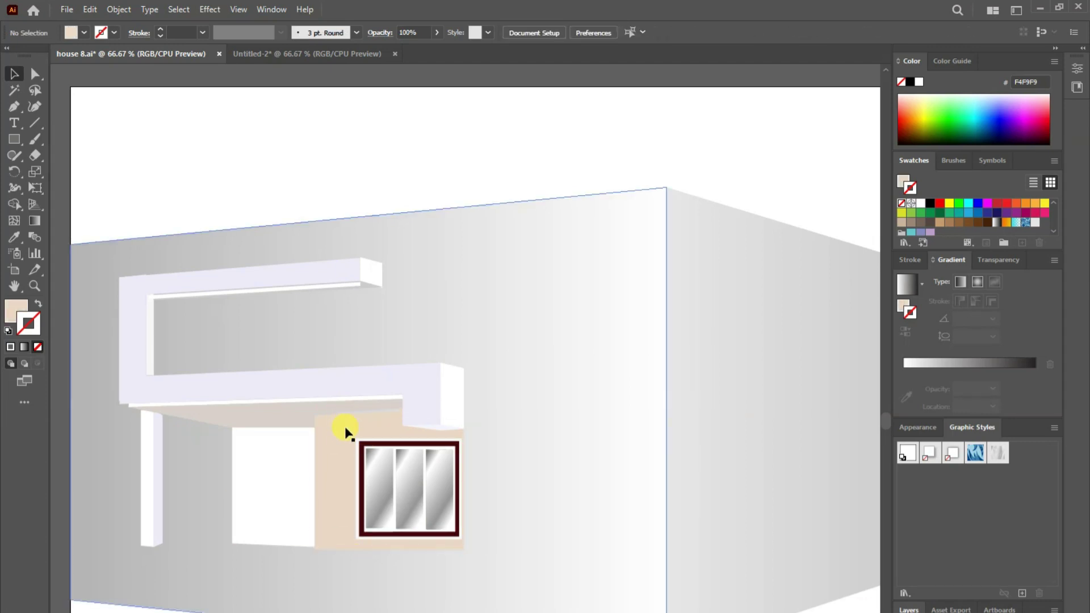
key("ctrl+2")
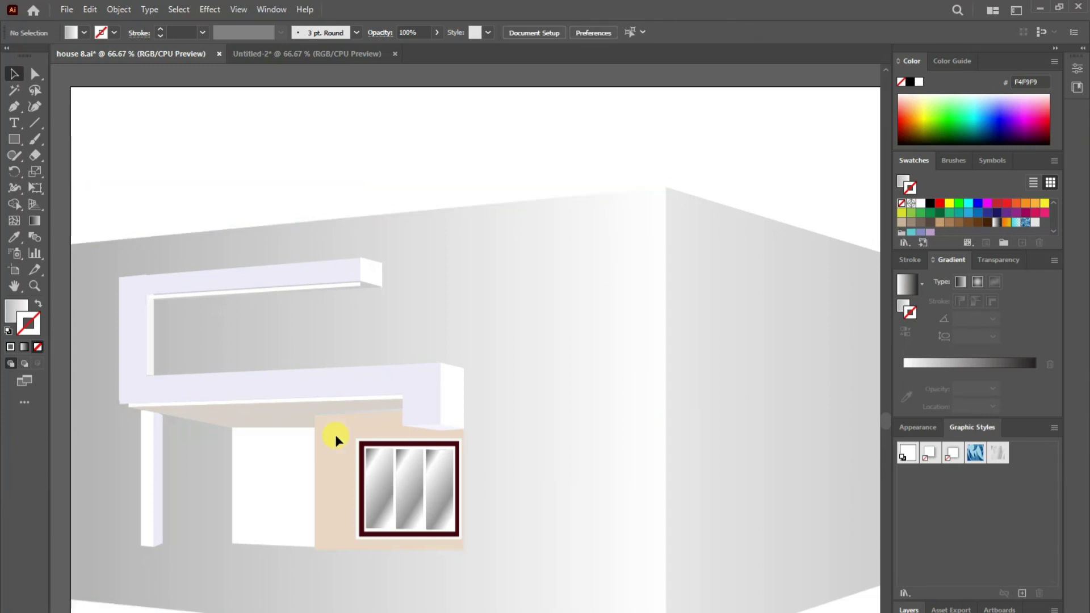
left_click_drag(454, 538, 455, 539)
mouse_move(357, 490)
left_mouse_down()
mouse_move(469, 502)
mouse_move(408, 498)
mouse_move(423, 498)
left_mouse_up()
key("Return")
left_click(631, 506)
key("shift+Right")
key("shift+Right")
key("shift+Right")
right_click(422, 499)
- Group the window parts and draw a tall door rectangle left of the window
left_click(443, 586)
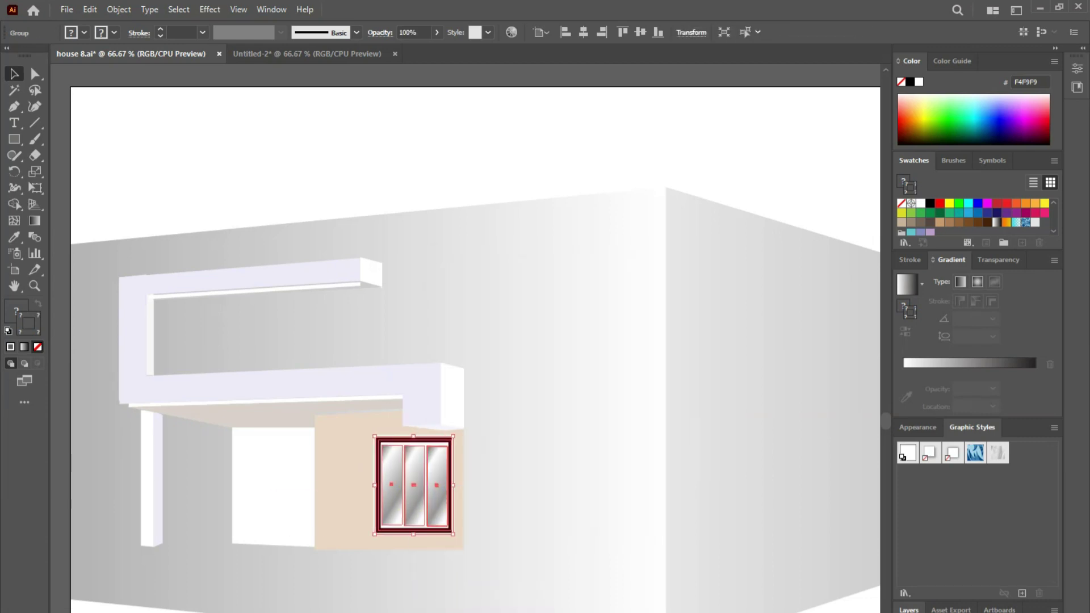
left_click(362, 502)
key("m")
left_click_drag(322, 445, 361, 549)
- Give the door a dark red 3 pt outline
left_click(14, 74)
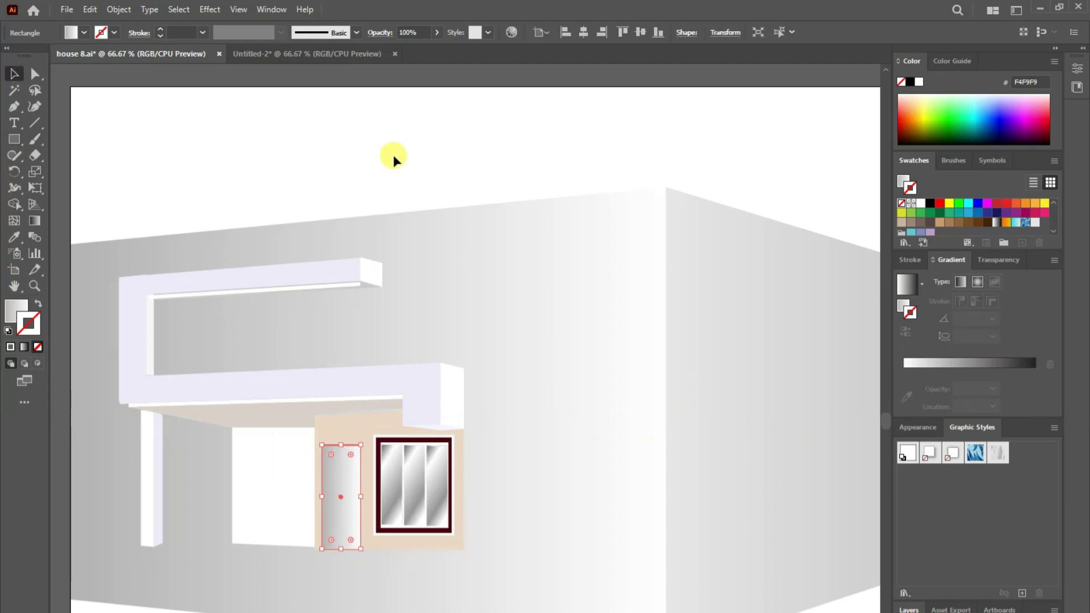
double_click(27, 314)
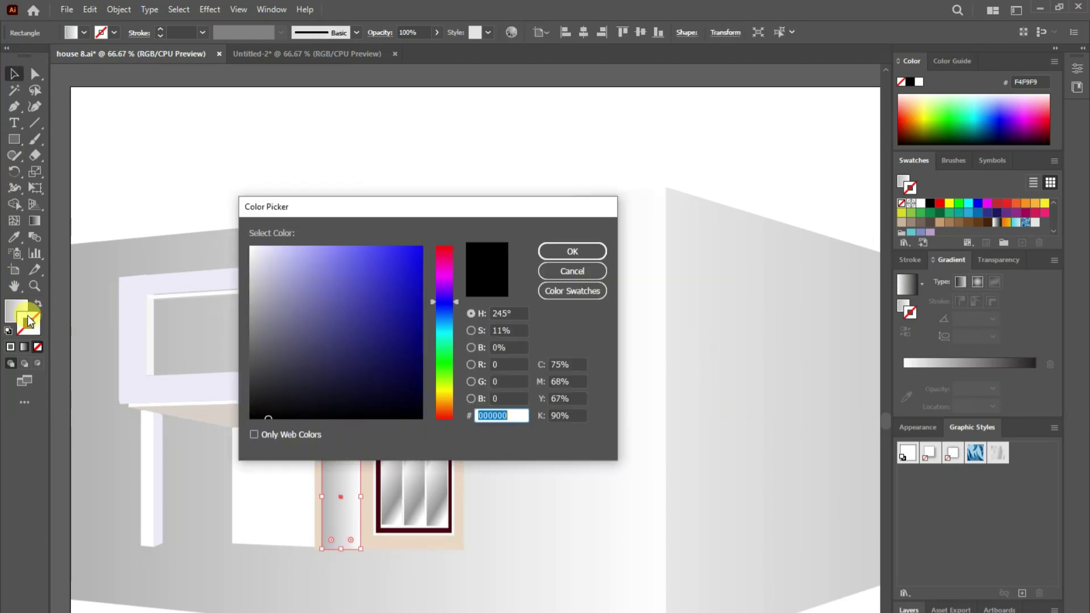
left_click(440, 422)
left_click(416, 350)
left_click(572, 251)
left_click(203, 32)
left_click(216, 107)
left_click(202, 32)
left_click(218, 121)
- Copy the door's outline style onto the window frame with the Eyedropper
left_click(100, 107)
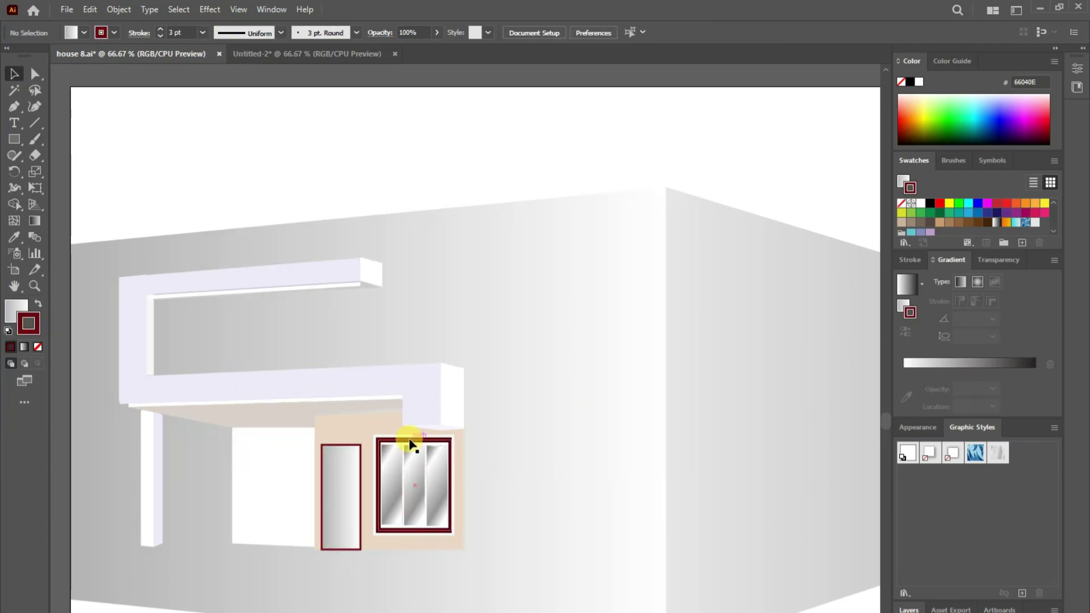
left_click(377, 523)
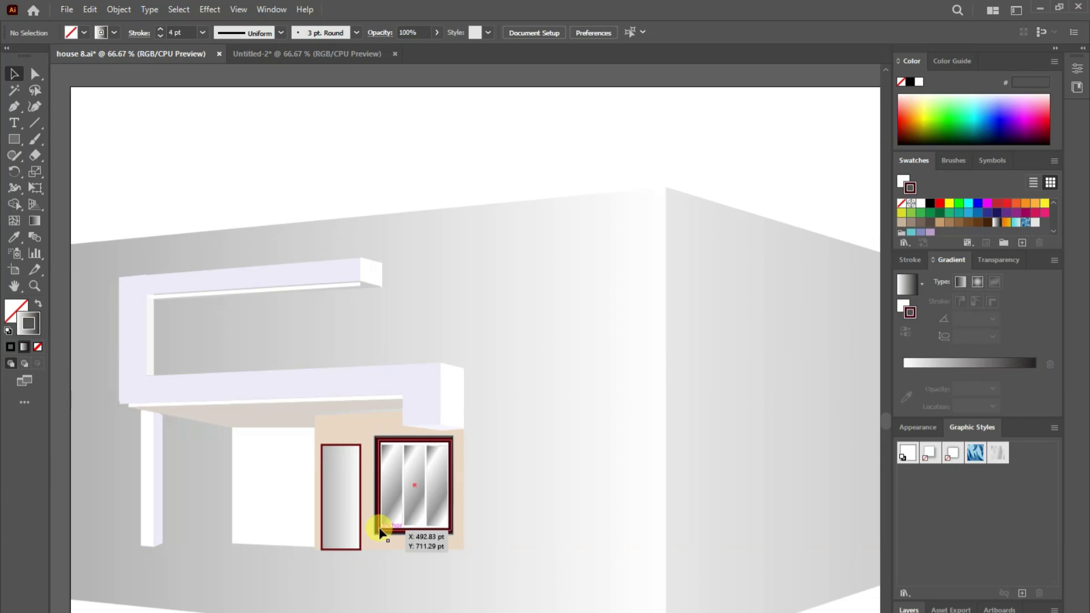
left_click(11, 235)
left_click(326, 446)
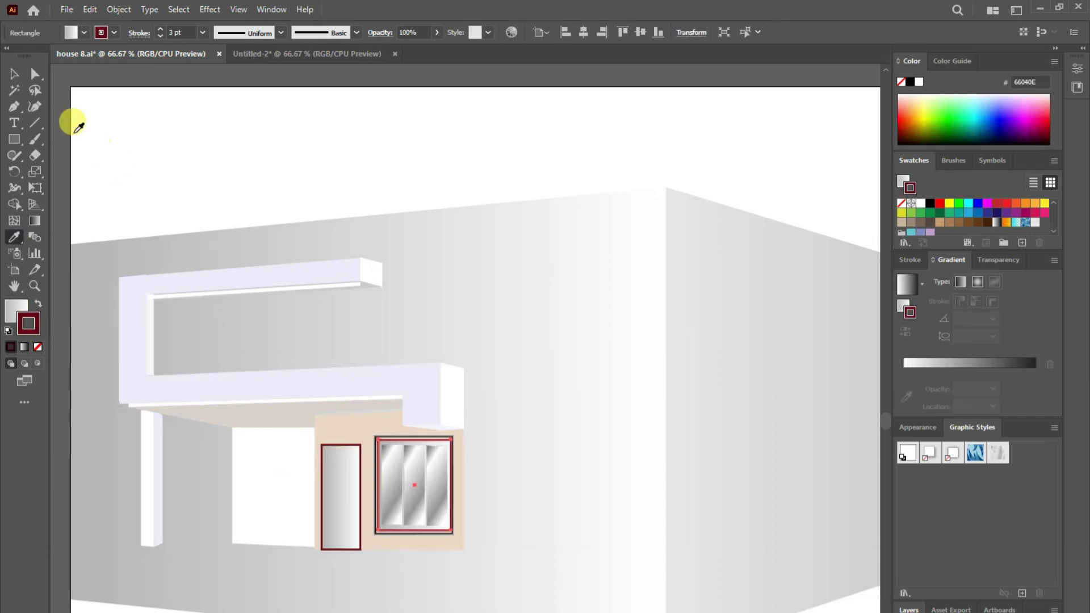
- Set the window frame outline colour to 5E0411 and reselect the frame
left_click(37, 347)
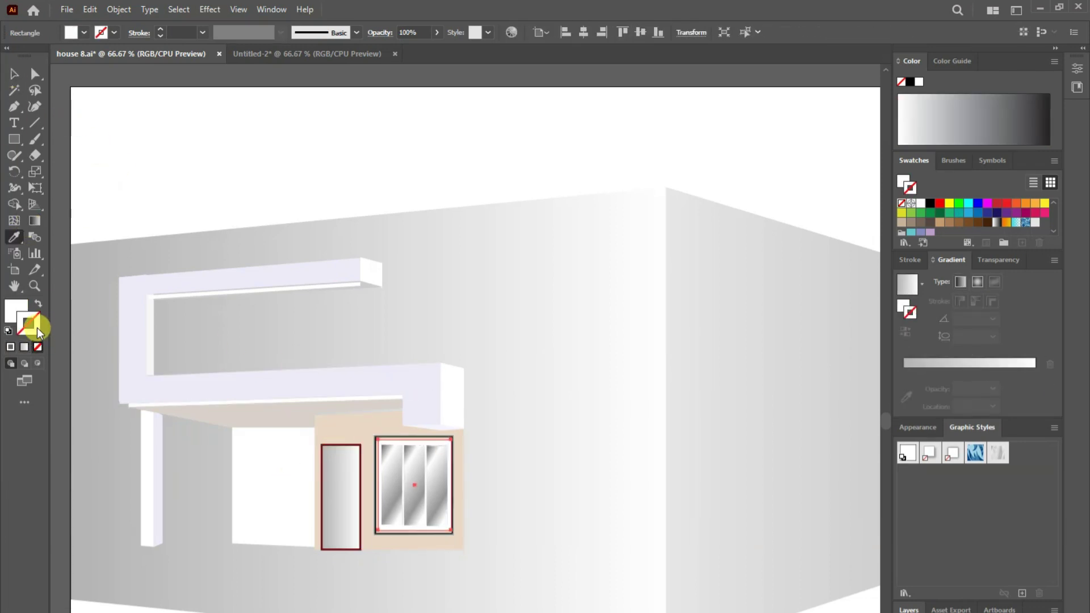
double_click(36, 328)
type("5E0411")
key("Return")
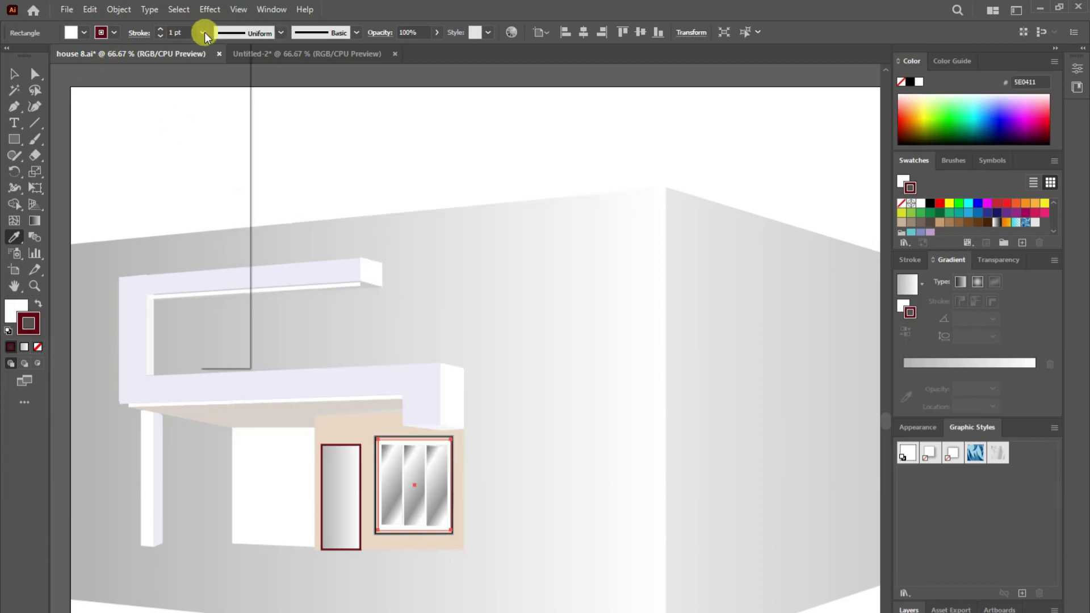
key("v")
left_click(190, 550)
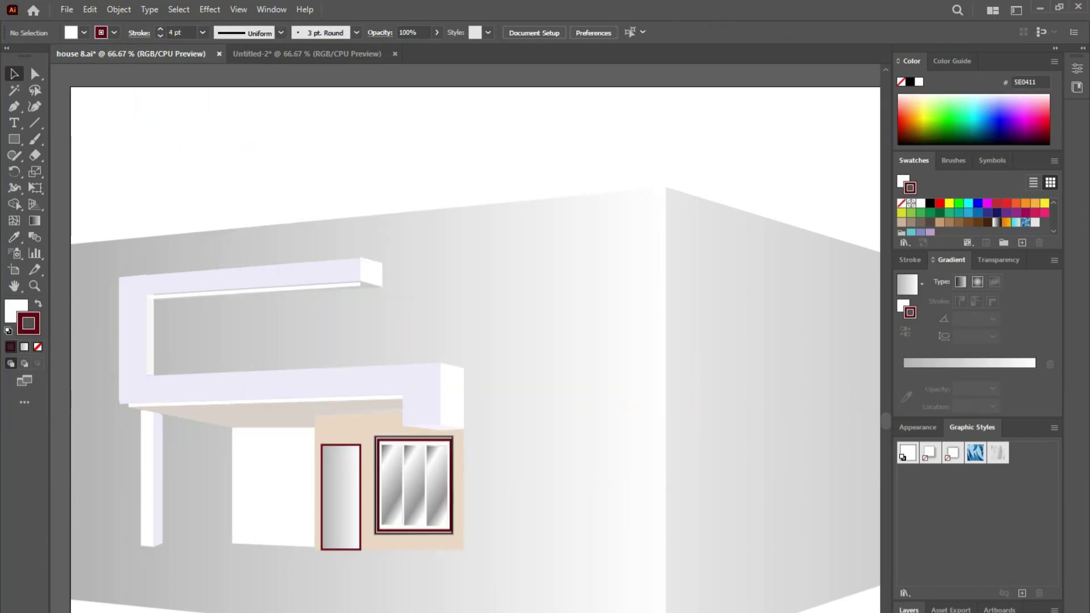
left_click(452, 498)
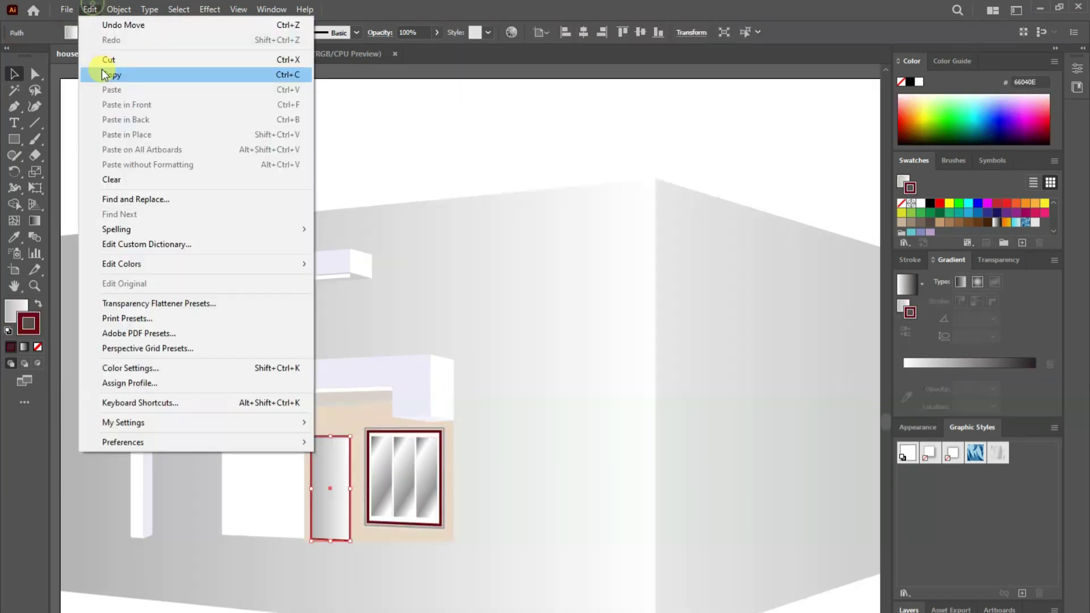
left_click(102, 72)
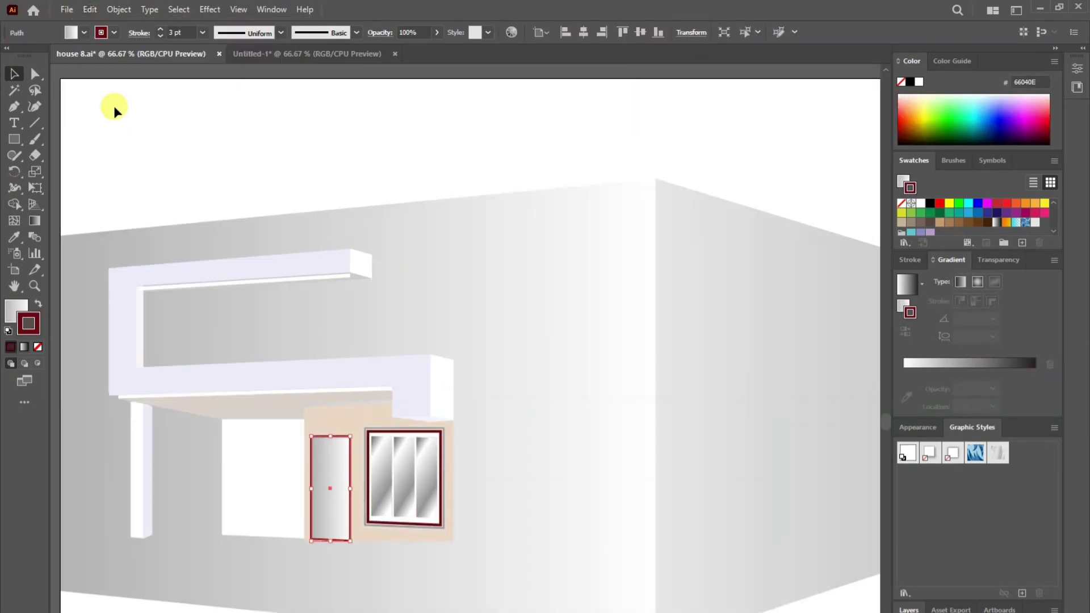
- Apply a marbled graphic style to the door and resize it to the wall bottom
left_click(995, 457)
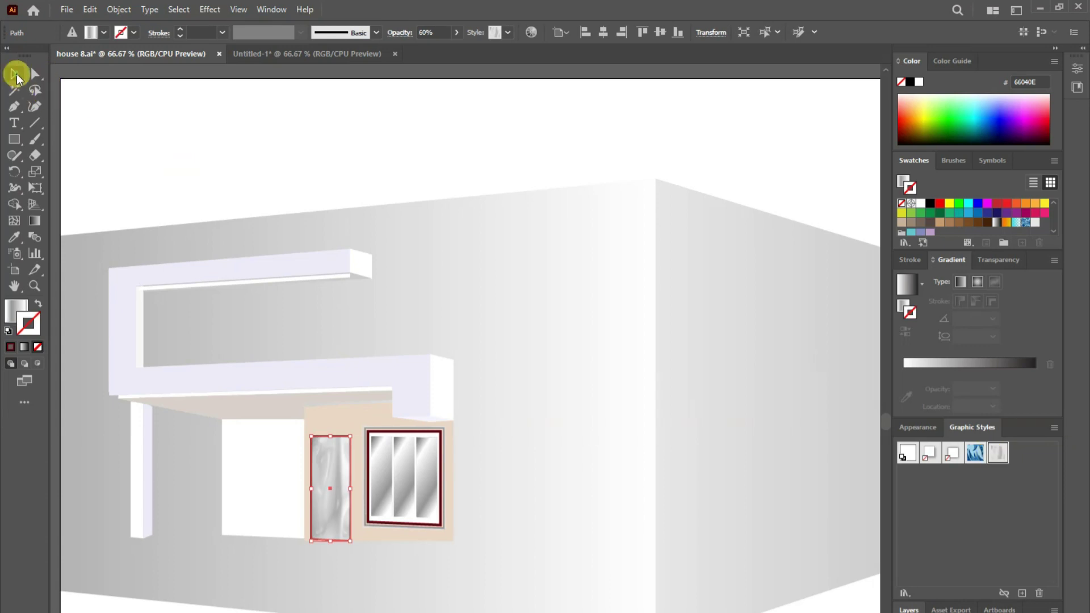
left_click(316, 440)
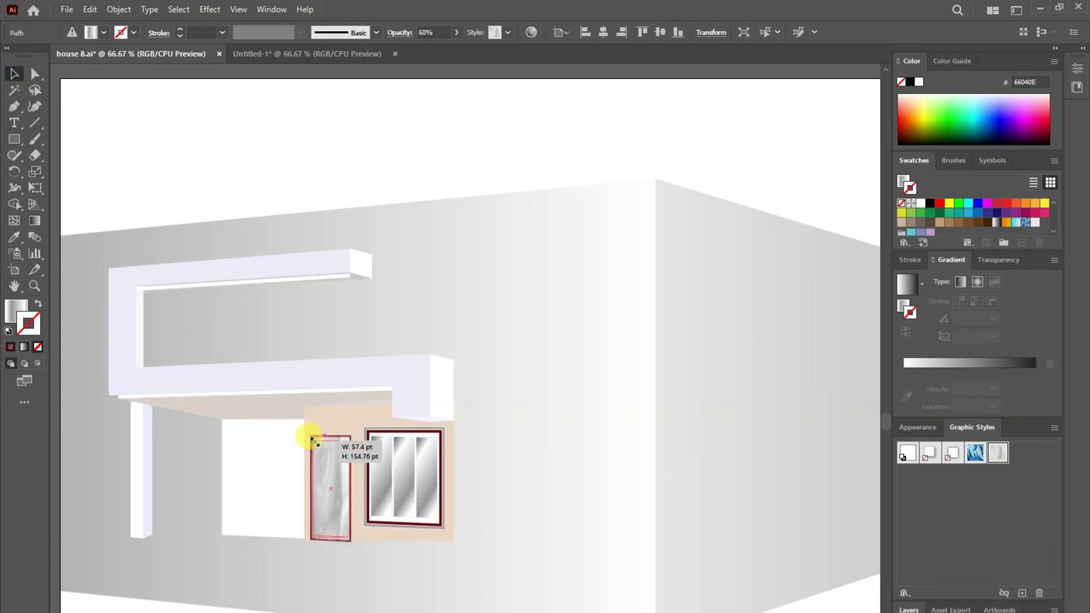
left_click_drag(330, 539, 330, 539)
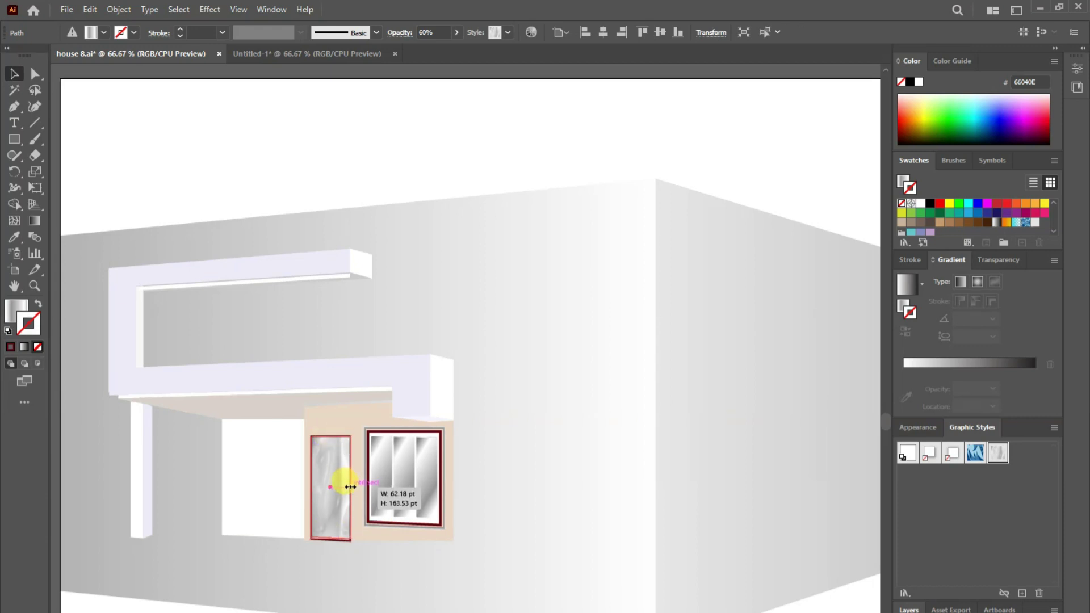
left_click_drag(348, 488, 351, 487)
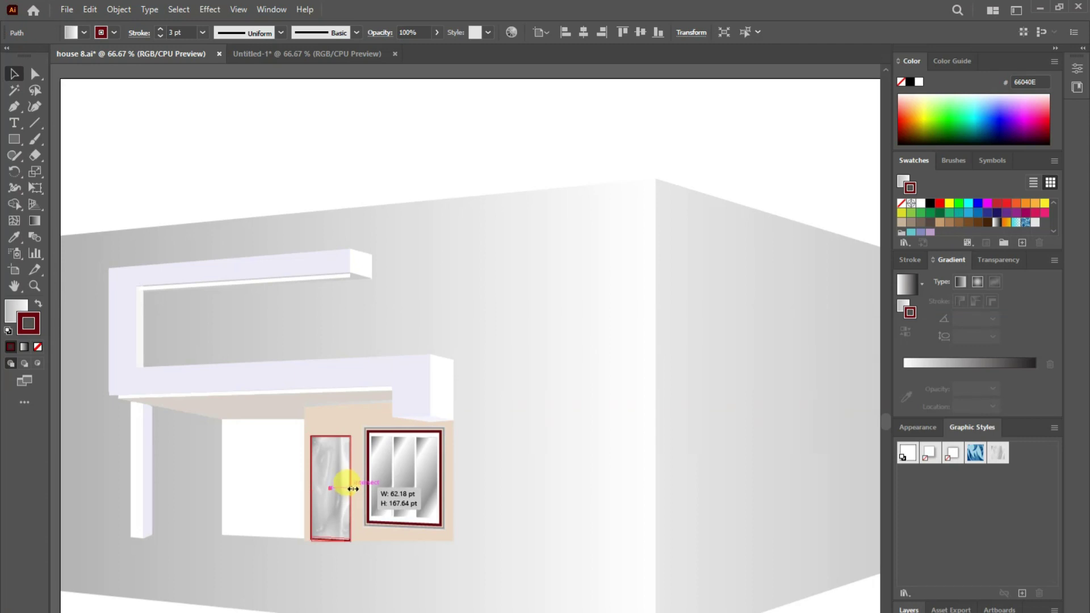
left_click_drag(354, 491, 354, 491)
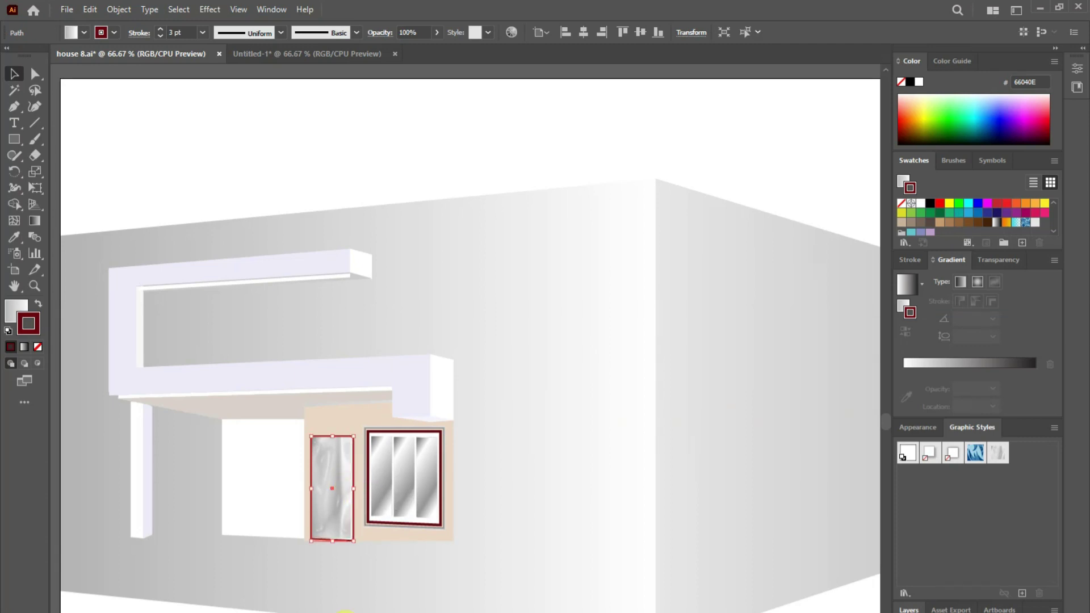
key("ctrl+shift+a")
- Draw a beige rectangle left of the door to widen the tan wall
key("m")
left_click_drag(244, 437, 304, 534)
left_click(35, 73)
- Nudge the new rectangle's corners and edges to shape a second door
left_click(304, 536)
key("Down")
key("ctrl+shift+a")
left_click(246, 437)
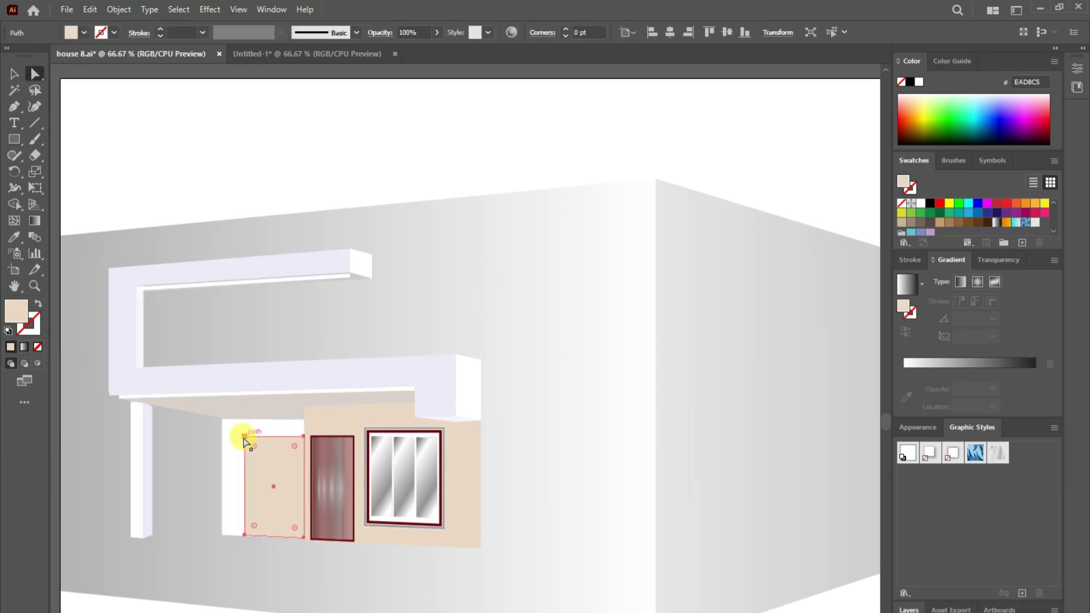
left_click(246, 535, "alt")
key("Right")
key("Right")
key("Right")
key("Right")
key("Right")
key("Right")
key("Down")
key("Down")
key("Down")
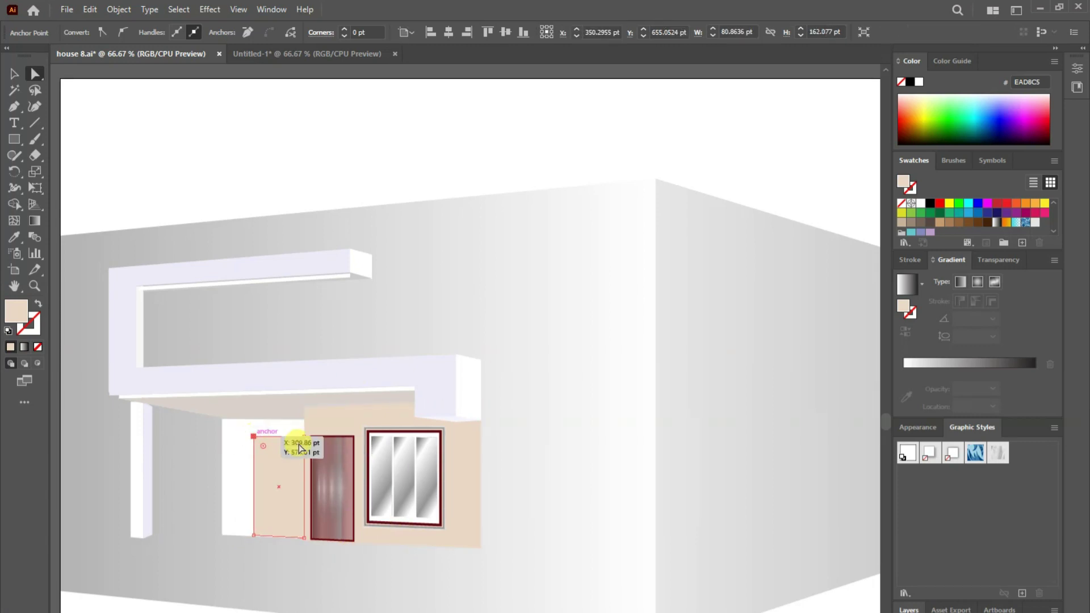
key("Down")
key("Down")
key("Down")
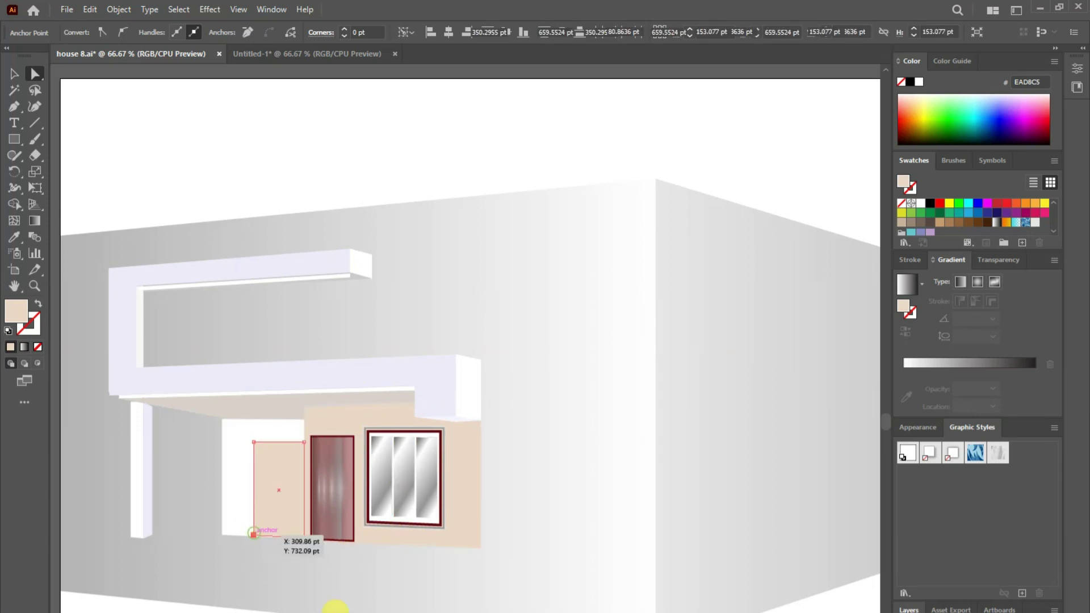
left_click(318, 601)
- Copy the first door's gradient and maroon outline onto the second door
key("v")
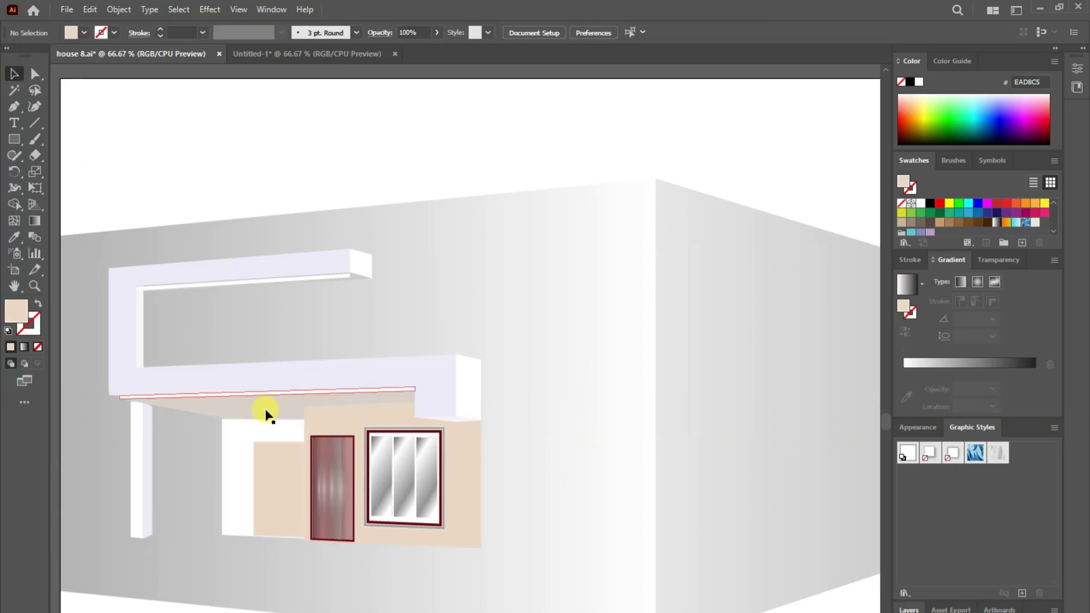
left_click(283, 449)
left_click(315, 431)
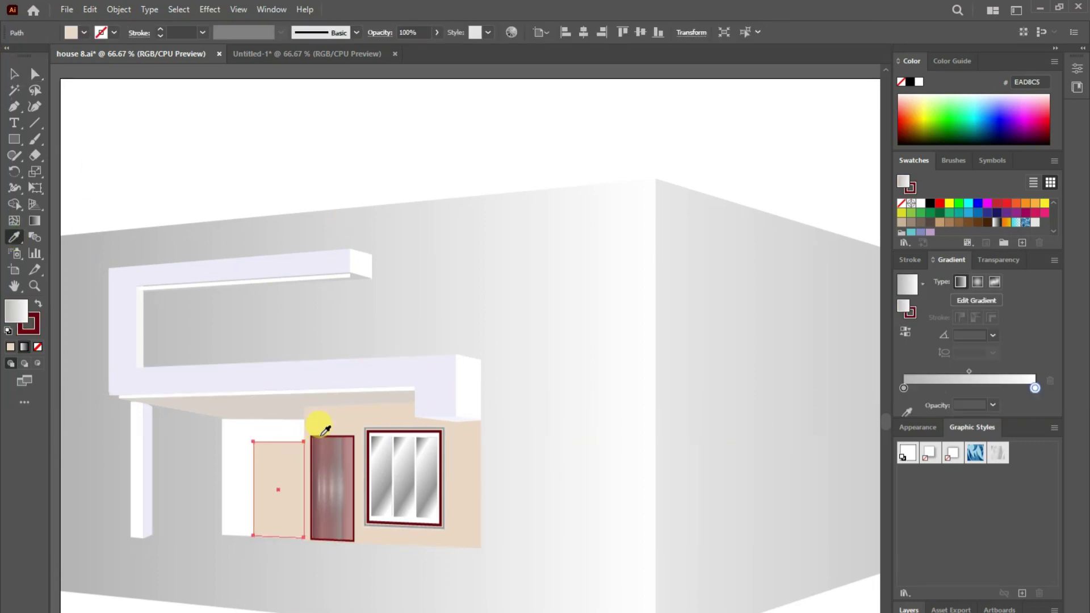
left_click(14, 73)
- Draw a vertical line splitting the second door into two leaves
left_click(35, 122)
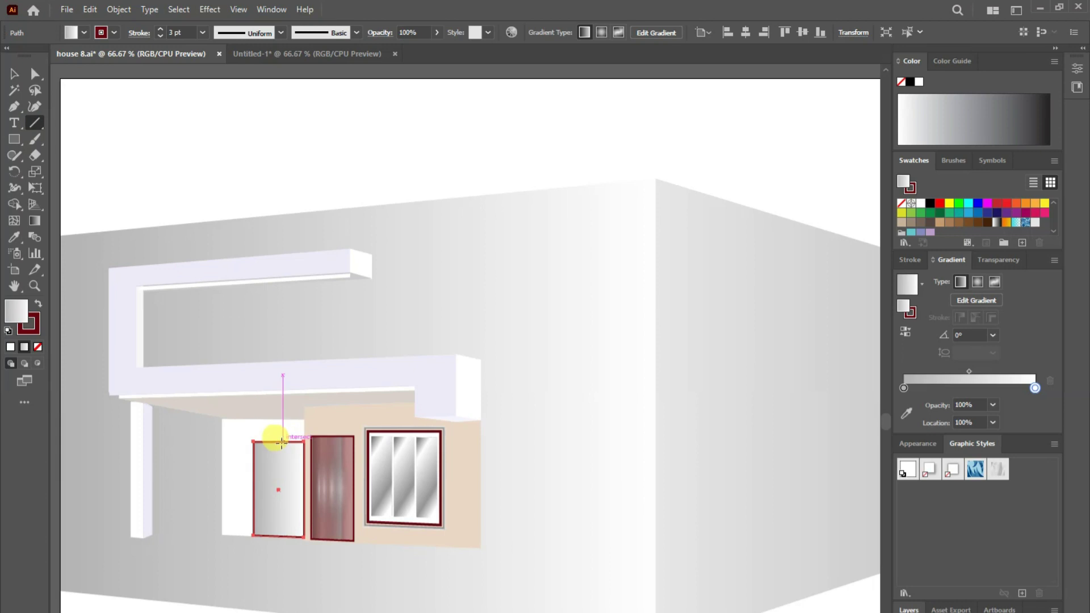
left_click_drag(278, 442, 278, 536)
left_click(35, 73)
left_click(303, 397)
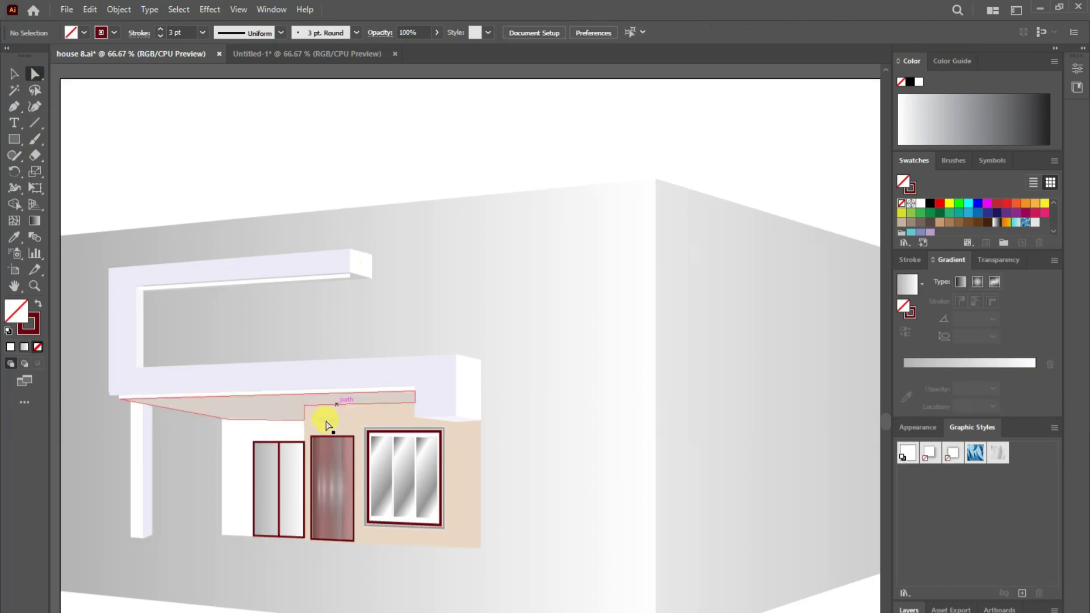
- Select the tan wall and the split double door, checking the wall's context menu
left_click(13, 73)
left_click(348, 418)
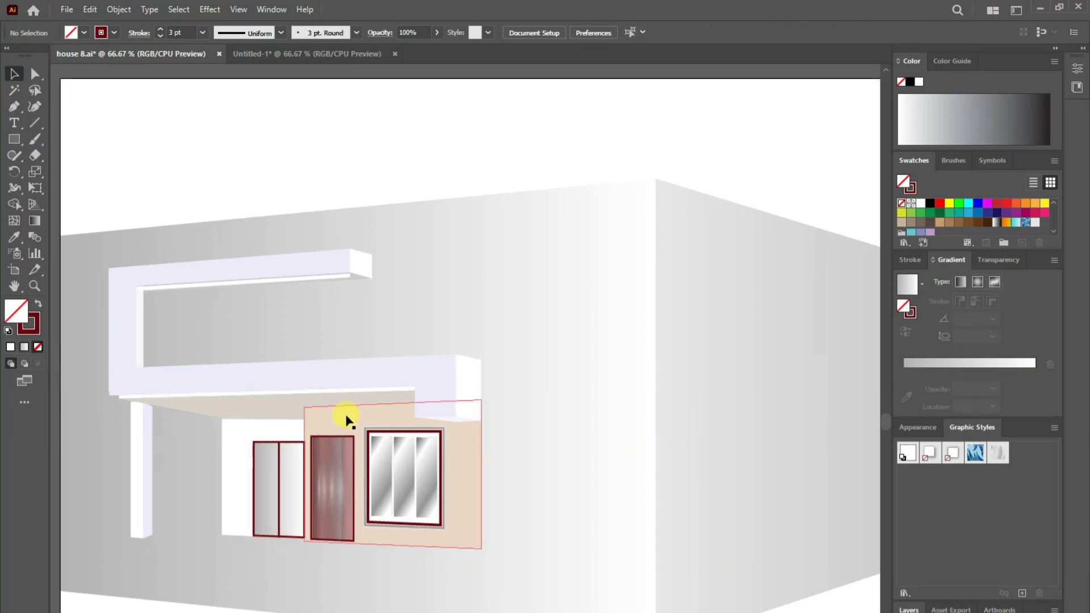
right_click(304, 418)
key("Escape")
left_click(292, 483)
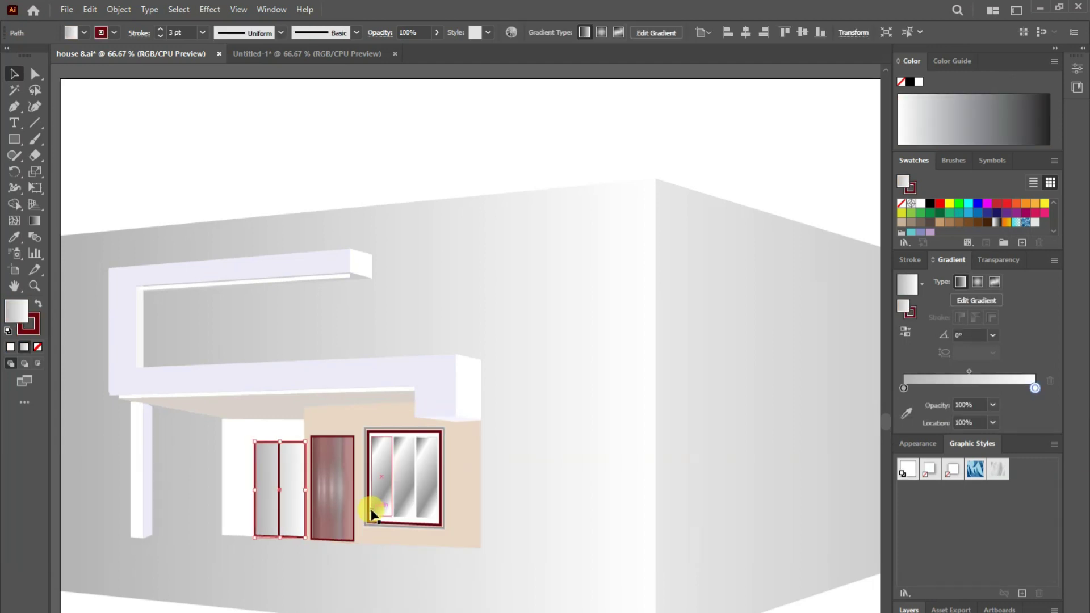
left_click(320, 417)
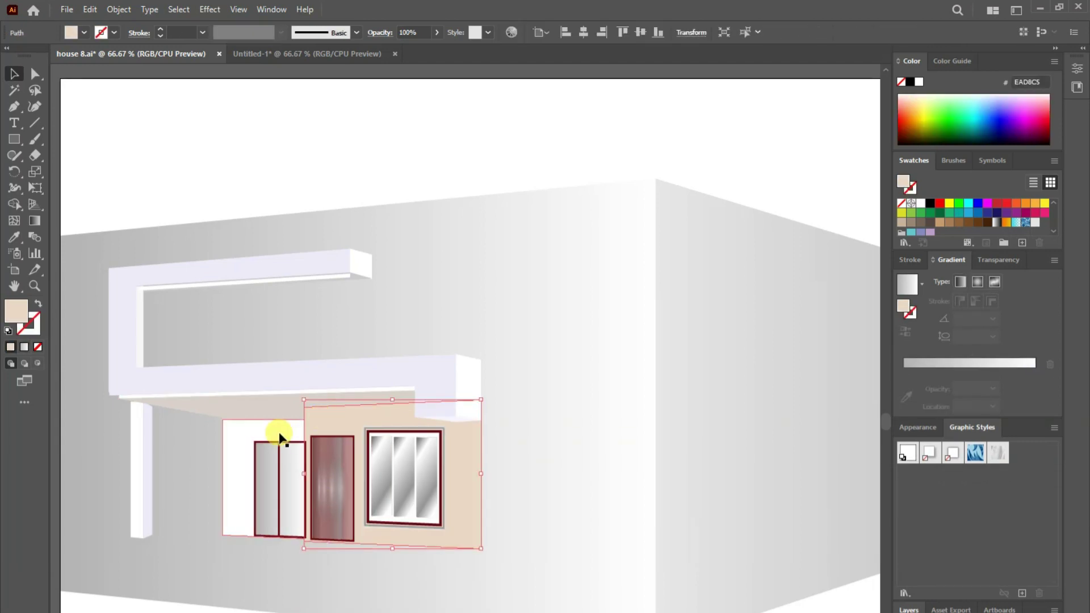
- Bring the tan wall to the front and move it, then undo the accidental change
right_click(357, 424)
left_click(324, 457)
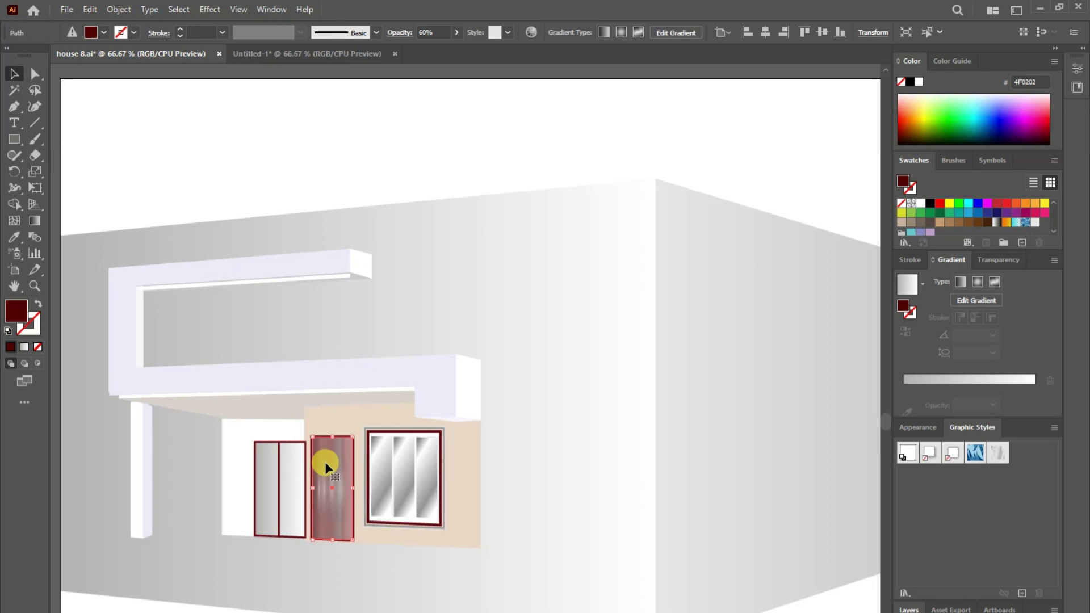
left_click(347, 420)
right_click(368, 413)
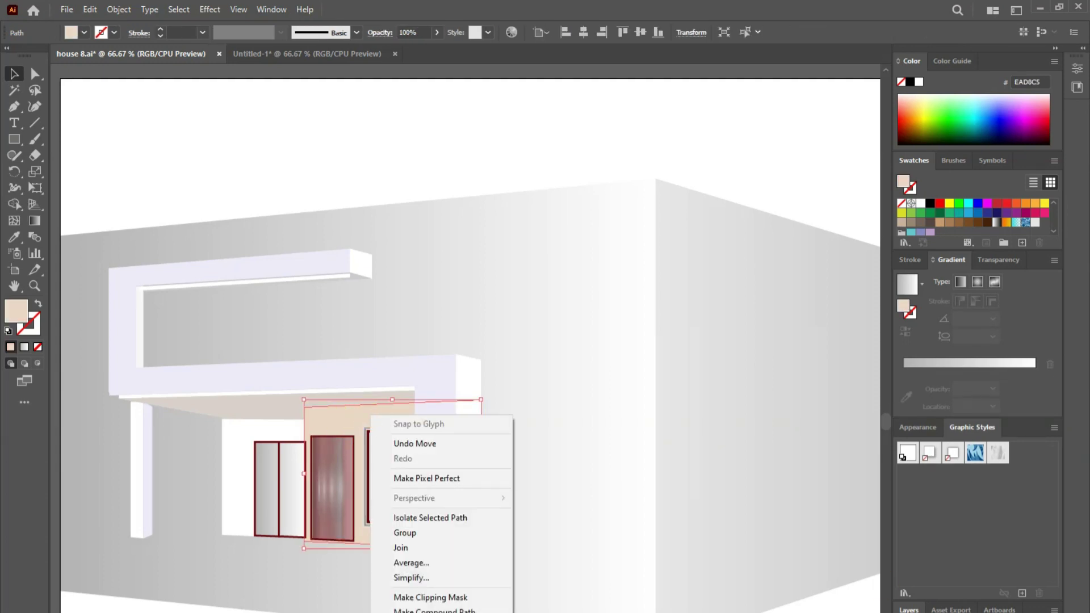
left_click(544, 567)
left_click_drag(396, 503, 397, 545)
left_click(339, 441)
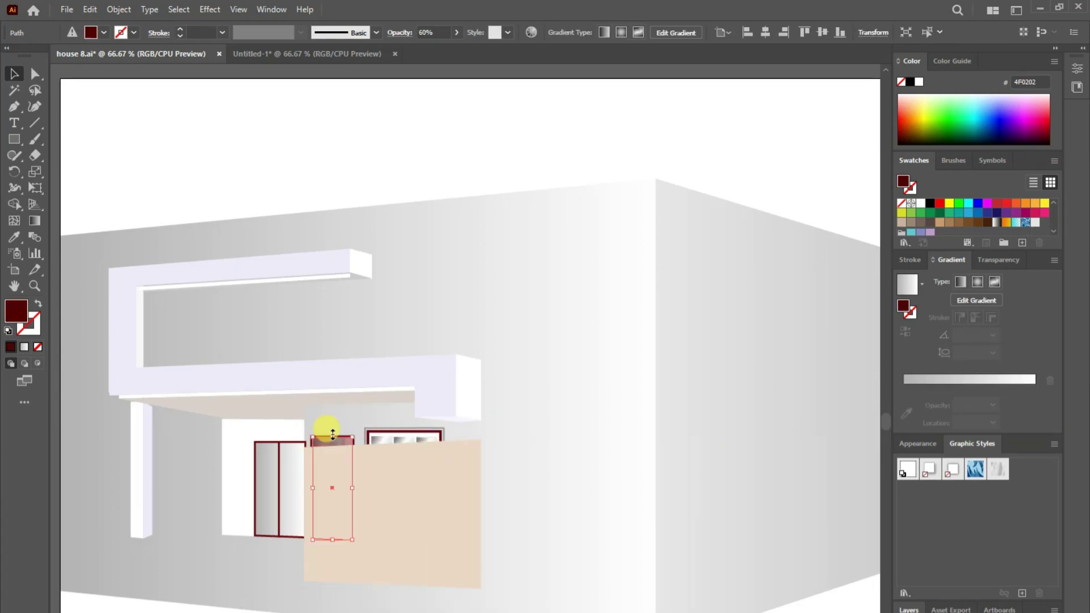
key("ctrl+z")
key("ctrl+z")
- Draw a 4 pt vertical handle on the sliding door with the window's metallic gradient stroke
key("p")
left_click(282, 473)
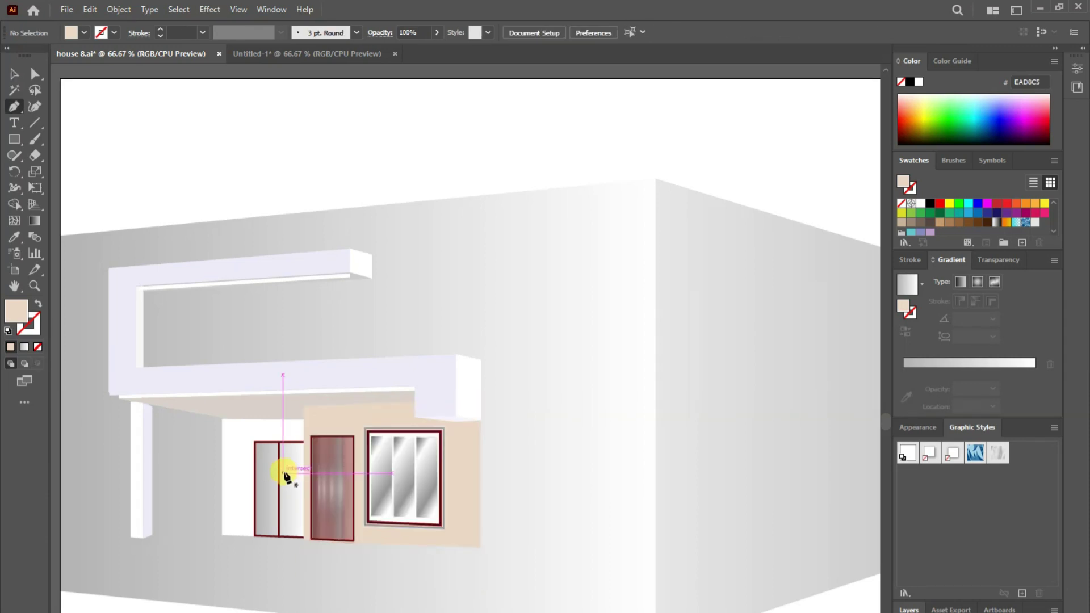
left_click(283, 505)
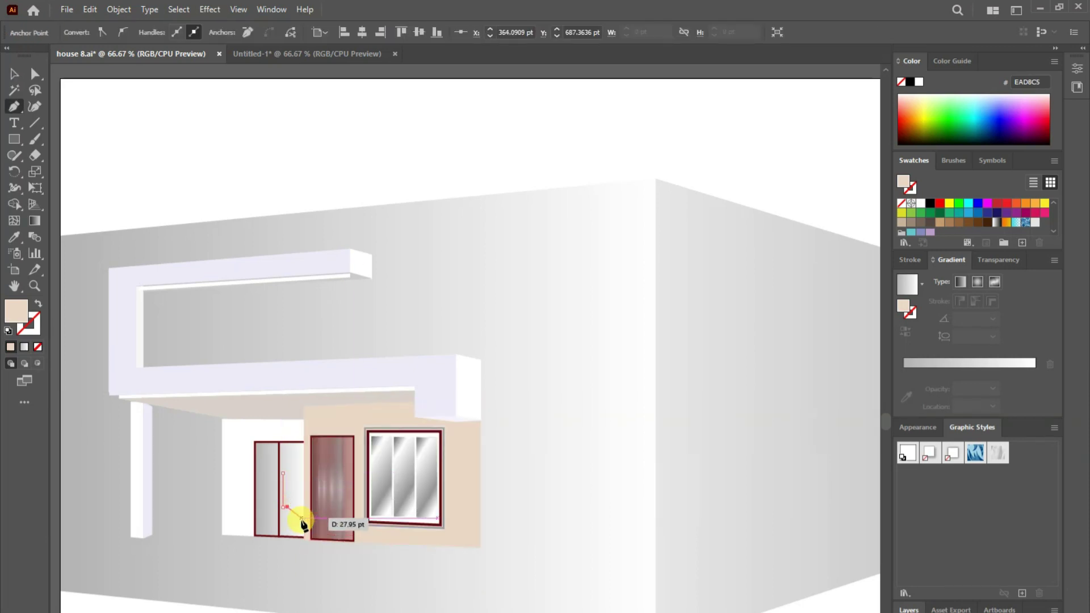
key("Escape")
left_click(45, 306)
left_click(202, 32)
left_click(223, 135)
key("i")
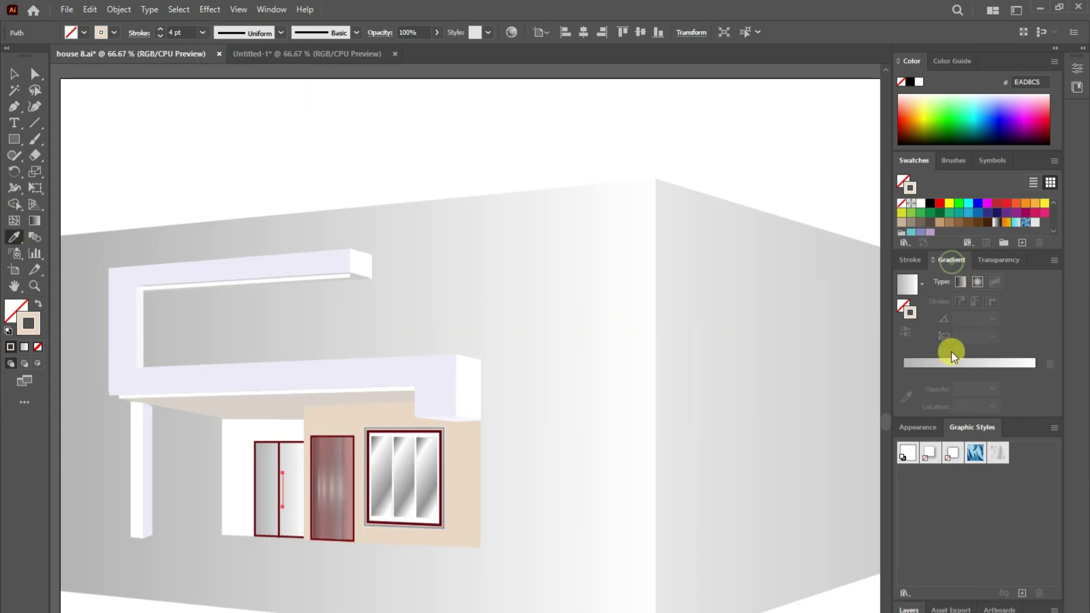
left_click(953, 357)
left_click(991, 319)
key("v")
left_click(243, 165)
- Add a short gradient-stroke handle to the red door and set its thickness to 5 pt
left_click(35, 123)
left_click_drag(316, 472, 316, 483)
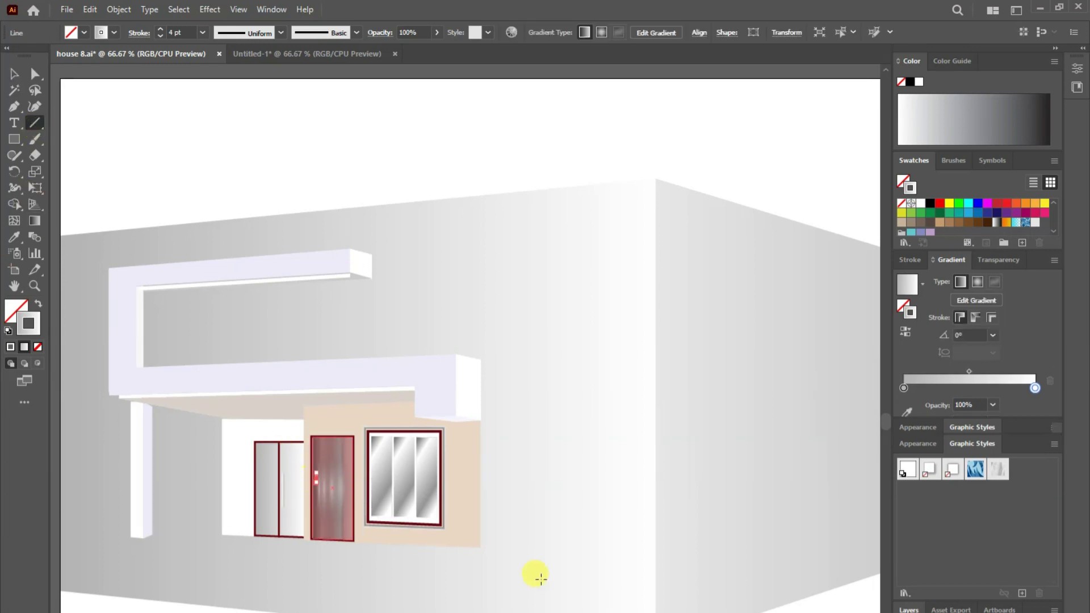
left_click(992, 317)
left_click(202, 32)
left_click(219, 196)
key("v")
left_click(202, 33)
left_click(214, 140)
left_click(287, 166)
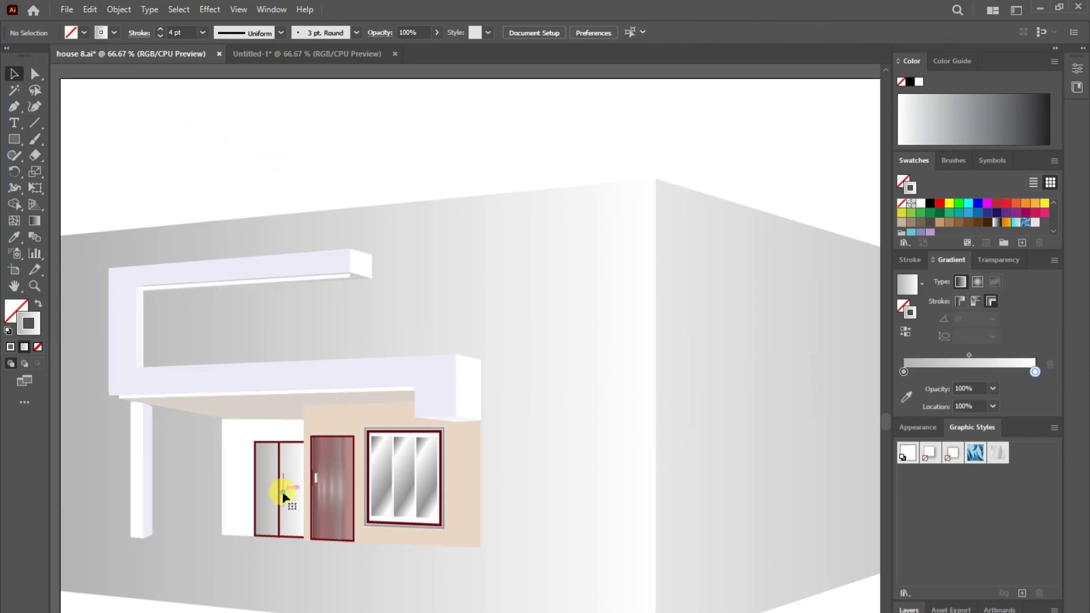
left_click(202, 32)
left_click(216, 154)
- Draw a closed four-sided canopy face outline above the upper slab with the Pen tool
key("p")
left_click(311, 539)
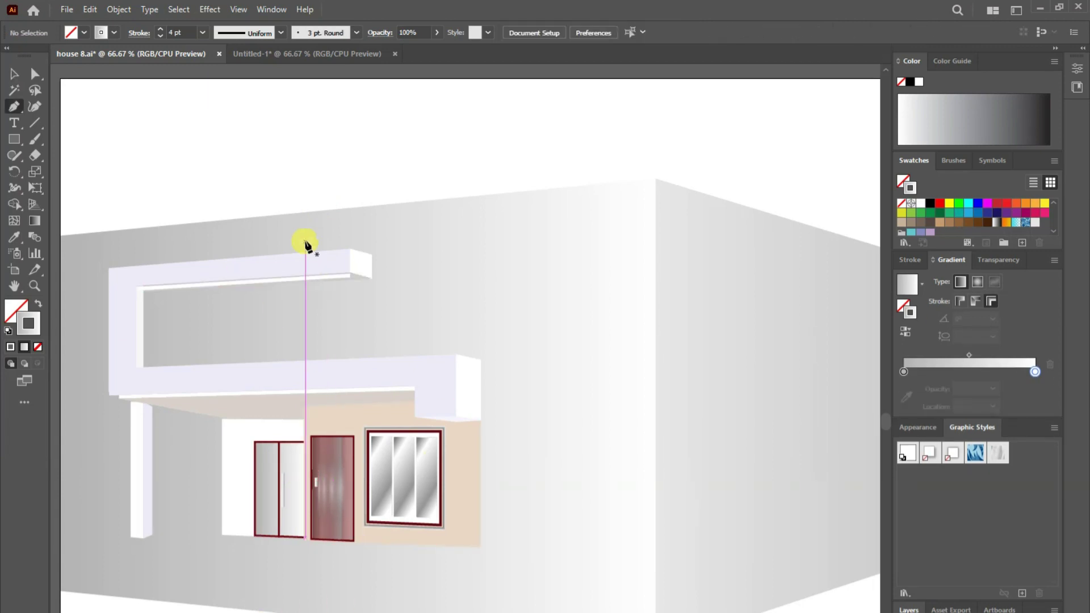
left_click(312, 244)
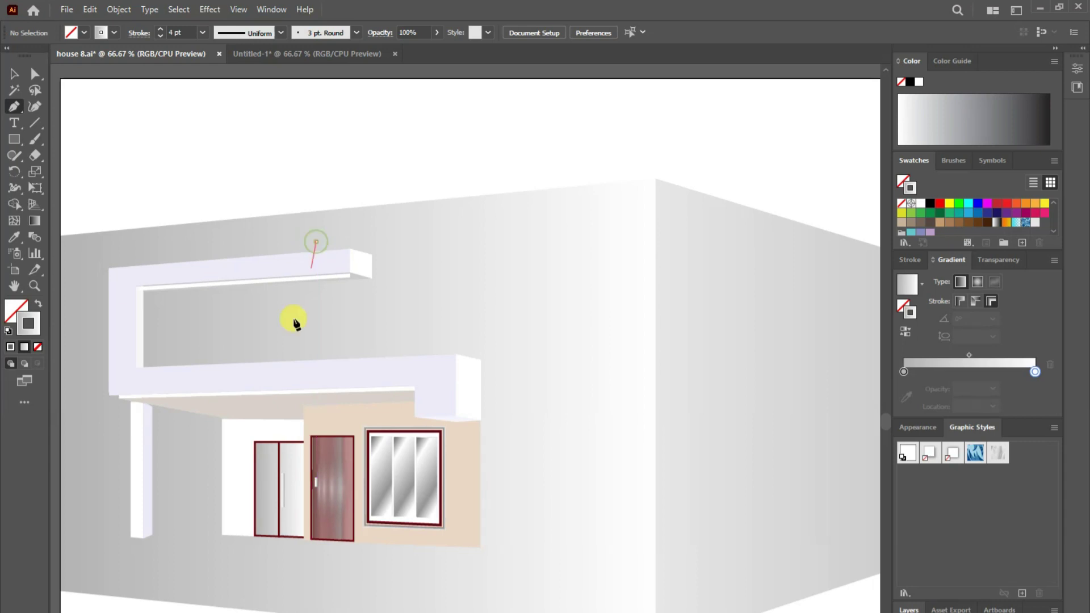
left_click(286, 361)
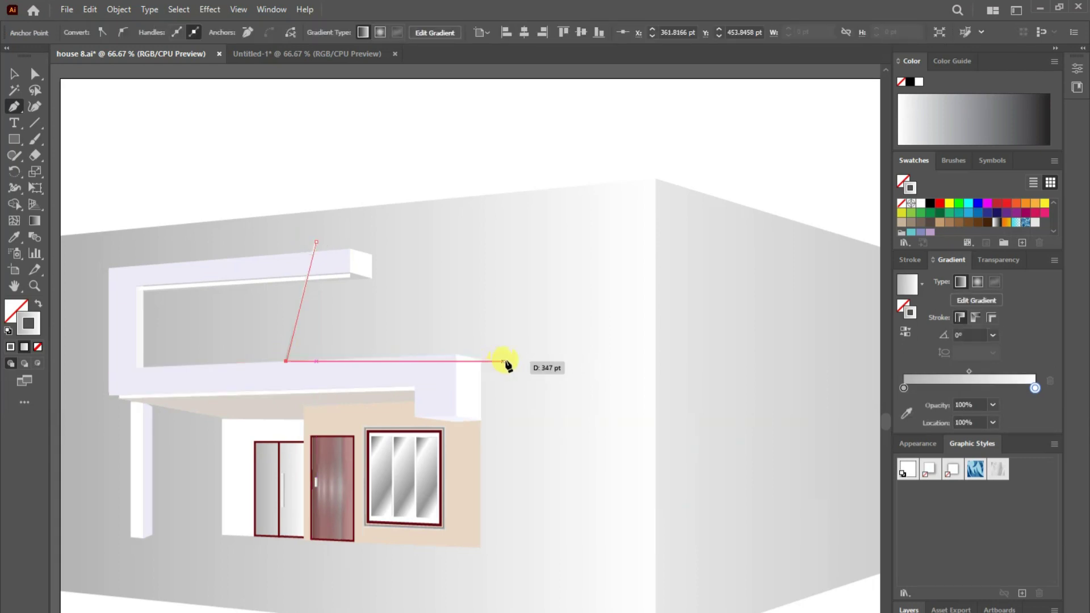
left_click(510, 357)
left_click(474, 226)
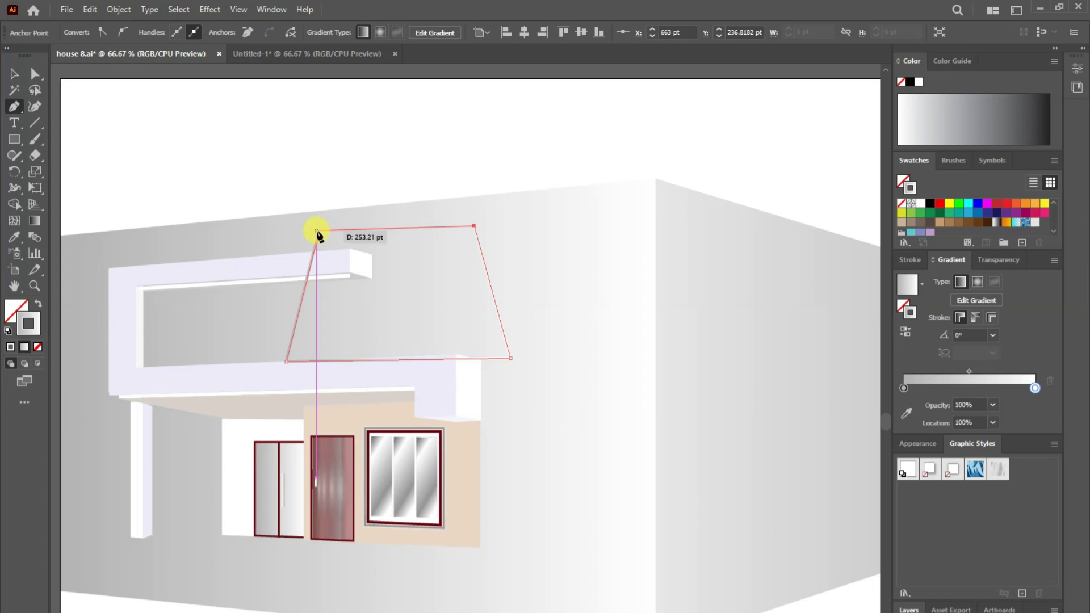
left_click(315, 242)
scroll(521, 295, "down", 3)
- Nudge the canopy face's bottom-left, bottom-right and top-right corners into place
key("a")
left_click(284, 285)
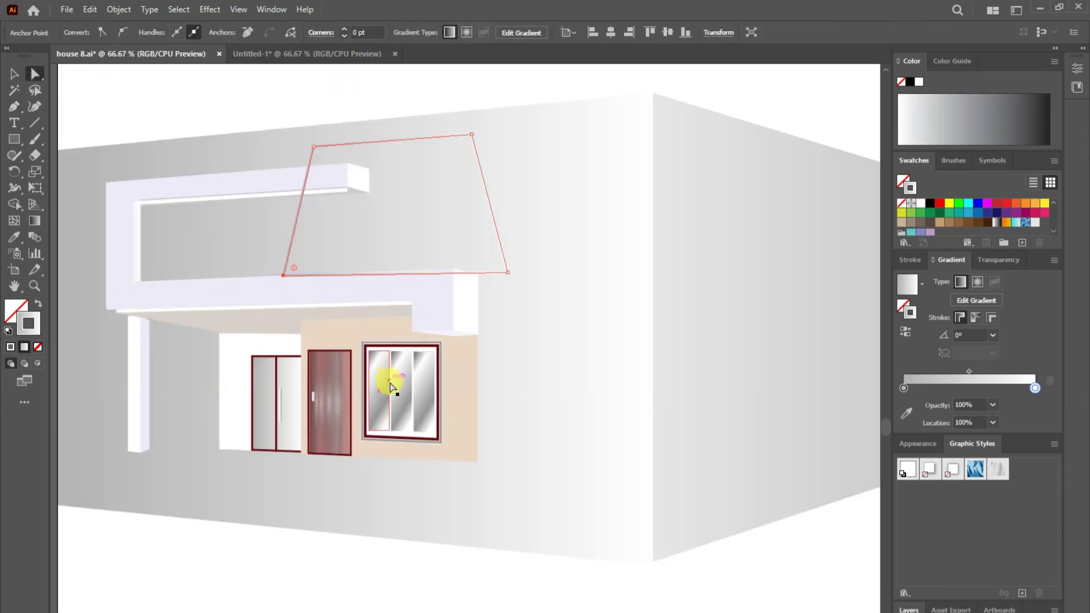
key("shift+Right")
key("shift+Right")
key("shift+Right")
key("shift+Right")
key("shift+Right")
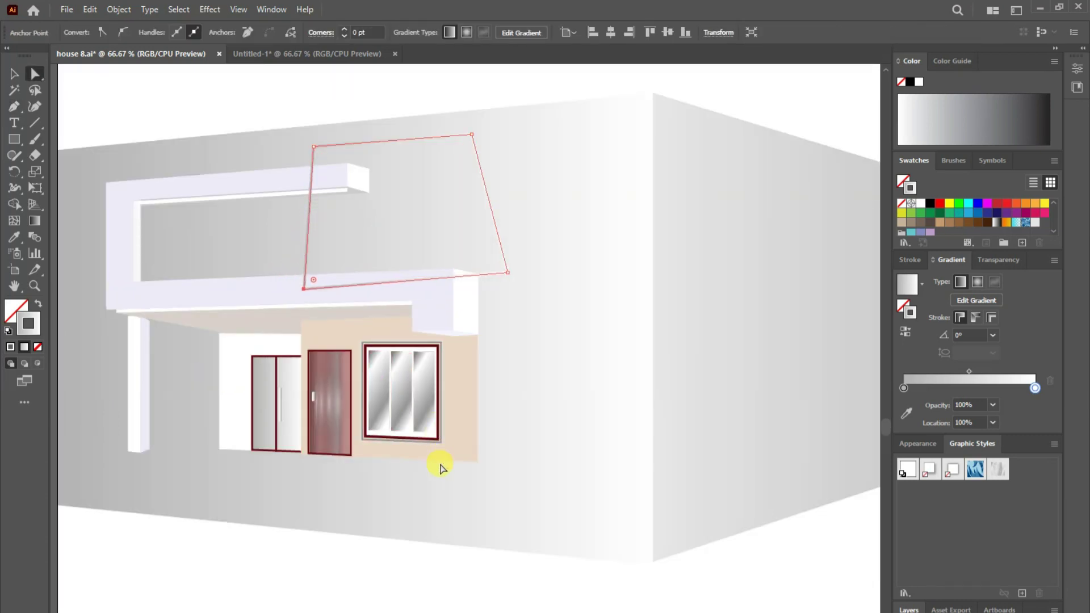
left_click(506, 269)
key("shift+Down")
key("shift+Down")
key("shift+Down")
key("shift+Down")
key("shift+Down")
left_click_drag(507, 296, 504, 295)
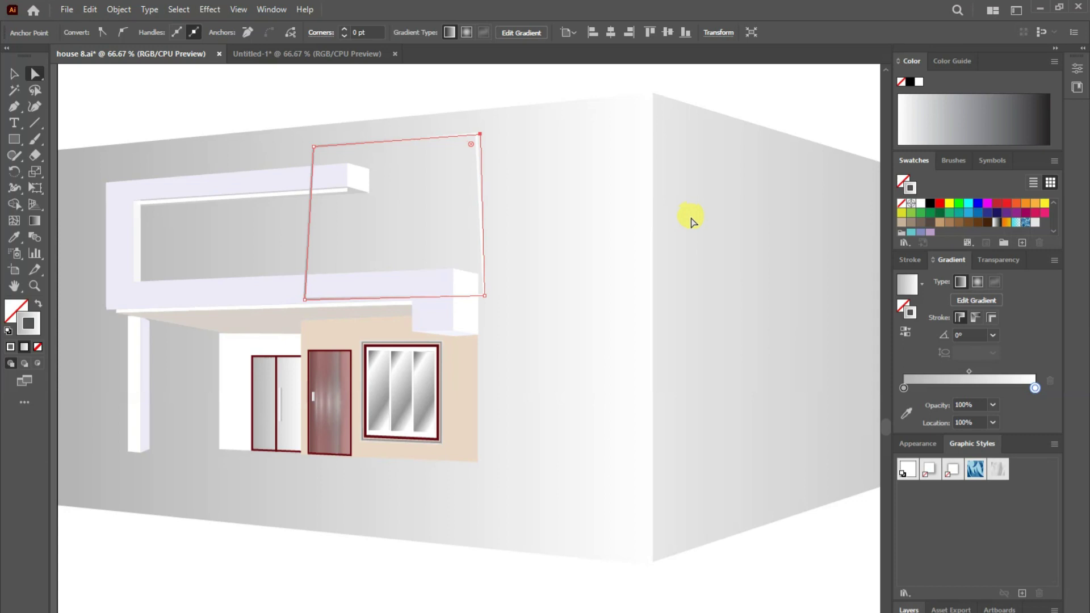
key("shift+Right")
key("shift+Right")
key("shift+Right")
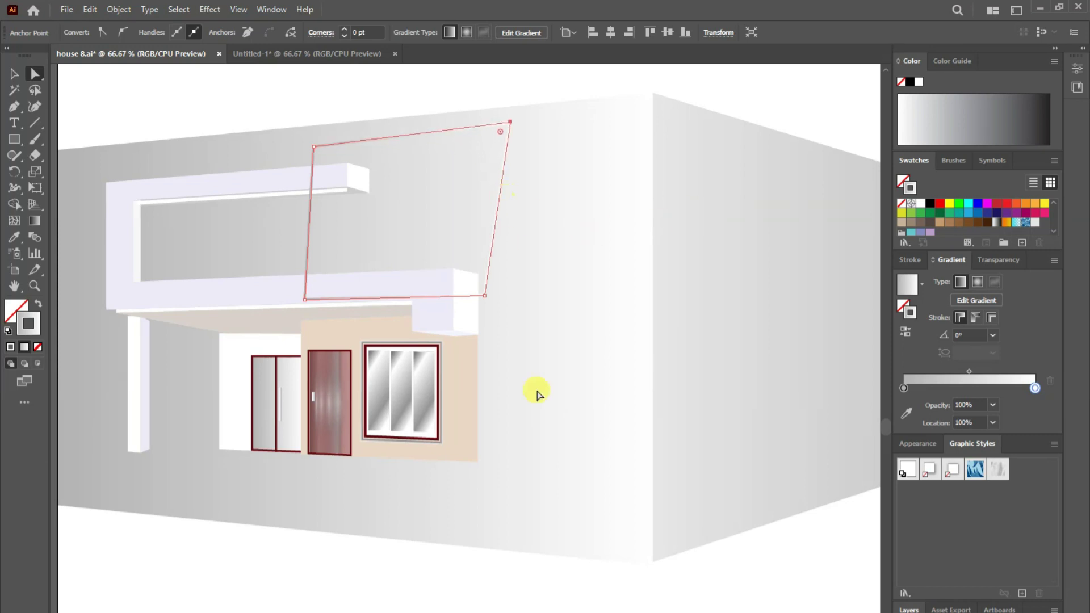
- Fill the canopy face with a strong red instead of an outline
key("shift+x")
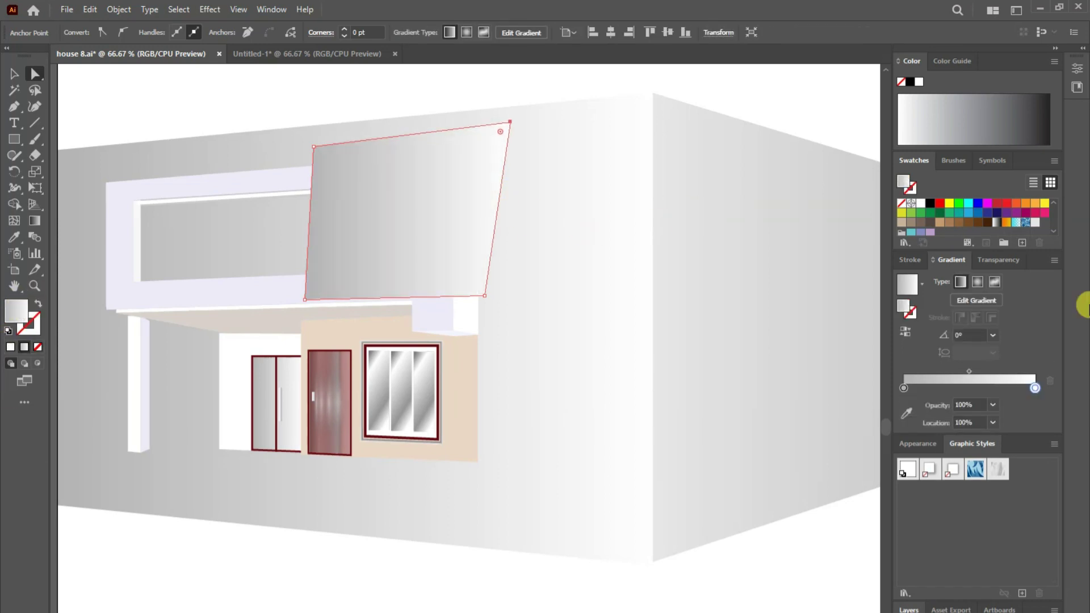
left_click(997, 203)
double_click(16, 311)
left_click(414, 256)
left_click(564, 250)
- Sample the darker red from the reference square onto the panel and move the square aside
key("v")
left_click_drag(445, 243, 426, 365)
key("i")
left_click(114, 182)
left_click(115, 136)
left_click_drag(99, 185, 88, 83)
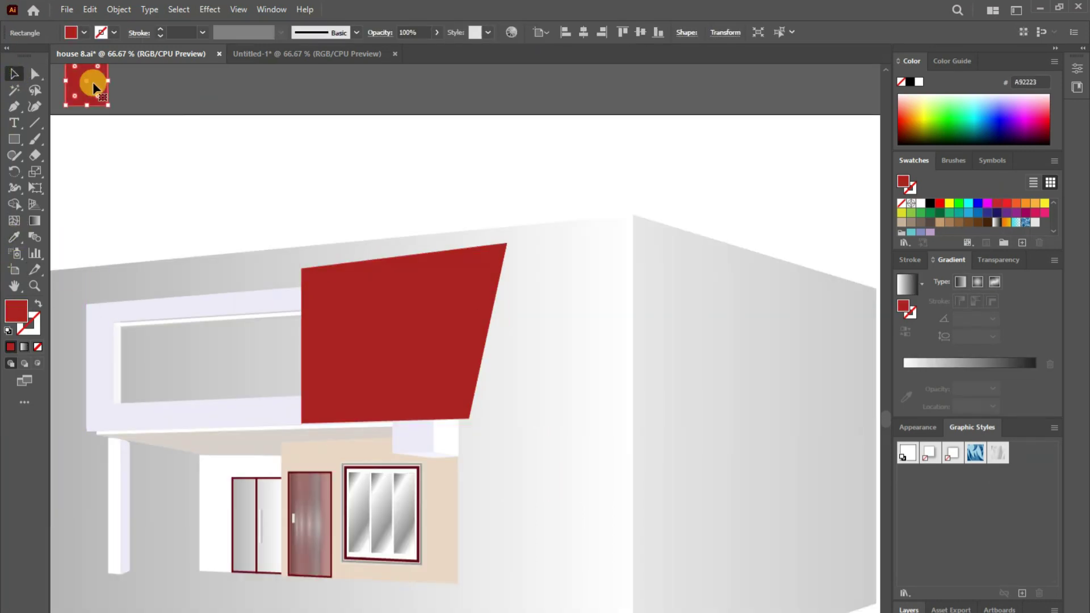
- Draw a slanted four-sided side face extending right from the canopy front
key("p")
left_click(507, 243)
left_click(572, 273)
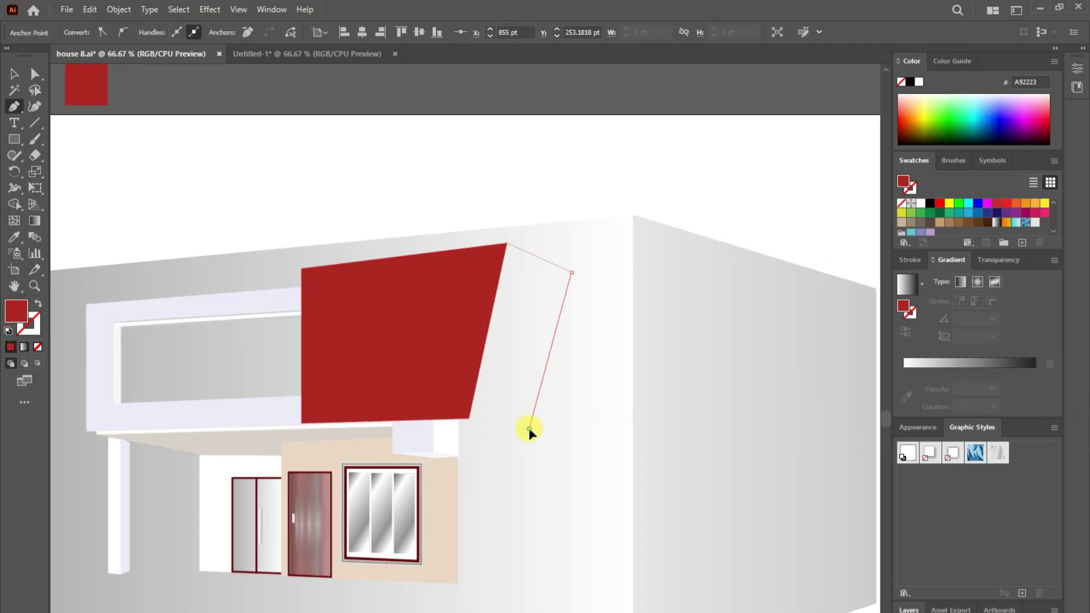
left_click(529, 429)
left_click(469, 419)
left_click(507, 243)
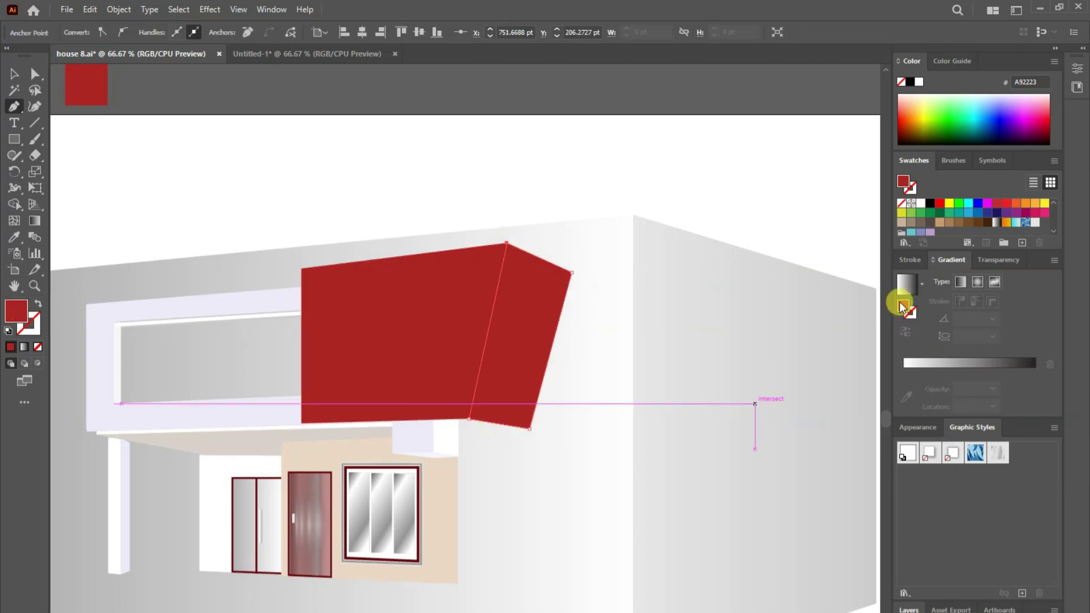
- Fill the side face with a bright red gradient angled across it, then show Pathfinder
left_click(910, 363)
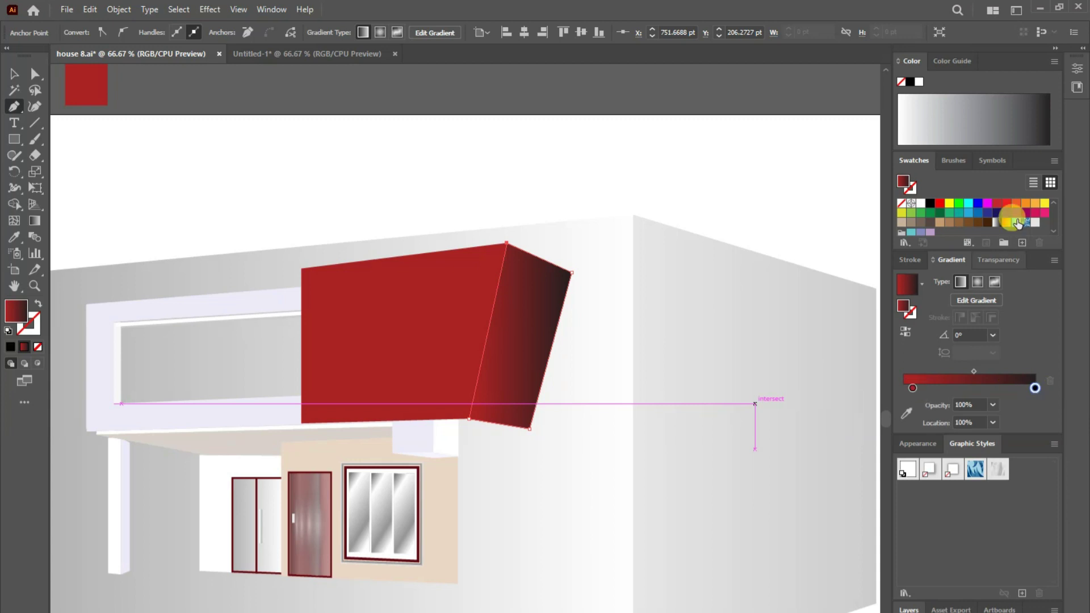
left_click(1008, 390)
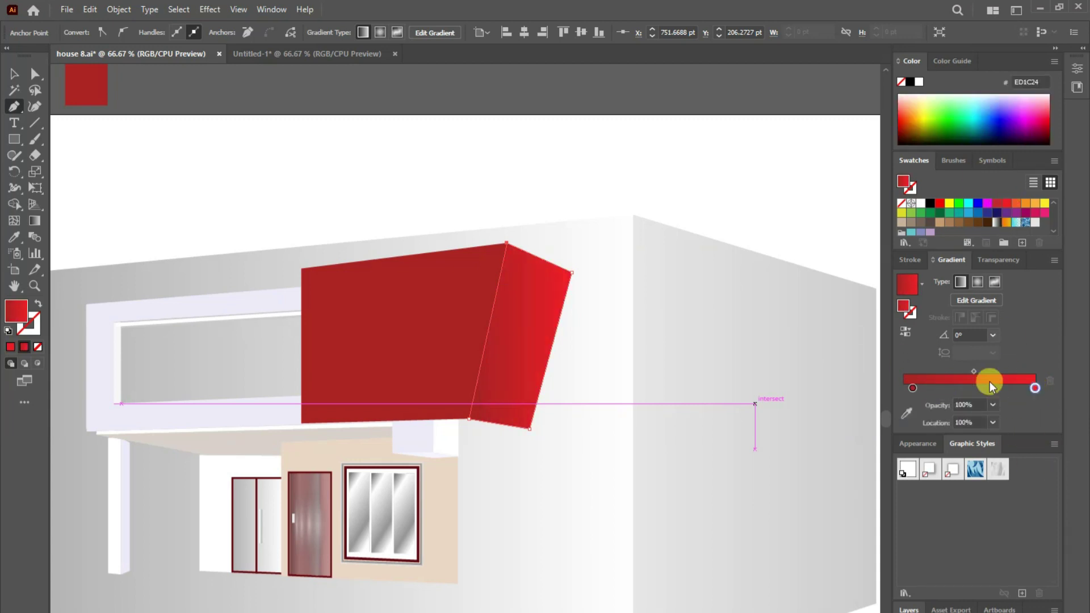
key("g")
left_click_drag(545, 366, 395, 287)
key("v")
left_click(191, 102)
left_click(29, 209)
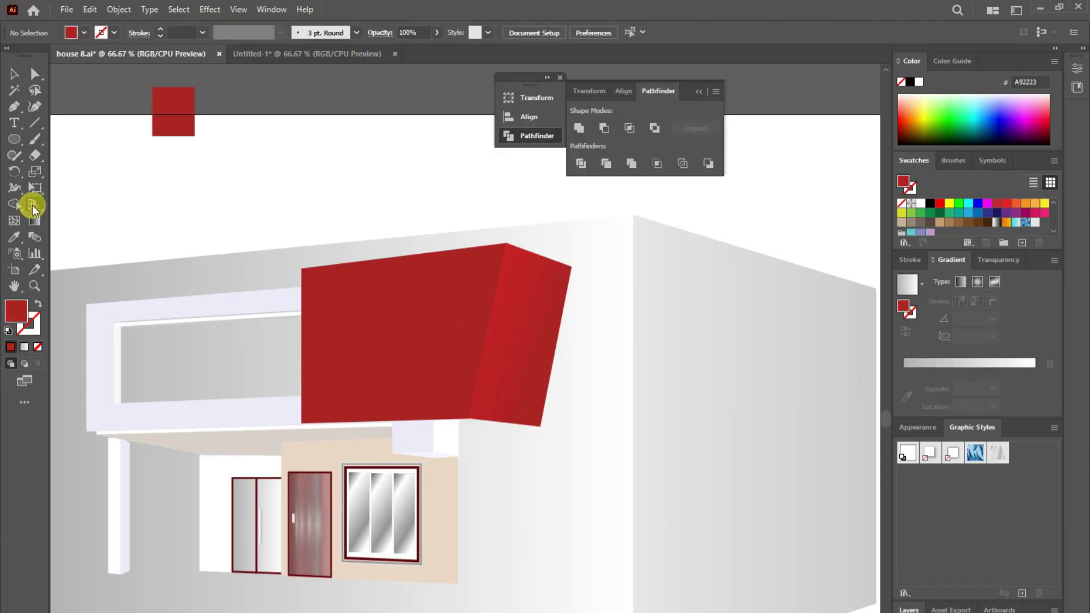
- Draw a circle on the red canopy face and fill it grey 8C797A
left_click(35, 204)
key("l")
left_click_drag(390, 330, 453, 412)
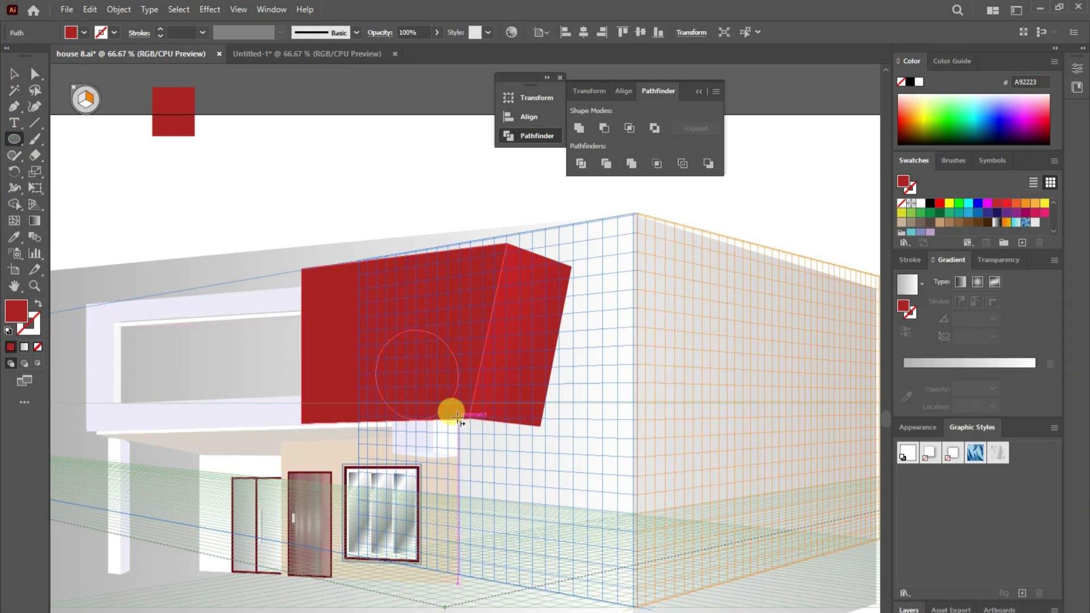
double_click(16, 314)
type("8C797A")
left_click(572, 250)
left_click(12, 73)
- Alt-drag a duplicate of the grey circle and squeeze it into a narrower oval
left_click(90, 9)
left_click(408, 334)
left_click_drag(417, 379, 449, 392)
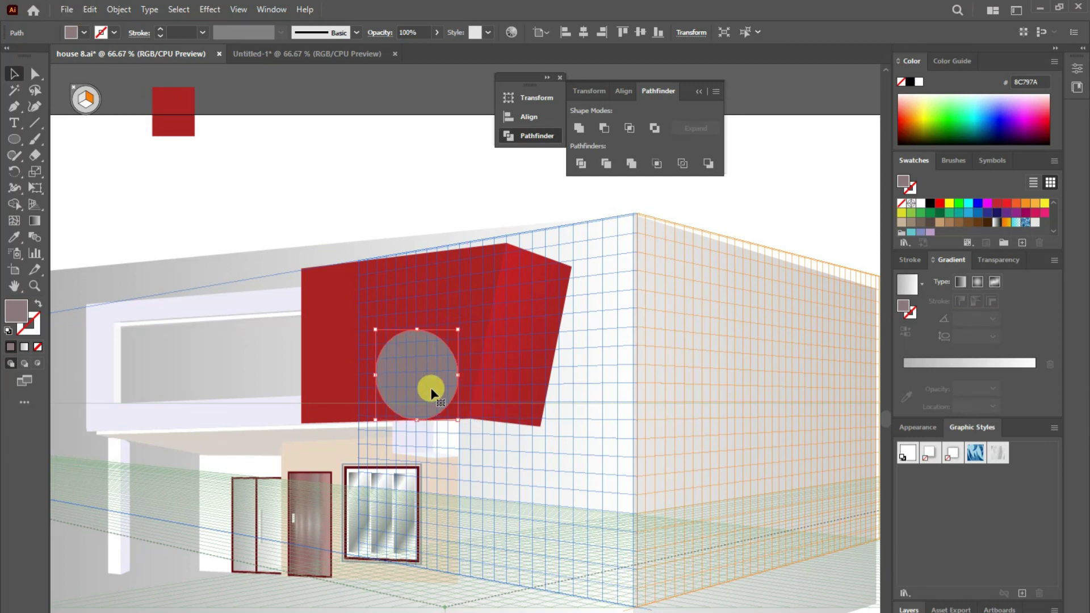
mouse_move(448, 391)
left_mouse_down()
mouse_move(461, 375)
mouse_move(438, 361)
left_mouse_up()
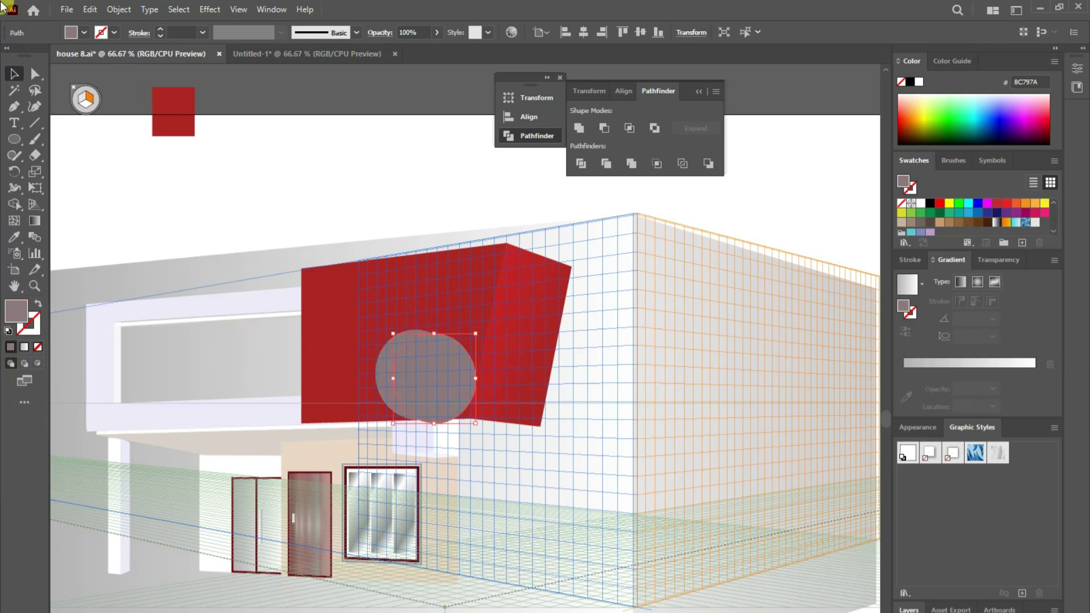
left_click_drag(479, 393, 450, 370)
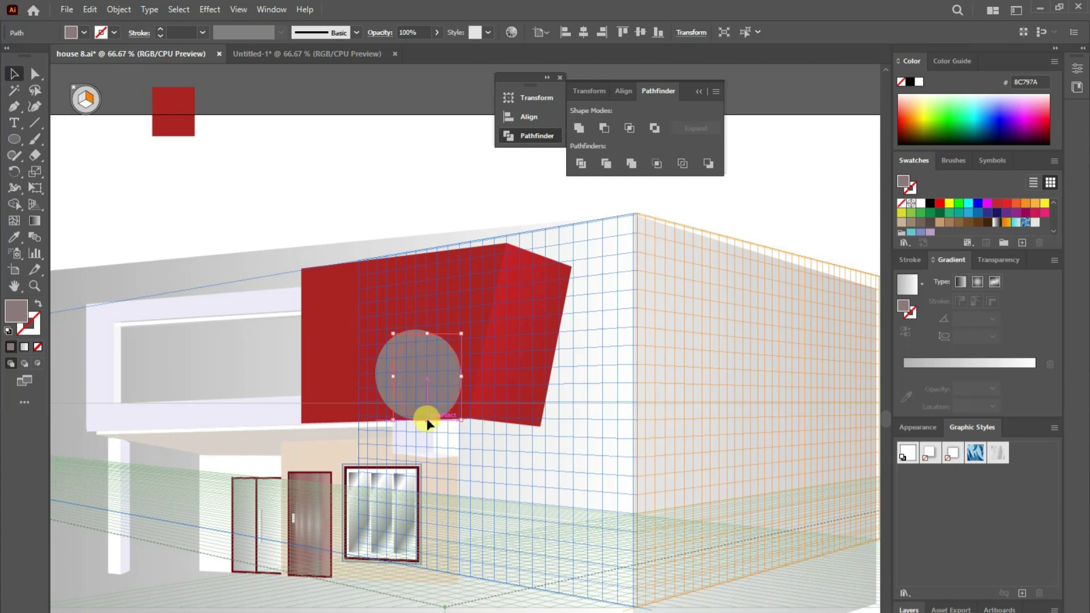
left_click(398, 348)
double_click(16, 311)
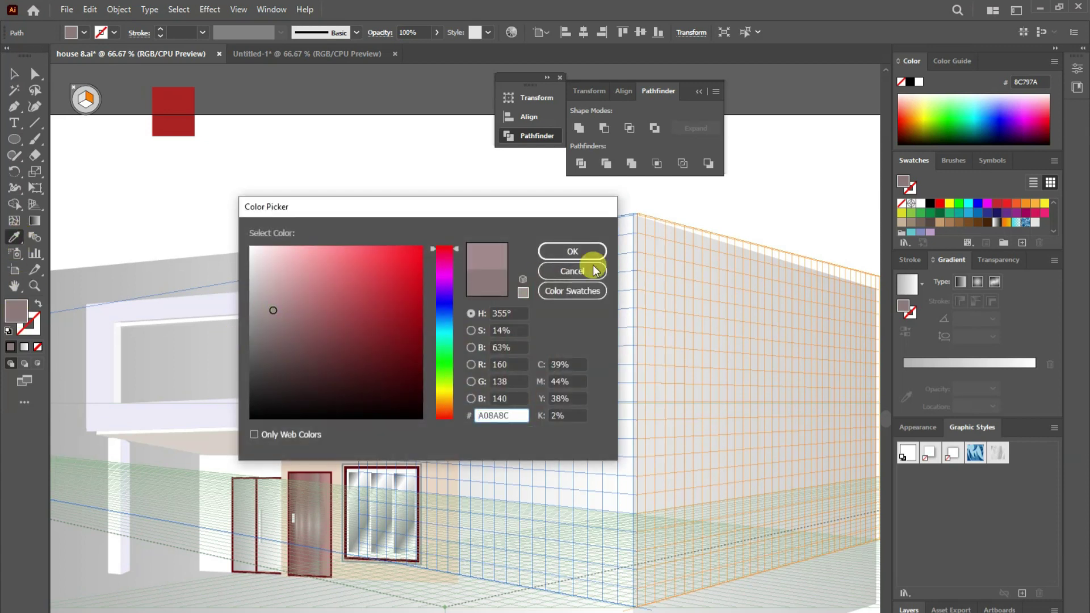
- Give the copied oval a lighter A08A8C fill and adjust its width
left_click(584, 253)
key("a")
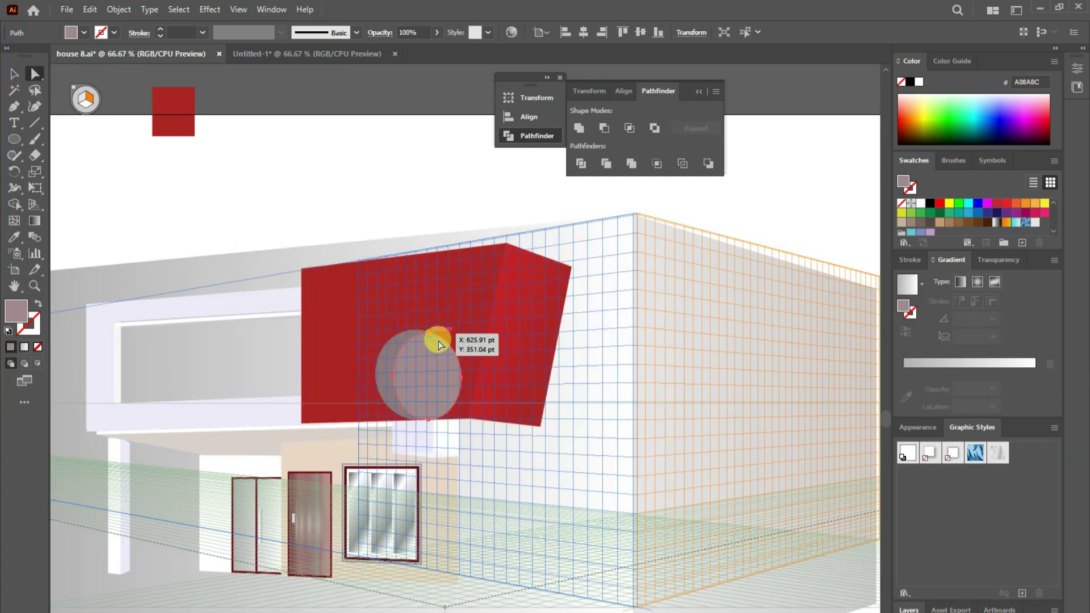
left_click(447, 335)
left_click(15, 73)
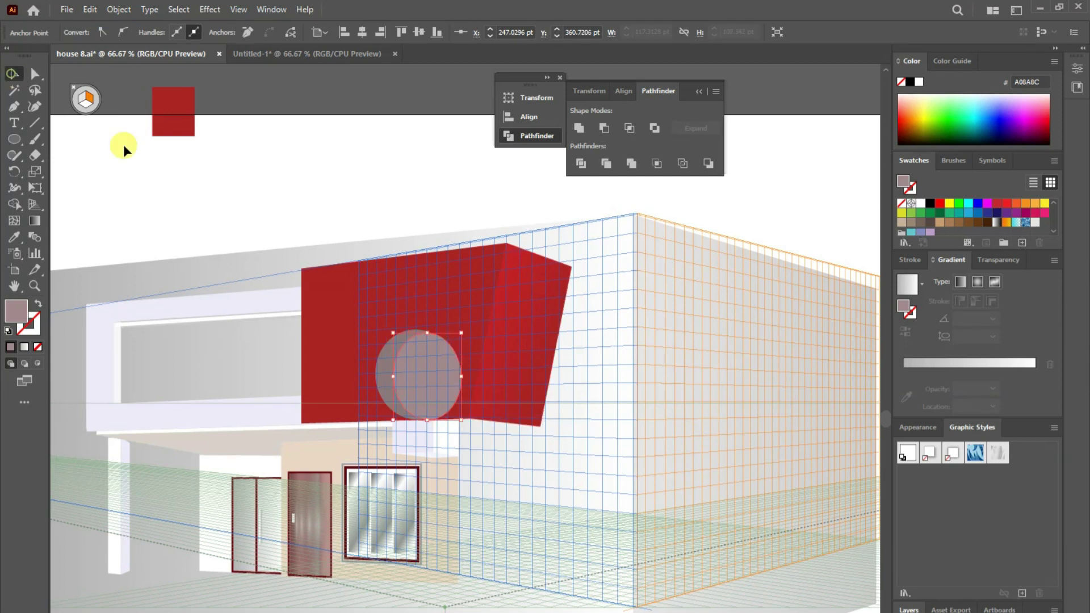
left_click_drag(394, 377, 395, 378)
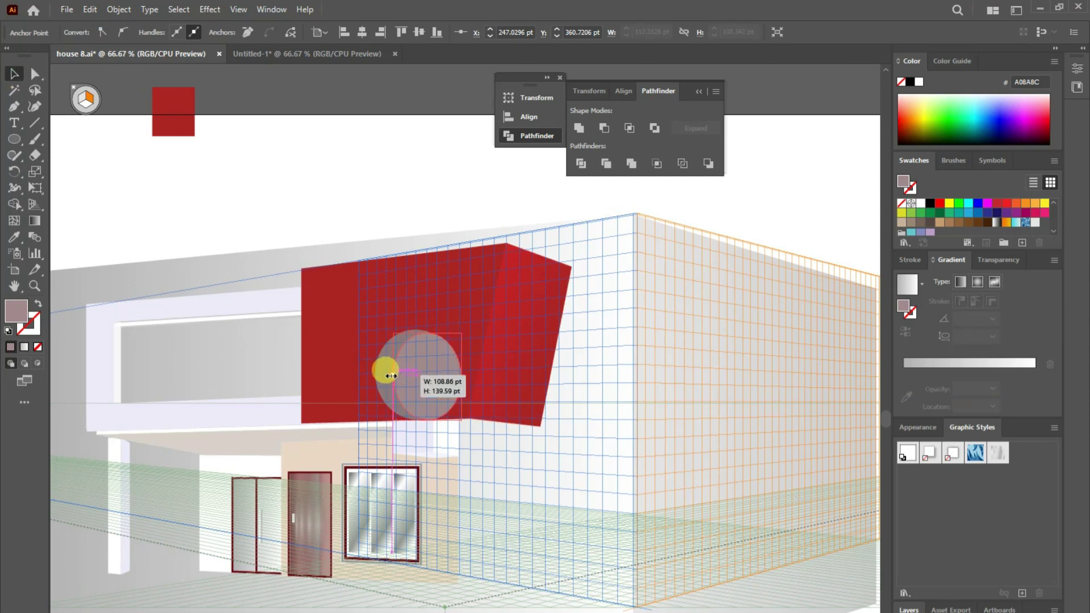
- Reselect the grey circle and copy it
left_click(35, 73)
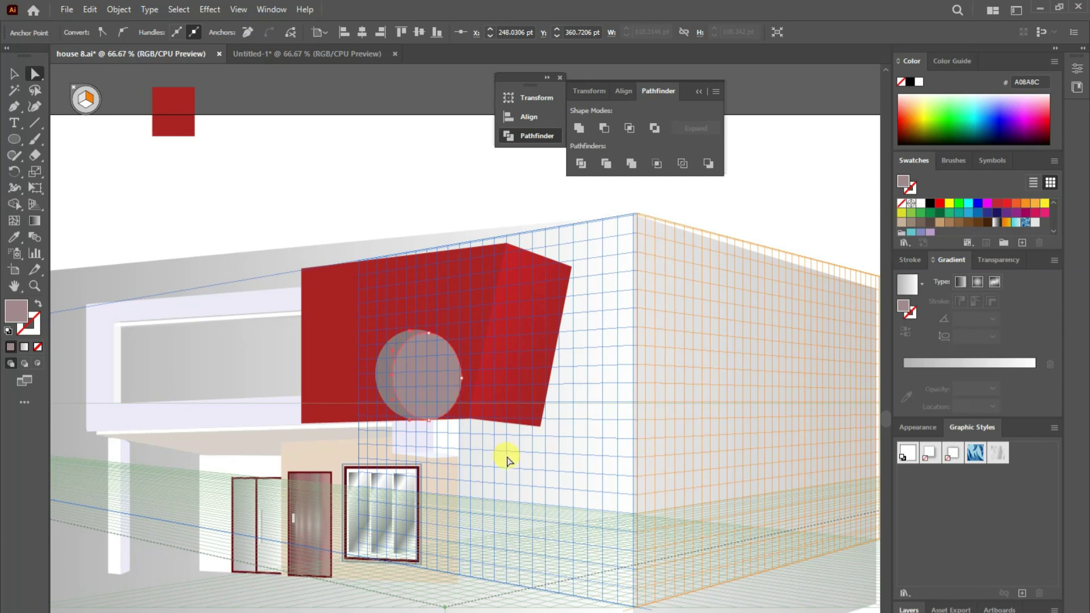
left_click(414, 199)
left_click(380, 353)
left_click(14, 74)
left_click(89, 10)
left_click(121, 79)
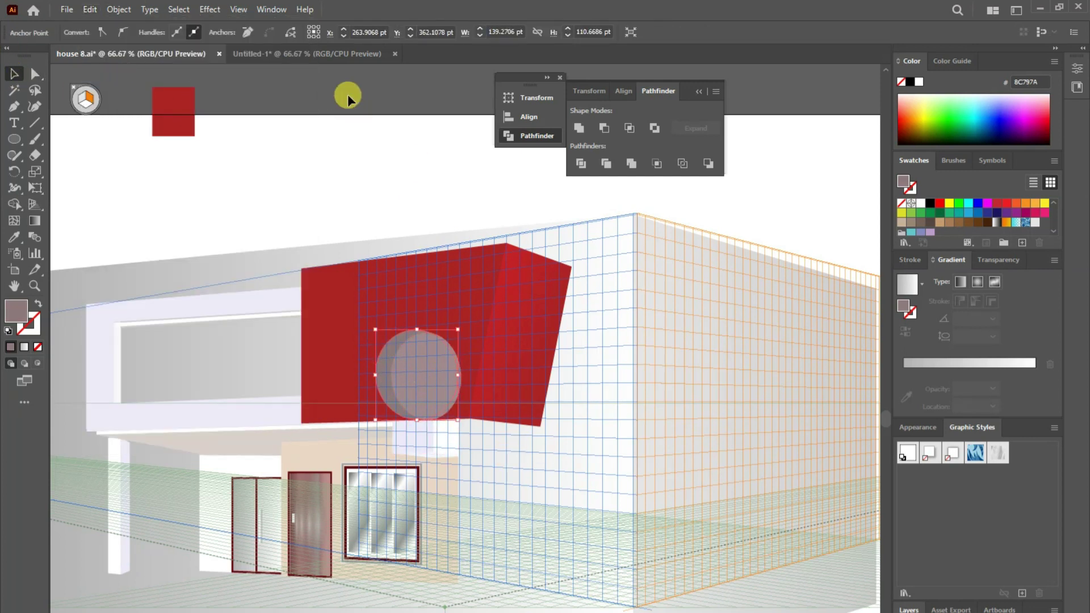
- Cut the front circle from the back with Pathfinder Minus Front and colour the crescent like the wall
left_click_drag(471, 309, 420, 351)
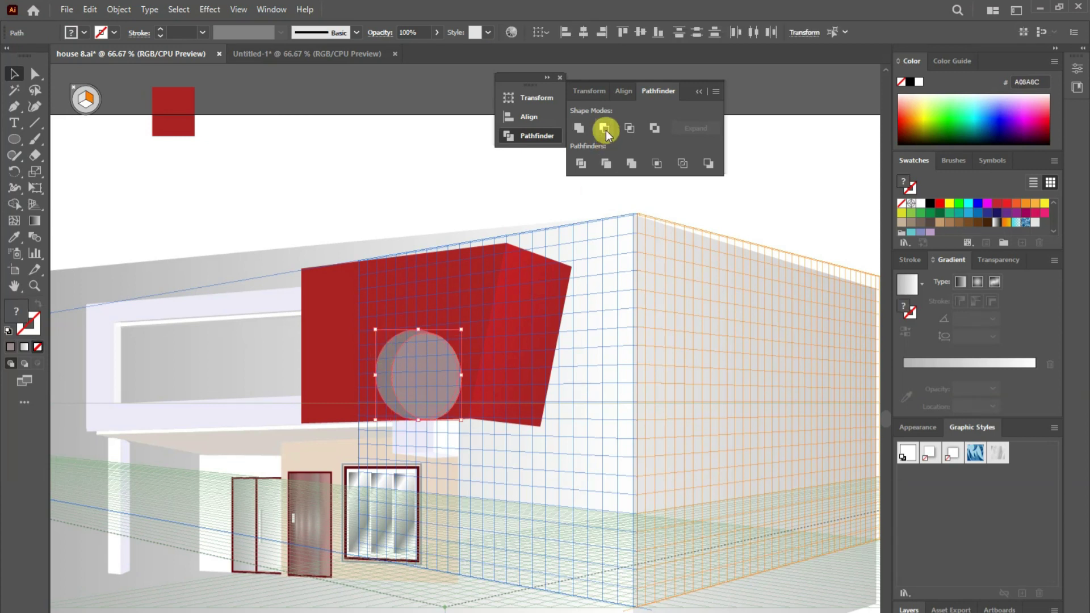
left_click(605, 131)
left_click(14, 236)
left_click(126, 301)
left_click(14, 73)
left_click(89, 9)
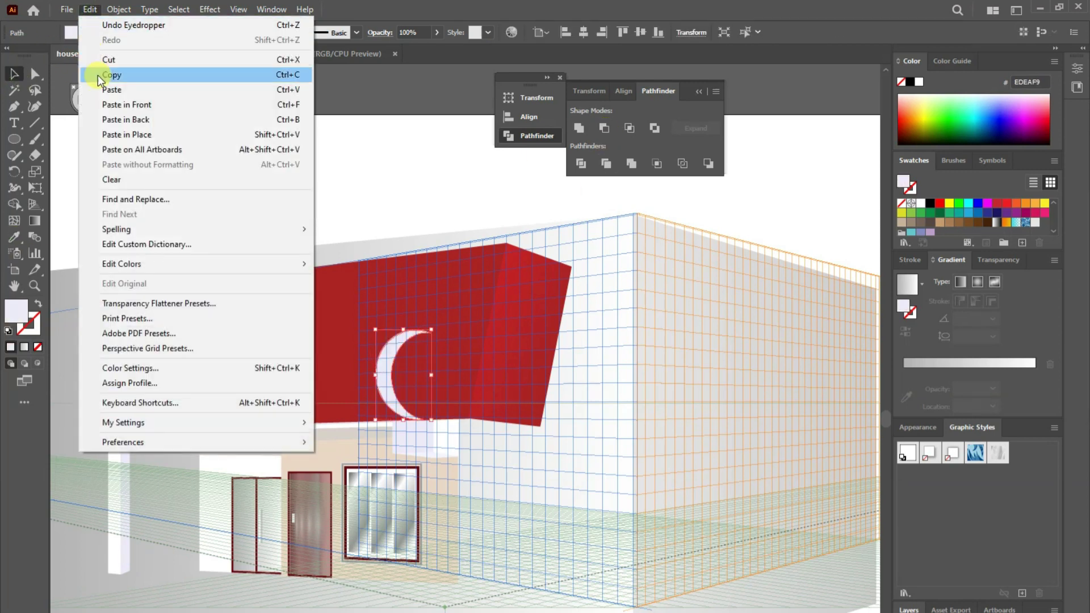
left_click(112, 75)
left_click_drag(418, 353, 448, 366)
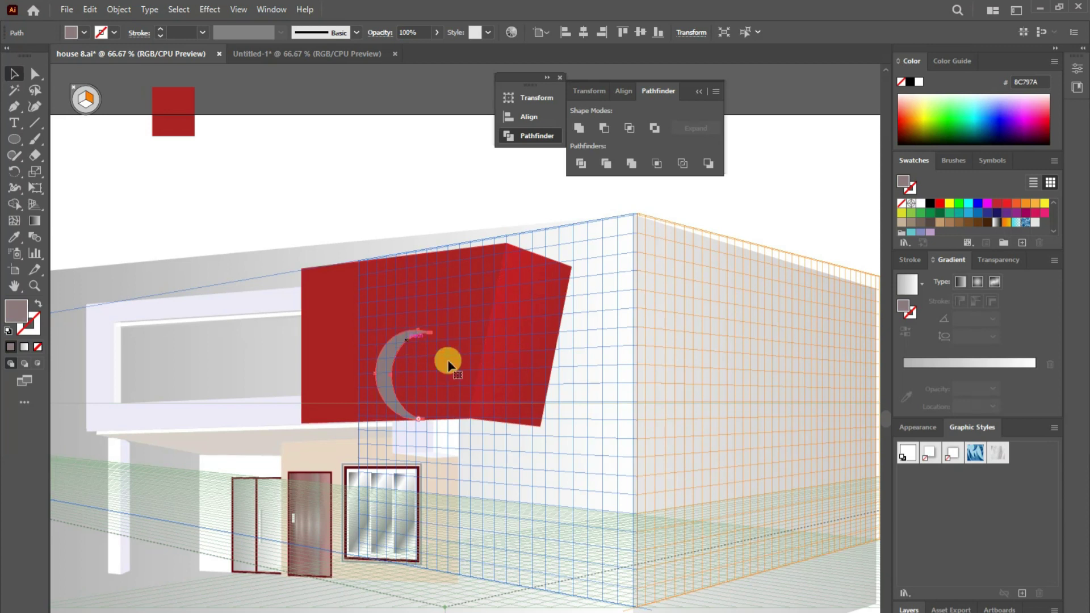
- Undo the crescent cut, retry Minus Front on both circles, and undo it again
left_click(389, 340)
left_click(90, 9)
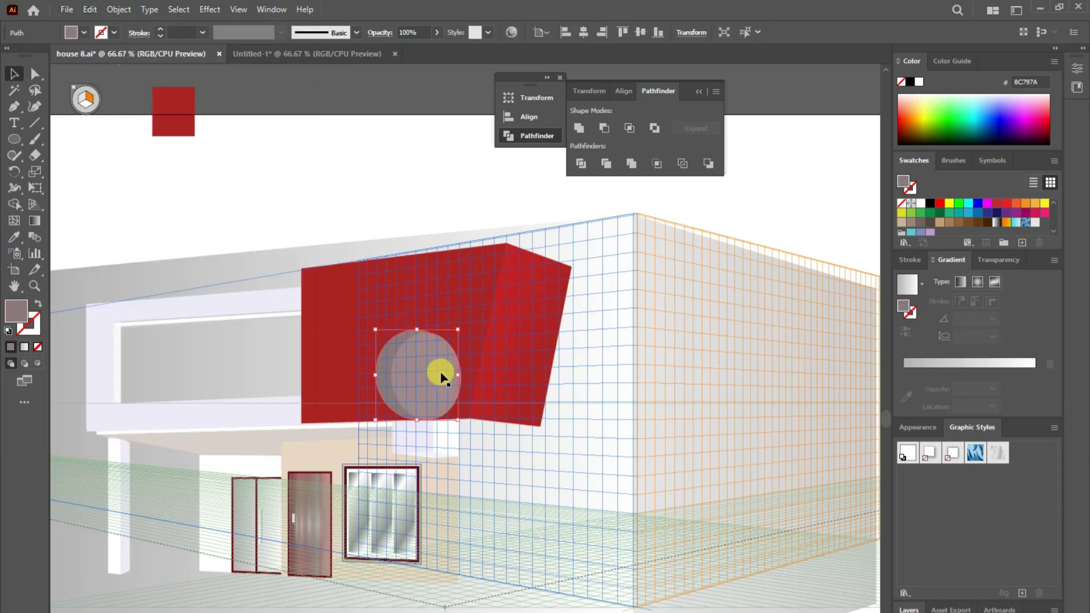
double_click(442, 376)
left_click(279, 92)
left_click(389, 359)
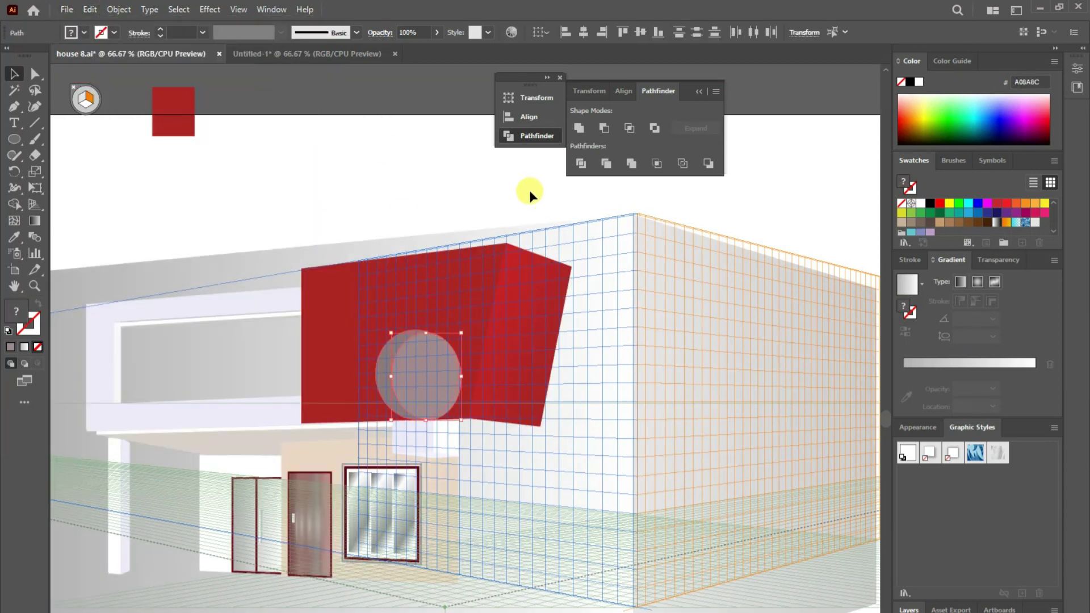
left_click(604, 128)
left_click(91, 10)
left_click(114, 22)
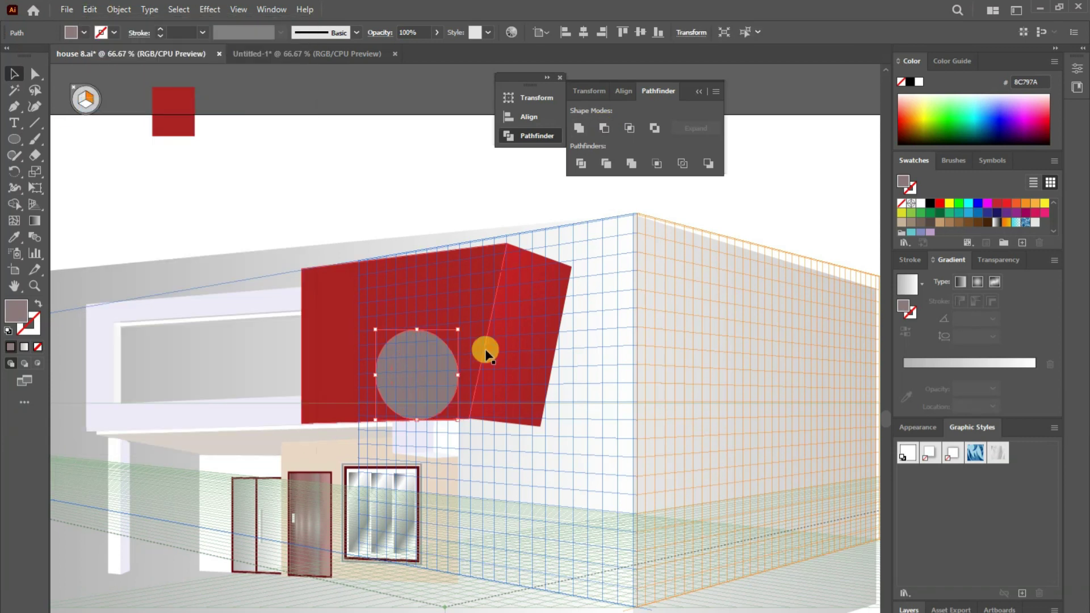
- Nudge the grey circle with the arrow keys so a thin light crescent shows on the left
right_click(379, 377)
key("Escape")
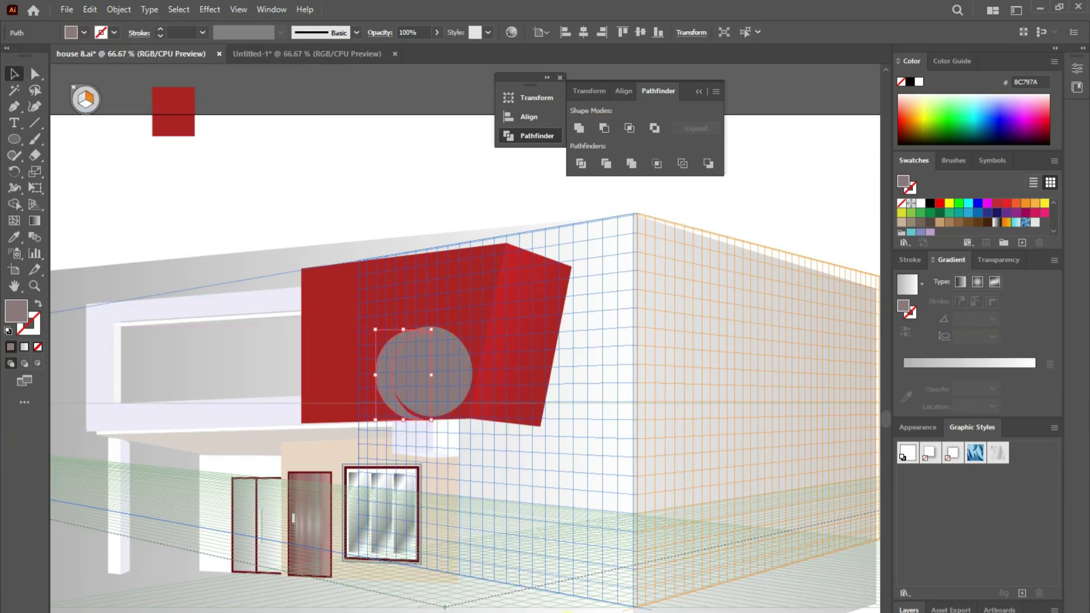
key("ctrl+shift+z")
key("Left")
key("Left")
key("Left")
key("Left")
key("Left")
key("Left")
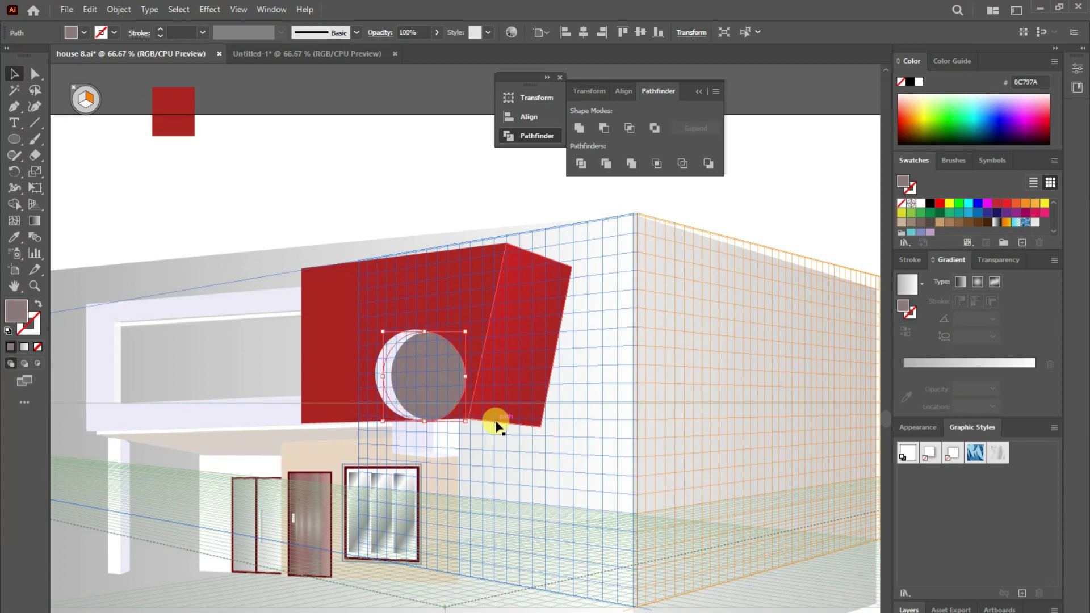
left_click(496, 425)
left_click(419, 390)
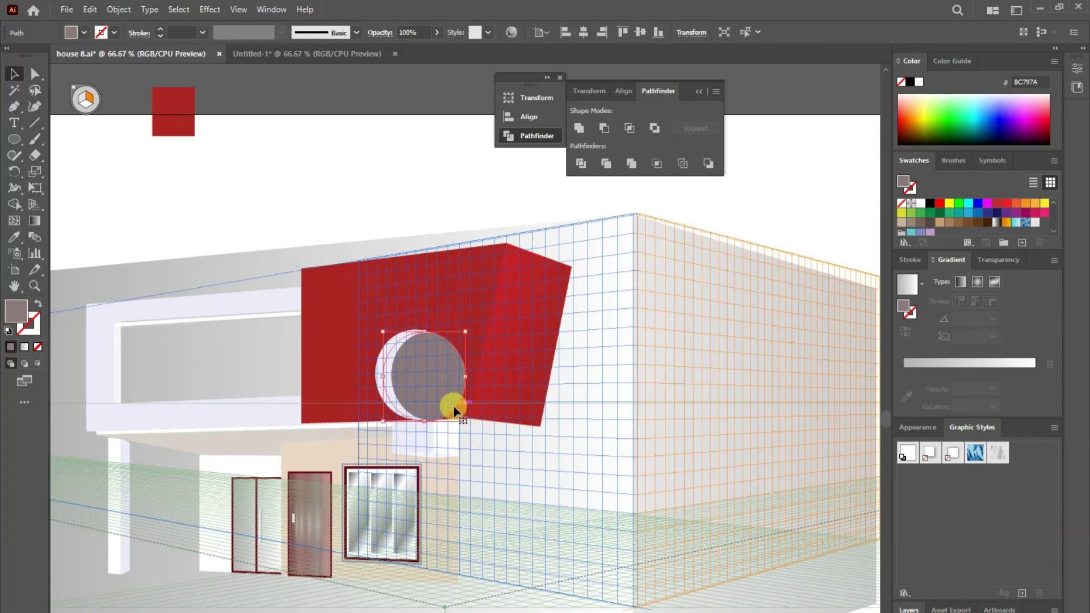
left_click(381, 211)
left_click(437, 359)
left_click(331, 93)
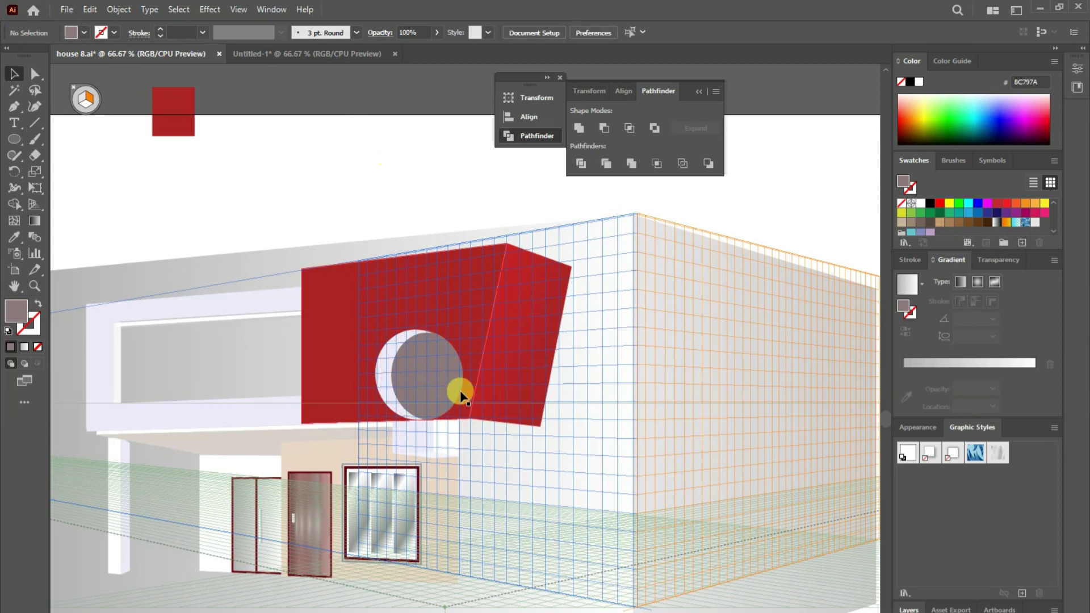
- Eyedropper the light wall colour onto the circle as a stroke with 5 pt weight
left_click(454, 386)
left_click(90, 9)
left_click(401, 245)
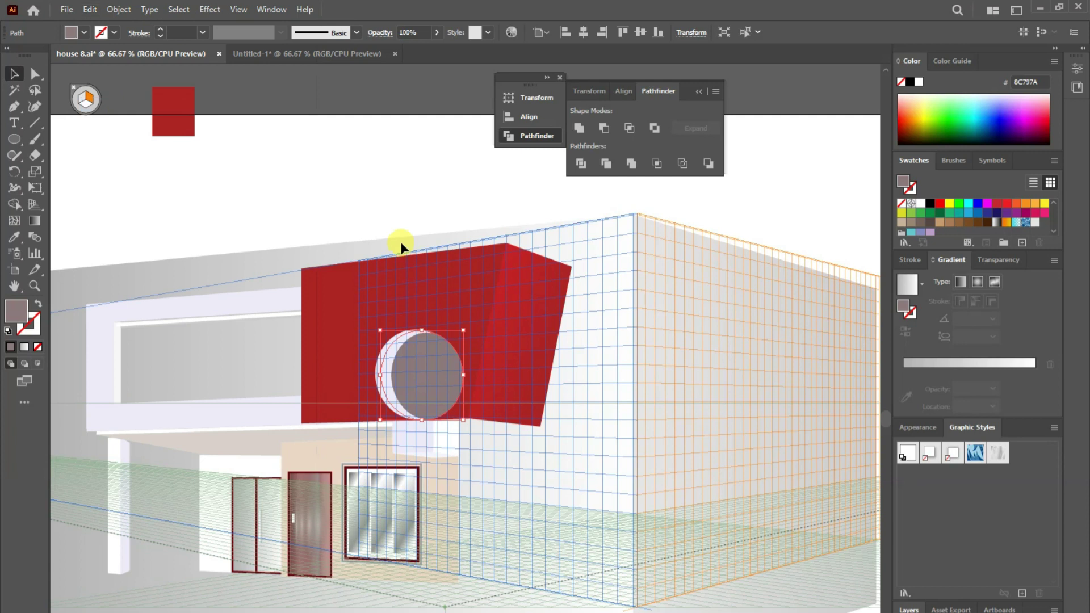
left_click(14, 237)
left_click(122, 299)
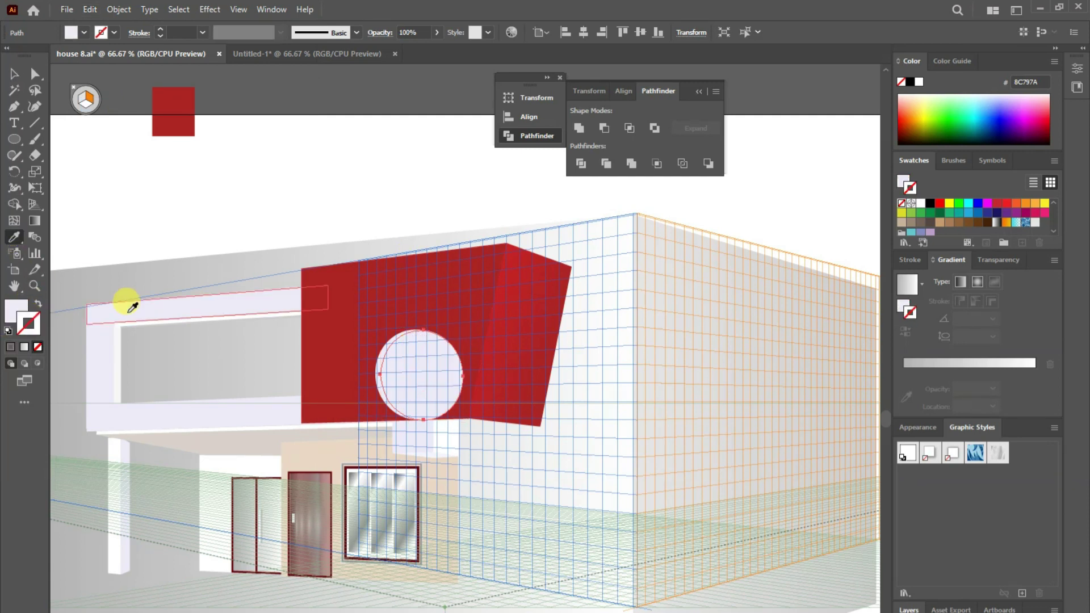
left_click(81, 181)
left_click(202, 32)
left_click(222, 142)
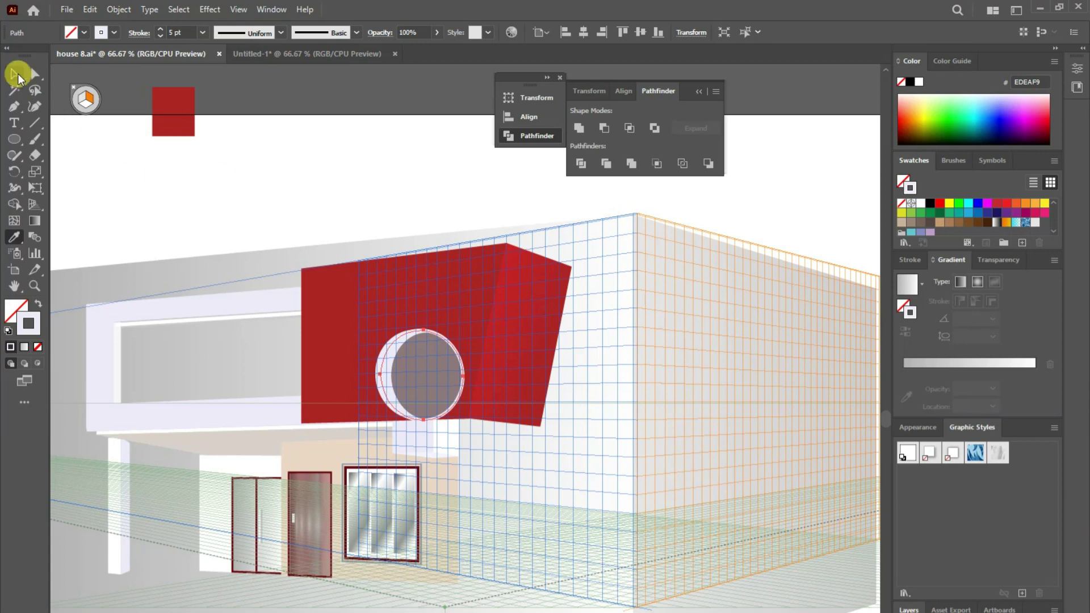
- Reapply the wall colour, swap fill and stroke with Shift+X so the ring has no fill, then deselect
left_click(120, 323)
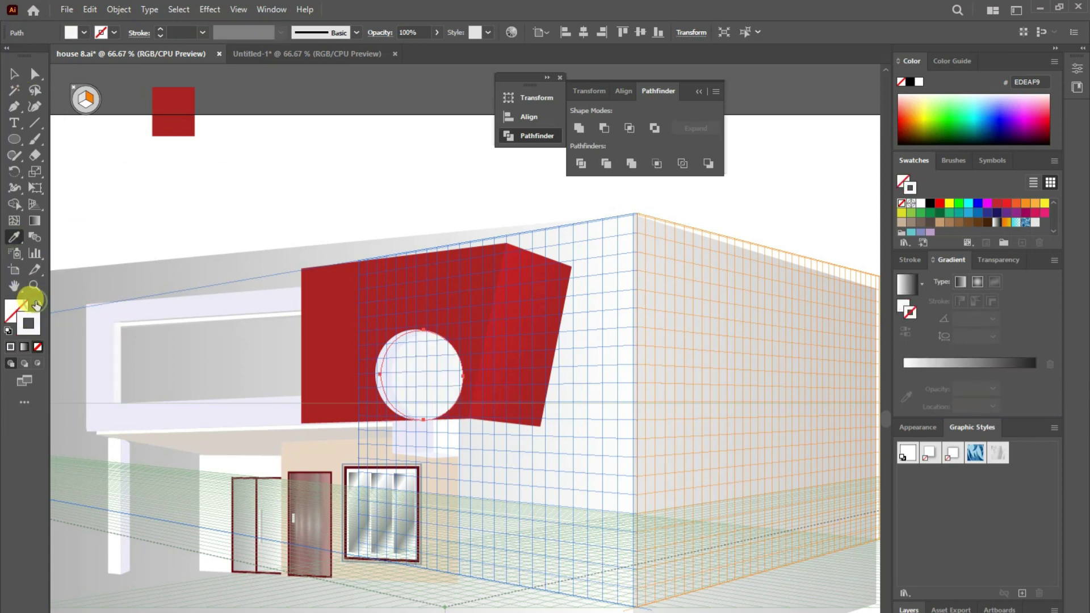
left_click(35, 305)
left_click(202, 33)
left_click(210, 152)
key("v")
left_click(230, 85)
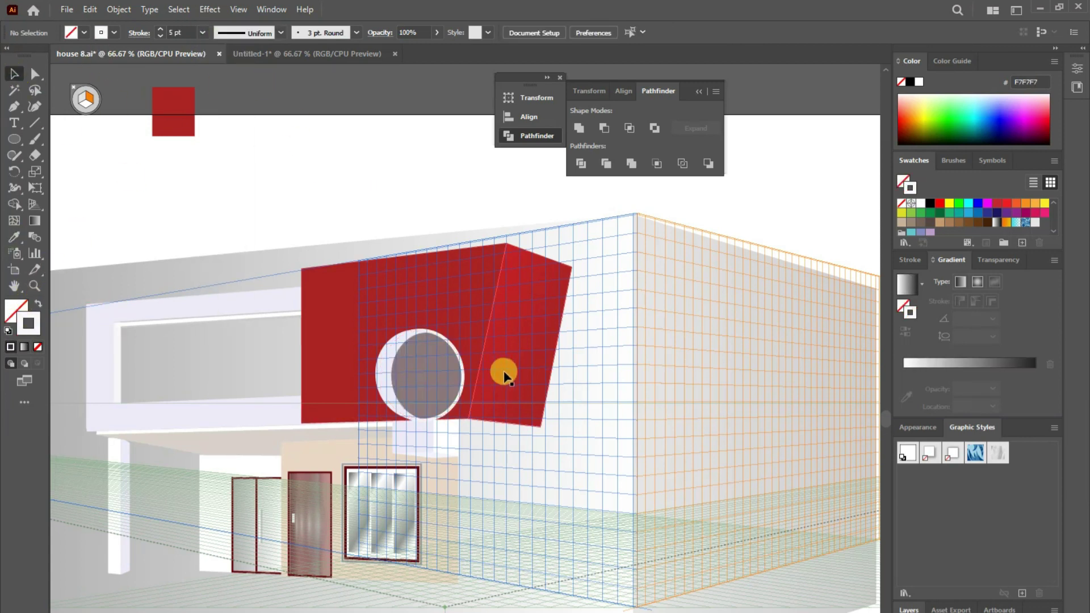
- Trace a closed Pen path with smooth anchors around the porthole circle
key("p")
left_click(424, 330)
left_click_drag(423, 420, 444, 429)
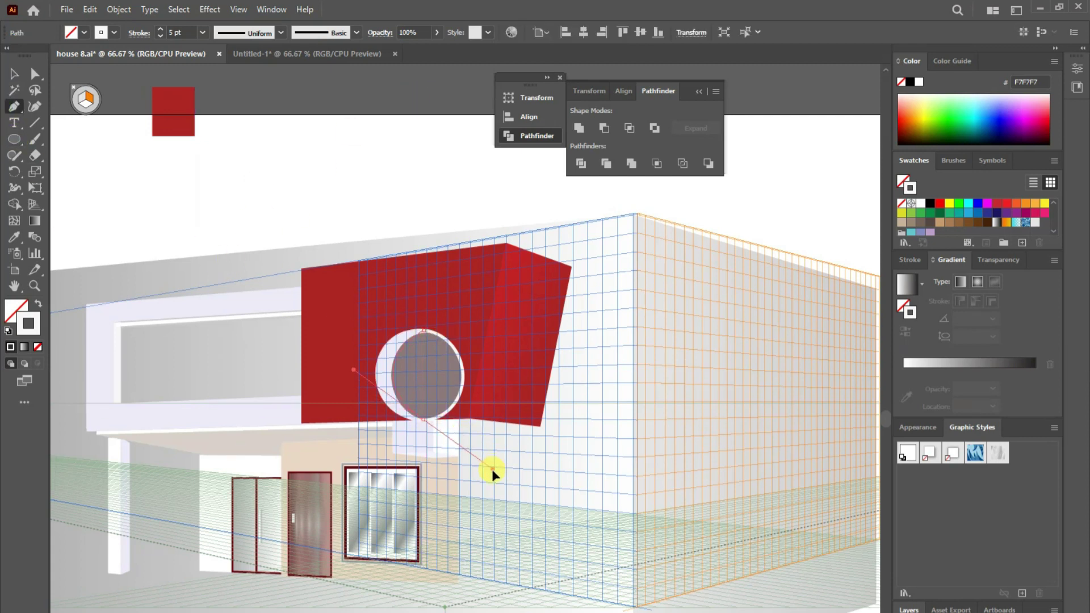
mouse_move(391, 386)
left_mouse_down()
mouse_move(399, 423)
mouse_move(430, 413)
mouse_move(440, 426)
left_mouse_up()
left_click(425, 423)
left_click_drag(462, 384, 477, 329)
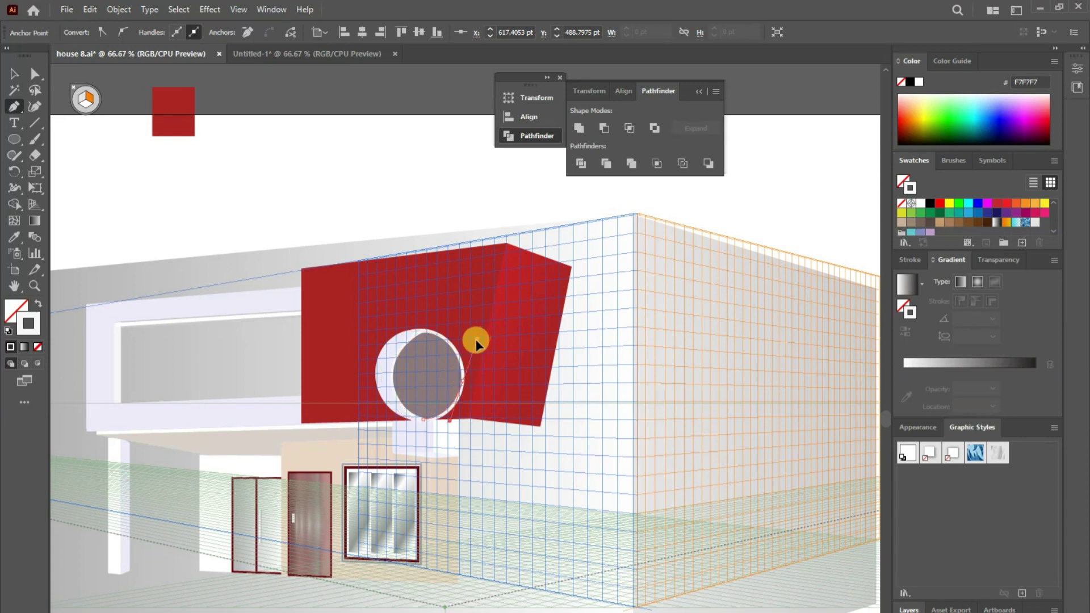
left_click(426, 332)
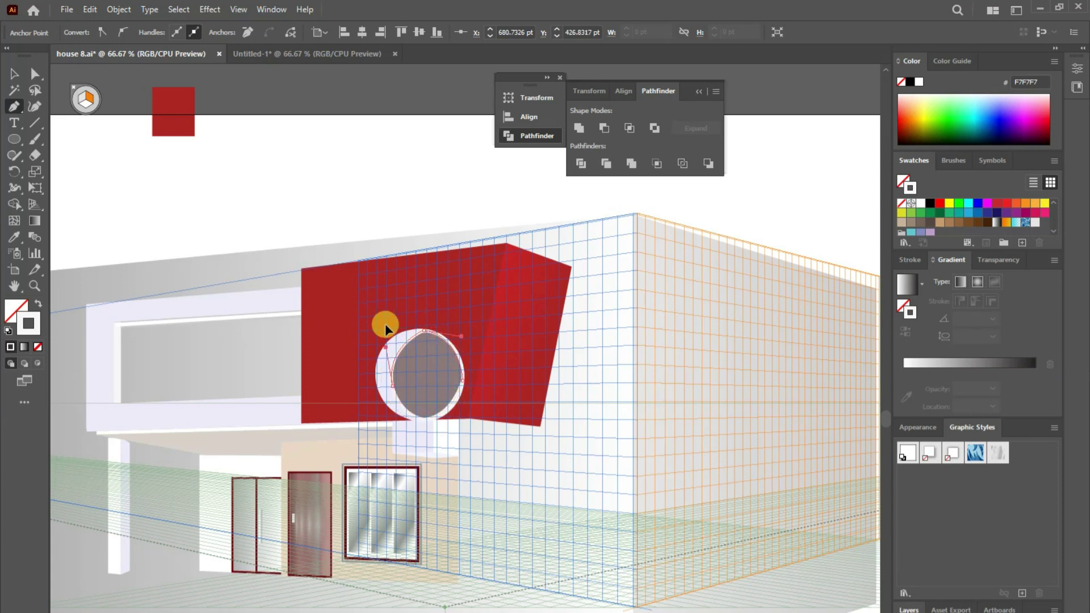
- Round the traced path's corners and give it a brownish 7A5C5F stroke
left_click(34, 73)
left_click(425, 344)
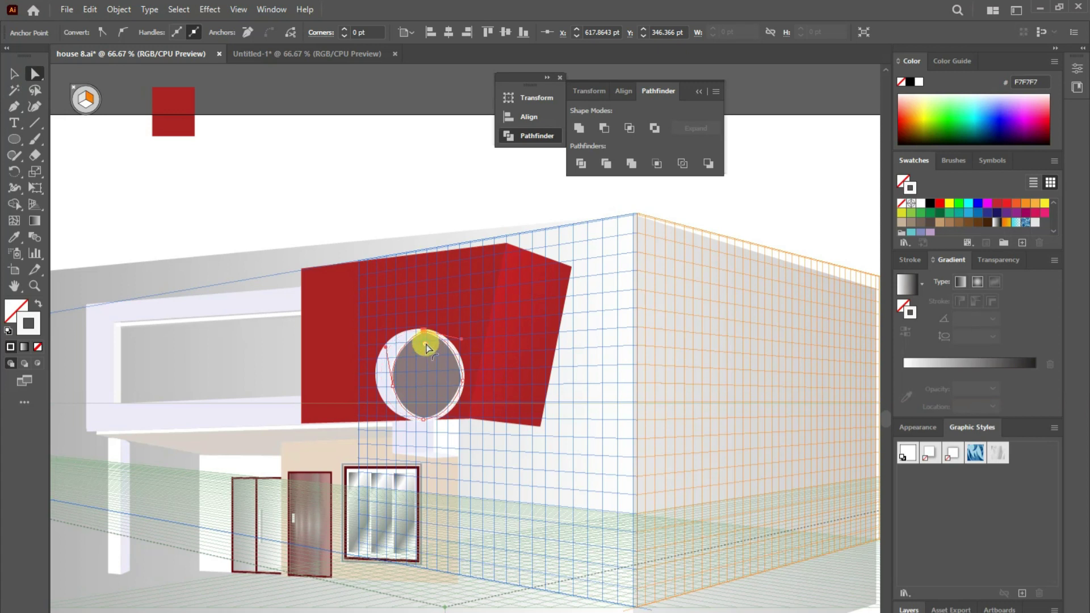
left_click(417, 357)
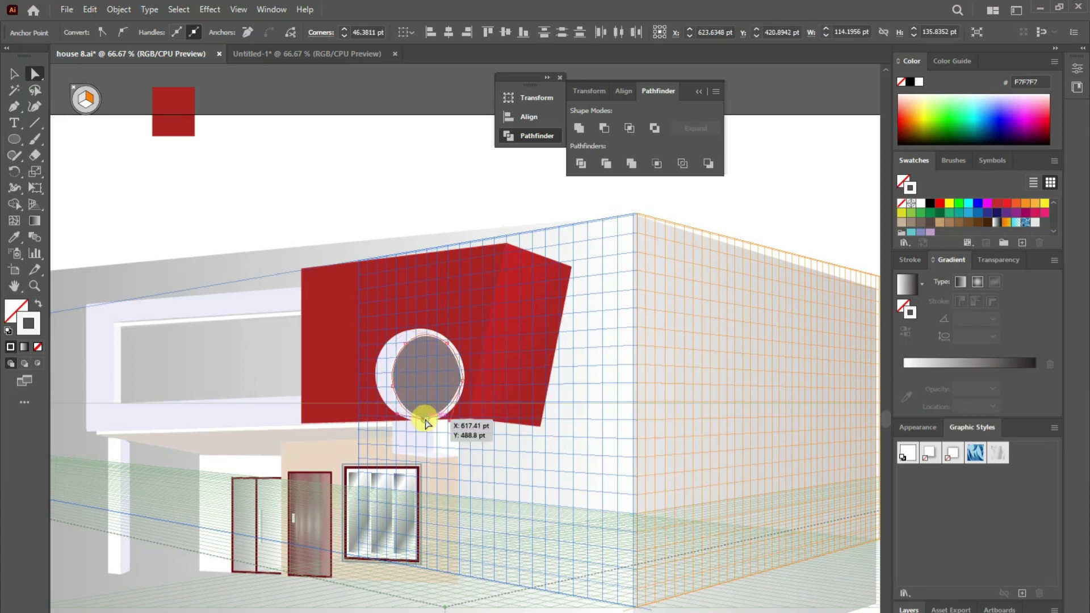
left_click(459, 378)
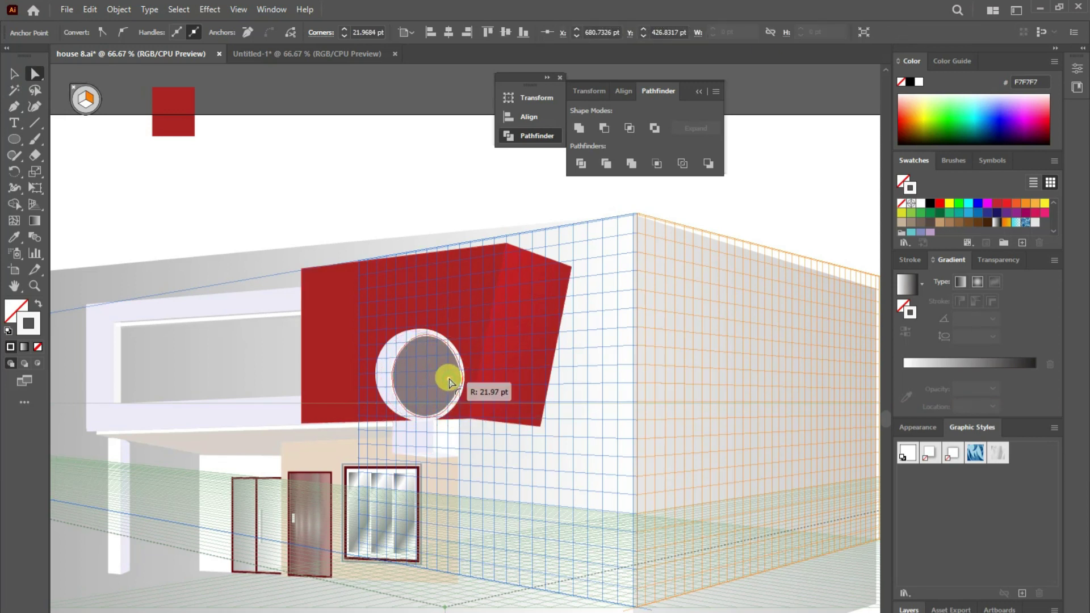
left_click(443, 380)
double_click(28, 318)
left_click(292, 365)
left_click(574, 248)
- Shift the grey circle slightly left and select the 5 pt ring
left_click(14, 74)
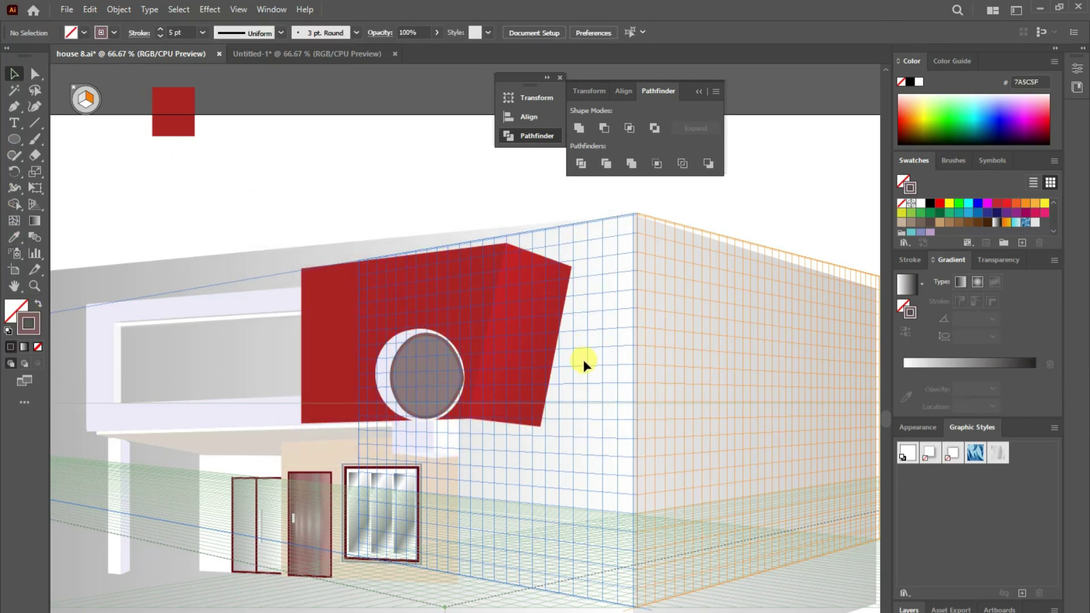
left_click(609, 383)
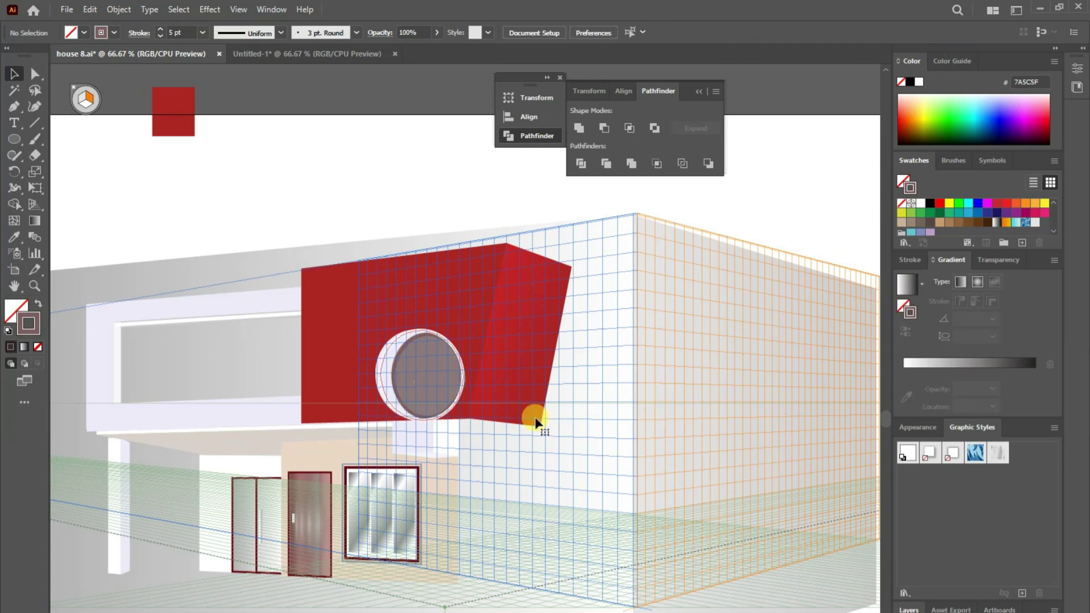
key("ctrl+z")
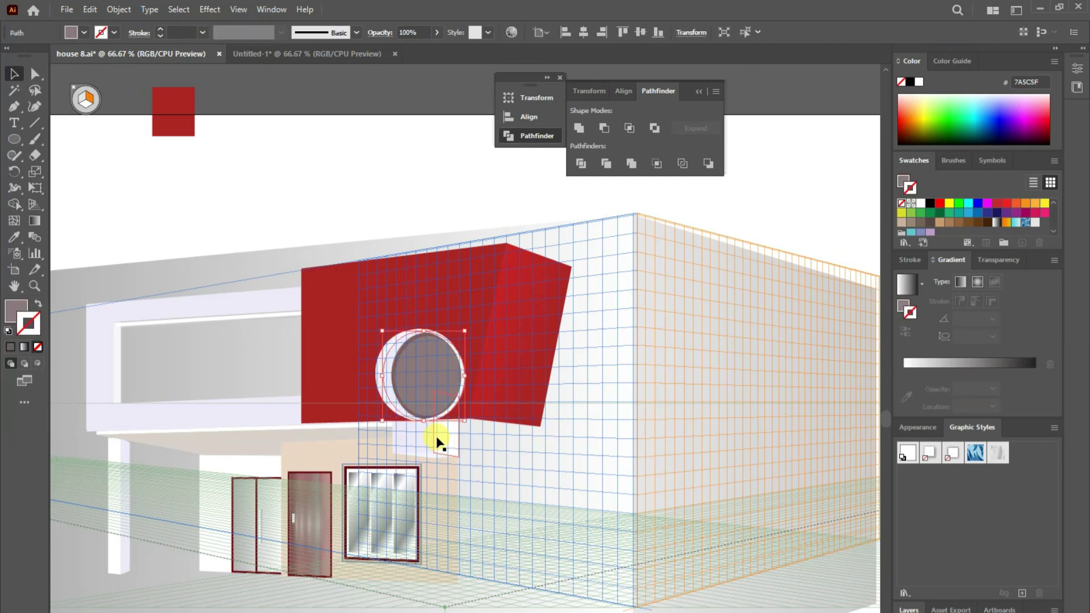
key("Left")
key("Left")
left_click(419, 337)
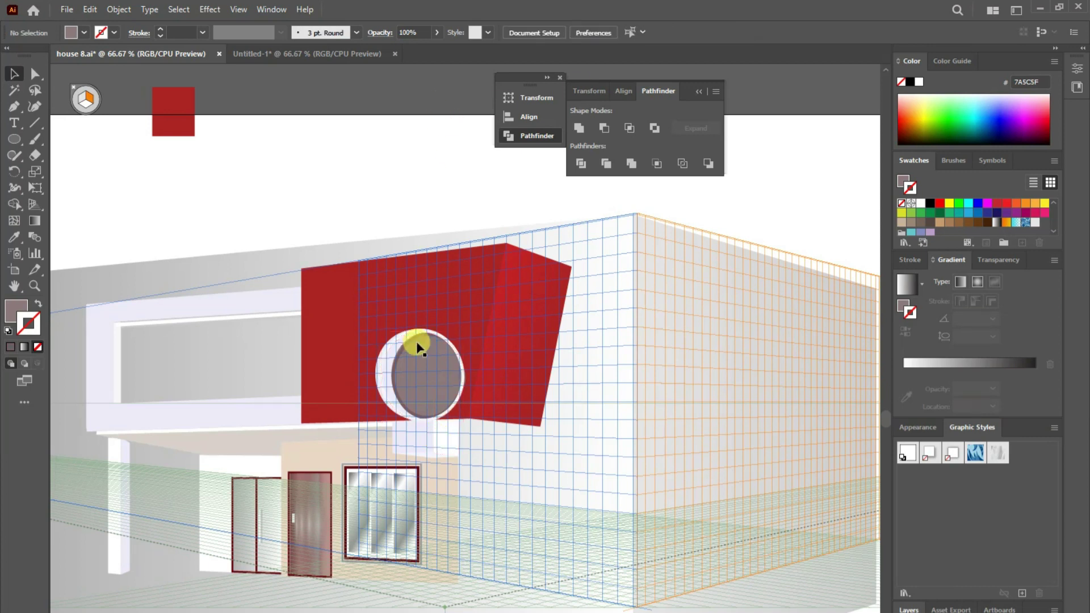
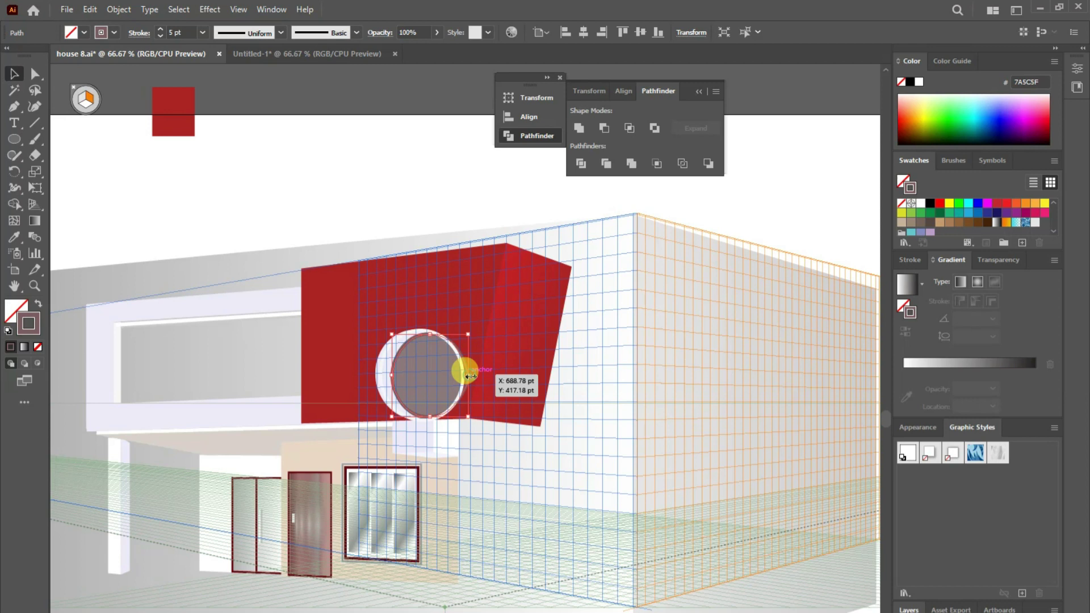
- Adjust an anchor point on the round window circle's edge
left_click(39, 72)
left_click(462, 376)
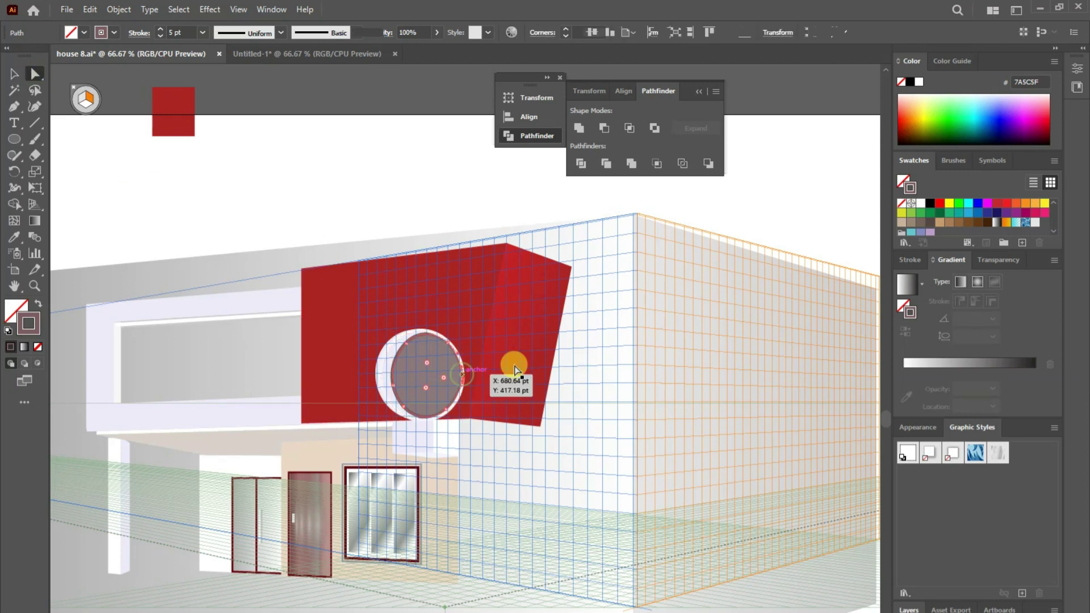
mouse_move(445, 413)
left_mouse_down()
mouse_move(540, 433)
mouse_move(554, 426)
left_mouse_up()
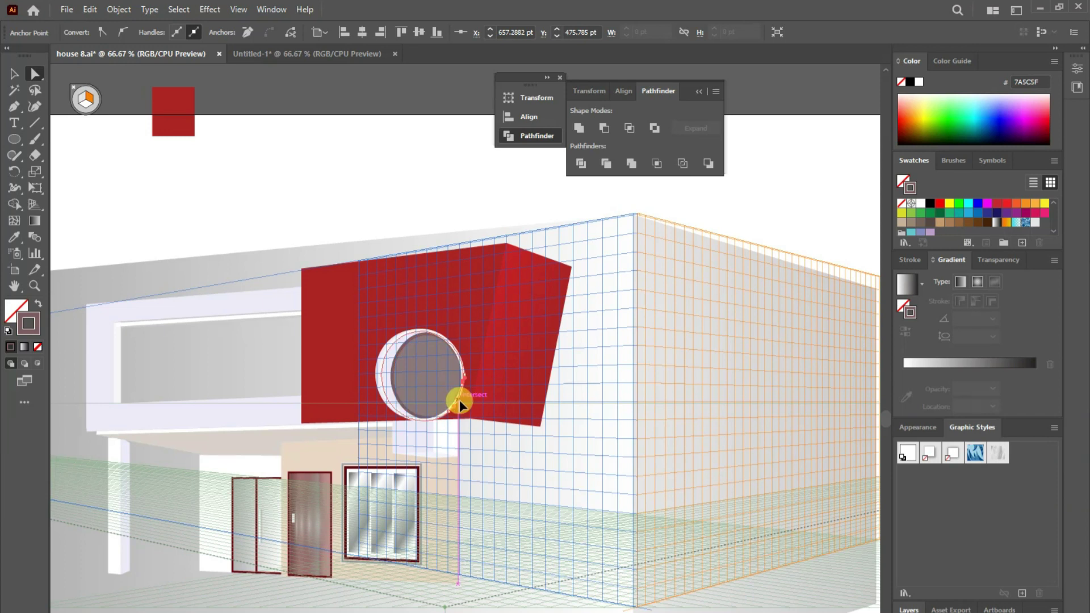
left_click(448, 346)
- Fill the round window circle navy (#030360)
left_click(14, 73)
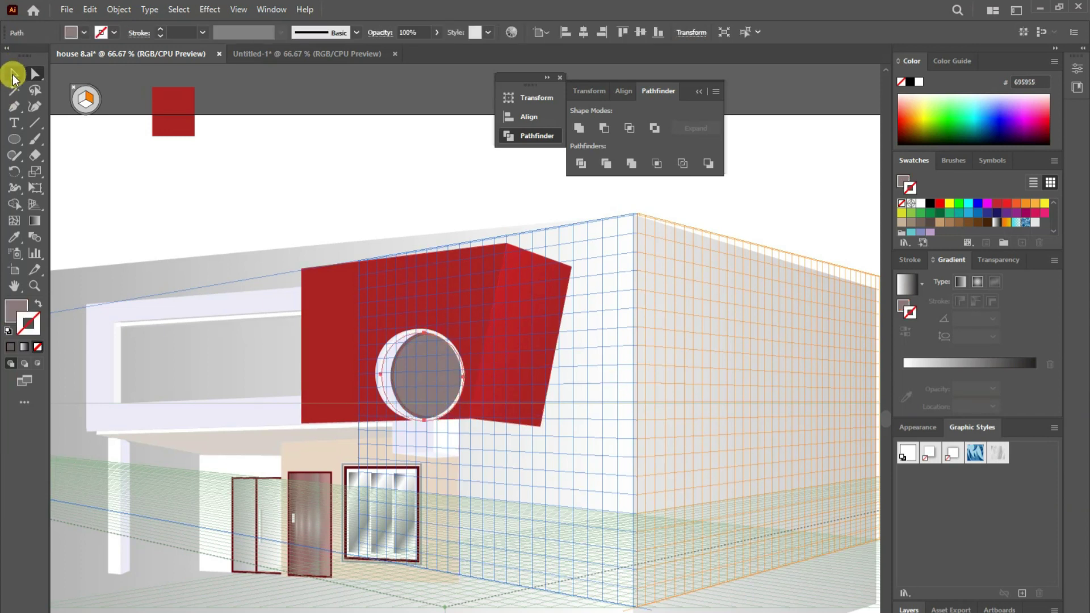
double_click(16, 310)
type("777789")
left_click(417, 359)
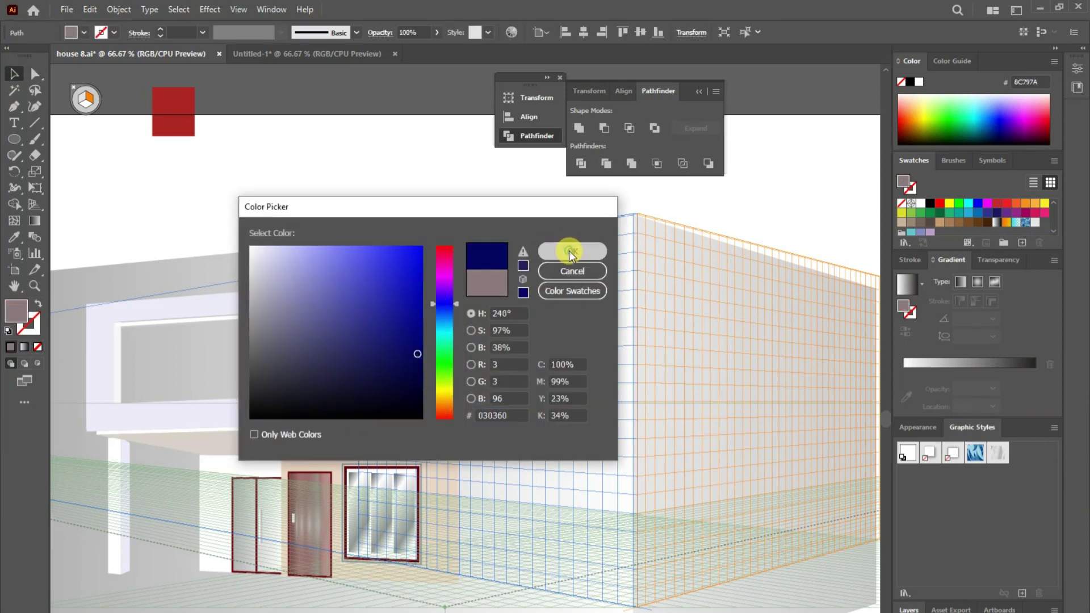
left_click(570, 250)
- Paste a copy of the circle in front and apply the fifth Graphic Style's grey glass gradient
left_click(90, 9)
left_click(122, 73)
left_click(89, 9)
left_click(135, 107)
left_click(997, 452)
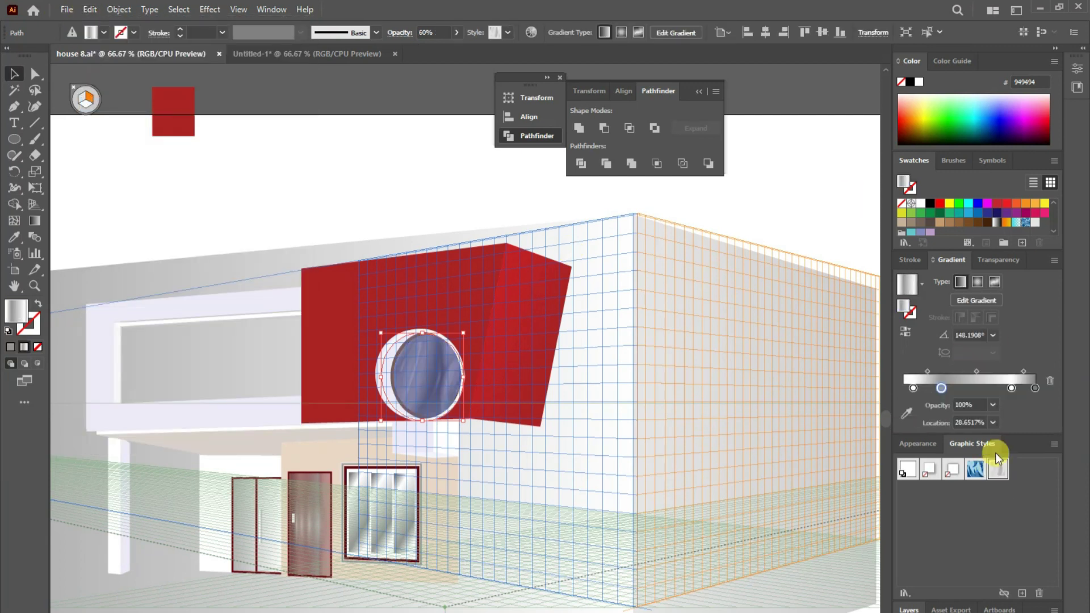
left_click(227, 82)
- Hide the perspective grid and draw vertical, horizontal and two diagonal spoke lines across the window
left_click(35, 203)
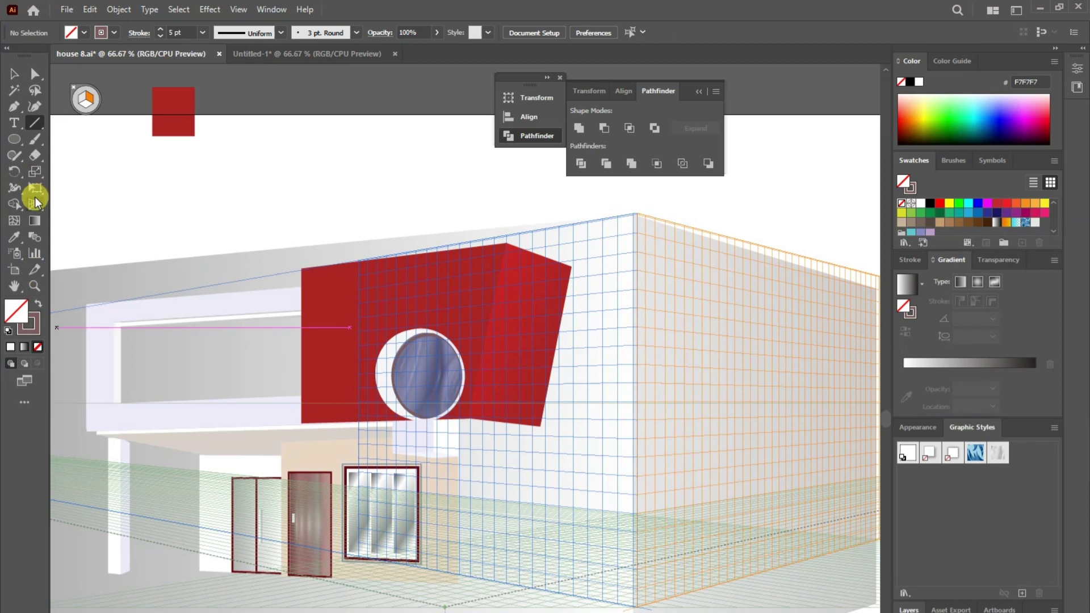
left_click(73, 90)
left_click(34, 123)
left_click(29, 323)
left_click_drag(425, 339, 427, 418)
left_click_drag(391, 374, 465, 375)
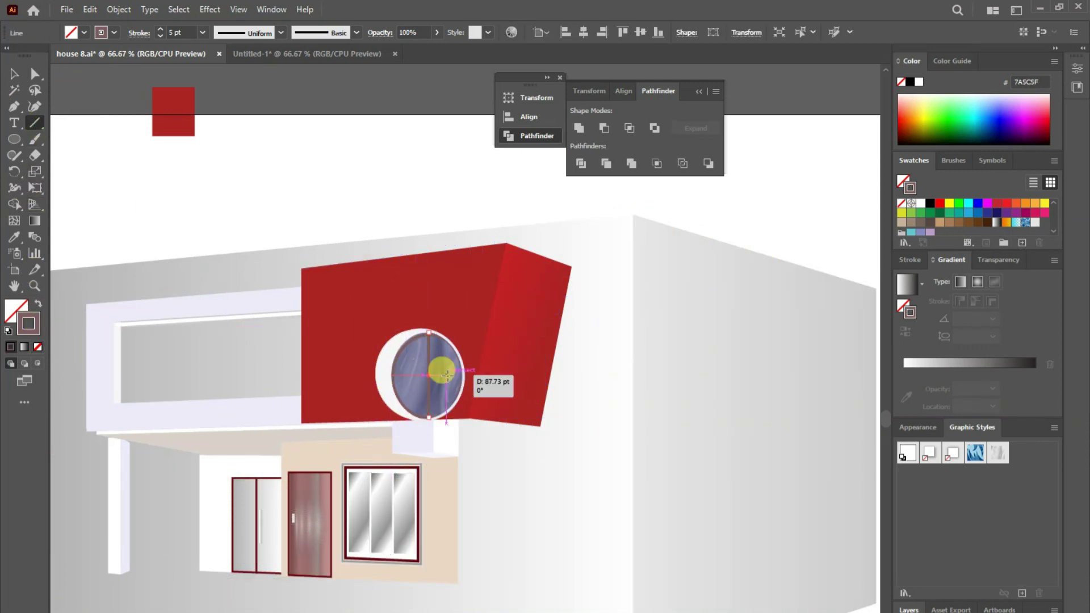
left_click_drag(400, 348, 455, 403)
left_click_drag(454, 346, 400, 402)
- Undo the last change and inspect the round window's context options
left_click(14, 74)
left_click(327, 97)
key("ctrl+z")
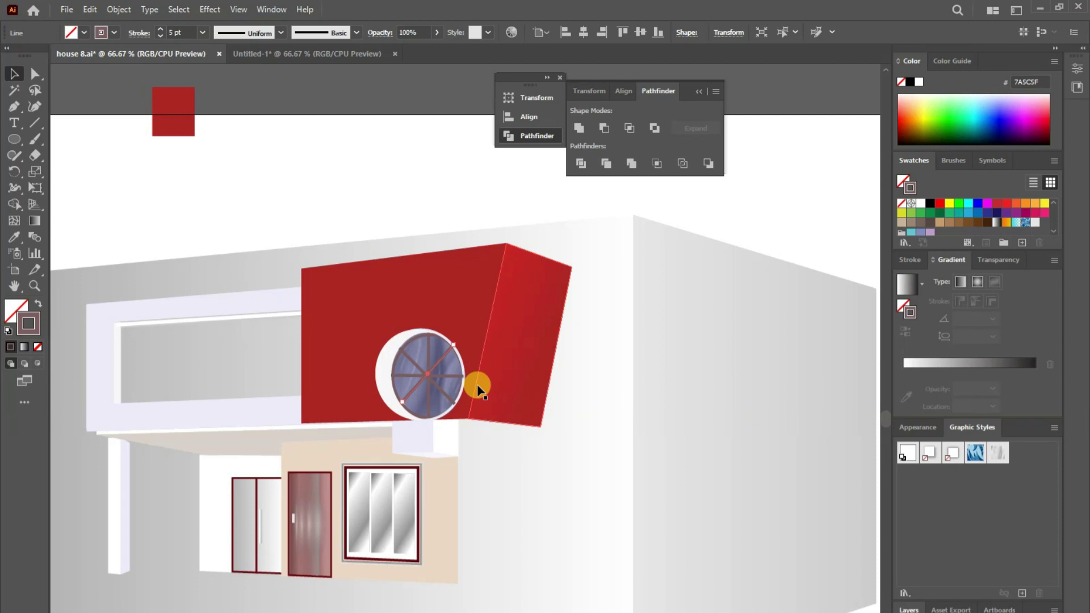
left_click(384, 77)
key("a")
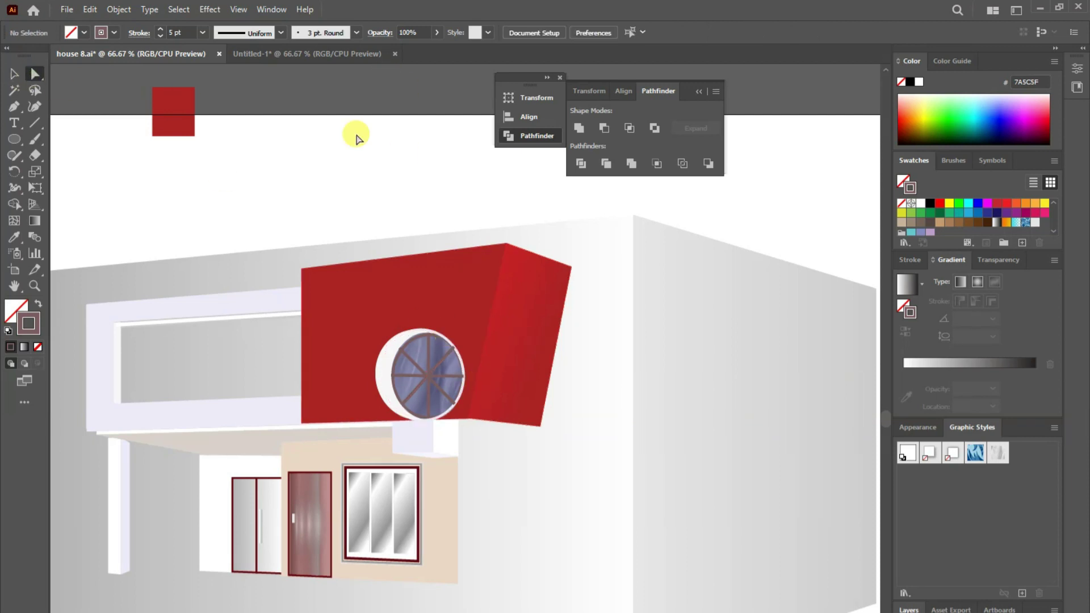
left_click(458, 396)
right_click(459, 396)
key("Escape")
right_click(379, 348)
key("Escape")
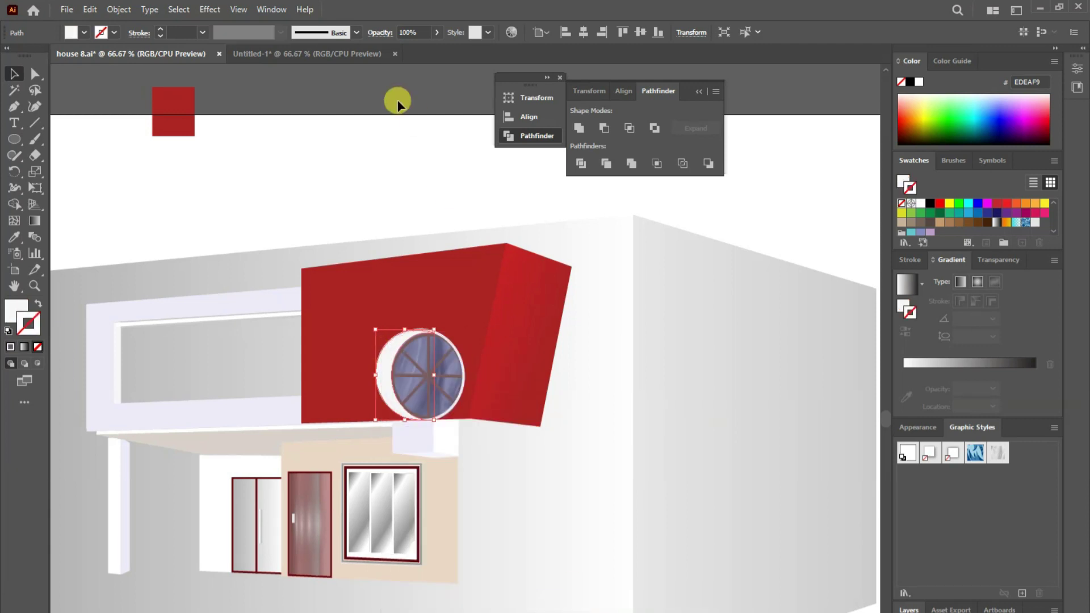
left_click(394, 97)
- Fill the white rim crescent light grey (#CEC8C9)
left_click(384, 387)
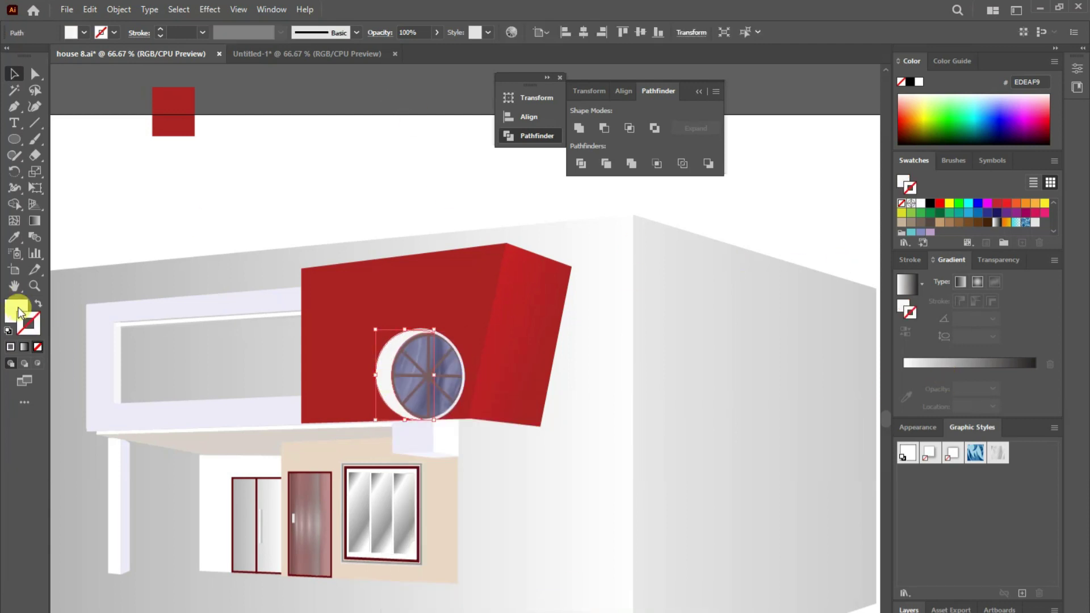
double_click(16, 311)
left_click(254, 279)
left_click(560, 253)
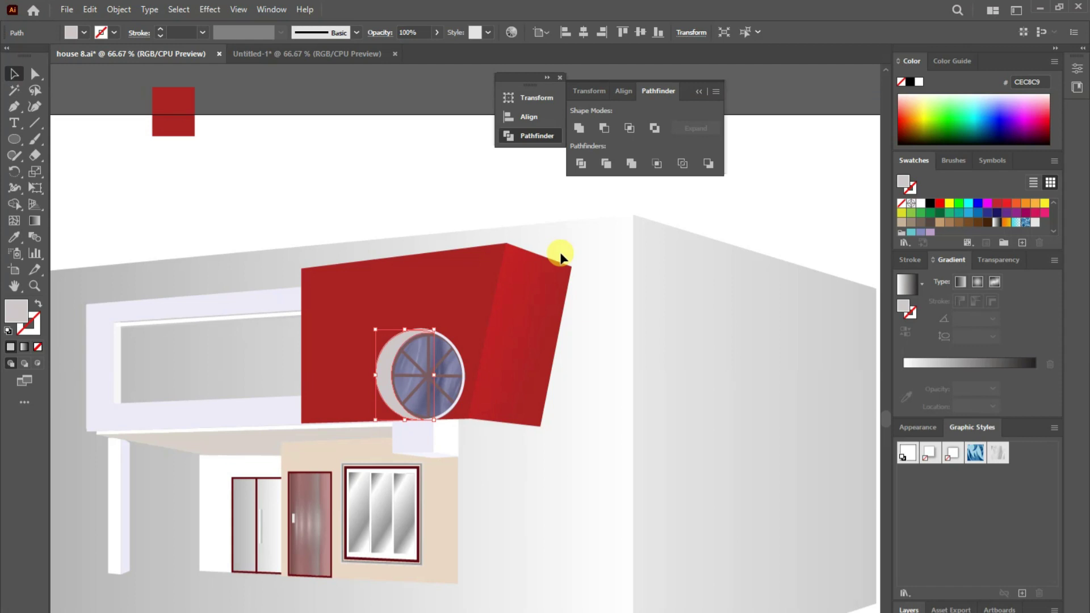
left_click(83, 85)
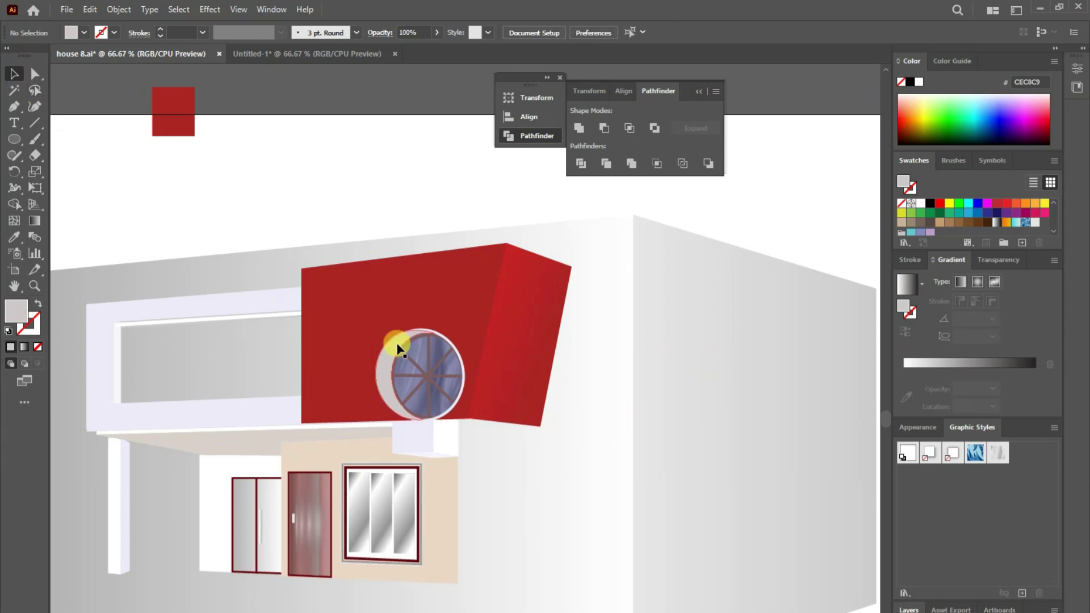
left_click(379, 363)
- Select the inner navy window pane and resize it
right_click(373, 376)
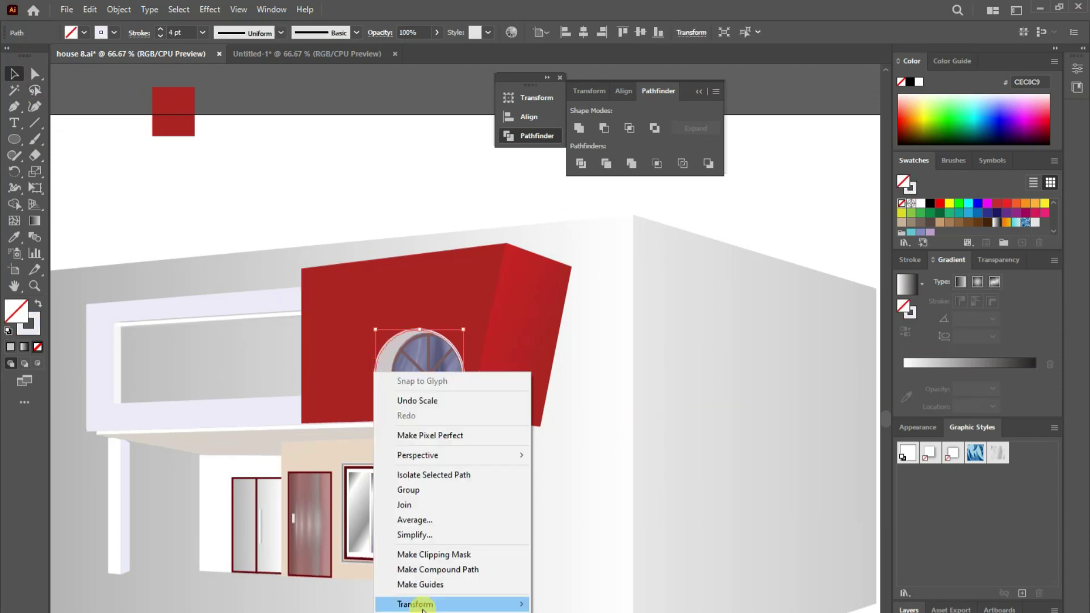
key("ctrl+shift+a")
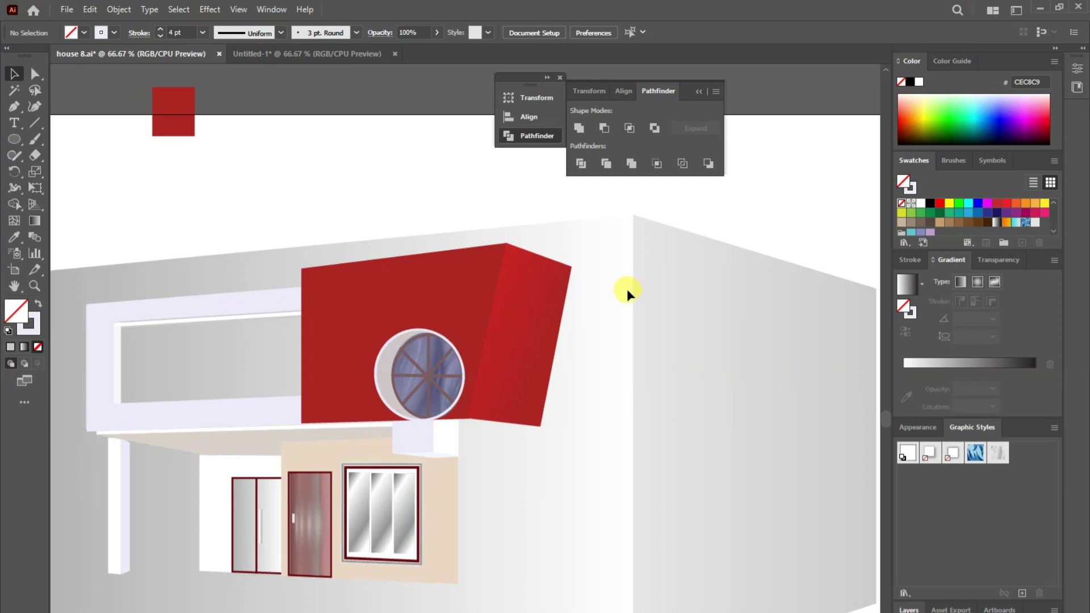
left_click(449, 346)
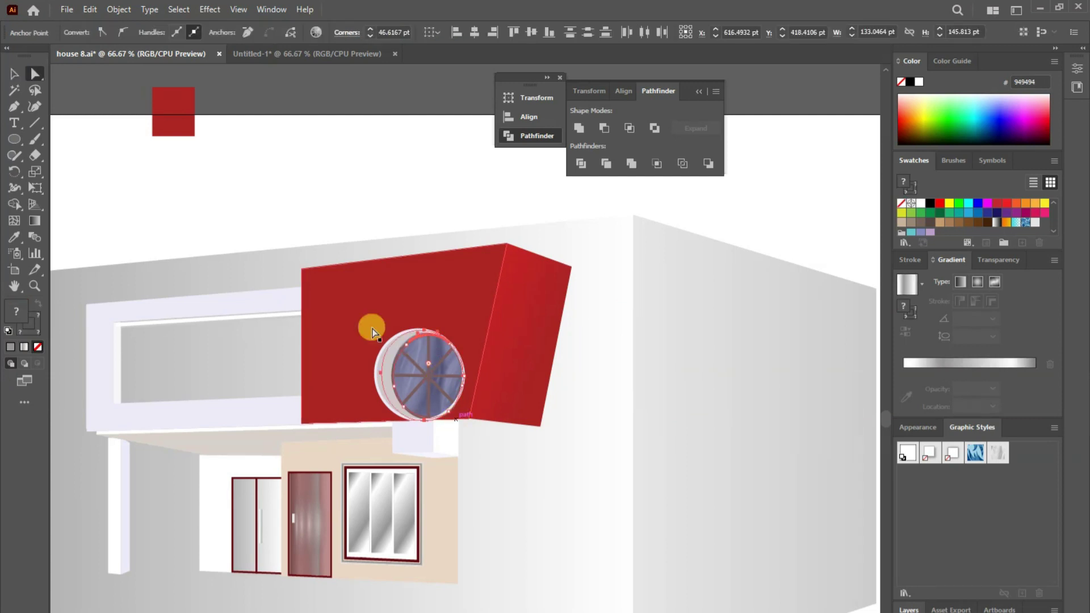
left_click(408, 370)
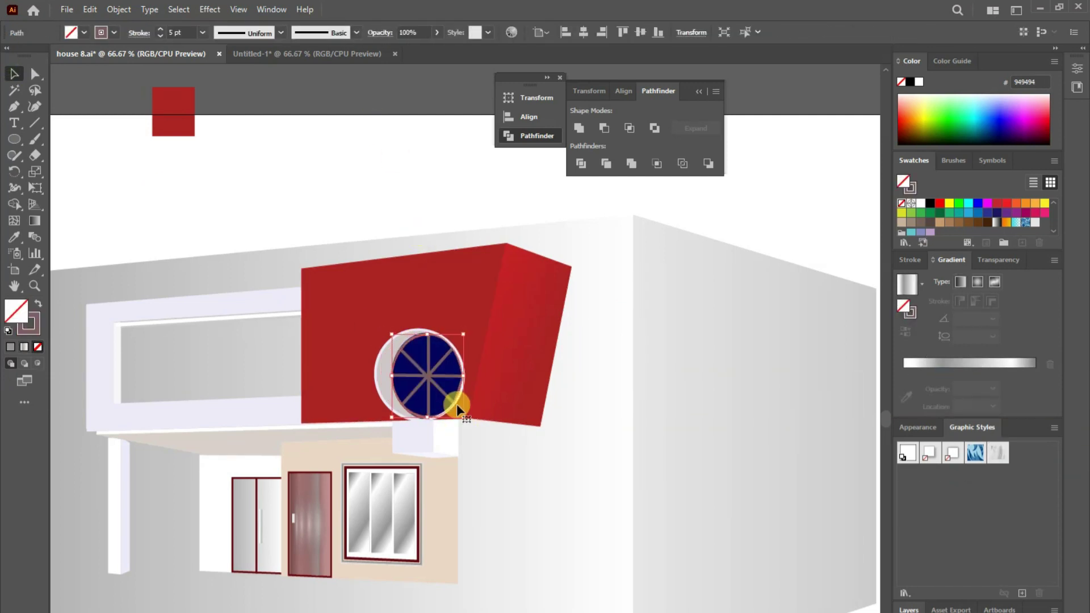
left_click_drag(427, 417, 486, 359)
- Draw a curved pen path arcing around the circle's left side to its top-right
left_click(15, 106)
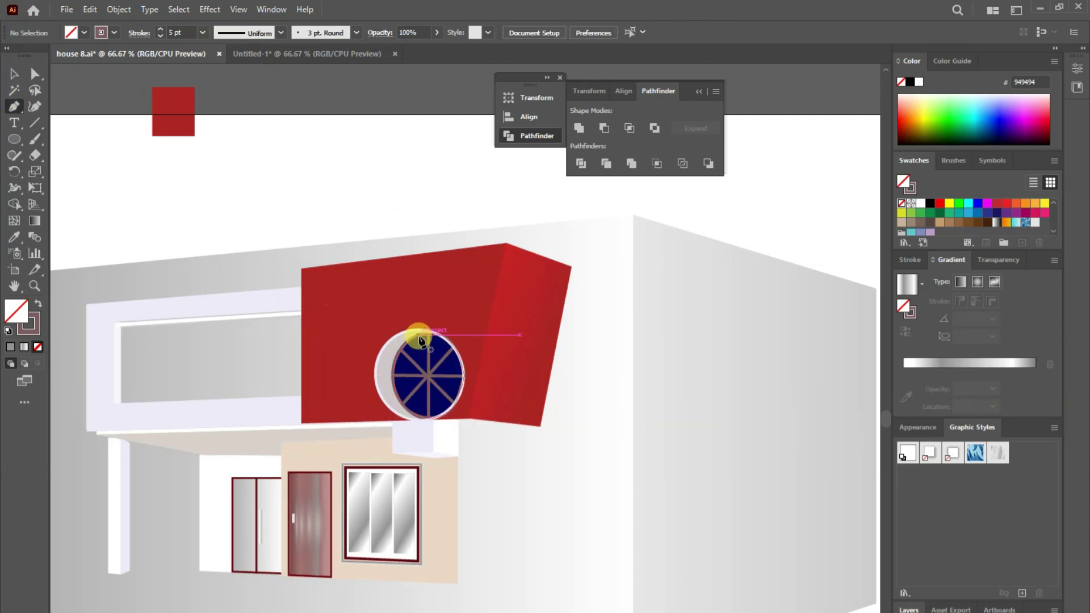
left_click(428, 333)
left_click(393, 359)
left_click(405, 385)
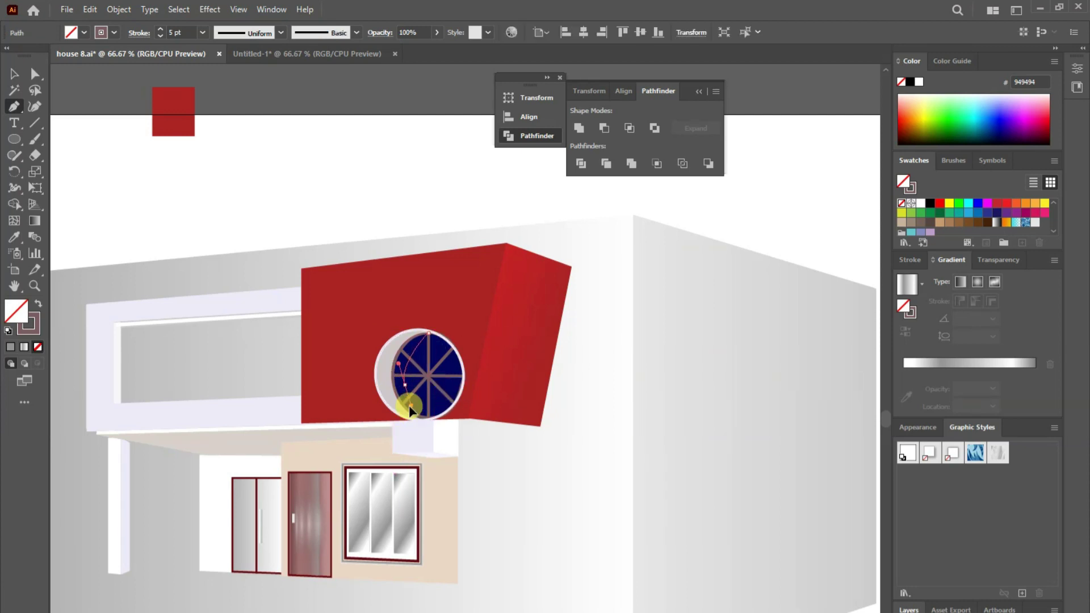
left_click_drag(409, 407, 433, 419)
left_click(452, 426)
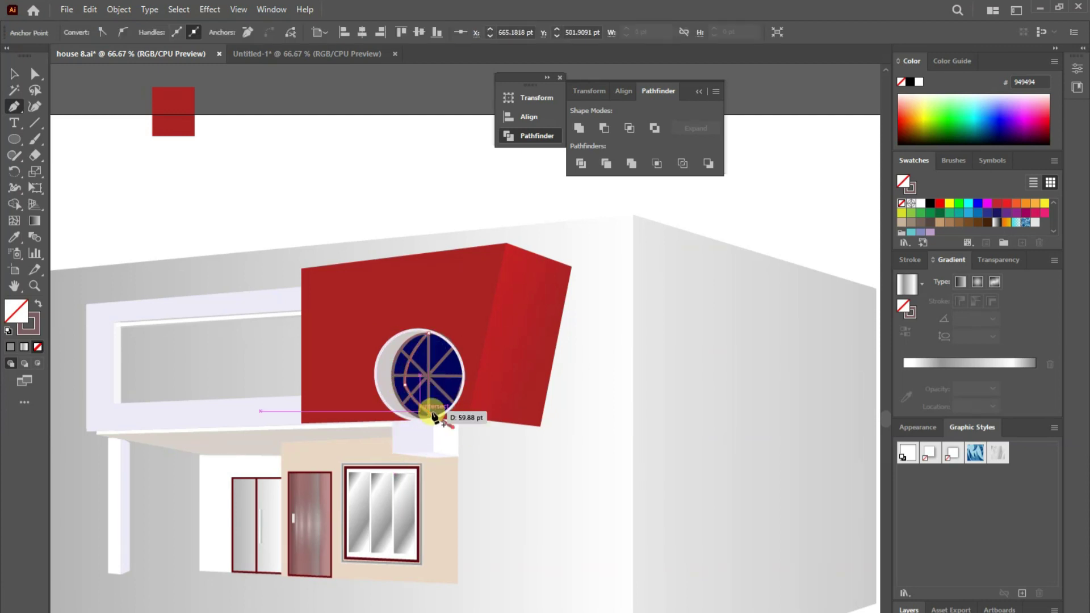
key("ctrl+z")
left_click_drag(429, 333, 459, 322)
- Reshape the crescent by pulling an anchor right and fill it navy (#040454)
key("a")
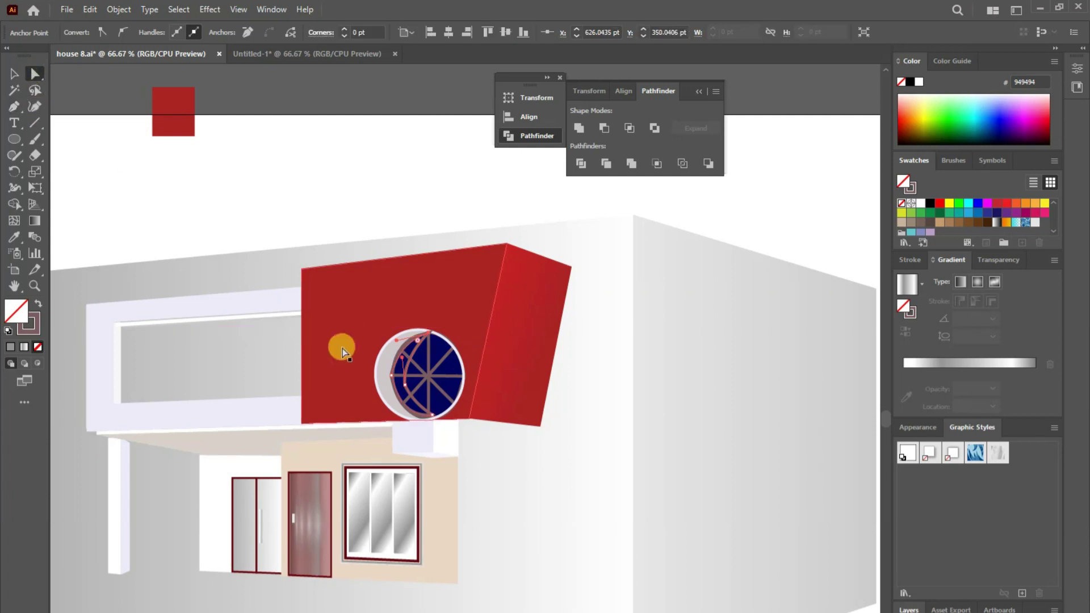
left_click(416, 388)
left_click_drag(416, 388, 472, 380)
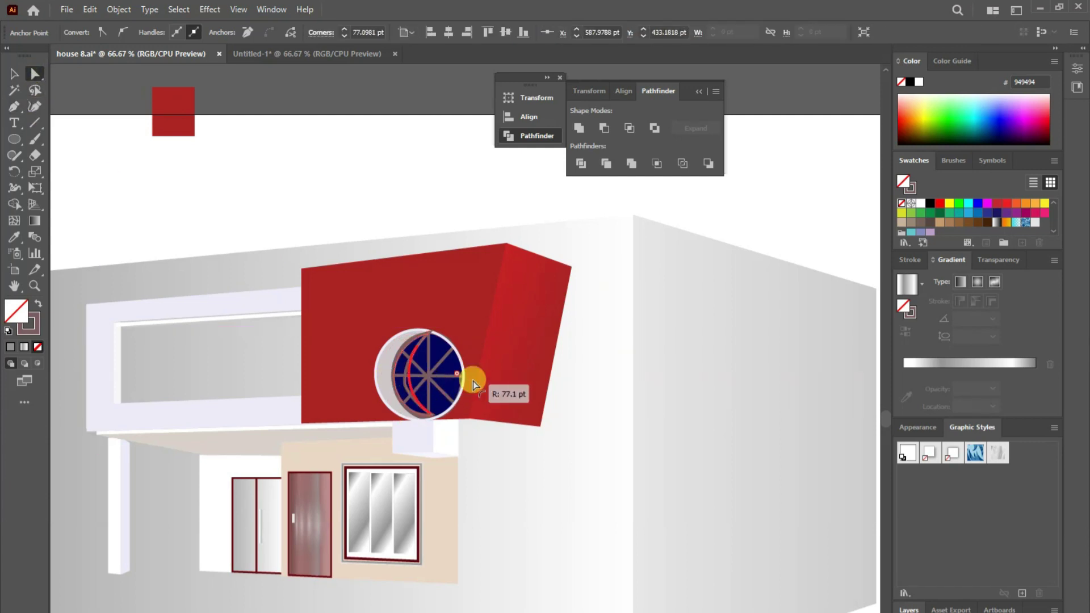
left_click(37, 305)
double_click(16, 309)
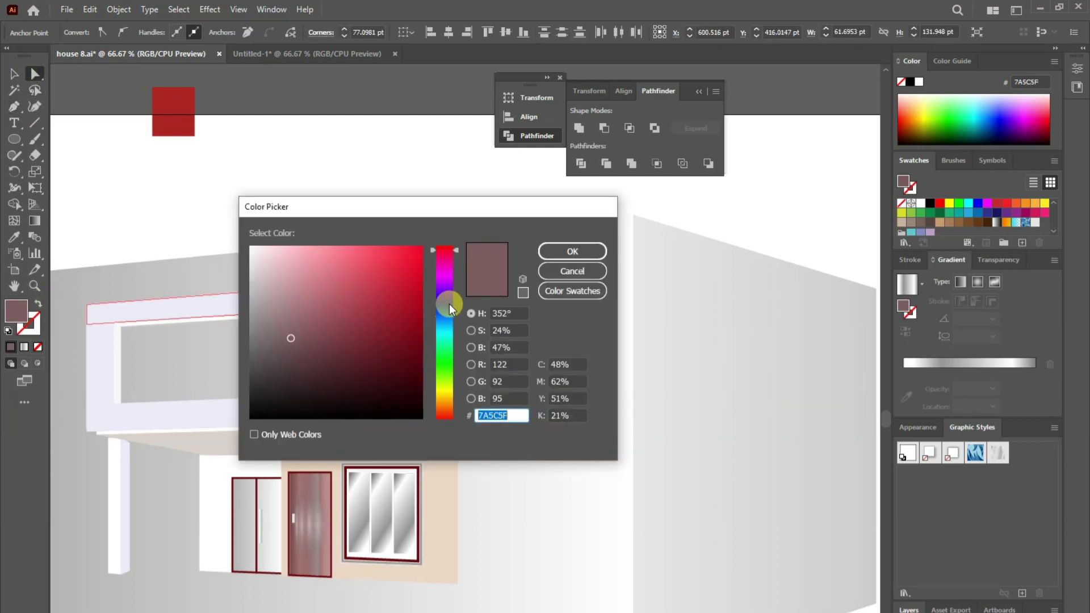
type("040454")
left_click(561, 252)
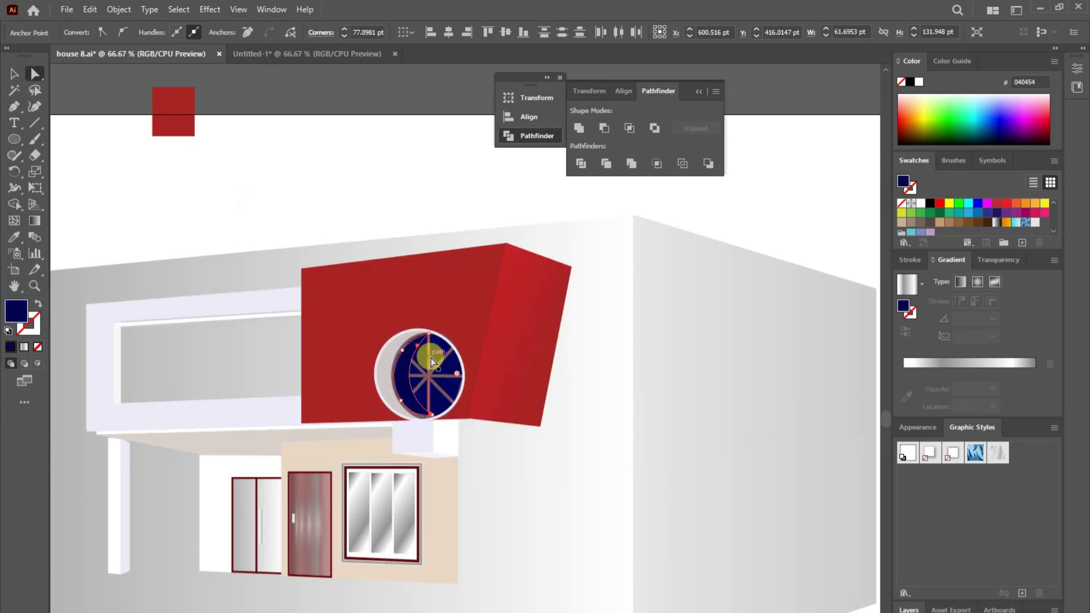
left_click(526, 386)
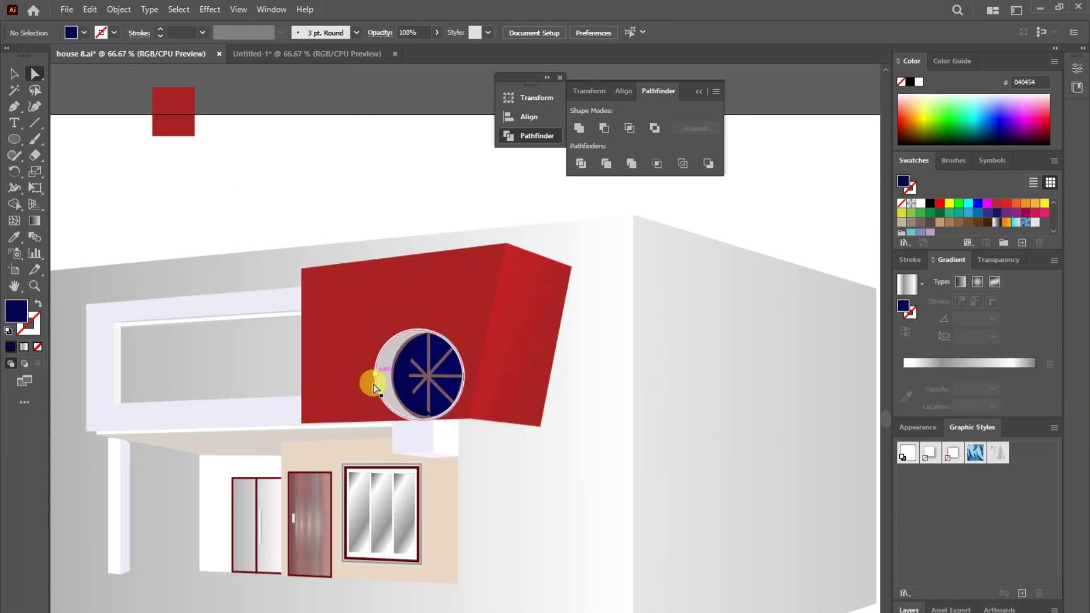
- Bring the window circle to the front and confirm its navy fill
right_click(423, 377)
left_click(443, 409)
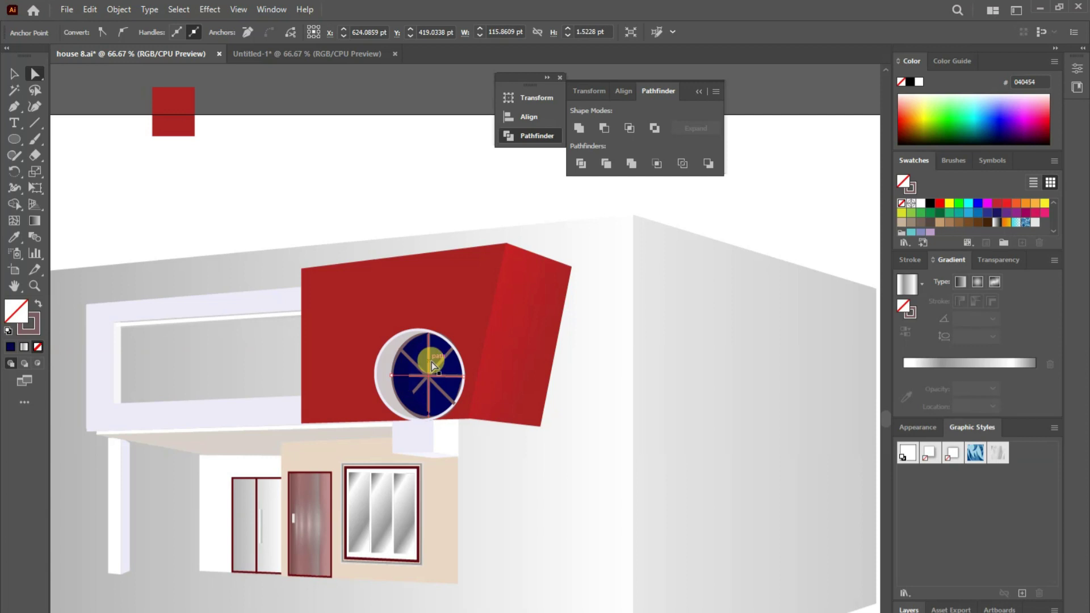
left_click(428, 362)
right_click(441, 393)
left_click(642, 606)
left_click(463, 360)
right_click(449, 350)
left_click(641, 611)
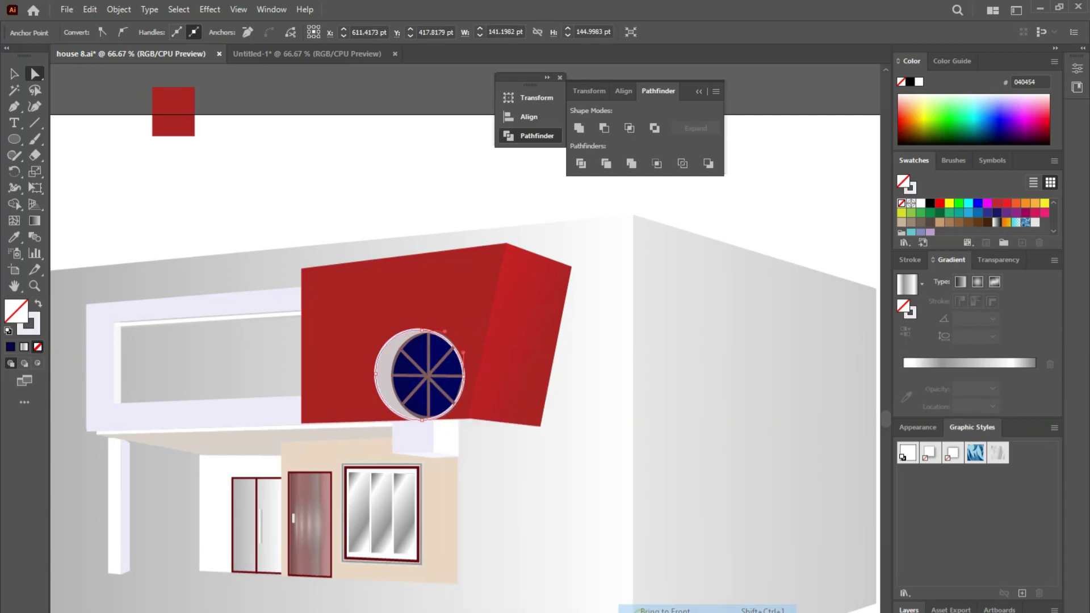
key("ctrl+shift+a")
double_click(16, 311)
left_click(569, 250)
- Nudge the white ring's bottom anchor point to adjust its curve
key("v")
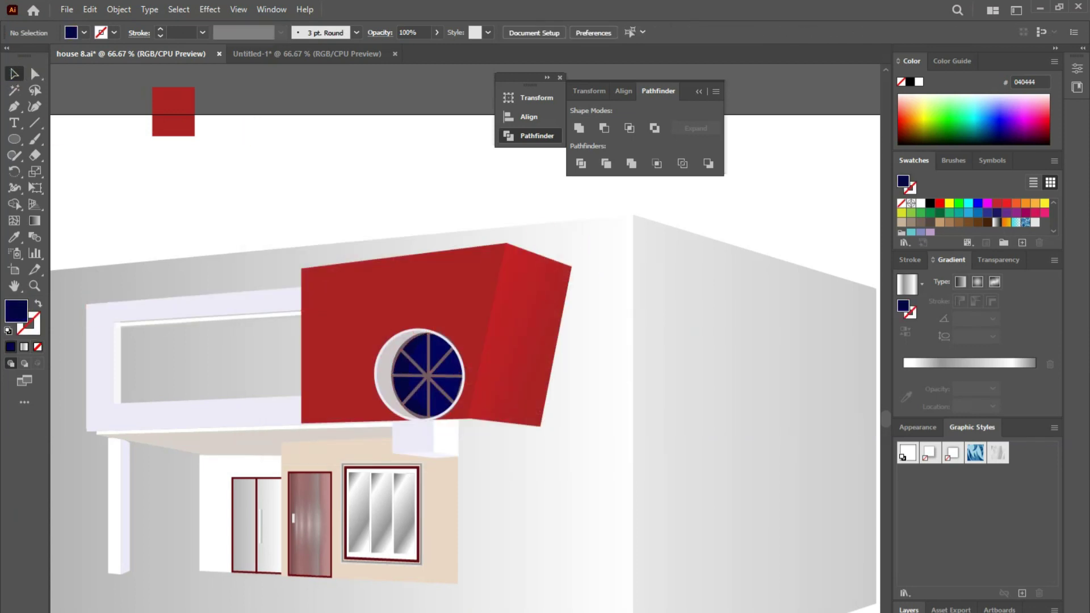
left_click(423, 418)
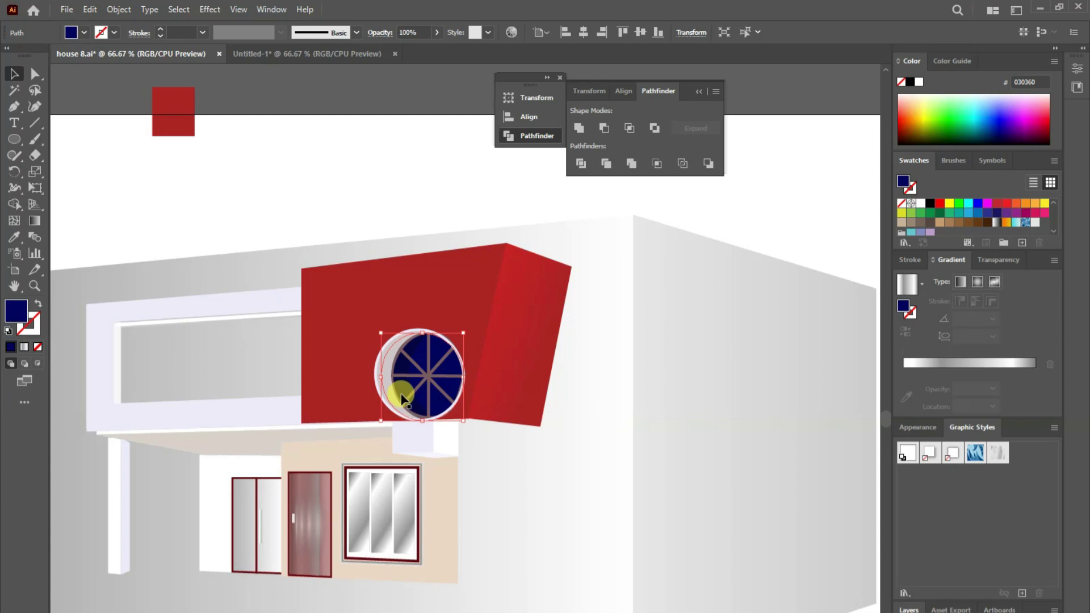
key("a")
left_click_drag(423, 424, 418, 425)
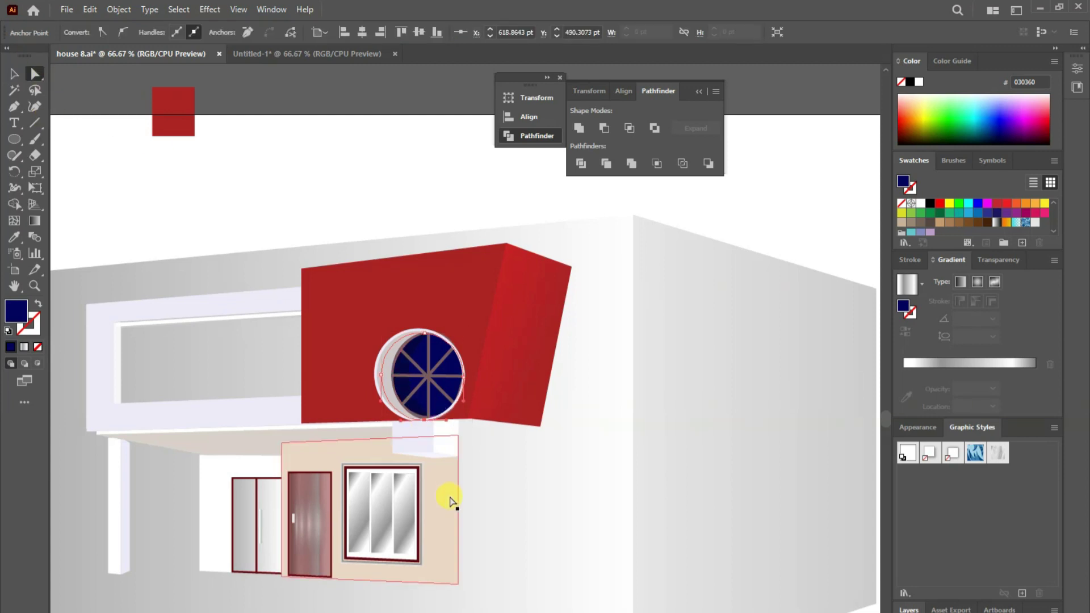
- Give one spoke a 5 pt gradient stroke ending in dark brown, running across the stroke
left_click(478, 444)
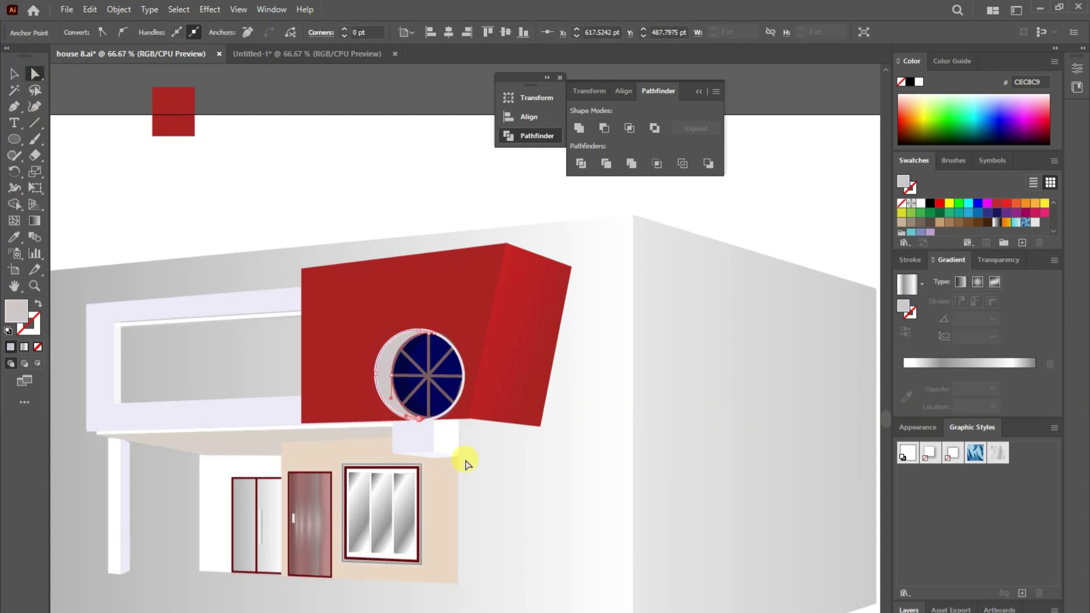
left_click(275, 94)
key("v")
left_click(429, 375)
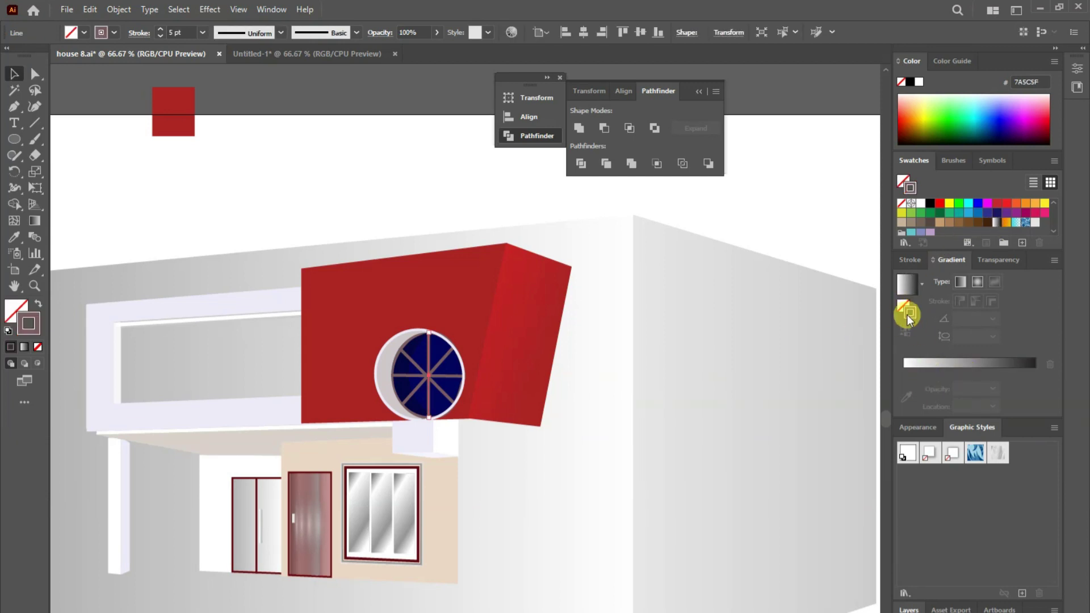
left_click(905, 363)
left_click(1034, 388)
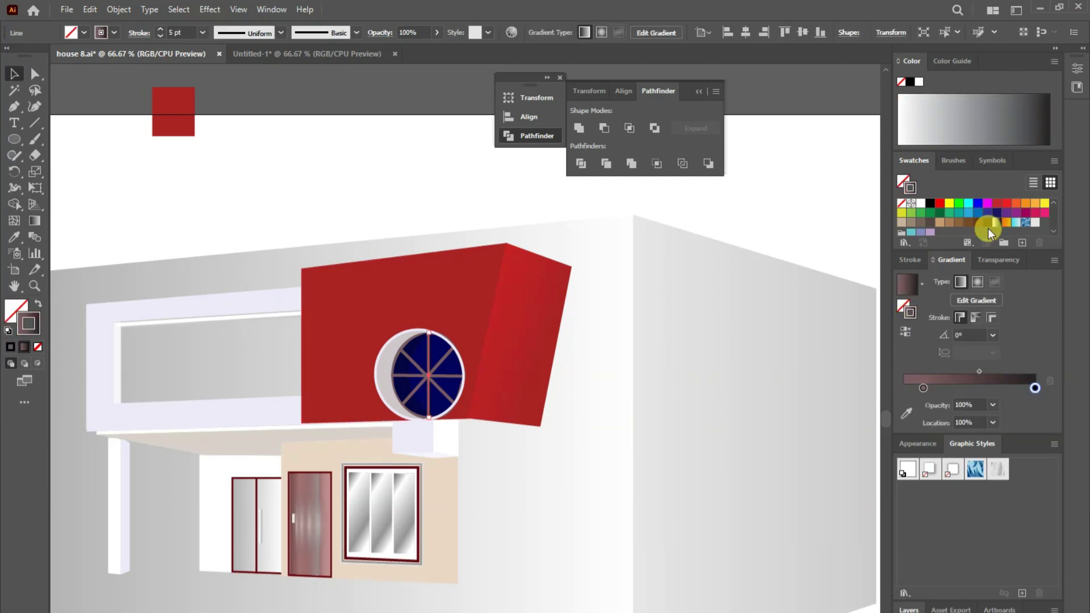
left_click_drag(987, 228, 1034, 388)
left_click(991, 317)
left_click(199, 27)
left_click(219, 157)
- Copy the brown gradient stroke onto the other window spokes with the Eyedropper
left_click(437, 359)
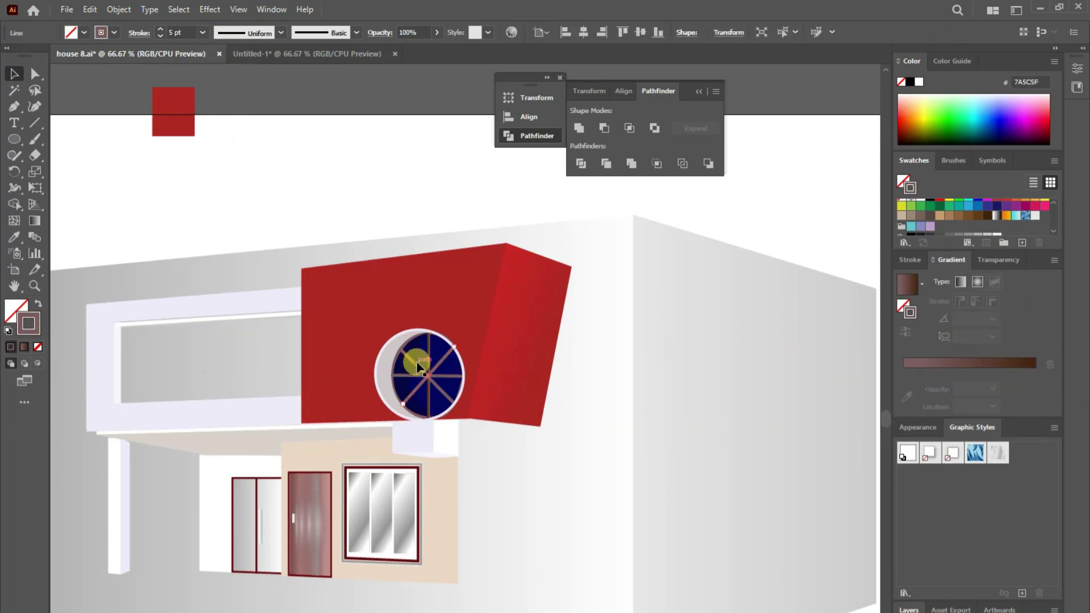
left_click(419, 367)
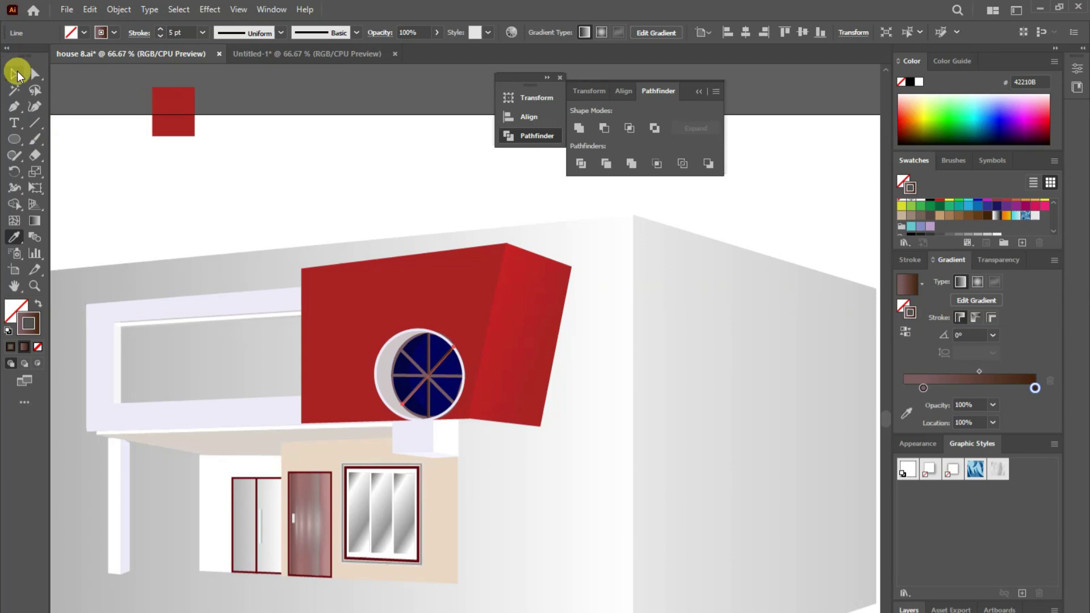
left_click(418, 368, "shift")
left_click(15, 237)
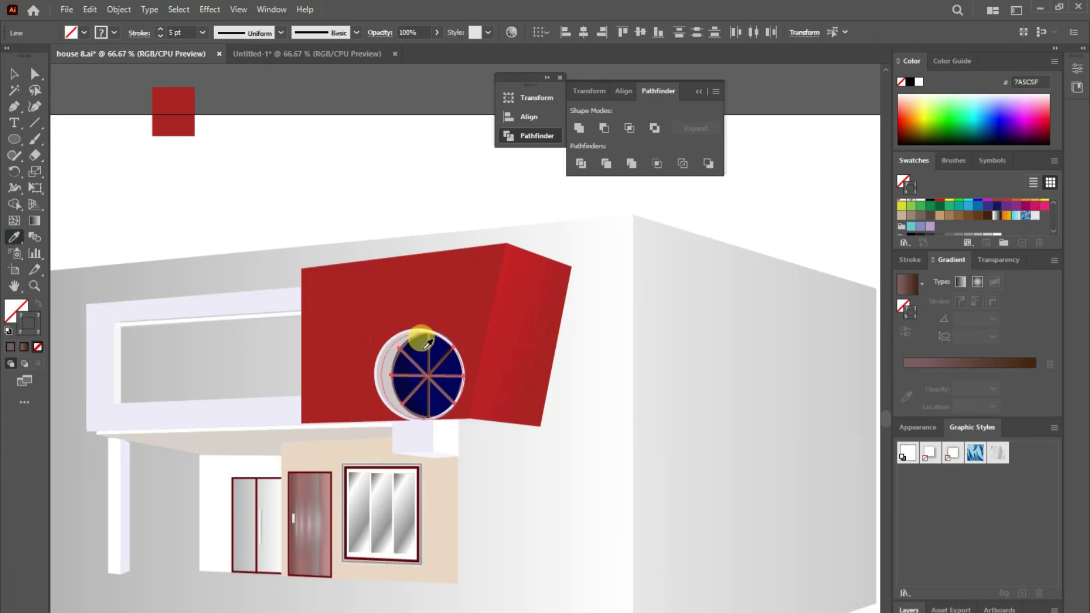
left_click(427, 342)
key("v")
key("a")
left_click(504, 355)
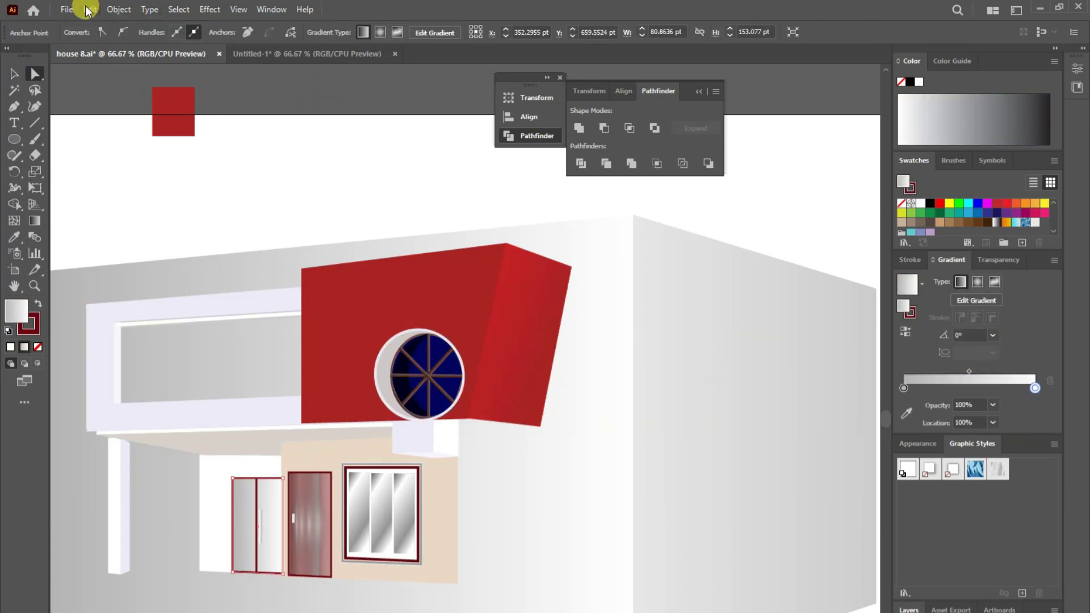
- Delete the thin top piece of the double door
left_click(67, 10)
left_click(247, 499)
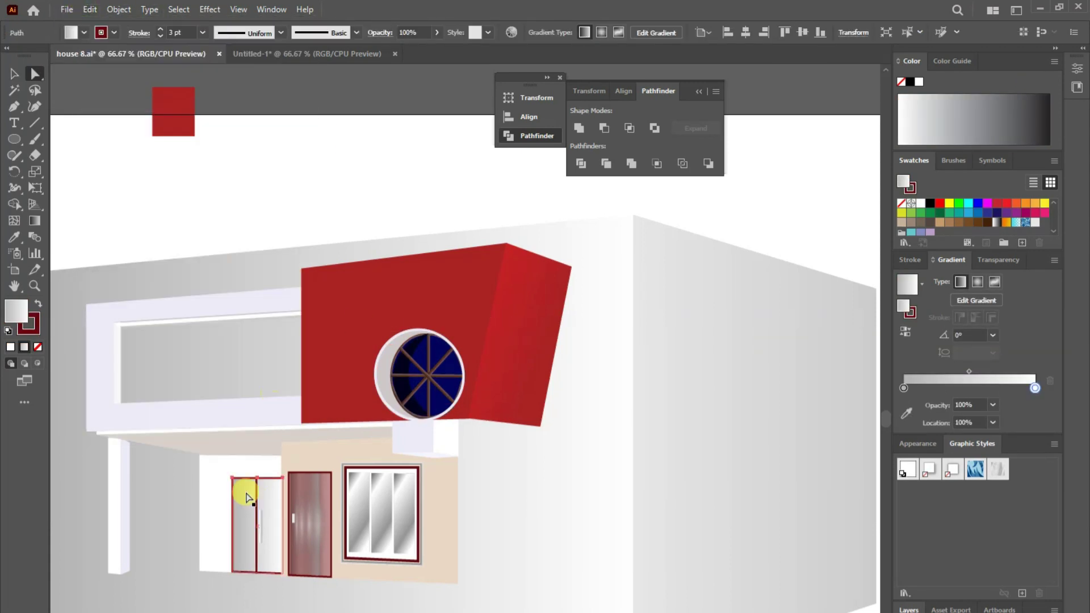
key("v")
left_click(246, 518)
left_click(90, 10)
left_click(113, 165)
left_click(229, 474)
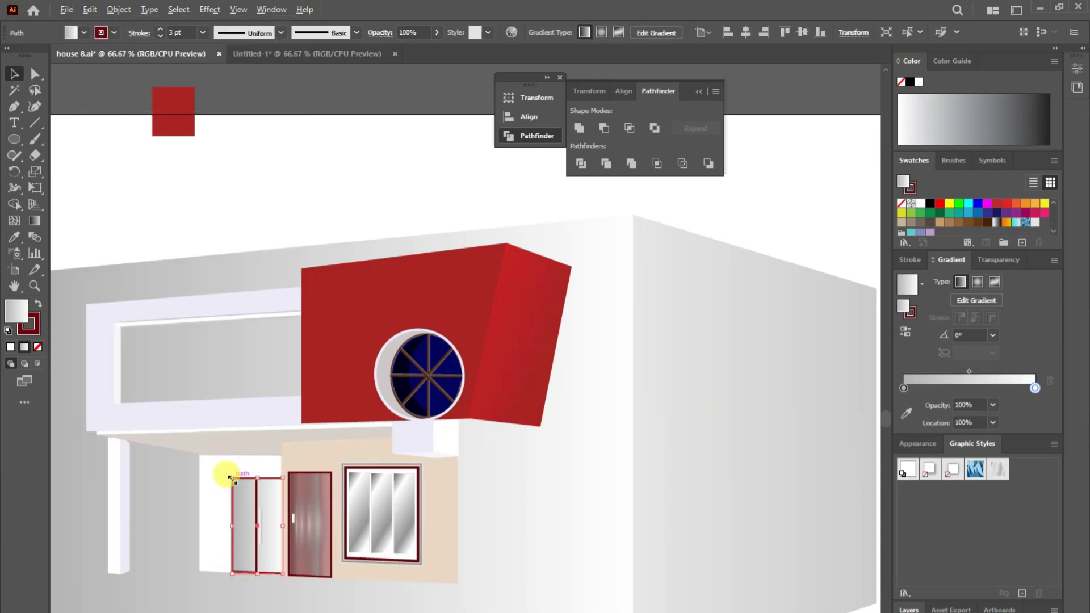
left_click_drag(232, 479, 235, 482)
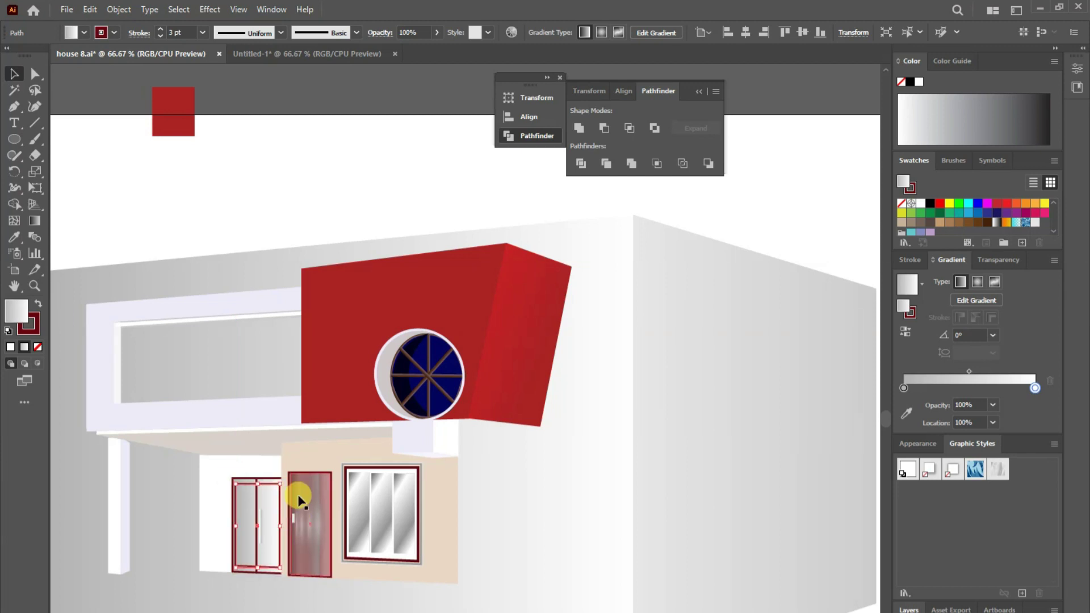
key("ctrl+shift+a")
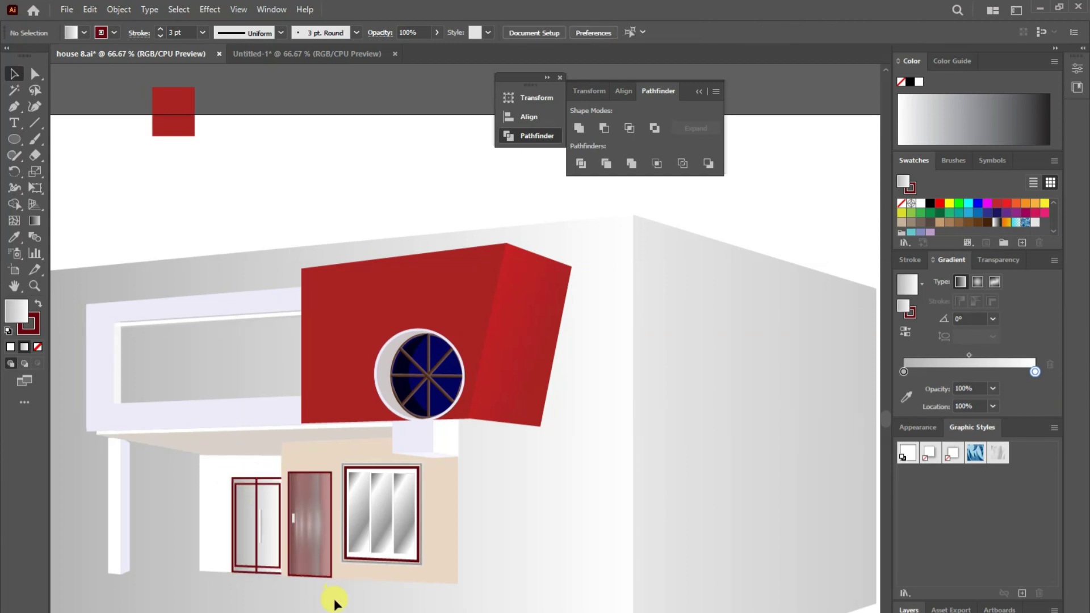
- Fill the left double door dark red (#540004)
left_click(251, 487)
double_click(17, 323)
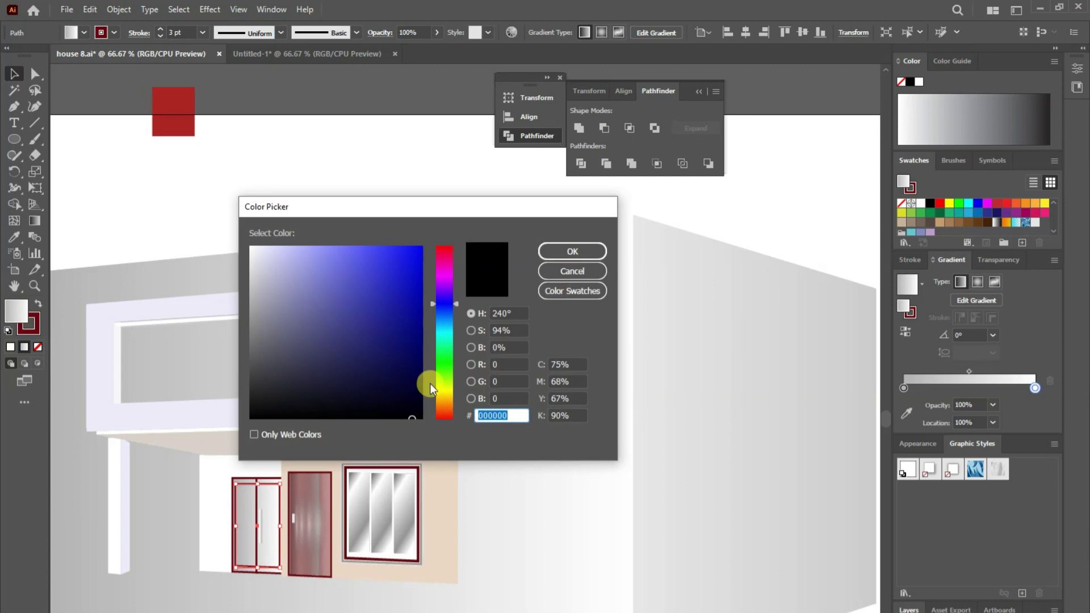
left_click(444, 248)
left_click(414, 362)
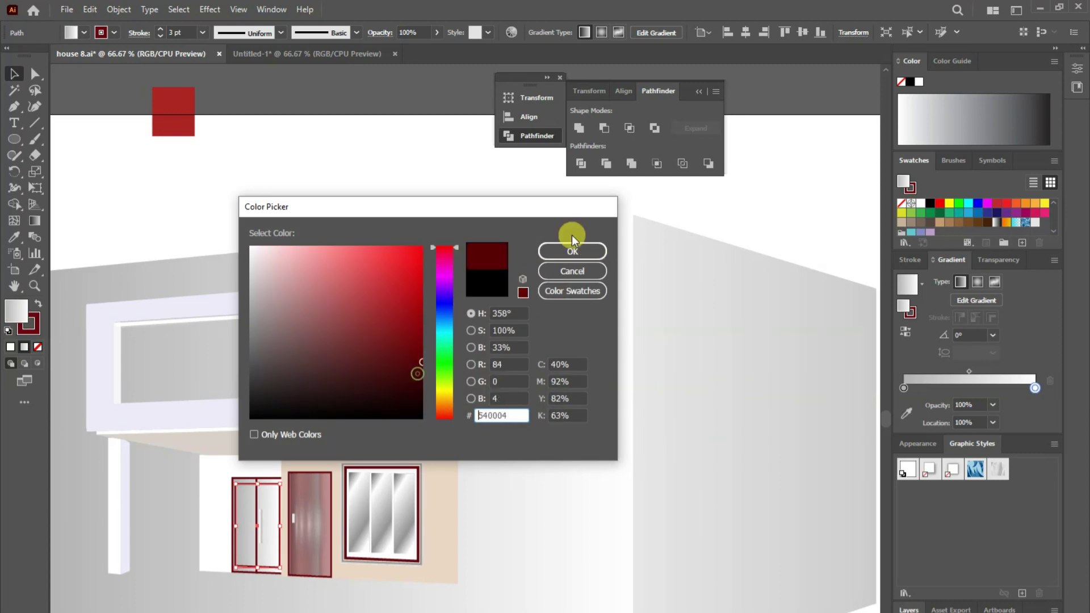
left_click(572, 251)
- Give the door handle a 2 pt outline and start a strip along the block's bottom edge
left_click(260, 526)
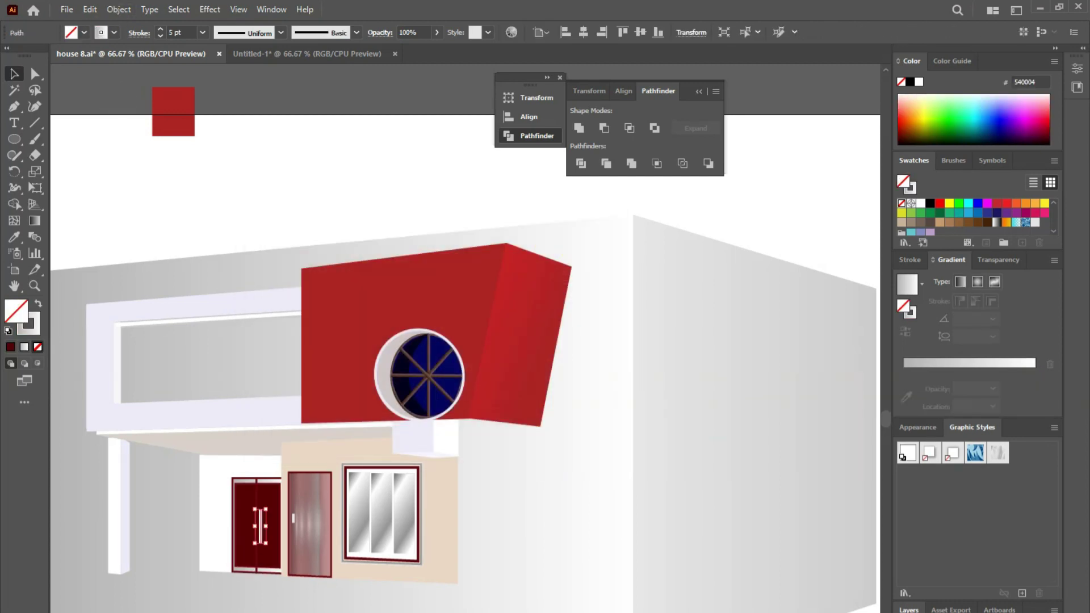
left_click(202, 32)
left_click(217, 105)
left_click(282, 101)
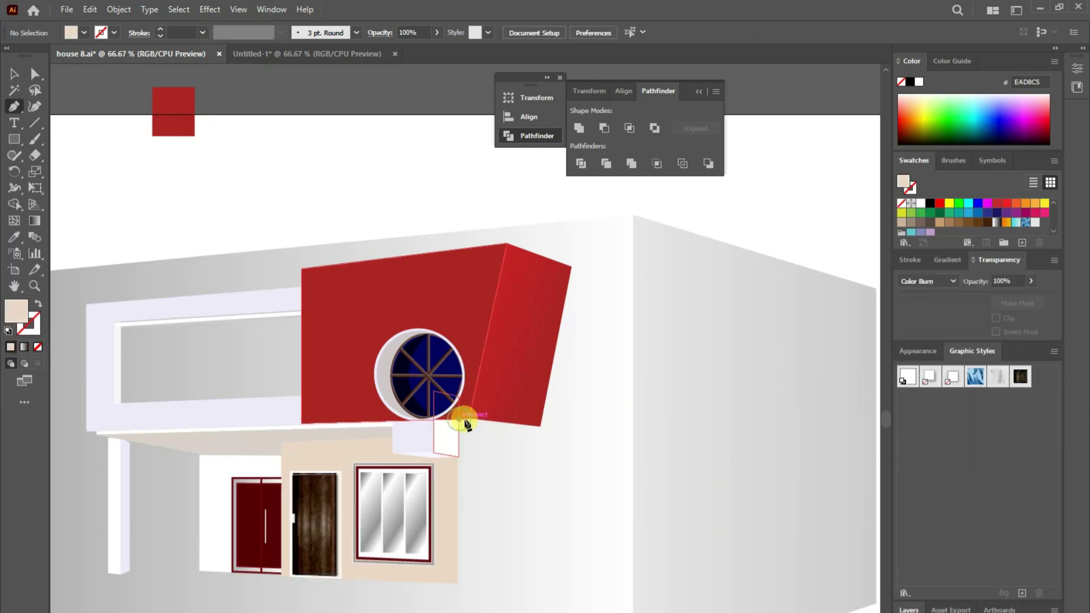
left_click(469, 422)
left_click(460, 429)
- Colour the new bottom strip with the red sampled from the block
left_click(14, 237)
left_click(559, 316)
left_click(20, 73)
left_click(469, 426)
left_click(15, 74)
- Nudge the red strip's bottom edge down by 1 pt
left_click_drag(459, 416, 504, 481)
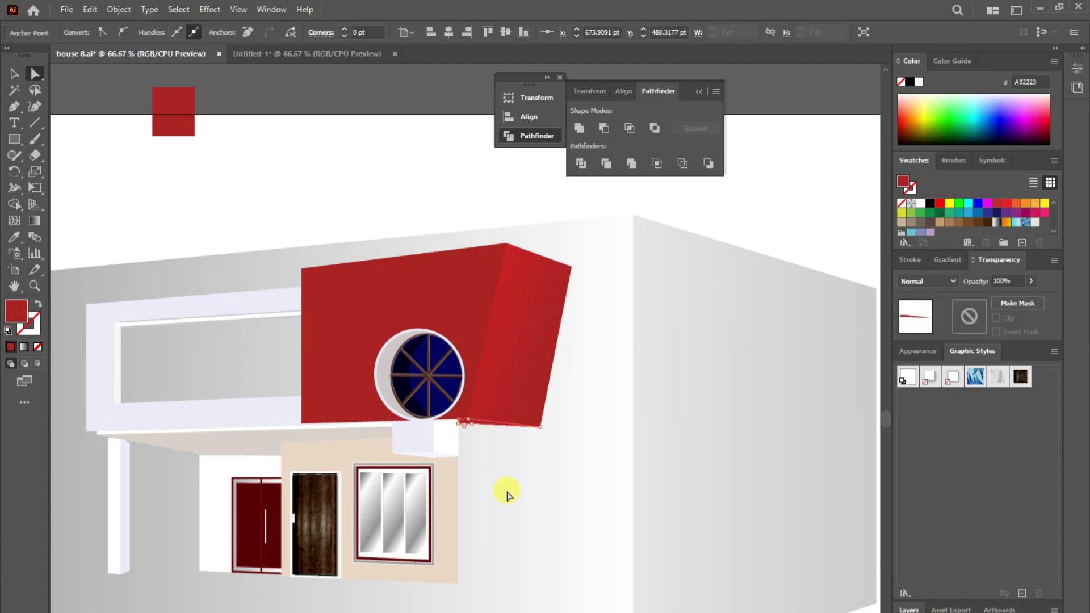
key("ctrl+shift+a")
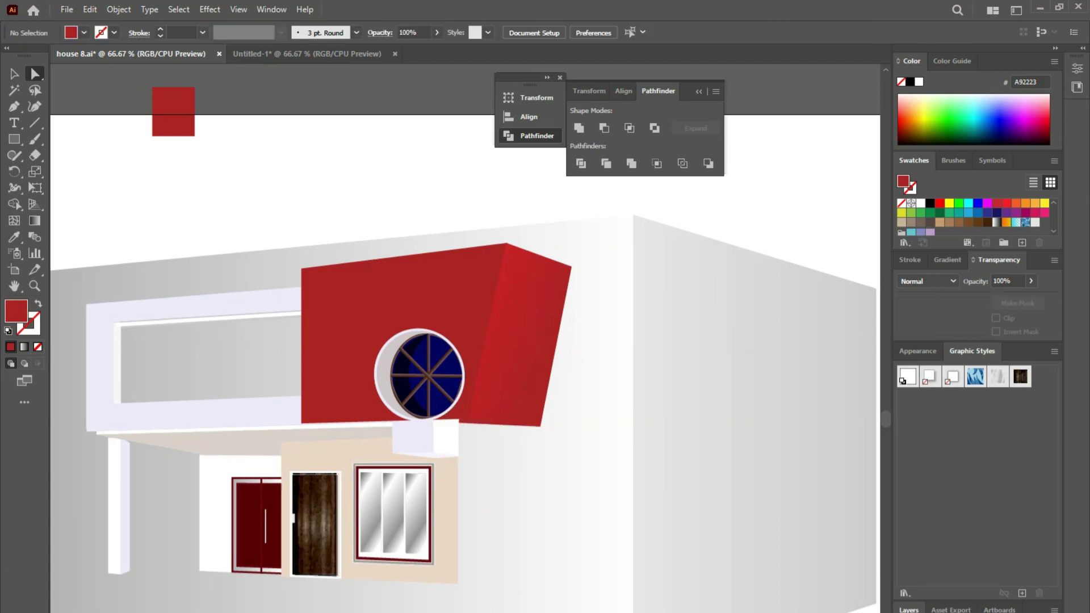
left_click(469, 425)
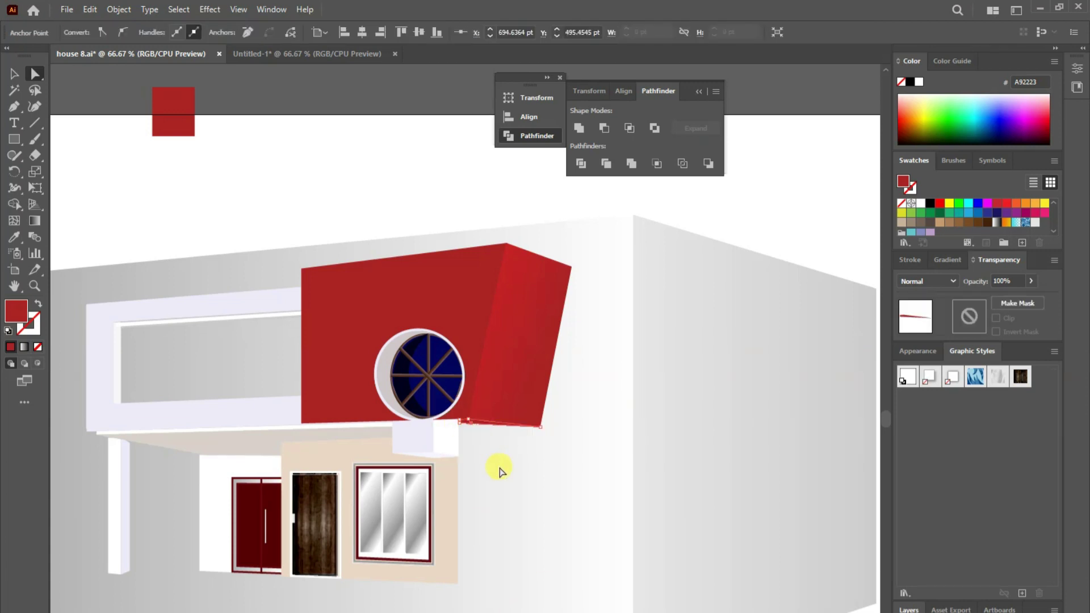
key("Down")
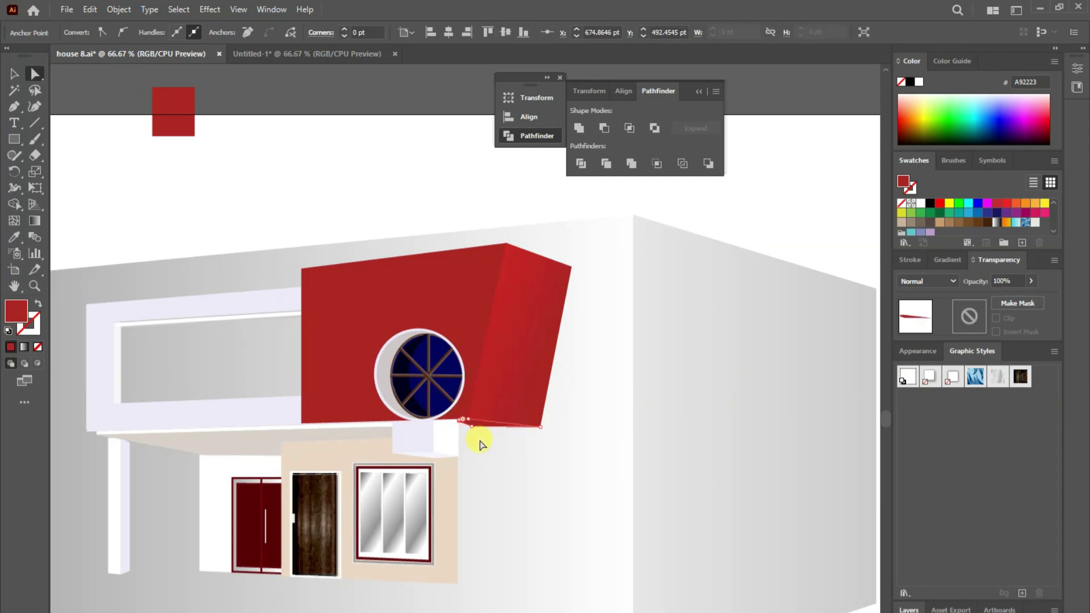
key("ctrl+shift+a")
- Draw a narrow rectangle on the left perspective plane and fill it dark red 6D050A
key("shift+p")
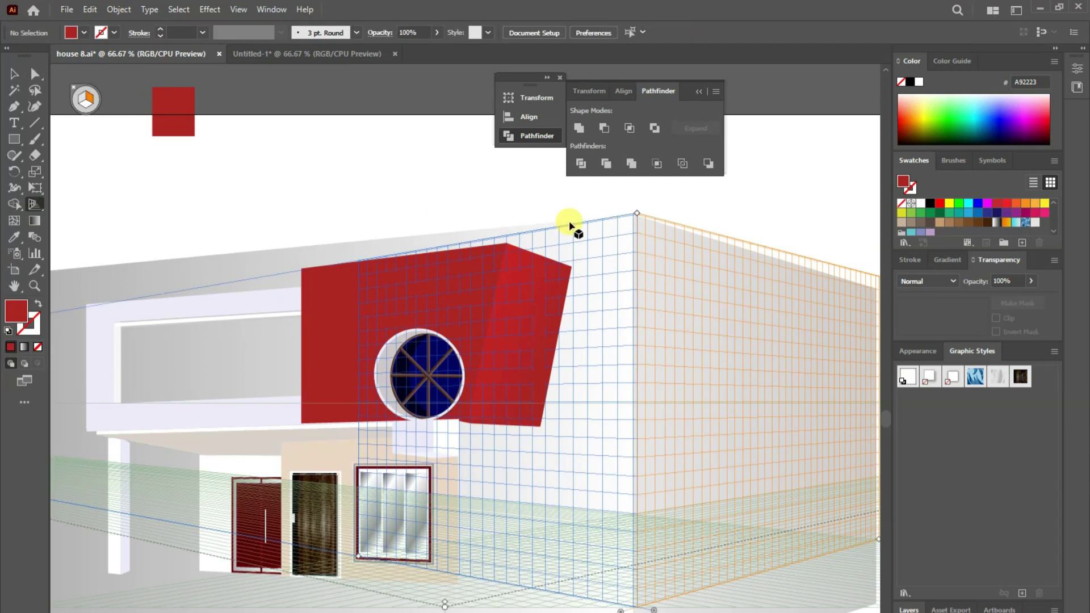
key("1")
mouse_move(503, 278)
left_mouse_down()
mouse_move(530, 291)
mouse_move(505, 359)
left_mouse_up()
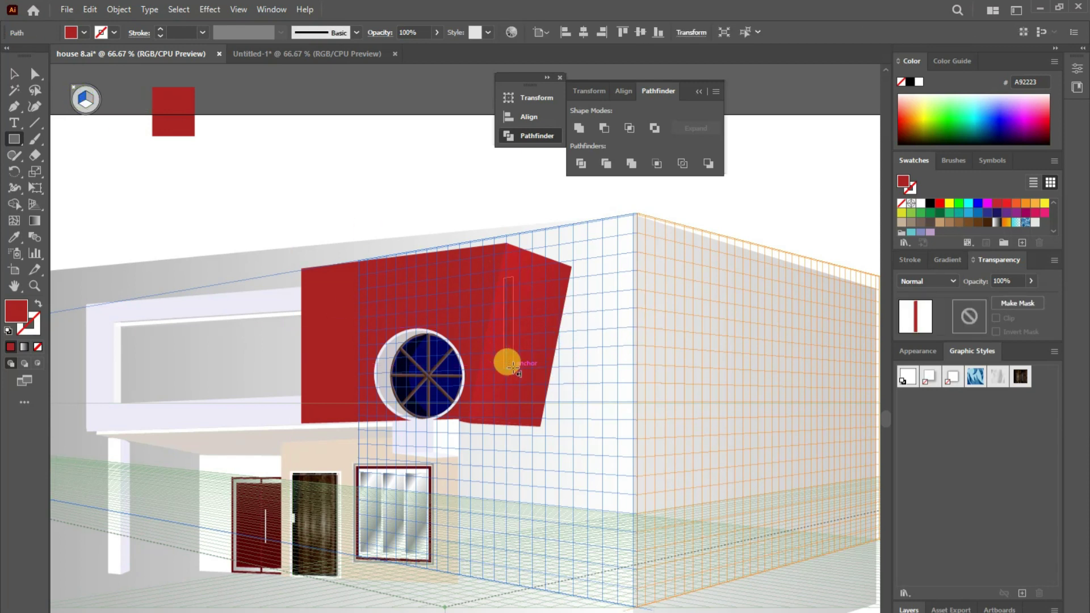
left_click(80, 98)
double_click(21, 315)
left_click(413, 343)
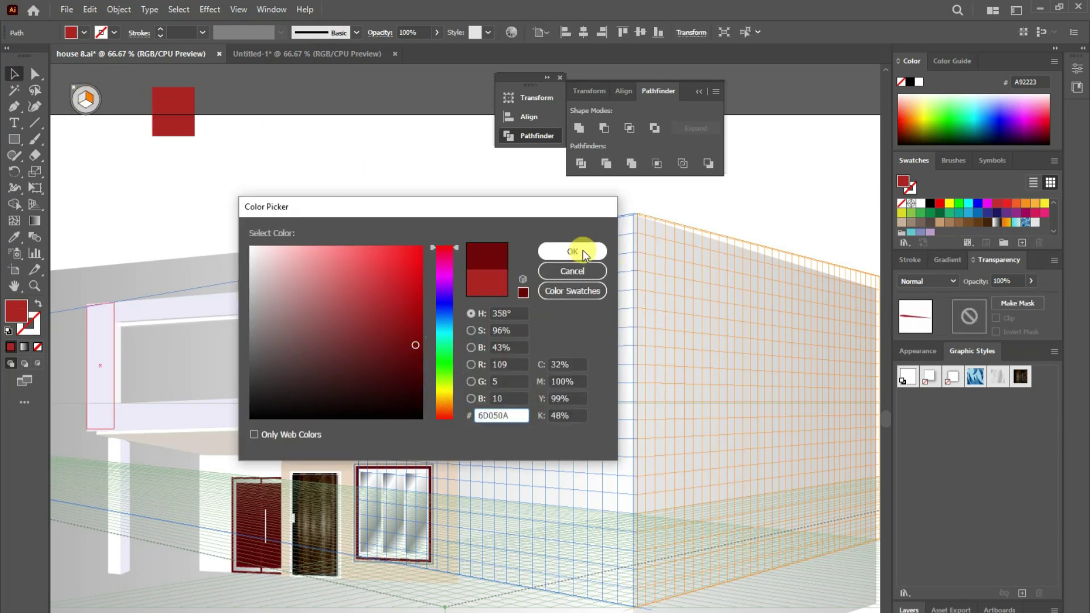
left_click(581, 249)
key("ctrl+shift+a")
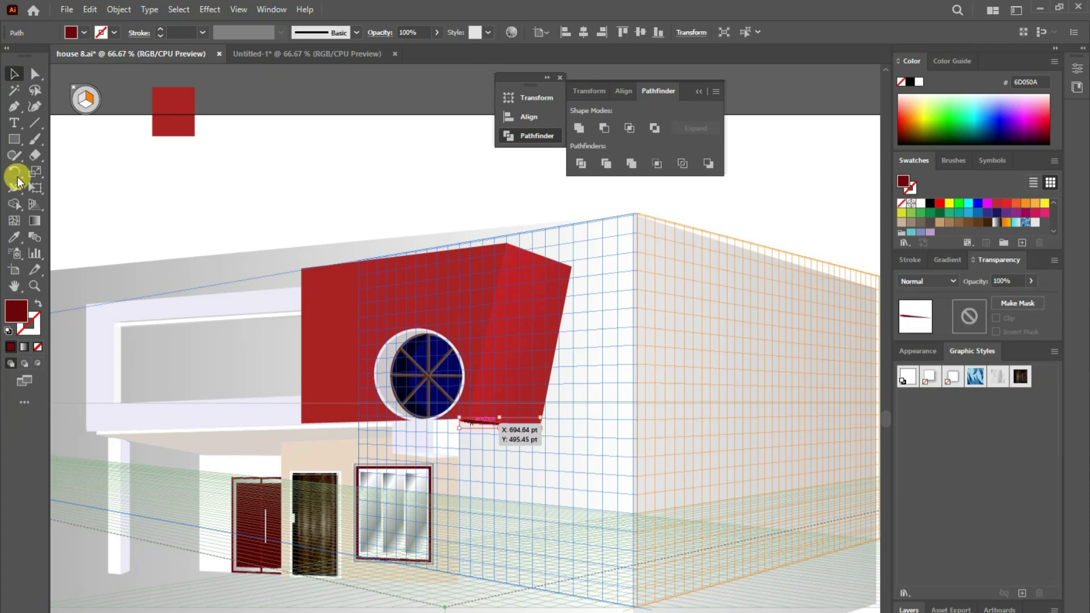
- Nudge the red block's bottom anchor up 3 pt and adjust its position
left_click(35, 74)
left_click(463, 420)
key("Up")
key("Up")
key("Up")
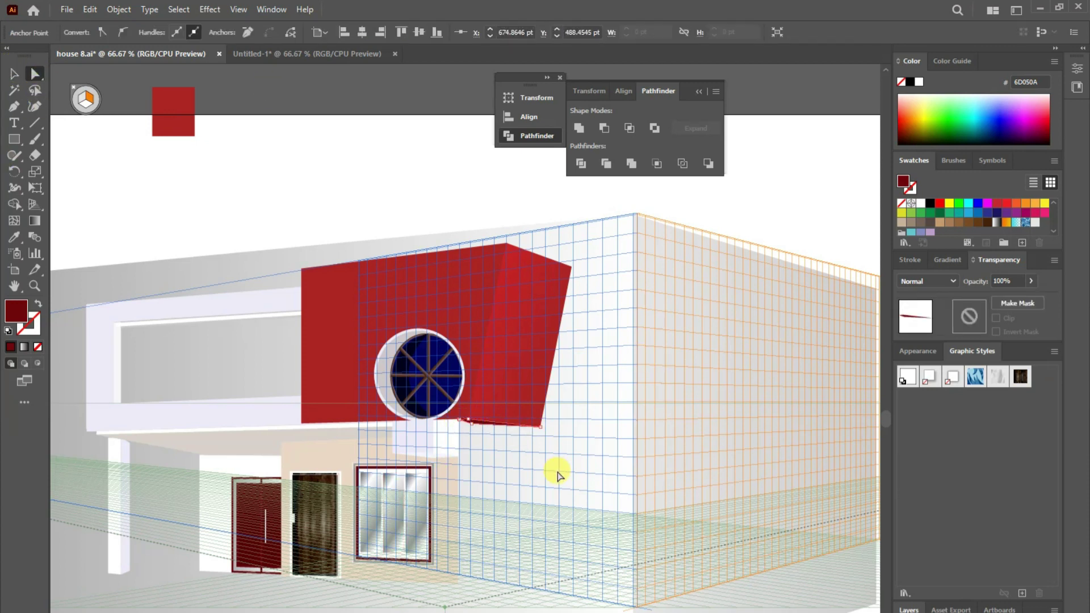
left_click_drag(457, 425, 470, 425)
key("ctrl+shift+a")
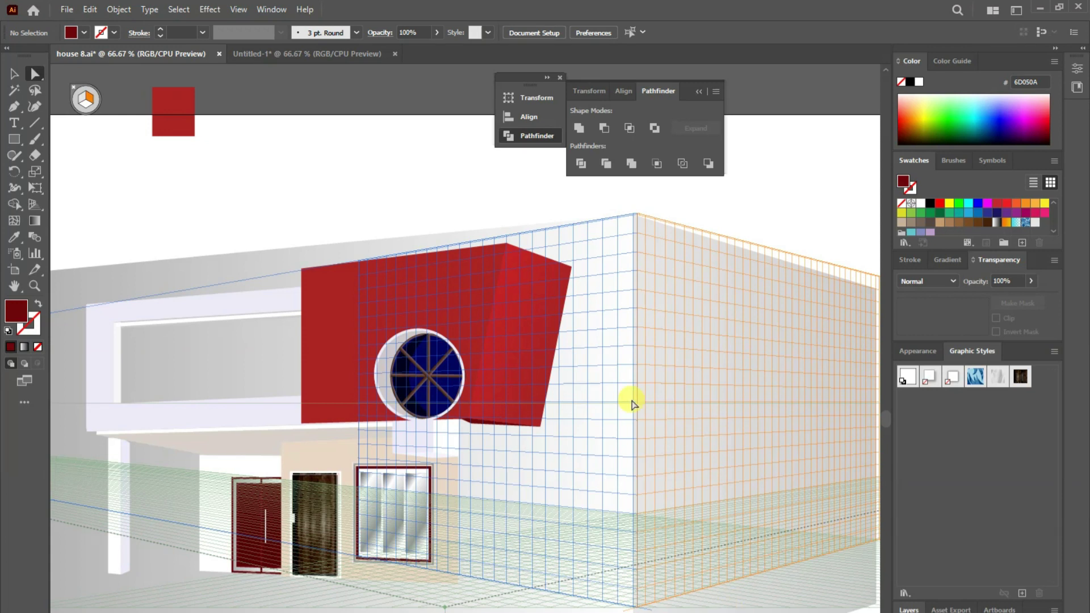
- Pen-draw a thin slanted slot on the block's side face and pick its top corner
left_click(518, 284)
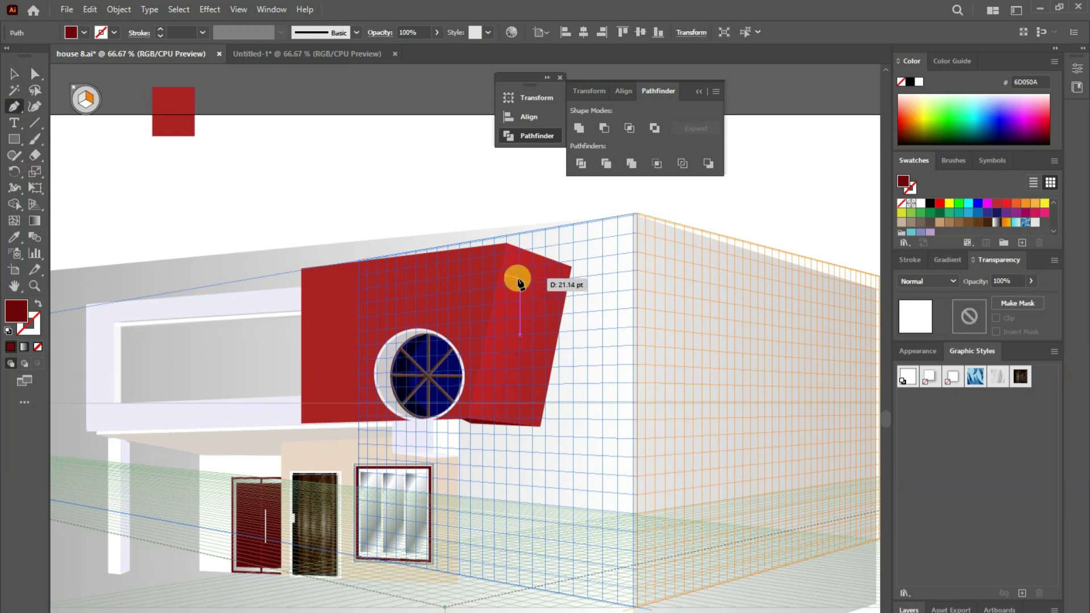
left_click(491, 391)
left_click(507, 275)
left_click(520, 279)
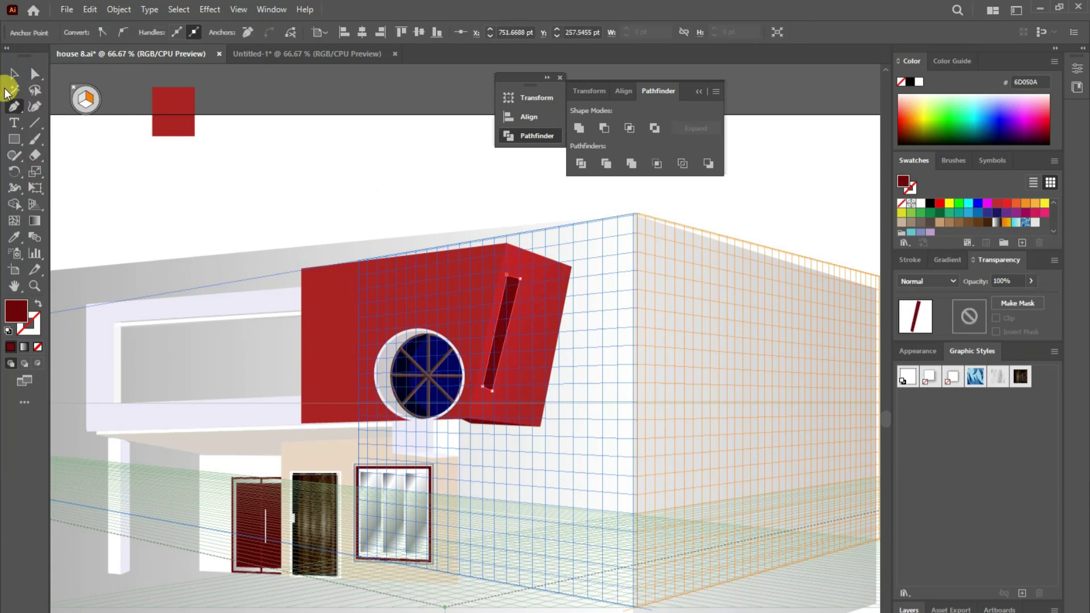
key("a")
left_click(487, 383)
left_click(507, 276)
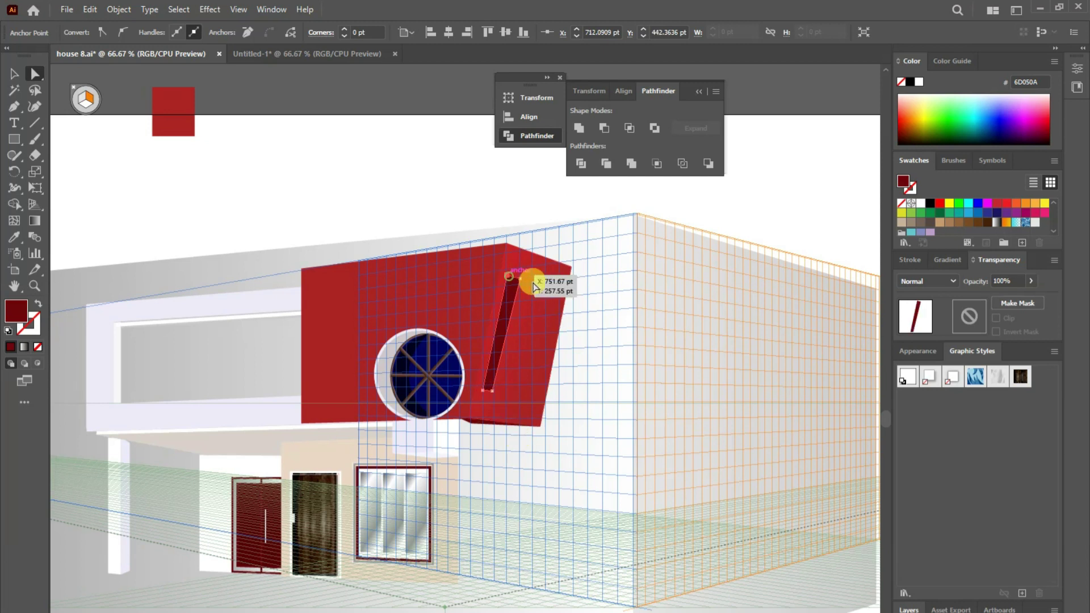
- Redraw the slit's edge down the side face, close it, and fill it dark red
left_click(14, 106)
left_click_drag(509, 276, 485, 393)
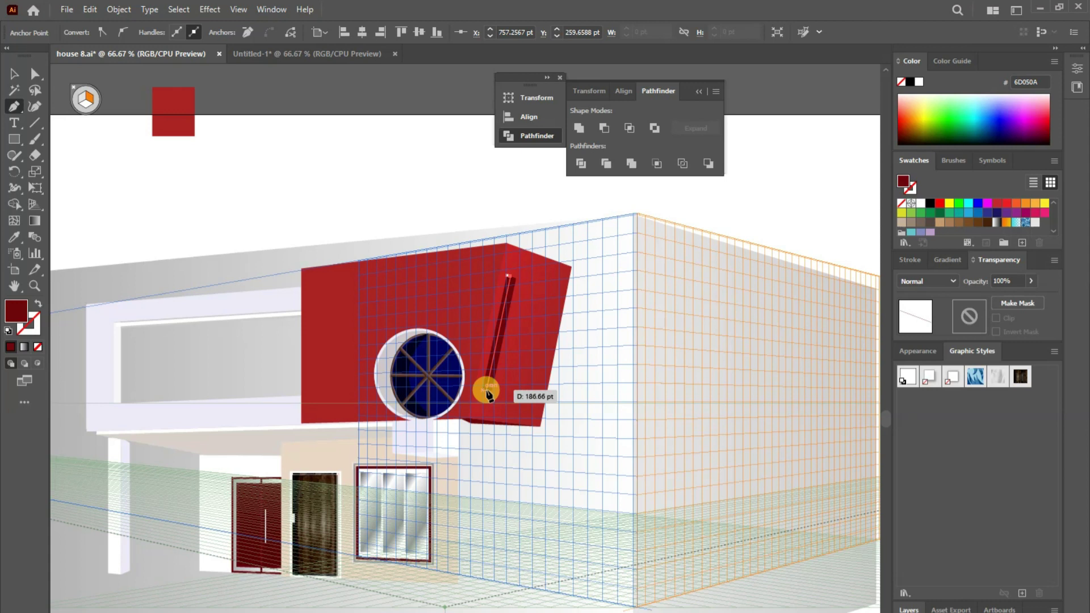
left_click(498, 275)
double_click(17, 310)
left_click(416, 366)
left_click(572, 250)
left_click(15, 73)
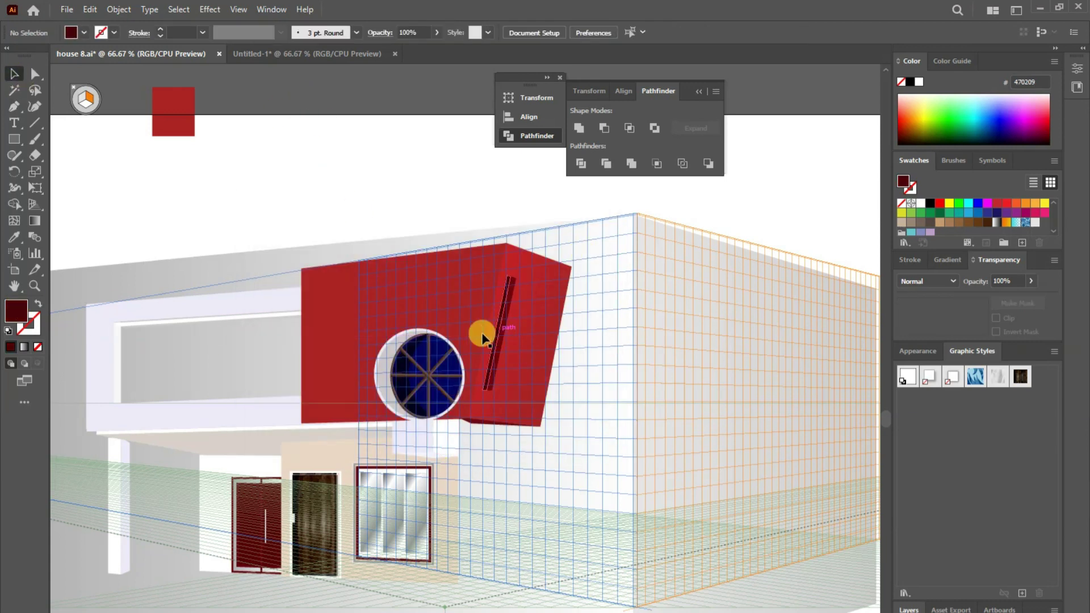
- Hide the grid, group the slit, and duplicate it twice to the right
left_click(73, 90)
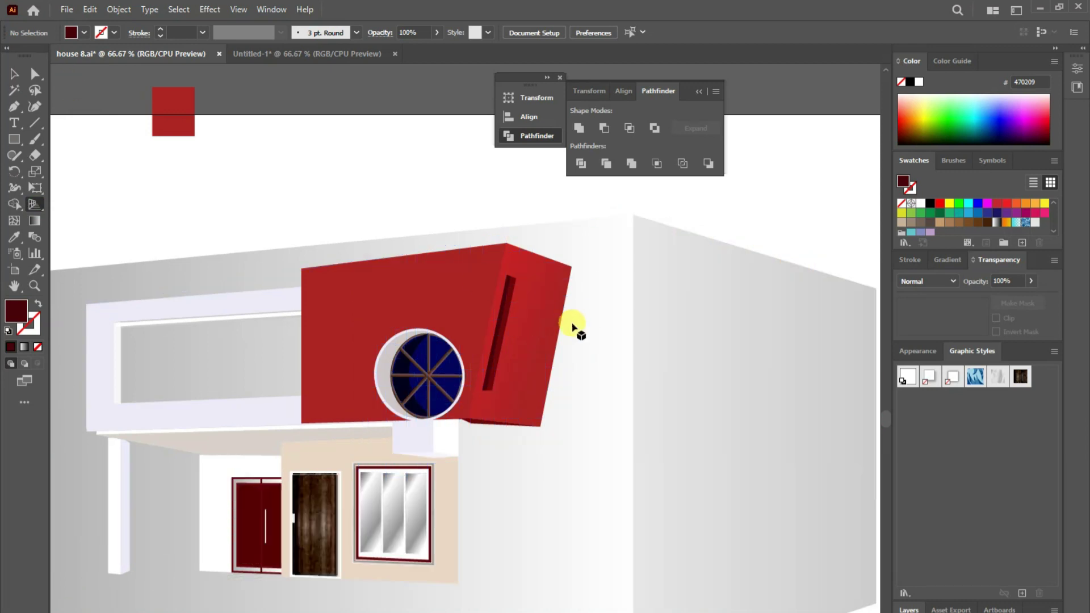
left_click(485, 288)
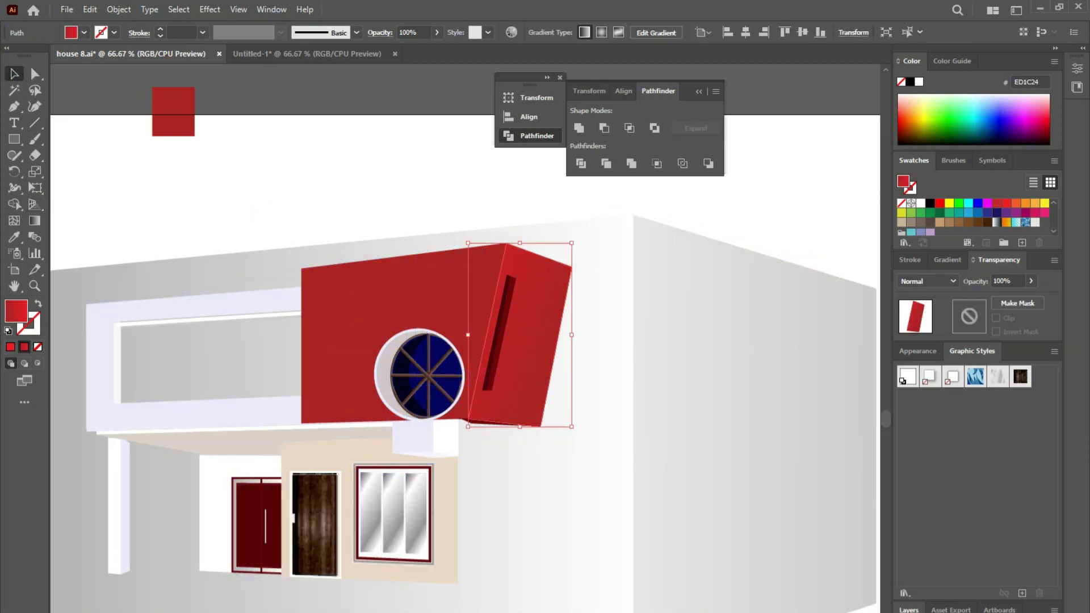
left_click(553, 328)
right_click(527, 377)
left_click(531, 428)
mouse_move(503, 347)
left_mouse_down()
mouse_move(514, 347)
mouse_move(524, 280)
left_mouse_up()
key("ctrl+d")
- Even the vent spacing, cut overlaps with Minus Front, and remove the leftover fragment
left_click(519, 187)
left_click(554, 360)
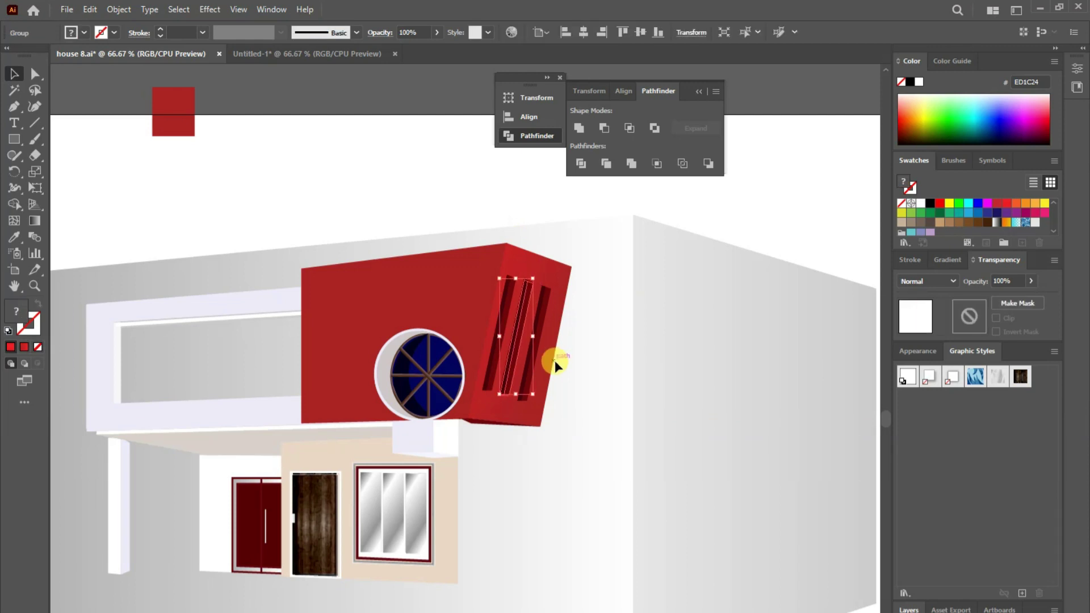
left_click_drag(518, 329, 503, 341)
left_click(604, 129)
key("shift+m")
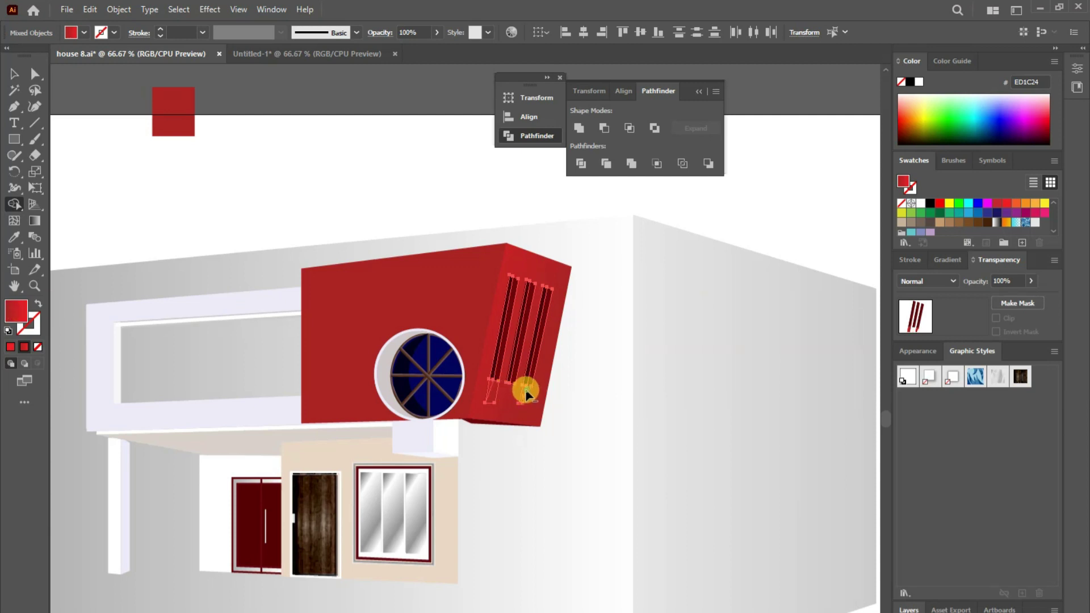
left_click(490, 397)
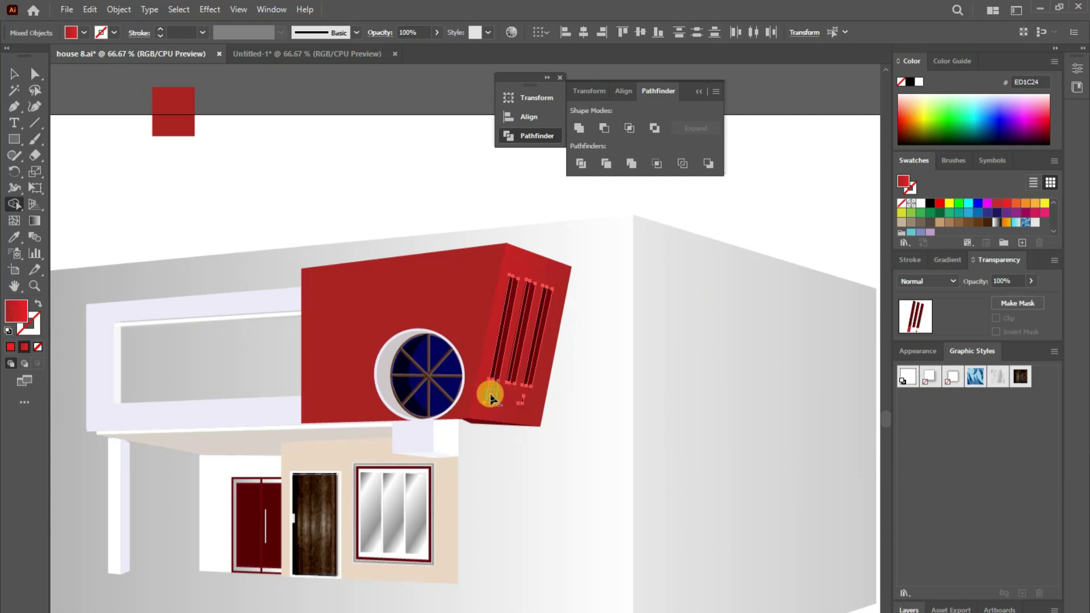
key("a")
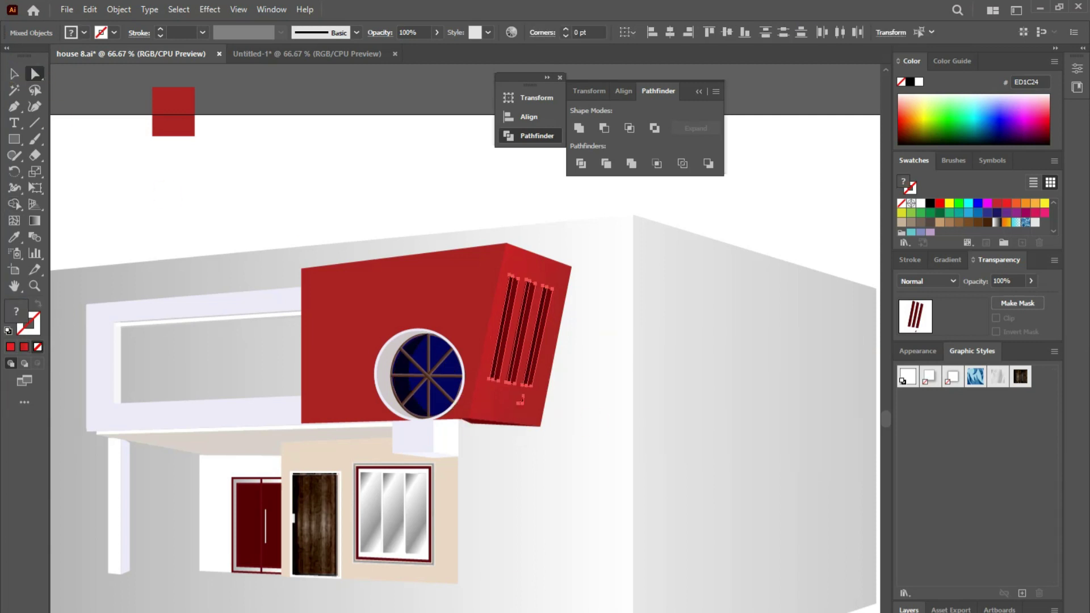
left_click(530, 441)
- Pen-draw a thin four-point shape across the tops of the three vents
key("p")
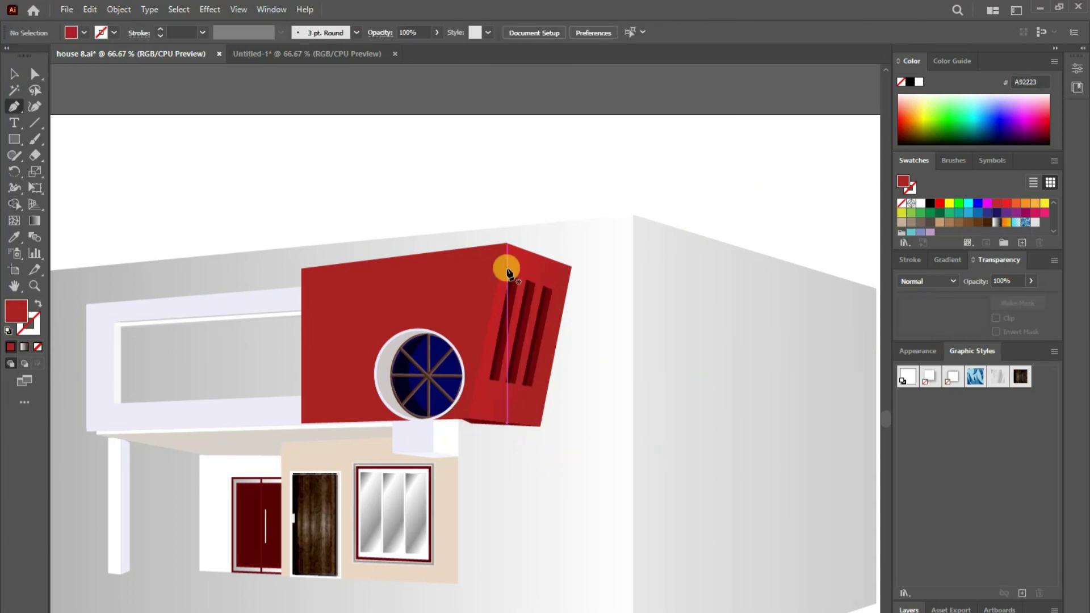
left_click(505, 267)
left_click(556, 292)
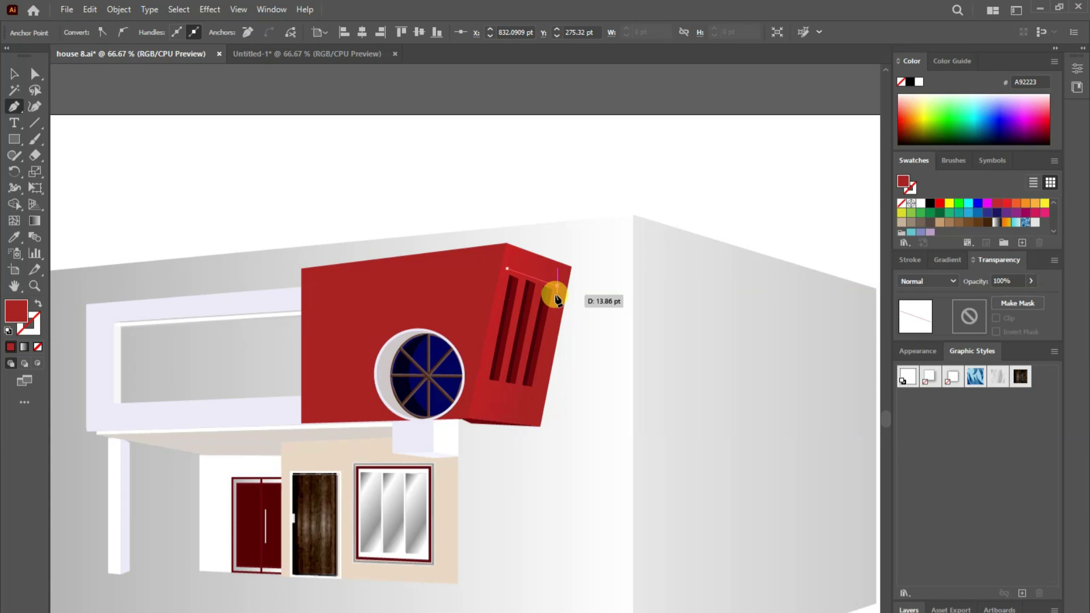
left_click(555, 296)
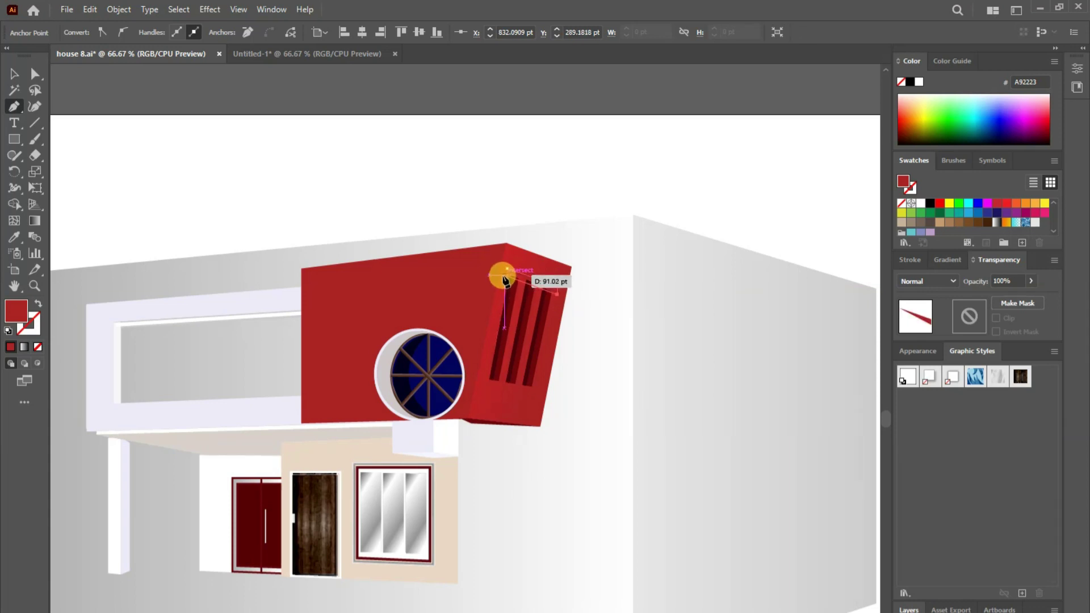
left_click(505, 270)
- Merge the new shape with the vent tops in Shape Builder and trim the leftover cap
key("v")
left_click(517, 331, "shift")
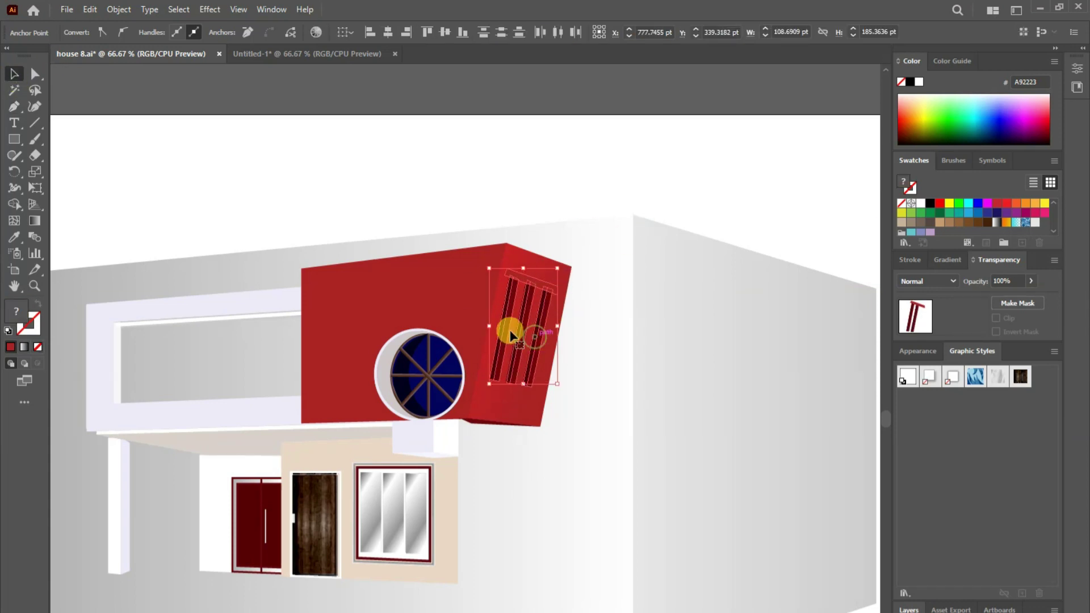
key("shift+m")
left_click(510, 275)
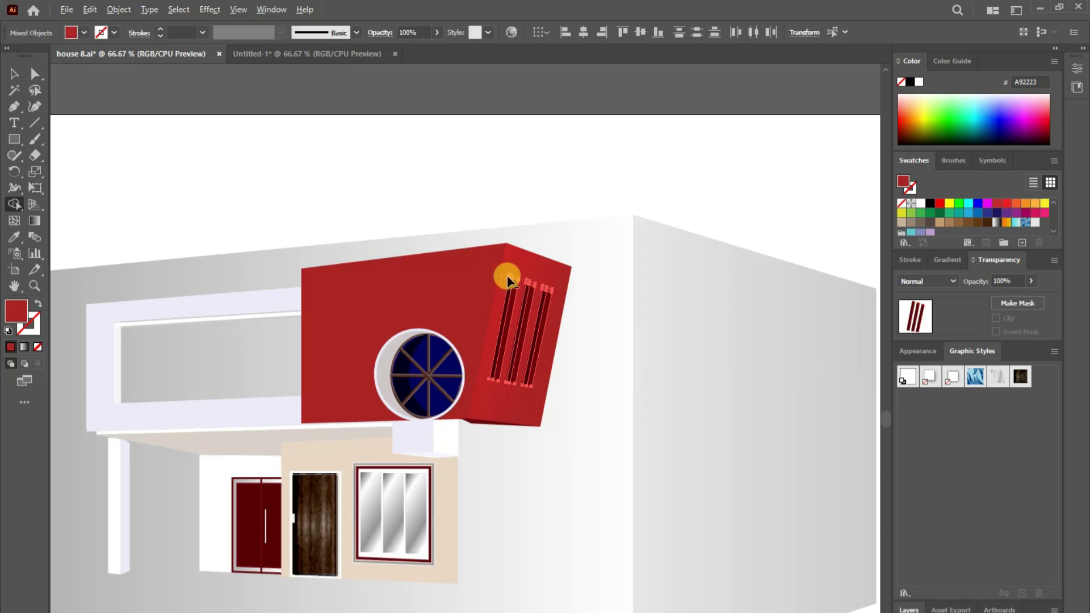
key("ctrl+plus")
key("ctrl+plus")
key("ctrl+plus")
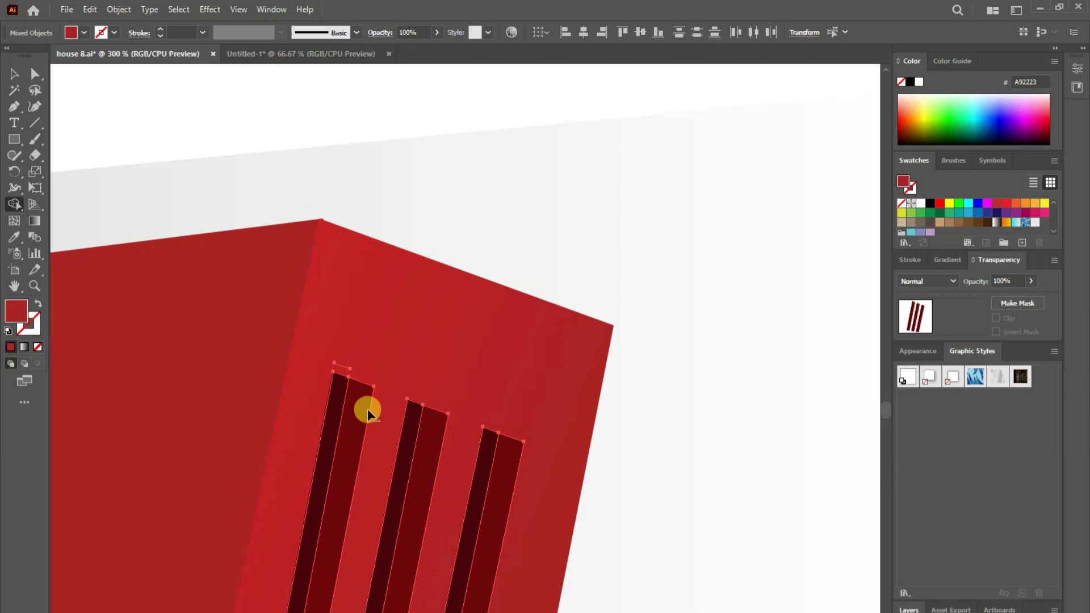
left_click(336, 364)
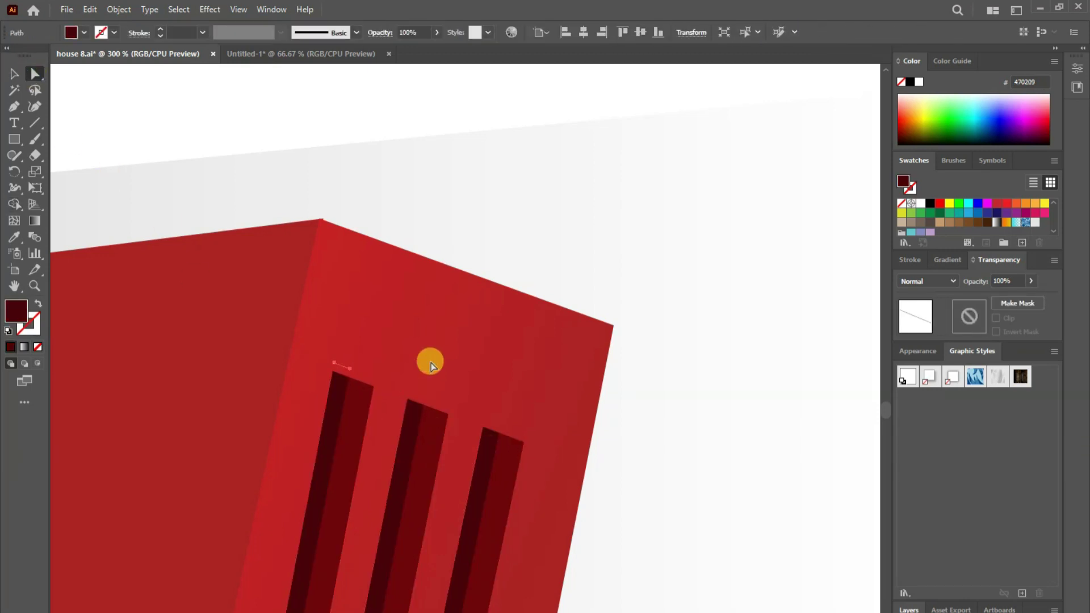
scroll(403, 358, "down", 3)
left_click(35, 285)
key("ctrl+minus")
key("ctrl+minus")
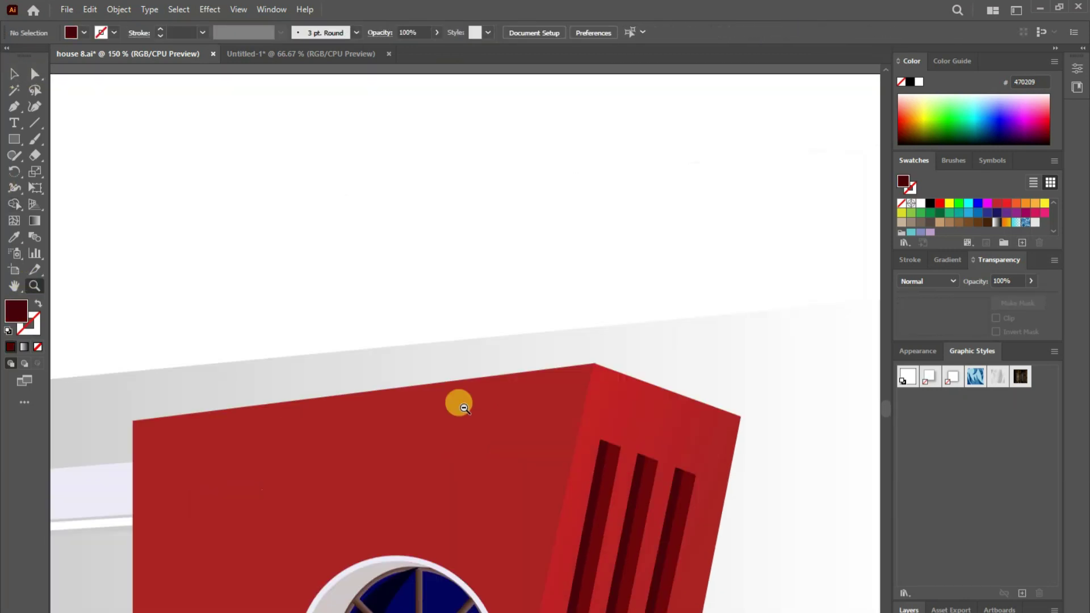
key("ctrl+minus")
key("ctrl+minus")
- Stretch the thin white ledge's right end and adjust its end anchor points
left_click(340, 182, "ctrl")
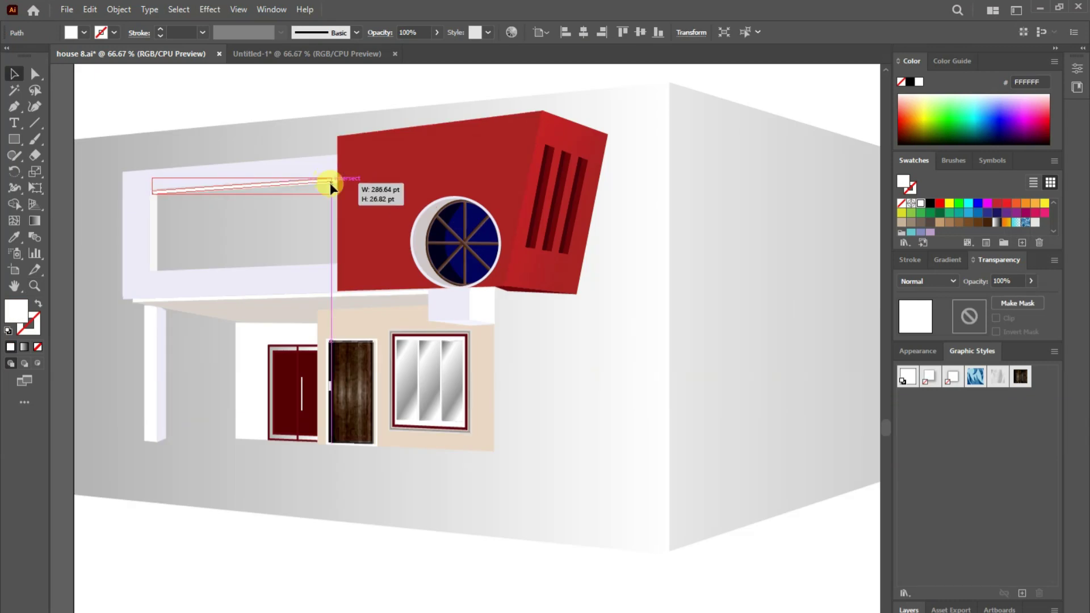
left_click(566, 406)
scroll(624, 328, "down", 3)
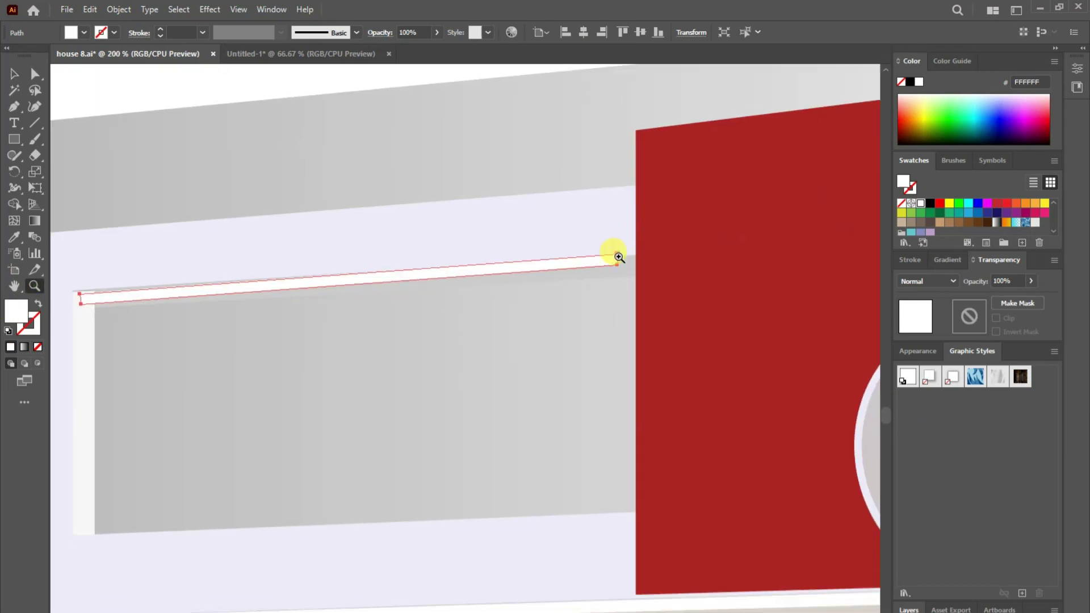
key("v")
left_click(504, 307)
left_click(527, 299)
mouse_move(616, 279)
left_mouse_down()
mouse_move(715, 278)
mouse_move(624, 290)
left_mouse_up()
key("a")
left_click_drag(710, 180, 628, 258)
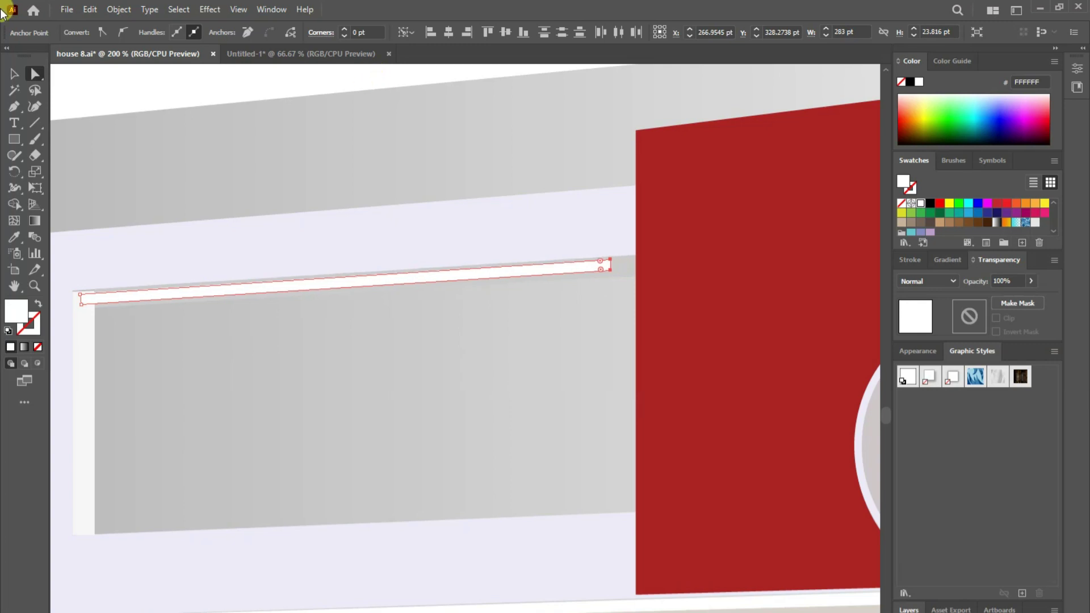
- Sample the lavender wall colour as the fill for the new path
key("p")
left_click(59, 74, "ctrl")
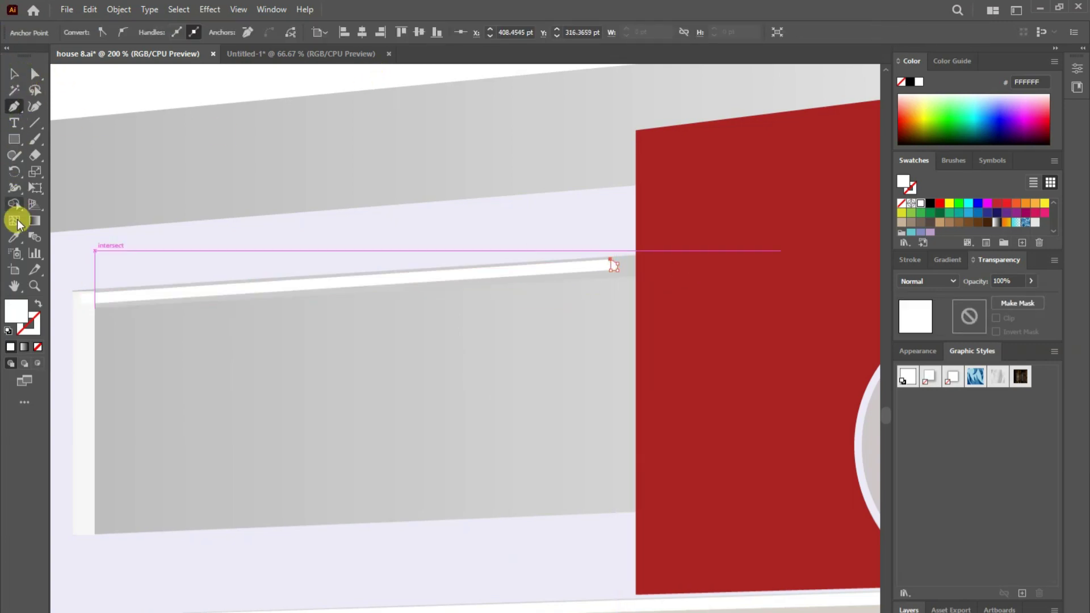
left_click(14, 237)
left_click(170, 241)
left_click(14, 73)
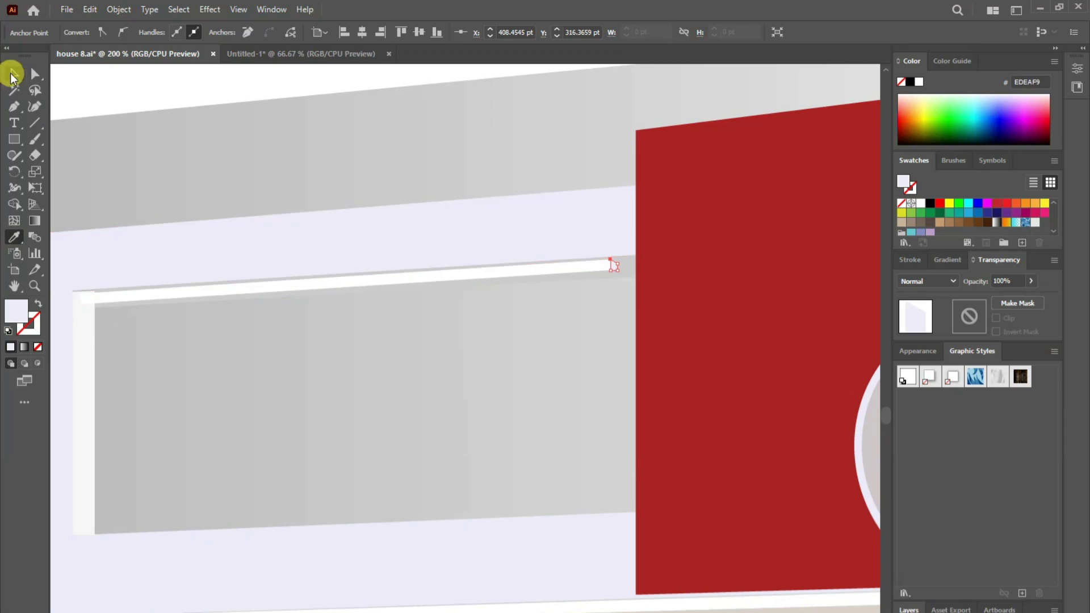
- Pen-draw a thin strip along the underside of the white ledge
left_click(618, 262)
left_click(95, 291)
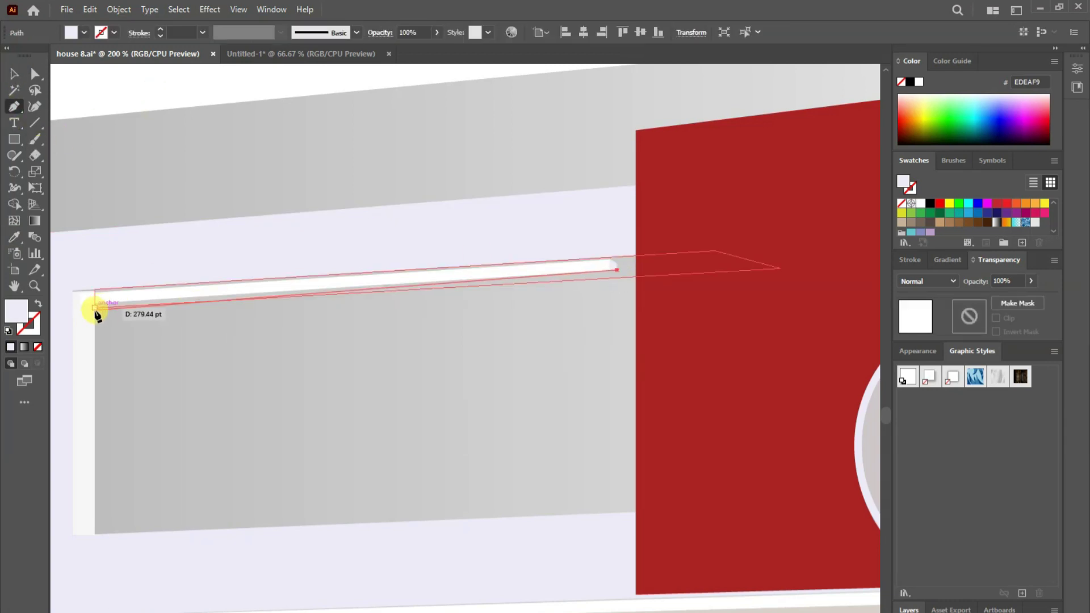
left_click(607, 274)
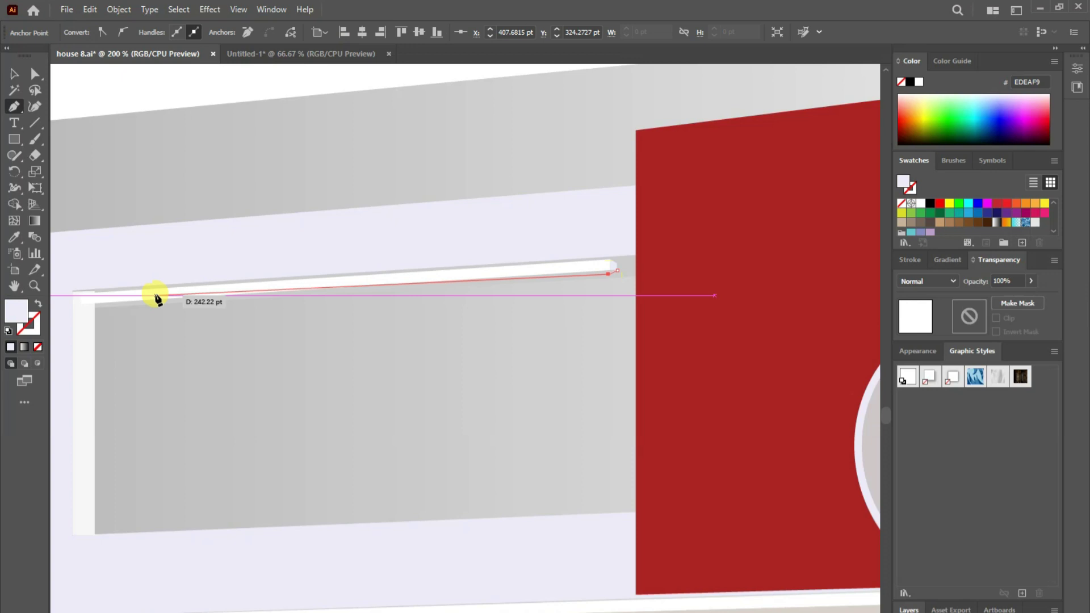
left_click(84, 313)
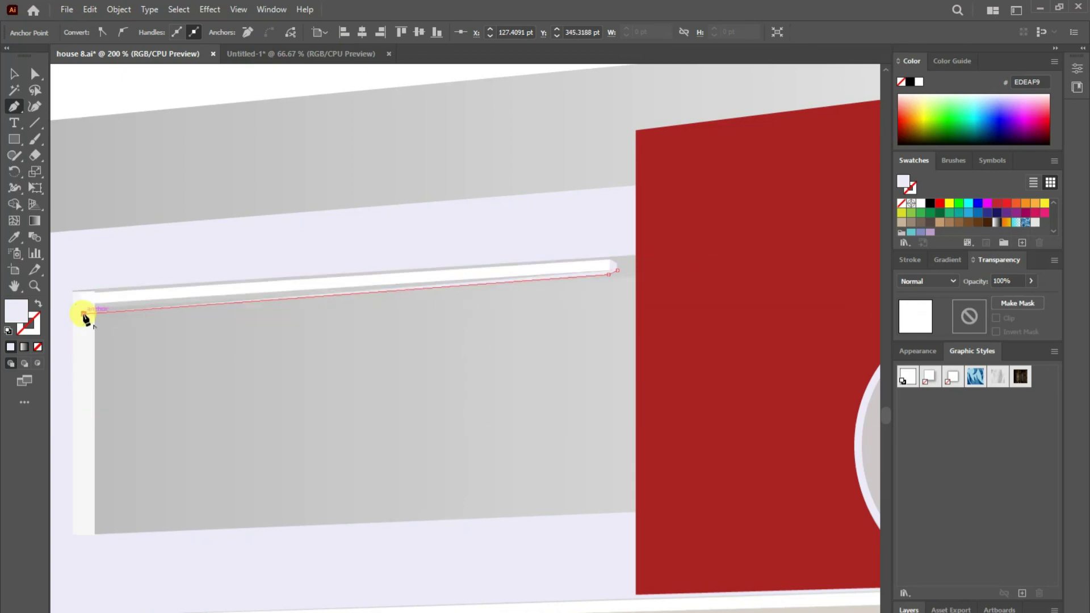
left_click(81, 305)
left_click(616, 271)
- Reselect the new strip and its end points to prepare its fill
left_click(35, 74)
left_click(84, 313)
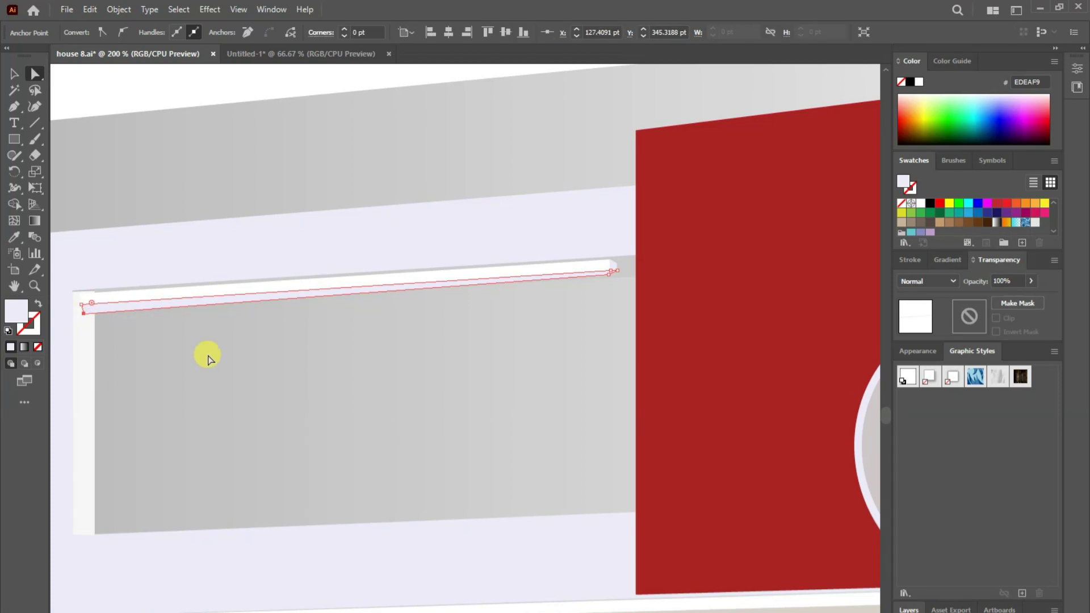
left_click(112, 132)
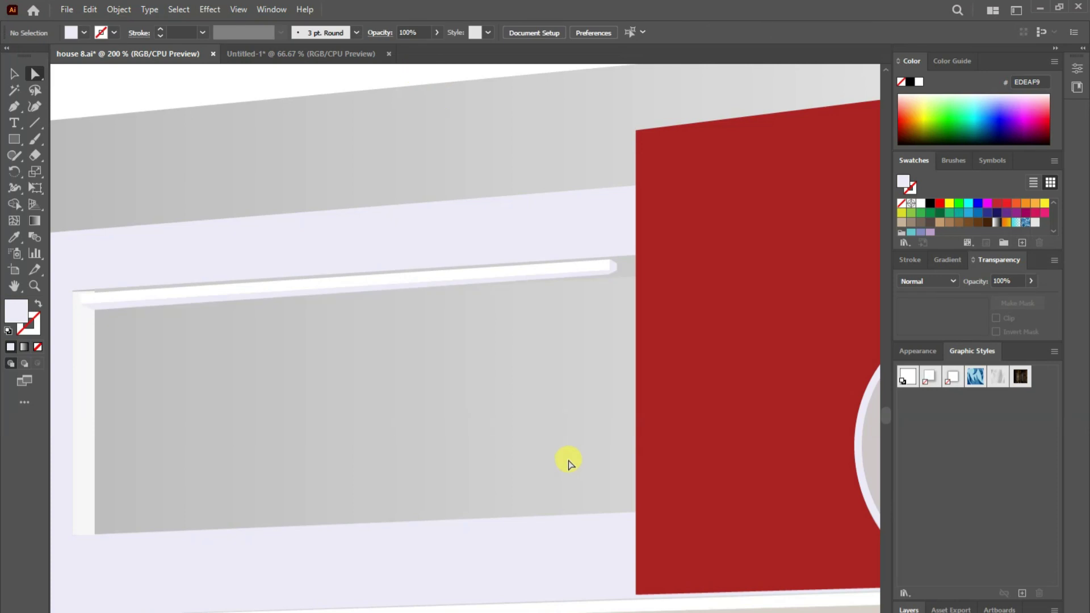
left_click(617, 278)
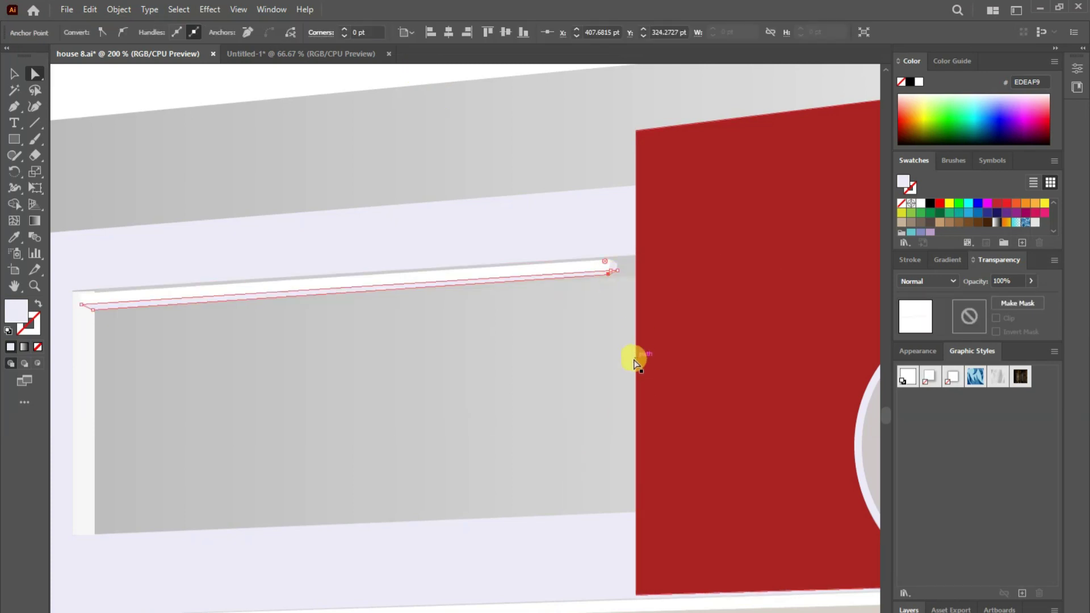
left_click(322, 84)
left_click(615, 265)
- Apply a sampled grey fill to the ledge strip through the Color Picker
left_click(12, 238)
left_click(85, 339)
double_click(22, 325)
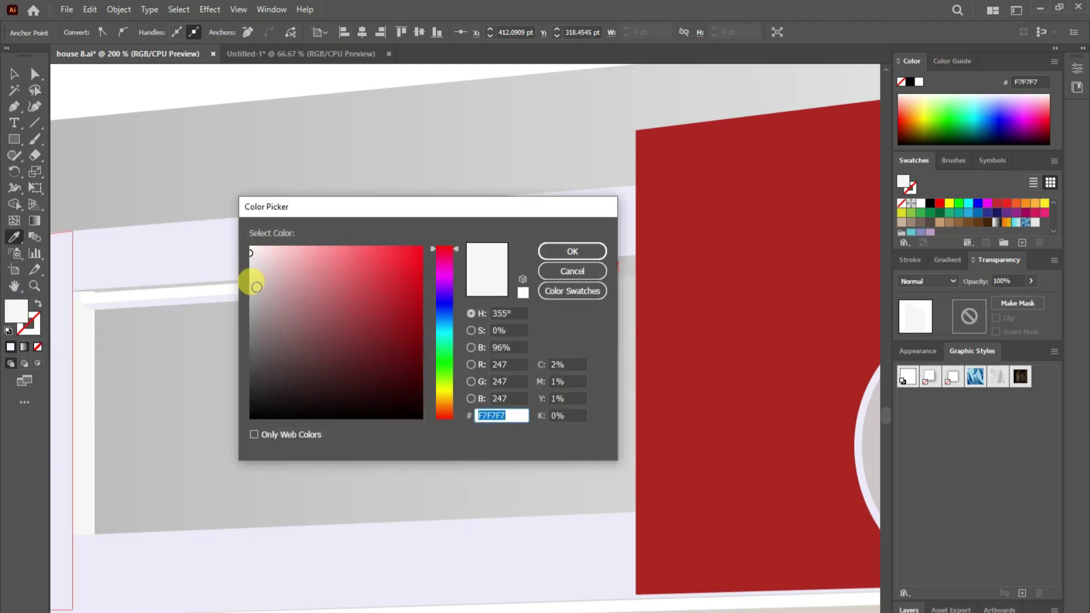
left_click(572, 250)
key("v")
left_click(178, 97)
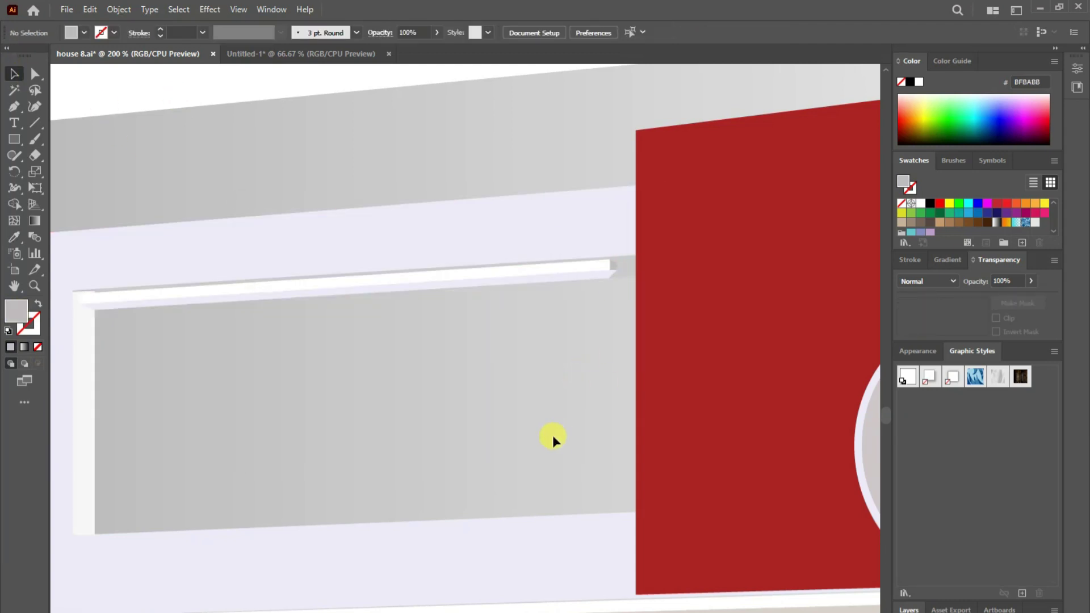
- Fill the ledge strip with grey 777777
left_click(34, 74)
left_click(609, 276)
key("ctrl+shift+a")
left_click(443, 295)
double_click(16, 311)
type("777777")
left_click(573, 251)
key("ctrl+shift+a")
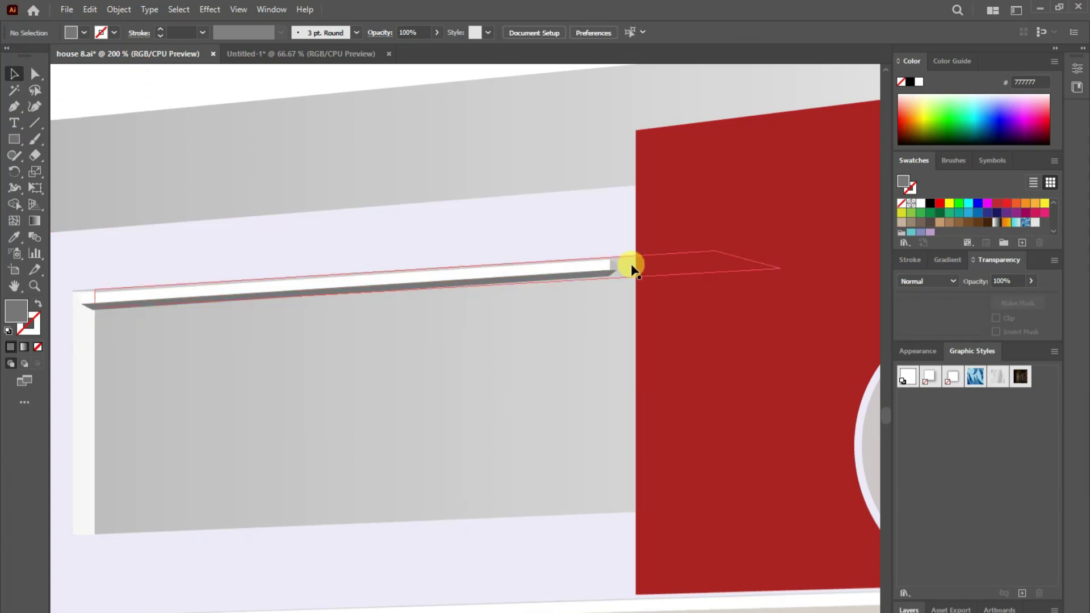
- Select the strip's right-end anchors, then undo back to the earlier state
left_click(631, 269)
key("ctrl+shift+a")
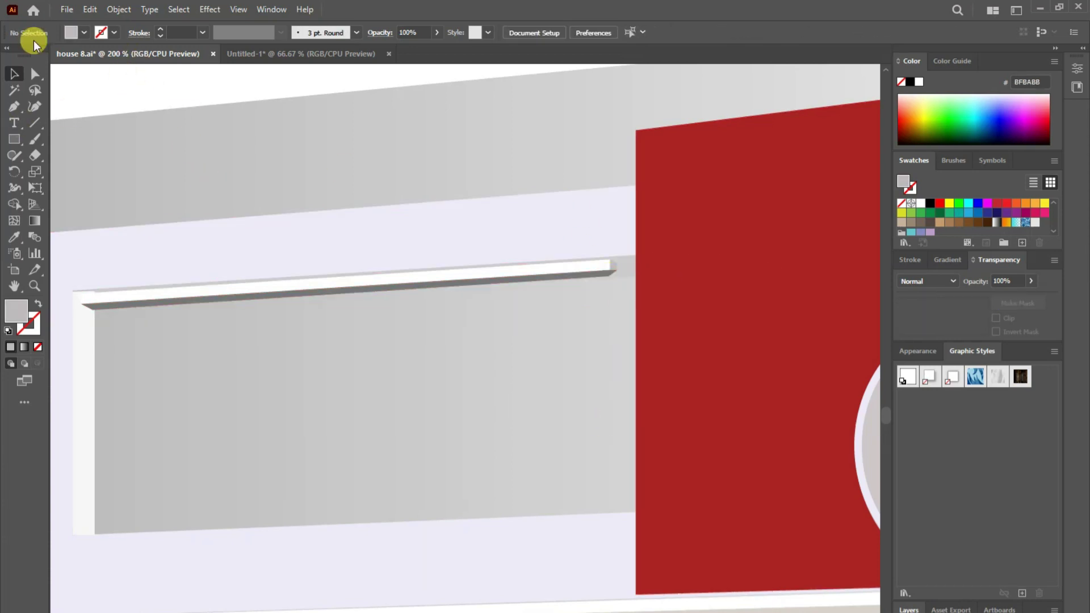
left_click(35, 73)
left_click_drag(621, 261, 688, 308)
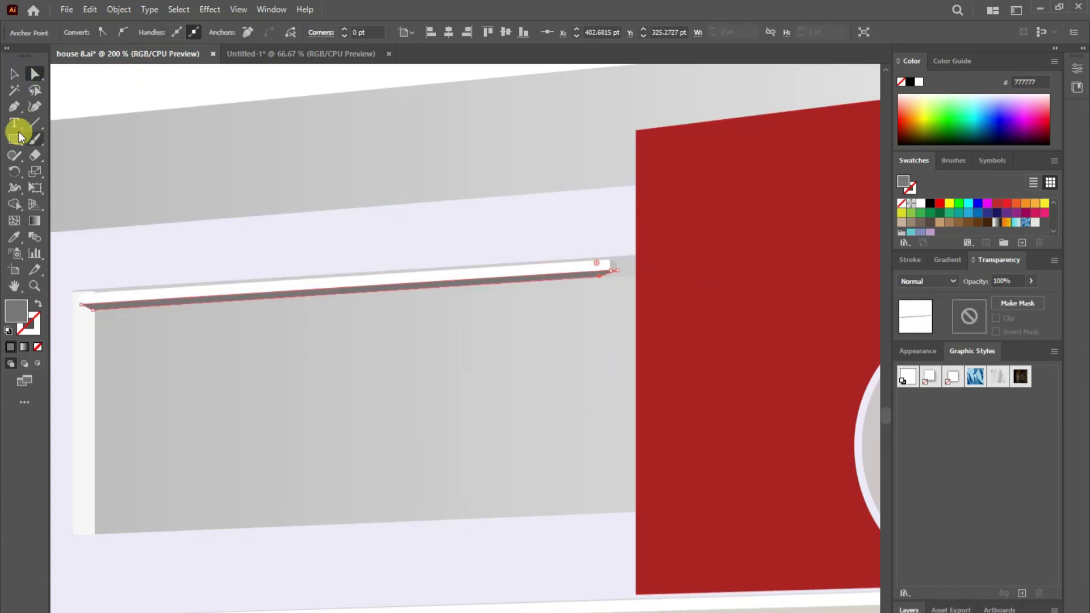
key("ctrl+shift+a")
left_click(14, 74)
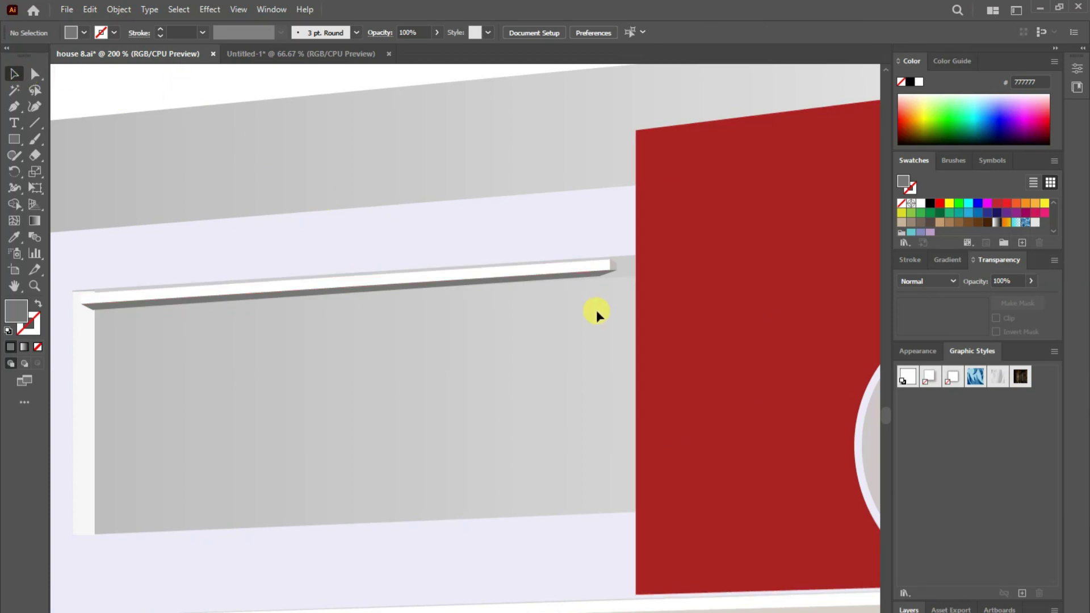
left_click(628, 263)
key("ctrl+z")
key("ctrl+z")
- Group the ledge strip and bring it to the front
left_click_drag(606, 249, 604, 252)
right_click(541, 217)
left_click(582, 308)
right_click(581, 229)
left_click(760, 404)
- Slide the red wall left behind the ledge and keep the strip in front
left_click_drag(773, 291, 600, 294)
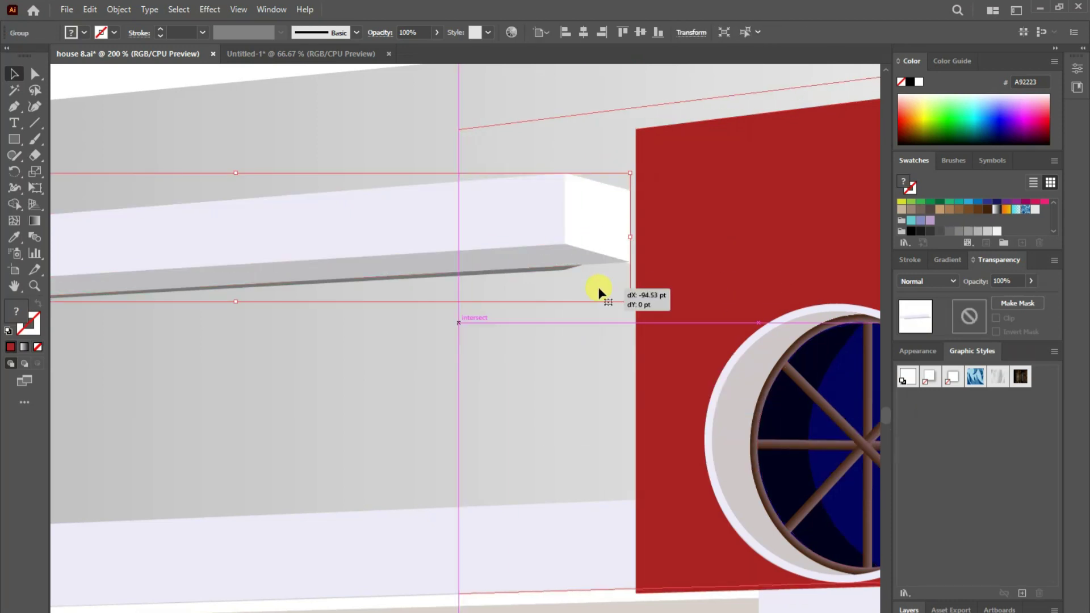
key("ctrl+shift+a")
left_click(528, 253)
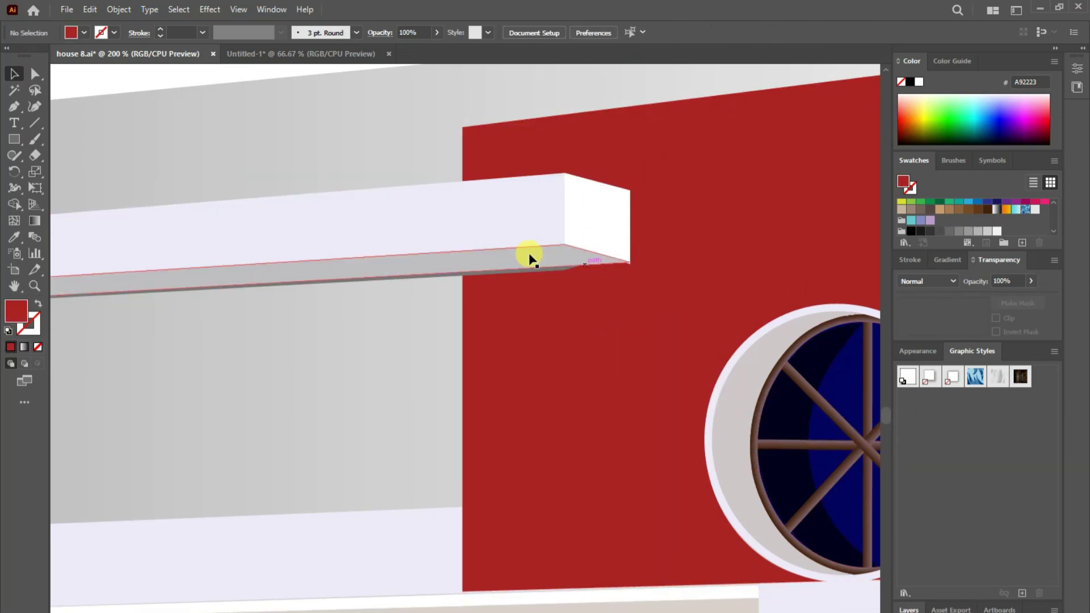
right_click(547, 273)
left_click(707, 438)
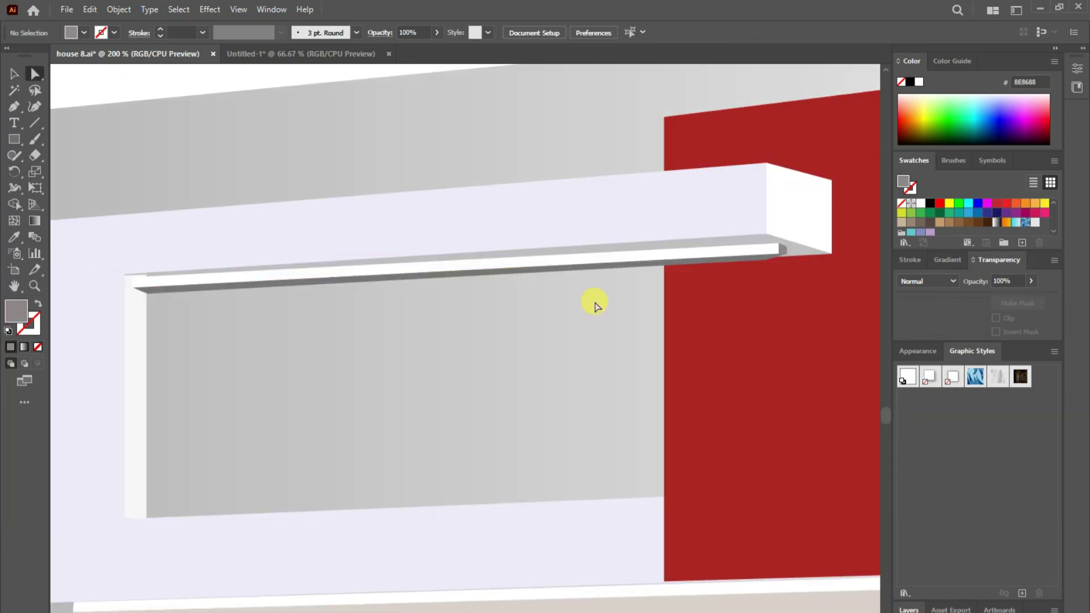
- Draw the four-cornered left side face of the window recess with the Pen tool
left_click(15, 112)
left_click(146, 294)
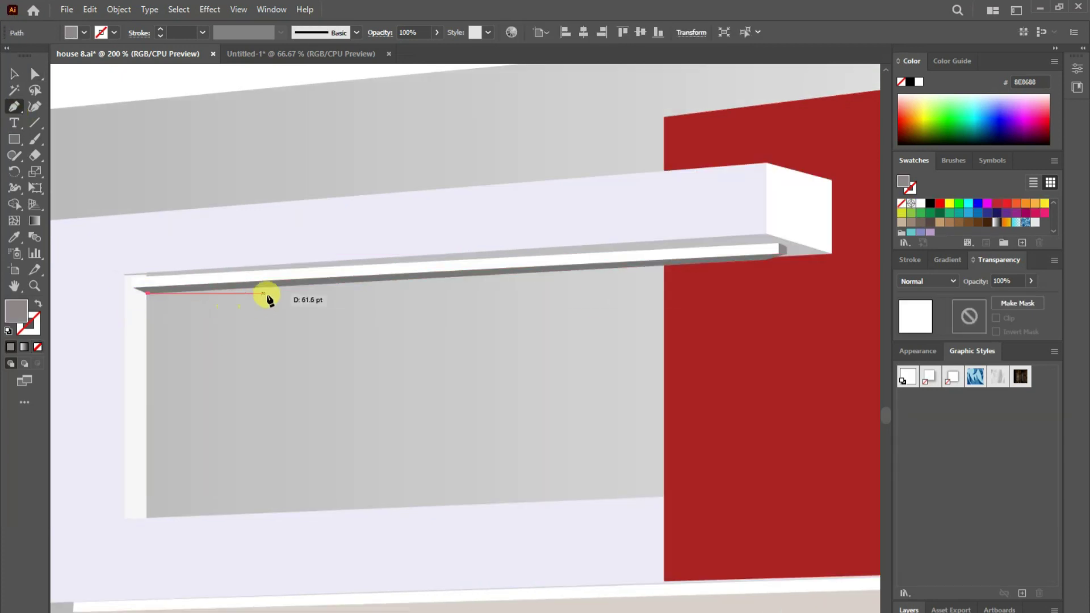
left_click(301, 320)
left_click(305, 512)
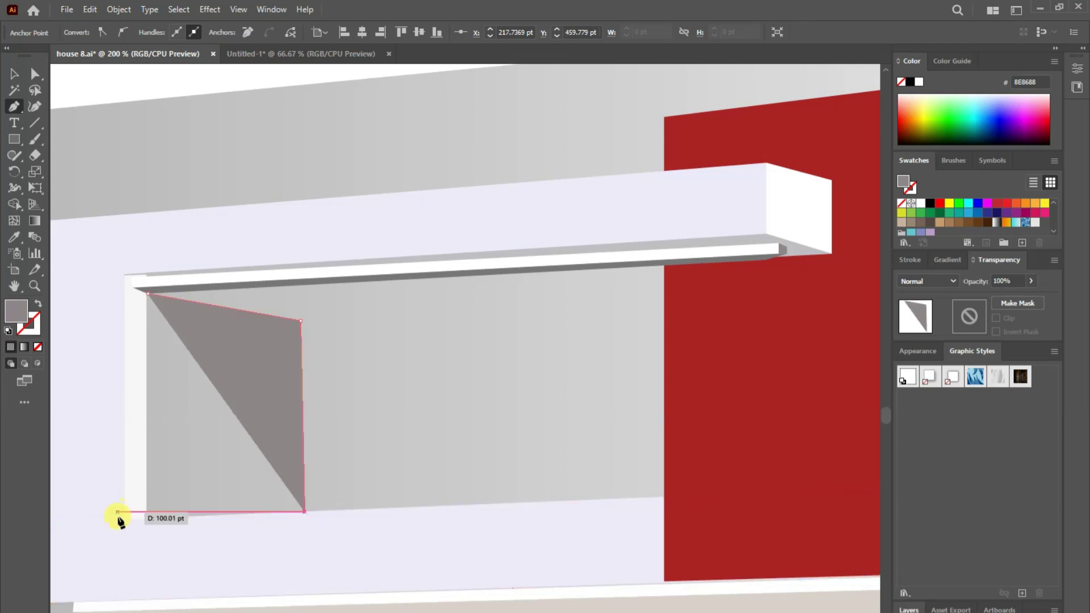
left_click(146, 518)
left_click(154, 294)
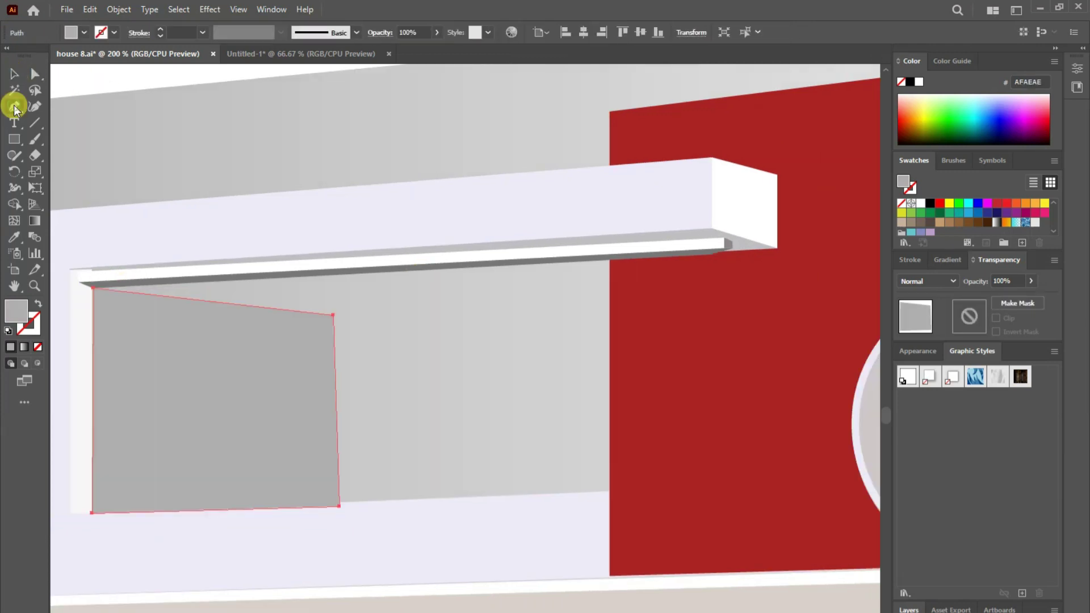
left_click(14, 74)
- Draw the recess back wall, then nudge its bottom-left anchor slightly up
left_click(93, 80)
left_click(14, 106)
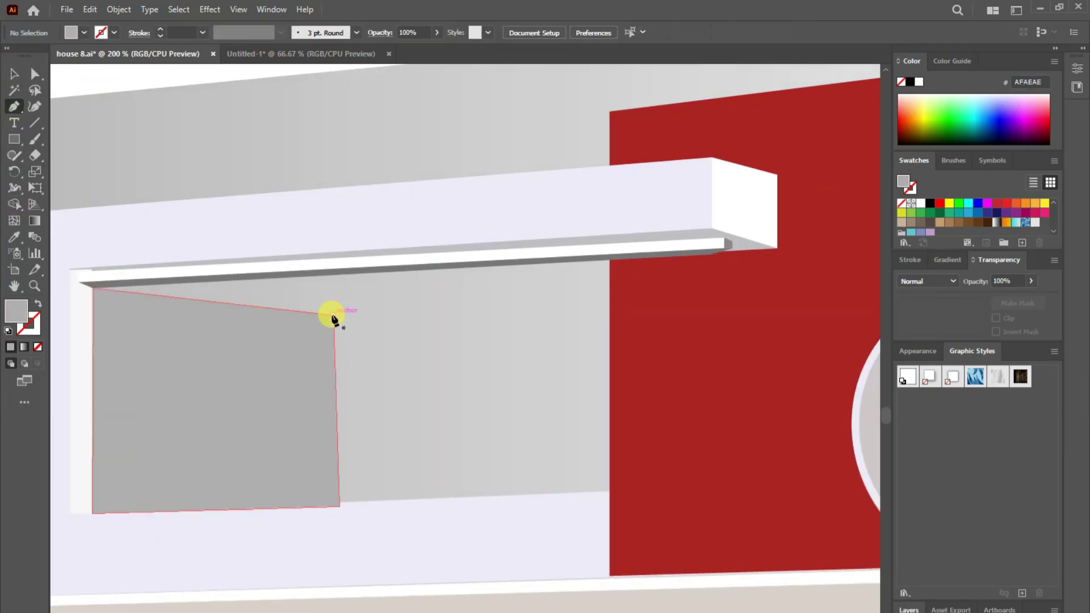
left_click(333, 315)
left_click(609, 301)
left_click(610, 491)
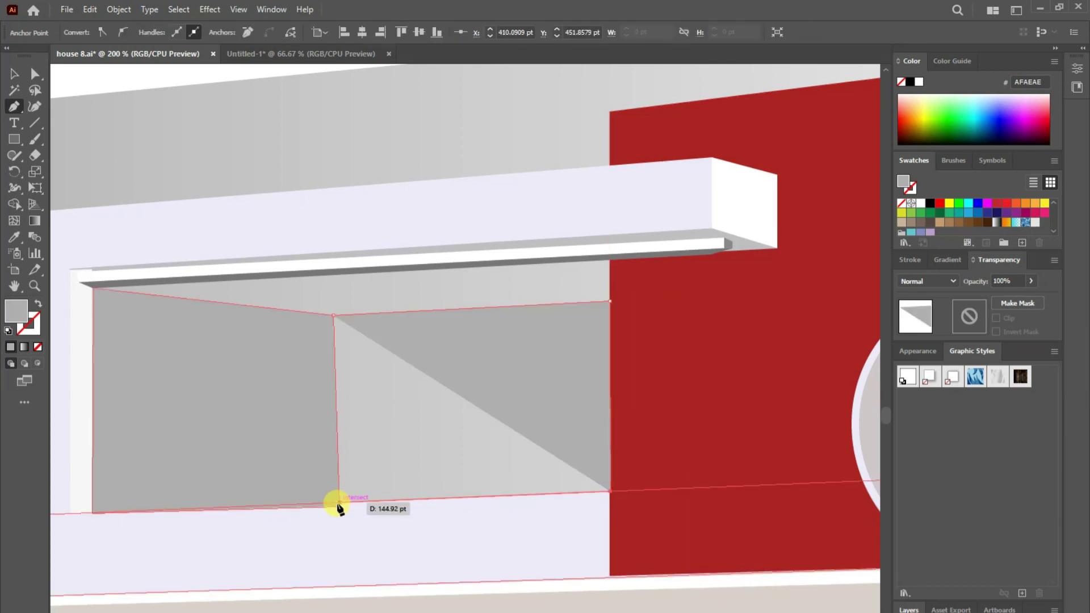
left_click(338, 505)
left_click(332, 314)
left_click(34, 74)
left_click_drag(339, 506, 339, 502)
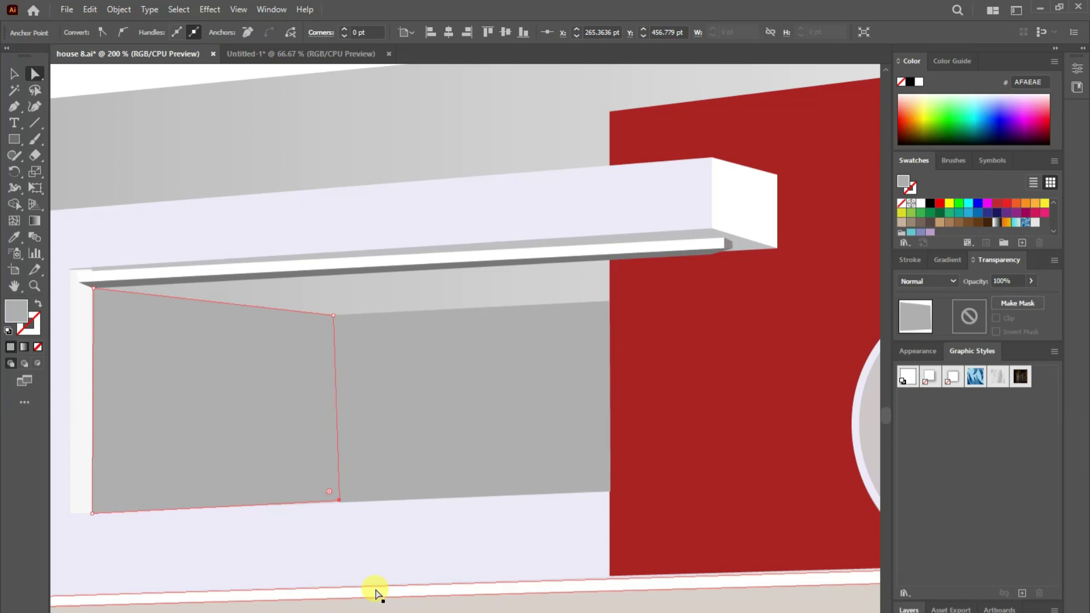
- Draw a ceiling triangle under the ledge and give it the beam's fill
key("p")
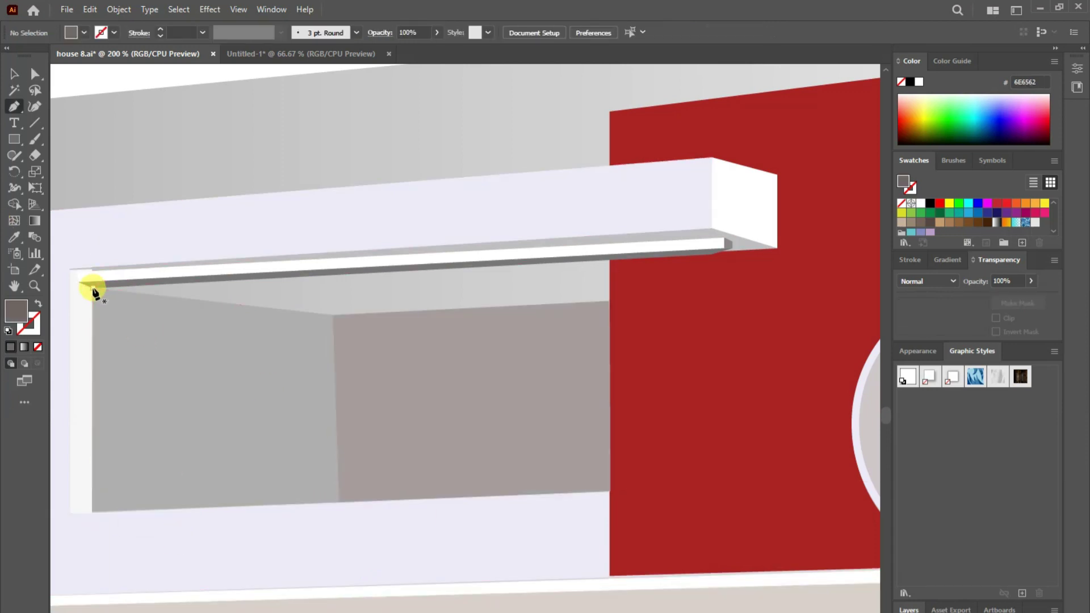
left_click(93, 287)
left_click(333, 275)
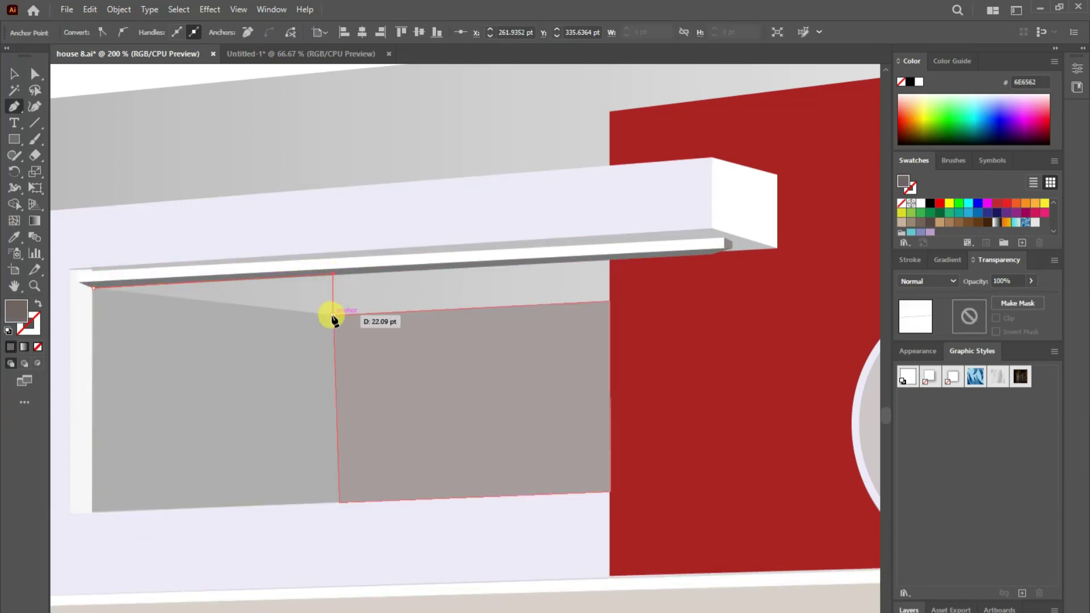
left_click(332, 314)
left_click(94, 289)
left_click(14, 237)
left_click(169, 222)
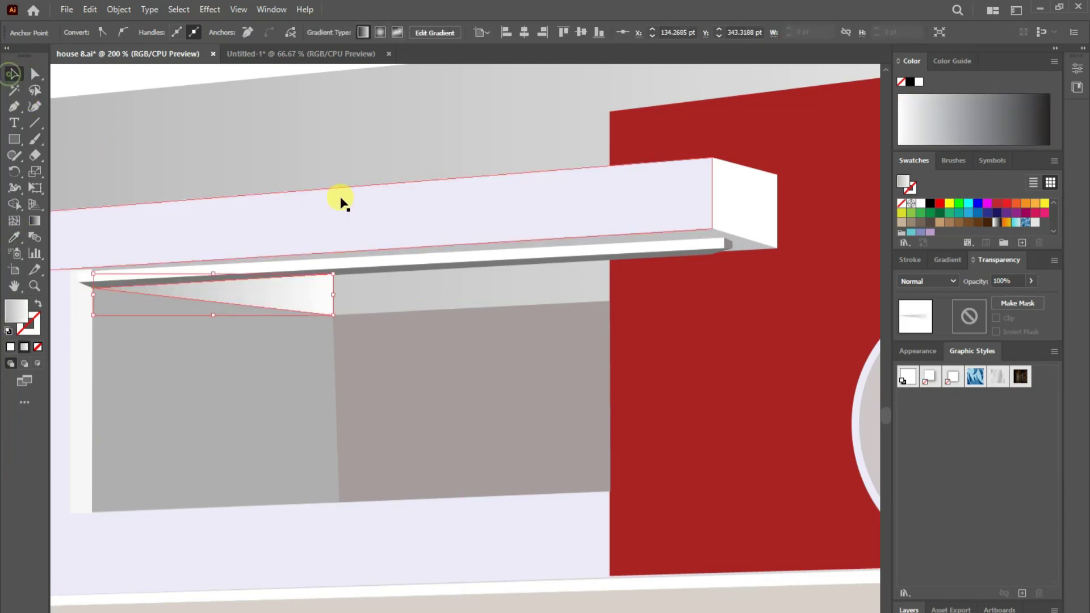
key("v")
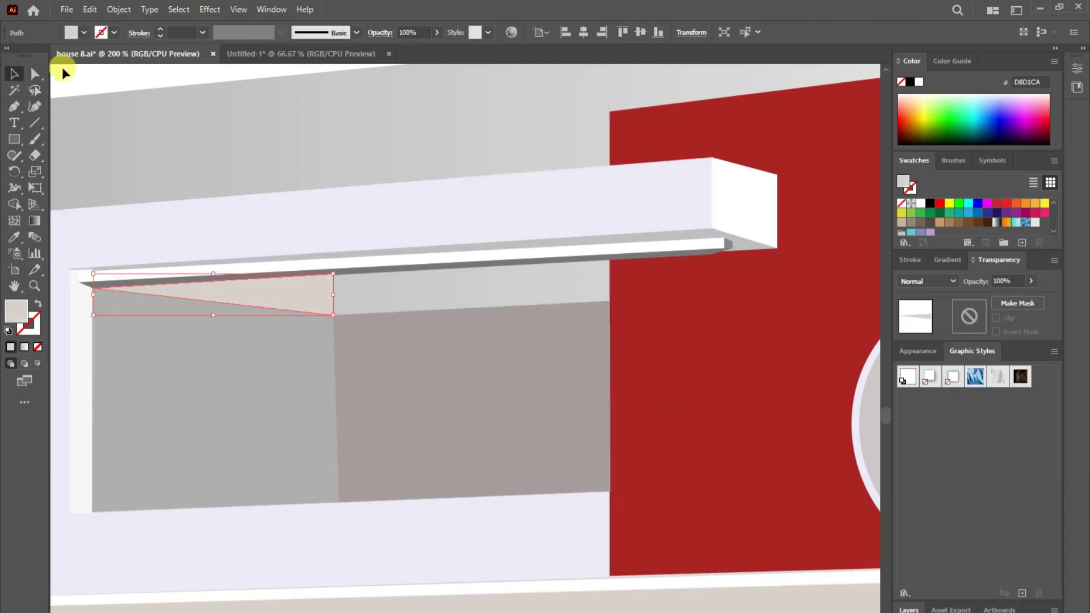
- Add a thin sliver triangle at the back wall corner with the beam's pale lilac fill
left_click(15, 107)
left_click(333, 316)
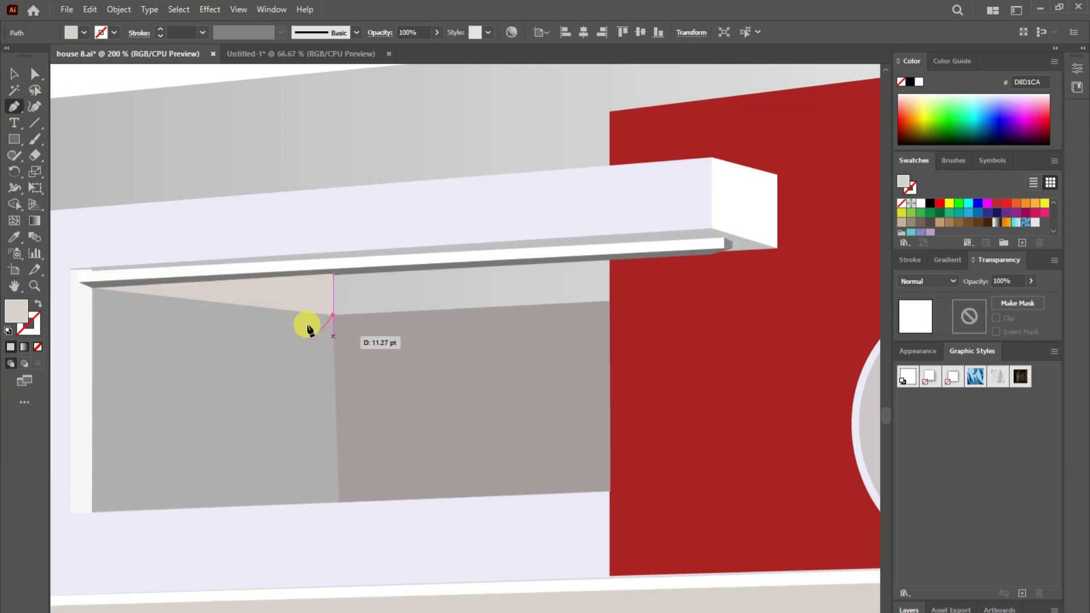
left_click(325, 334)
left_click(94, 288)
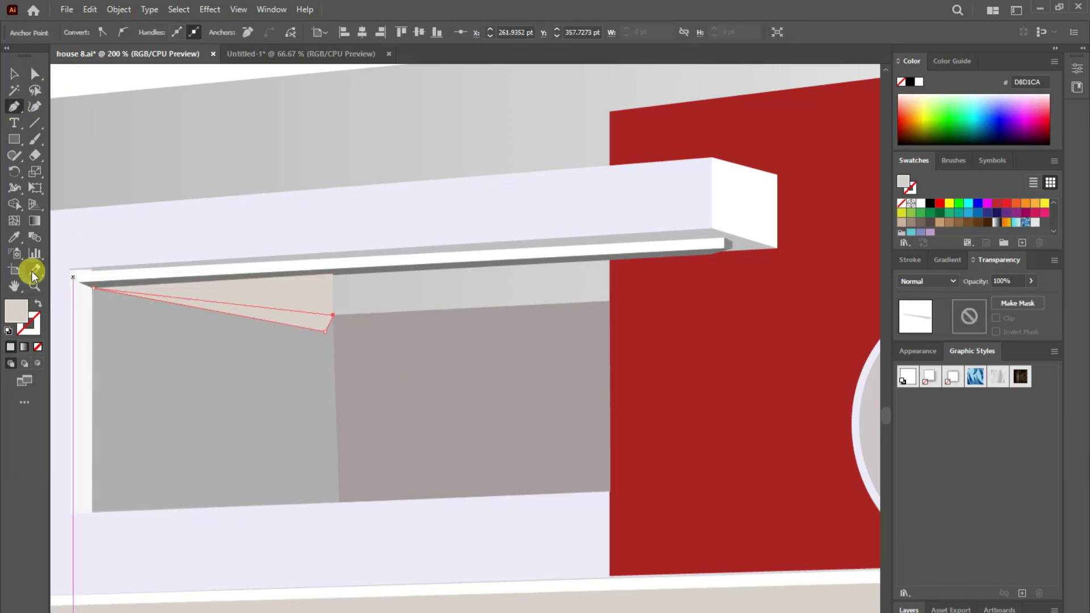
left_click(15, 237)
left_click(424, 288)
key("v")
key("ctrl+shift+a")
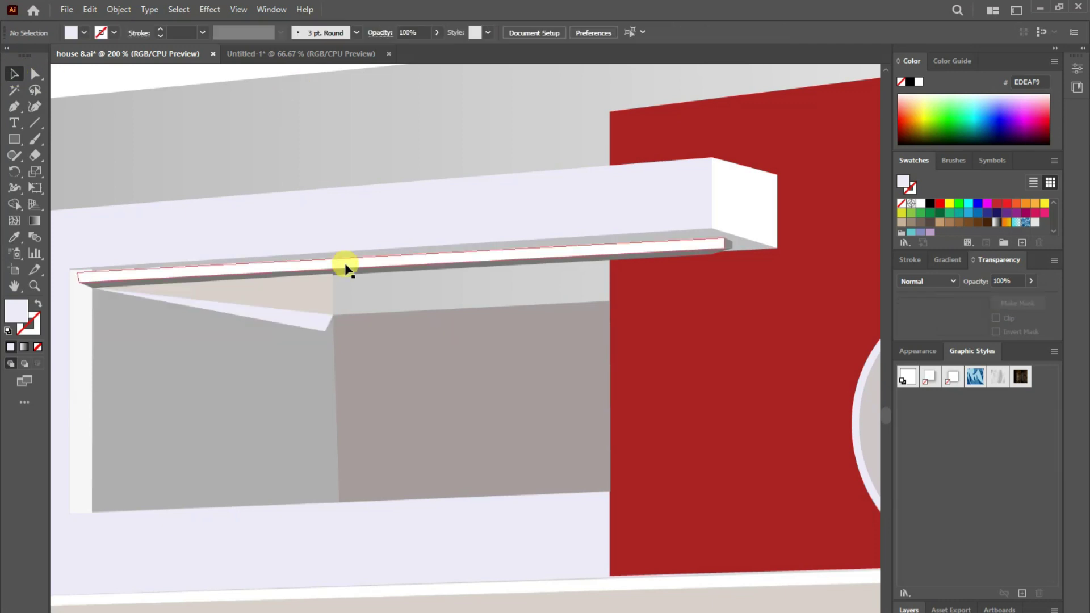
- Snap the sliver's right corner onto the back wall's top corner
left_click(334, 331)
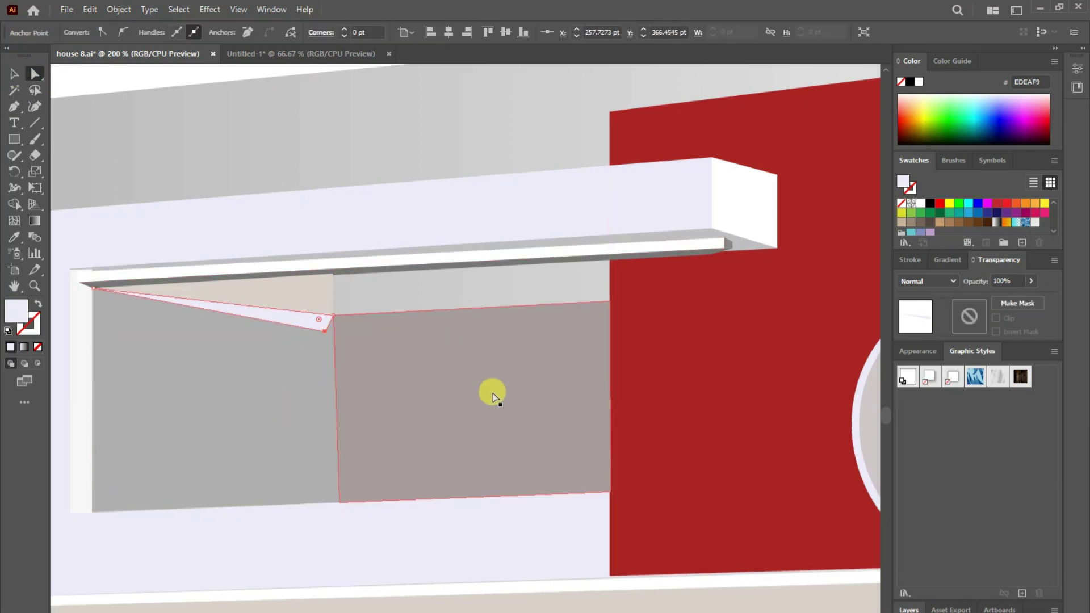
left_click(436, 337)
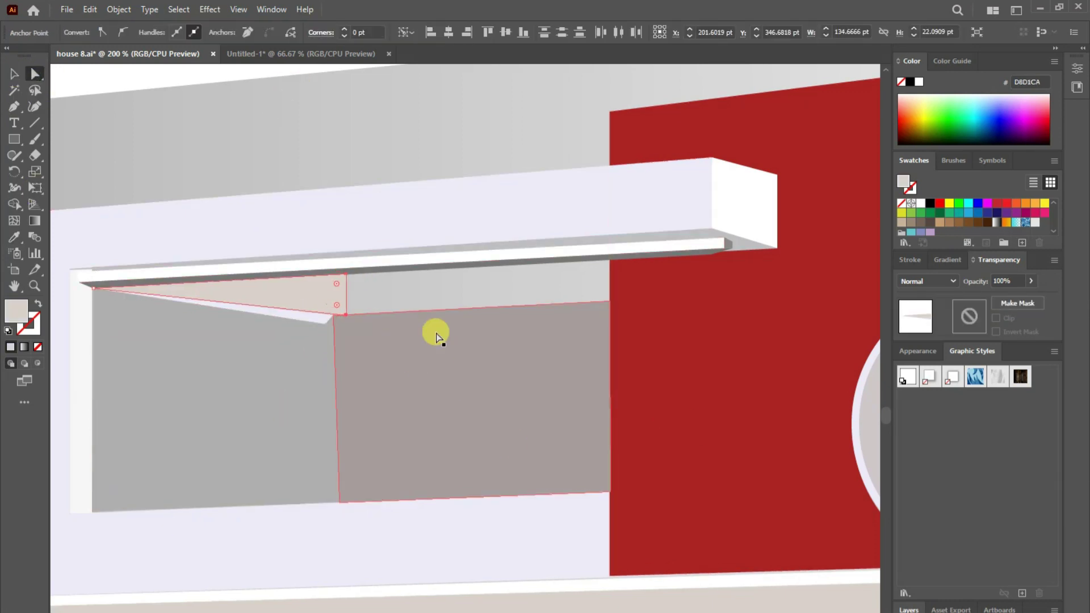
left_click(14, 73)
left_click(315, 321)
key("a")
left_click_drag(331, 319, 335, 323)
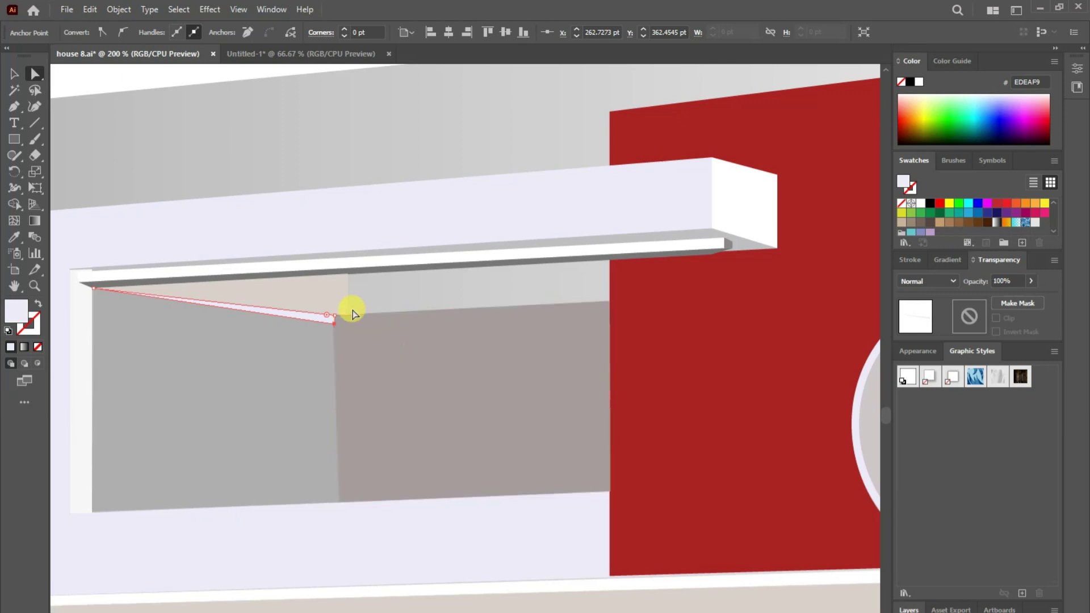
left_click(14, 74)
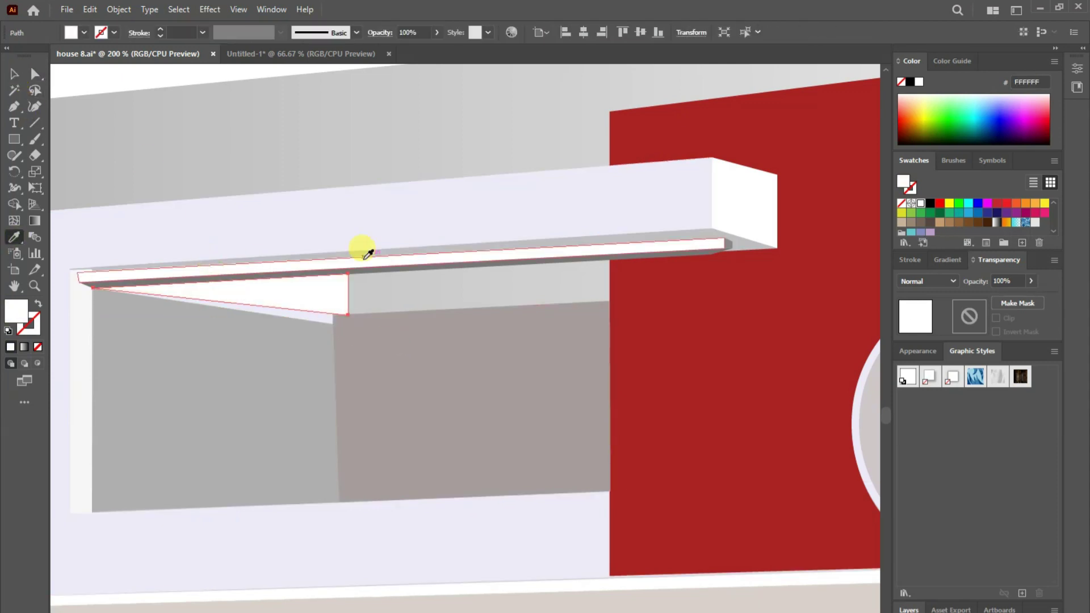
left_click(172, 111)
key("p")
left_click(347, 274)
- Close the ceiling panel and give it a white-ended gradient running right to left
left_click(609, 261)
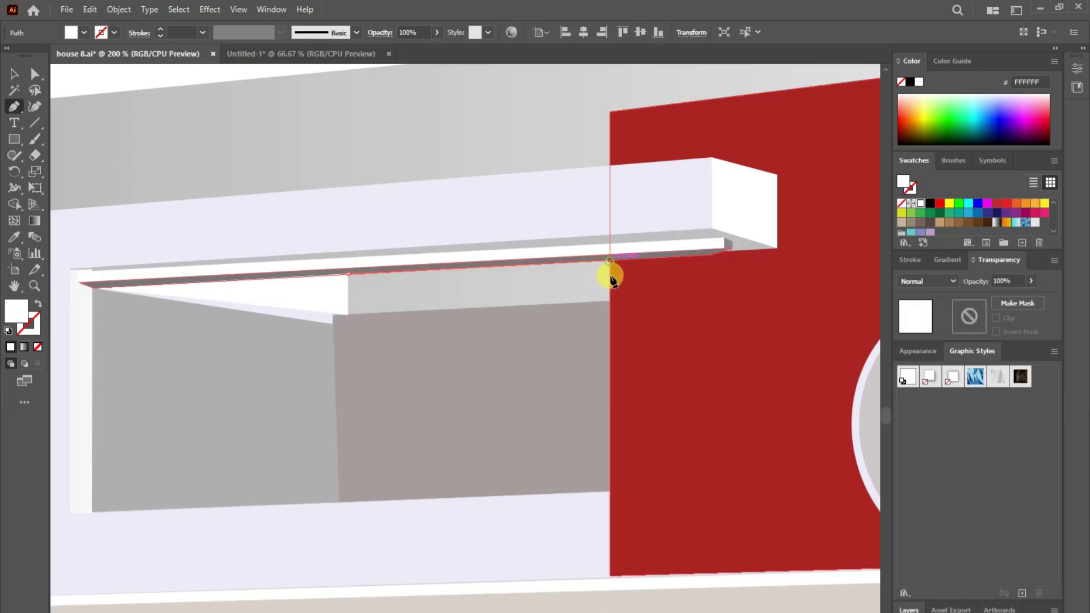
left_click(609, 301)
left_click(348, 315)
left_click(347, 274)
double_click(12, 318)
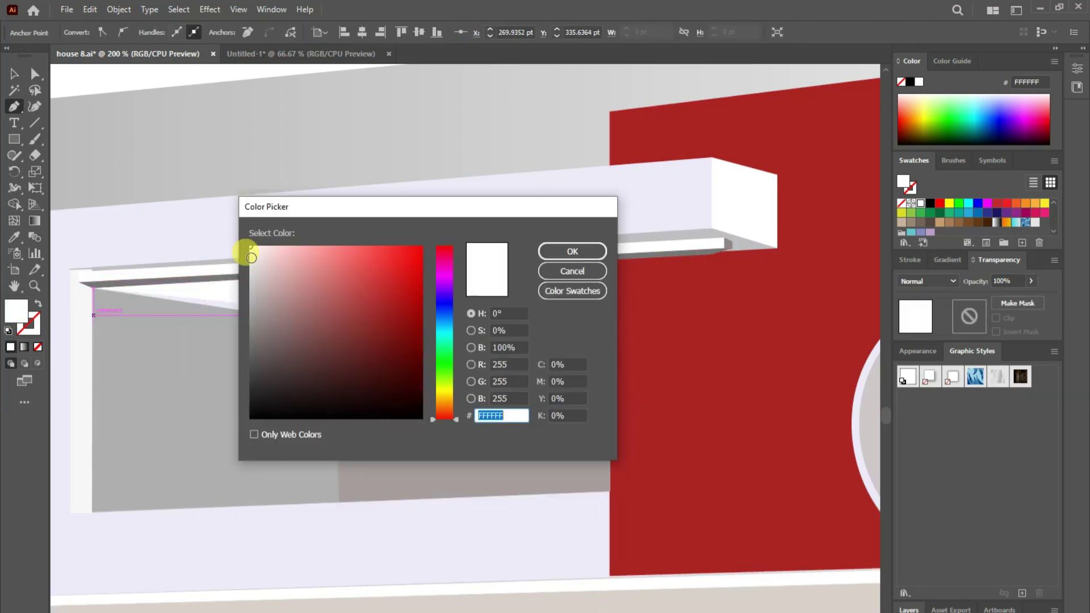
key("Escape")
left_click(948, 260)
left_click(1036, 224)
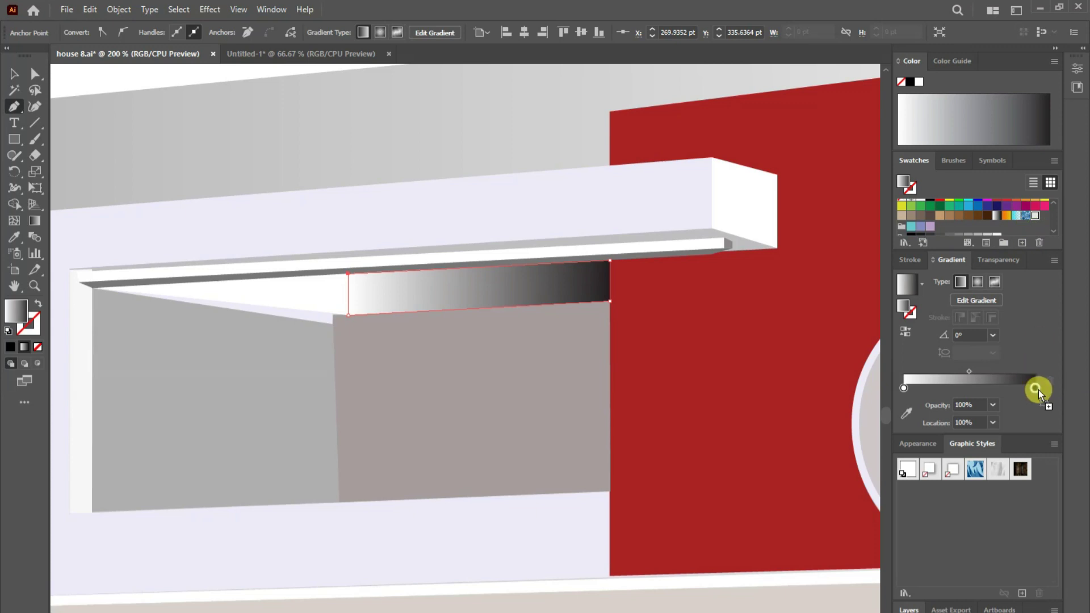
left_click_drag(1037, 227, 1035, 387)
left_click(35, 220)
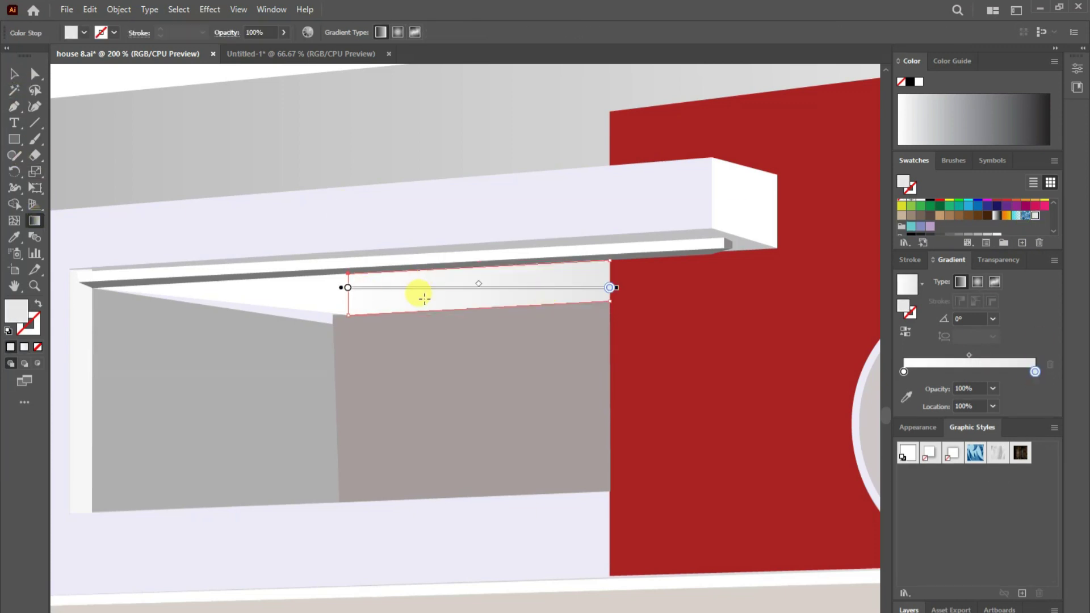
left_click_drag(595, 285, 349, 301)
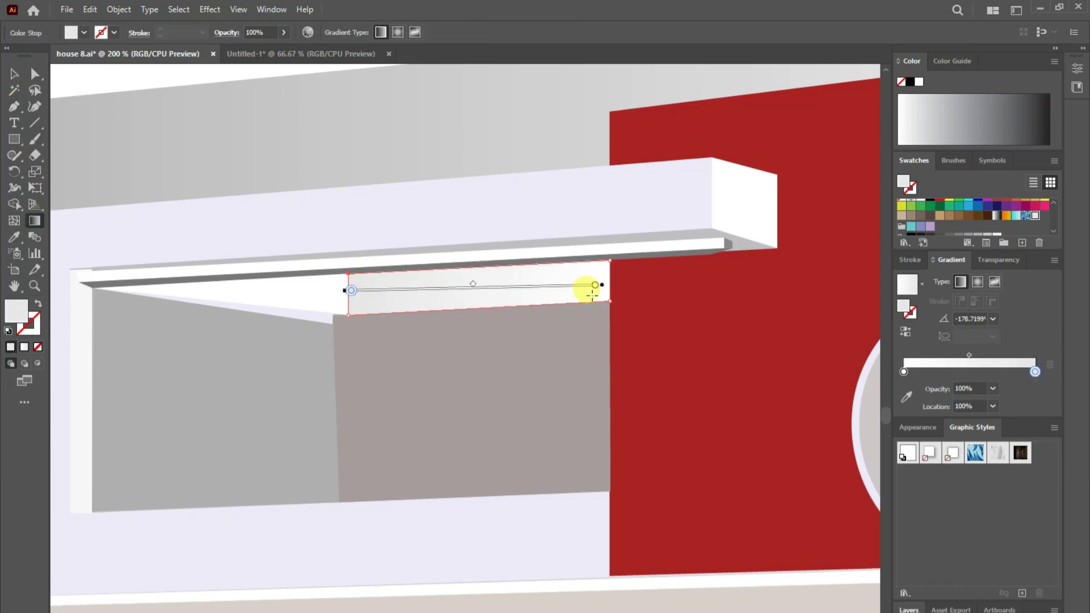
key("v")
left_click(499, 394)
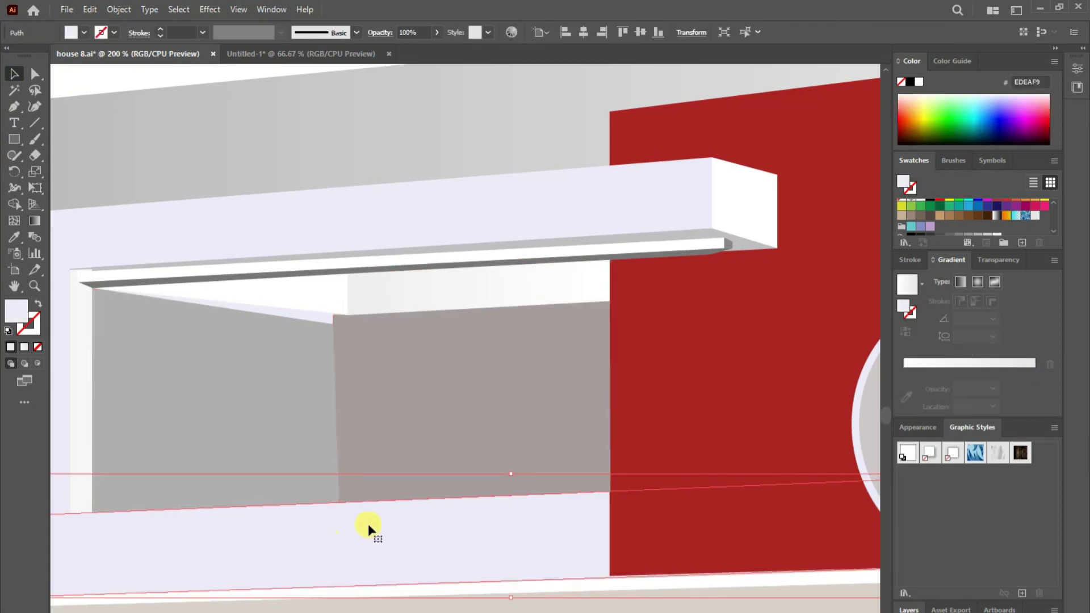
- Draw a thin strip along the ceiling's lower edge to the red wall corner
key("p")
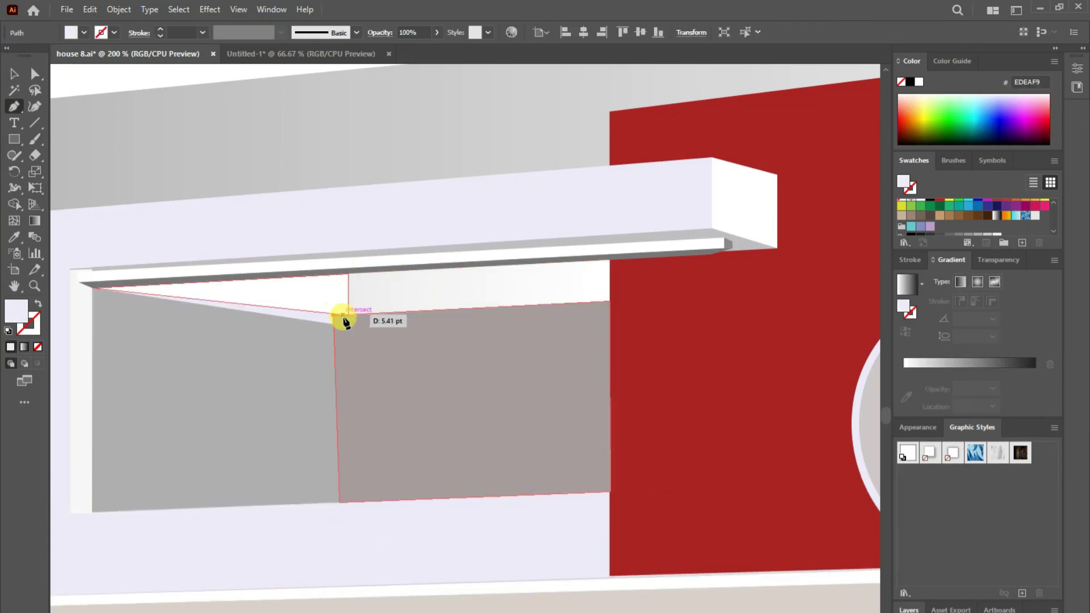
left_click(347, 314)
left_click(608, 302)
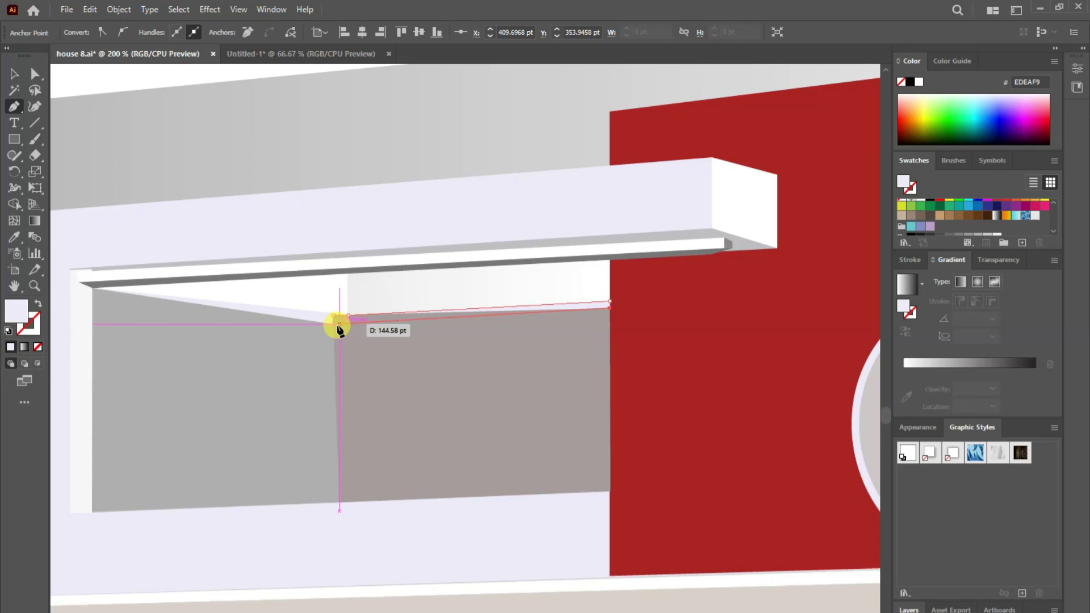
left_click(348, 327)
left_click(34, 74)
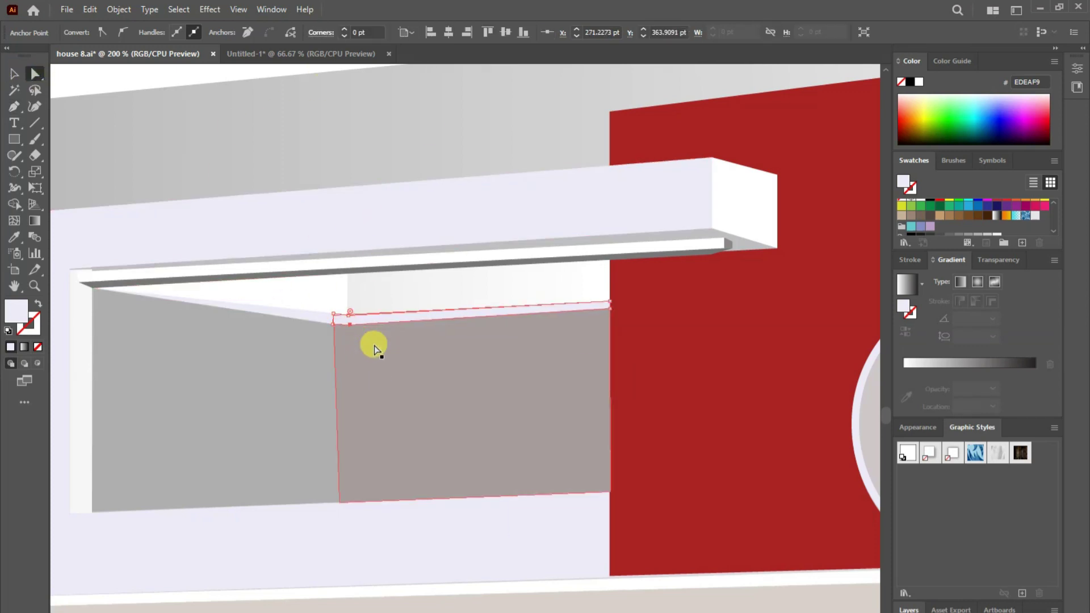
key("ctrl+shift+a")
left_click(361, 329)
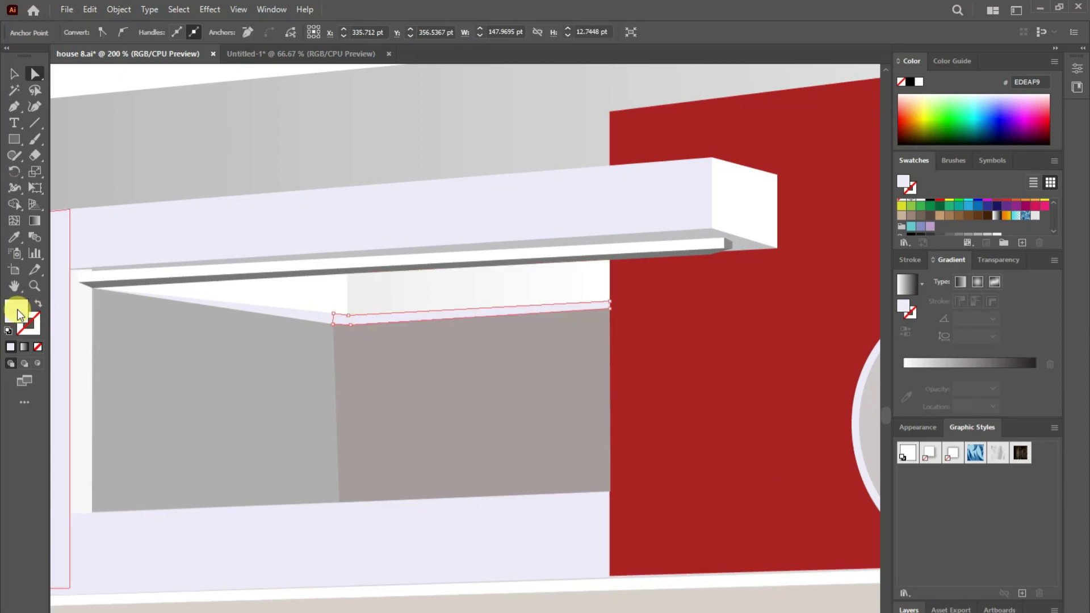
- Fill the strip with pale lavender sampled from the ceiling and apply a gradient
double_click(15, 311)
left_click(262, 248)
left_click(608, 265)
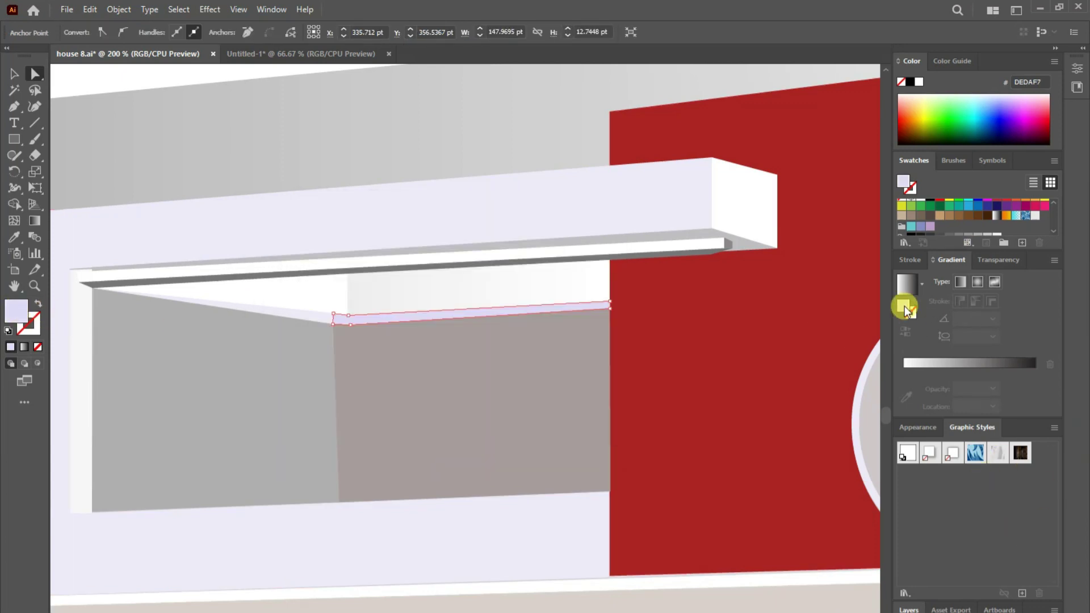
left_click(965, 362)
mouse_move(1034, 389)
left_mouse_down()
mouse_move(941, 389)
mouse_move(1034, 389)
left_mouse_up()
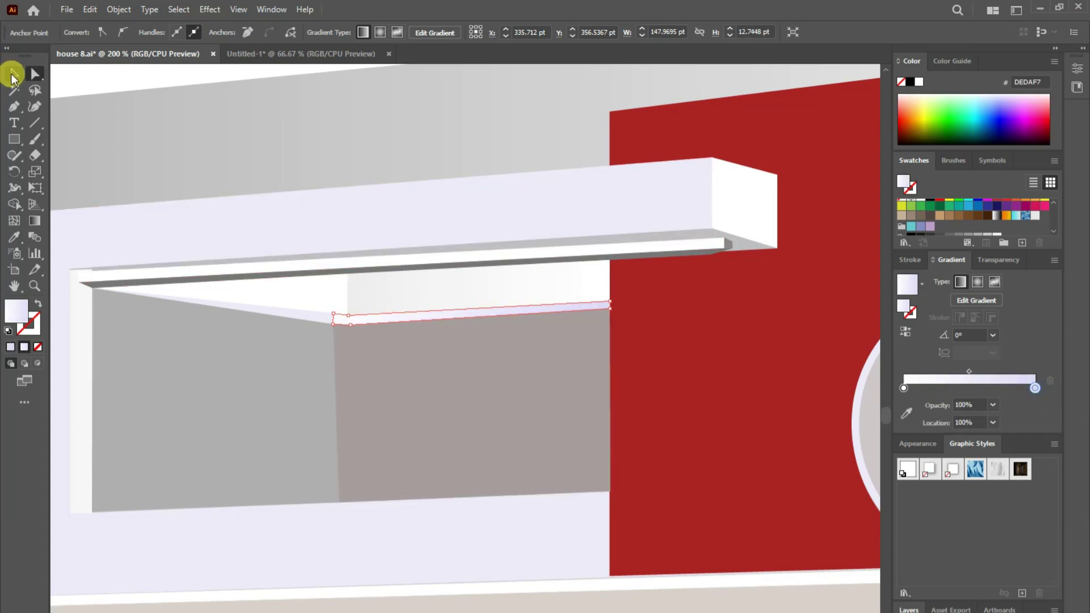
left_click(15, 237)
left_click(296, 306)
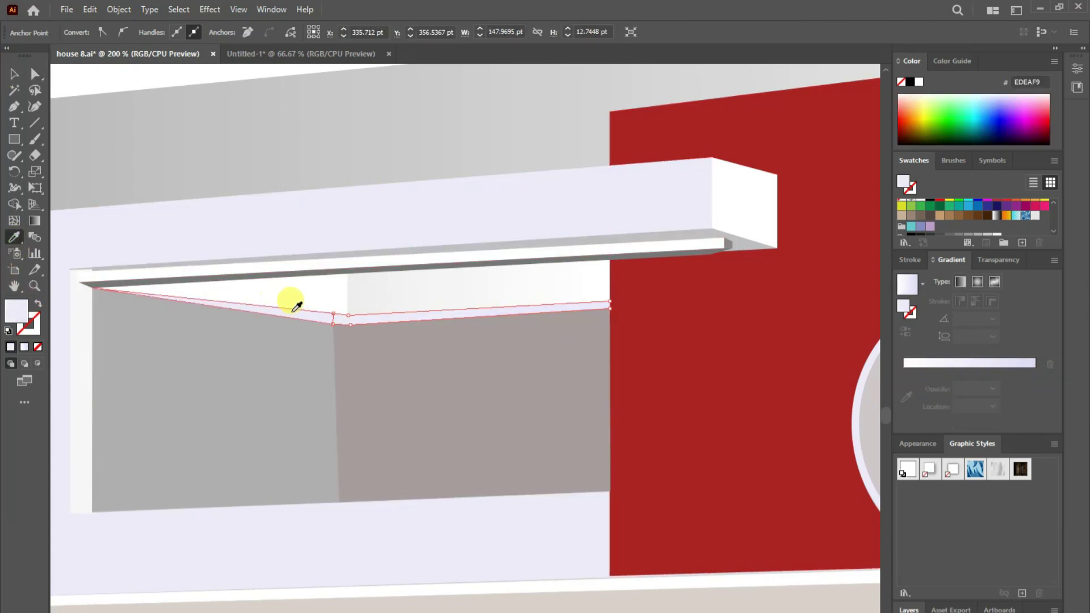
left_click(907, 283)
left_click(904, 387)
- Set the strip gradient's left stop to white so it blends into the ceiling
left_click(11, 71)
left_click(384, 312)
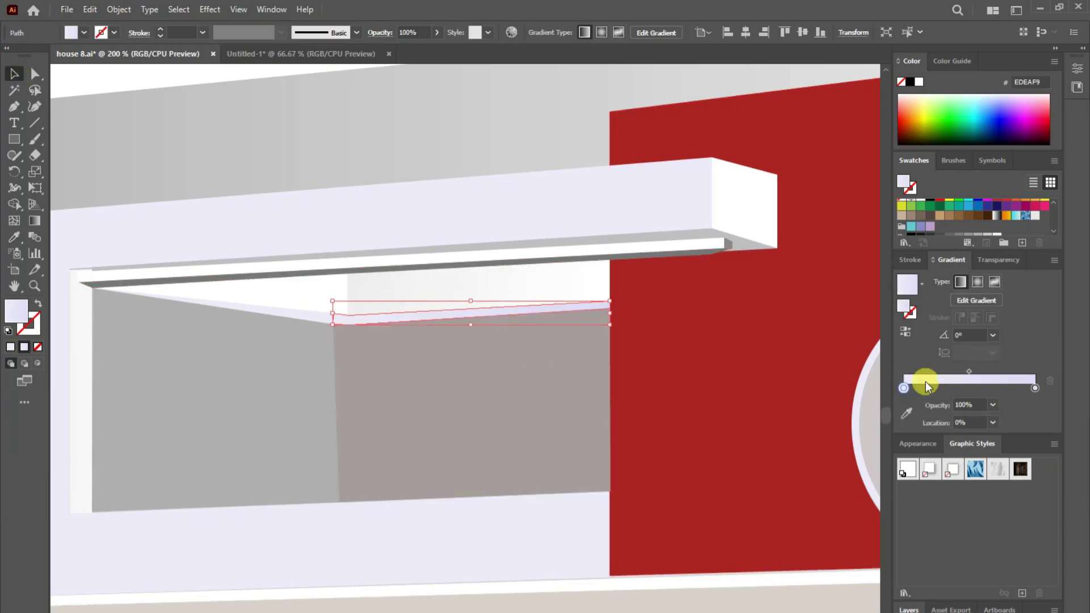
left_click(1035, 388)
double_click(903, 388)
left_click(879, 431)
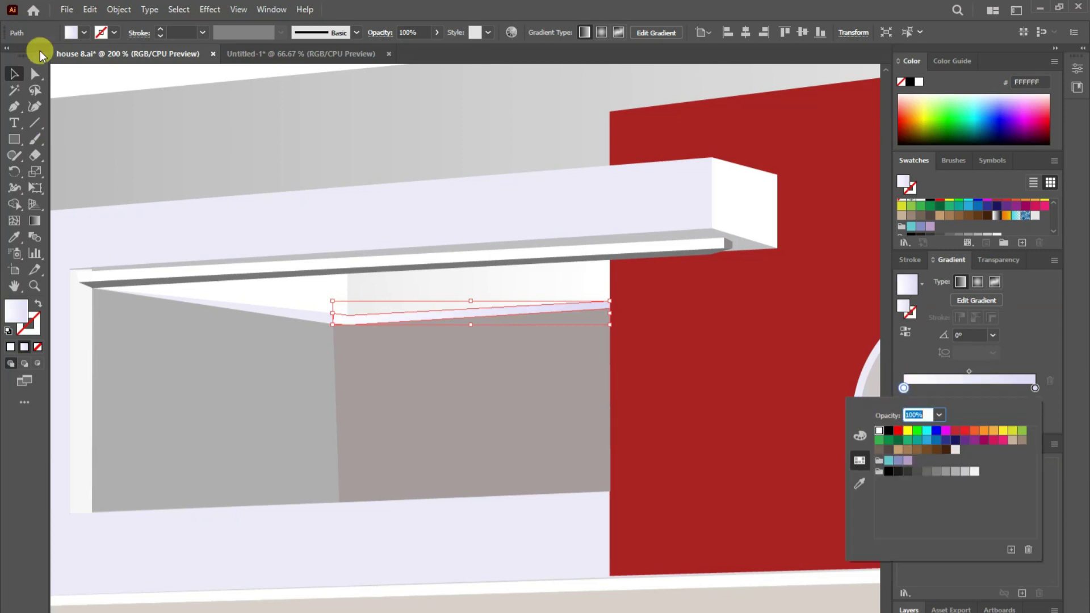
left_click(40, 55)
left_click(650, 446)
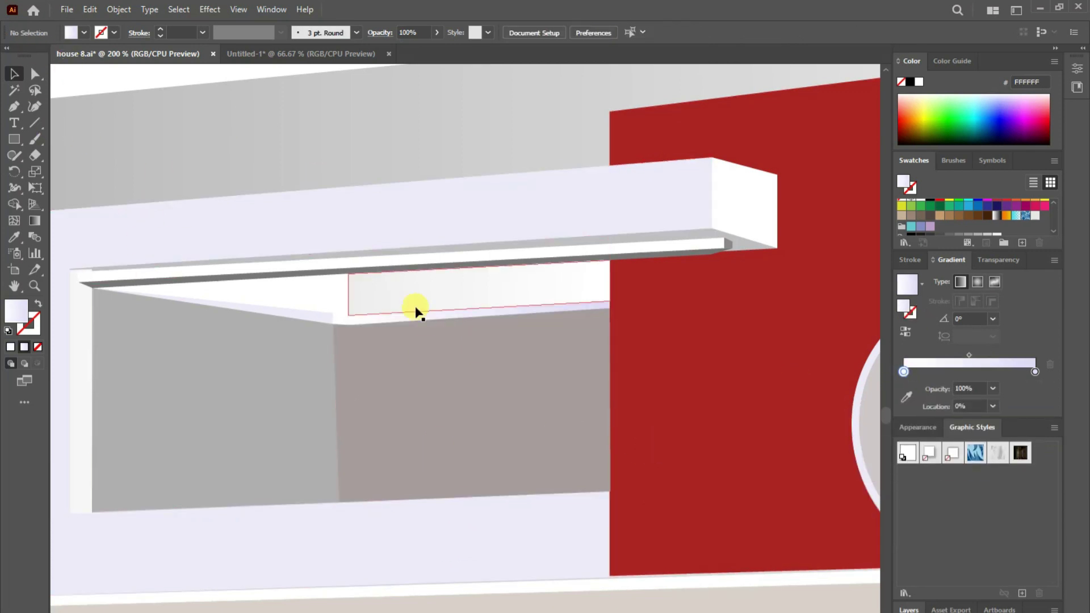
- Draw a narrow vertical window outline on the recess's left side face
key("p")
left_click(185, 327)
left_click(220, 339)
left_click(220, 451)
left_click(185, 449)
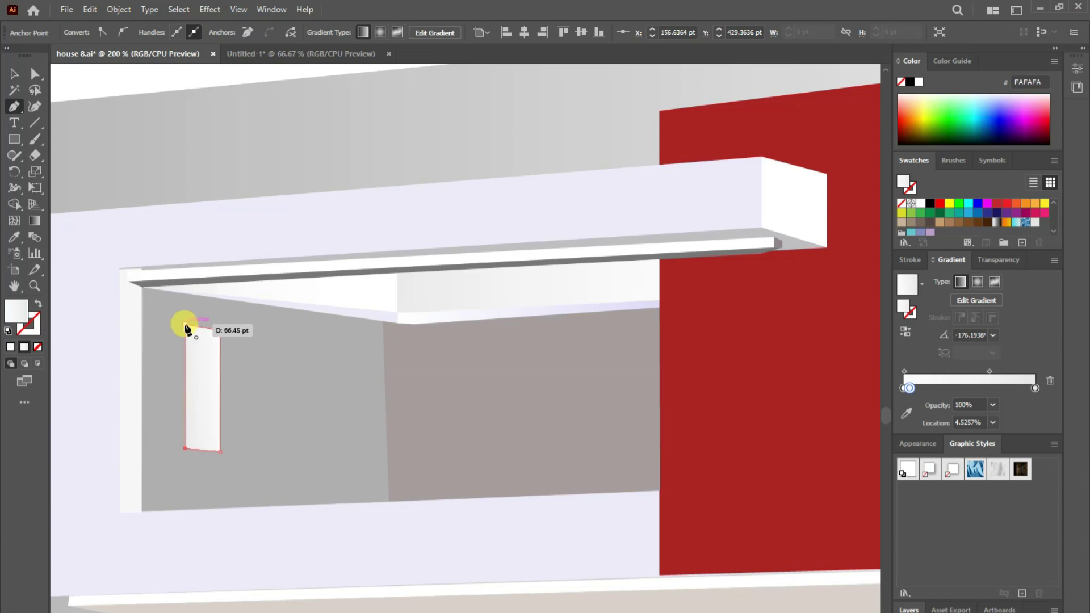
left_click(186, 327)
key("a")
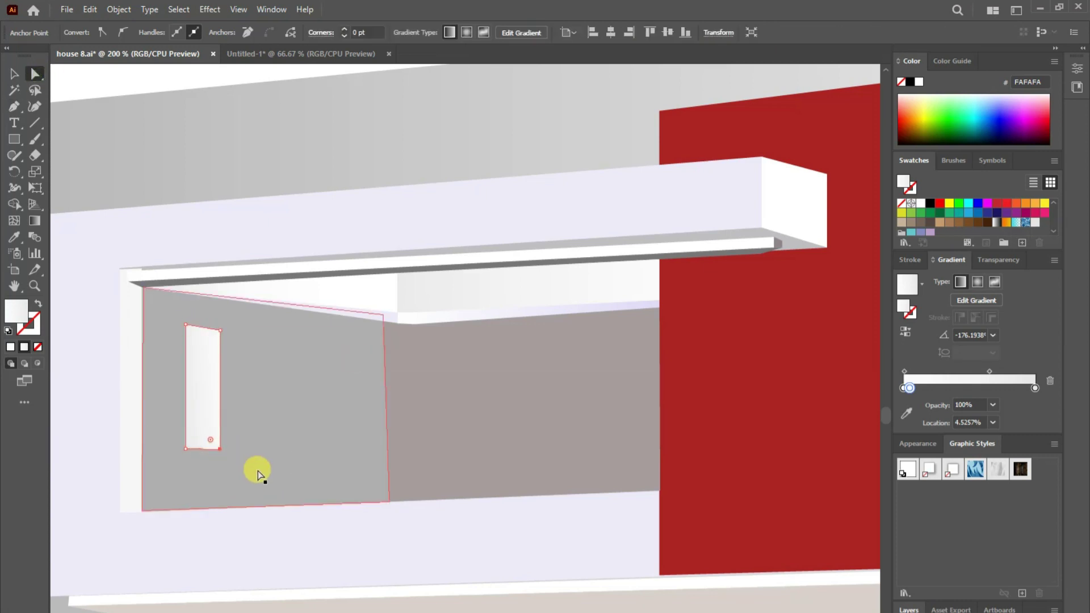
left_click(13, 74)
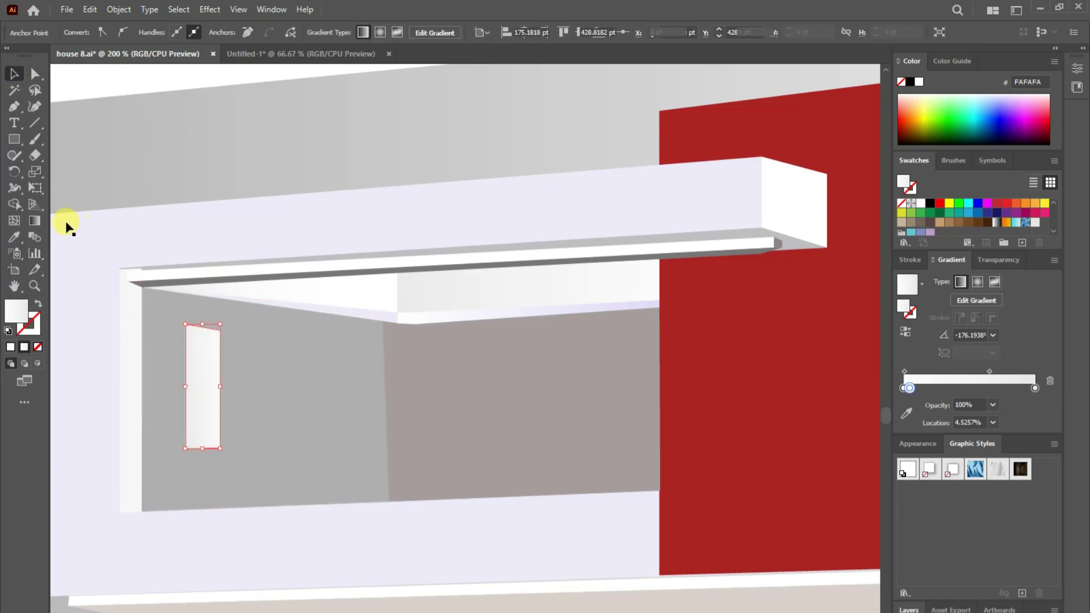
- Merge the window pieces into one shape with Shape Builder and copy it
left_click(66, 224)
key("i")
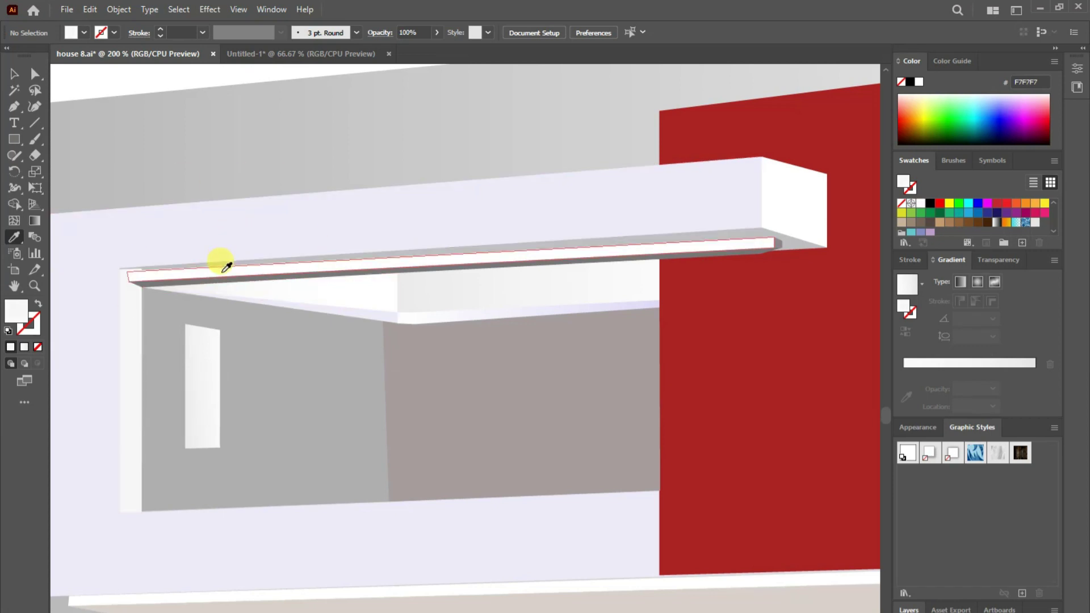
left_click(14, 73)
left_click(203, 368)
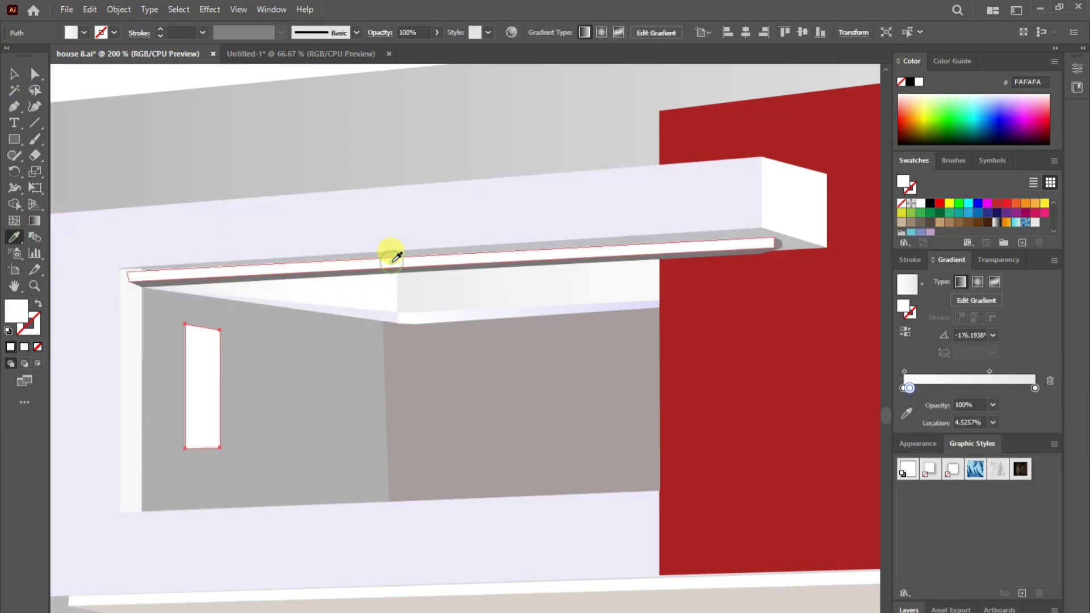
left_click(214, 342, "shift")
left_click(14, 204)
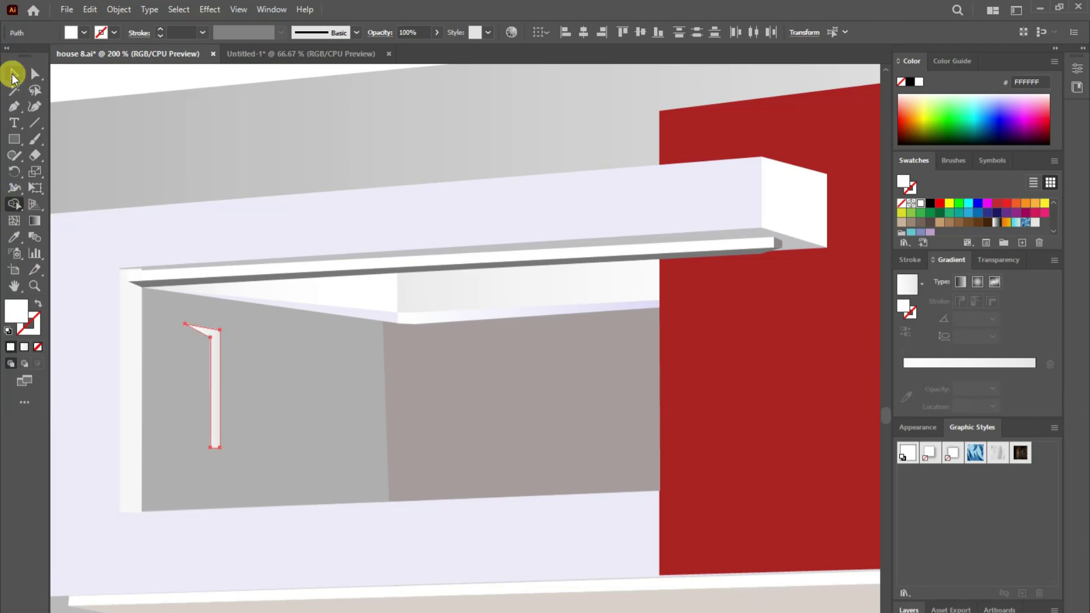
left_click_drag(202, 340, 214, 355)
left_click(14, 73)
left_click(207, 366)
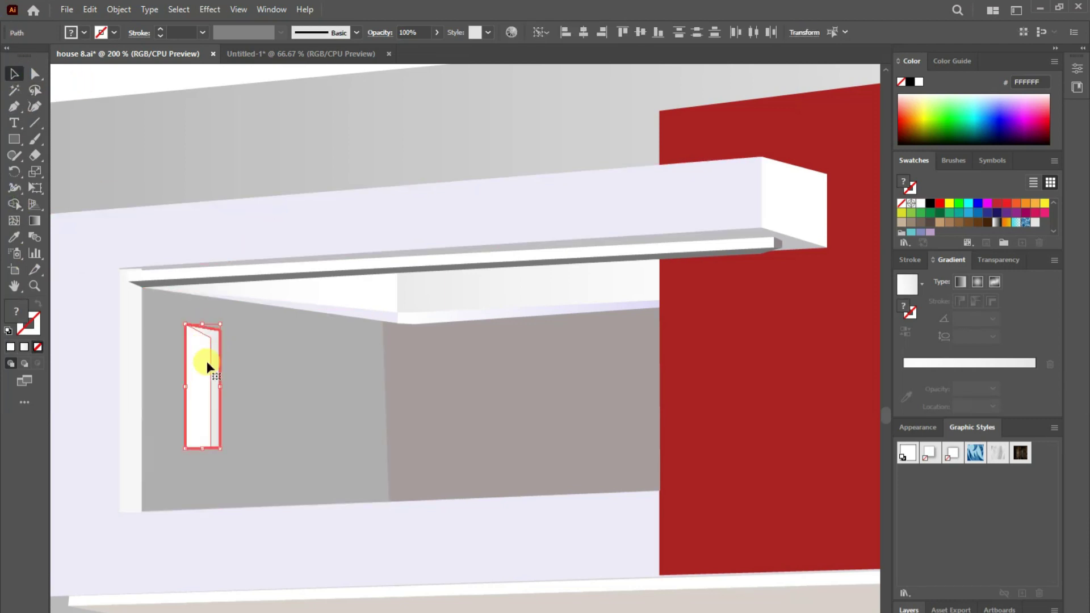
left_click(67, 9)
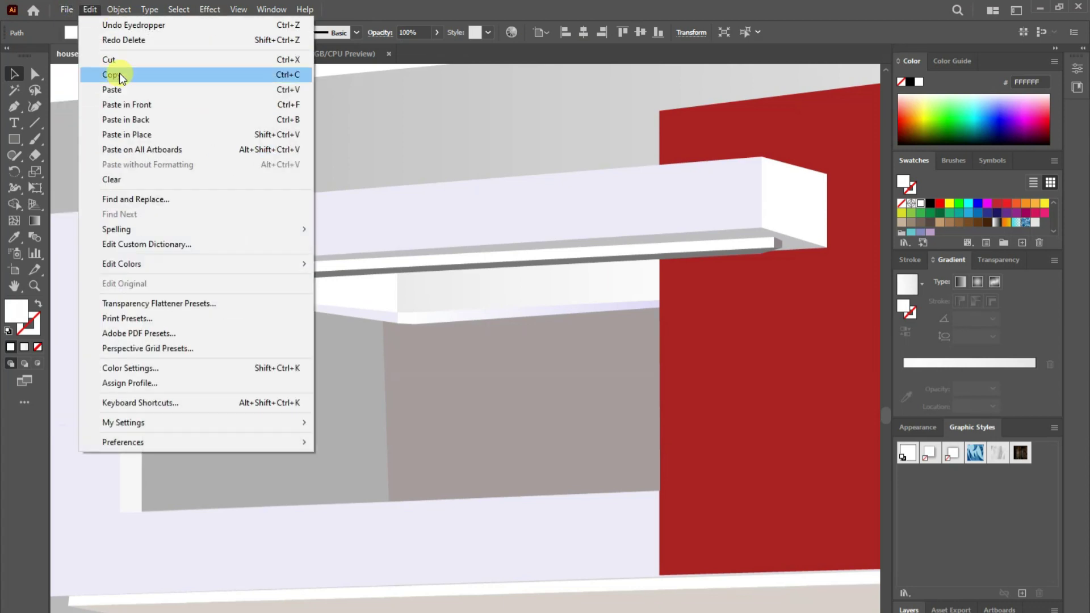
left_click(118, 75)
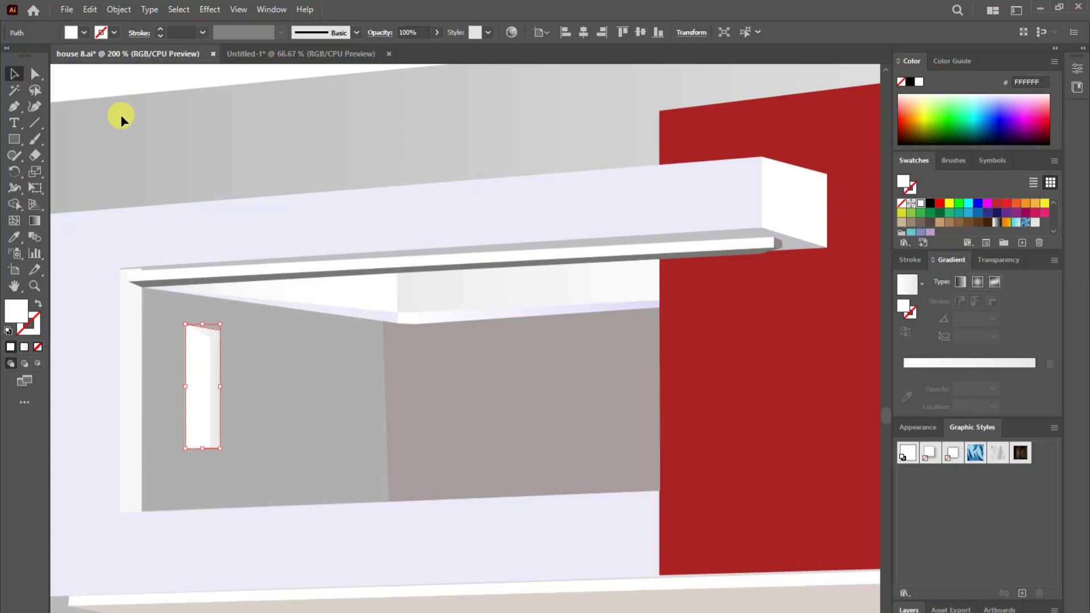
- Cut the window into a thin jamb strip and a white frame from a pasted copy
key("shift+m")
left_click(196, 383, "alt")
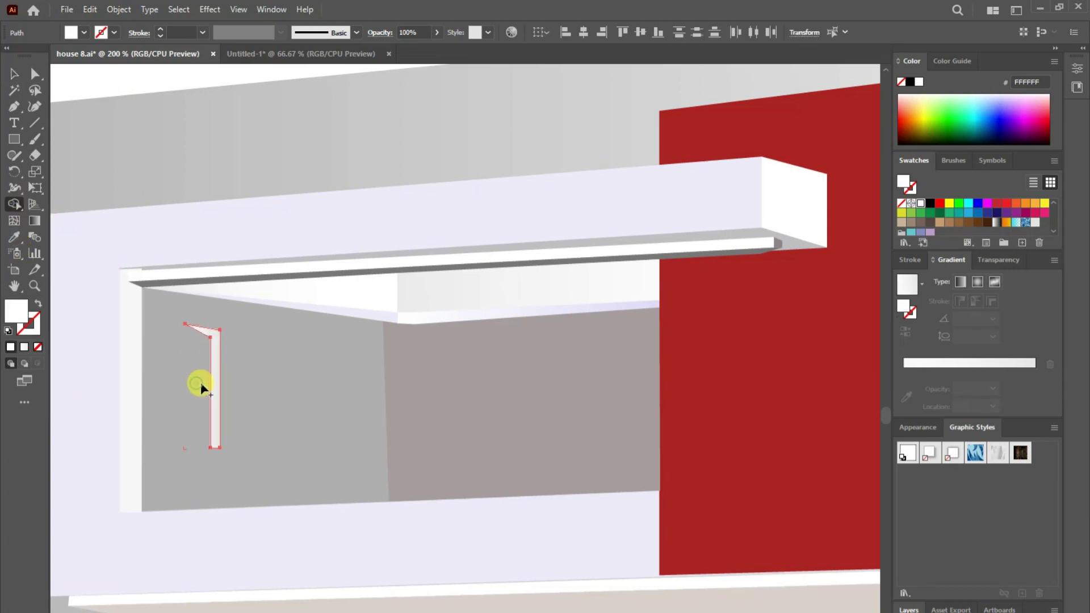
key("v")
left_click(89, 9)
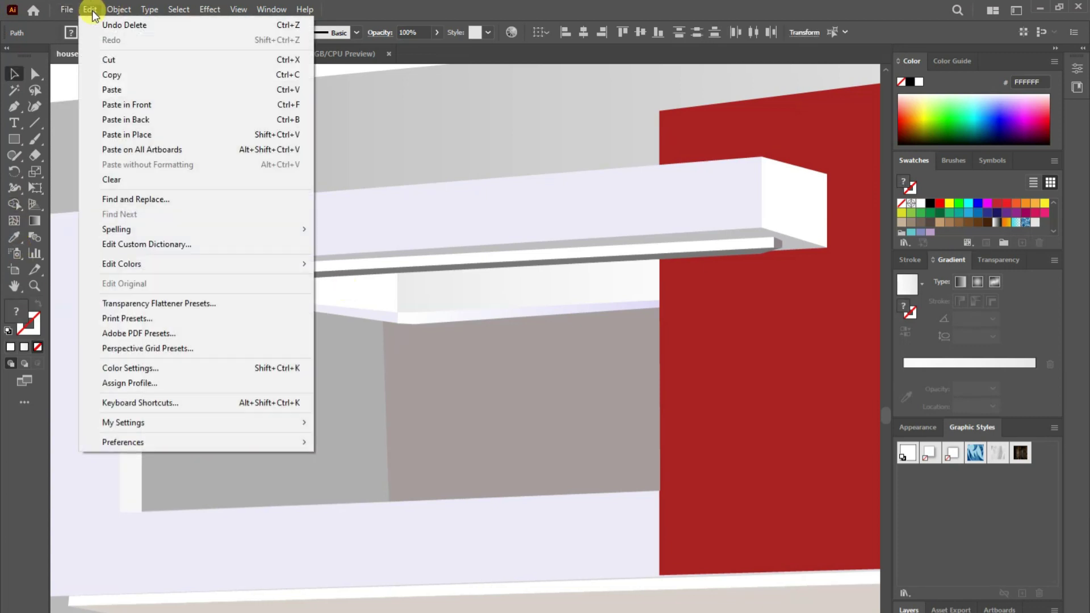
left_click(128, 104)
left_click(38, 305)
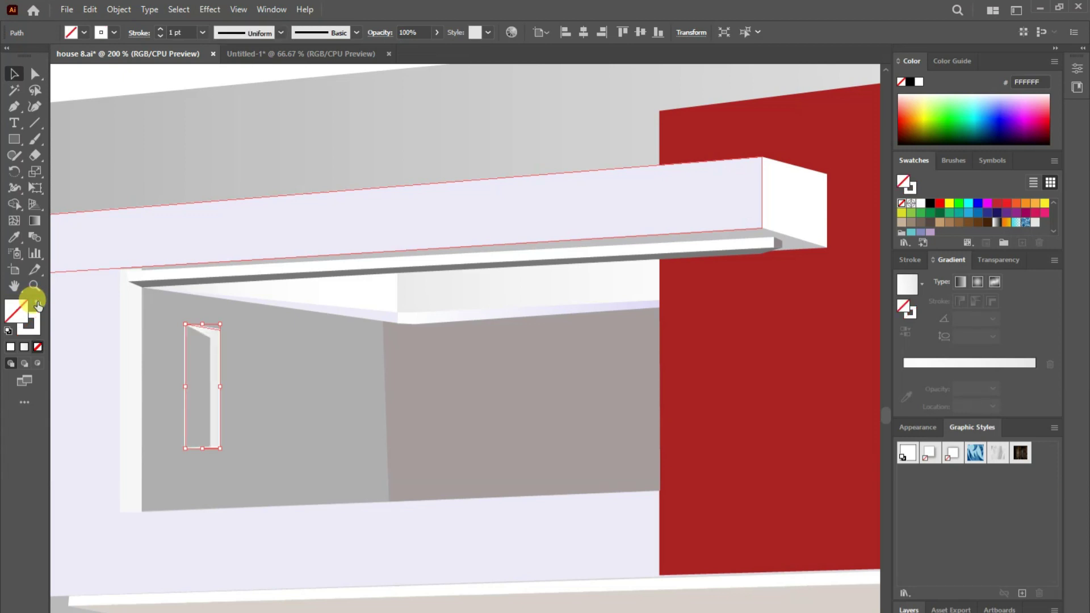
left_click(14, 204)
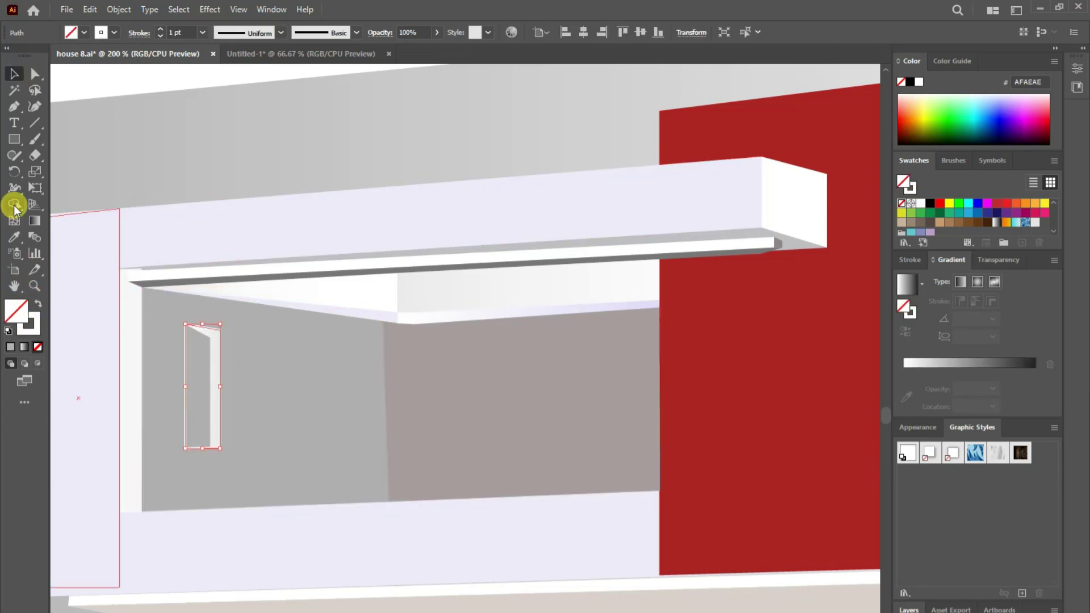
left_click(190, 382)
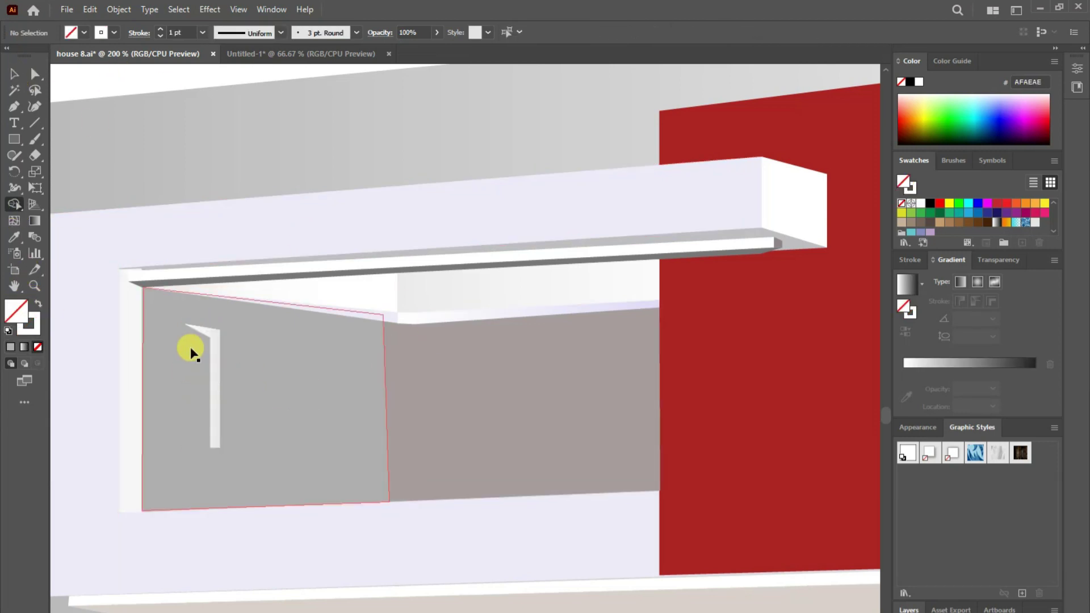
- Punch the window opening into the grey wall and check the resulting pieces
key("v")
left_click(261, 347, "shift")
key("shift+m")
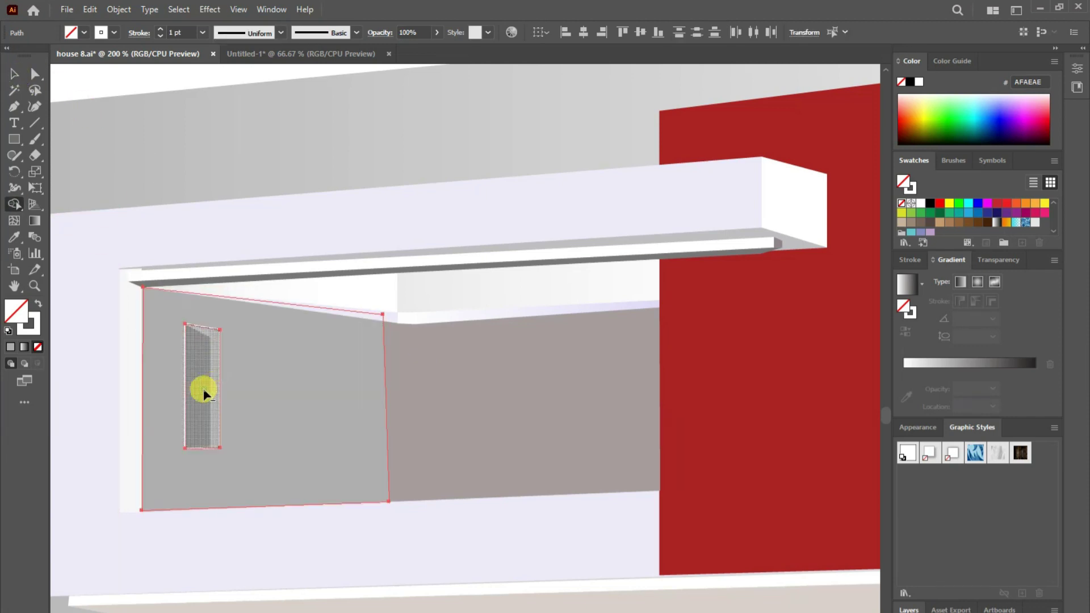
left_click(205, 393)
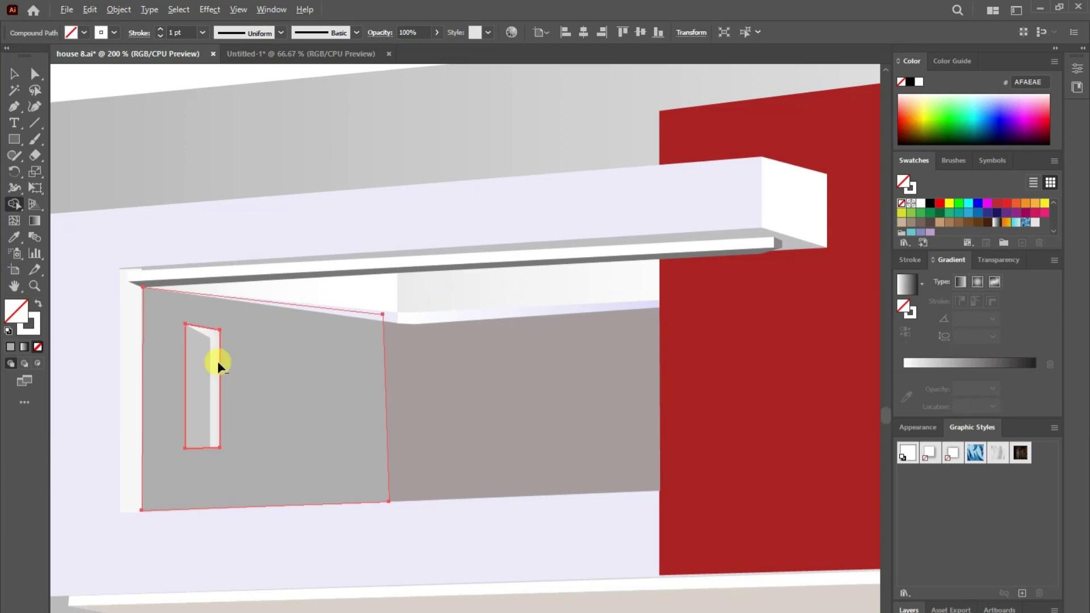
left_click(14, 74)
left_click(199, 329)
mouse_move(176, 310)
left_mouse_down()
mouse_move(232, 409)
mouse_move(222, 390)
left_mouse_up()
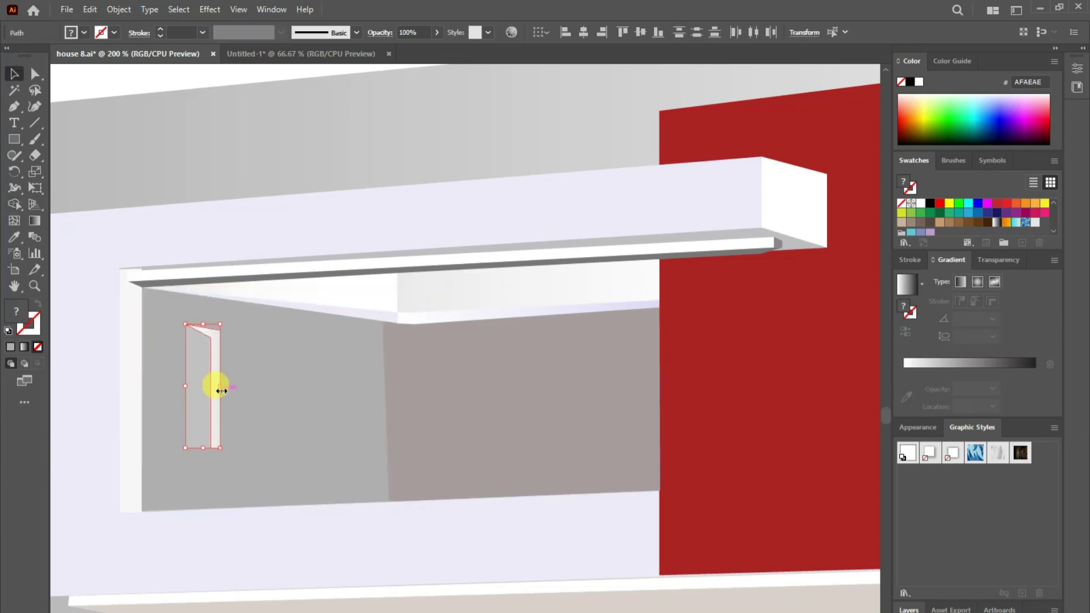
key("ctrl+shift+a")
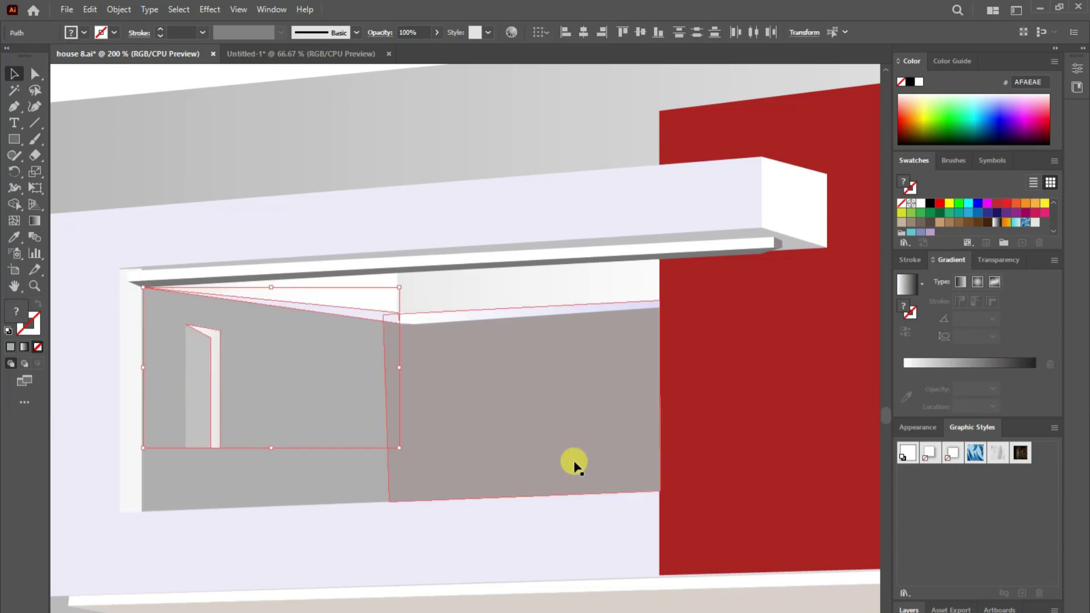
left_click(418, 440)
left_click(344, 458)
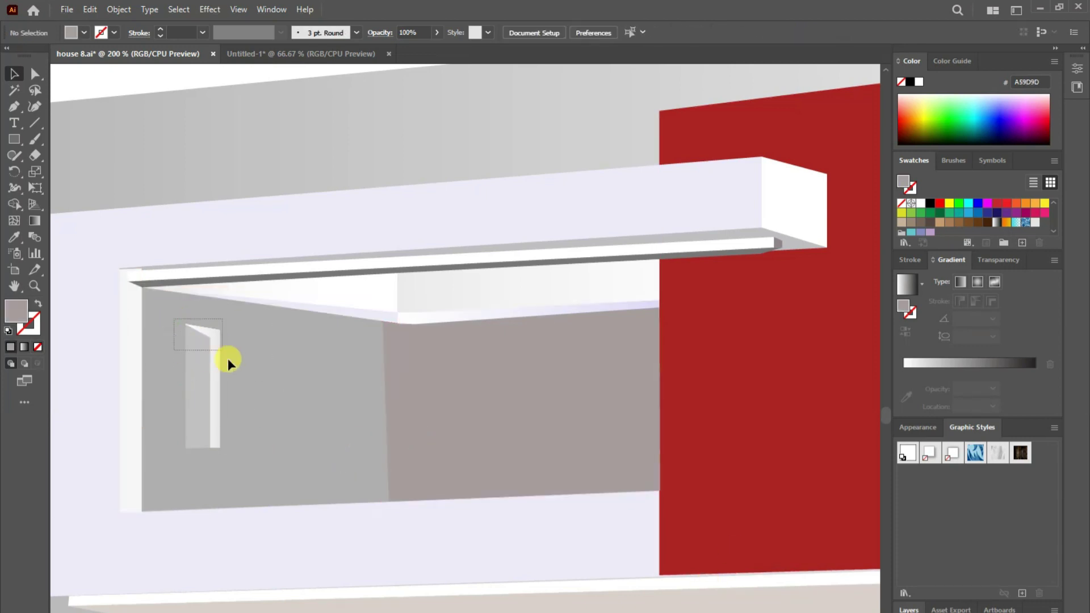
- Duplicate the narrow window and move the copy to the far-right slot
right_click(209, 363)
key("Escape")
left_click_drag(221, 405, 270, 410)
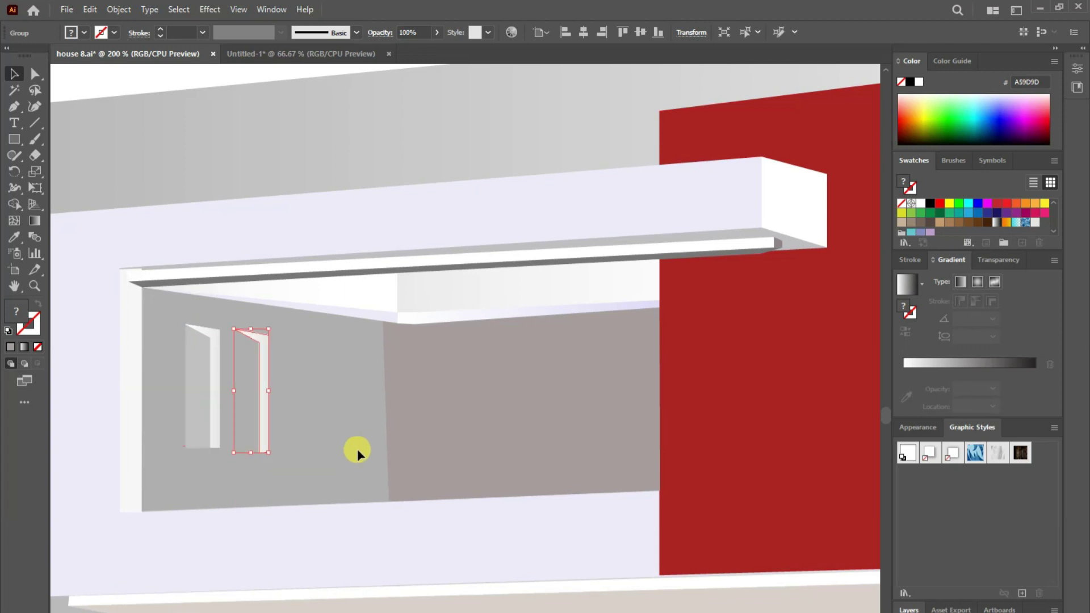
key("ctrl+z")
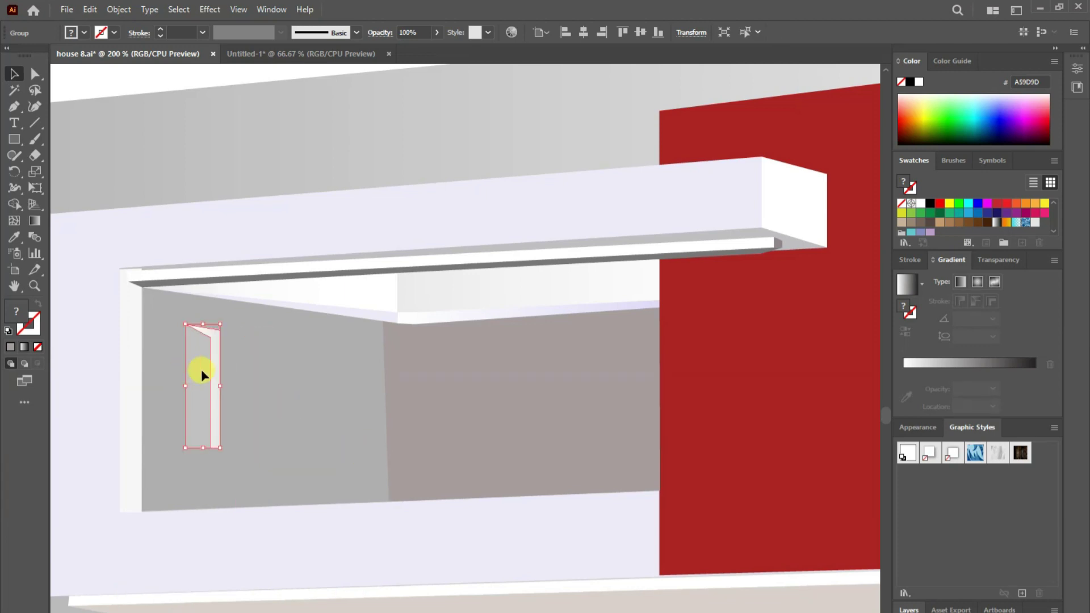
left_click_drag(219, 371, 267, 377)
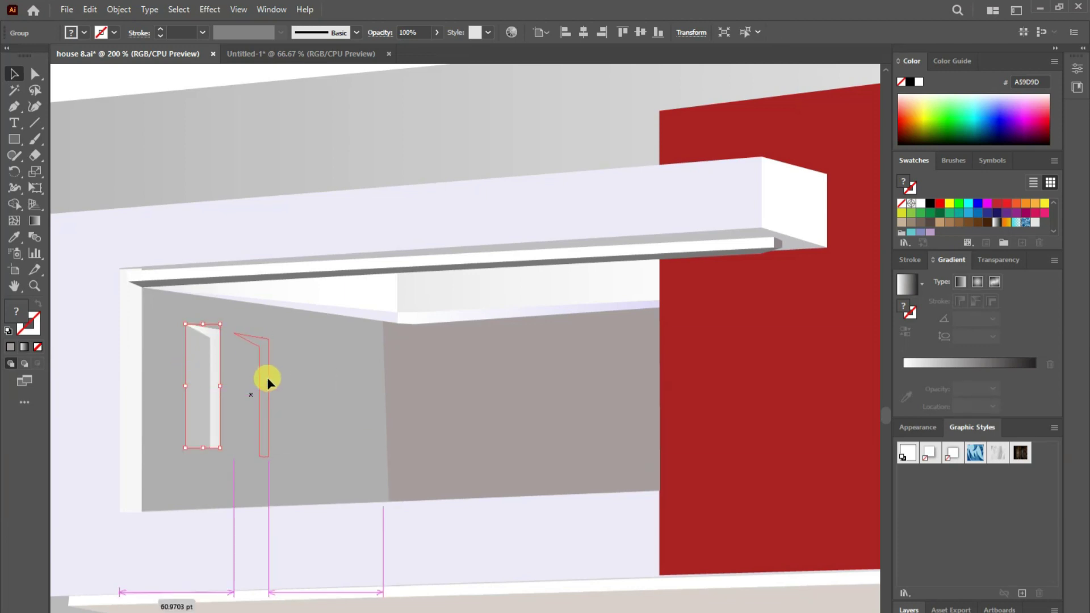
key("ctrl+z")
left_click_drag(219, 336, 272, 344)
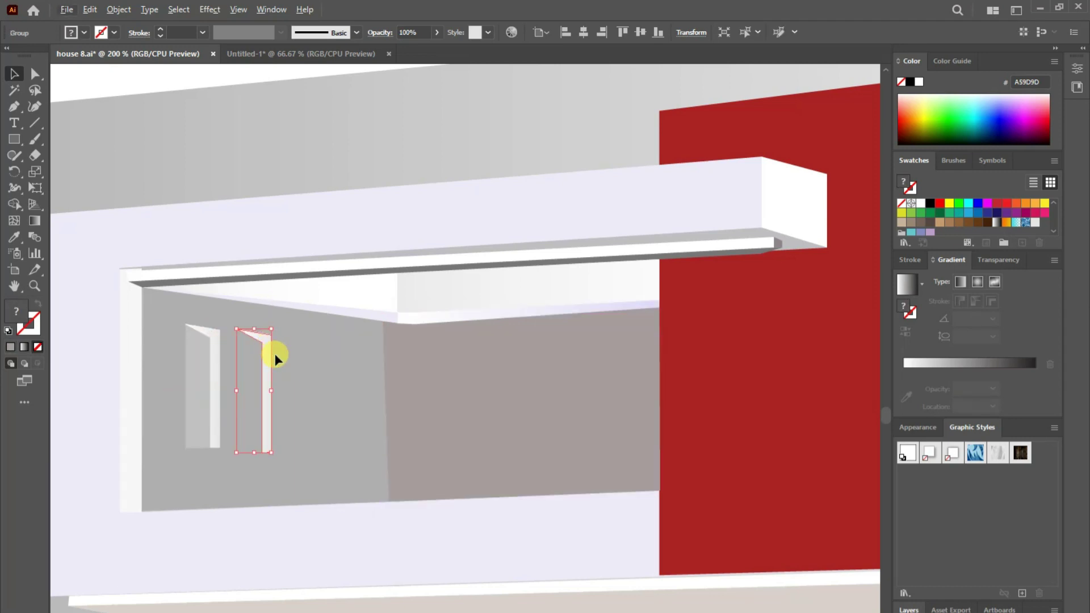
left_click_drag(266, 339, 321, 347)
- Copy a window into the middle slot and nudge the copies to even spacing
left_click_drag(324, 414, 270, 413)
left_click(325, 392)
left_click(267, 426)
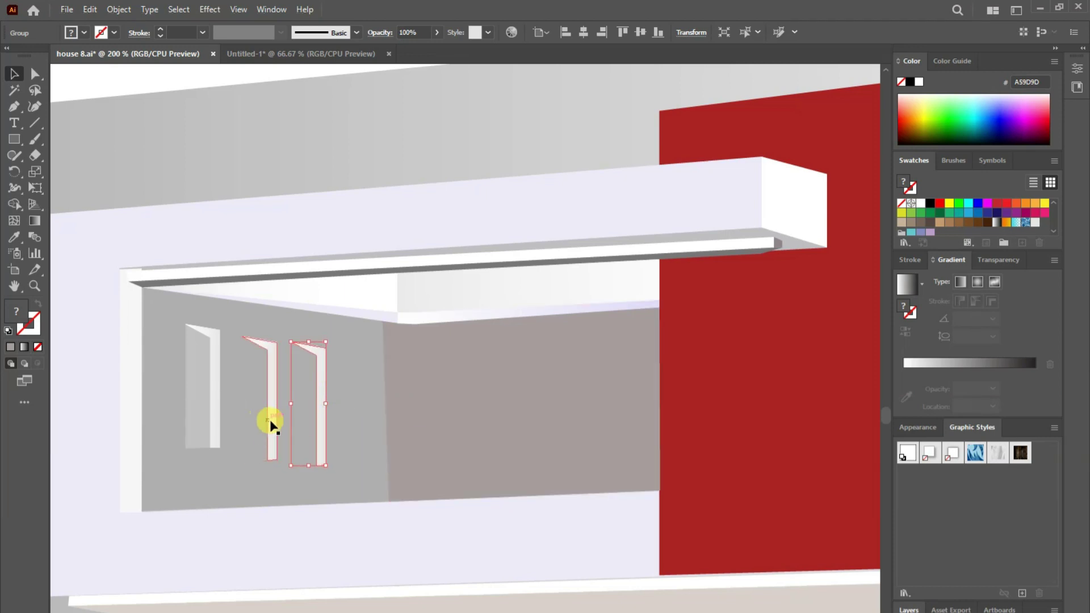
key("Left")
key("Left")
key("Left")
left_click(322, 450)
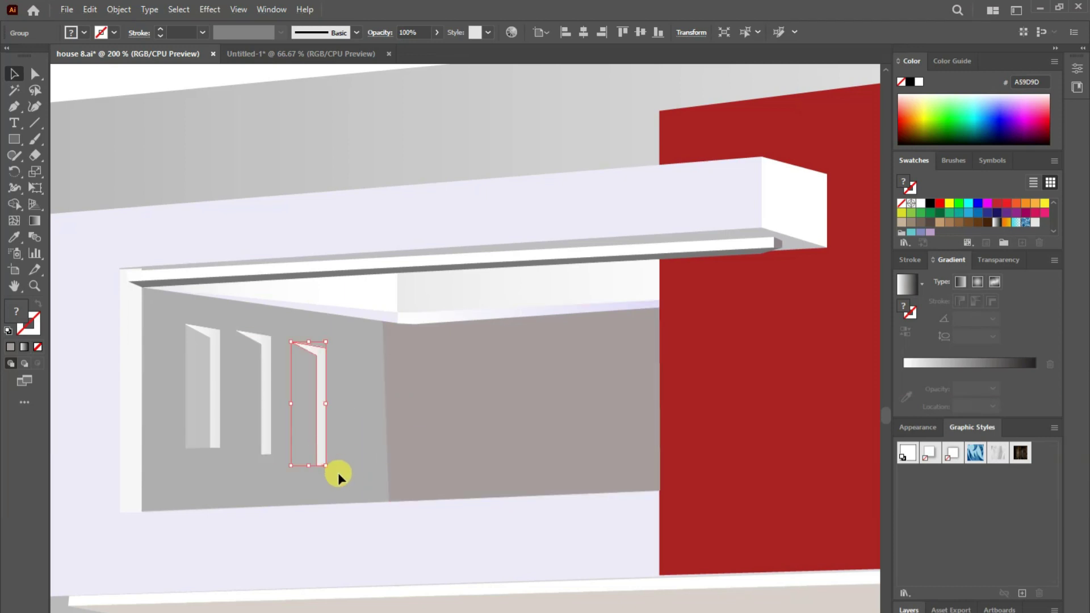
left_click(359, 489)
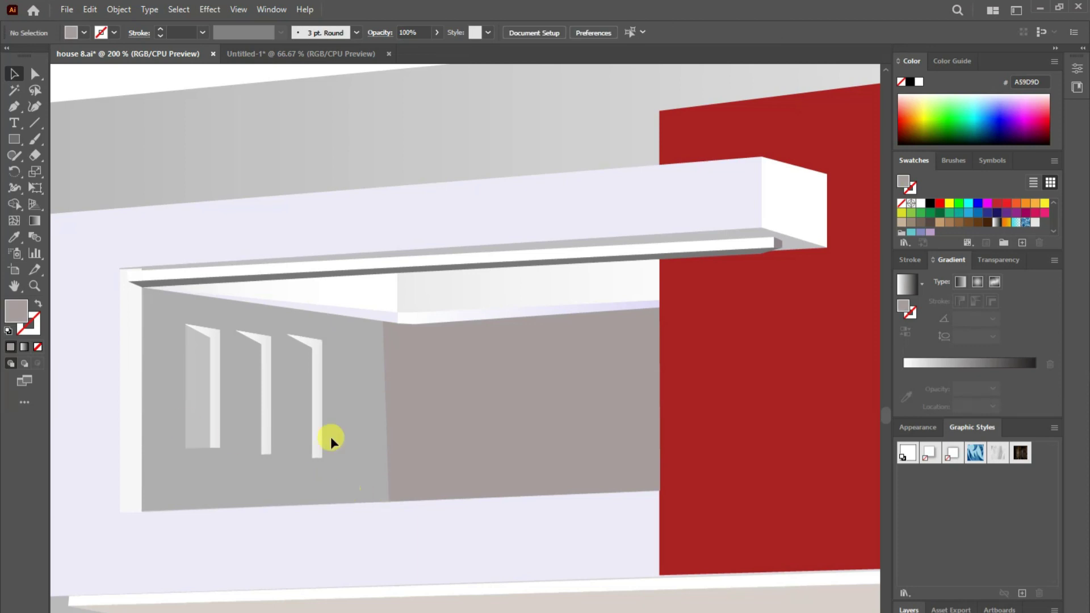
left_click_drag(326, 437, 331, 435)
key("shift+Right")
key("ctrl+alt+bracketright")
key("shift+Right")
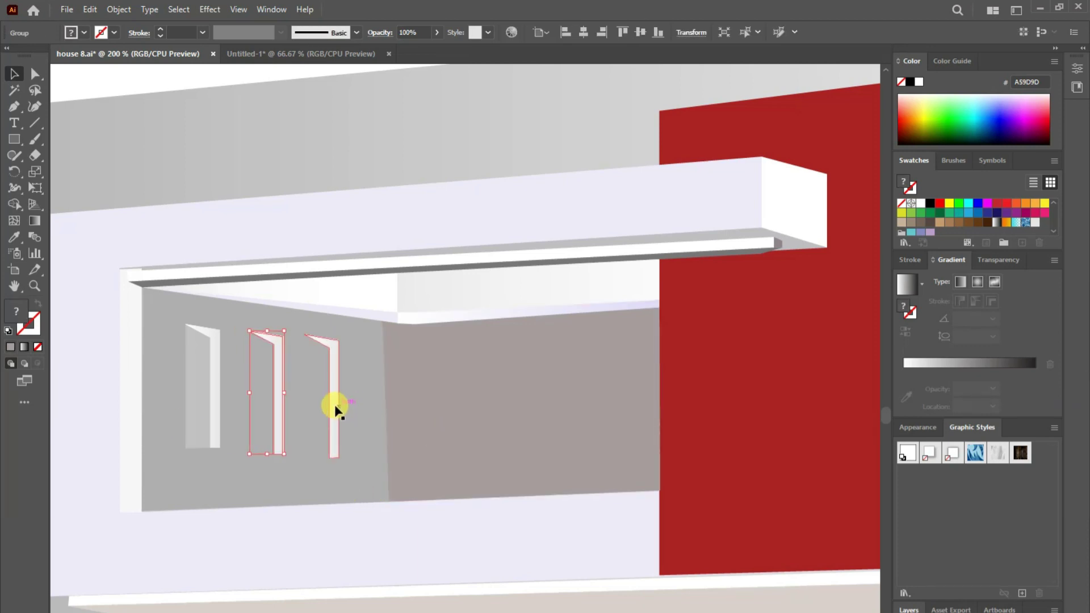
key("ctrl+shift+a")
- Draw Pen outlines over the middle and right window openings
key("p")
left_click(247, 330)
left_click(247, 454)
left_click(282, 454)
left_click(282, 336)
left_click(247, 330)
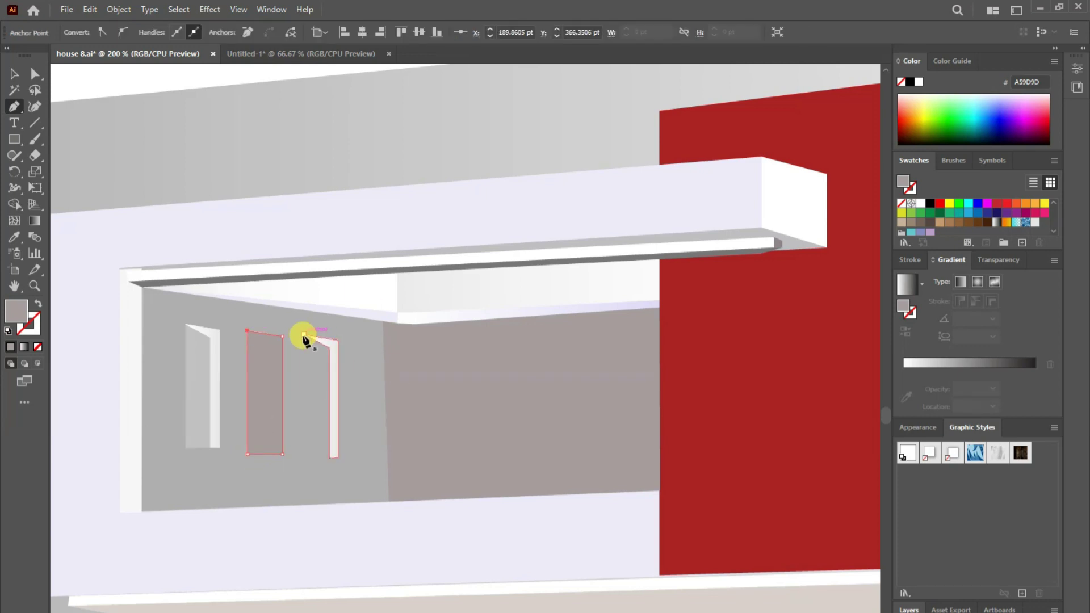
left_click(303, 335)
left_click(305, 457)
left_click(339, 457)
left_click(339, 340)
left_click(303, 334)
- Punch the middle window outline out of the grey back wall with Shape Builder
left_click(17, 72)
left_click(284, 322)
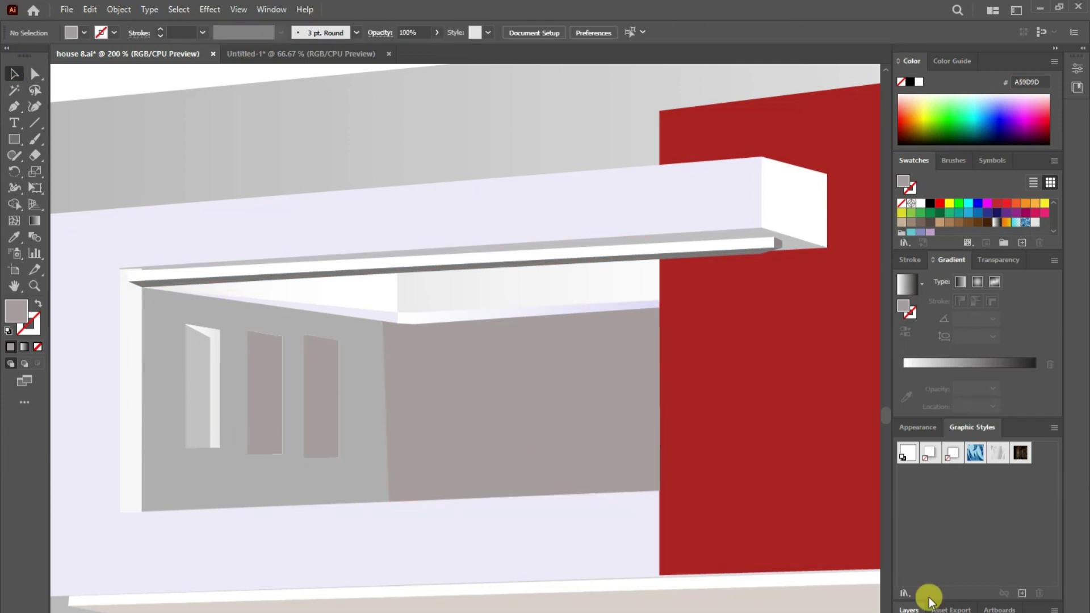
left_click(267, 370)
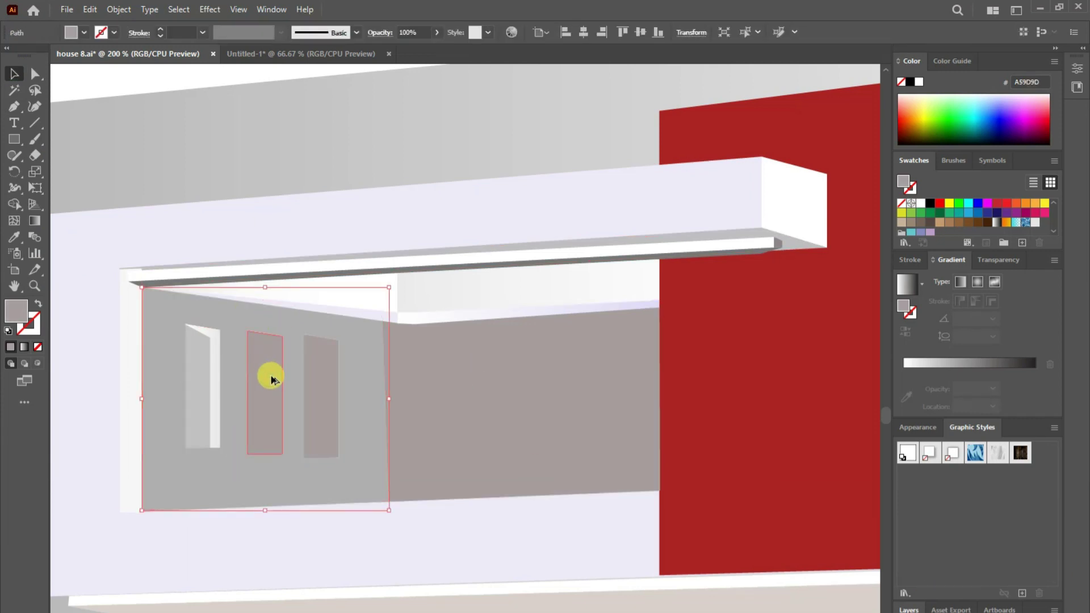
left_click(273, 393, "shift")
left_click(85, 257, "shift")
left_click(15, 203)
left_click(252, 414, "alt")
key("v")
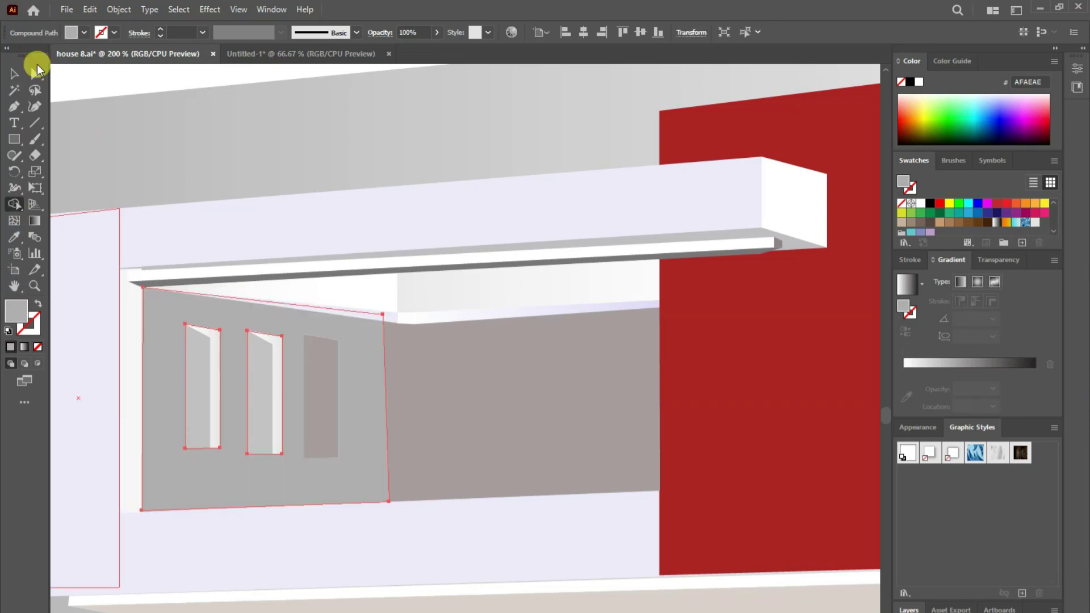
- Punch the right window outline out of the grey back wall the same way
left_click(322, 396, "shift")
left_click(85, 257, "shift")
left_click(15, 204)
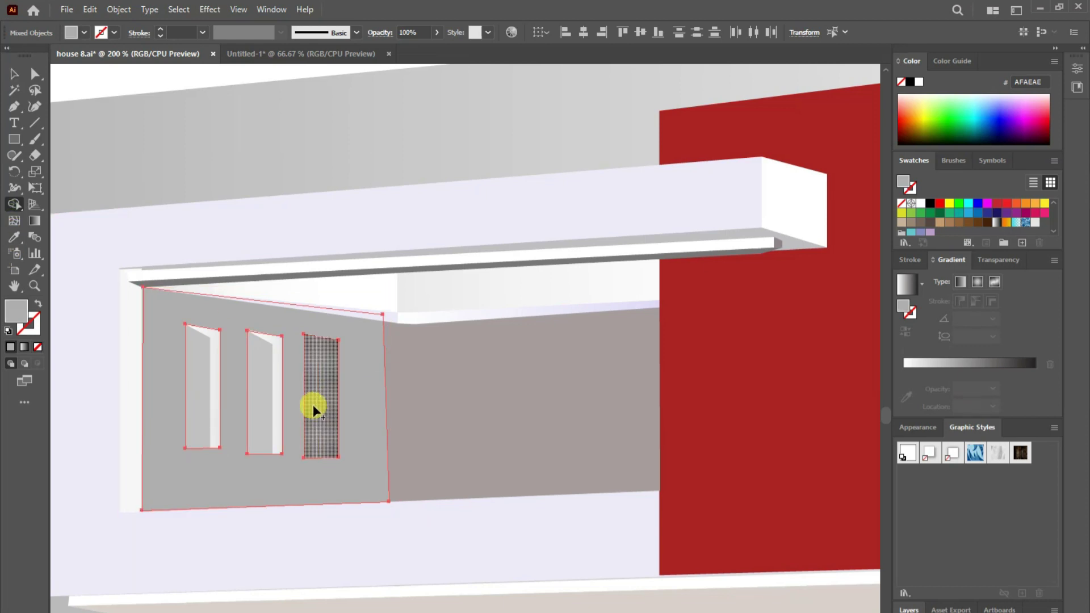
left_click(312, 404, "alt")
key("v")
key("ctrl+shift+a")
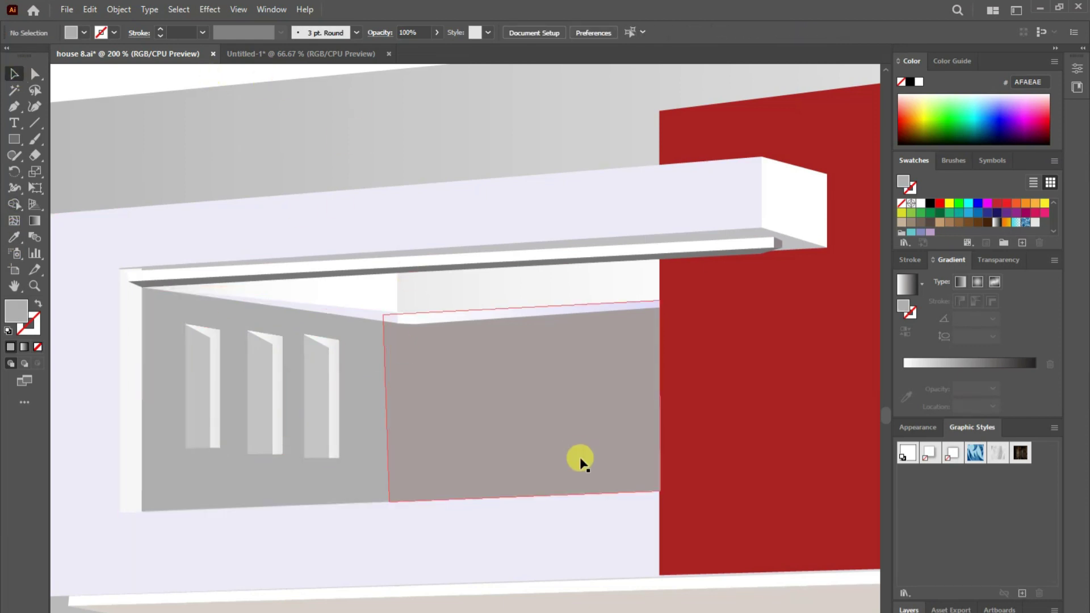
- Draw a Pen rectangle spanning the area just below the three windows
left_click(14, 106)
left_click(181, 442)
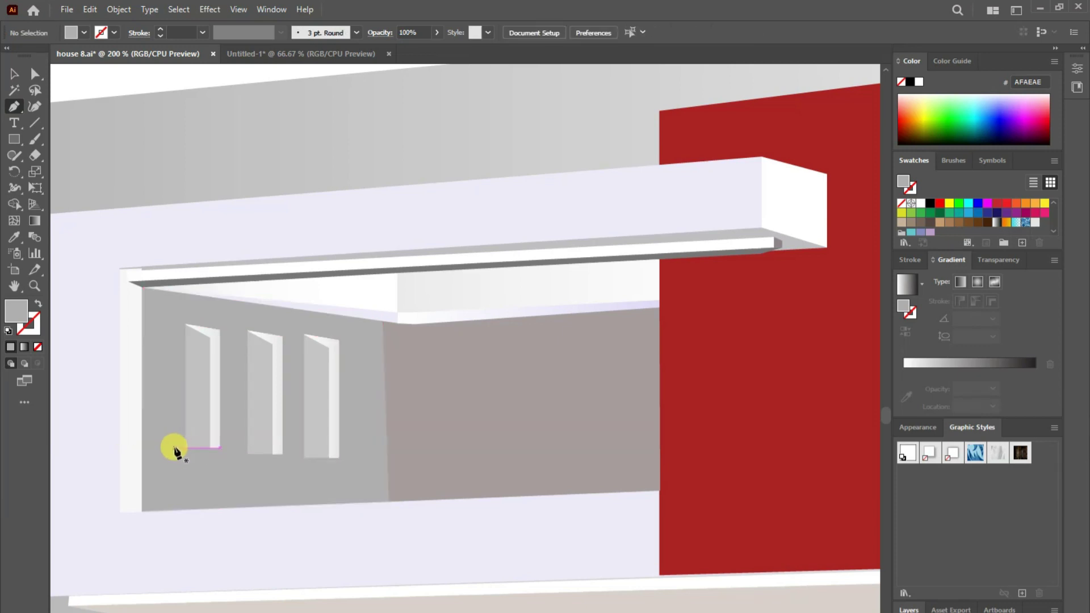
left_click(362, 442)
left_click(364, 481)
left_click(180, 481)
left_click(181, 442)
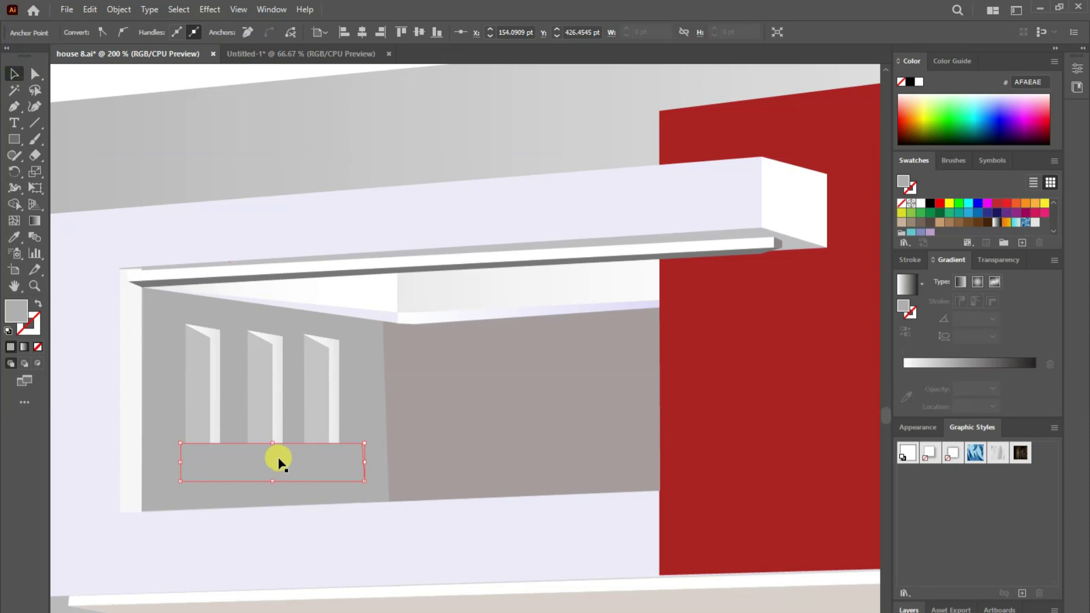
key("v")
- Select the windows, back wall and rectangle, and Shape Builder delete the overlap below
left_click(216, 430)
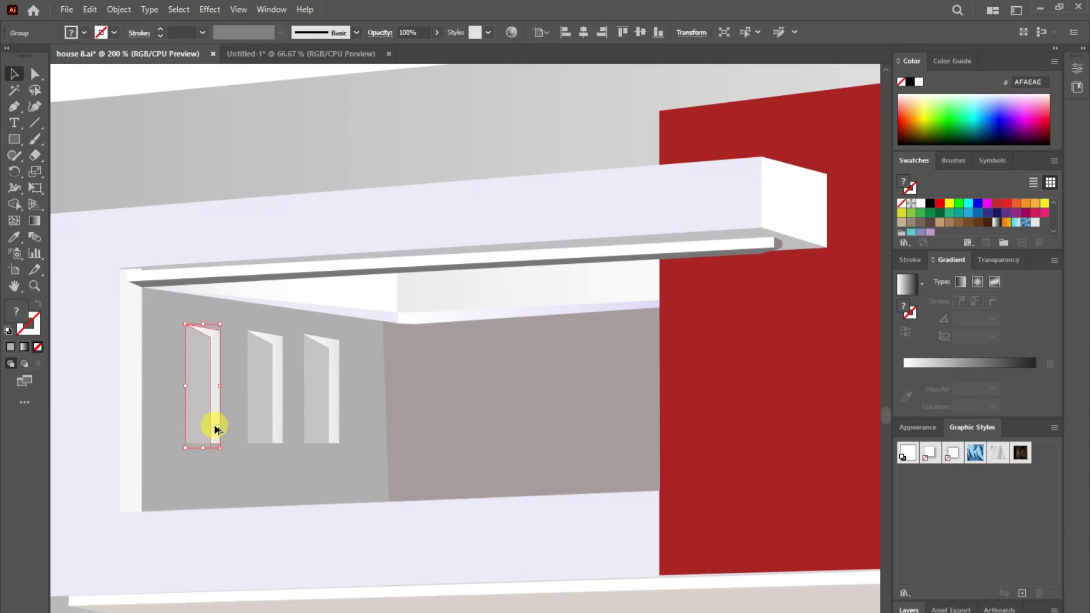
left_click(324, 457)
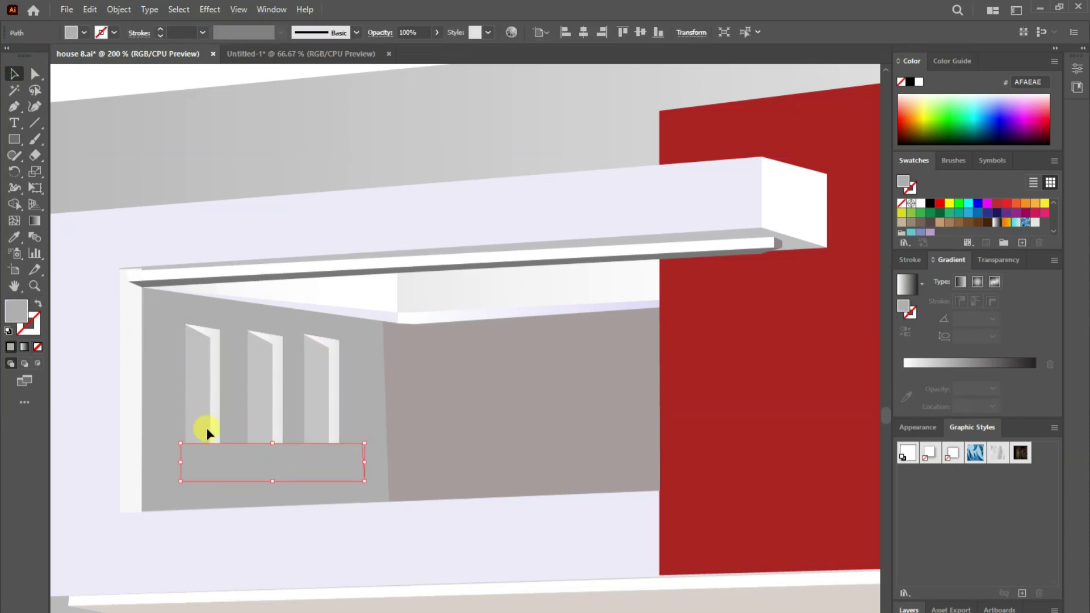
left_click(207, 433, "shift")
left_click(265, 434, "shift")
left_click(323, 437, "shift")
left_click(98, 395, "shift")
key("shift+m")
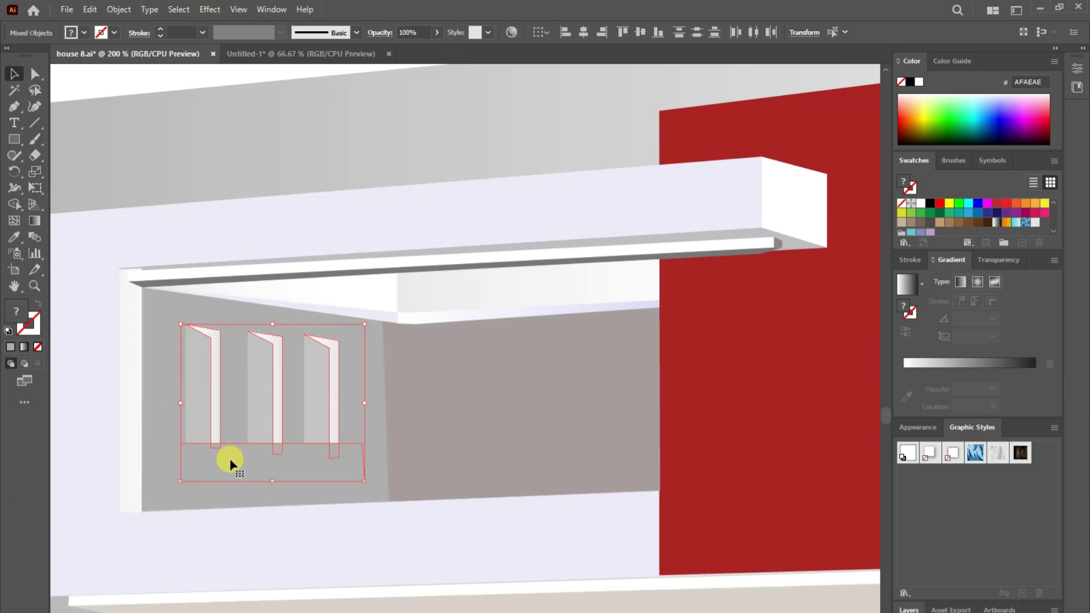
left_click(235, 471, "alt")
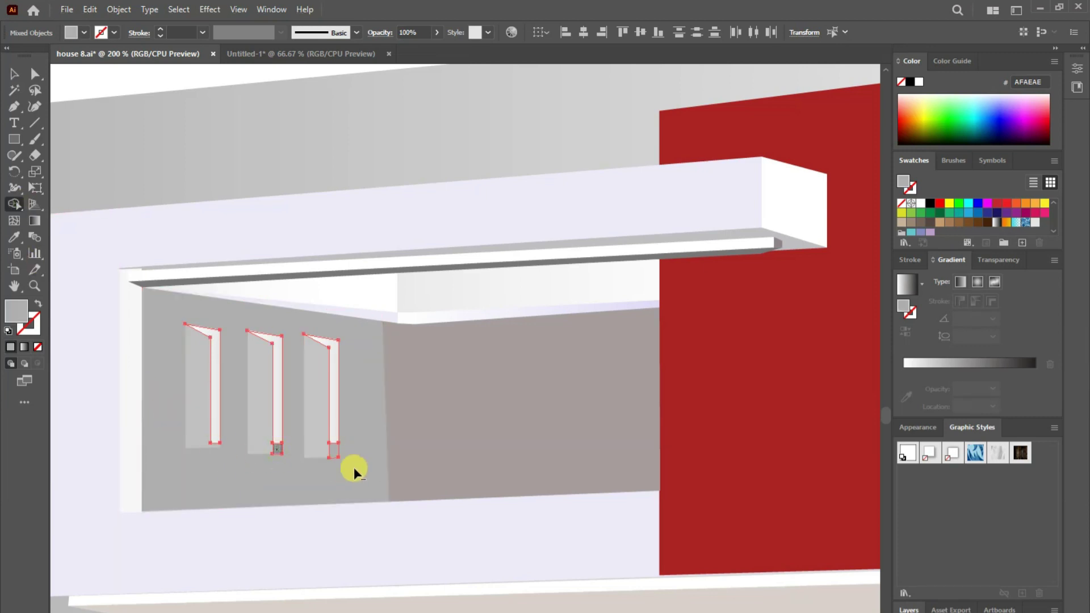
- Adjust the windows' bottom anchors so they end at an even sill line
key("a")
left_click(162, 416)
left_click(220, 448)
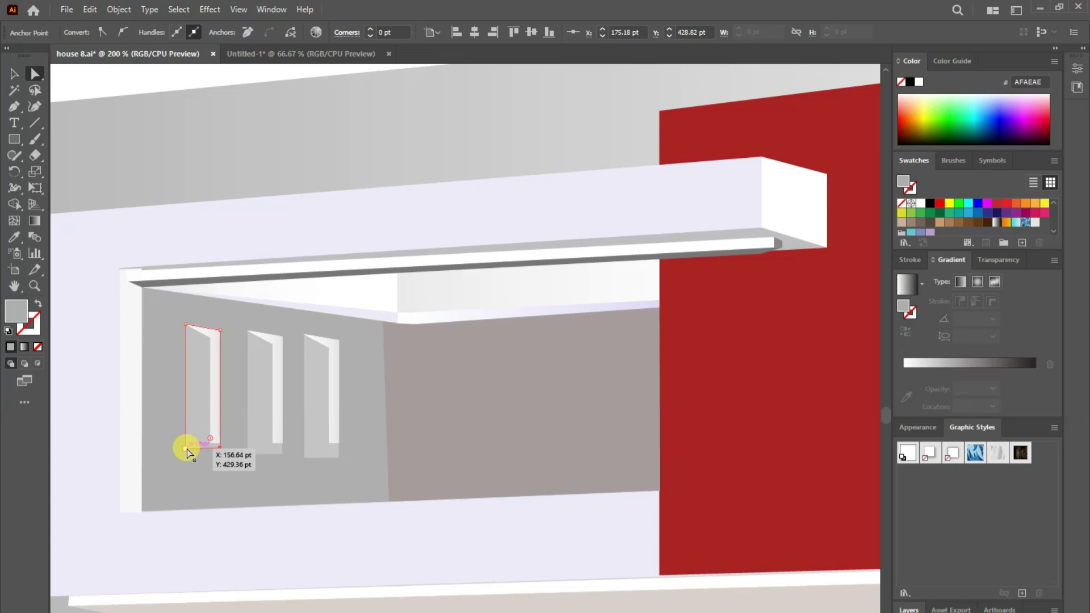
left_click(247, 453)
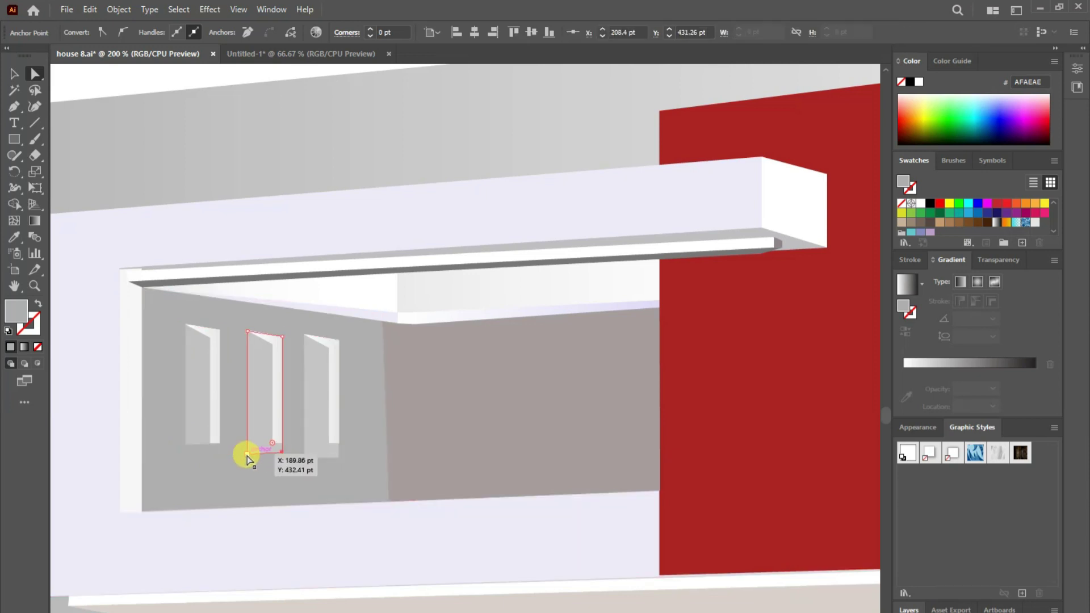
left_click(264, 443)
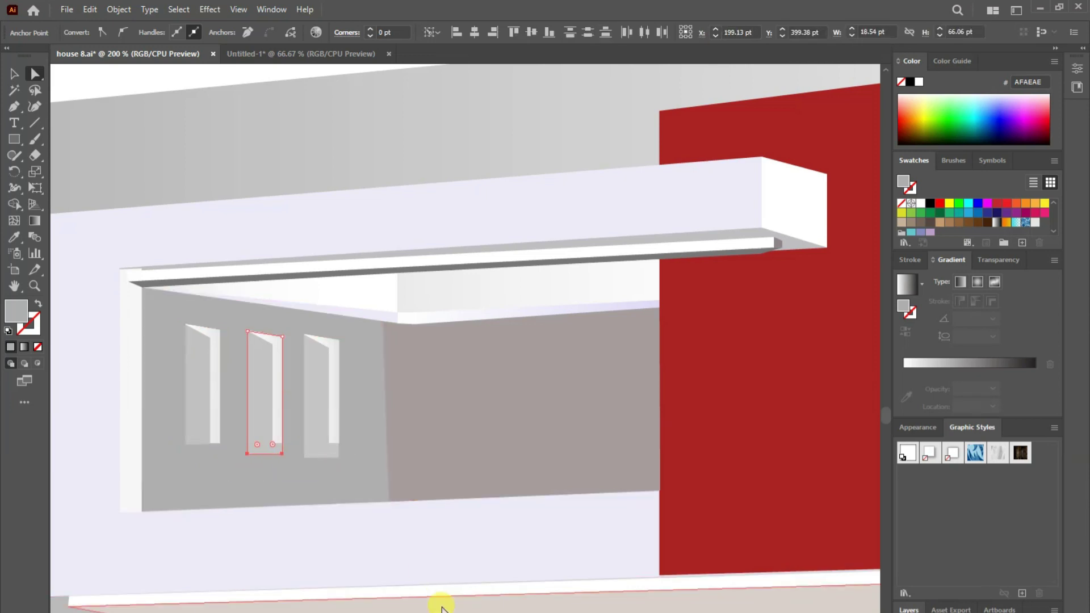
left_click(307, 454)
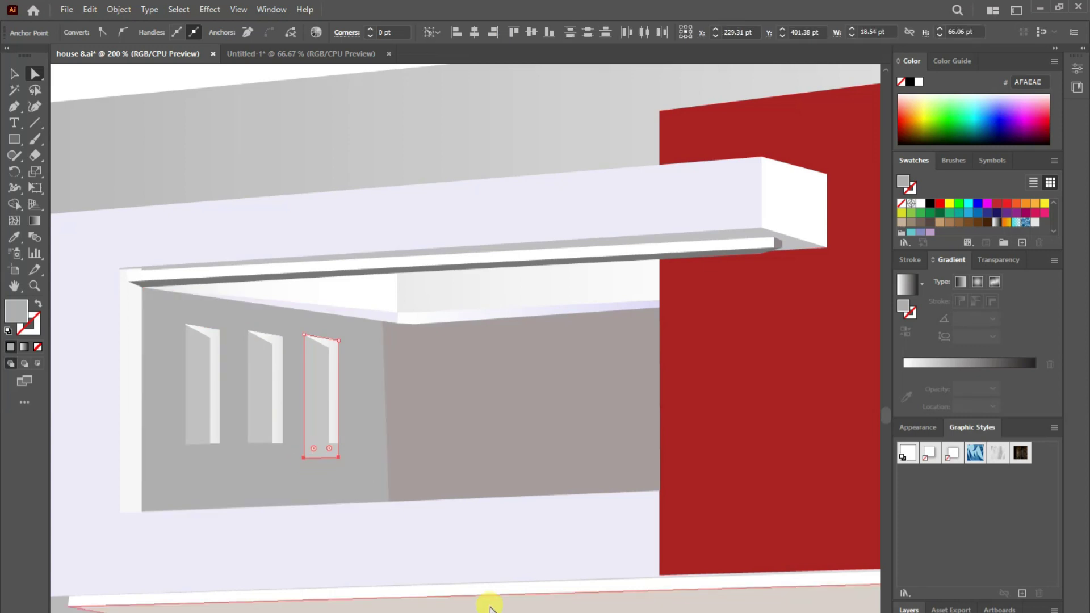
key("ctrl+shift+a")
- Draw a rectangle covering the whole artboard
left_click(14, 73)
key("ctrl+0")
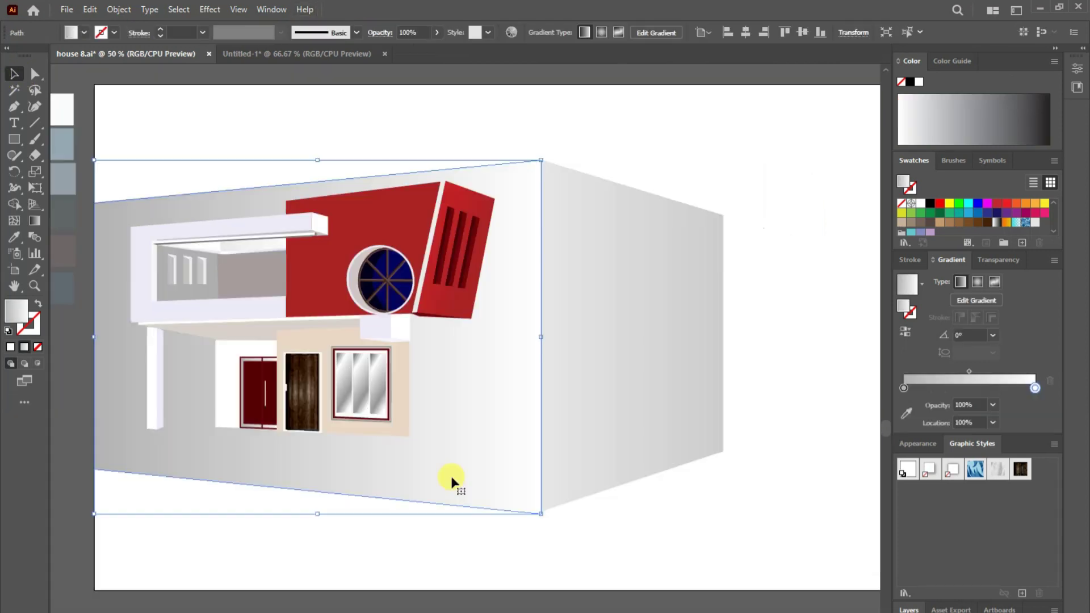
left_click(617, 460)
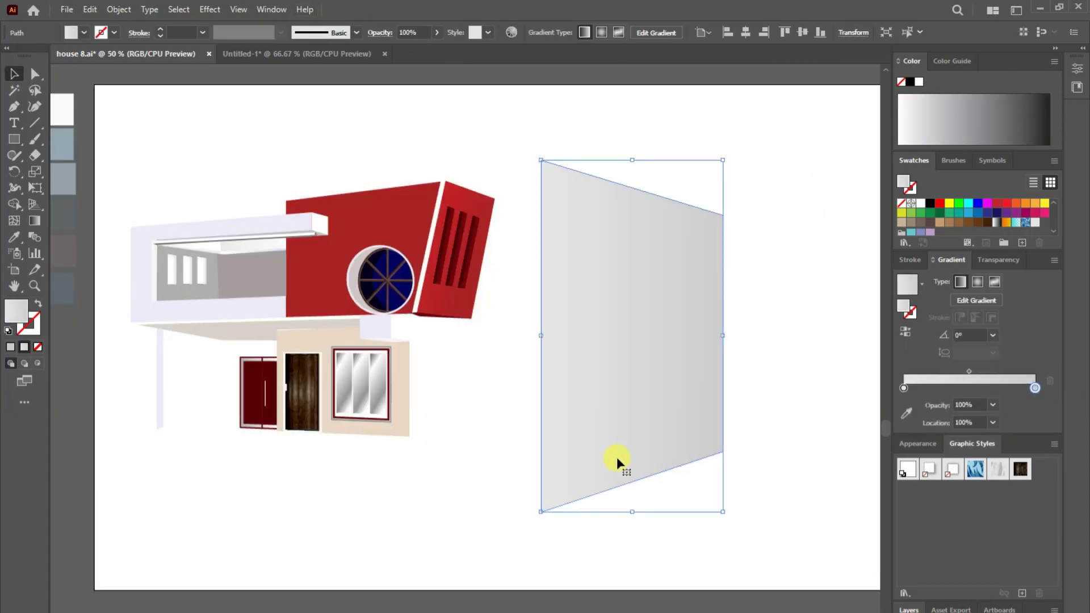
left_click(454, 523)
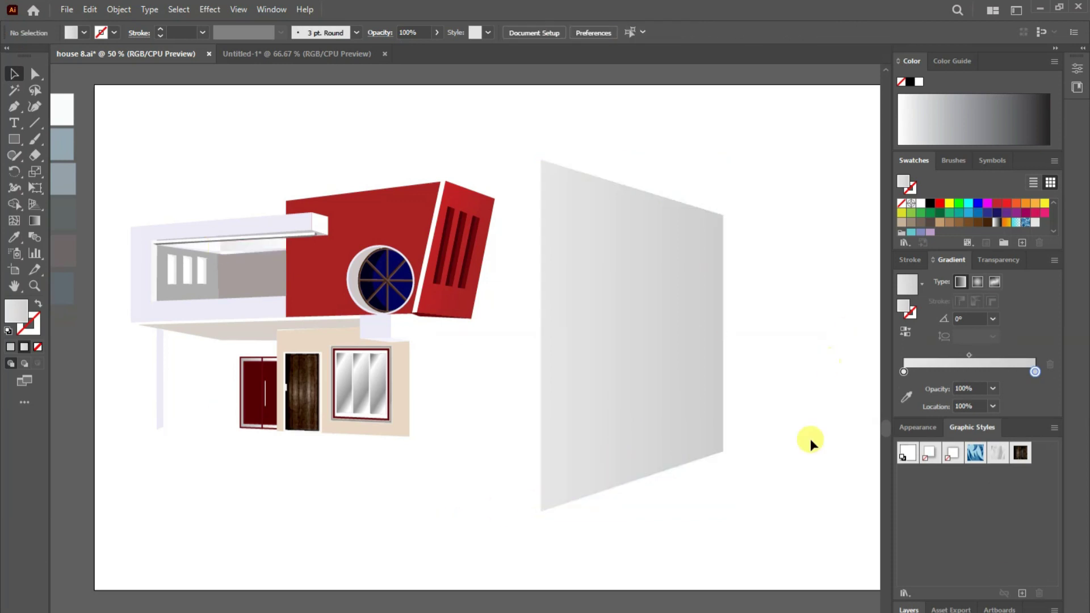
left_click(14, 139)
left_click_drag(94, 85, 736, 589)
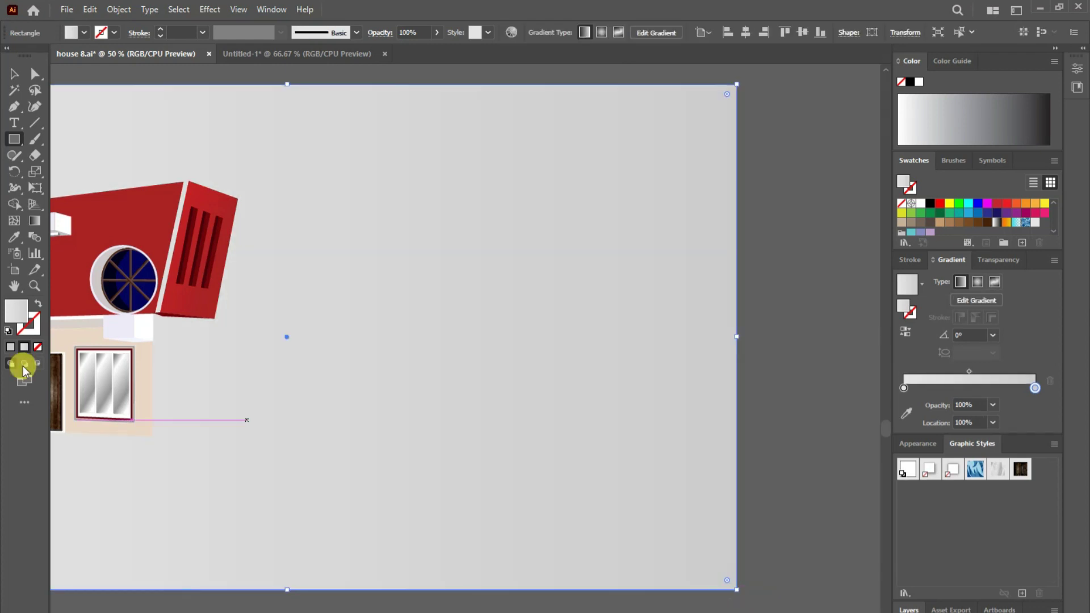
- Fill the rectangle light sky blue 8FE3F9 and send it behind the house
double_click(16, 311)
left_click(273, 252)
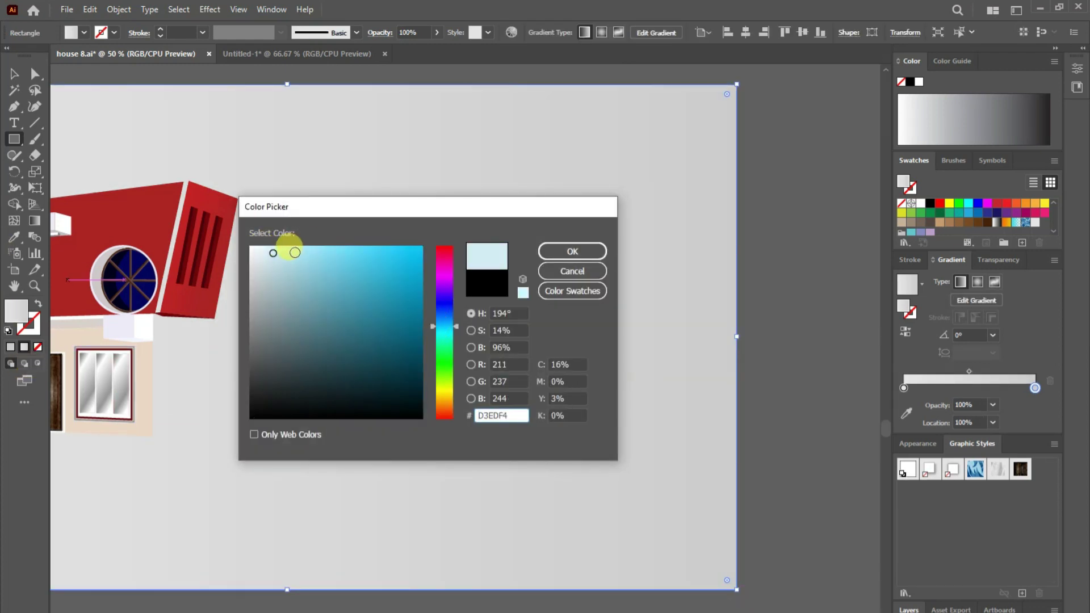
left_click(294, 252)
key("Return")
key("ctrl+shift+a")
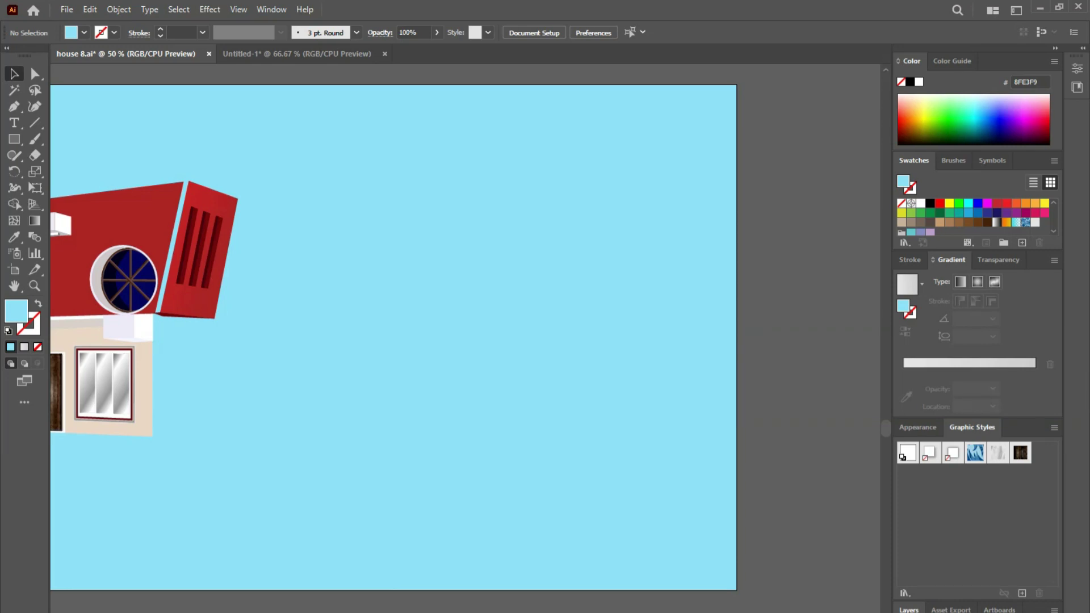
right_click(299, 313)
left_click(357, 492)
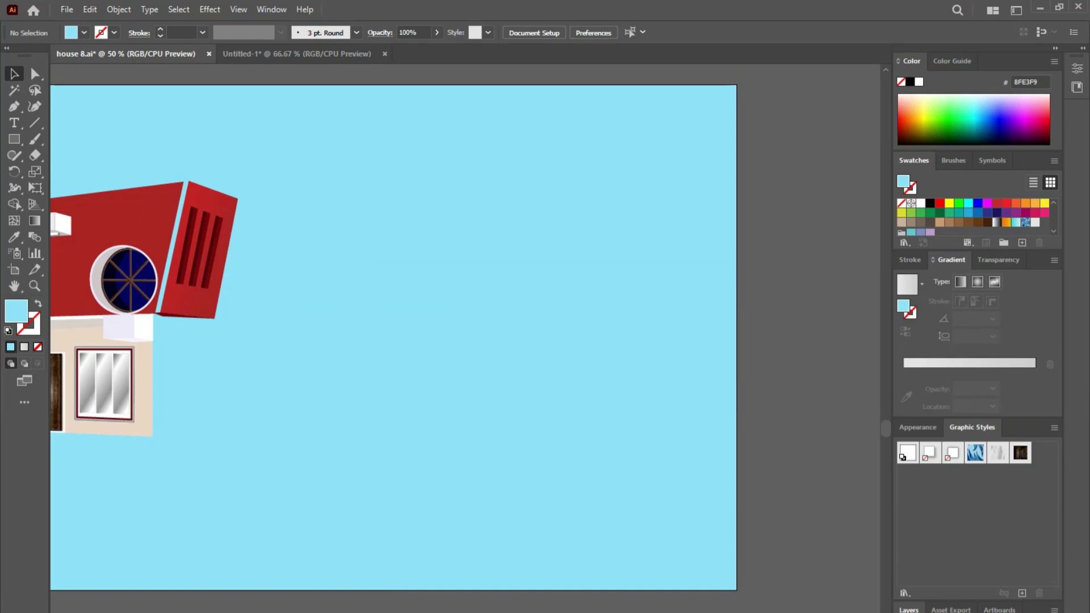
scroll(377, 433, "left", 5)
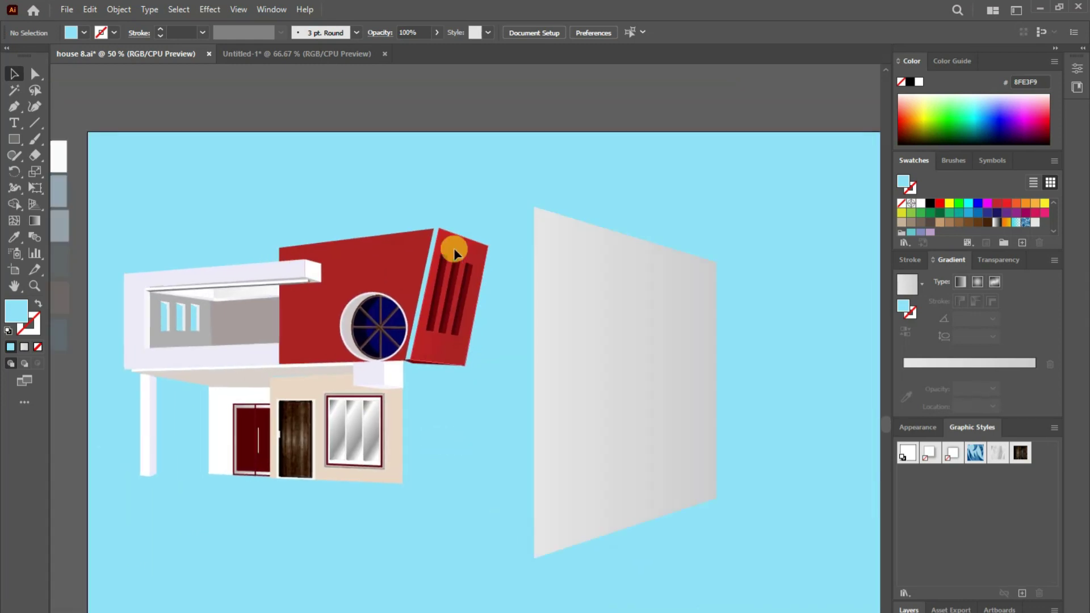
- Nudge the red slanted side panel slightly left and check the strip beneath it
left_click(450, 243)
key("Left")
key("Left")
left_click(402, 579)
left_click(433, 244)
left_click(450, 518)
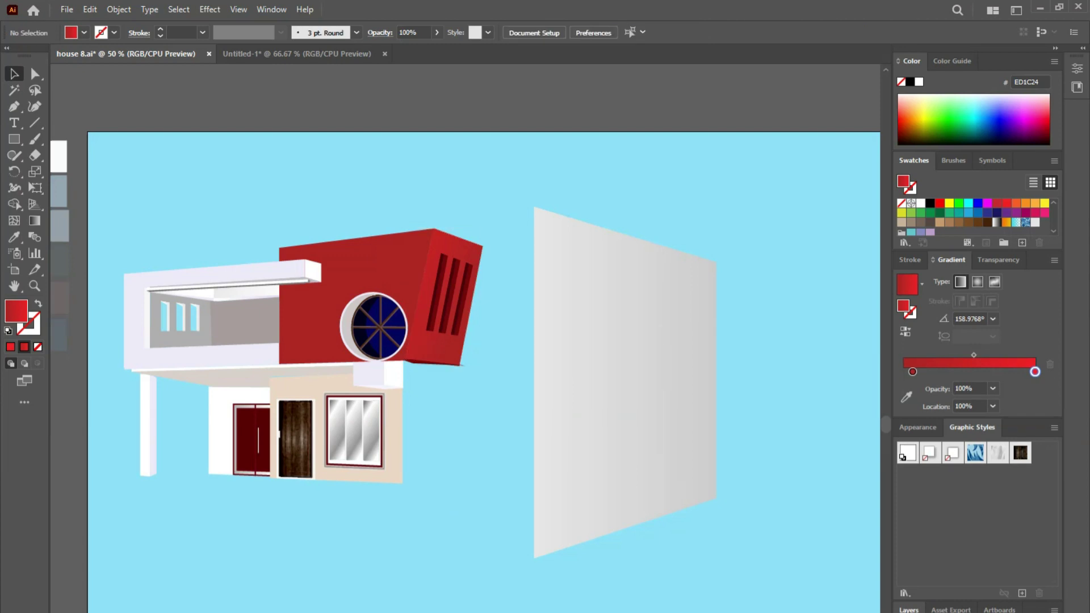
left_click(465, 369)
key("a")
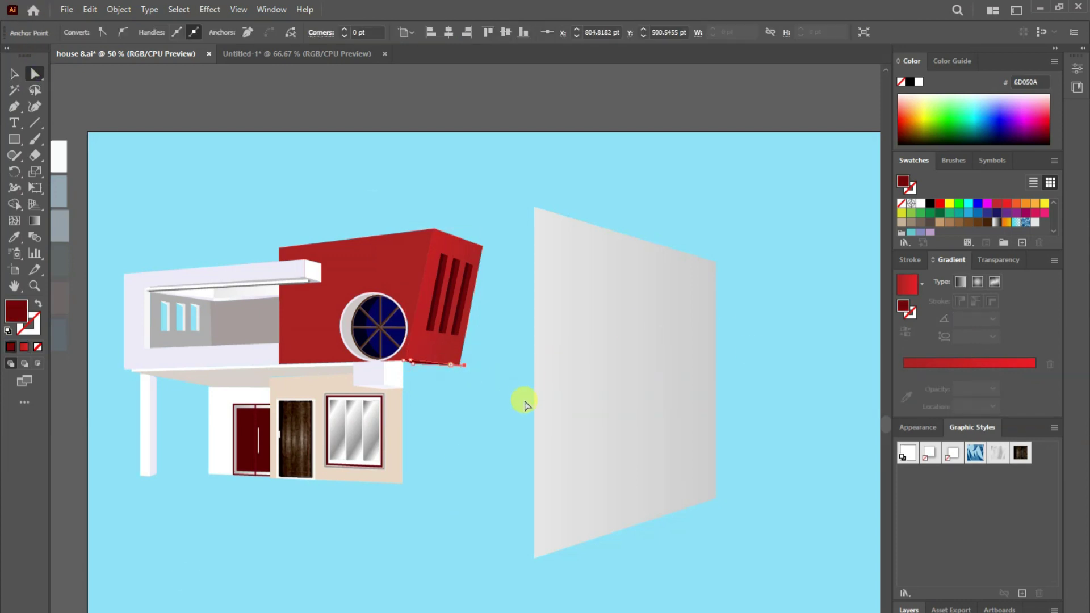
left_click(524, 404)
- Align the soffit strip's lower anchor with the beige wall corner
scroll(452, 389, "up", 1)
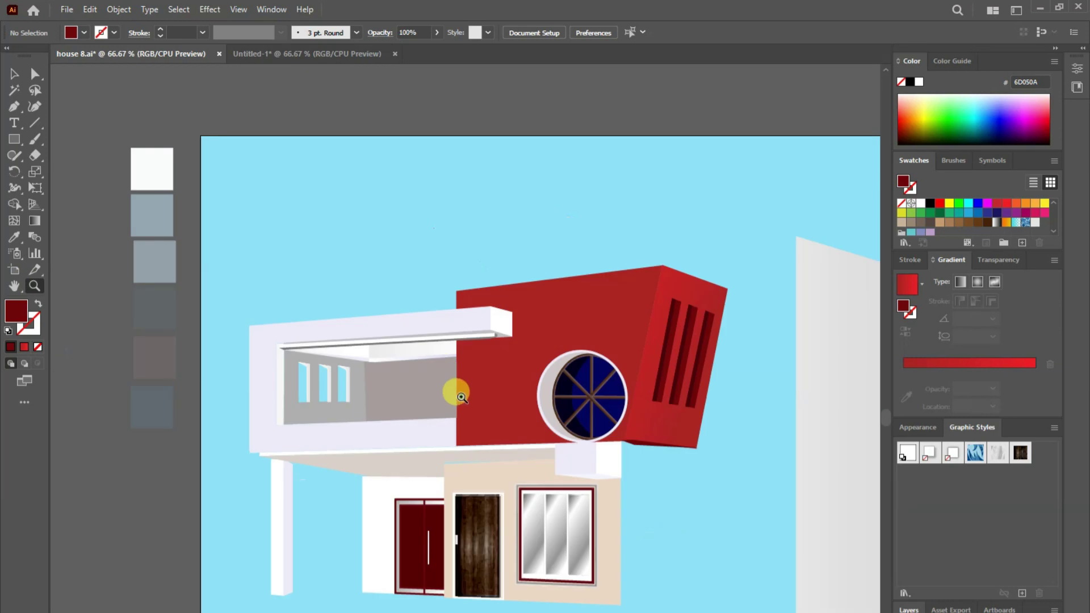
scroll(584, 331, "up", 1)
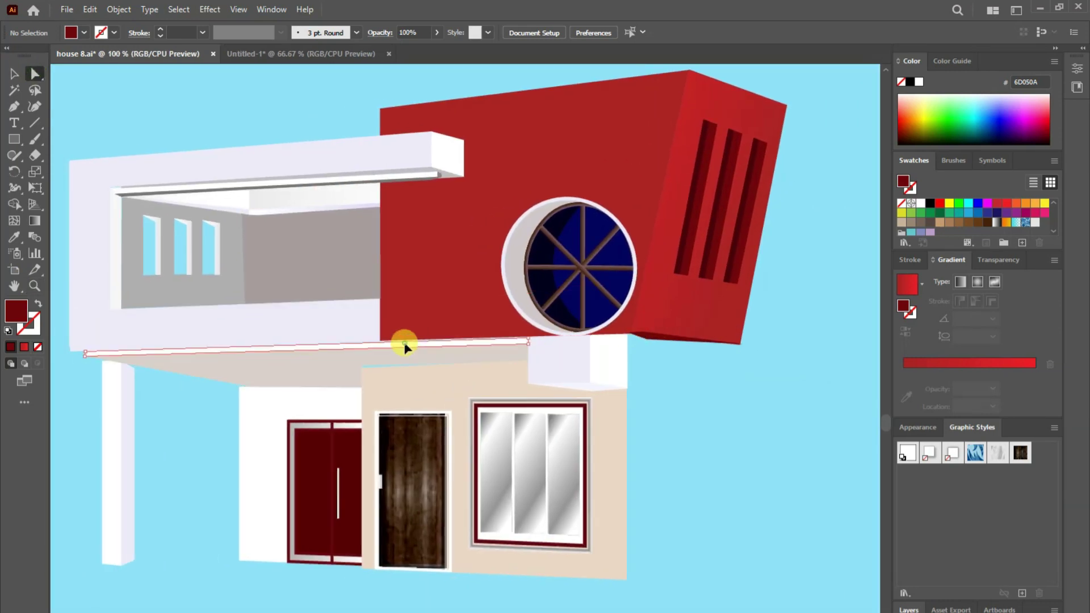
left_click(401, 343)
left_click(362, 368)
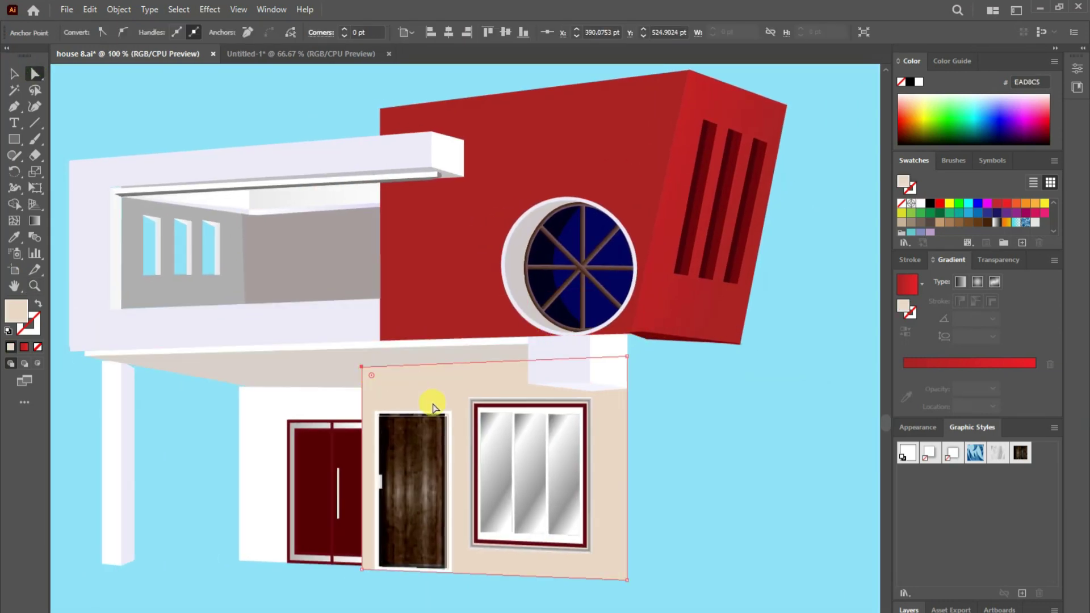
key("v")
left_click(227, 377)
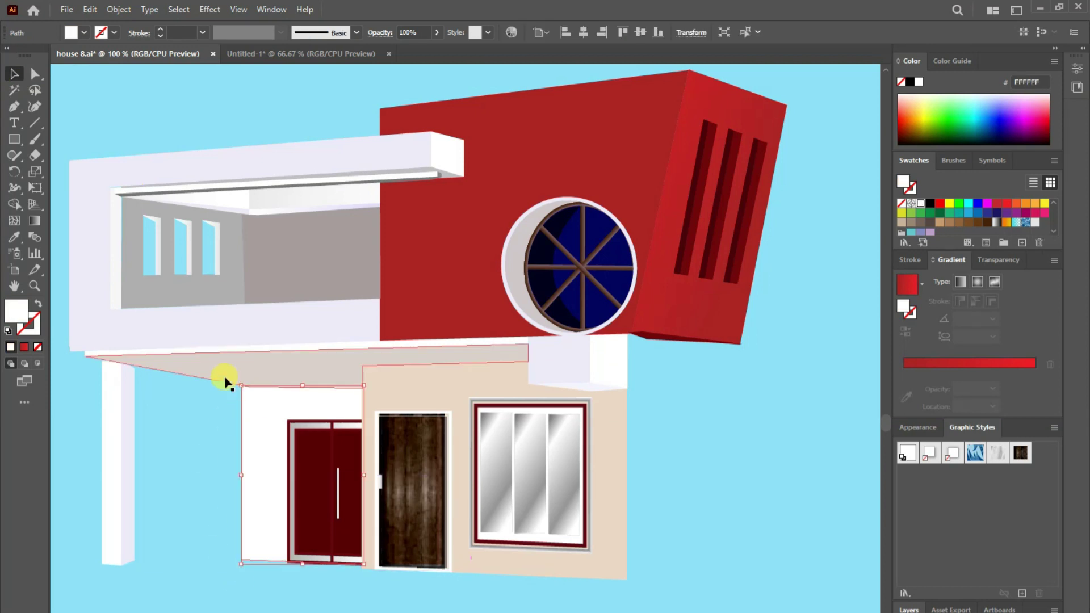
left_click(36, 74)
left_click(366, 397)
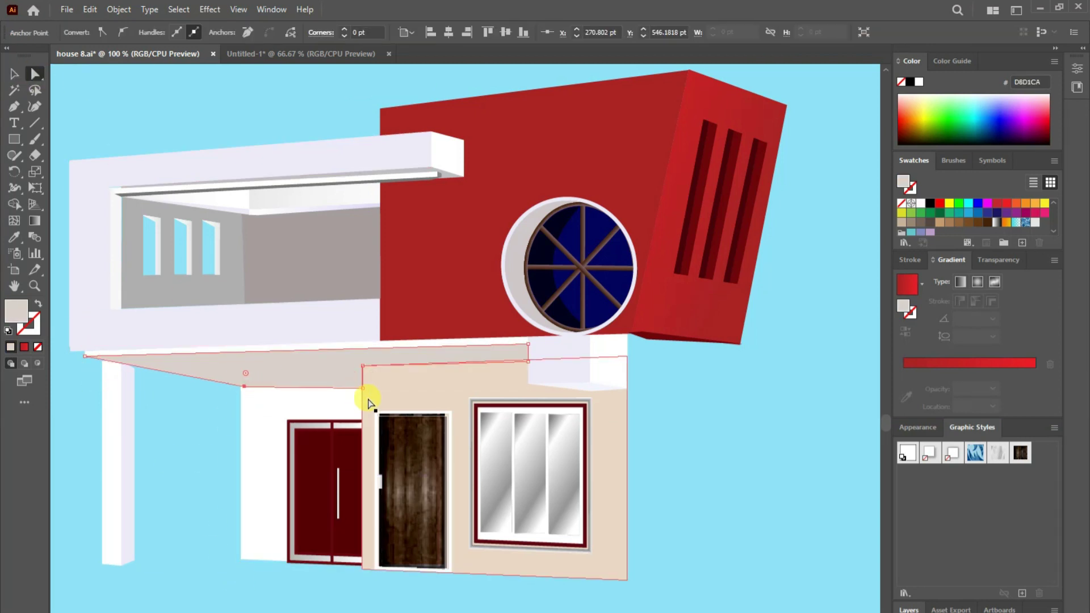
left_click_drag(363, 388, 362, 386)
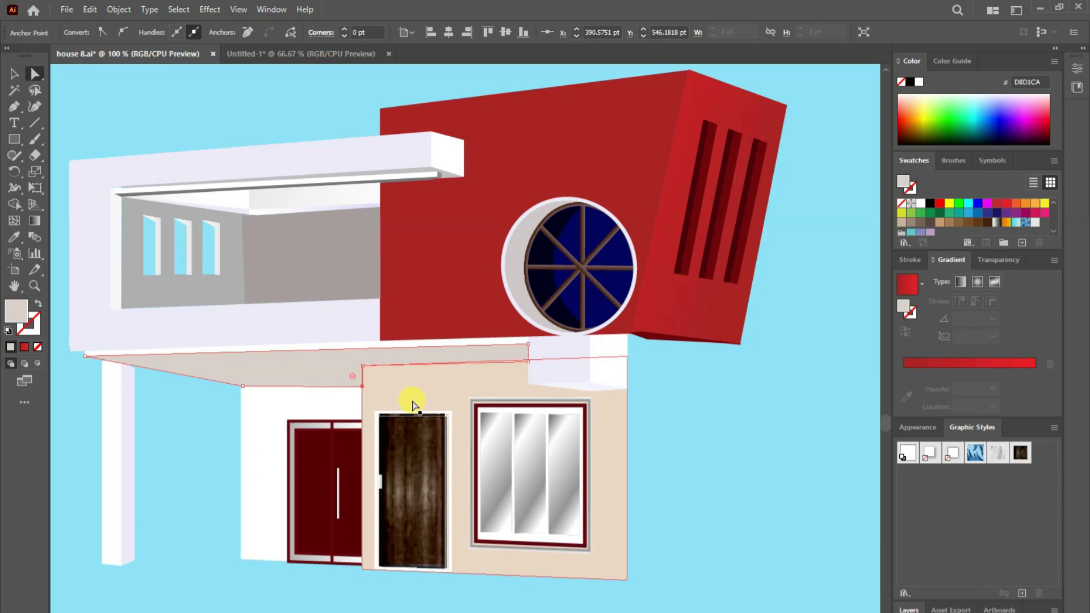
- Draw a dark maroon rectangle on the upper grey wall, right of the windows
key("ctrl+shift+a")
key("m")
mouse_move(270, 227)
left_mouse_down()
mouse_move(367, 294)
mouse_move(369, 309)
left_mouse_up()
left_click(36, 74)
- Pull the rectangle's right corners into perspective and sample white from the balcony beam
left_click_drag(369, 226, 367, 222)
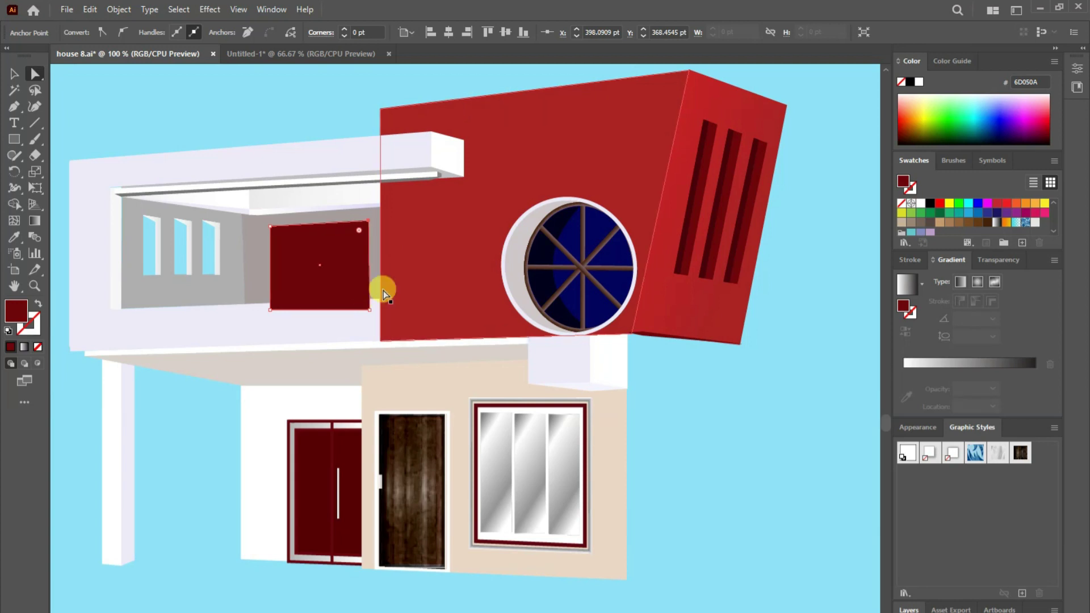
left_click_drag(369, 310, 367, 310)
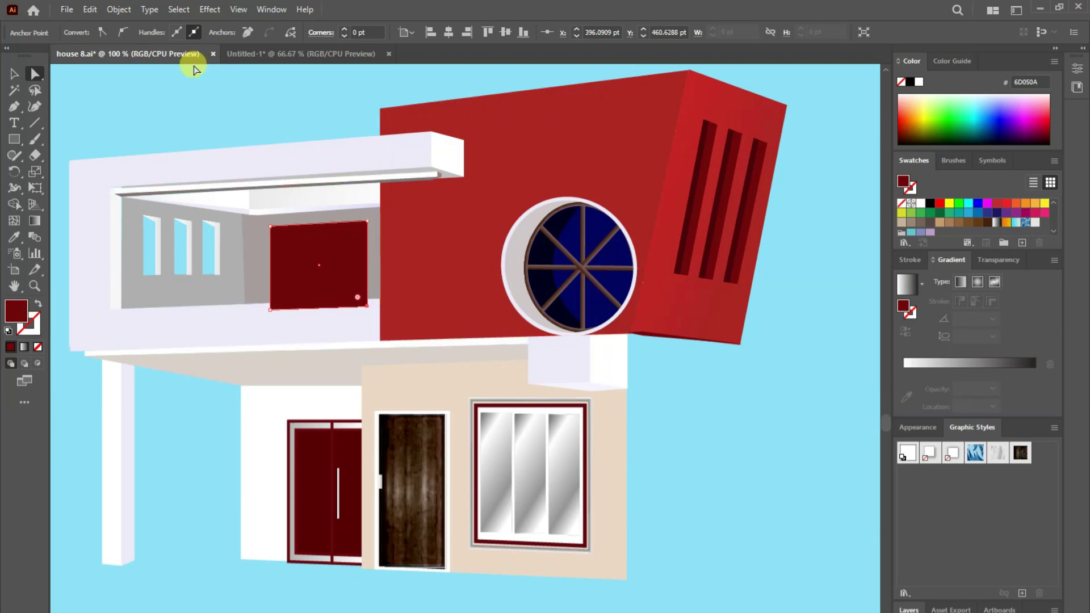
key("v")
left_click(14, 237)
left_click(91, 256)
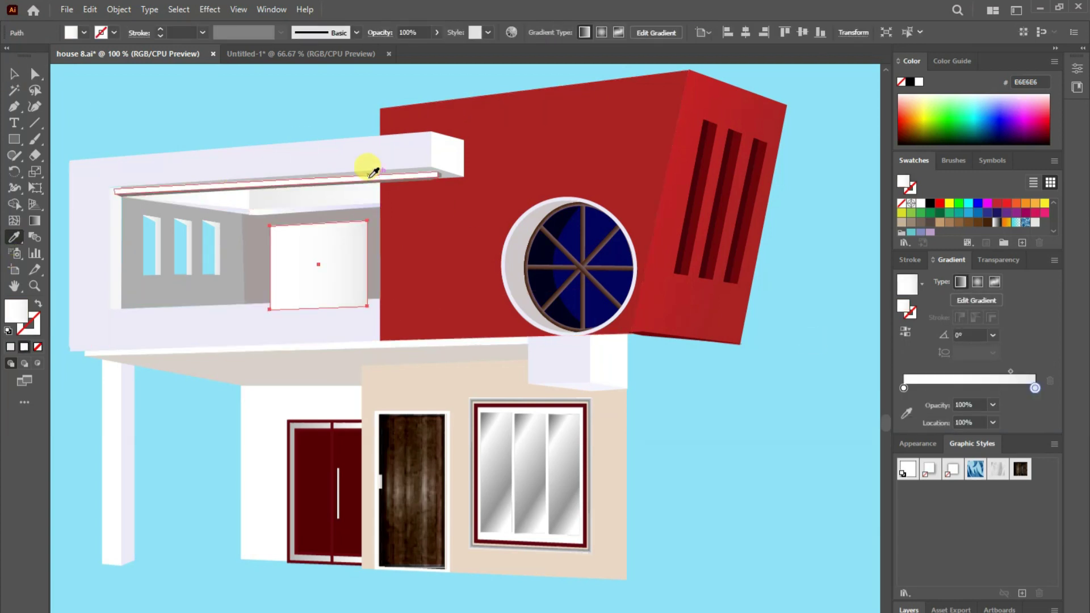
left_click(14, 73)
- Paste a copy in front and give it a 4 pt white border
left_click(90, 9)
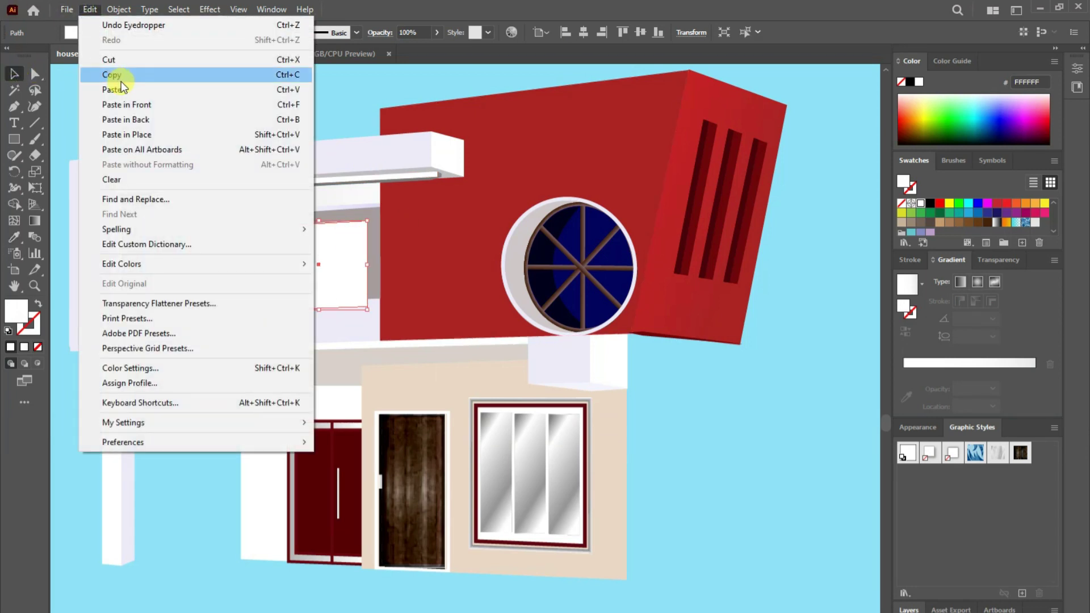
left_click(113, 105)
left_click(36, 304)
left_click(202, 33)
left_click(217, 142)
key("shift+x")
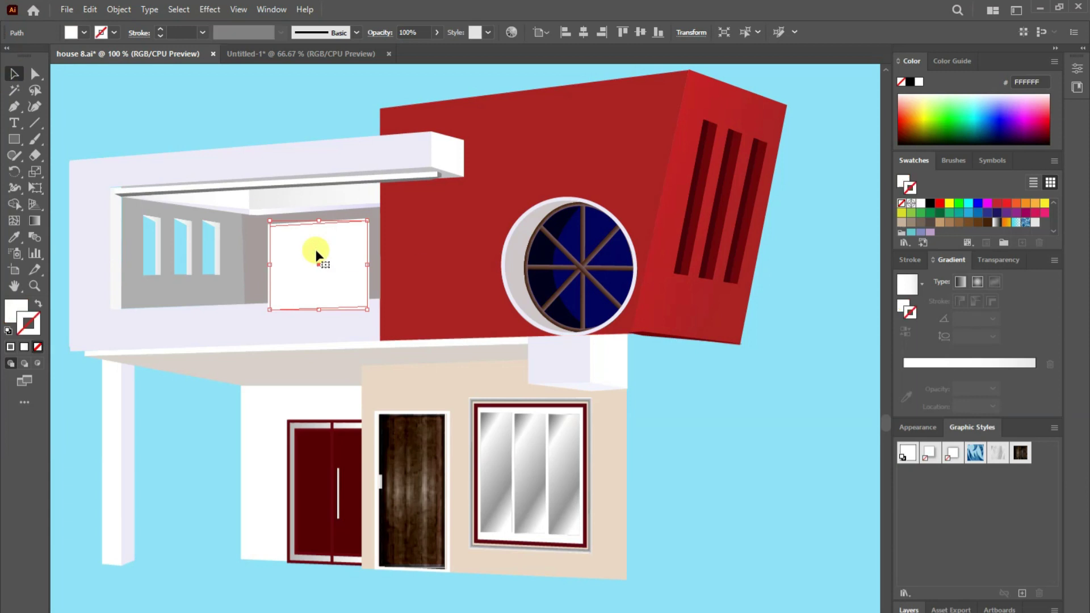
- Apply a glassy texture graphic style to the window
left_click(283, 355)
left_click(292, 236)
left_click(997, 454)
left_click(418, 238)
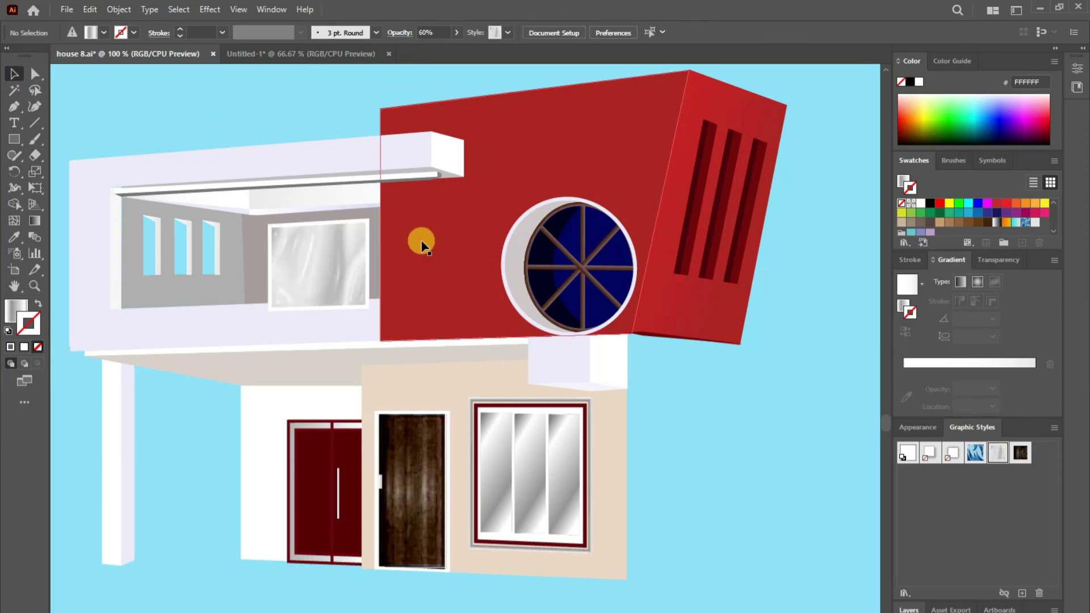
- Draw a white vertical divider line down the window's centre
key("backslash")
left_click_drag(319, 223, 318, 308)
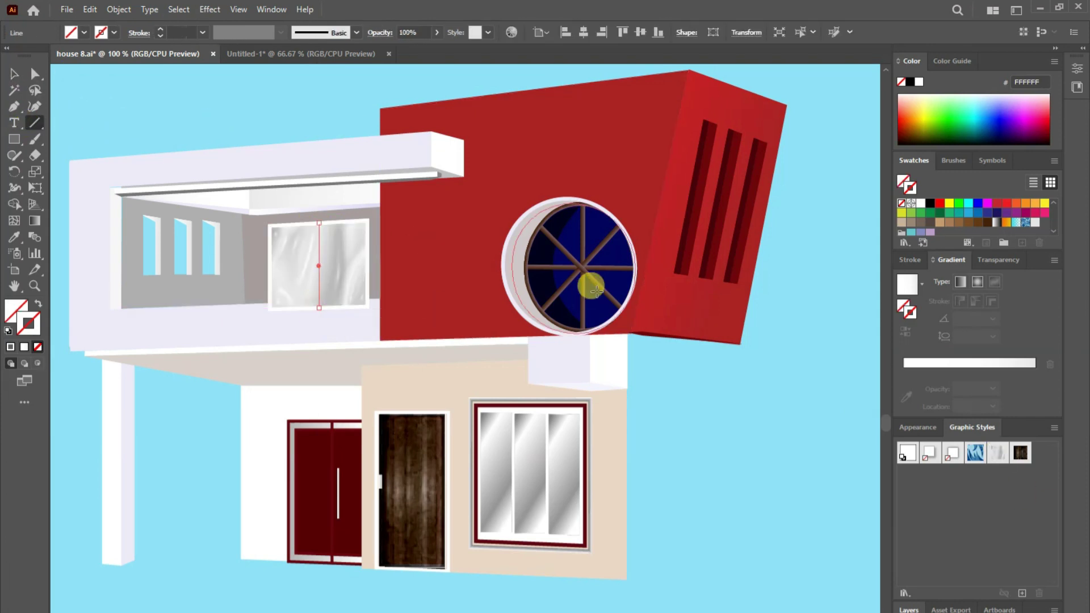
left_click(36, 311)
left_click(280, 214)
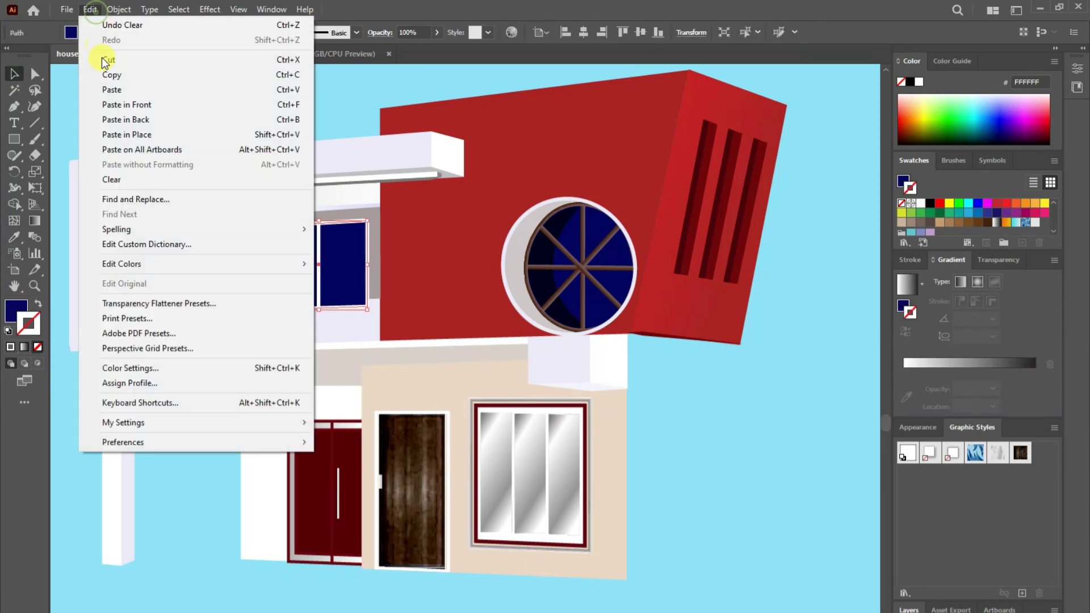
- Paste a window copy as an 8 pt 010123 navy frame sized inside the white border
left_click(126, 105)
left_click(37, 303)
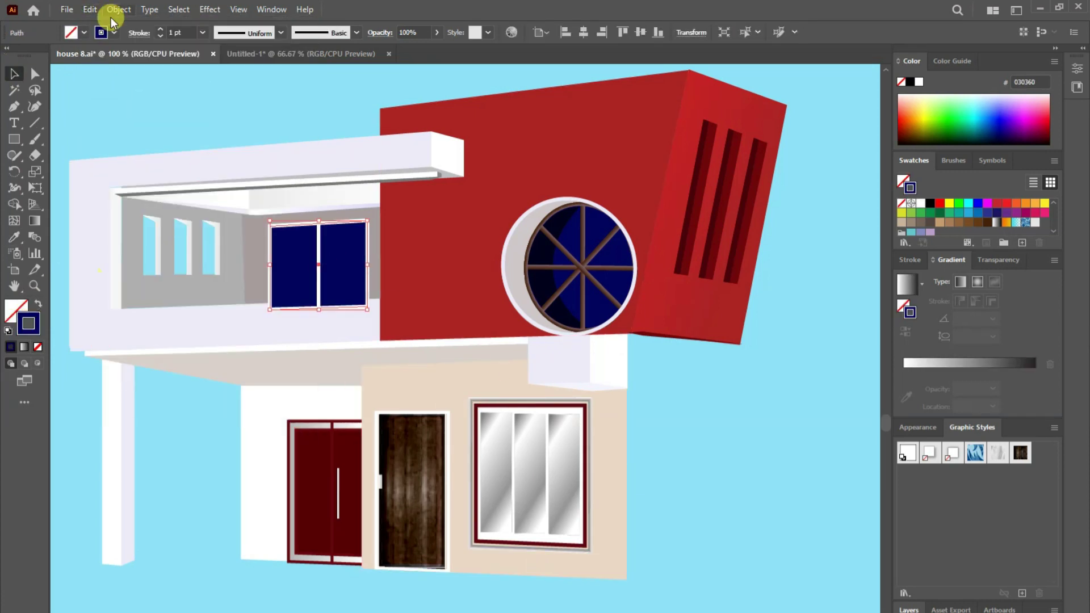
left_click(202, 33)
left_click(219, 184)
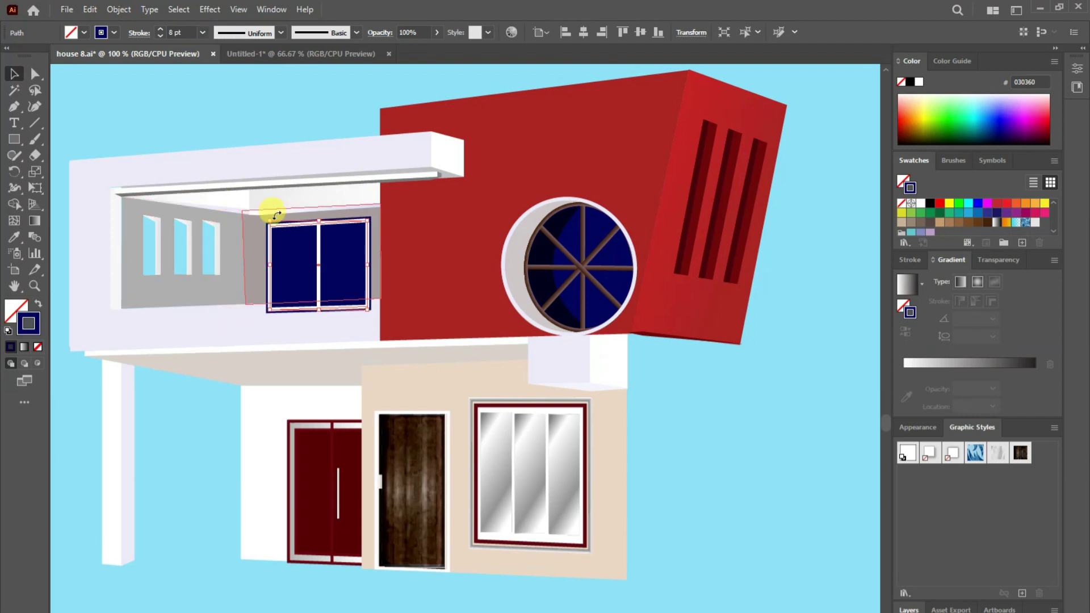
left_click_drag(266, 219, 273, 225)
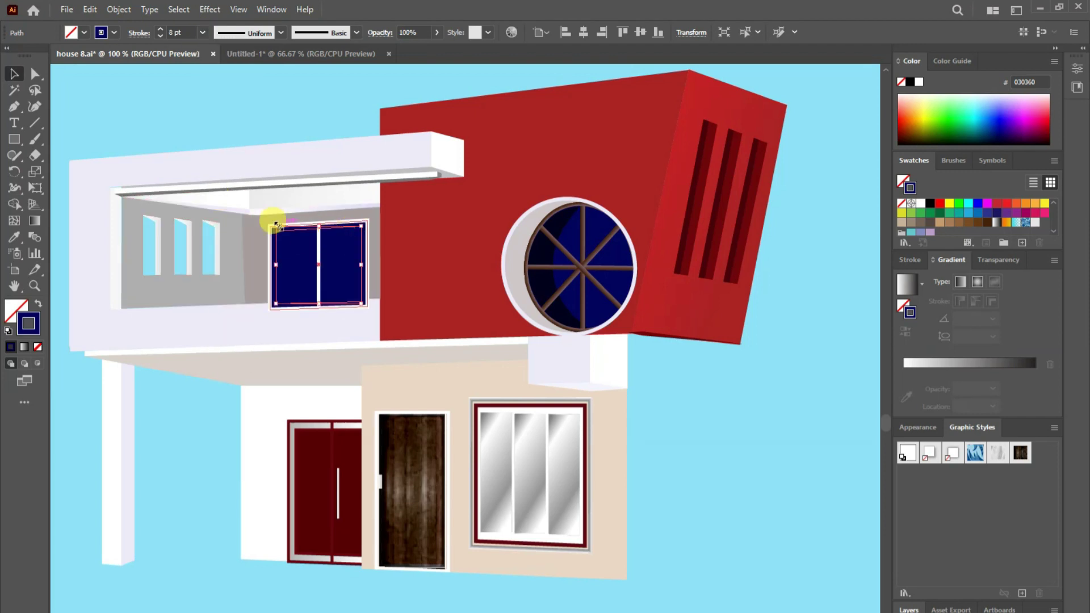
double_click(33, 315)
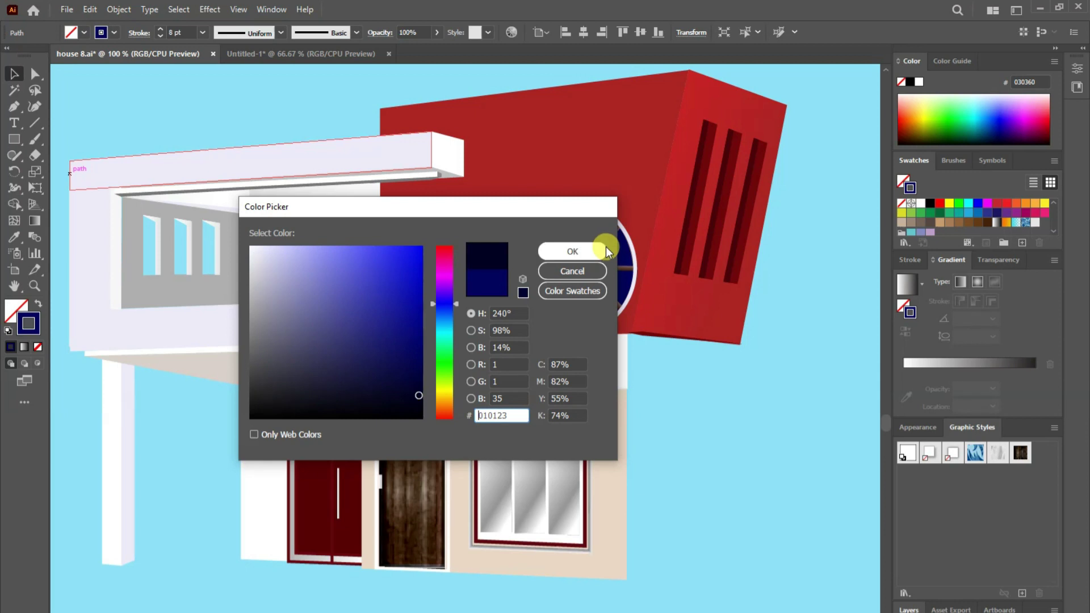
left_click(573, 251)
left_click_drag(361, 226, 358, 226)
mouse_move(275, 304)
left_mouse_down()
mouse_move(267, 297)
mouse_move(282, 299)
left_mouse_up()
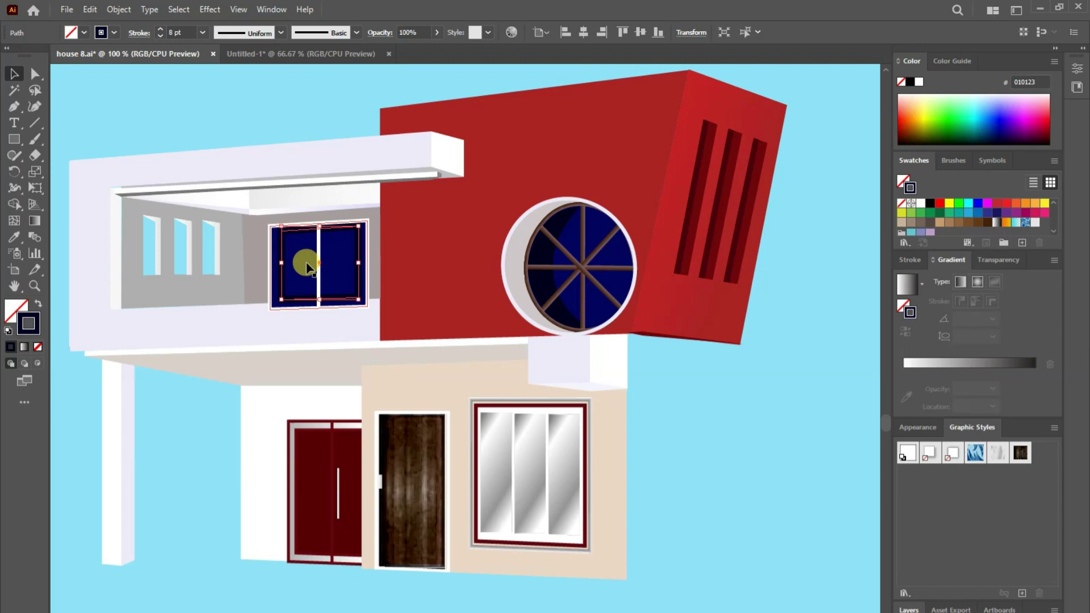
left_click(635, 445)
- Apply a stained-glass style from the Artistic Effects library to the upper window
left_click(1054, 427)
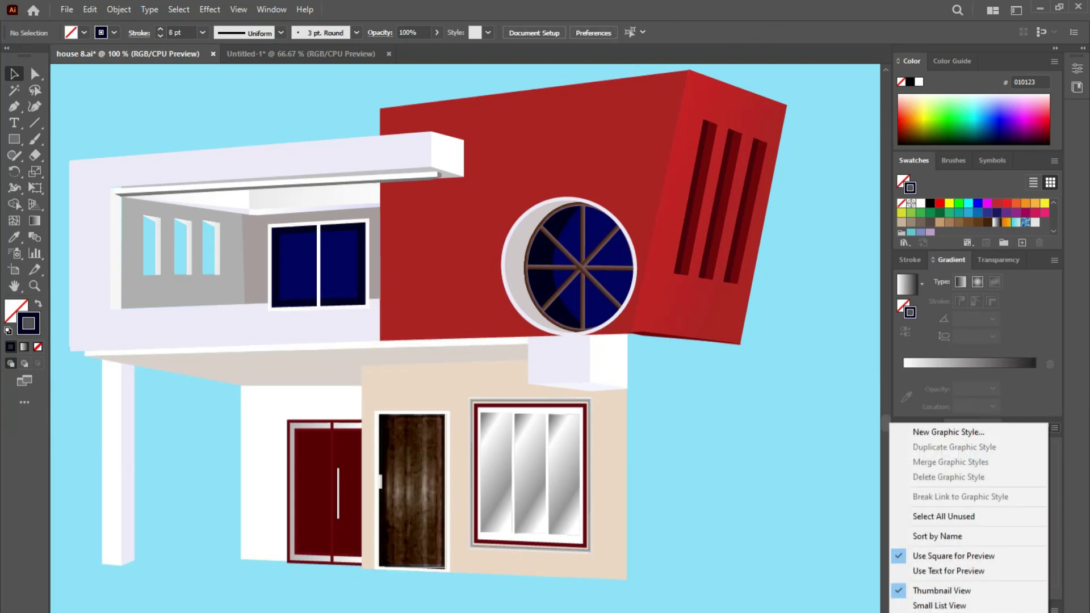
left_click(784, 605)
scroll(612, 412, "down", 2)
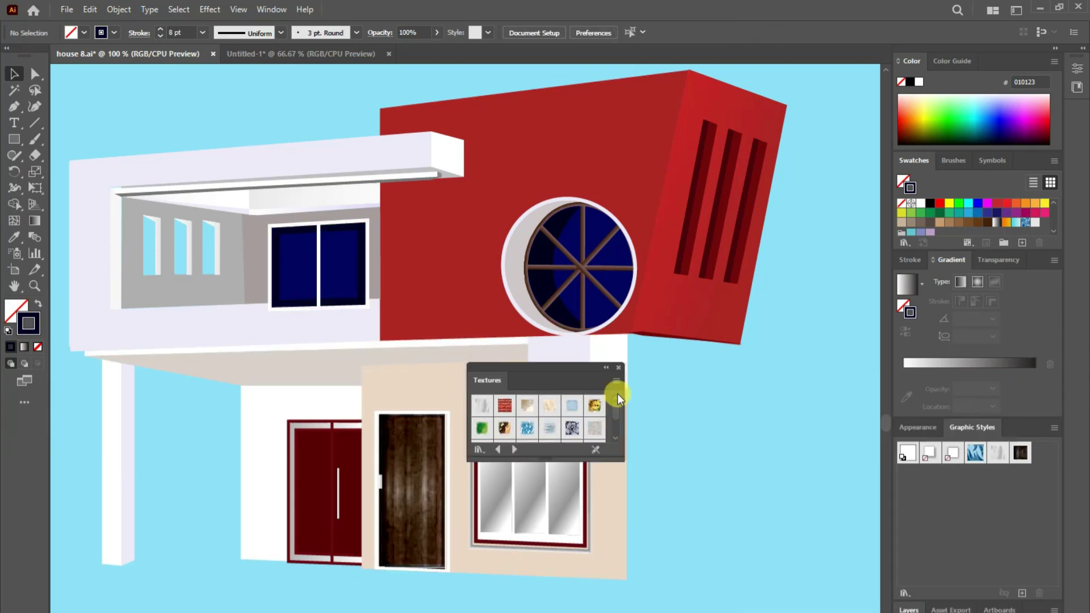
left_click(618, 367)
left_click(1054, 427)
left_click(823, 520)
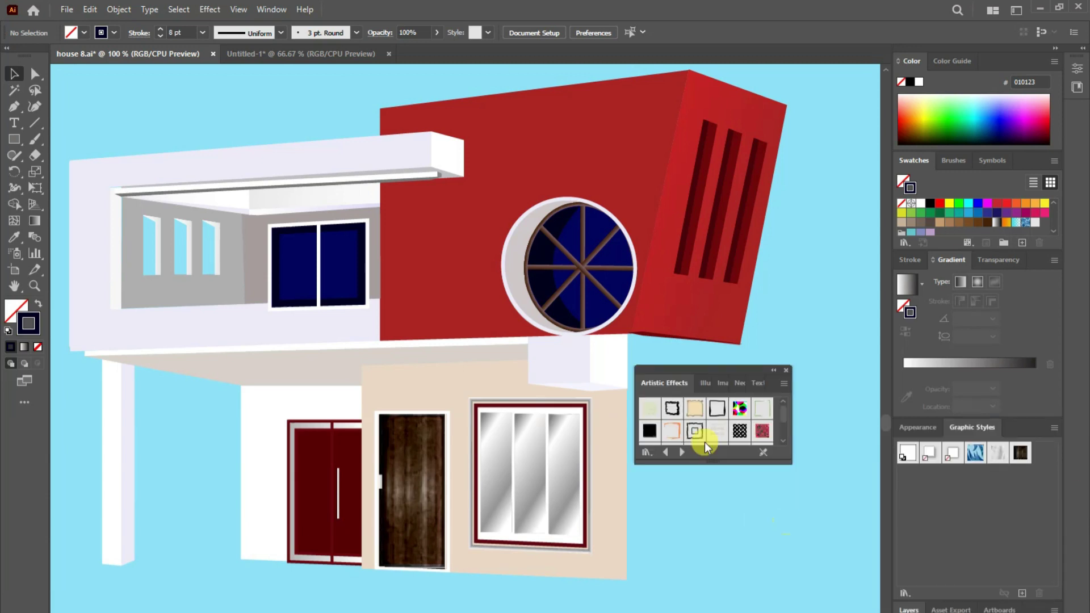
left_click(342, 281)
left_click(739, 408)
scroll(782, 425, "down", 2)
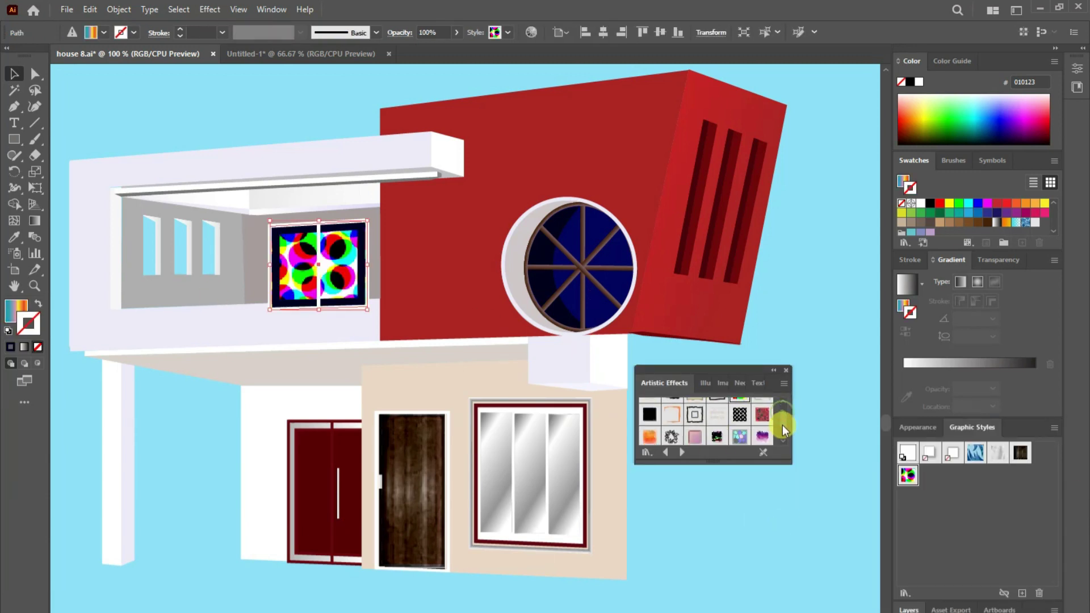
left_click(739, 409)
left_click(15, 74)
left_click(771, 579)
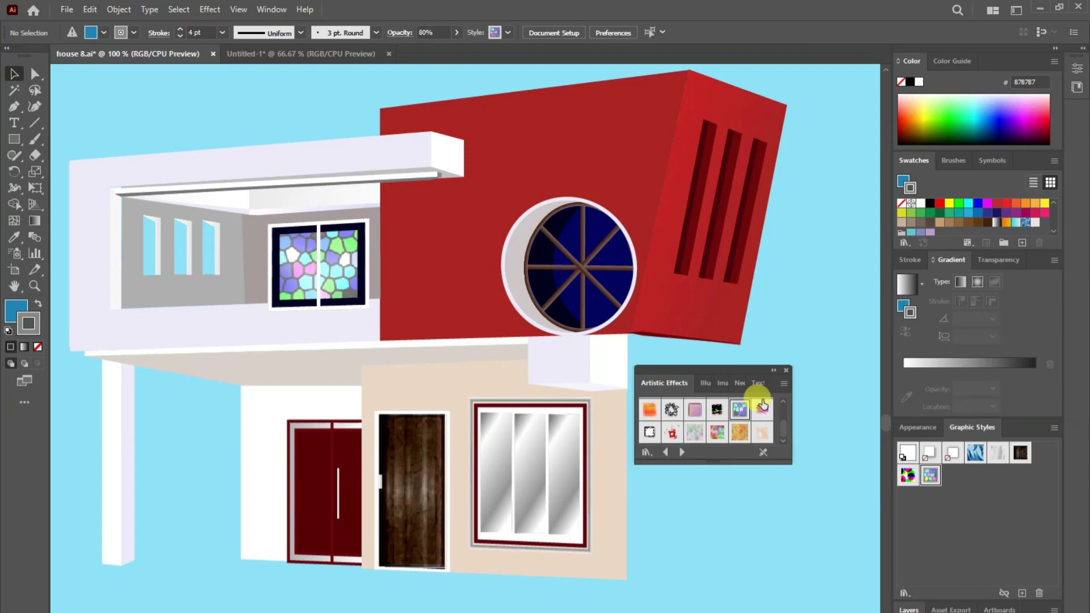
left_click(786, 372)
- Recolour the window's thick frame dark maroon 51030D
left_click(444, 403)
left_click(389, 350)
left_click(572, 251)
left_click(121, 110)
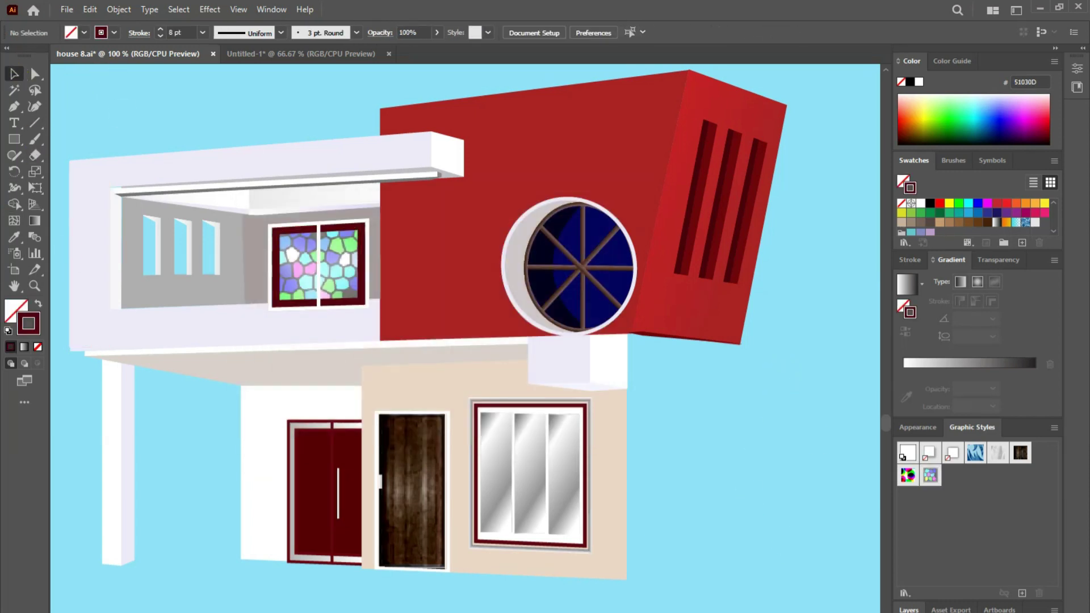
left_click(522, 497)
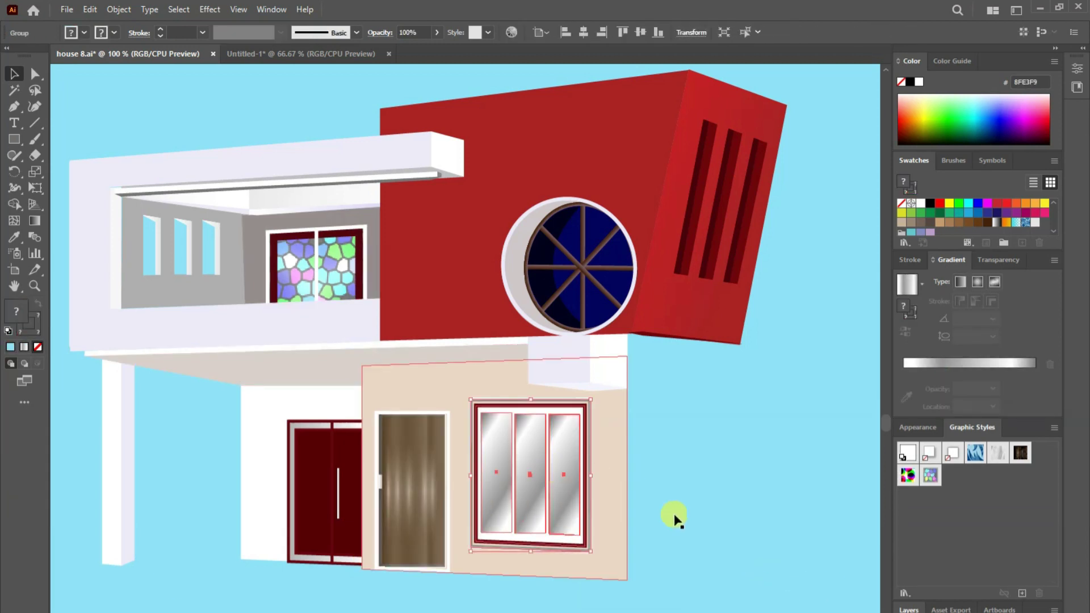
- Apply the stained-glass style to the right and middle panes of the lower window
key("a")
left_click(568, 476)
left_click(930, 490)
left_click(530, 483)
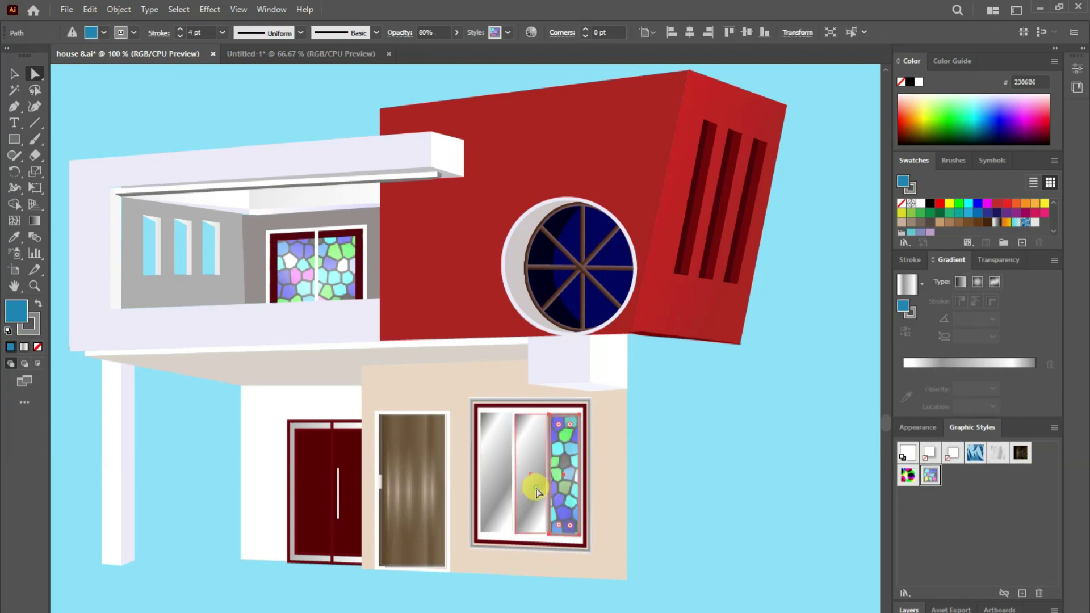
left_click(495, 477, "shift")
left_click(931, 492)
key("v")
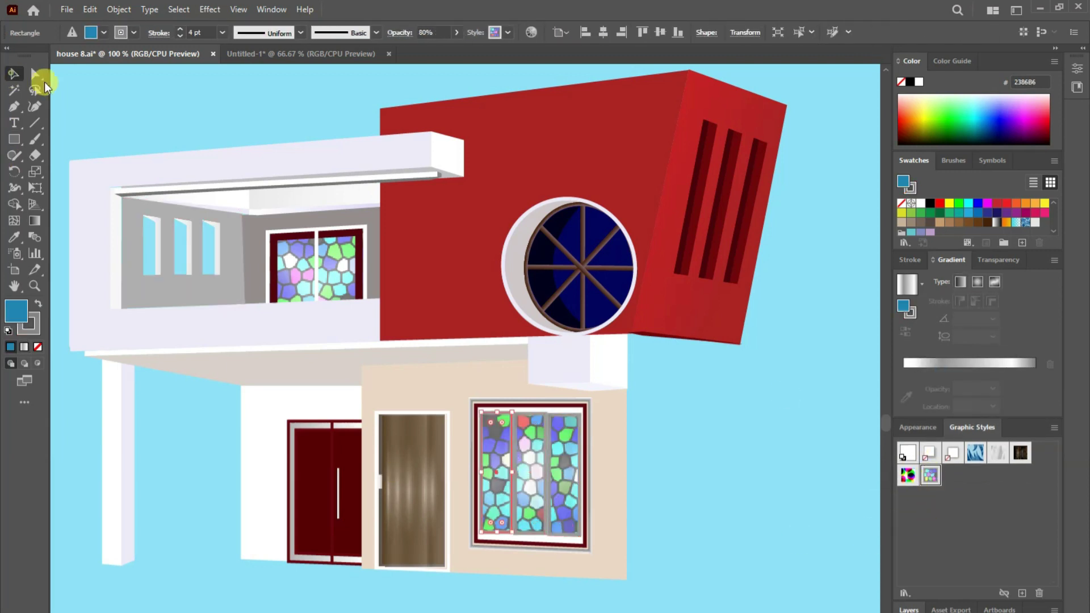
left_click(514, 536)
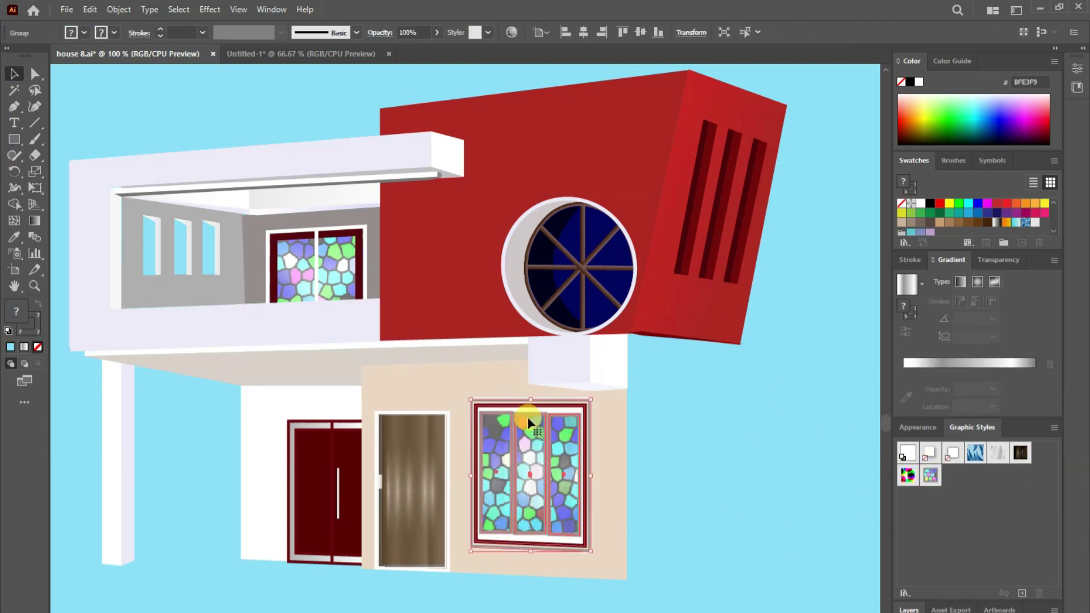
- Eyedrop the stained-glass look onto the left pane and remove its outline
left_click(747, 550)
key("ctrl+z")
key("ctrl+z")
key("i")
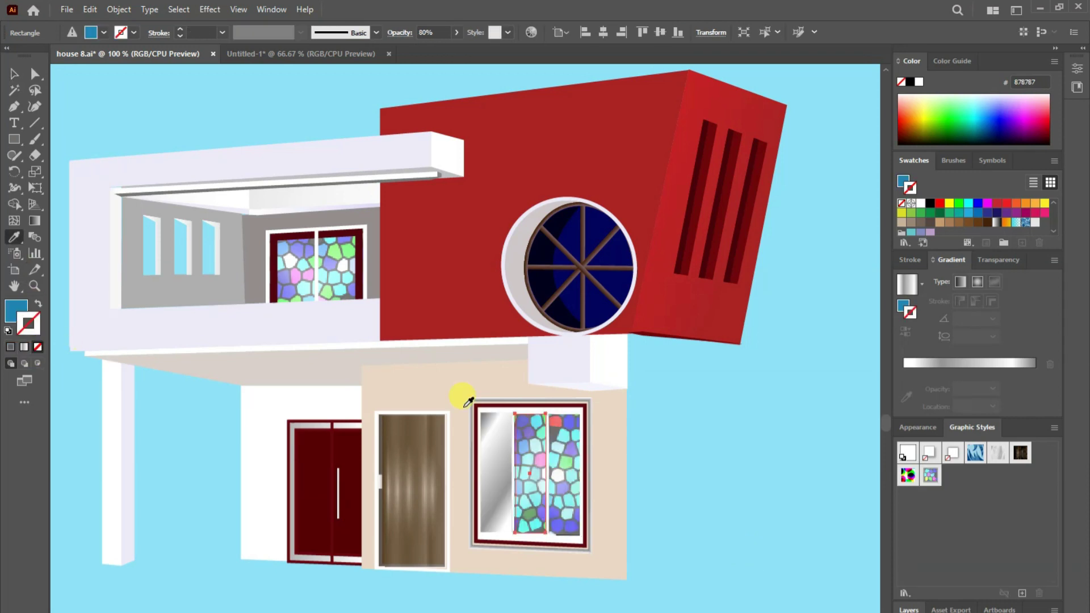
key("v")
left_click(495, 471)
left_click(931, 475)
left_click(36, 346)
- Give the vertical divider line on the maroon door a 4 pt stroke
key("a")
left_click(581, 536)
left_click(572, 545)
left_click(331, 493)
left_click(203, 33)
left_click(210, 149)
key("i")
left_click(14, 80)
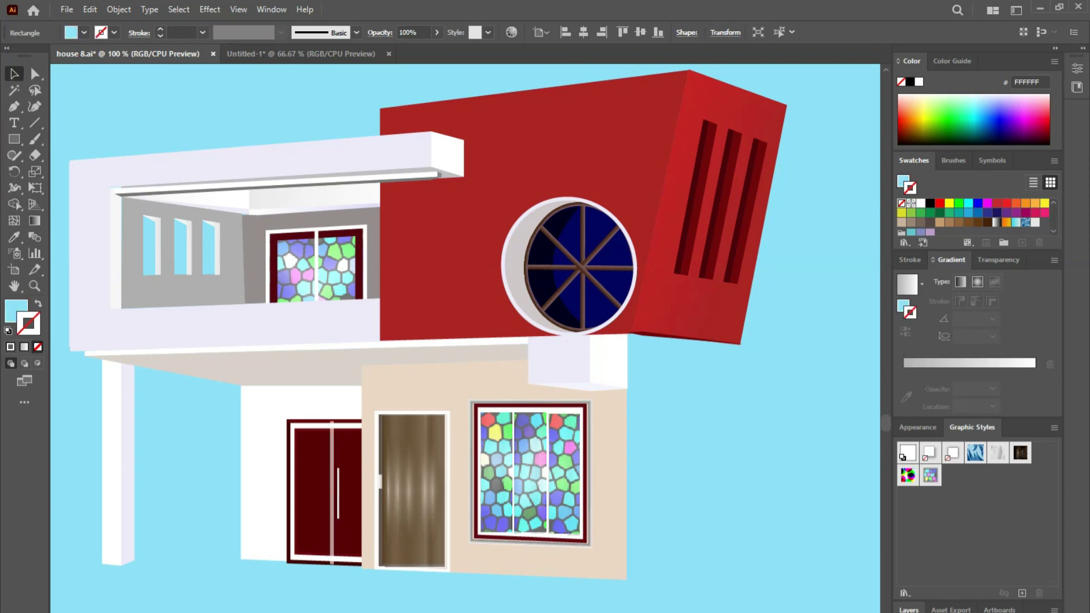
- Bring the white balcony slab in front of the red block, then deselect
right_click(333, 450)
left_click(710, 482)
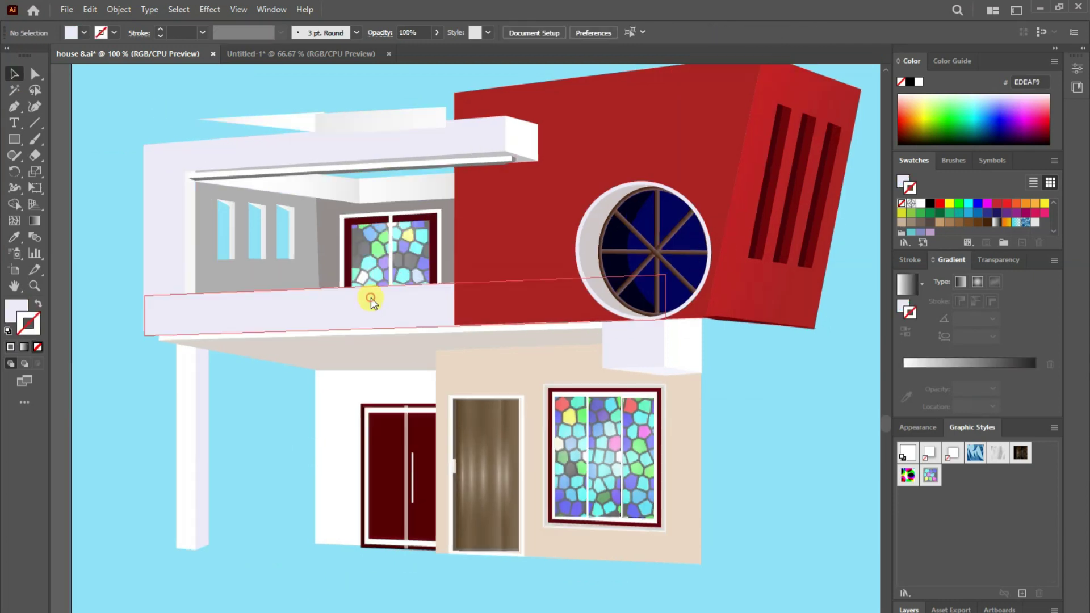
right_click(370, 297)
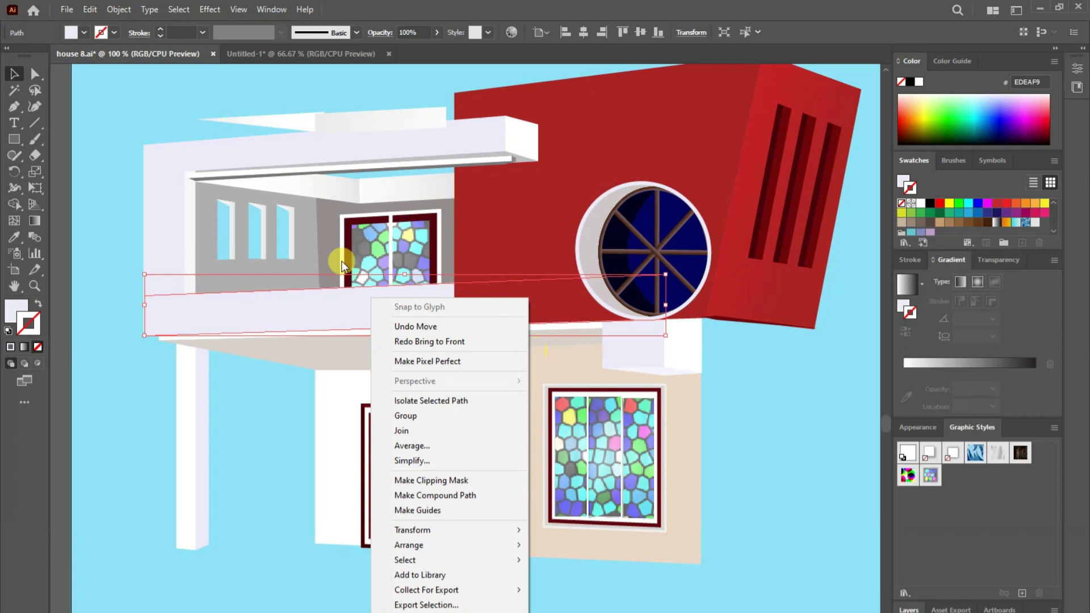
left_click(640, 492)
right_click(686, 374)
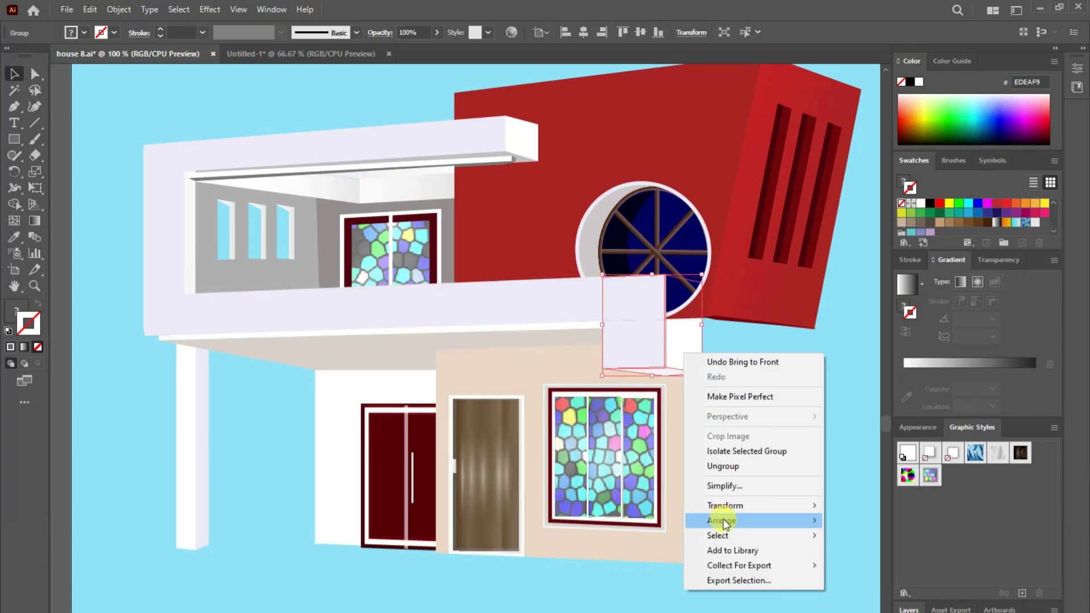
key("Escape")
left_click(760, 460)
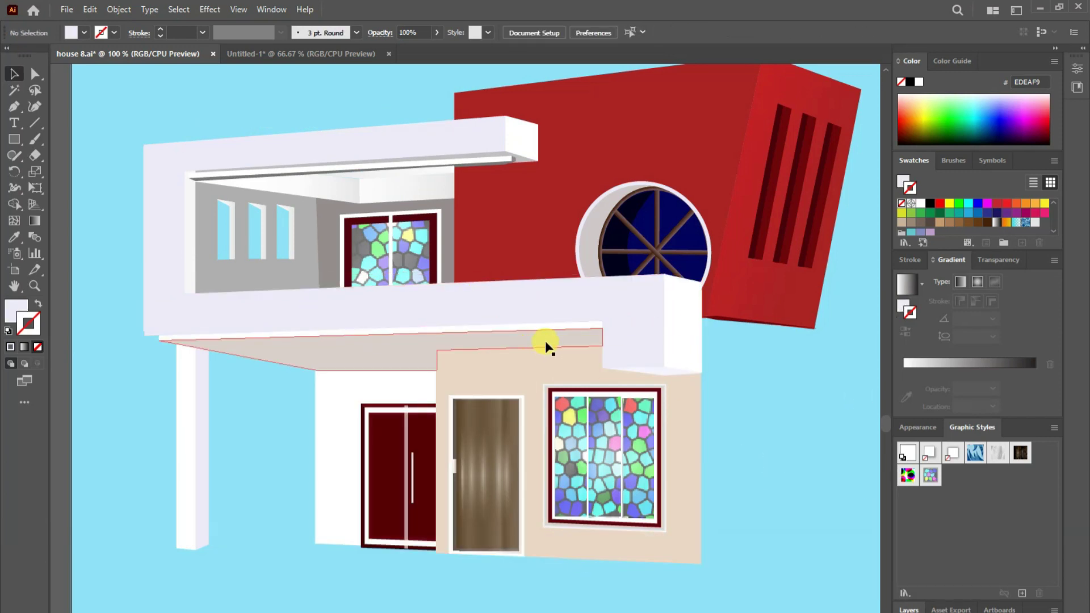
- Pen-draw a closed slanted beam outline in the sky above the upper-left slab
left_click(14, 107)
left_click(370, 182)
left_click(187, 115)
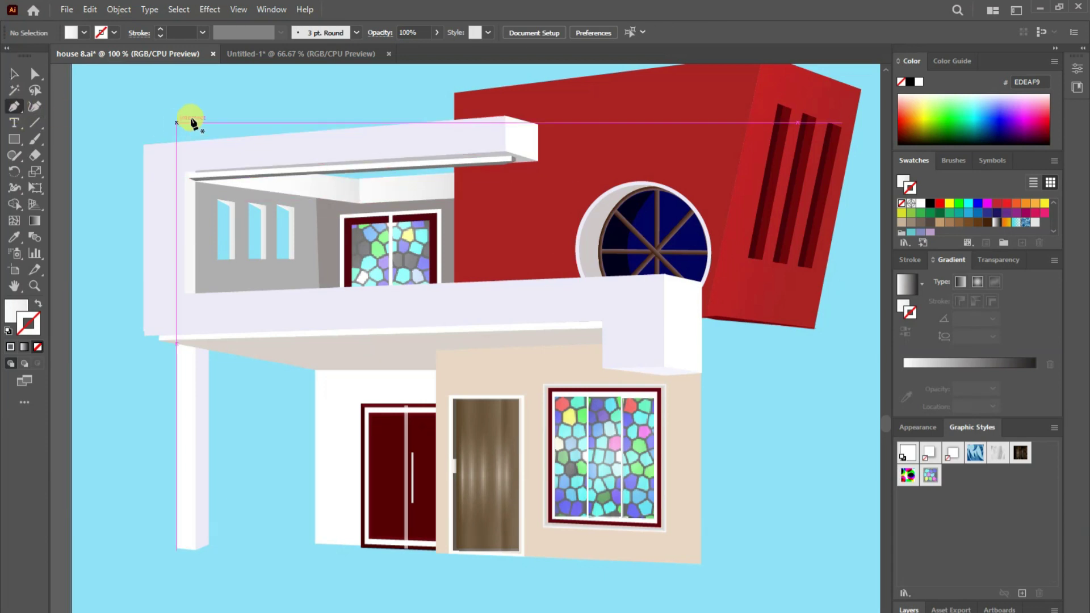
left_click(248, 92)
left_click(176, 75)
scroll(175, 80, "up", 1)
left_click(173, 95)
left_click(217, 107)
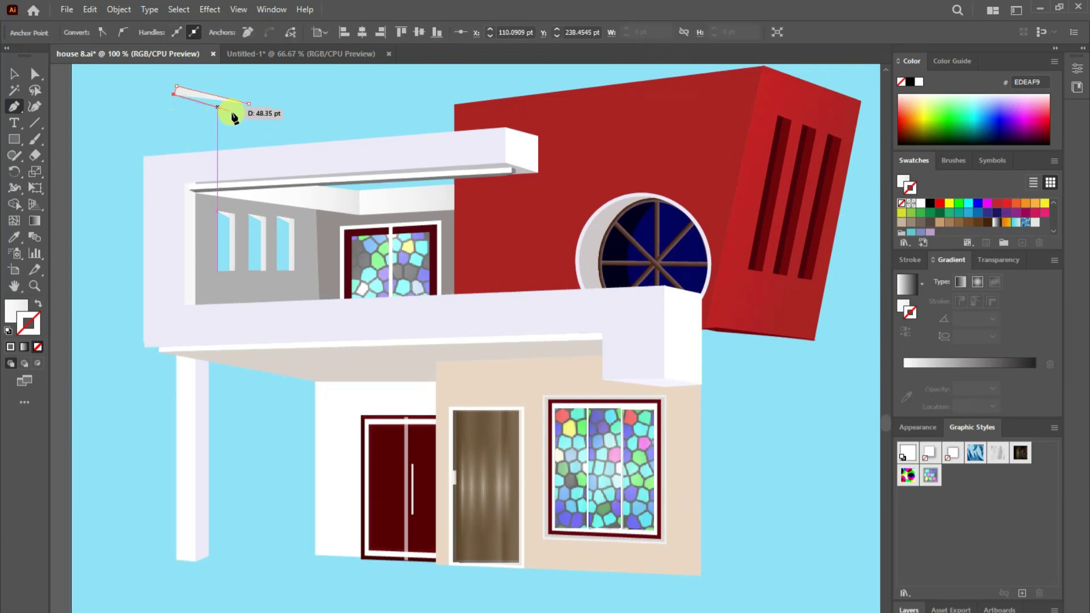
left_click(250, 106)
- Add the beam's narrow second face and a left-end face, then zoom in on it
left_click(247, 111, "ctrl")
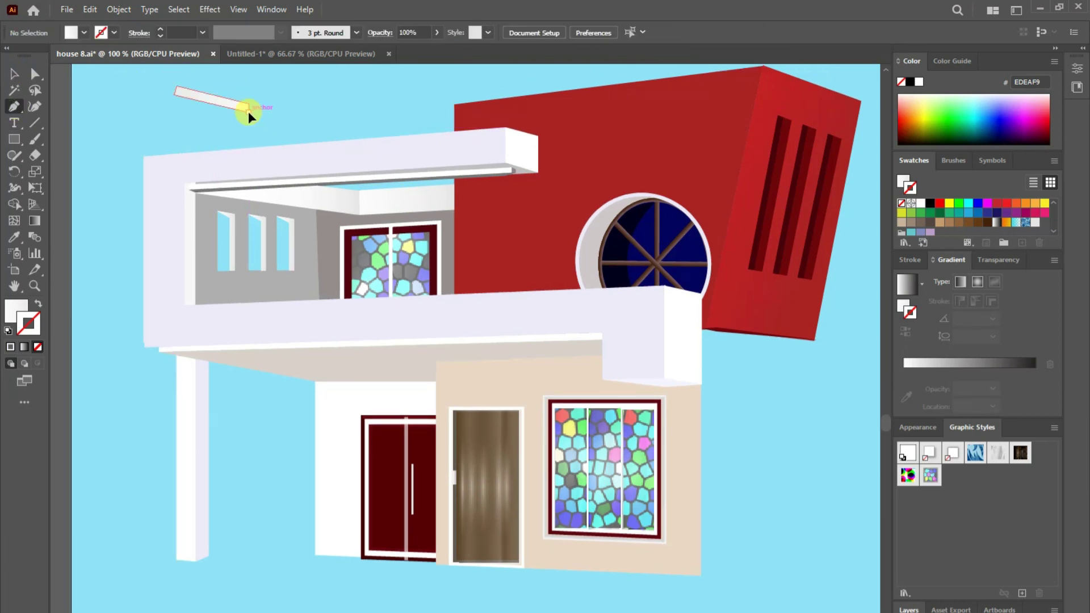
left_click(176, 105)
left_click(177, 97)
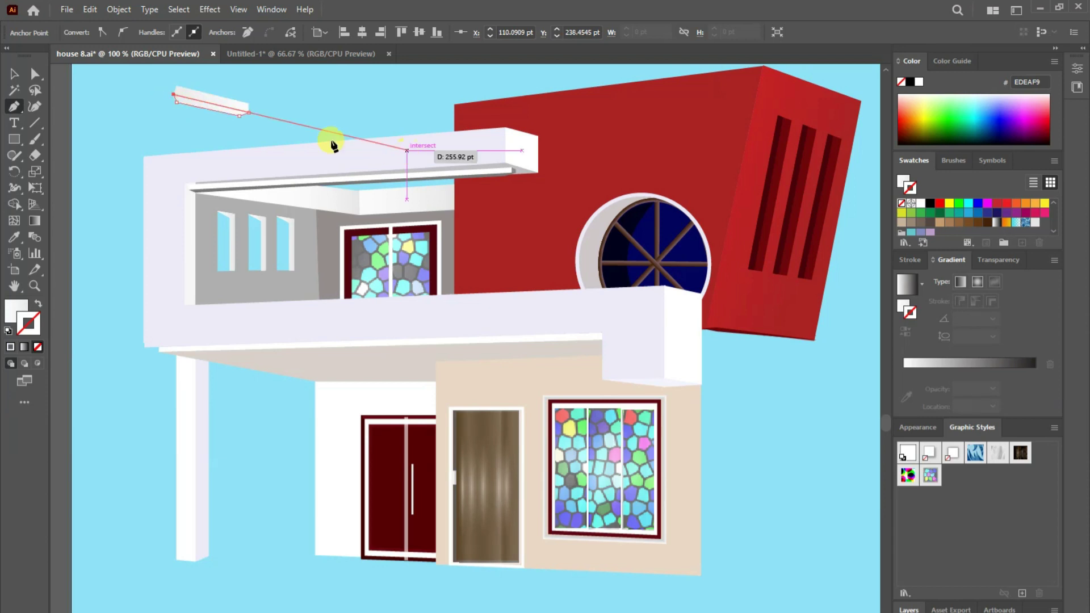
key("v")
left_click(315, 118)
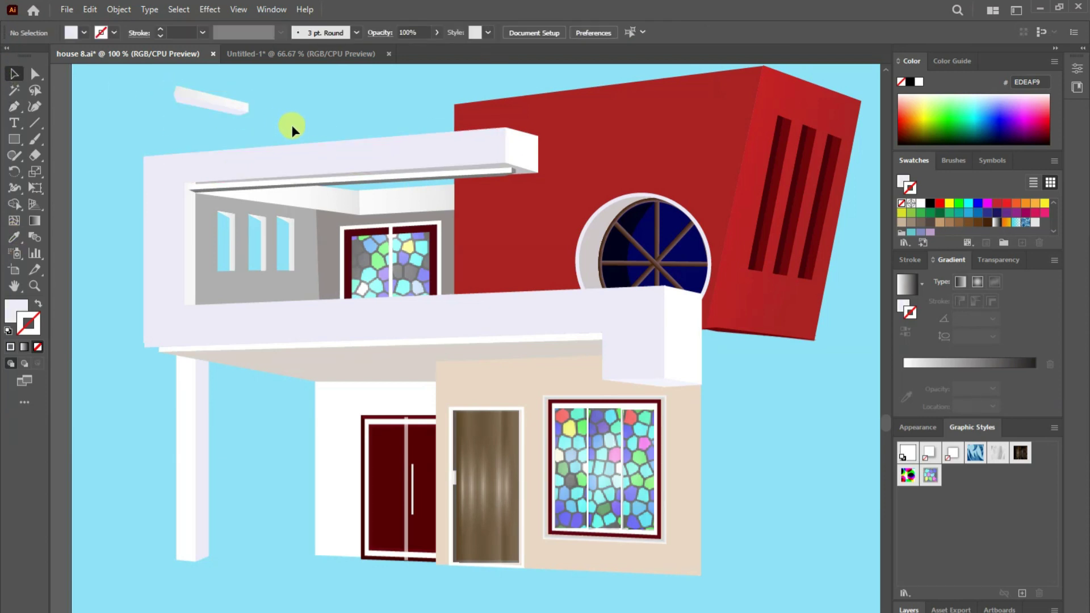
left_click(177, 87)
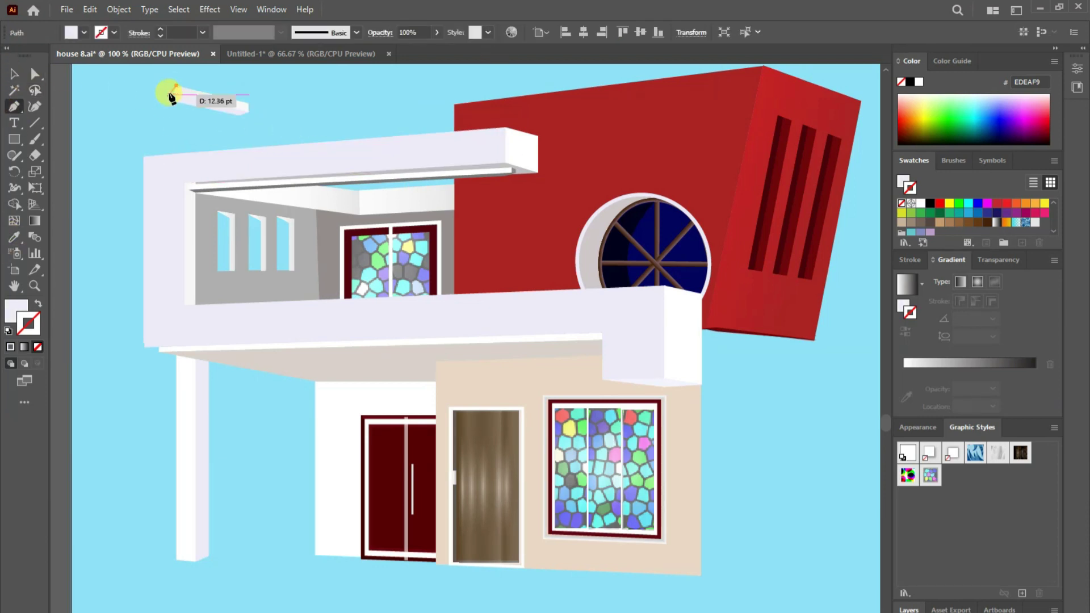
left_click(141, 163, "ctrl")
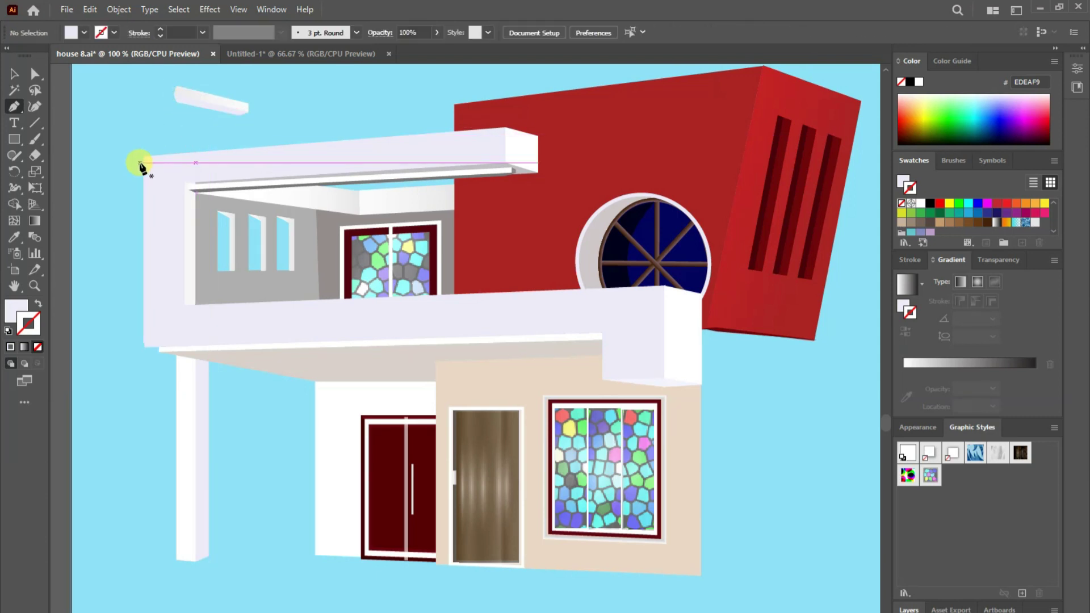
key("z")
mouse_move(190, 102)
left_mouse_down()
mouse_move(247, 251)
mouse_move(291, 250)
left_mouse_up()
- Pen-draw the small end face at the beam's left end
key("p")
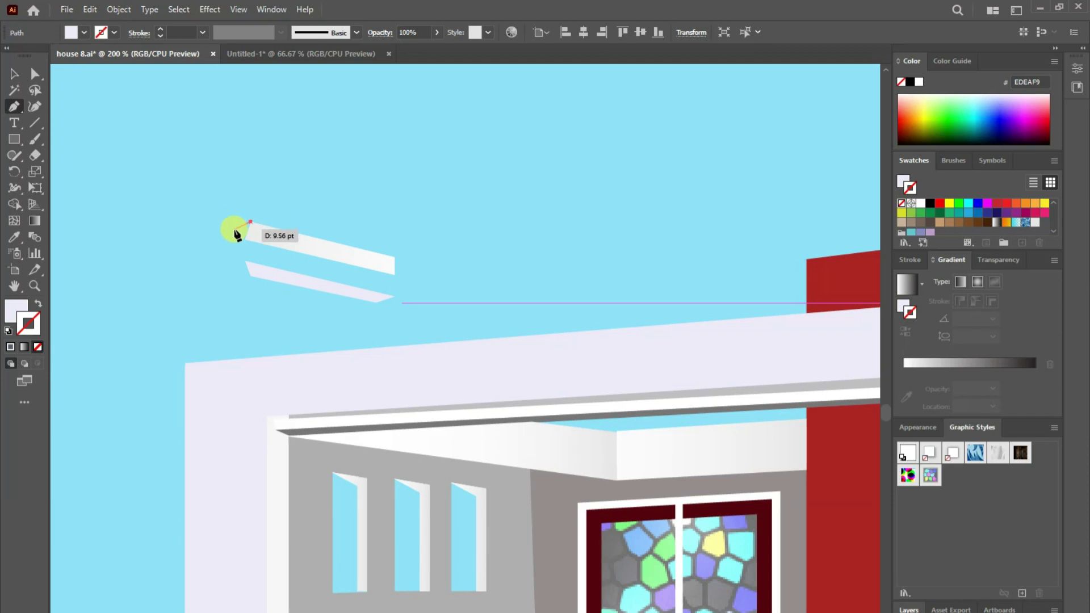
left_click_drag(243, 231, 238, 241)
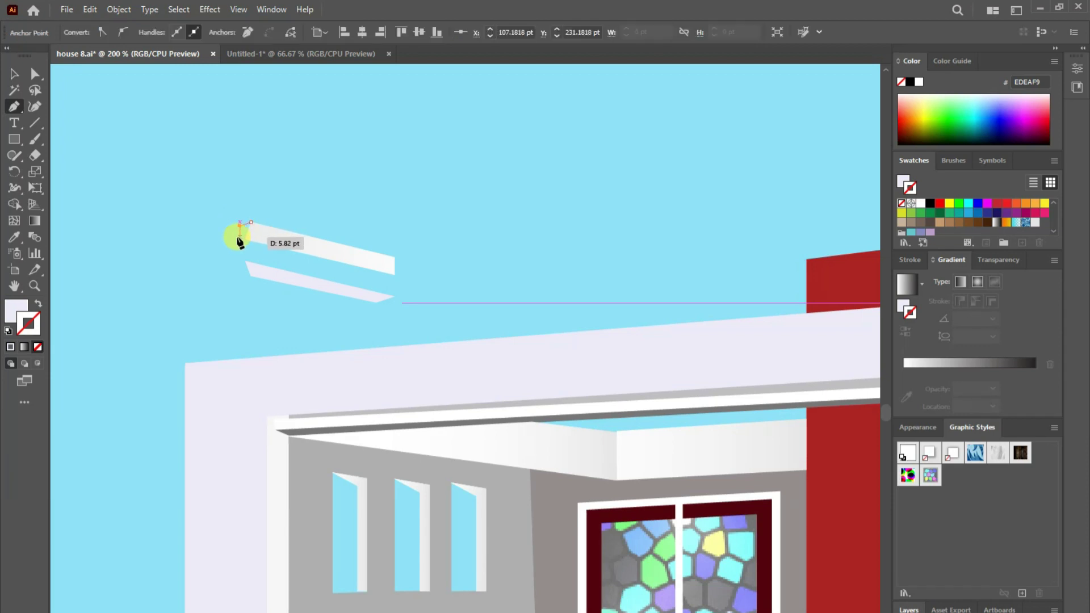
left_click(246, 236)
left_click_drag(232, 264, 238, 242)
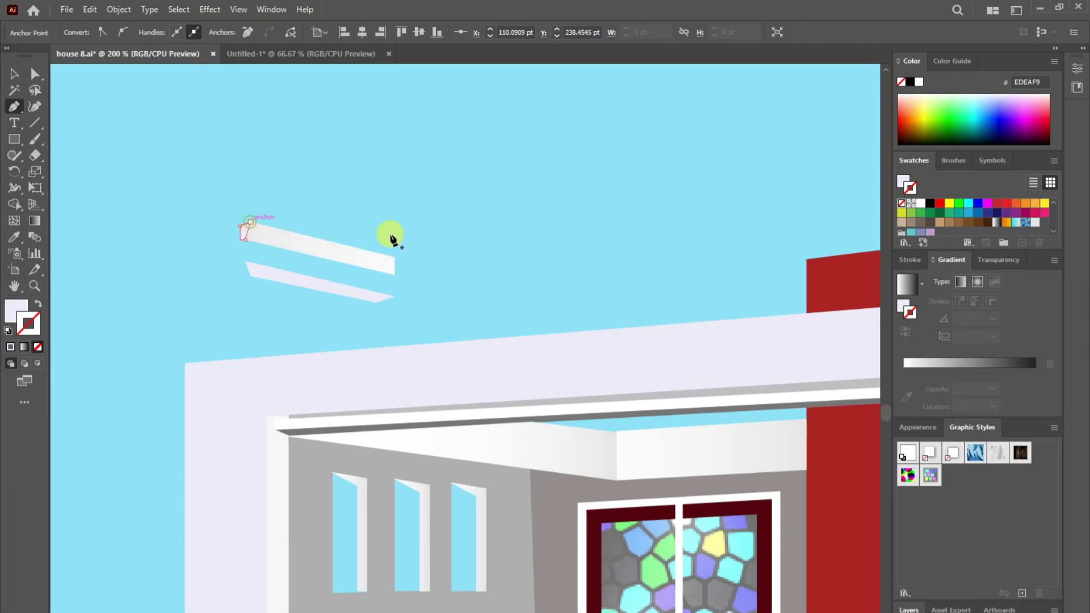
left_click(14, 73)
- Move the lower face up under the beam and snap its corner to the beam end
left_click_drag(294, 288, 290, 269)
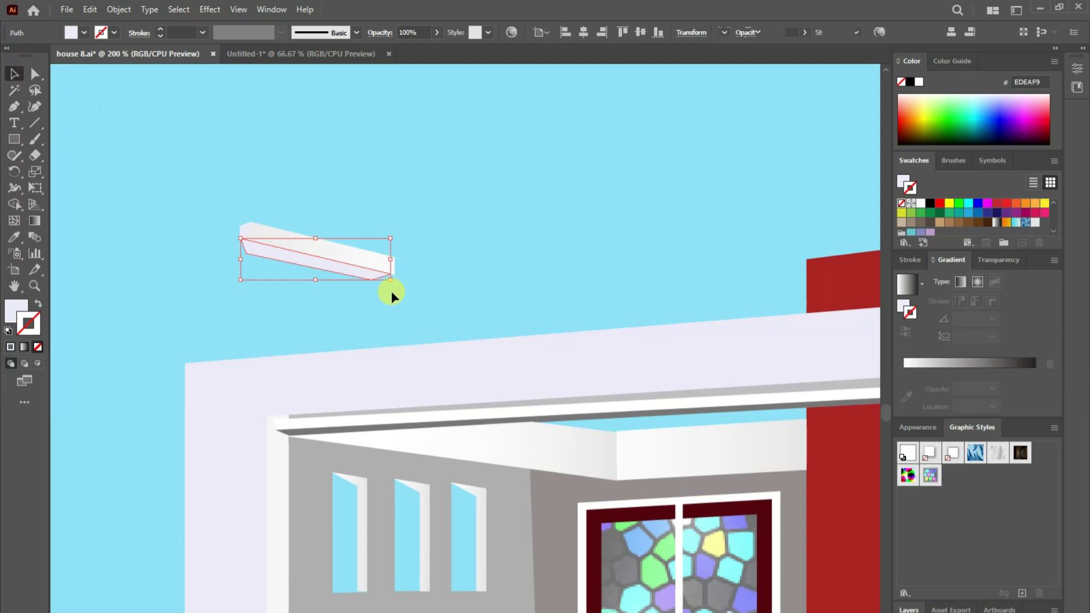
left_click(35, 74)
left_click(243, 241)
mouse_move(287, 262)
left_mouse_down()
mouse_move(410, 288)
mouse_move(399, 278)
left_mouse_up()
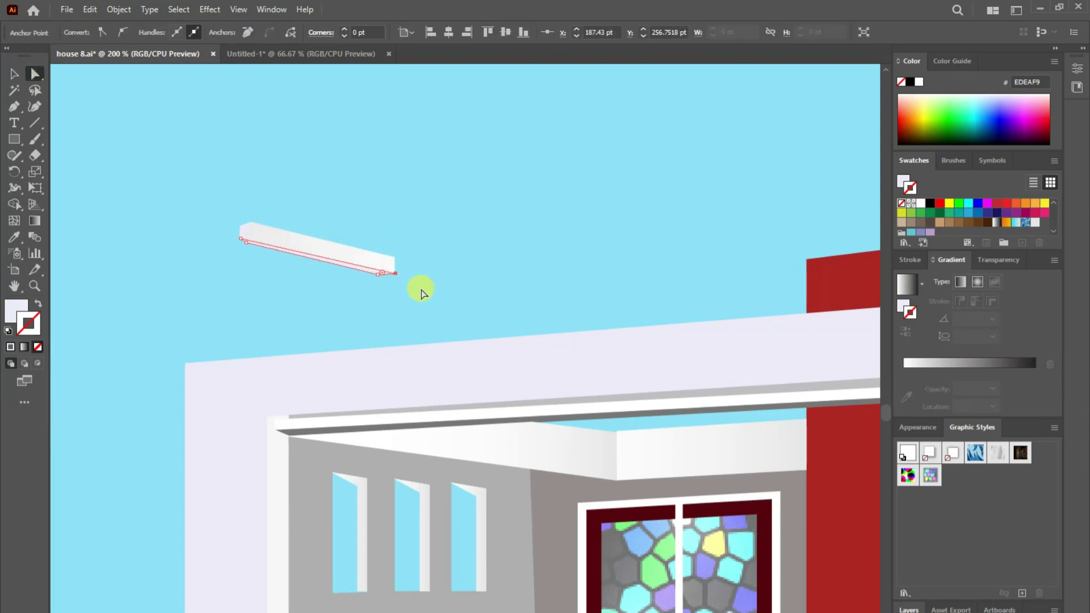
left_click(360, 267)
- Fill the beam's underside with 625F77 and its end face with light grey CECCDB
double_click(14, 309)
left_click(564, 248)
key("v")
double_click(16, 309)
left_click(261, 280)
left_click(572, 250)
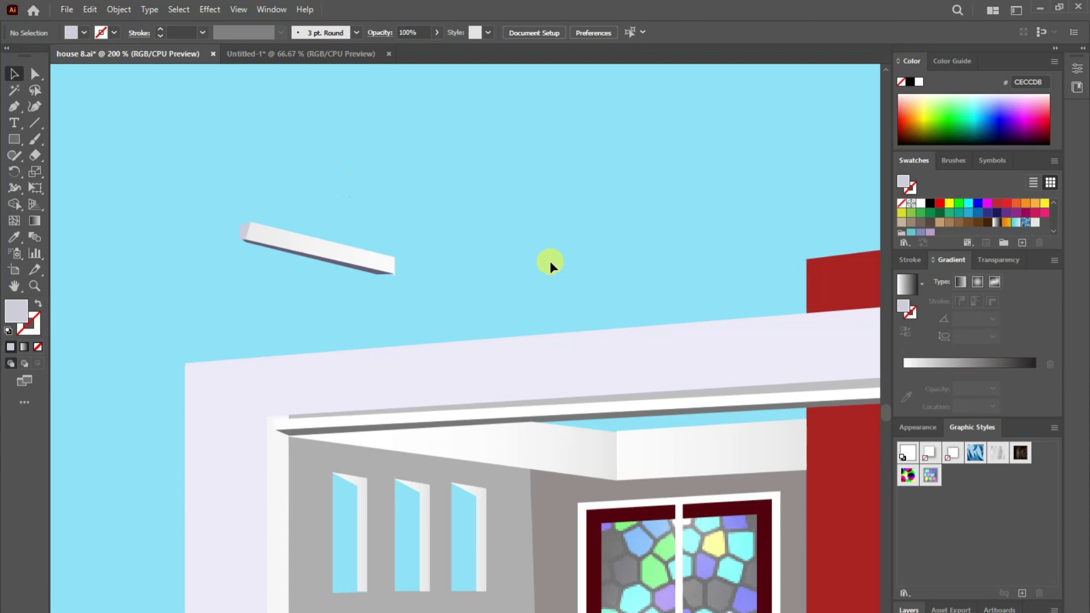
left_click(242, 244)
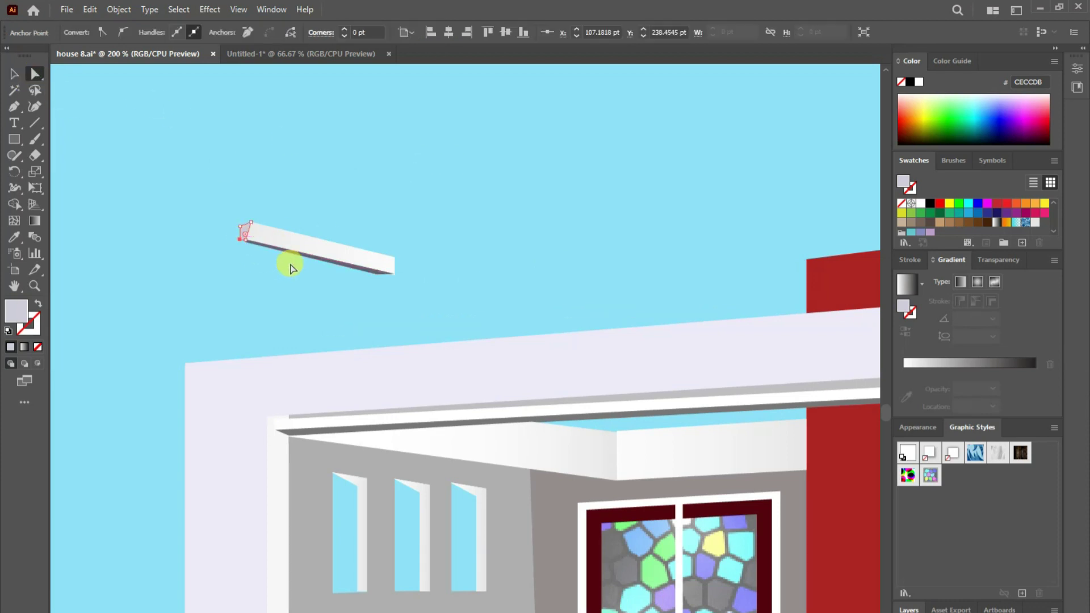
left_click(245, 243)
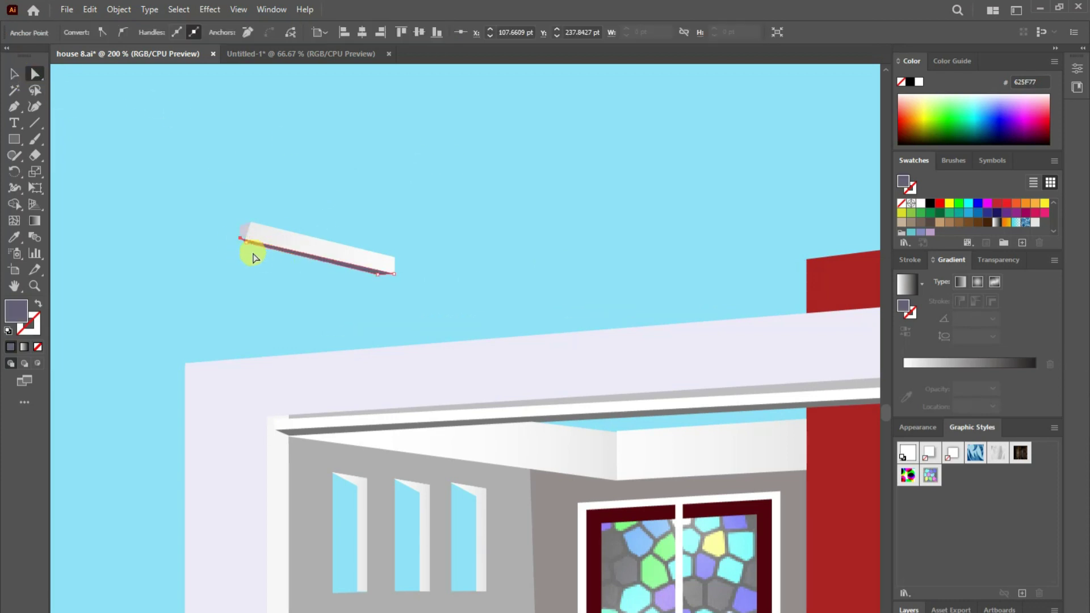
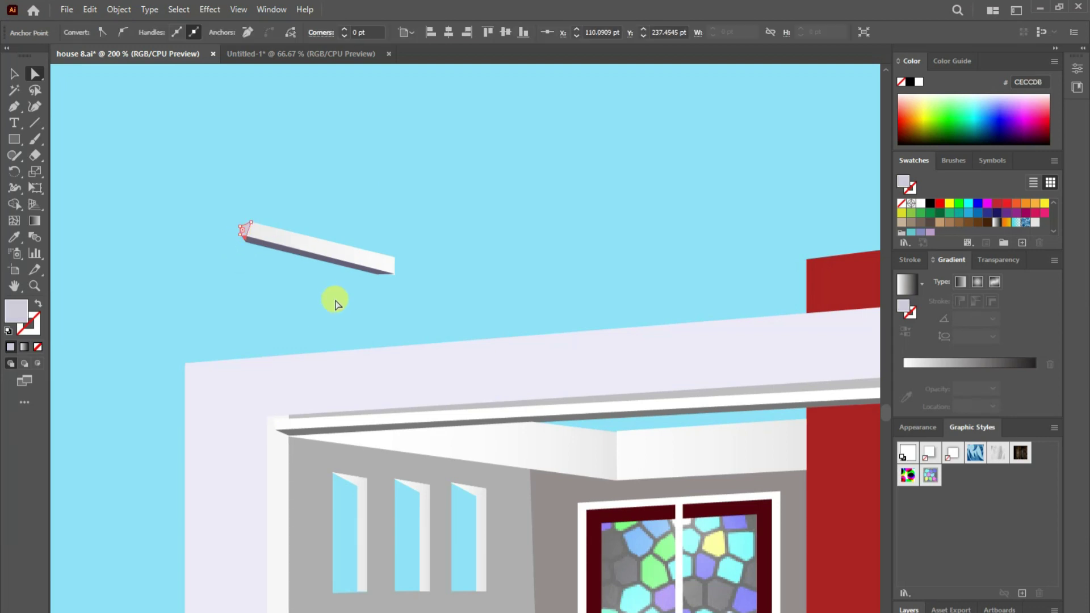
- Select the bar and try a dark textured style with a dark red fill
left_click(317, 259)
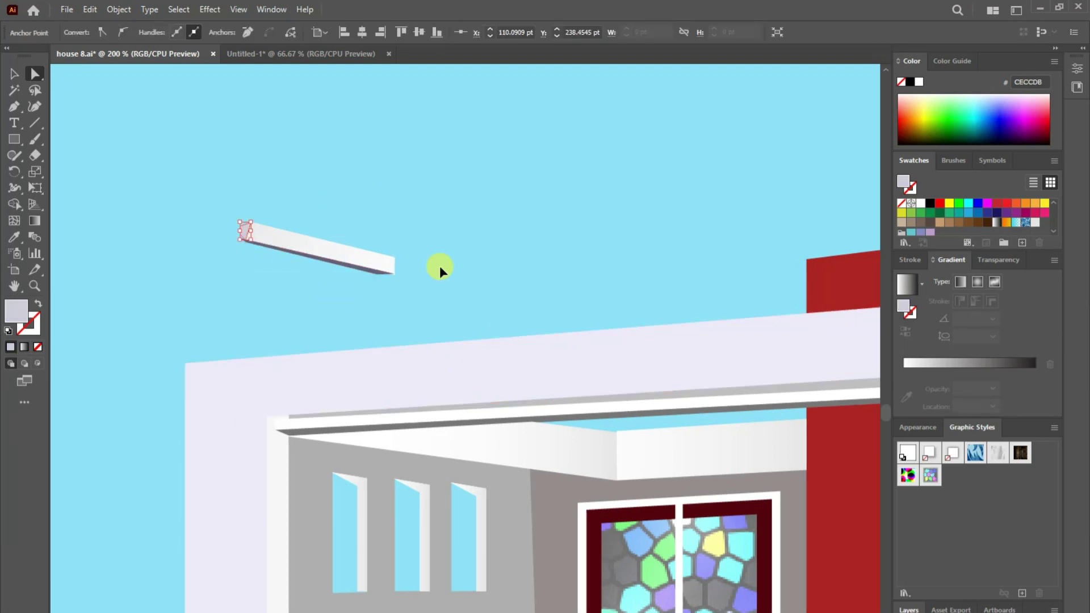
left_click(441, 271)
left_click(311, 257)
left_click(1020, 453)
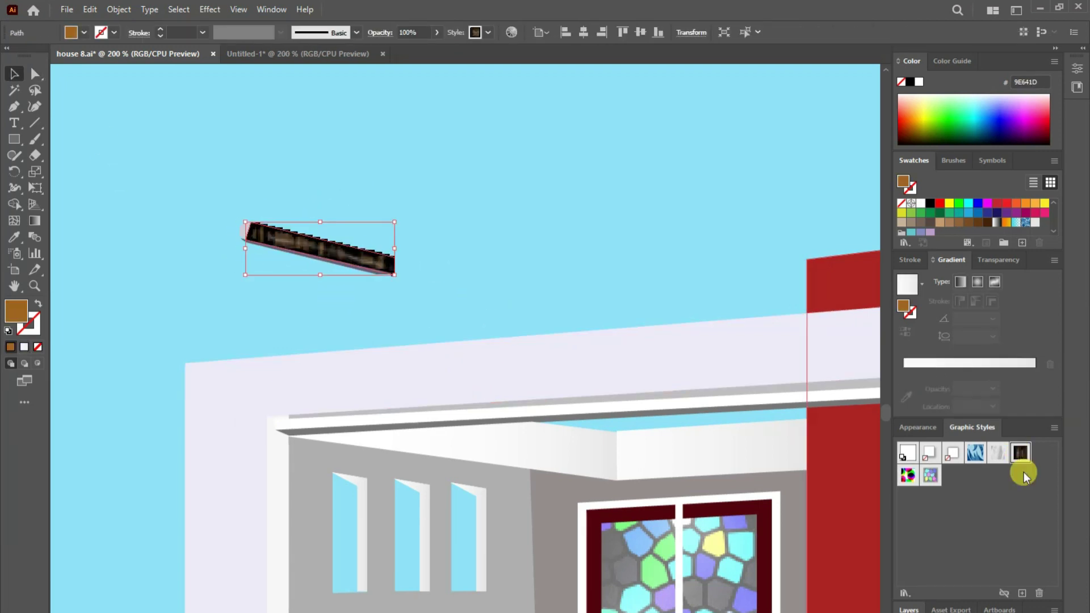
double_click(16, 311)
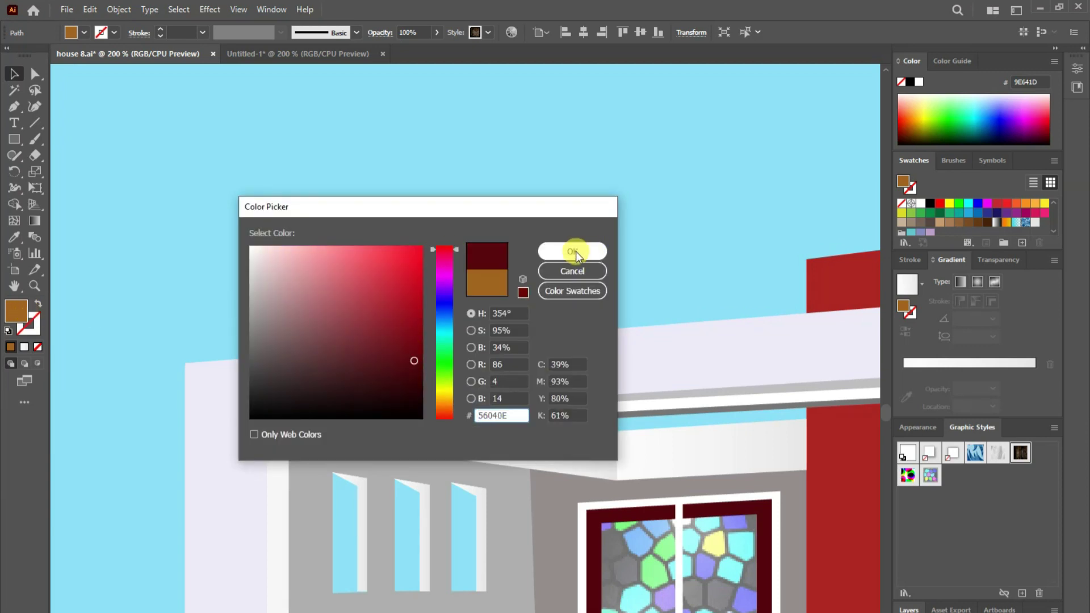
left_click(570, 251)
- Undo the pink trial fill and give the bar a muted brown-pink fill instead
double_click(15, 311)
left_click(320, 251)
left_click(558, 252)
key("ctrl+z")
double_click(16, 311)
left_click(304, 340)
left_click(570, 251)
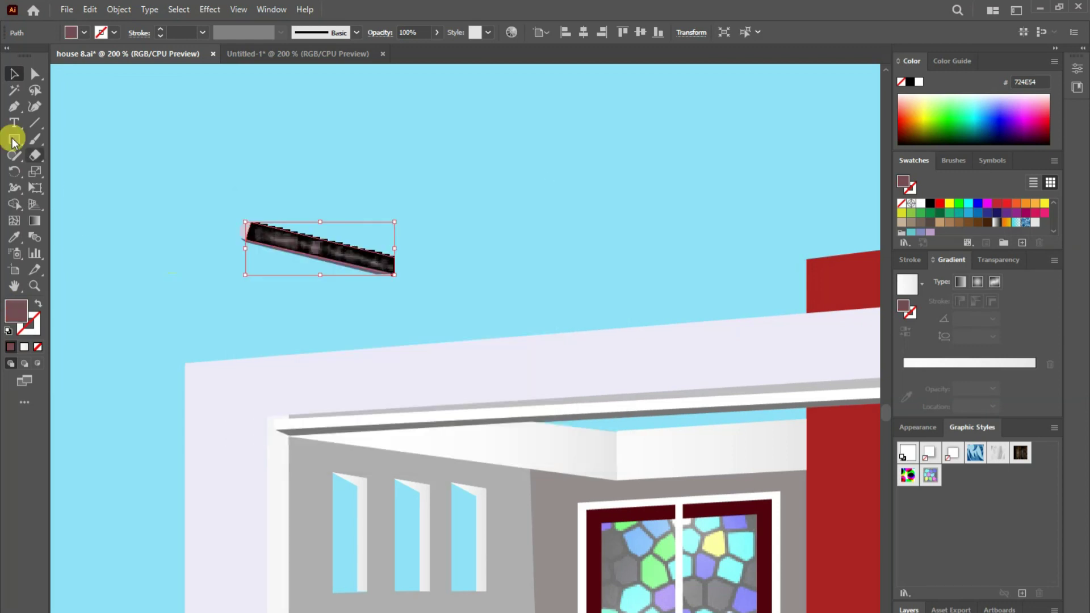
left_click(35, 285)
- Zoom around the upper storey and select the small bar up close
left_click(435, 371, "alt")
left_click(417, 363, "alt")
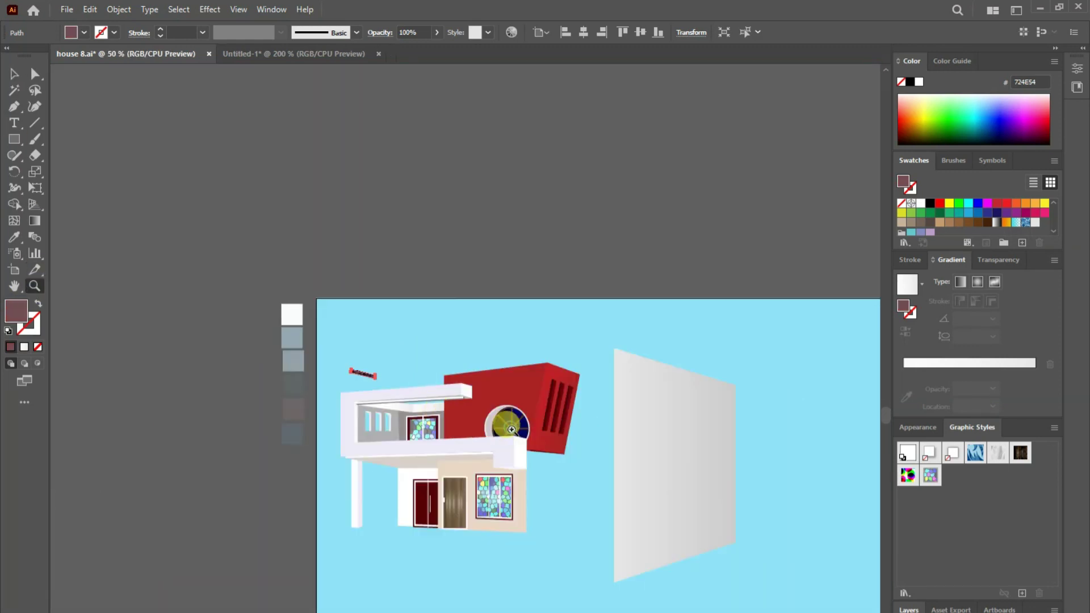
left_click(504, 299)
left_click(16, 73)
left_click(243, 190)
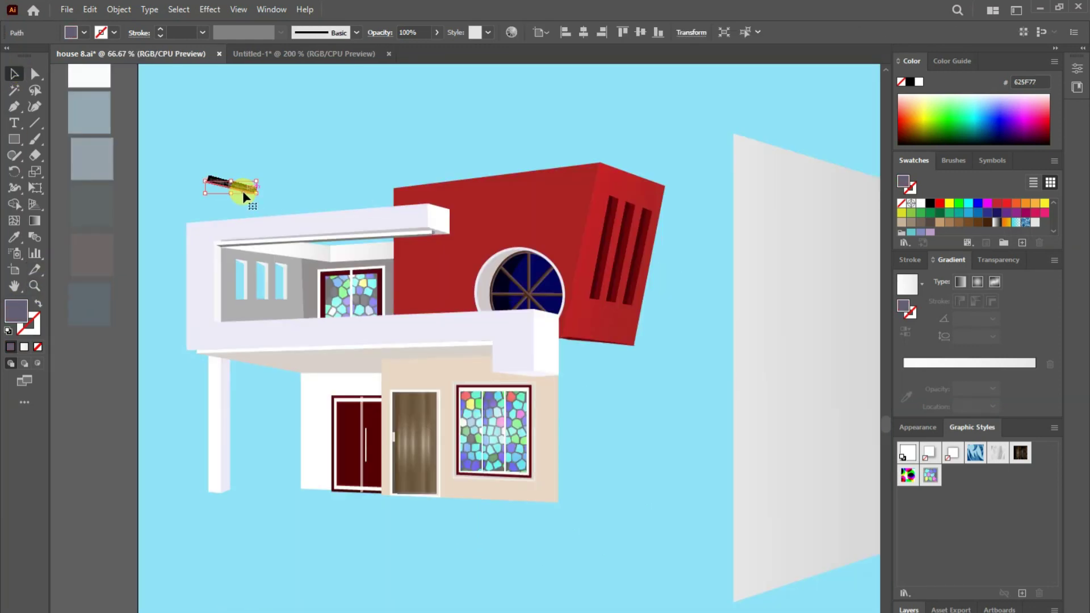
left_click(35, 285)
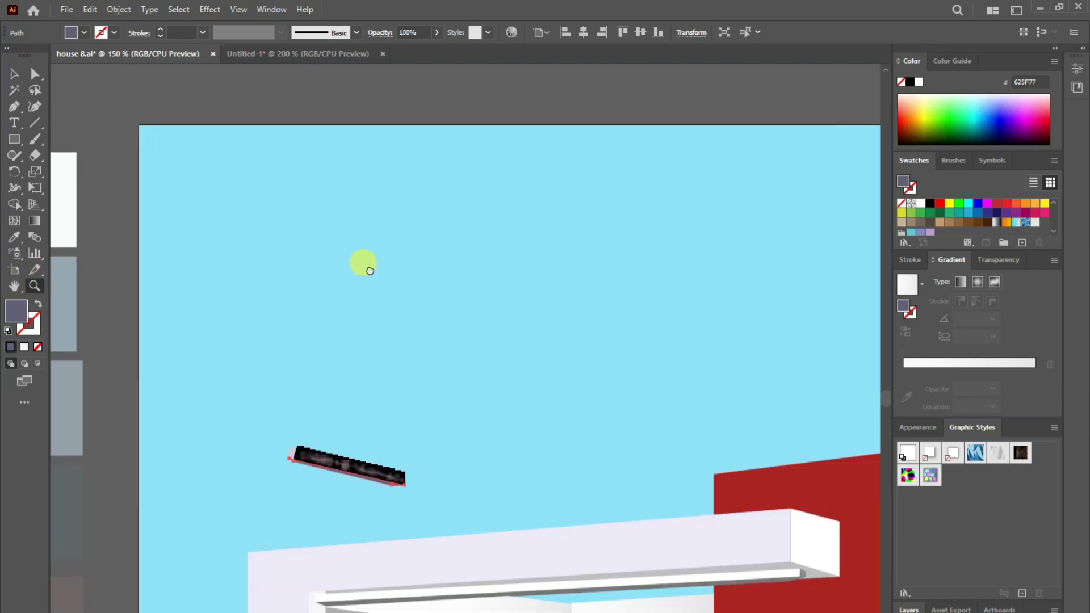
left_click(205, 298)
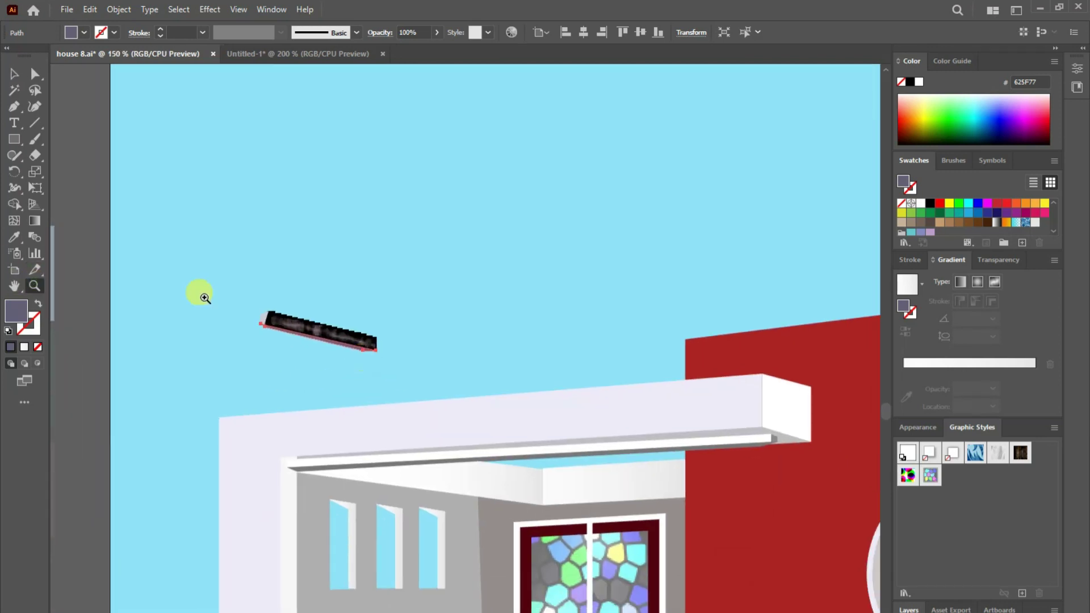
- Fill one bar face dark brown and its end face a muted pink
left_click(321, 307, "ctrl")
double_click(15, 311)
left_click(292, 355)
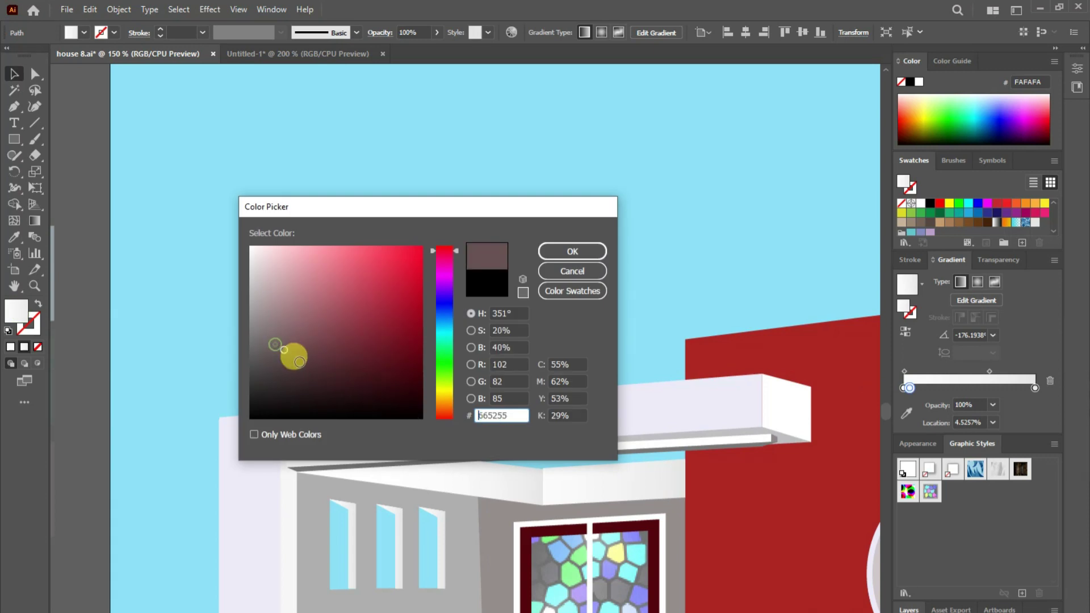
left_click(572, 251)
left_click(364, 349, "ctrl")
double_click(16, 311)
left_click(443, 251)
left_click(277, 322)
key("Return")
- Select the corner points at both ends of the bar for reshaping
left_click(371, 366)
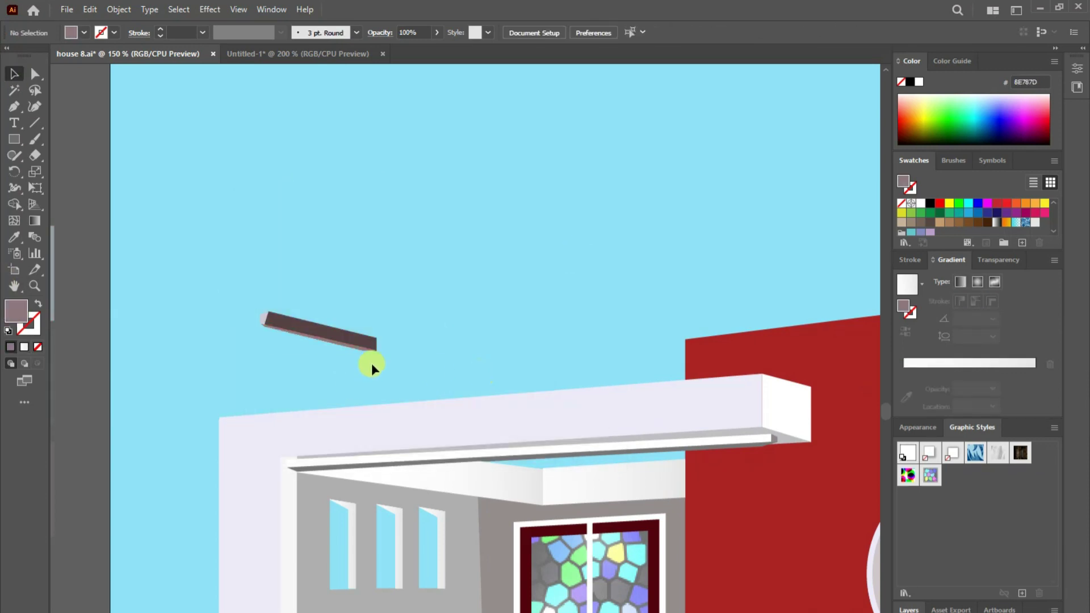
left_click(365, 359)
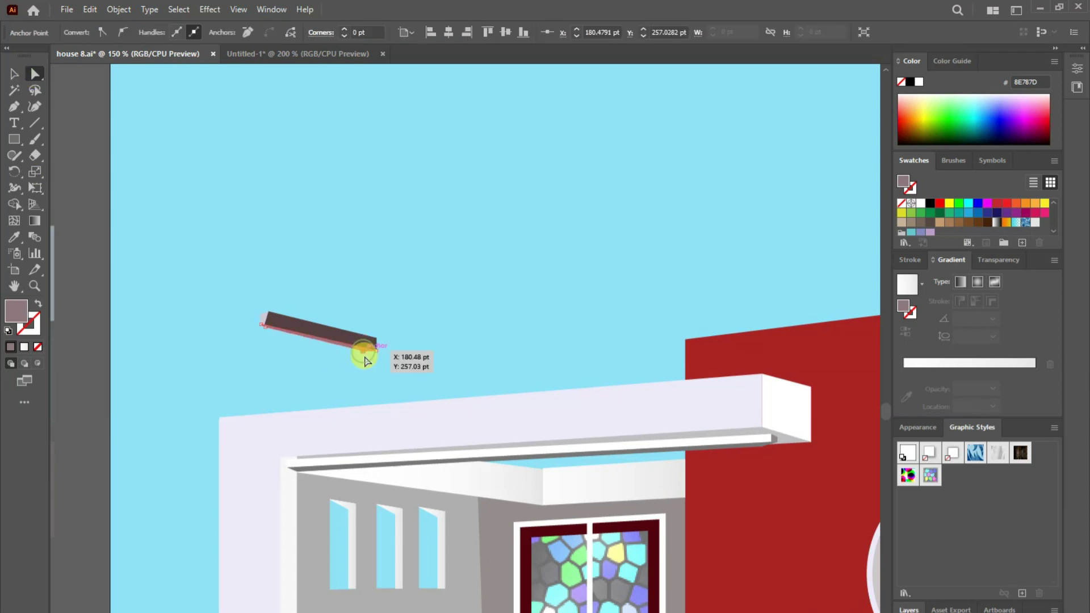
left_click(272, 318)
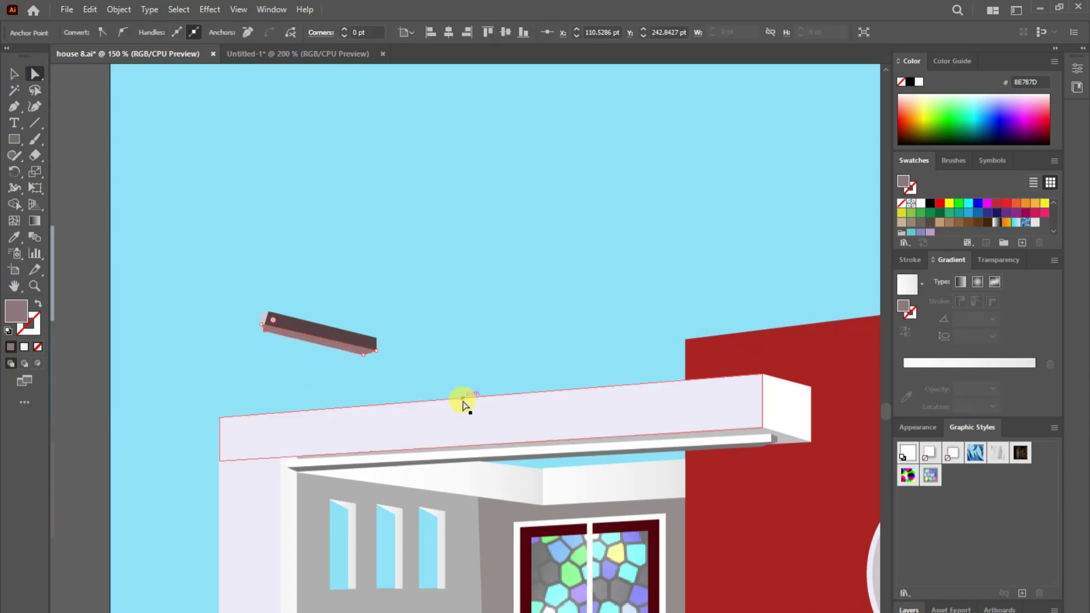
- Group the bar, move it under the roof overhang and shrink it to rafter size
left_click(353, 342)
right_click(352, 342)
left_click(394, 428)
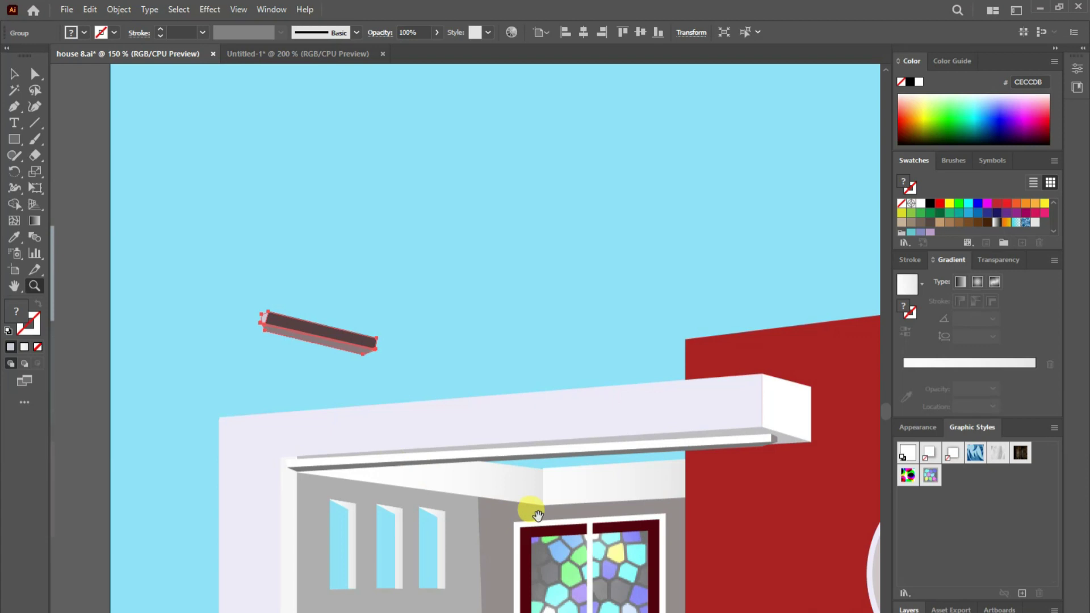
left_click_drag(537, 515, 425, 313)
left_click_drag(196, 122, 426, 259)
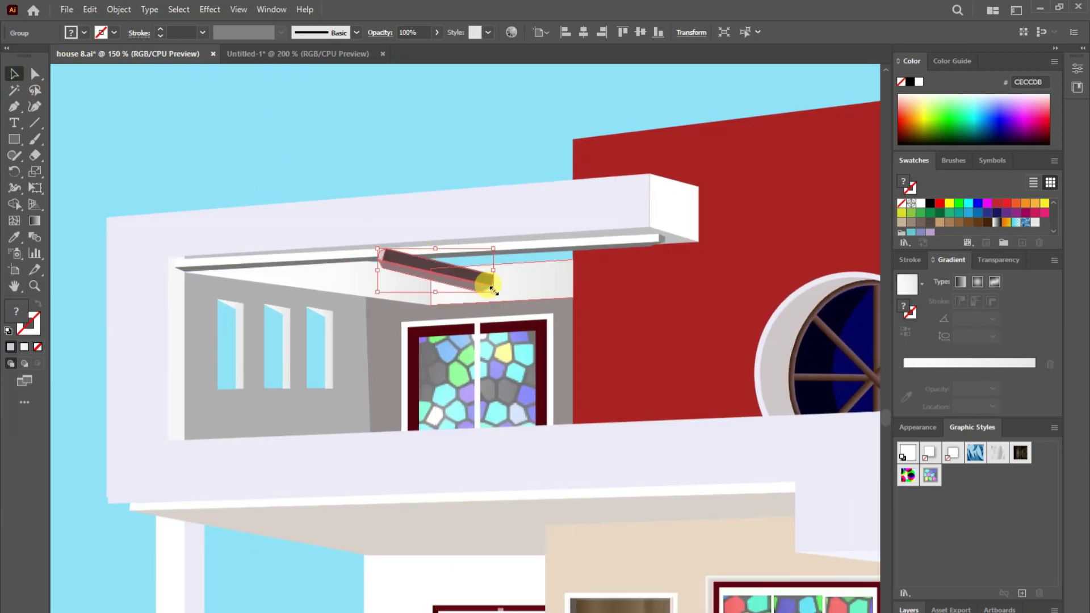
mouse_move(484, 284)
left_mouse_down()
mouse_move(417, 270)
mouse_move(527, 260)
left_mouse_up()
- Duplicate the rafter with Ctrl+D and spread the copies along the overhang
key("ctrl+d")
left_click_drag(451, 251, 496, 252)
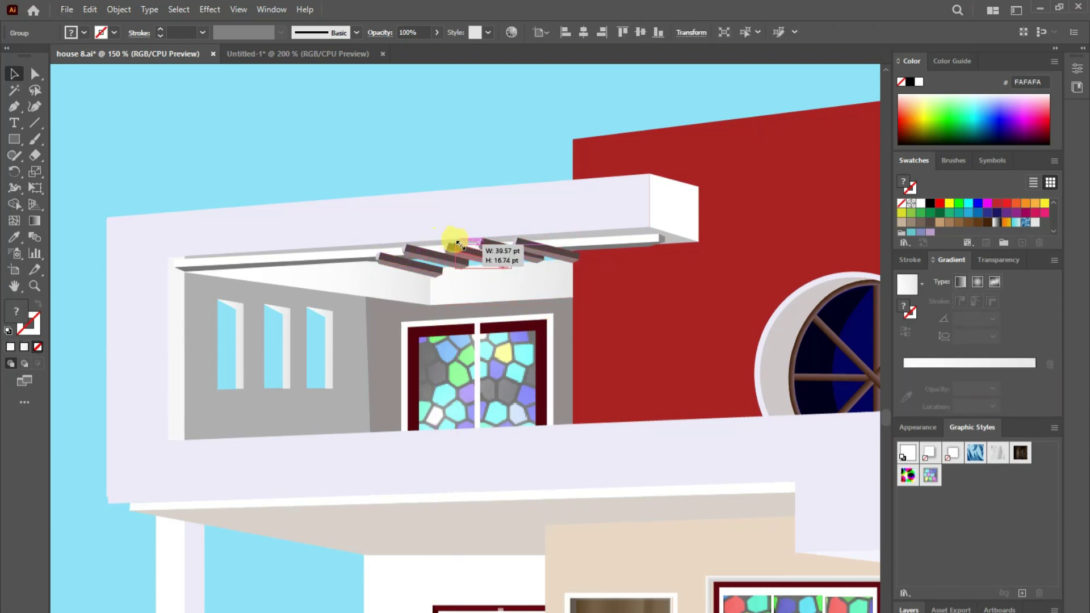
left_click(529, 245)
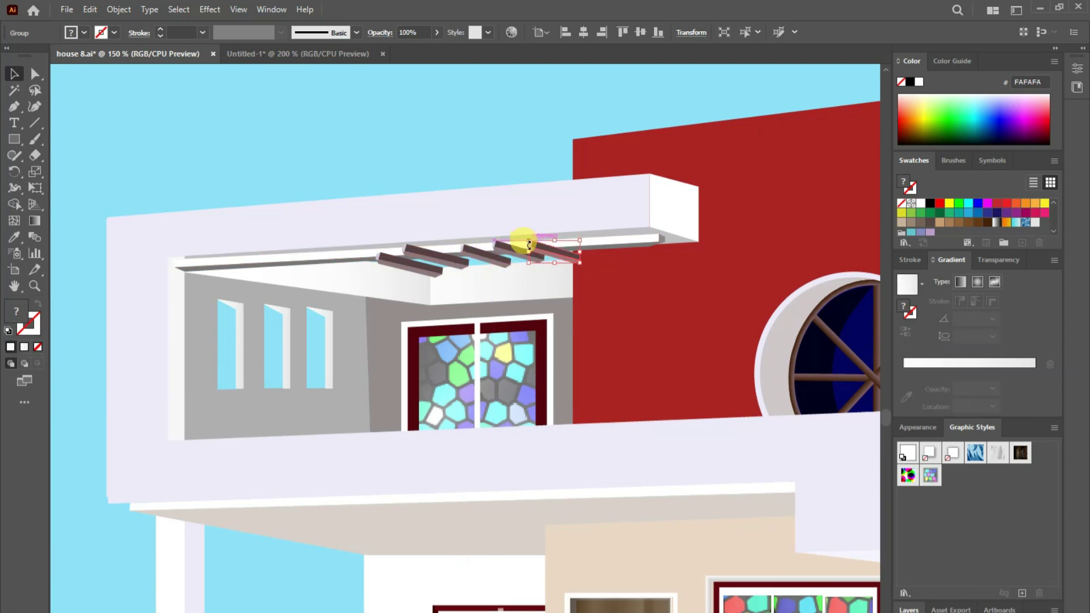
left_click_drag(530, 239, 546, 243)
mouse_move(407, 245)
left_mouse_down()
mouse_move(434, 273)
mouse_move(407, 278)
mouse_move(418, 246)
left_mouse_up()
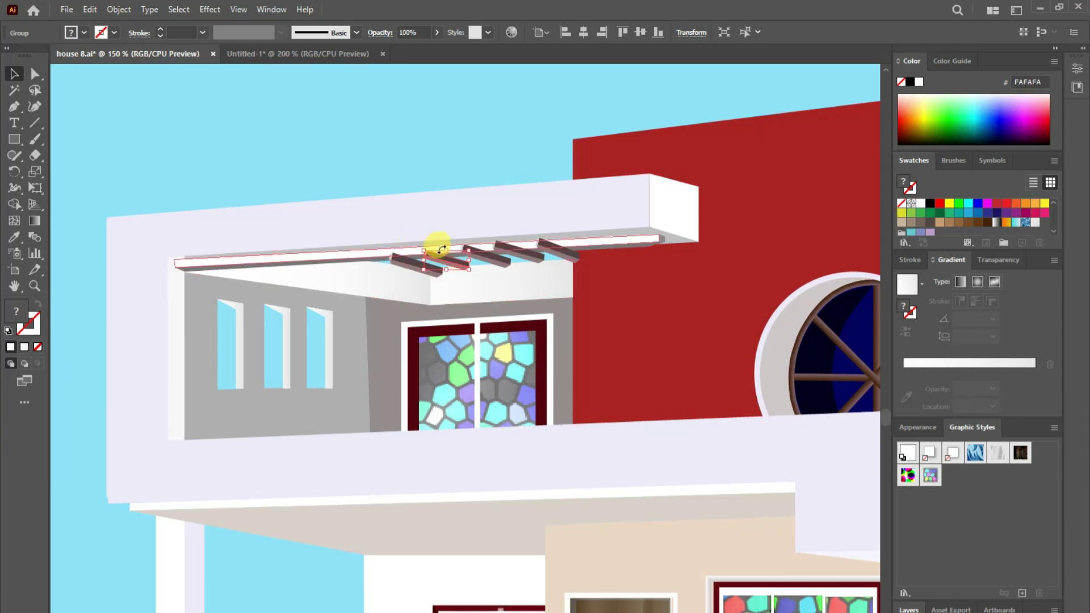
- Bring the under-roof panel and the roof's front edge in front of the rafters
right_click(368, 264)
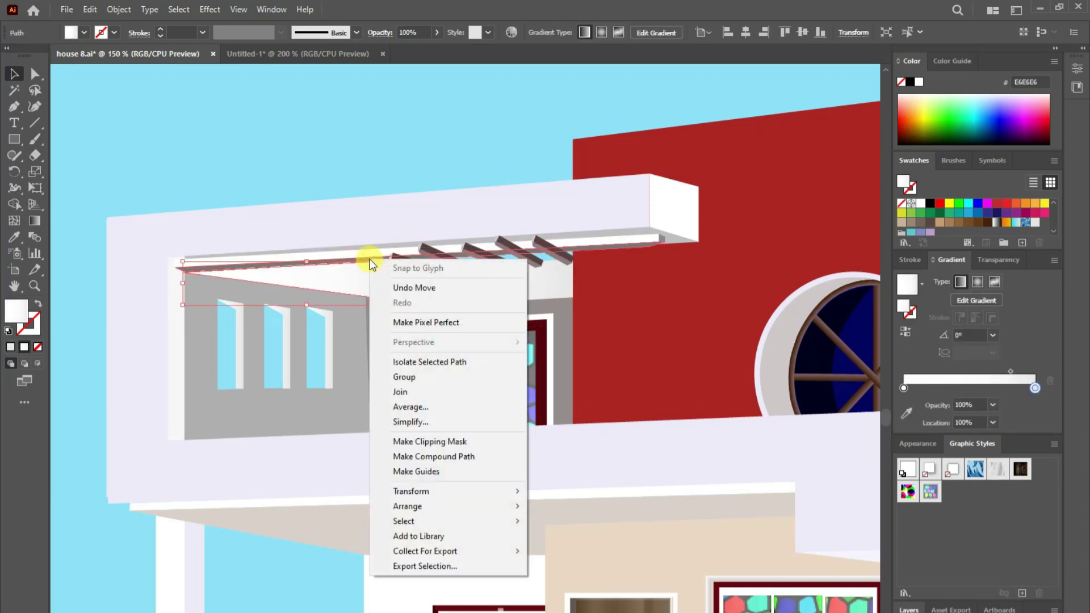
left_click(540, 505)
left_click(368, 259)
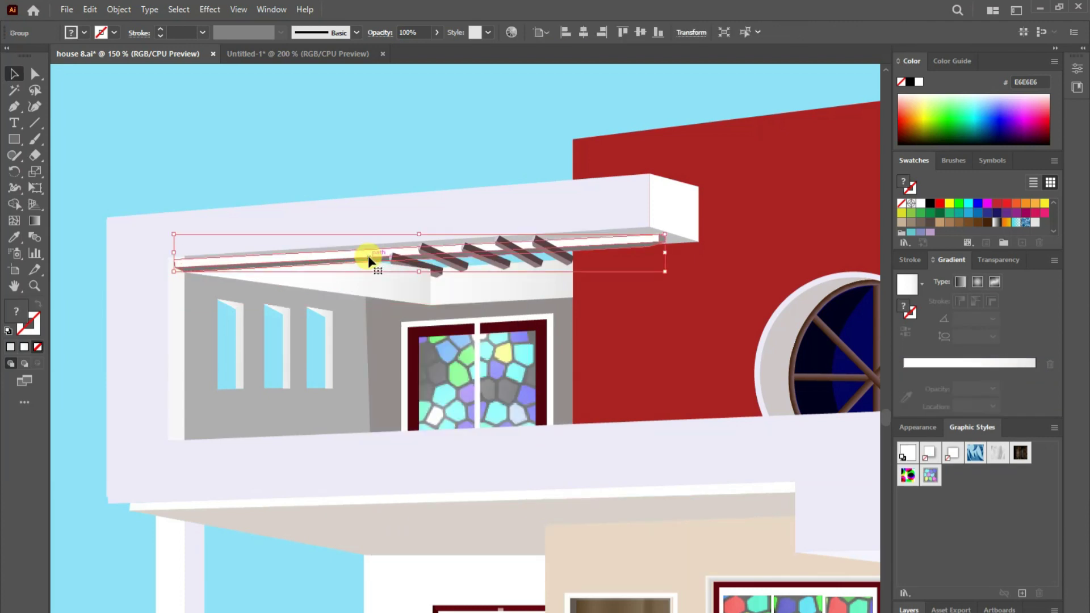
right_click(356, 257)
mouse_move(394, 424)
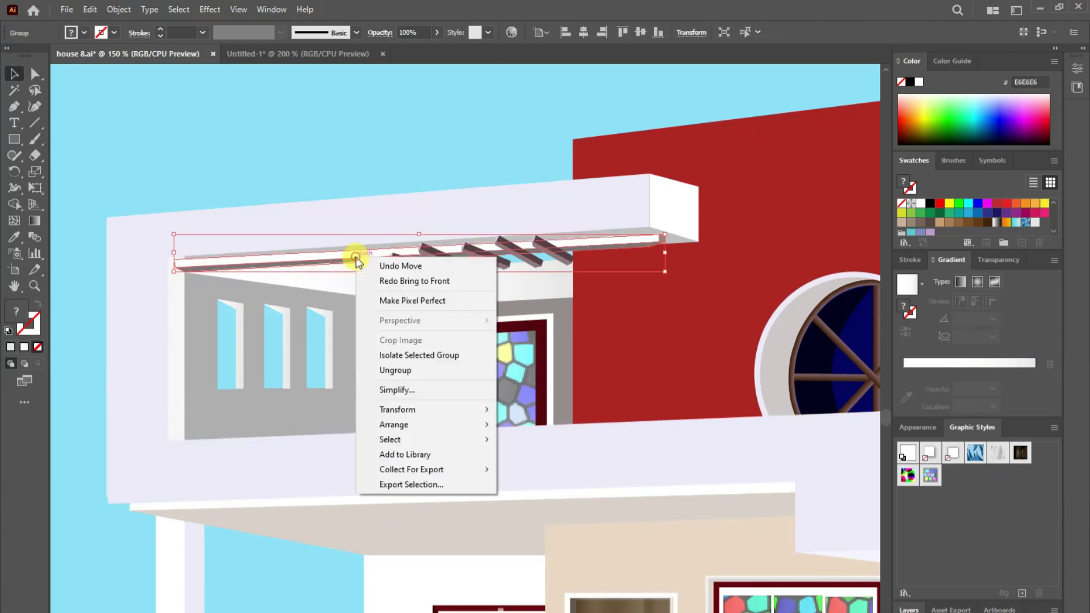
left_click(513, 426)
left_click(467, 244)
right_click(357, 255)
left_click(541, 420)
- Respace the rafters evenly under the roof, then select the gradient ceiling panel
left_click(419, 247)
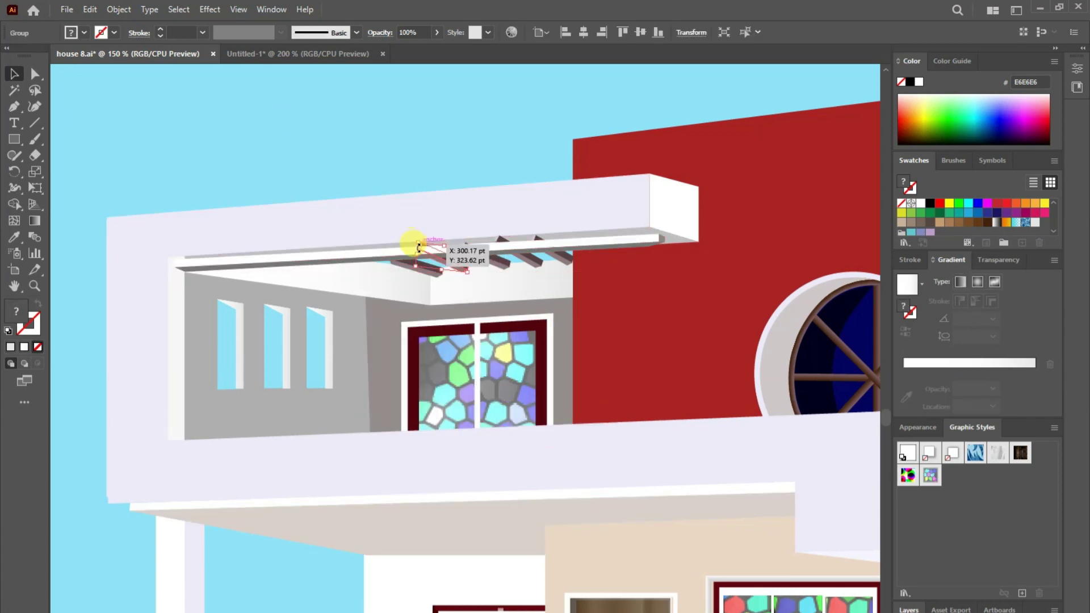
left_click_drag(465, 265, 470, 265)
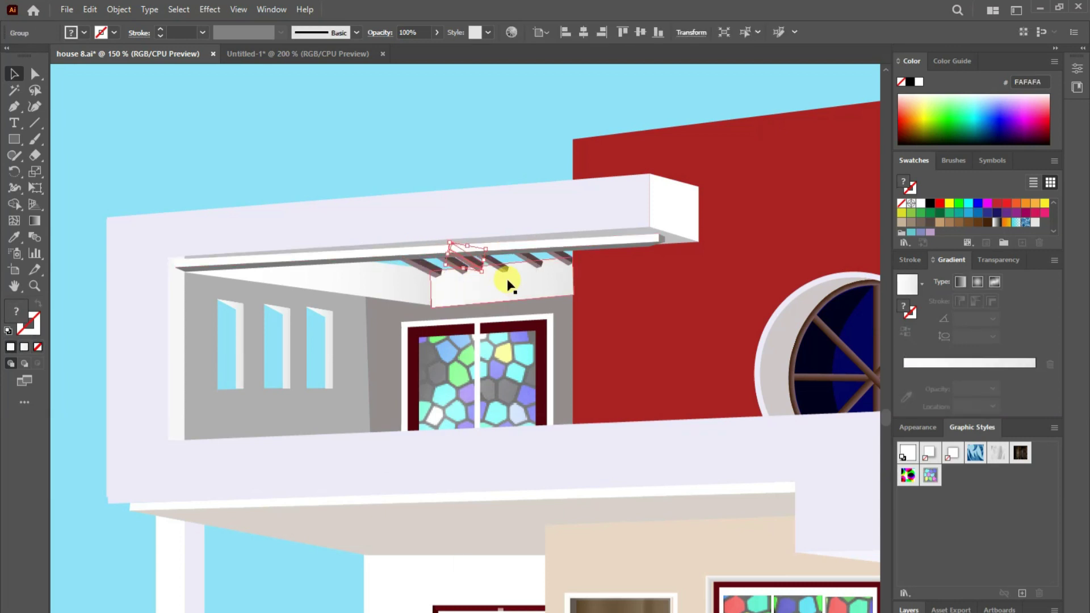
left_click_drag(494, 267, 540, 252)
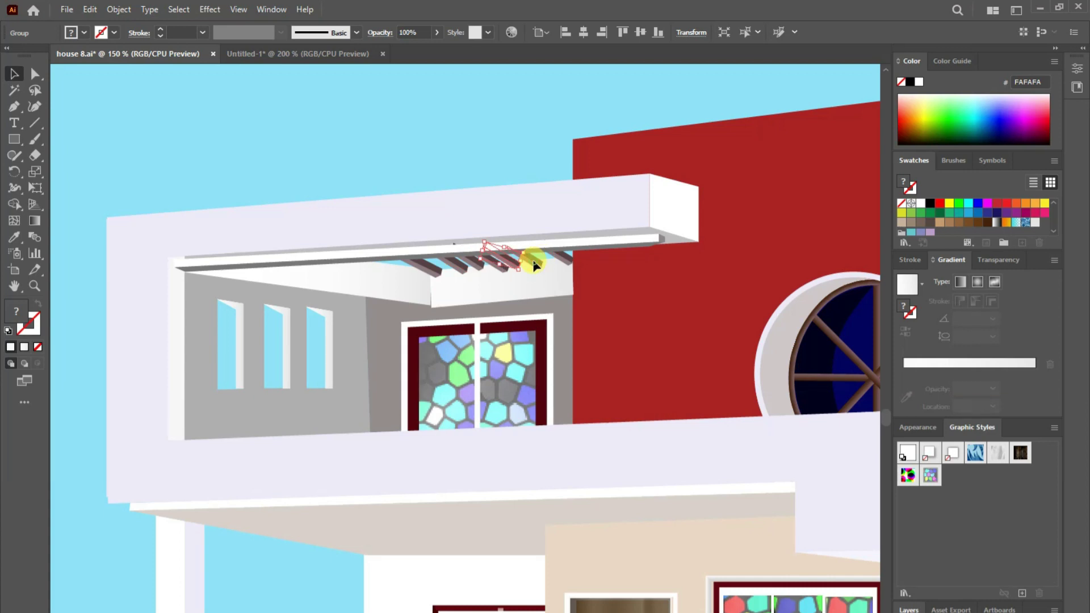
mouse_move(434, 271)
left_mouse_down()
mouse_move(415, 278)
mouse_move(445, 248)
left_mouse_up()
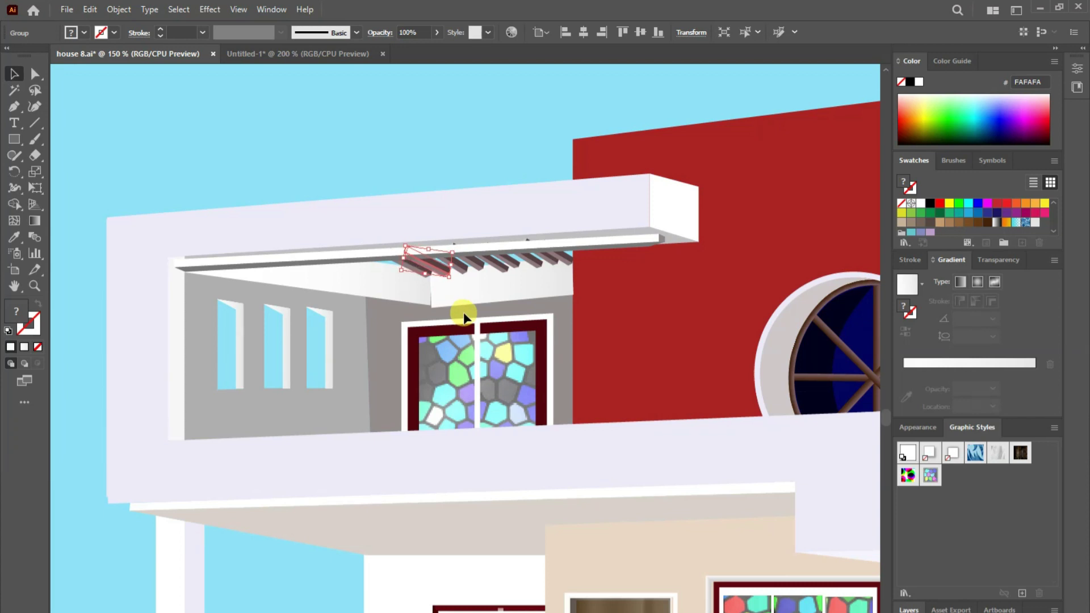
key("a")
key("ctrl+shift+a")
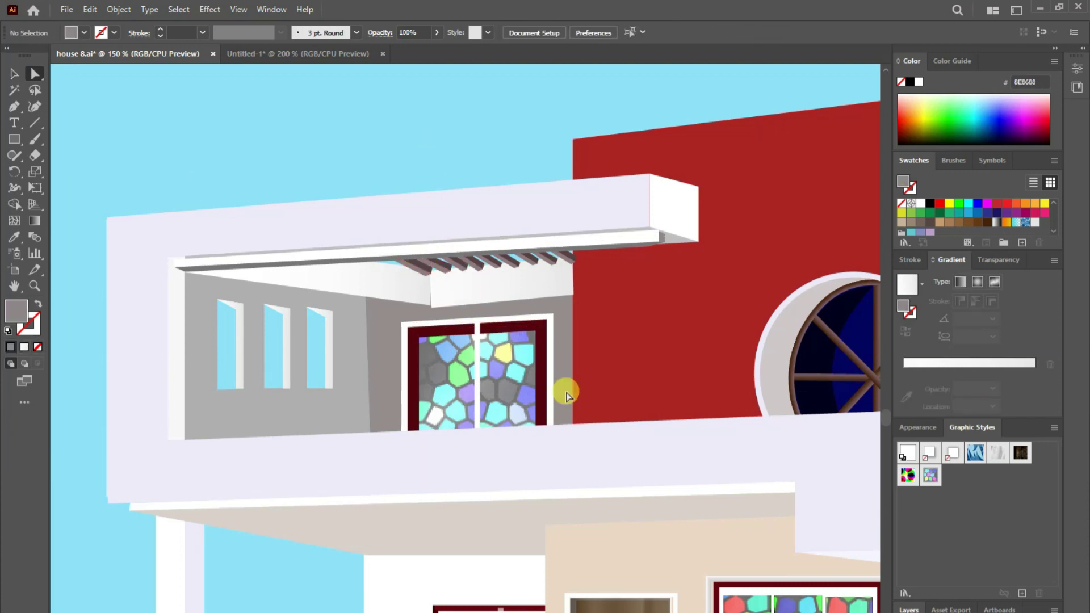
left_click(454, 304)
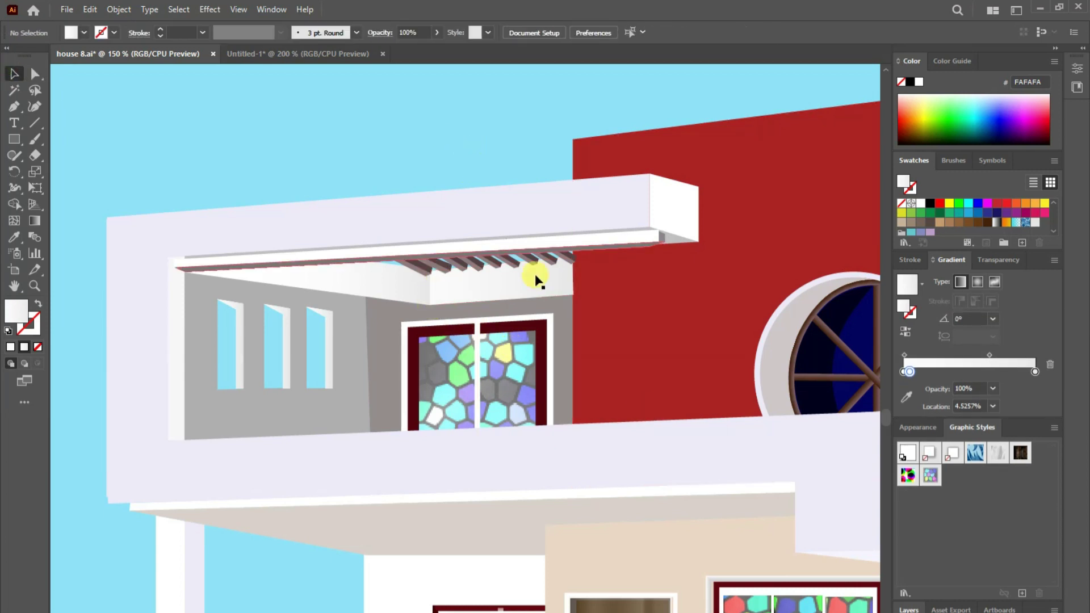
- Zoom in on the balcony wall and stretch the left and middle windows downward
scroll(180, 442, "up", 2)
left_click(300, 345)
left_click_drag(278, 336, 275, 428)
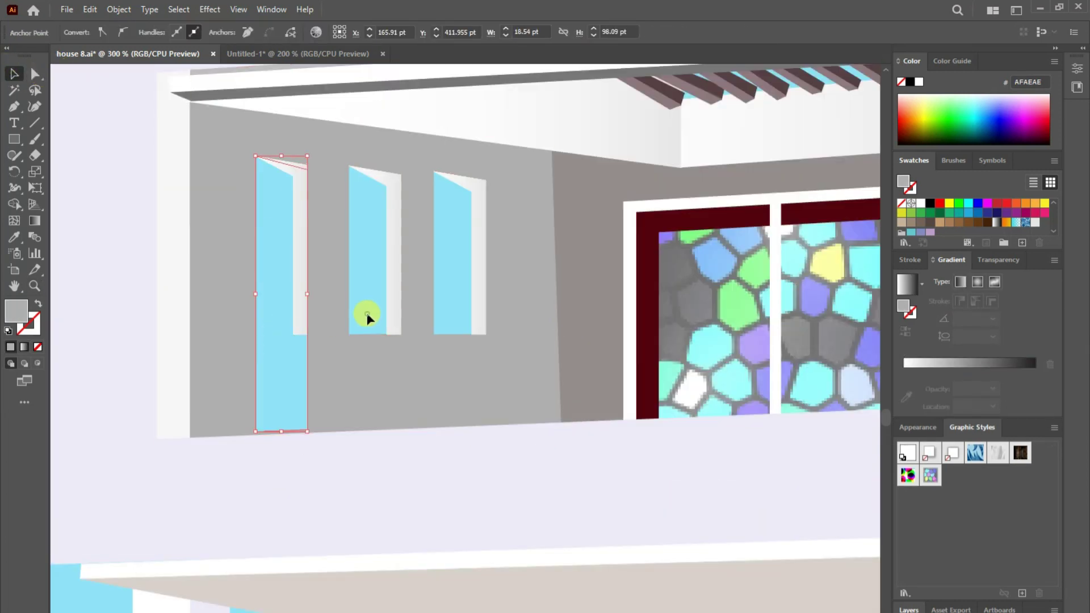
left_click(384, 340)
left_click(34, 73)
left_click(380, 333)
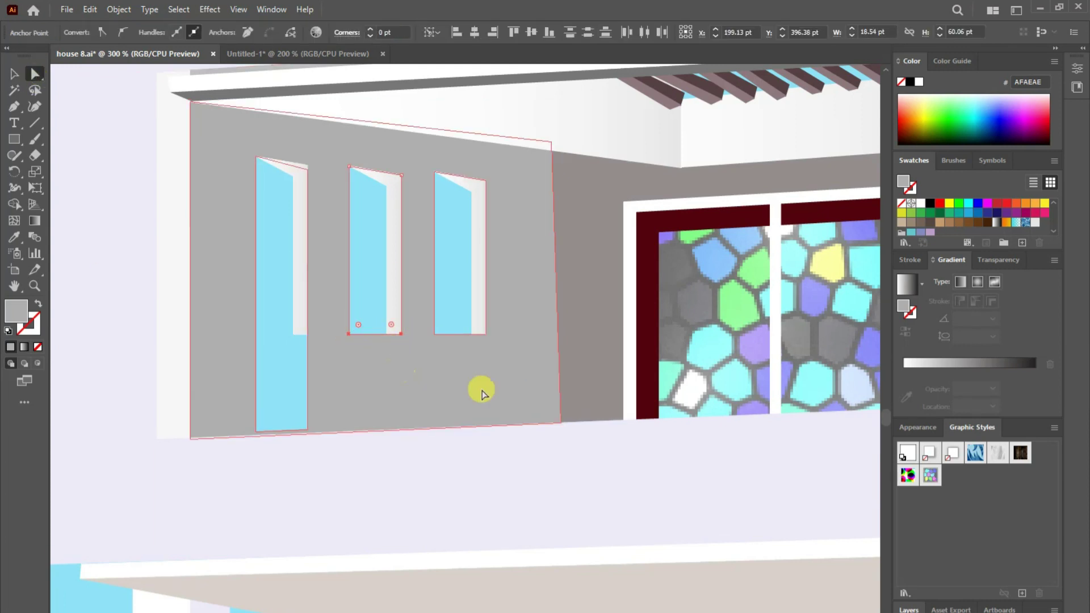
left_click_drag(353, 333, 493, 354)
- Stretch all three slim windows so they end evenly at the balcony edge
left_click(453, 328)
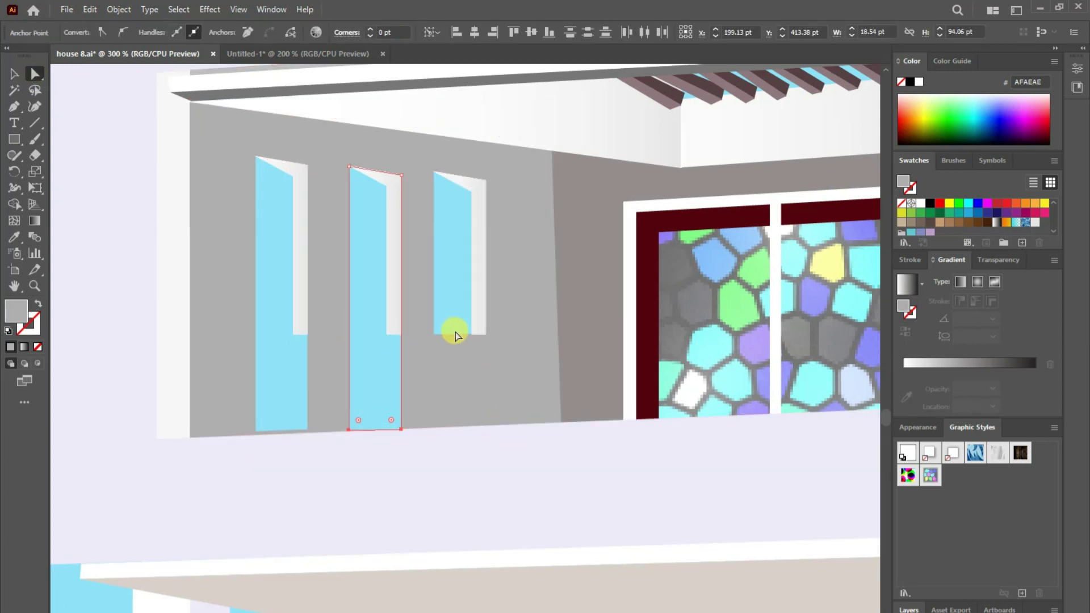
left_click(14, 73)
left_click_drag(456, 333, 456, 424)
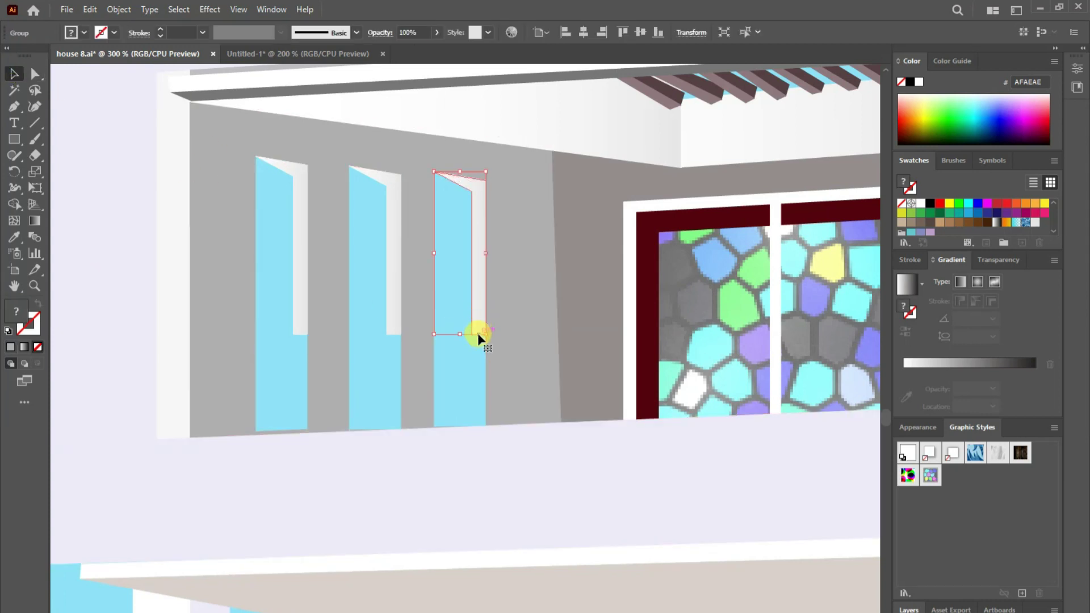
left_click_drag(460, 338, 458, 425)
left_click(370, 328)
left_click_drag(375, 334, 376, 430)
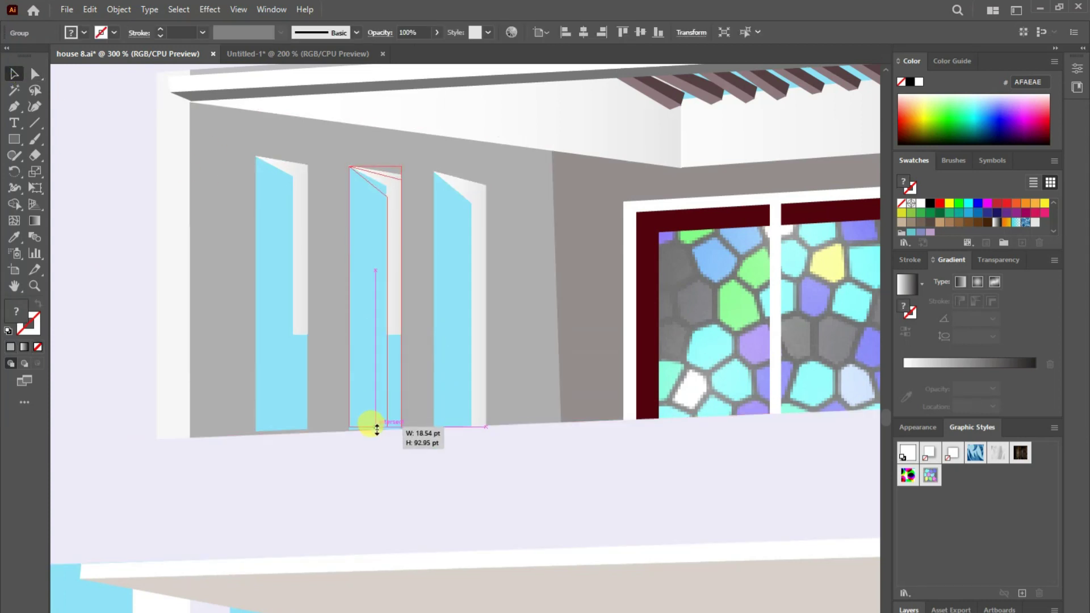
left_click(295, 332)
left_click_drag(282, 335, 281, 427)
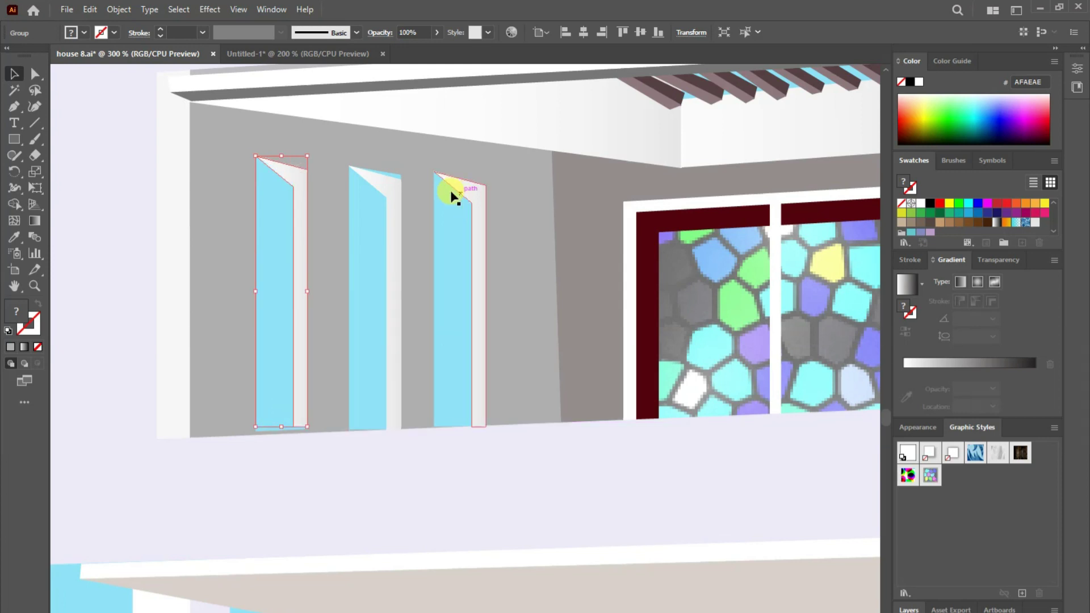
- Nudge the middle window strip's top corner point, then undo those adjustments
left_click(34, 73)
left_click_drag(400, 179, 401, 183)
key("ctrl+z")
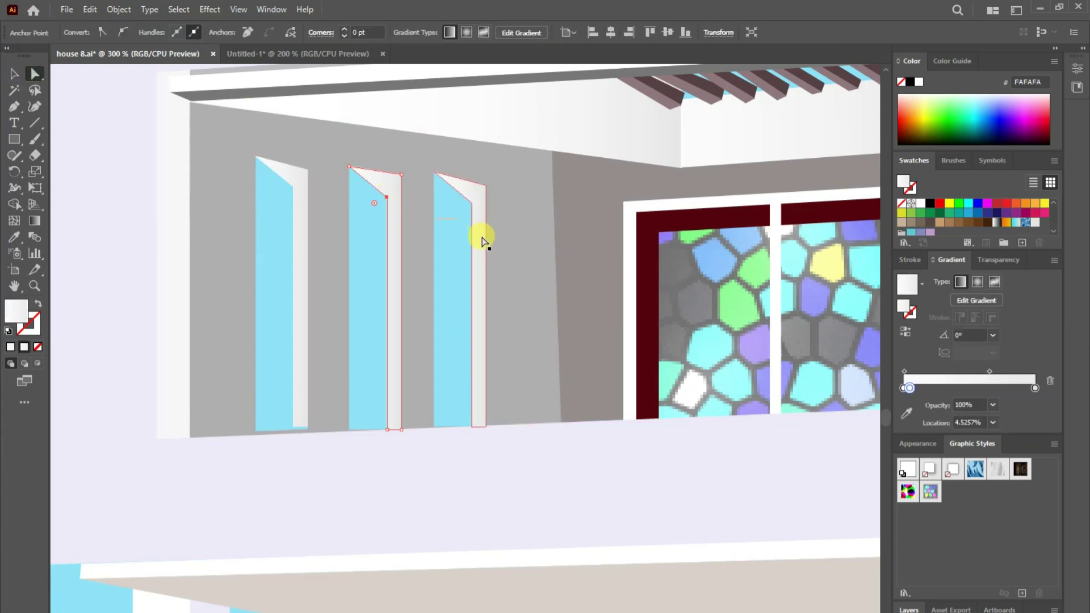
key("ctrl+z")
left_click(430, 219, "shift")
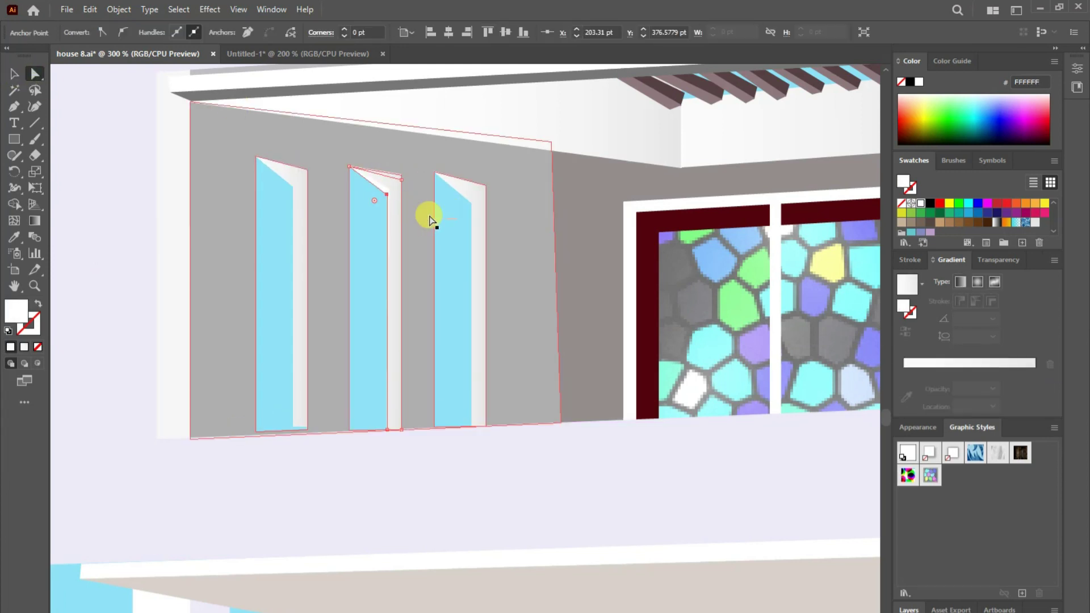
key("ctrl+z")
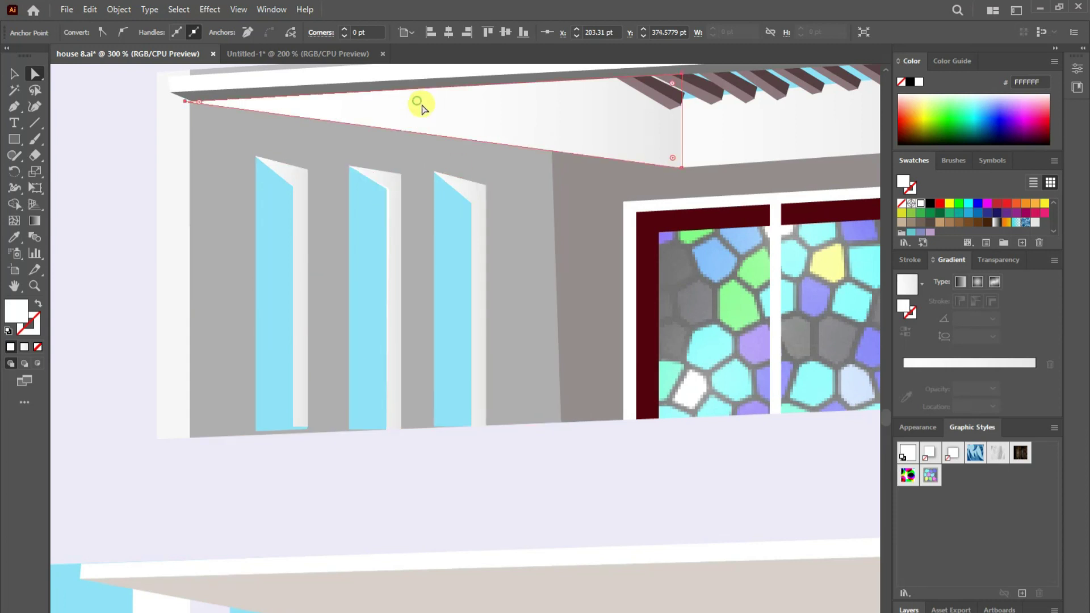
key("ctrl+z")
- Select the left window's light strip, then the lavender balcony wall shape
left_click(390, 433)
left_click(303, 420, "shift")
left_click(438, 496, "shift")
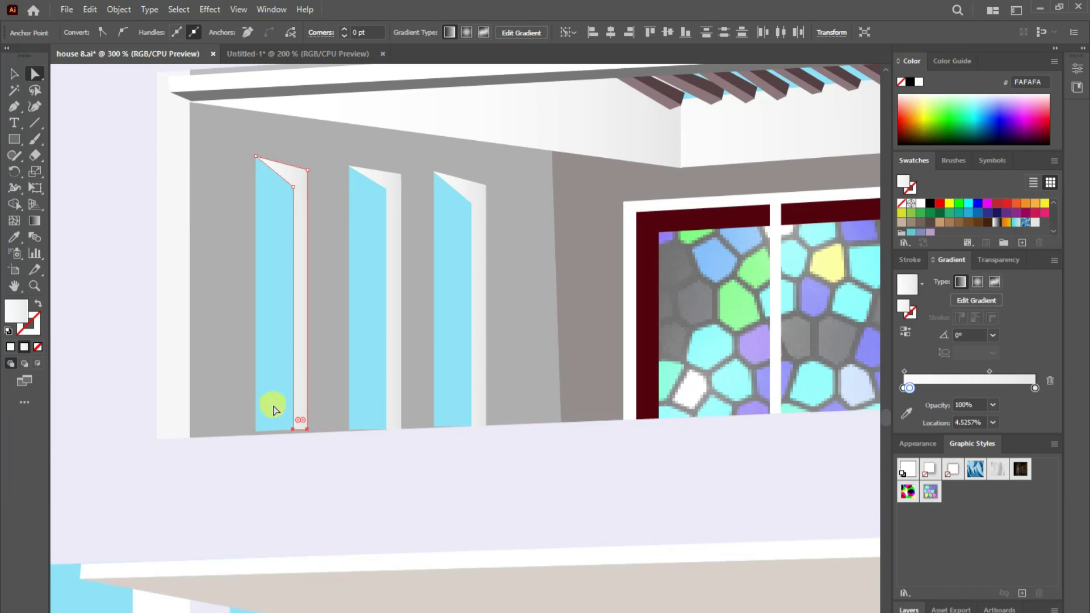
left_click(20, 75)
left_click(226, 372)
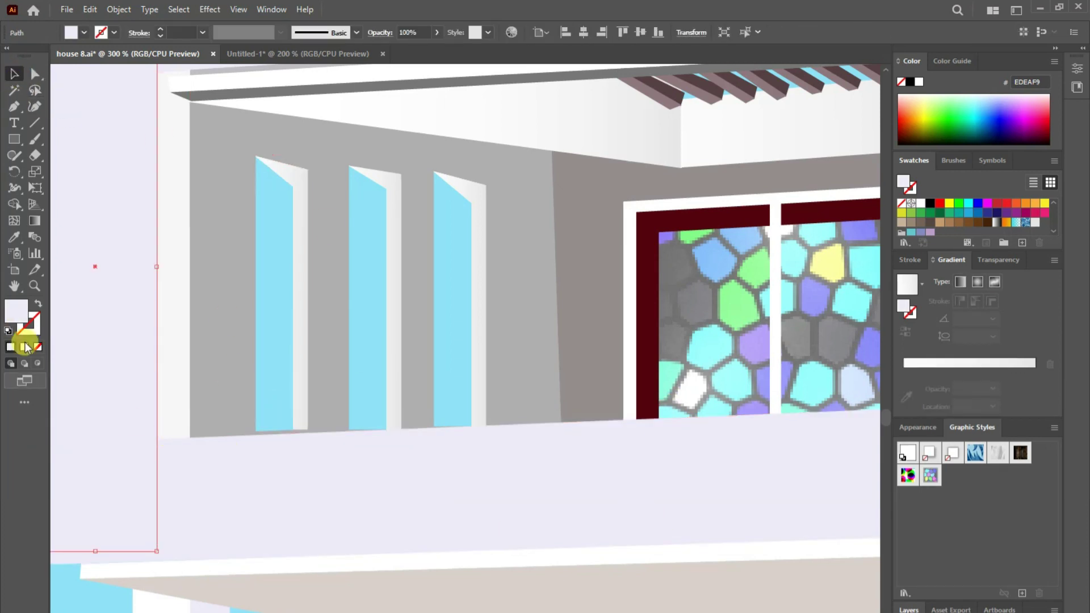
- Start a Pen-tool band across the balcony front and pan toward the round window
key("ctrl+minus")
key("ctrl+minus")
key("p")
left_click(248, 226)
left_click(249, 439)
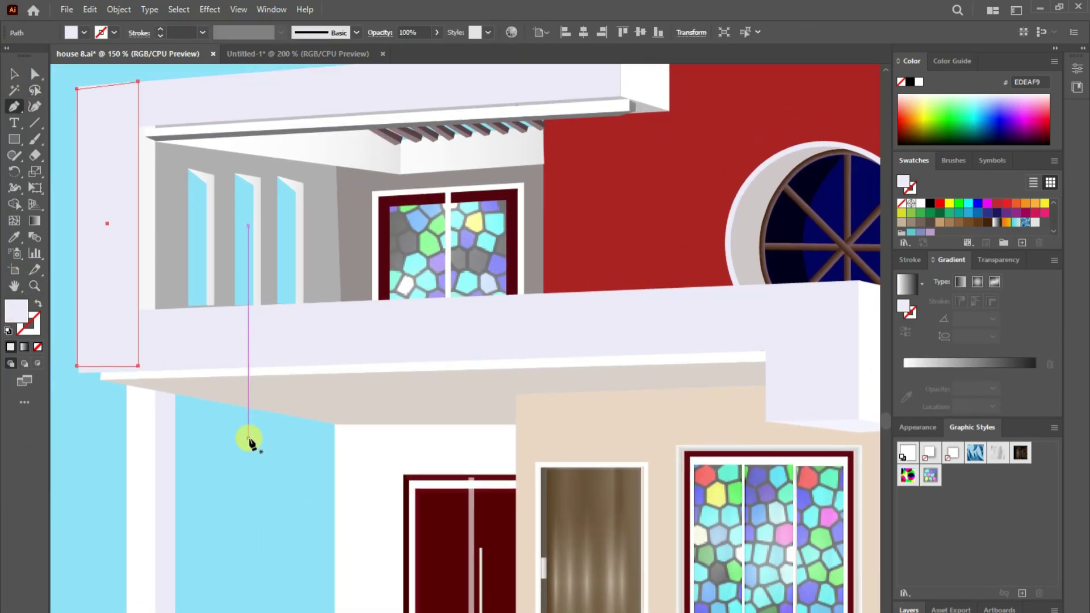
left_click(157, 249)
mouse_move(814, 214)
left_mouse_down()
mouse_move(600, 231)
mouse_move(646, 287)
left_mouse_up()
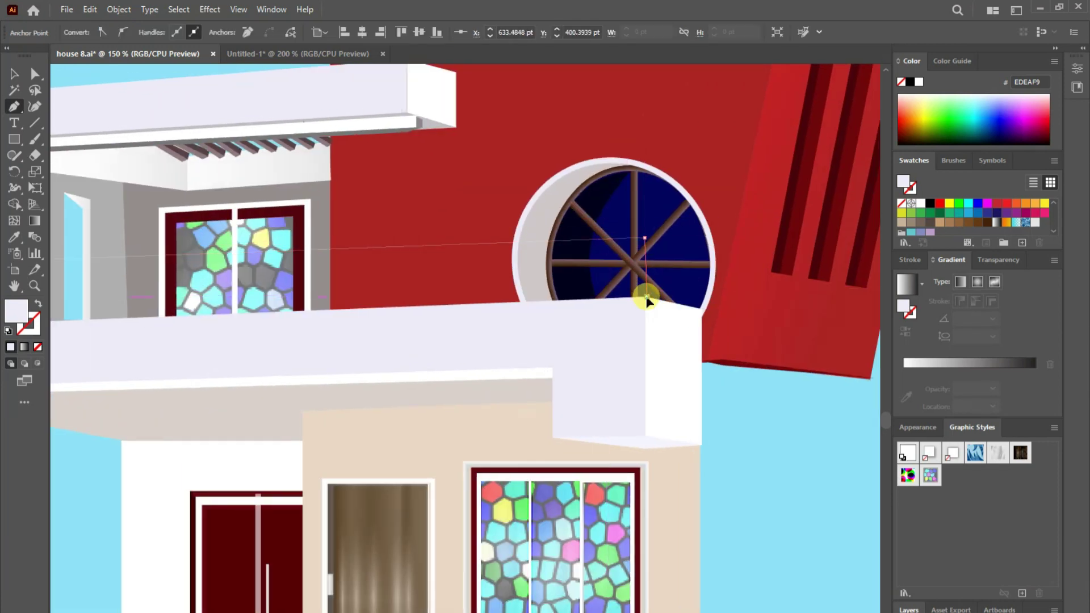
scroll(646, 286, "left", 5)
- Close the band with its left corners and drag its right anchor onto the round window
left_click(305, 301)
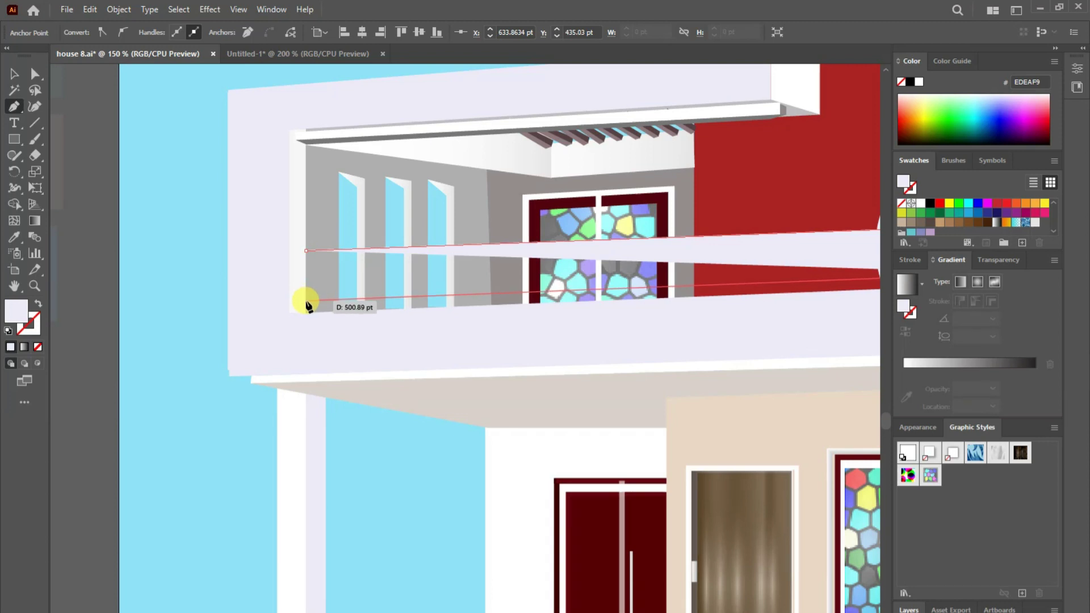
left_click(305, 249)
left_click(14, 74)
scroll(513, 285, "down", 2)
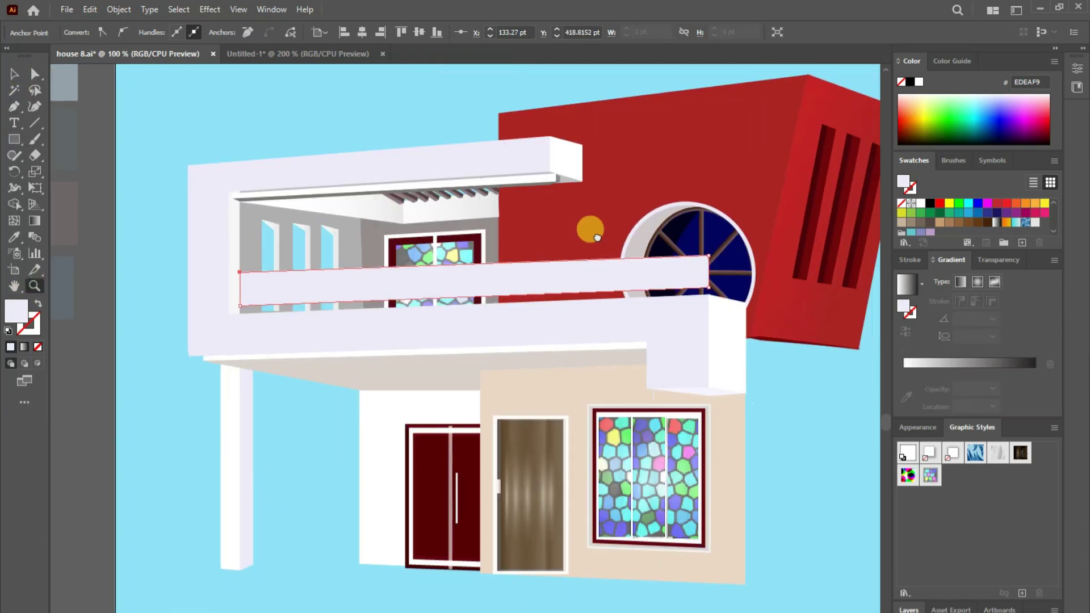
left_click(43, 73)
left_click_drag(687, 262, 687, 258)
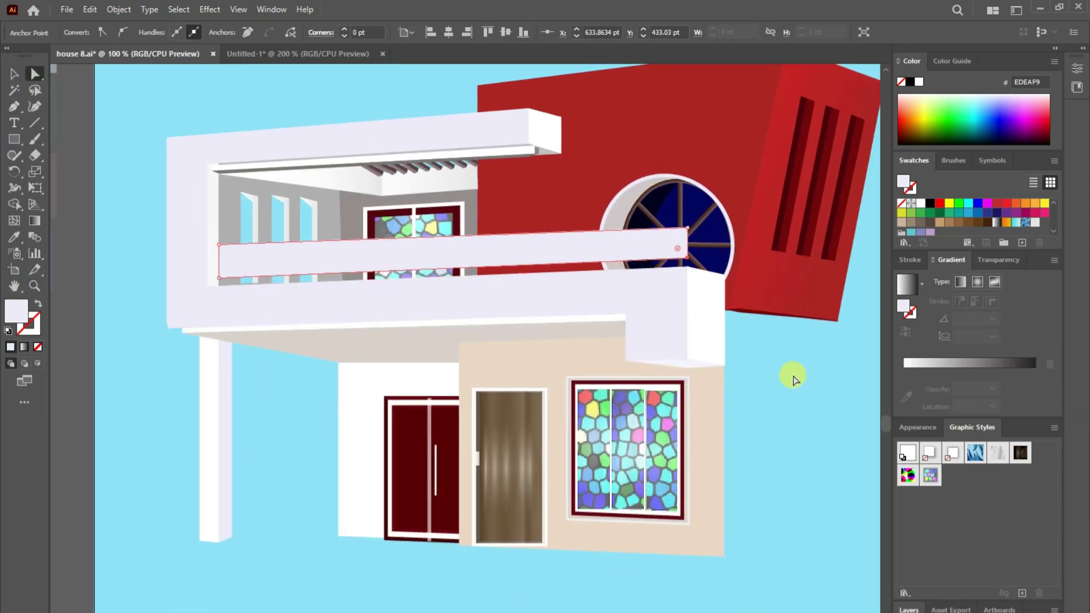
- Apply the glass gradient graphic style to the balcony band
left_click(390, 269)
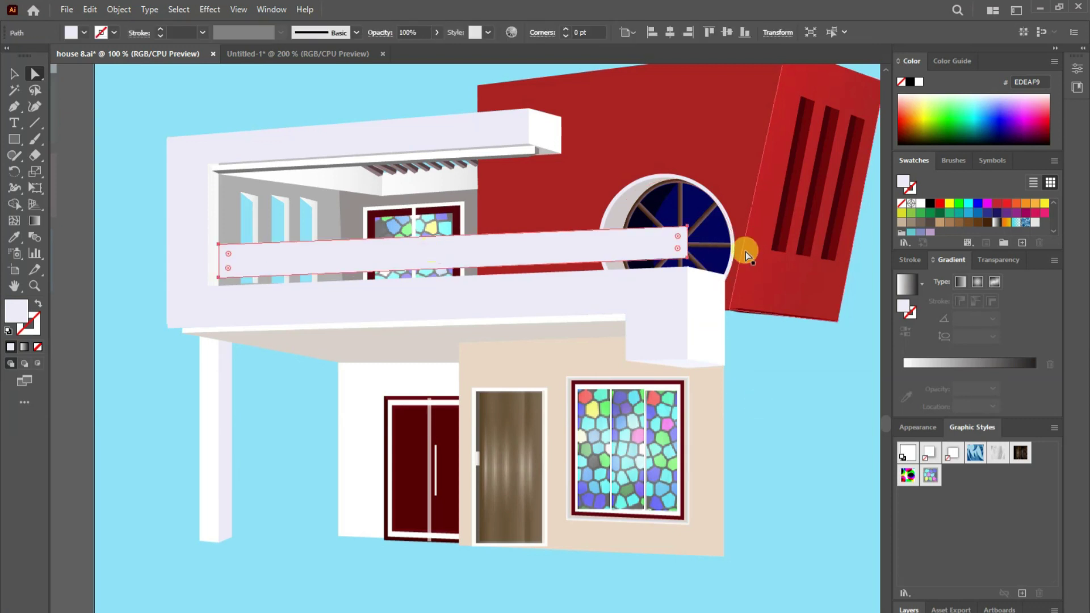
left_click(998, 454)
left_click(504, 348)
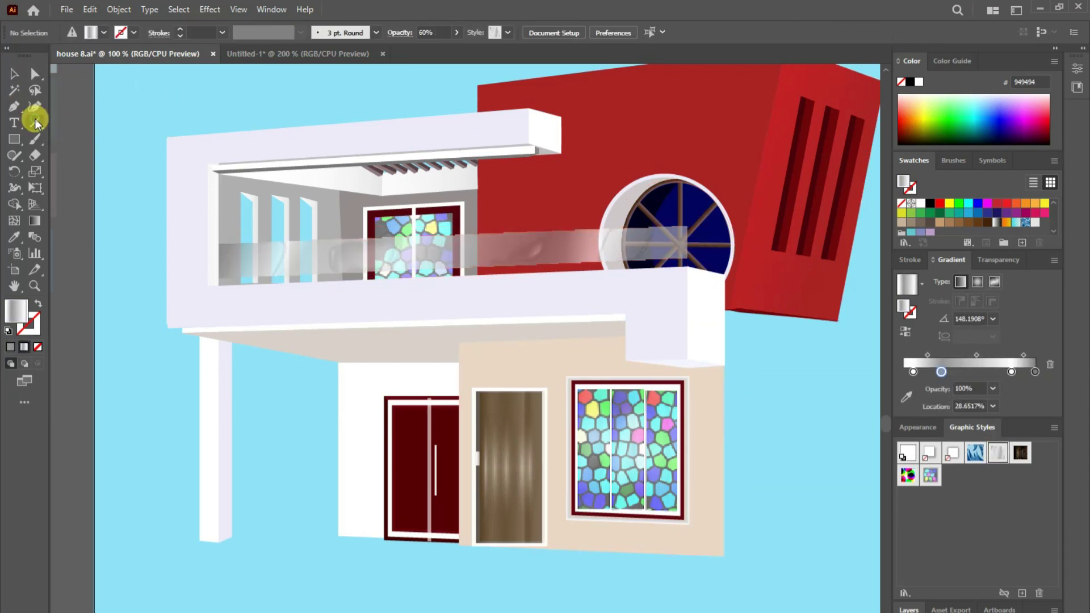
- Draw a handrail line along the band's top with a gradient stroke across its width
left_click_drag(218, 243, 688, 225)
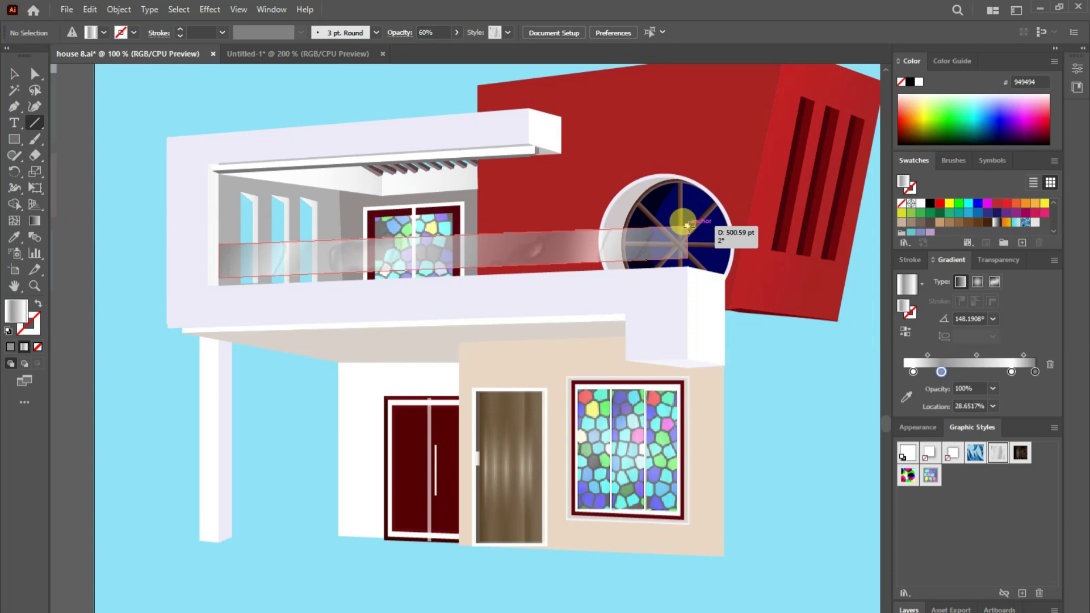
left_click(38, 323)
left_click(976, 365)
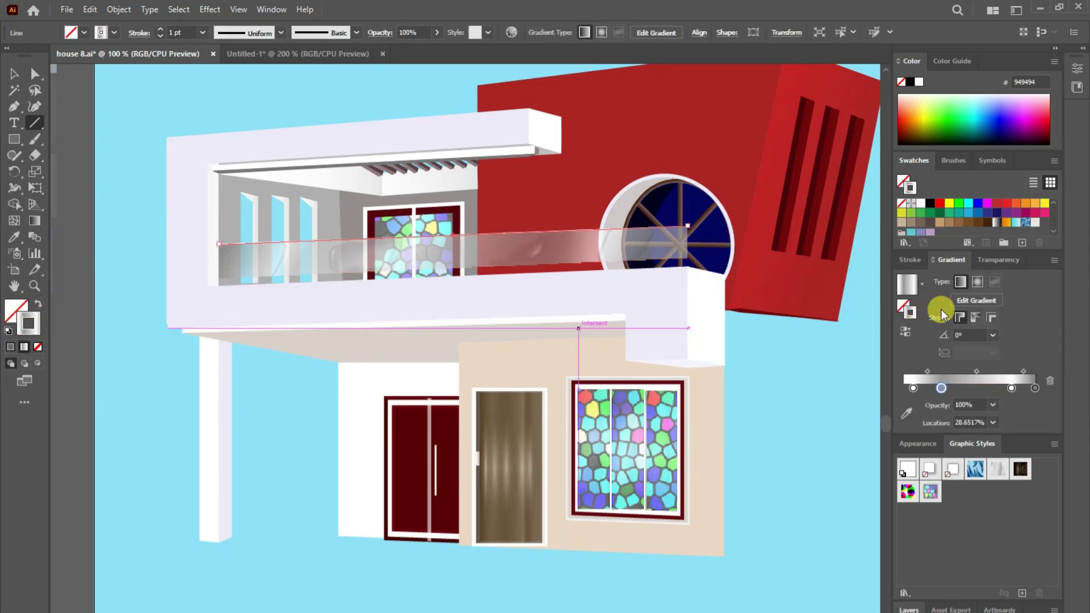
left_click(990, 318)
key("ctrl+shift+a")
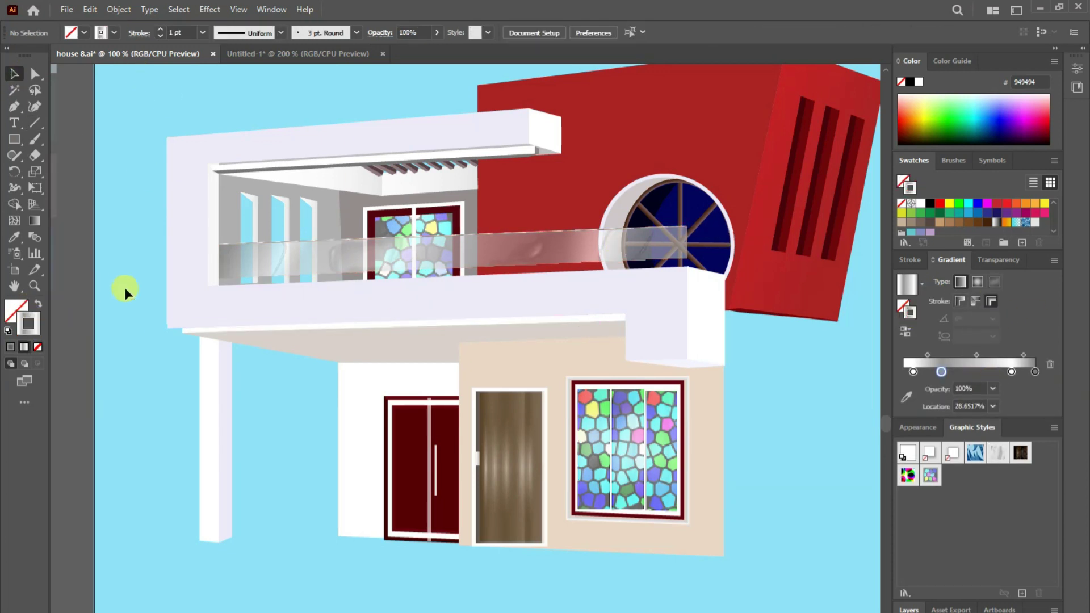
- Draw a vertical post at the railing's left end with a 2 pt gradient stroke
left_click_drag(218, 244, 219, 286)
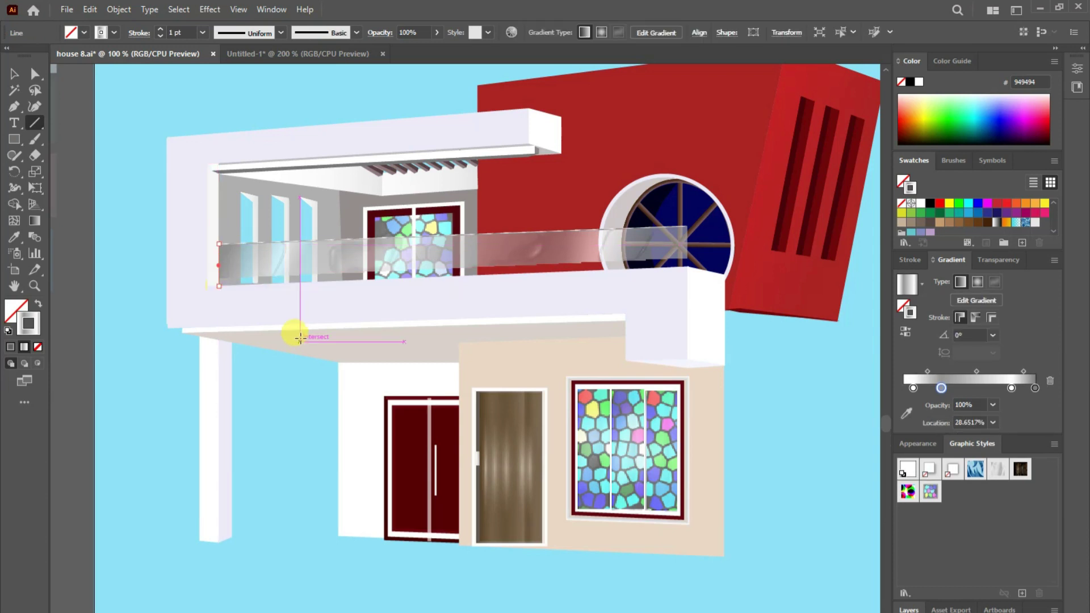
left_click(202, 33)
left_click(219, 108)
key("v")
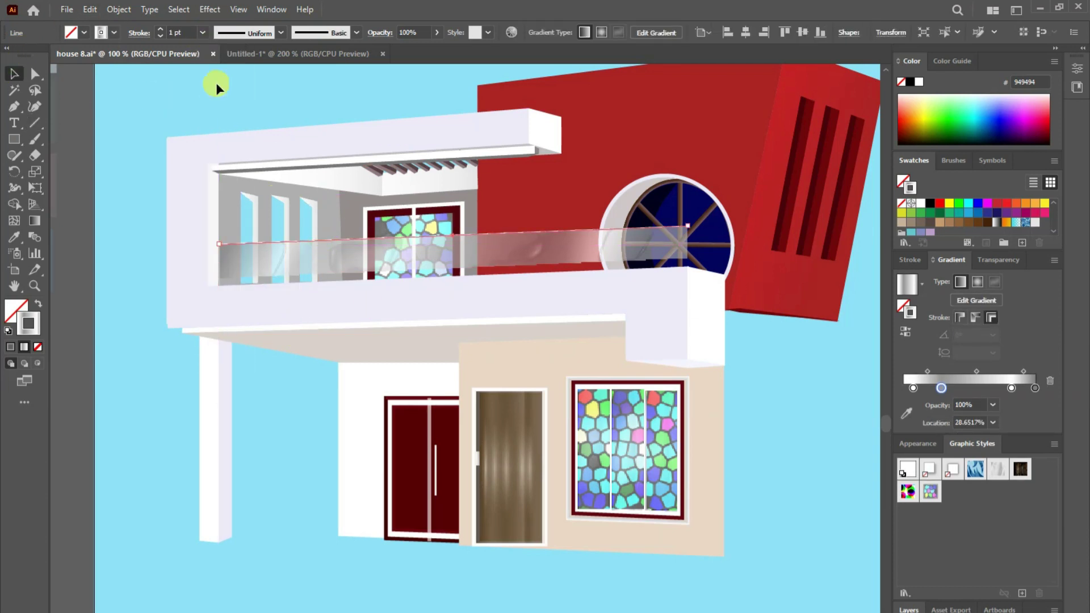
left_click(222, 111)
left_click(219, 278)
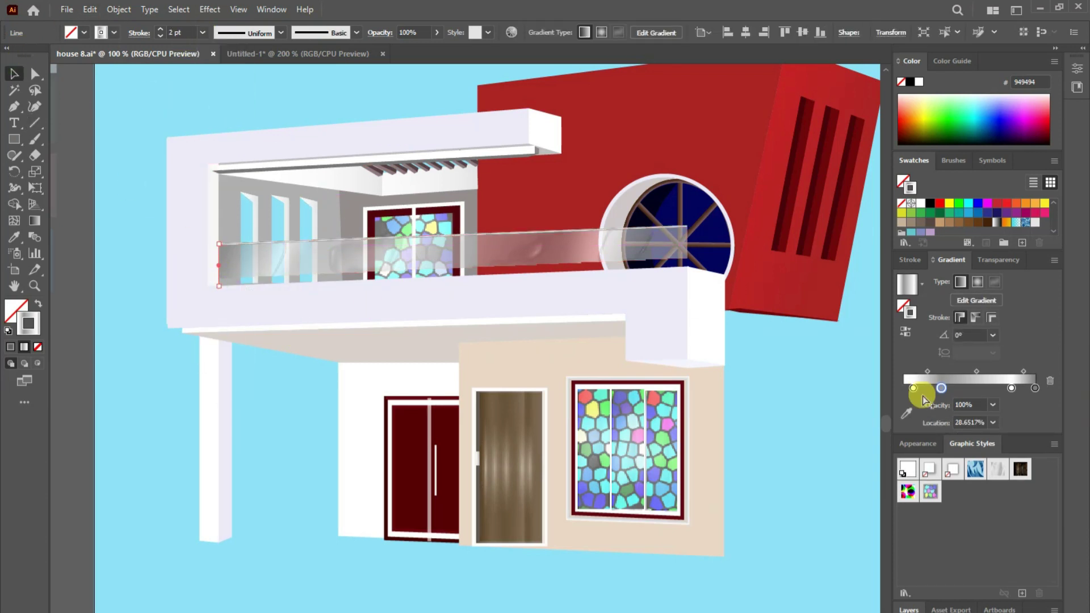
- Draw another post and copy posts along the railing with Alt-drag and Ctrl+D
left_click(35, 123)
left_click_drag(268, 244, 268, 283)
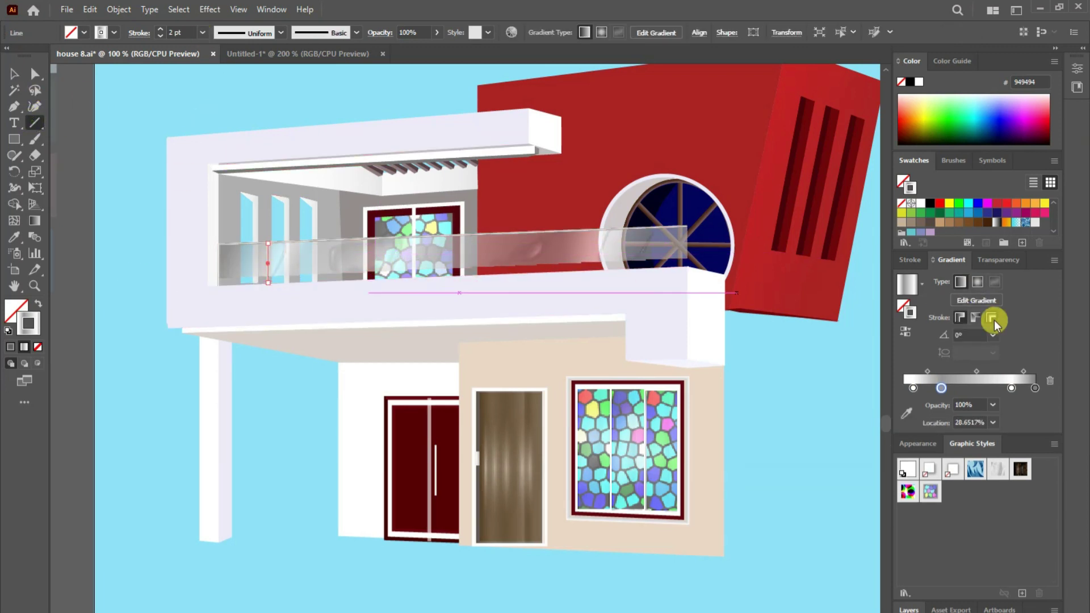
left_click(14, 74)
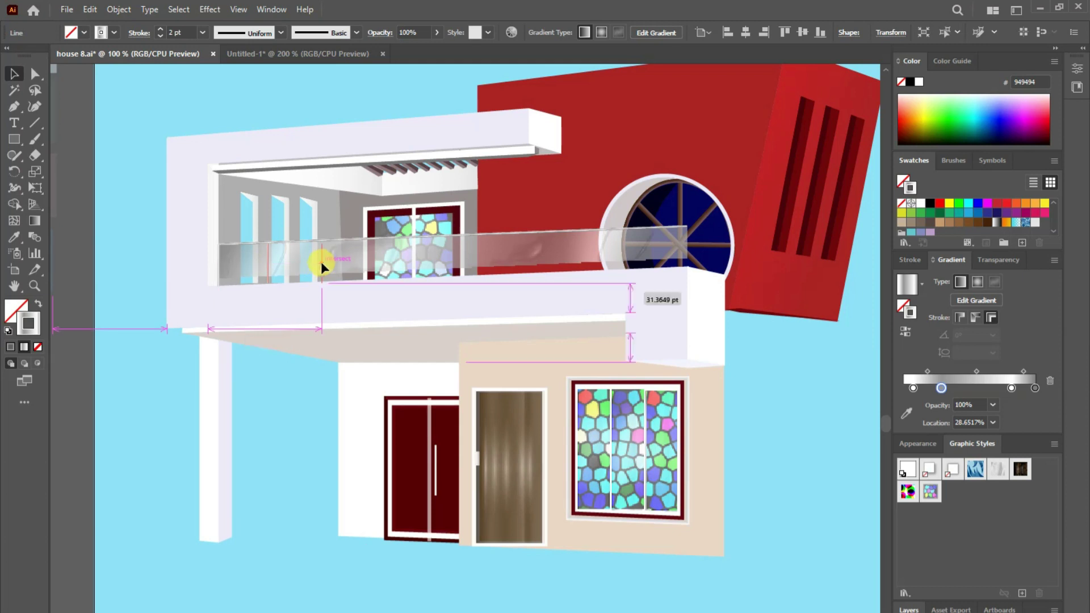
left_click_drag(322, 264, 319, 257)
key("ctrl+d")
key("ctrl+d")
key("ctrl+d")
key("ctrl+d")
key("ctrl+d")
key("ctrl+d")
key("ctrl+d")
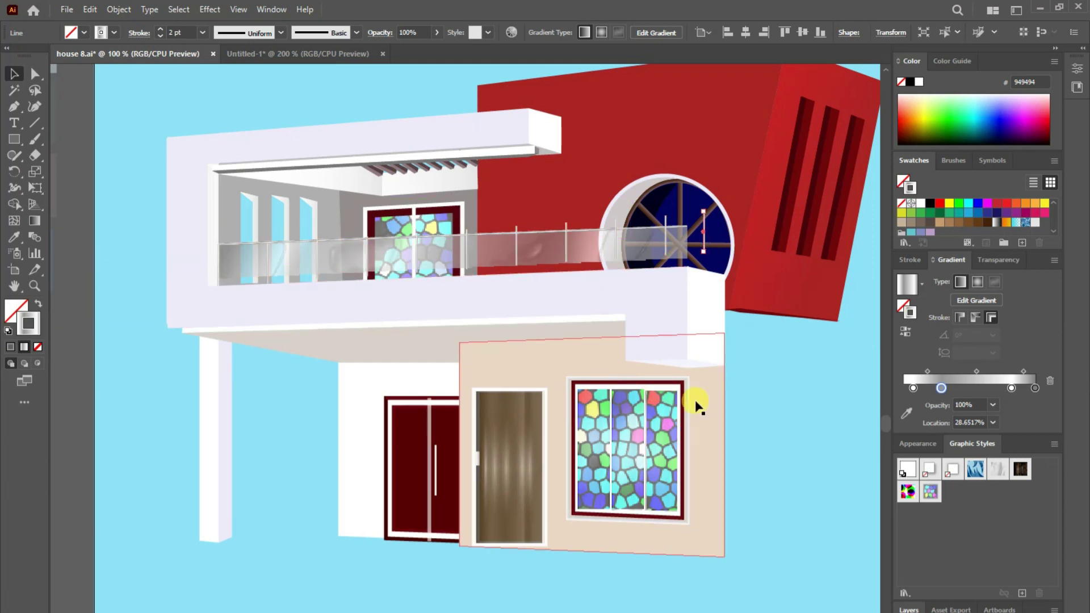
key("ctrl+z")
key("ctrl+z")
key("ctrl+z")
key("ctrl+z")
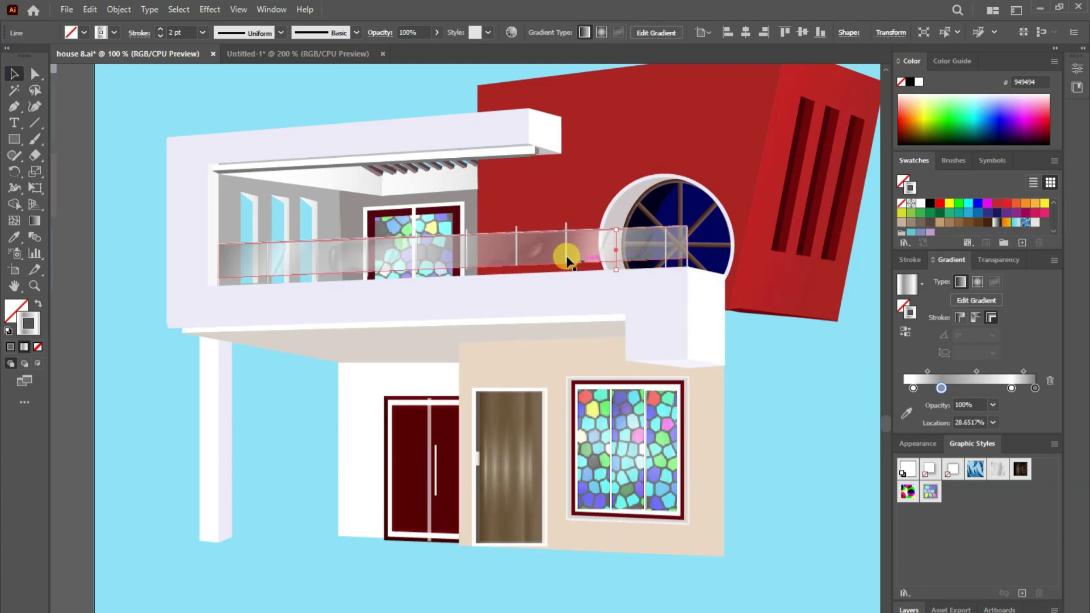
key("ctrl+z")
key("ctrl+z")
key("ctrl+z")
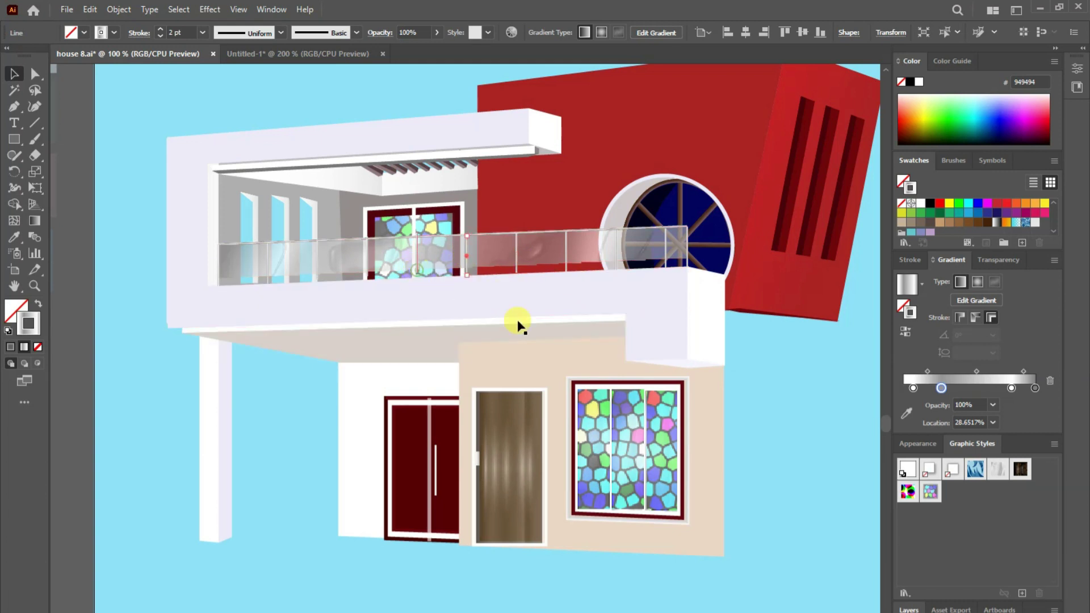
key("ctrl+z")
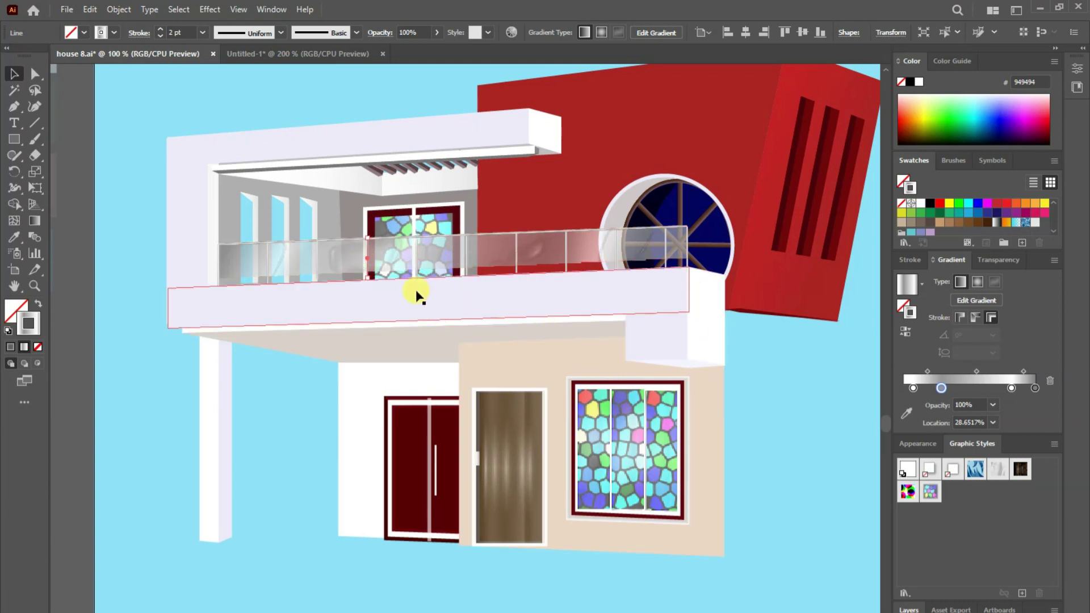
left_click(319, 273)
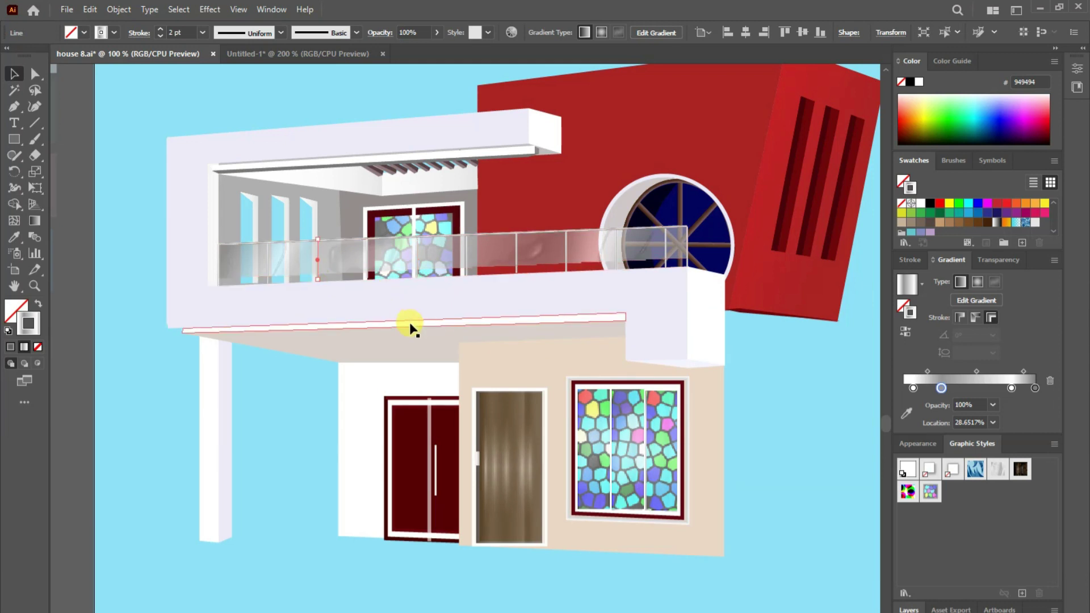
left_click(740, 393)
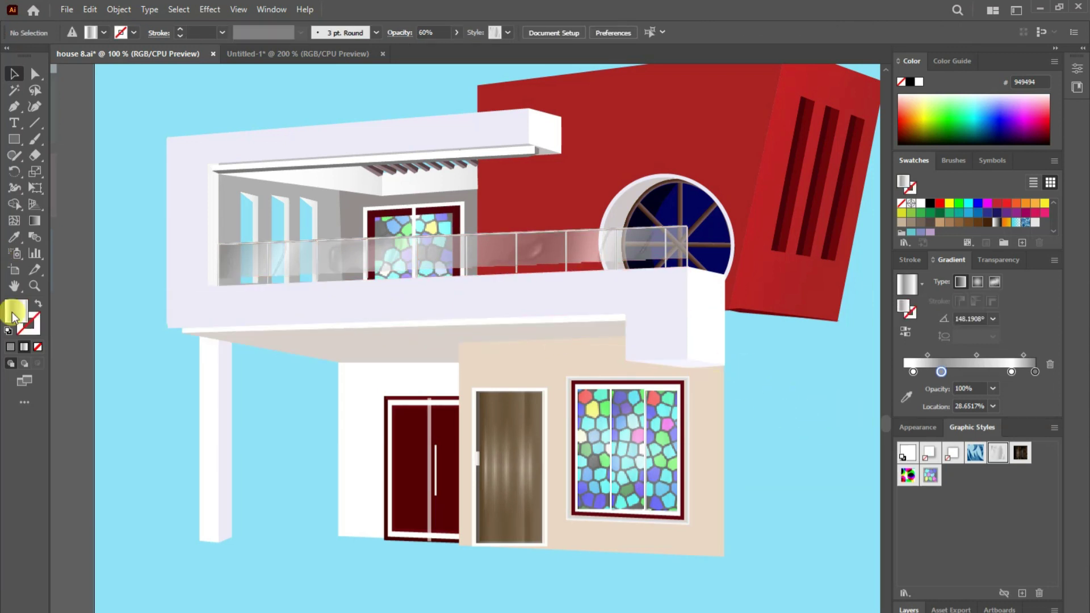
- Give the railing panel a translucent green glass fill and draw a line along its bottom edge
left_click(348, 258)
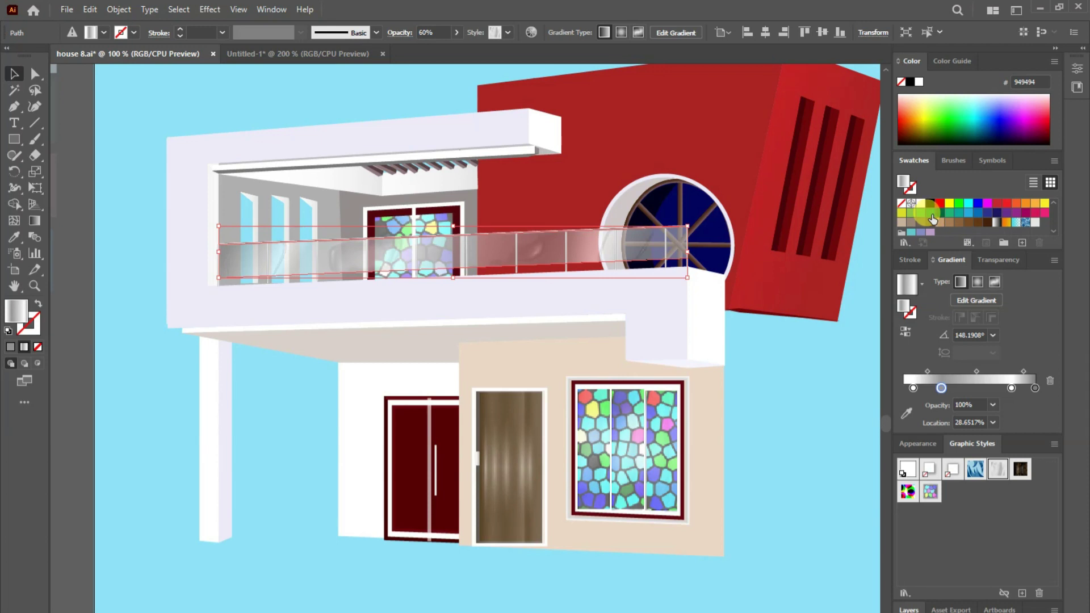
left_click(922, 214)
left_click(438, 549)
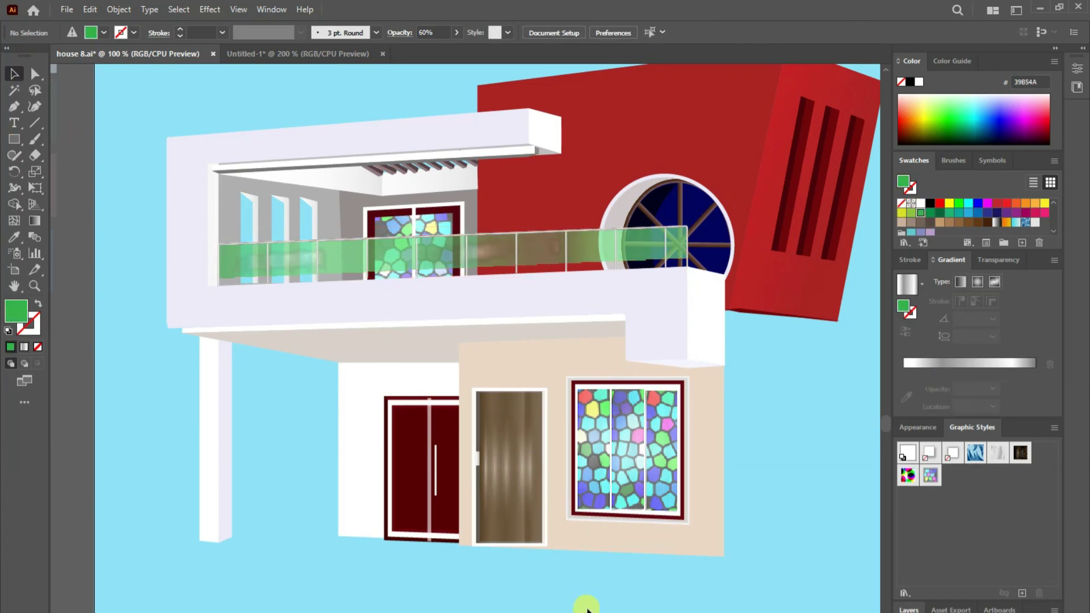
left_click(625, 256)
key("i")
left_click(652, 268)
left_click(969, 204)
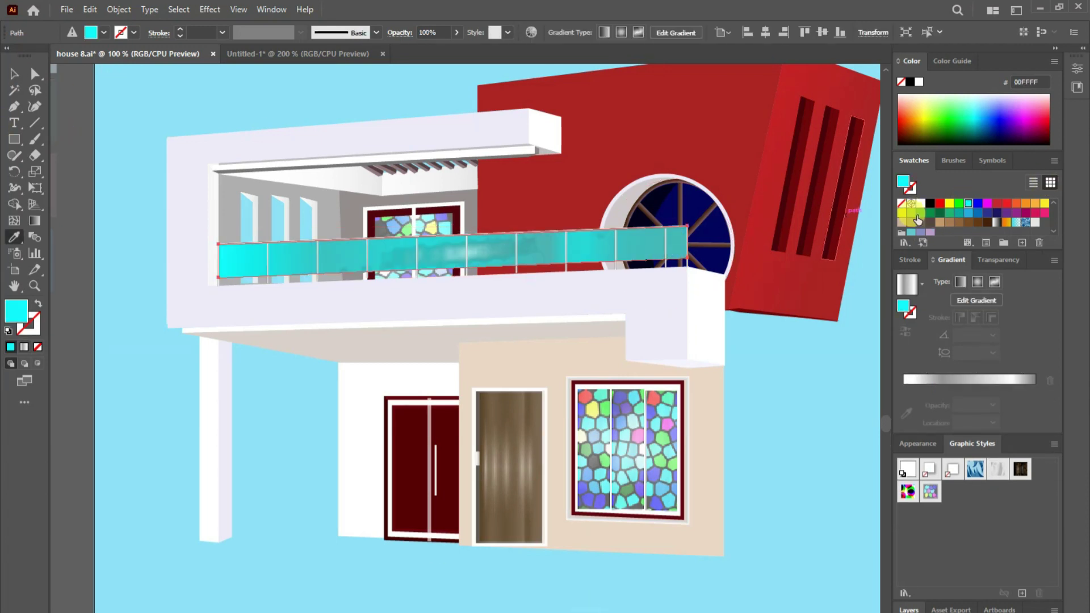
left_click(912, 214)
left_click(657, 438)
key("ctrl+shift+a")
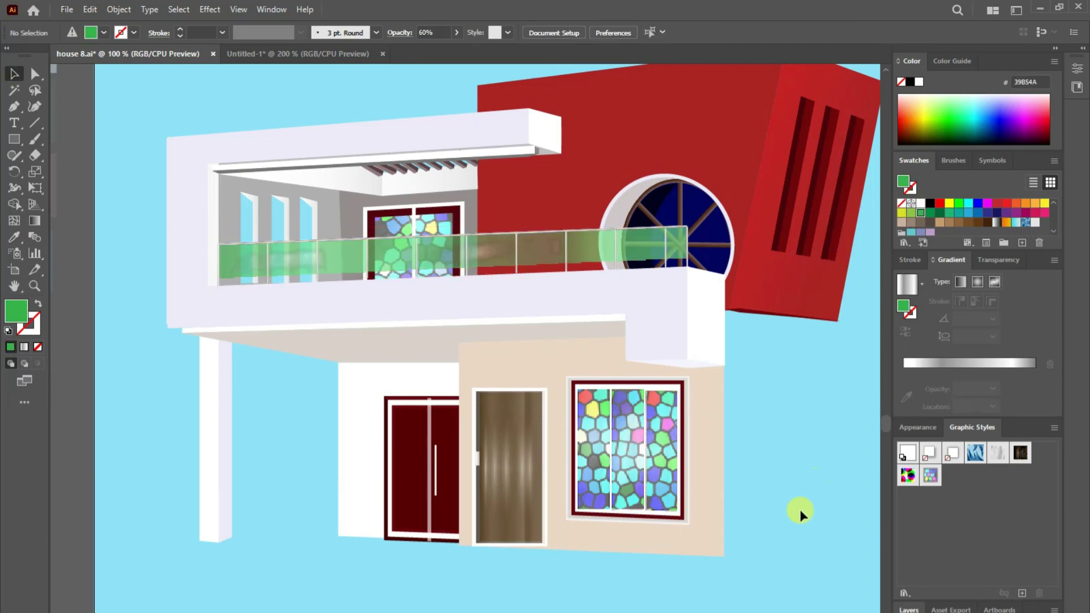
key("backslash")
left_click_drag(218, 277, 688, 256)
key("v")
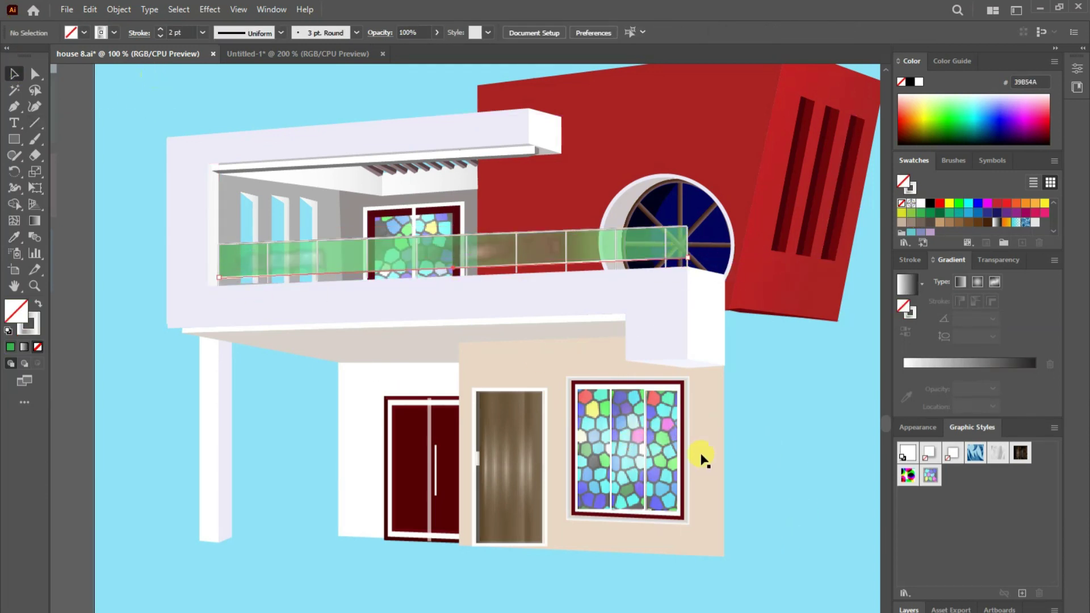
- Pen-draw a glass panel at the railing's right end, filled with the railing's green
left_click(14, 106)
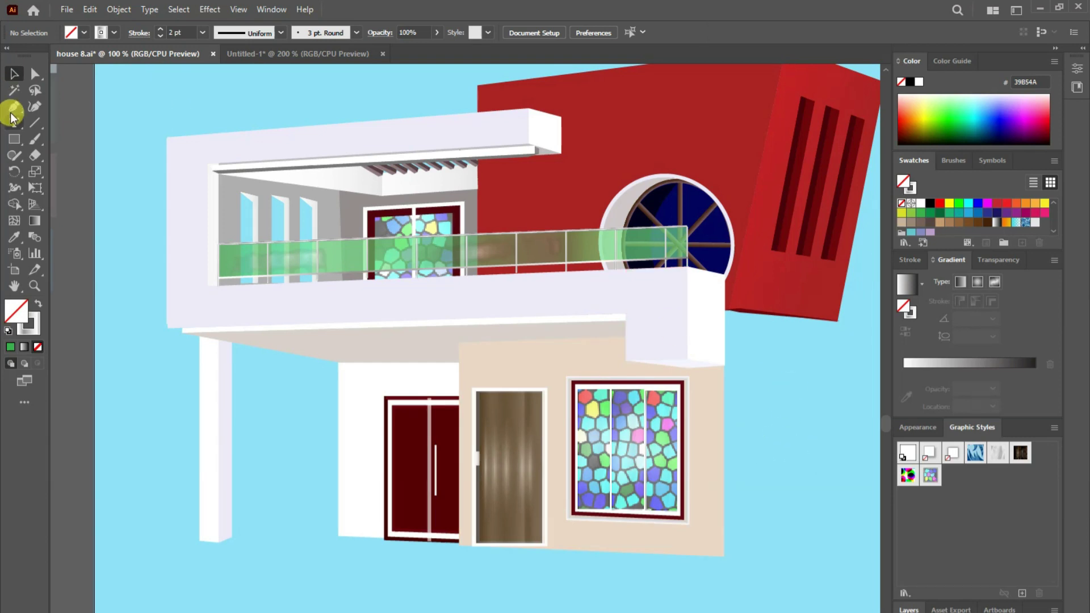
left_click(687, 228)
left_click(723, 238)
left_click(725, 276)
left_click(688, 266)
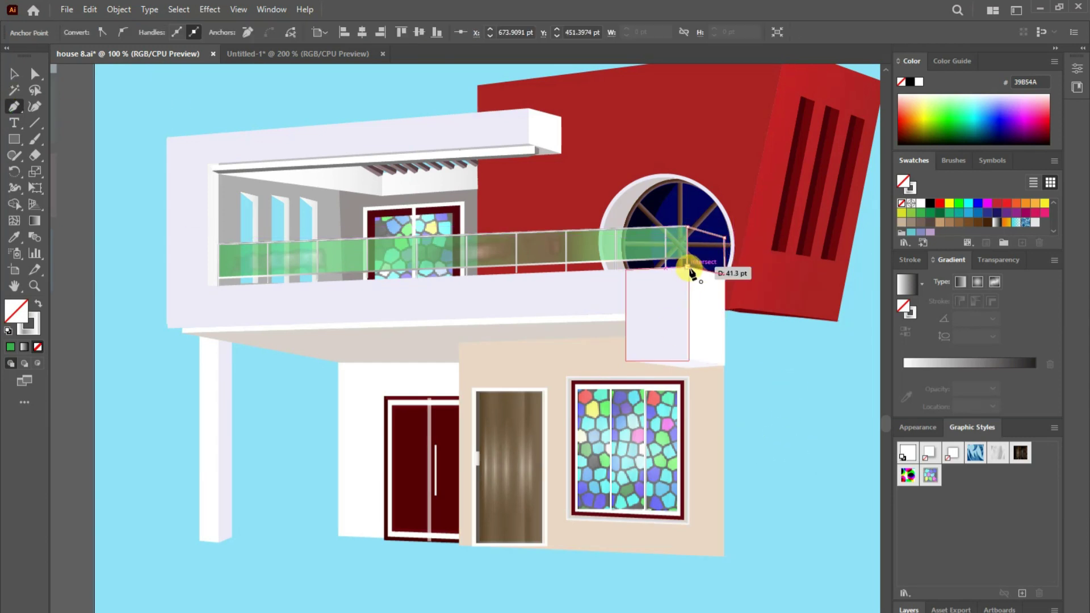
key("i")
left_click(311, 257)
left_click(583, 384)
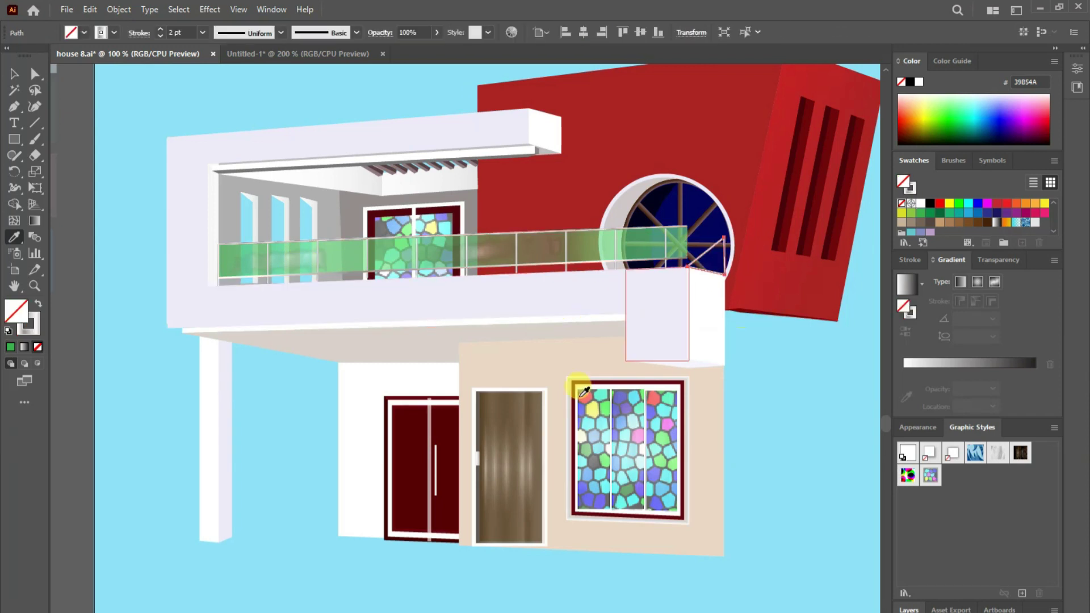
left_click(35, 305)
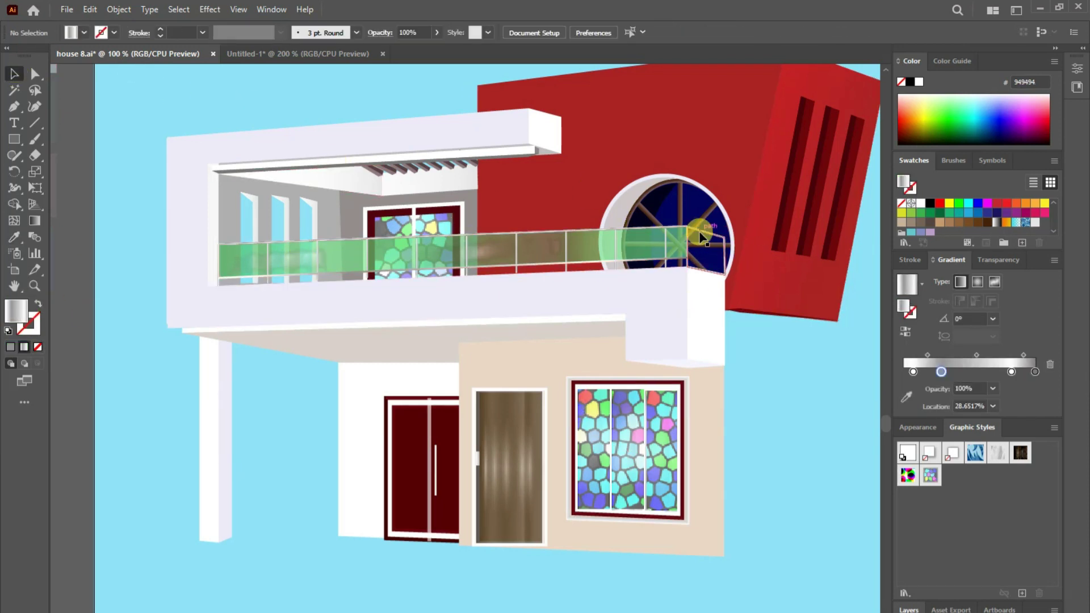
left_click(15, 237)
left_click(287, 250)
left_click(14, 73)
- Adjust the corner points of the right-end glass panel
left_click(832, 431)
left_click(35, 74)
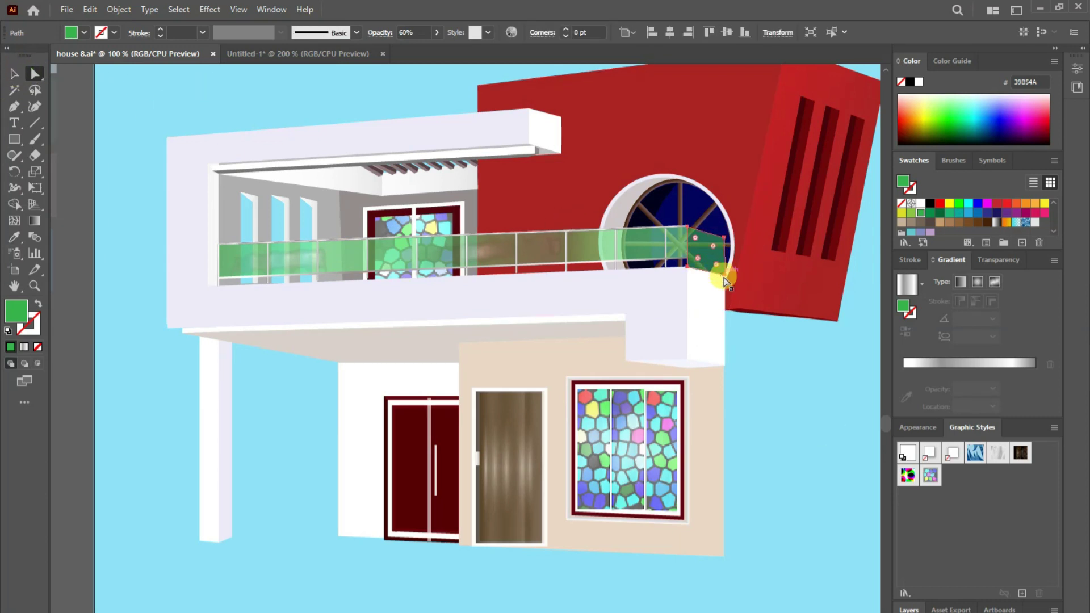
left_click(693, 271)
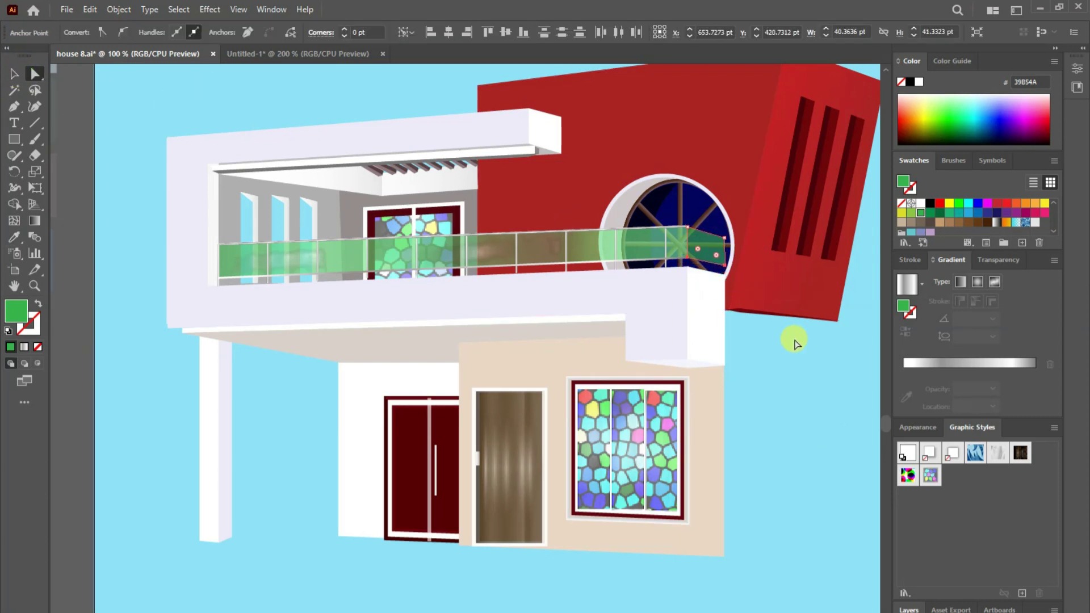
left_click(704, 244)
left_click(14, 74)
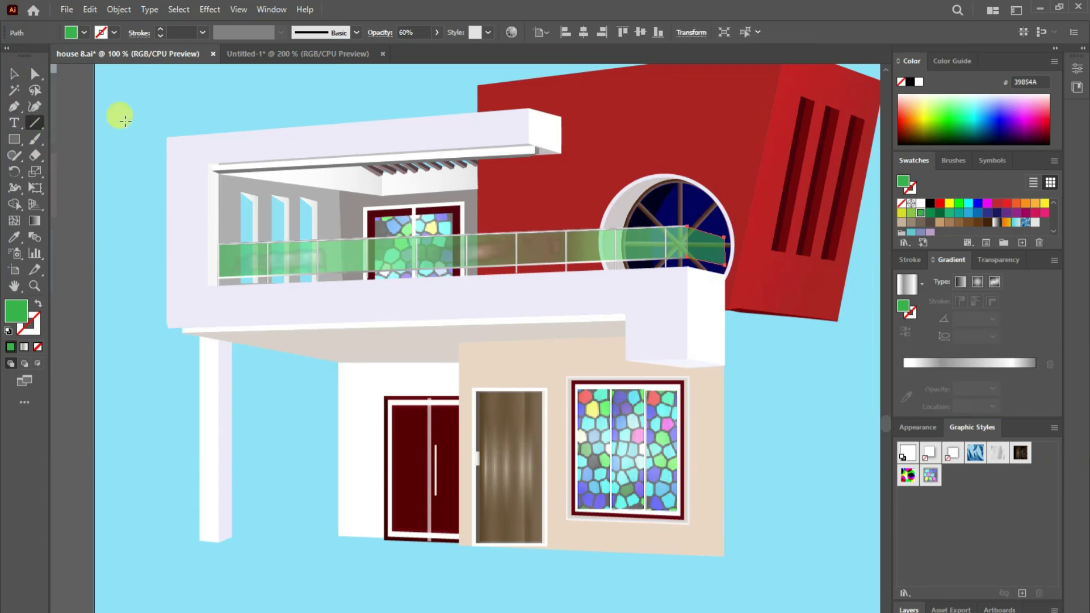
- Draw top and lower rails plus edge posts with a grey metal gradient stroke
left_click(35, 123)
left_click_drag(219, 244, 725, 237)
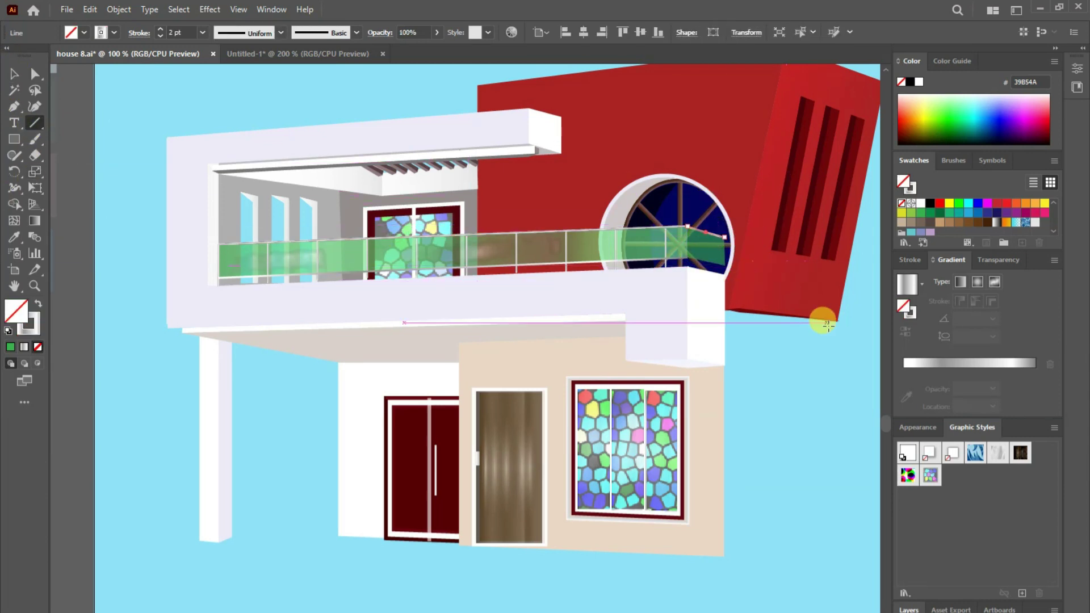
left_click(995, 362)
key("shift+x")
left_click(990, 318)
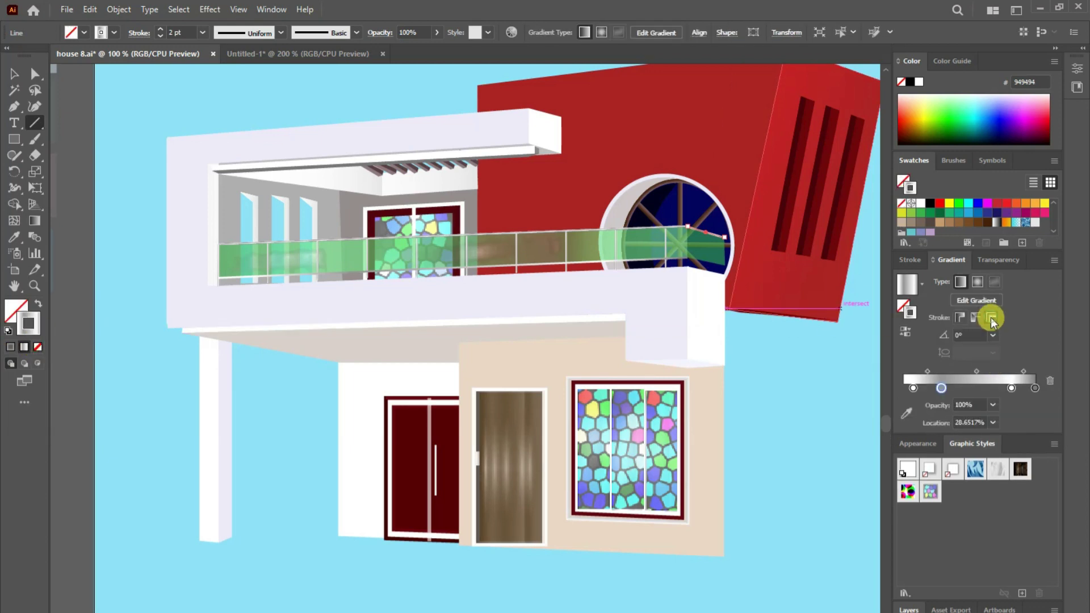
left_click_drag(687, 256, 725, 265)
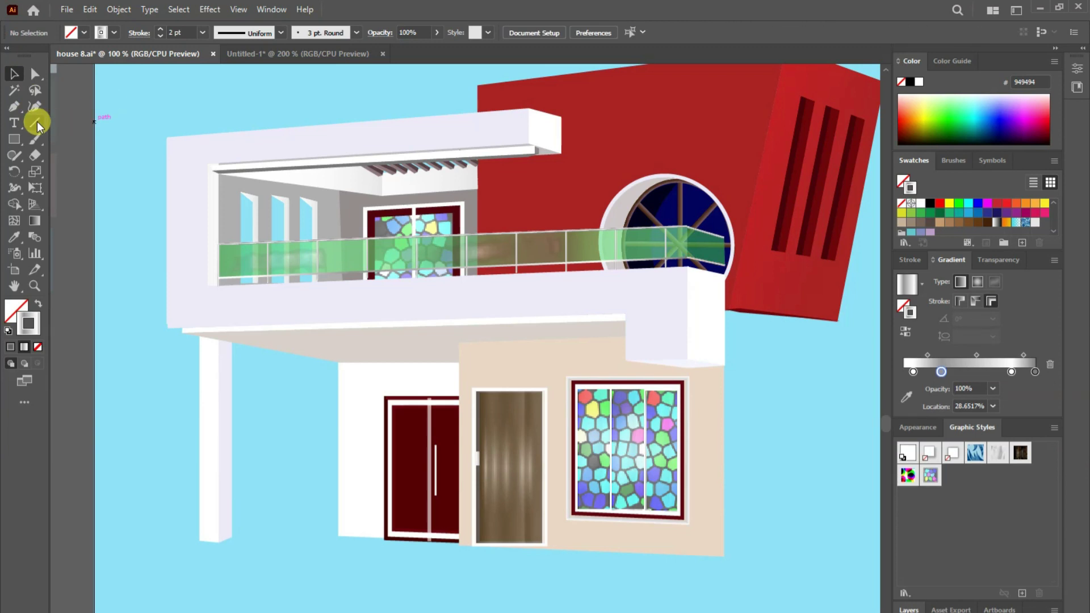
mouse_move(686, 225)
left_mouse_down()
mouse_move(687, 267)
mouse_move(725, 278)
left_mouse_up()
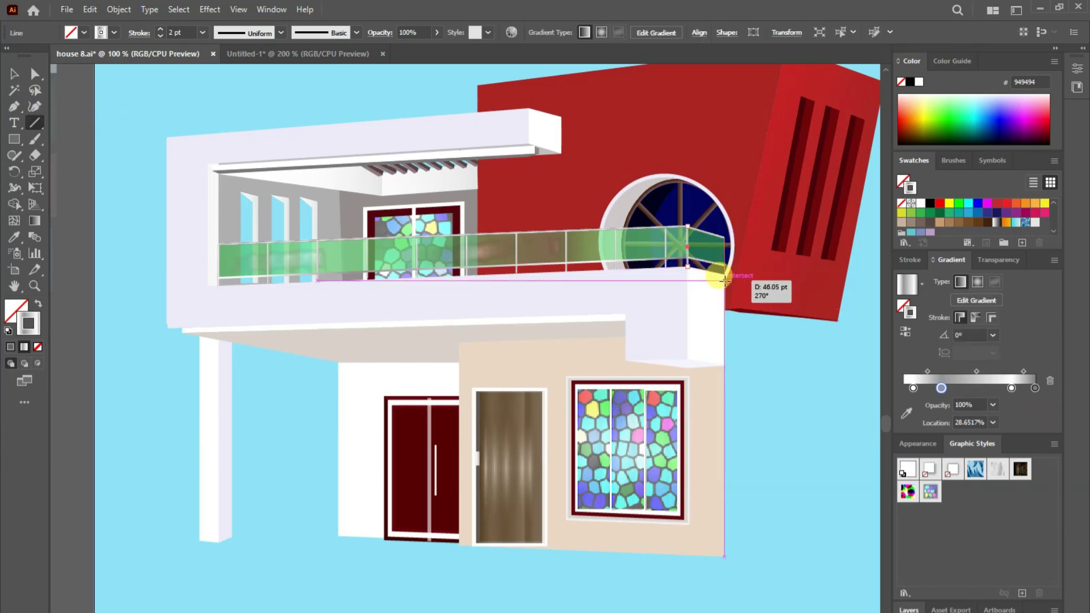
key("a")
left_click(762, 311)
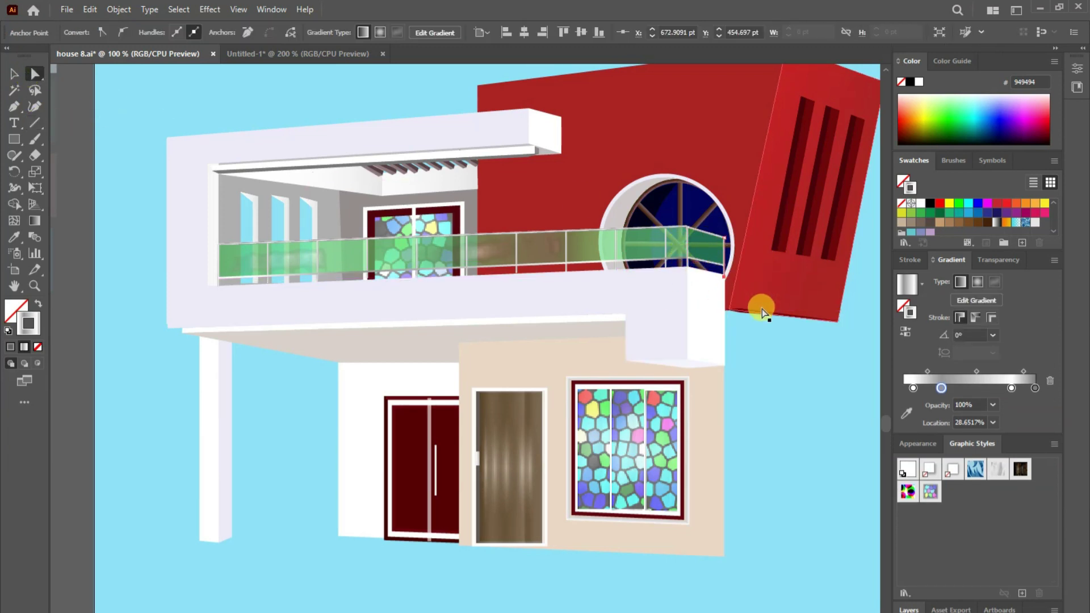
left_click(720, 252)
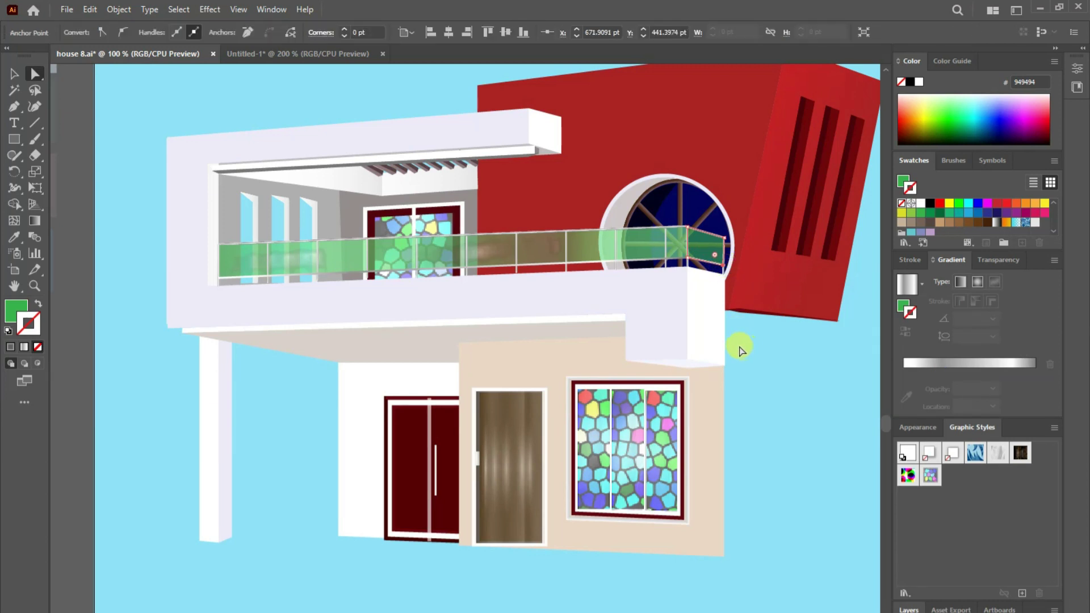
- Make the right-end glass panel blue like the railing at 34% opacity
key("v")
left_click(295, 258)
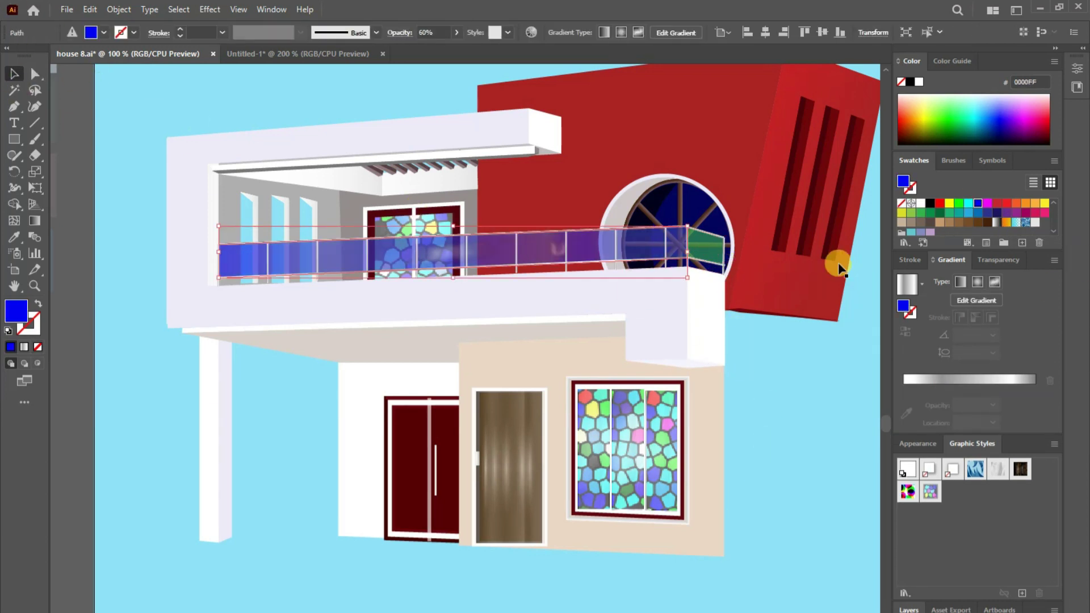
left_click(706, 250)
key("i")
left_click(653, 249)
key("v")
left_click(706, 249)
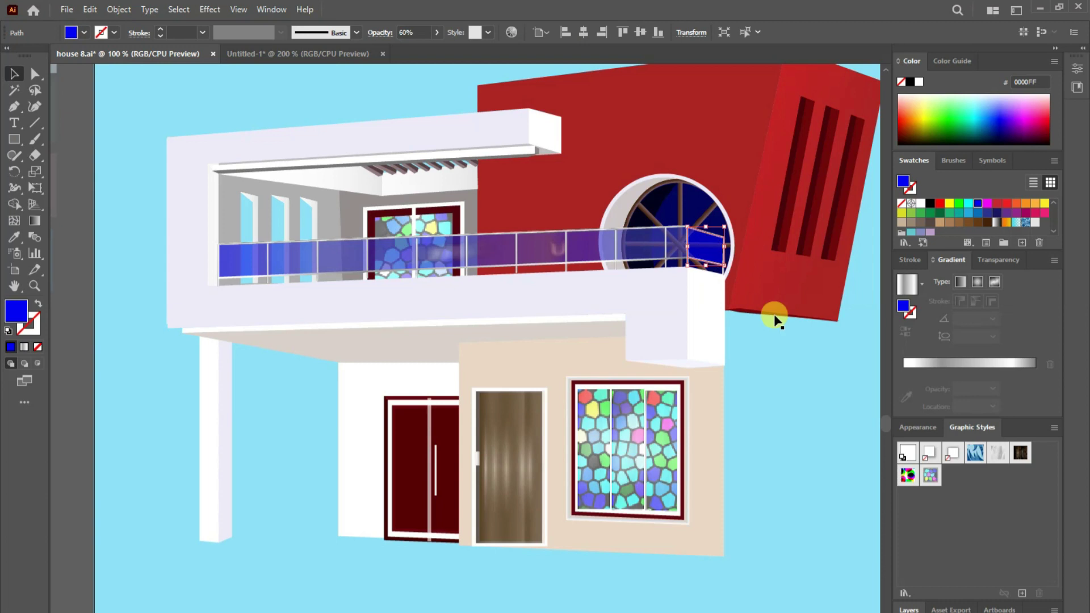
key("ctrl+shift+F10")
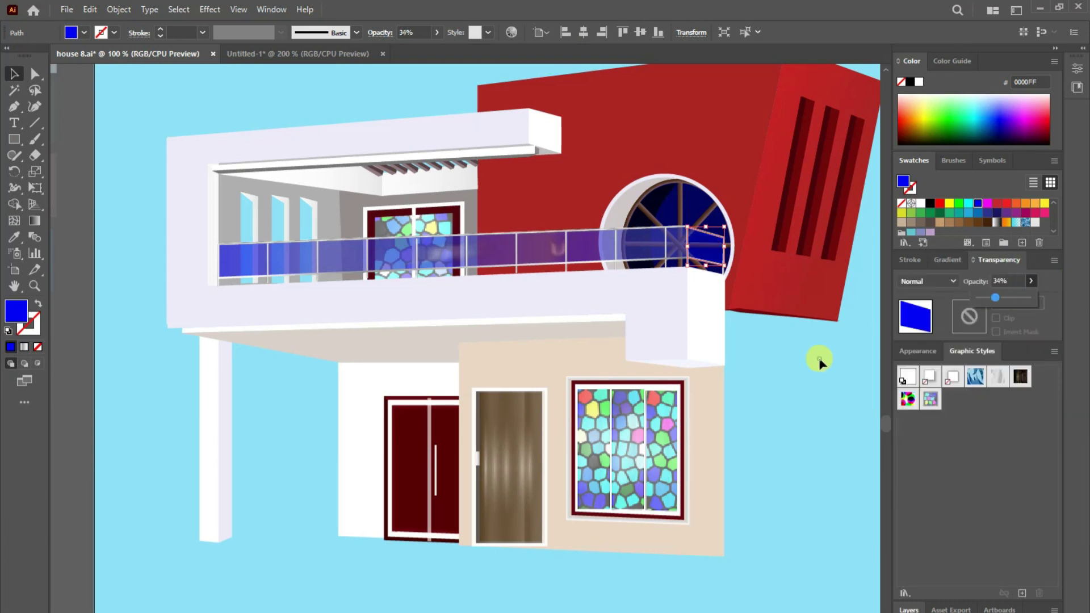
left_click(819, 355)
- Group the round window's parts and move it higher on the red wall
left_click(768, 403)
left_click(645, 182)
left_click(687, 140)
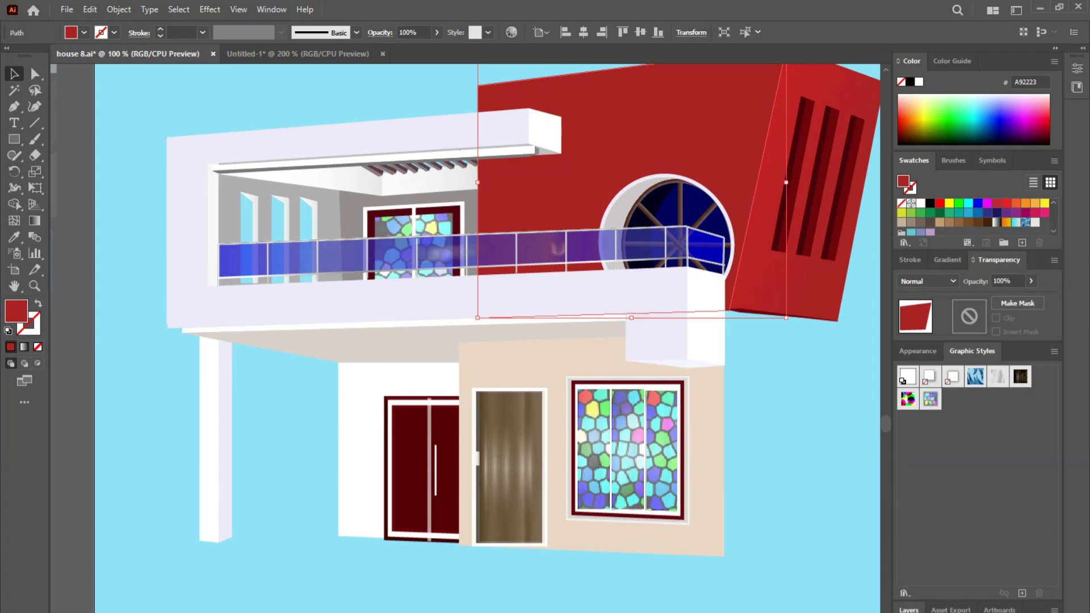
left_click_drag(608, 155, 746, 223)
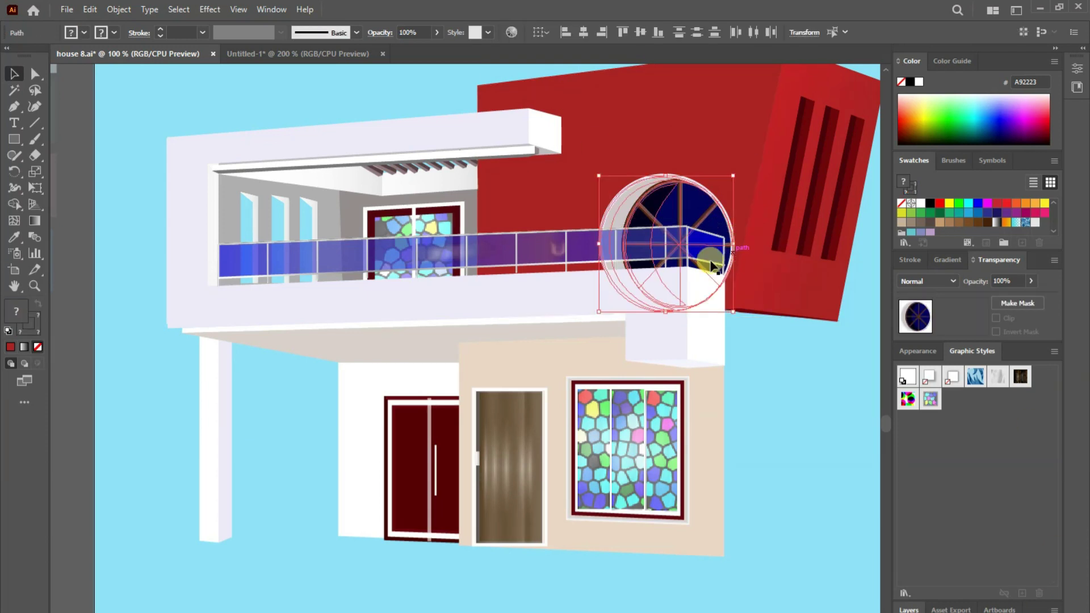
right_click(686, 191)
left_click(705, 199)
key("shift+Left")
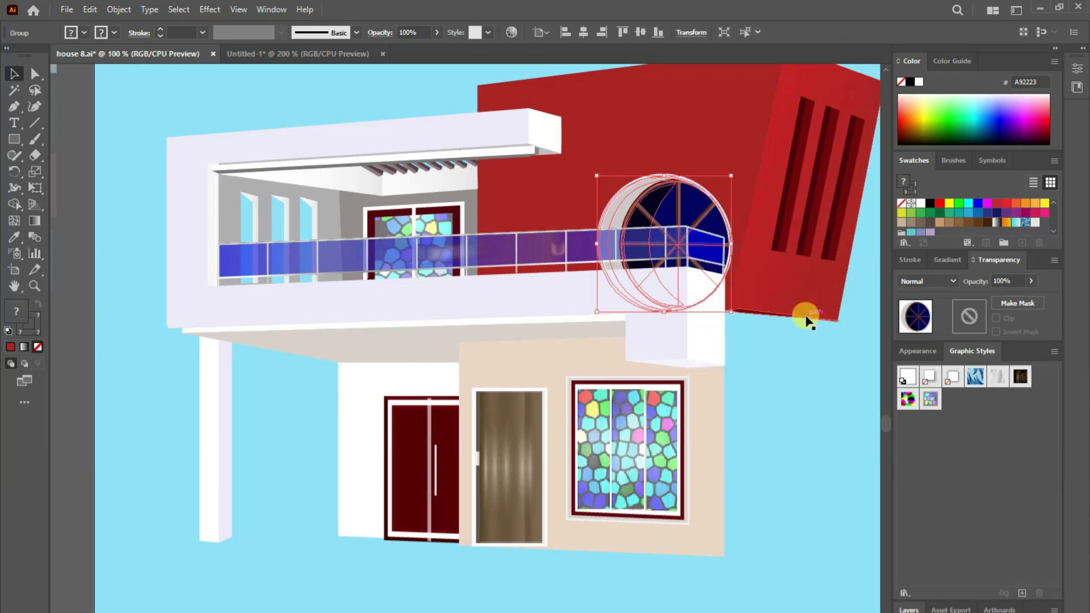
key("shift+Left")
key("shift+Left")
key("shift+Up")
key("shift+Up")
key("shift+Up")
left_click(799, 390)
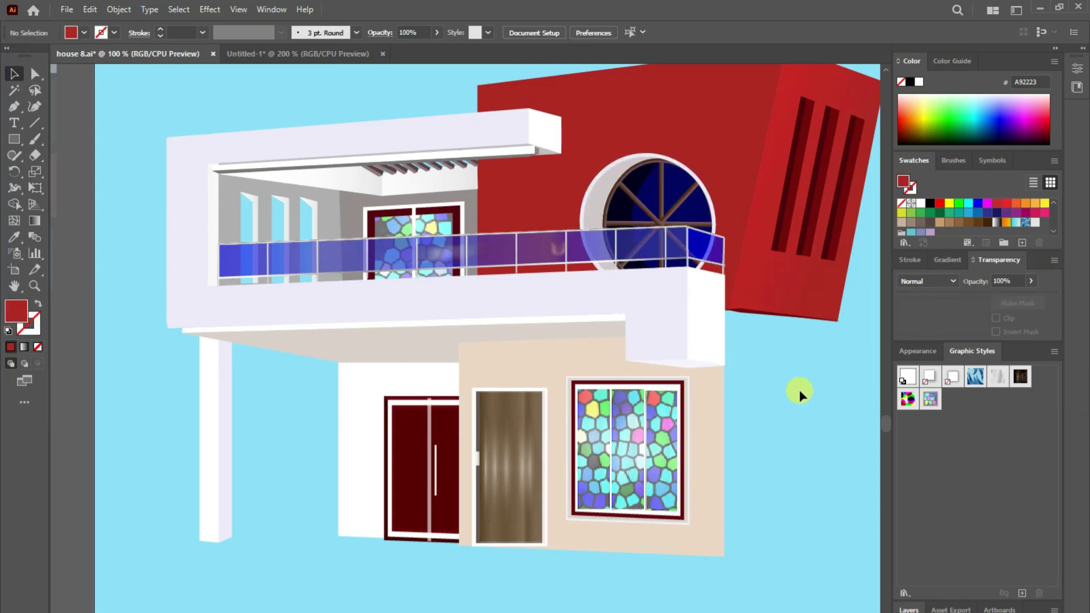
mouse_move(689, 272)
left_mouse_down()
mouse_move(681, 244)
mouse_move(624, 253)
left_mouse_up()
left_click(834, 400)
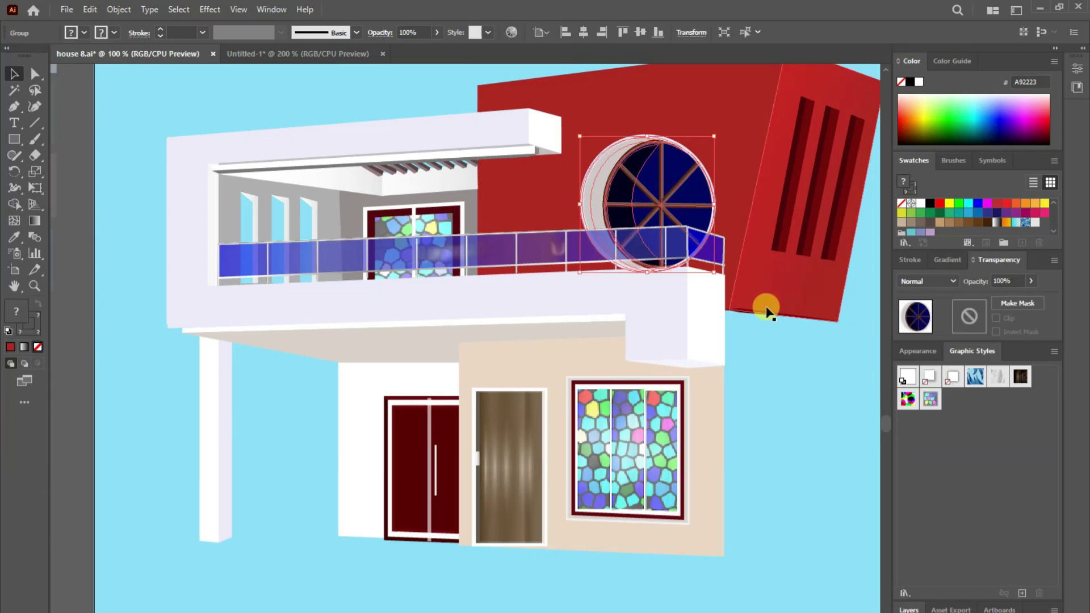
left_click(794, 381)
- Darken the round window's grey rim to 9E9D9D
key("ctrl+minus")
left_click(353, 214)
left_click(34, 74)
left_click(353, 182)
double_click(7, 316)
left_click(250, 299)
left_click(578, 253)
left_click(484, 505)
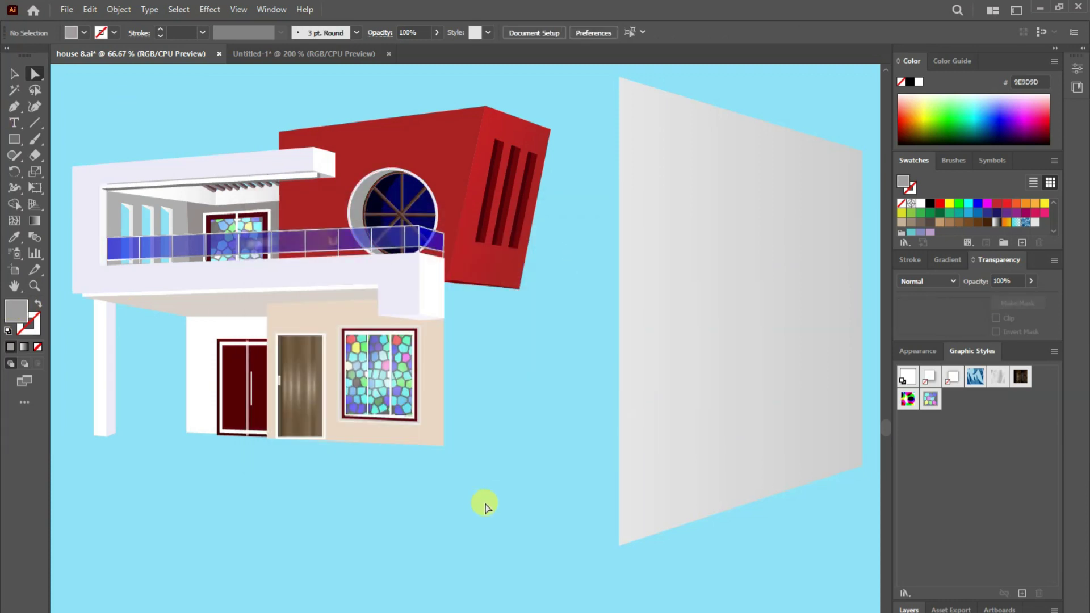
- Bring the balcony slab to the front and make the left balcony wall beige
left_click(399, 294)
right_click(363, 295)
left_click(389, 507)
left_click(527, 487)
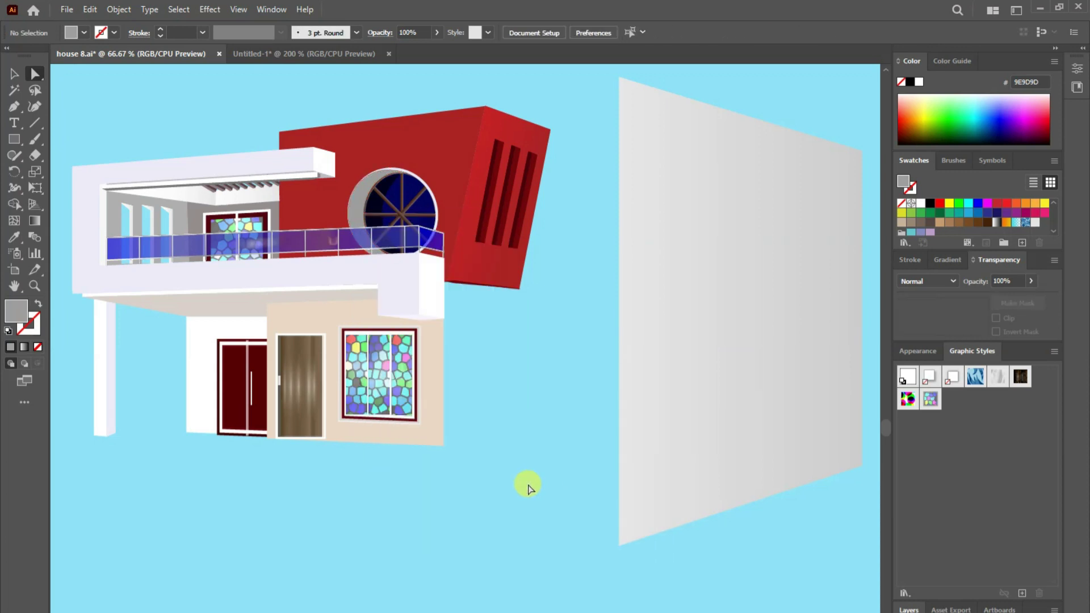
left_click(316, 170)
left_click(725, 554)
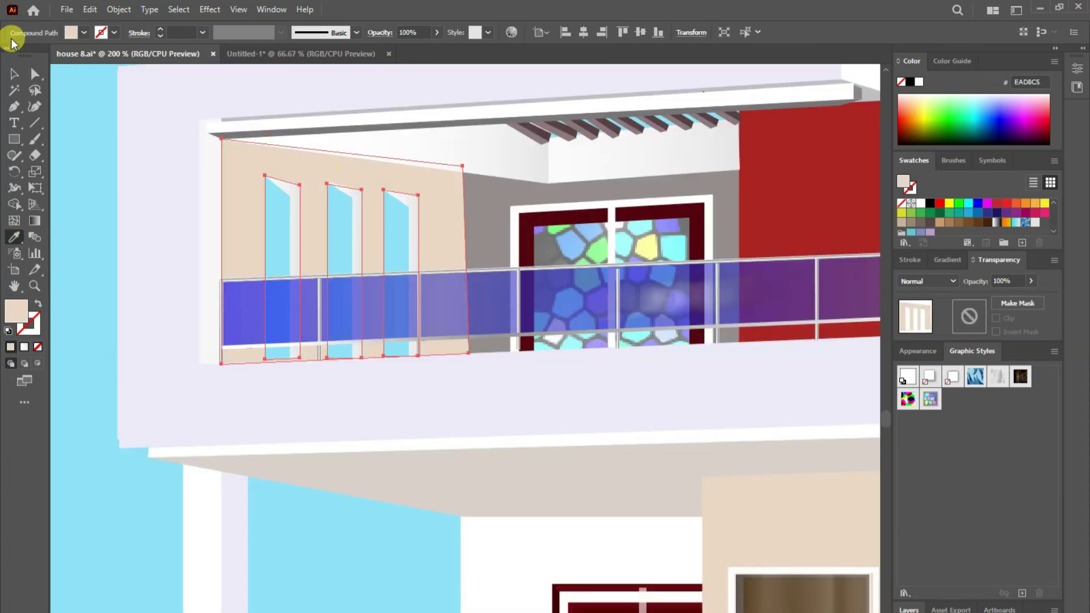
- Eyedropper the beige fill onto the grey wall behind the stained-glass door
left_click(567, 195)
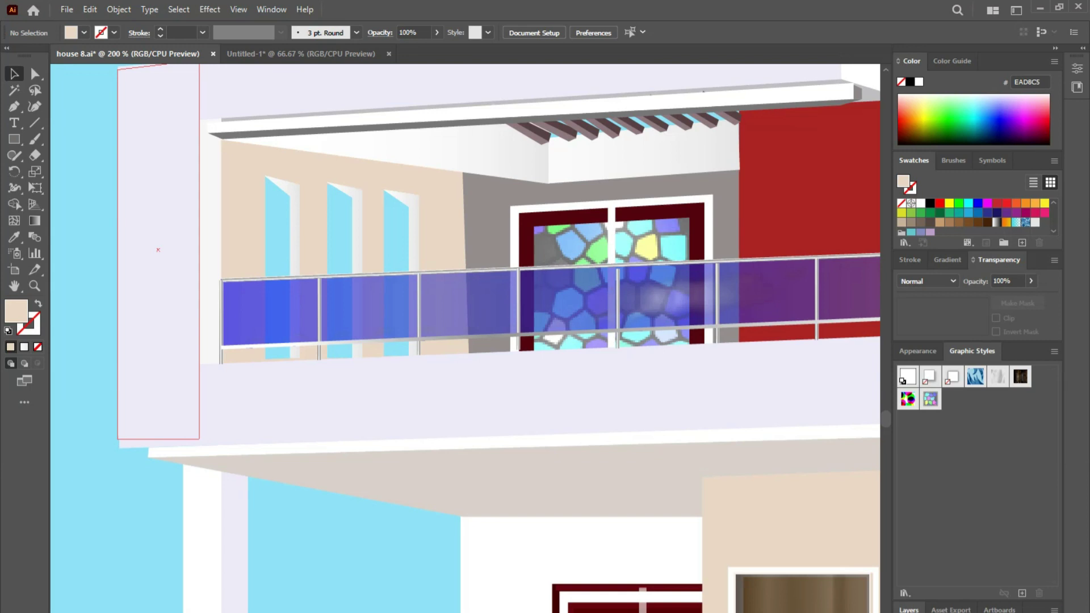
left_click(488, 227)
key("i")
left_click(274, 150)
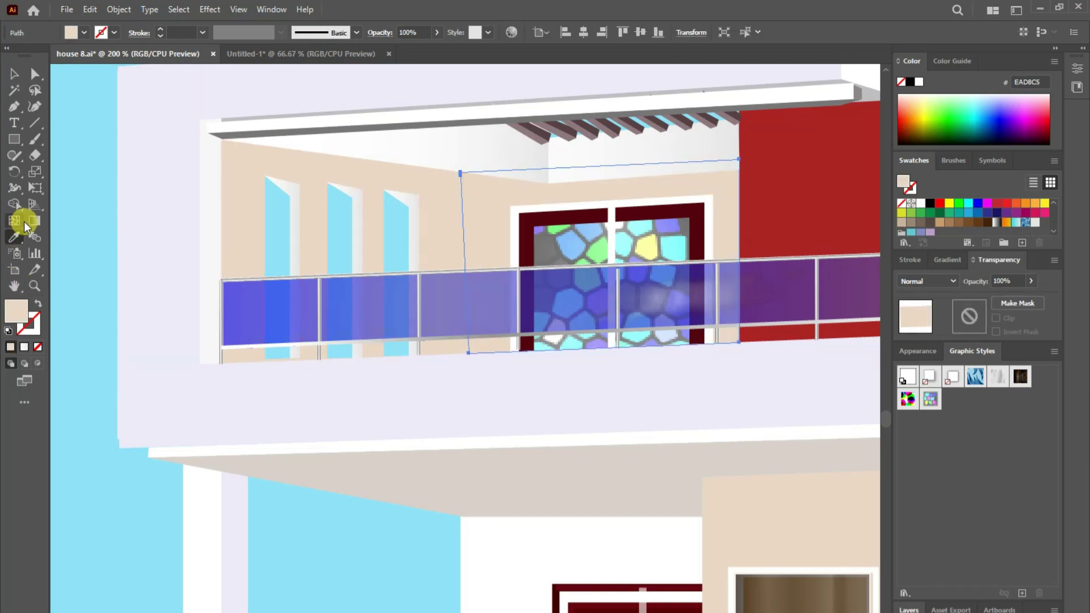
double_click(16, 311)
left_click(570, 251)
- Drag the wall's top corner anchor up to meet the ceiling
left_click(14, 74)
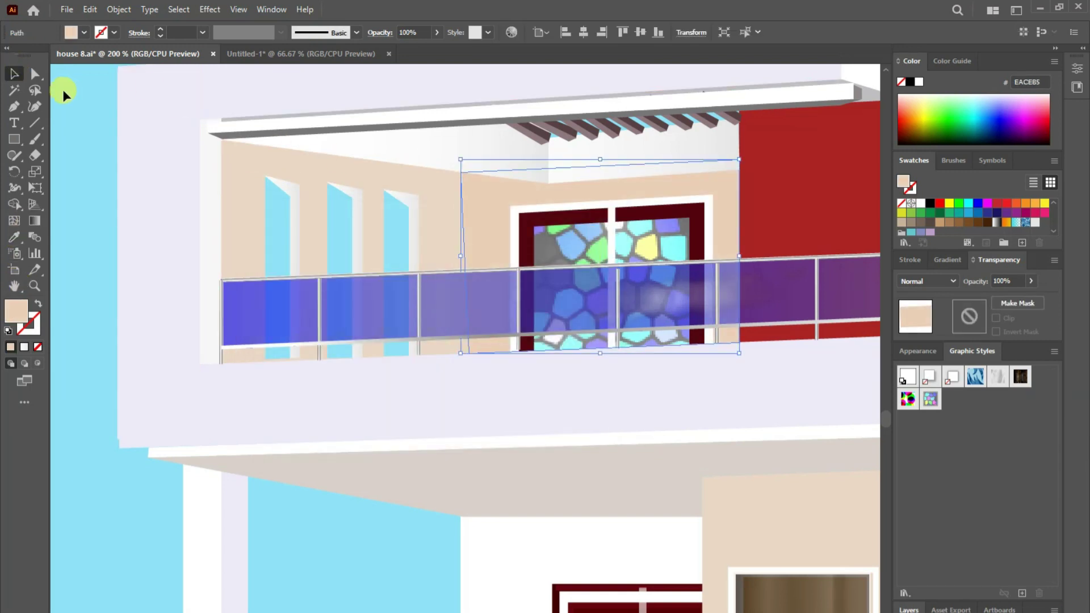
key("a")
left_click(479, 143)
left_click_drag(480, 143, 479, 131)
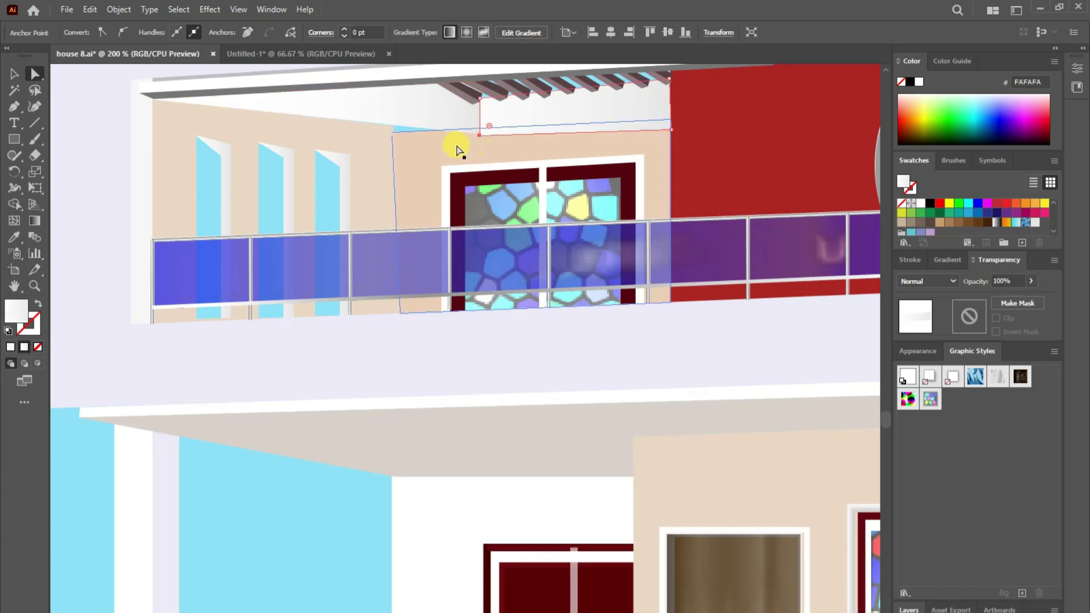
left_click(432, 154)
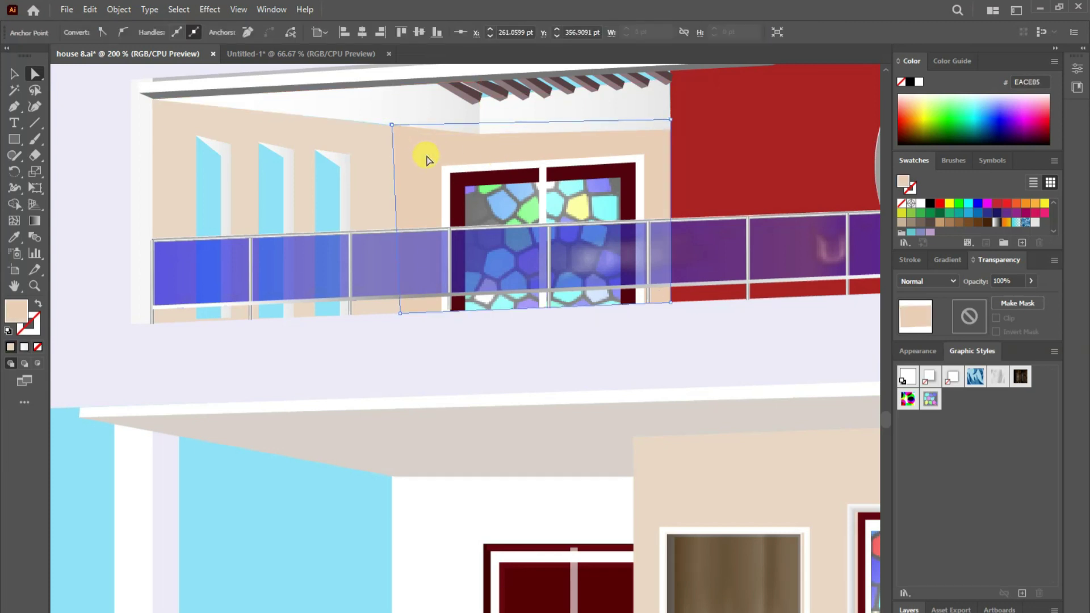
left_click(396, 124)
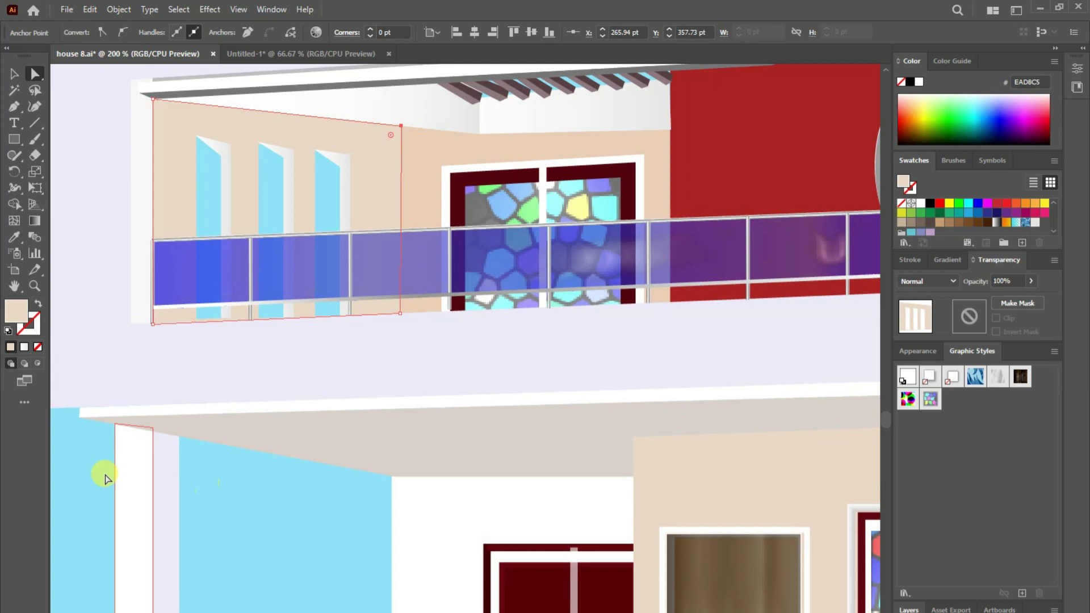
key("ctrl+shift+a")
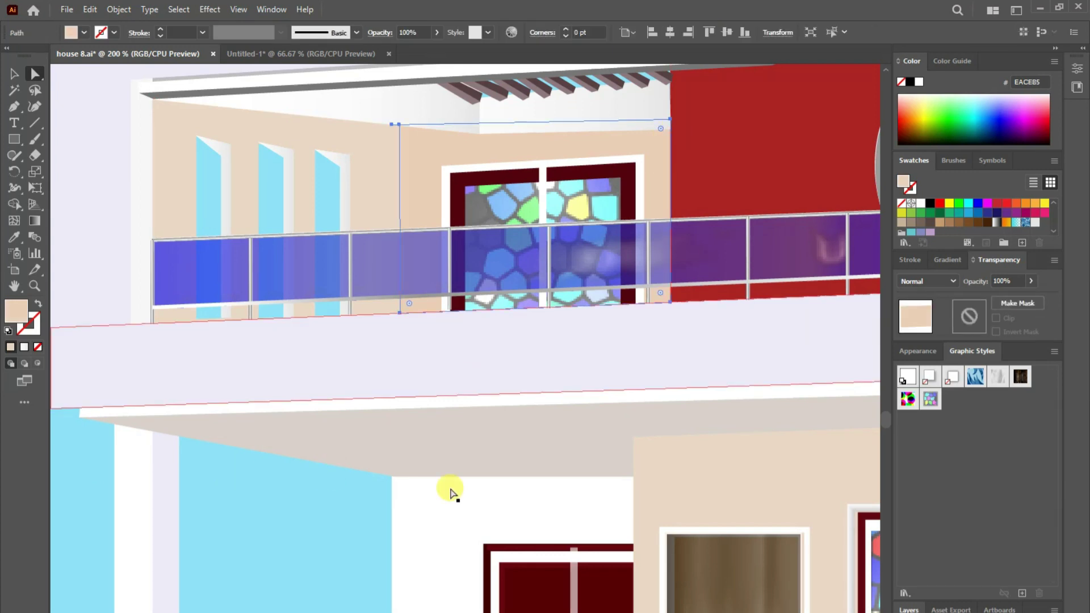
left_click(645, 110)
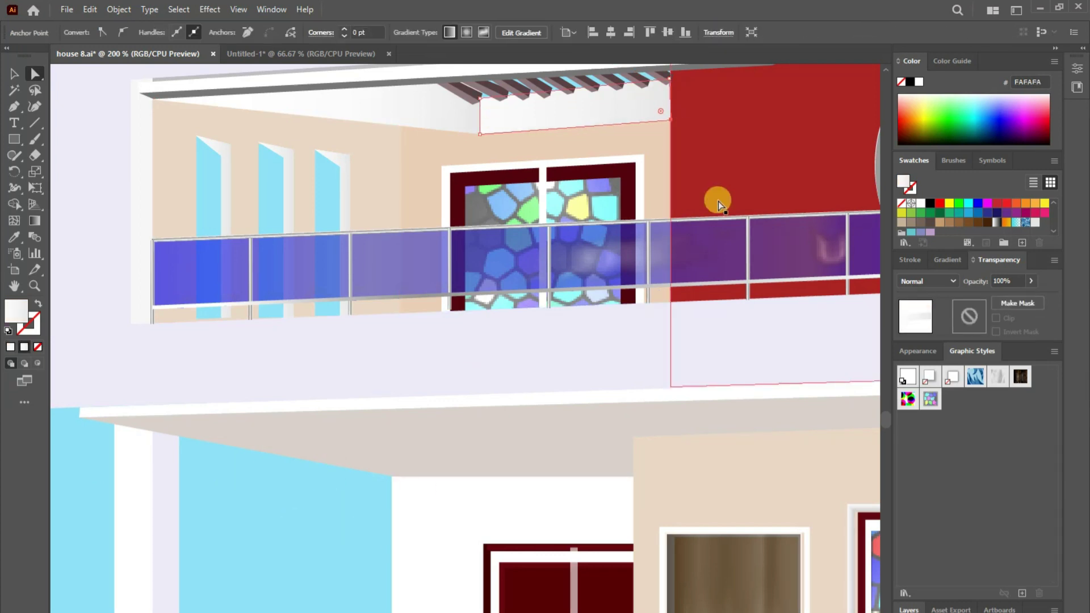
left_click(404, 222)
key("ctrl+shift+a")
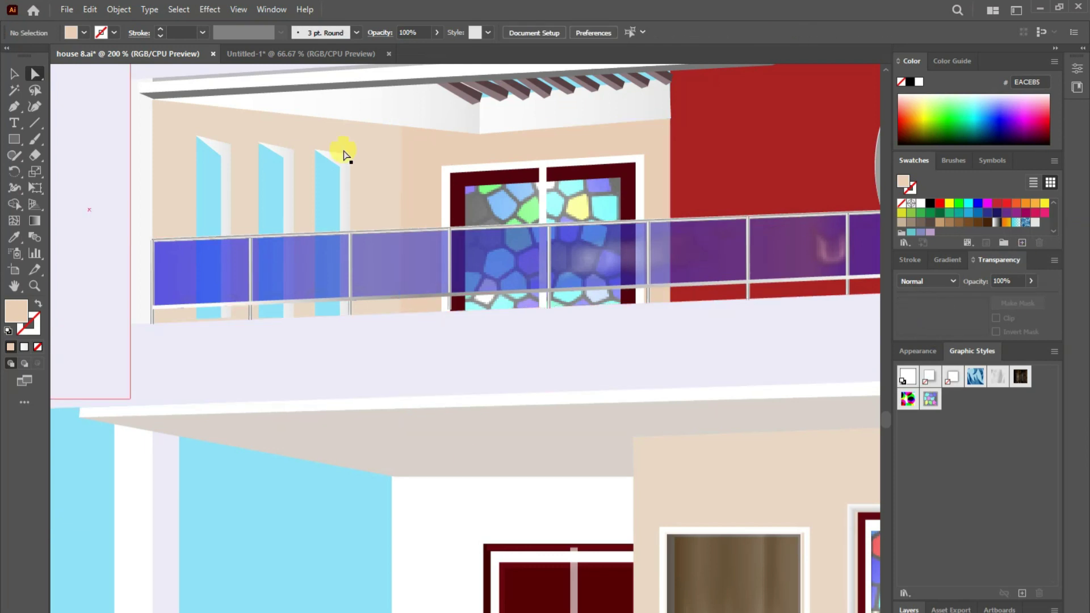
- Pen-draw a closed ceiling shape beneath the balcony roof edge
left_click(15, 111)
left_click(480, 134)
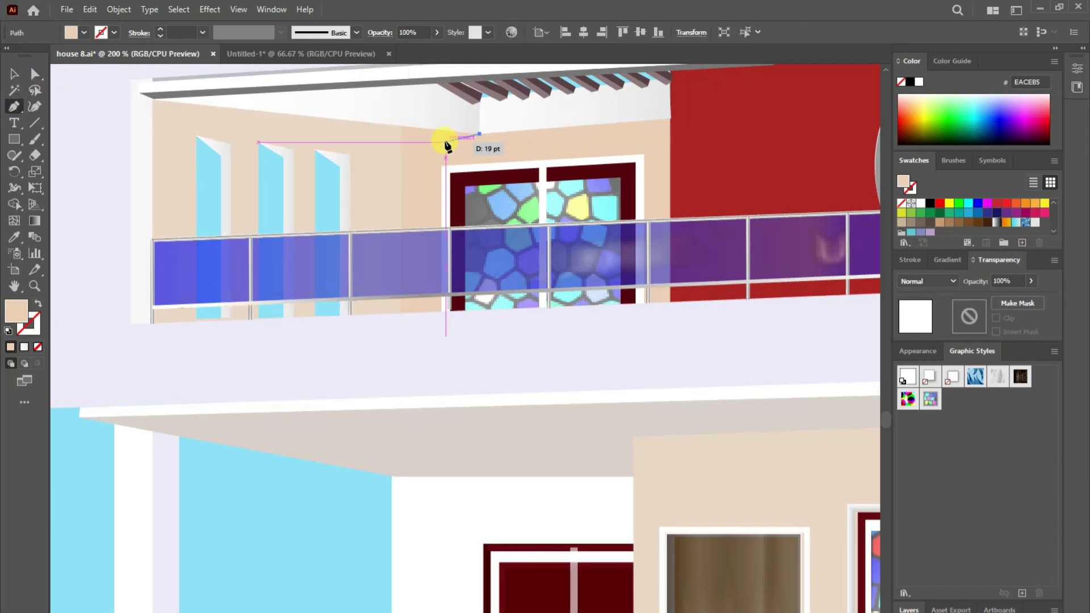
left_click(446, 142)
left_click(153, 113)
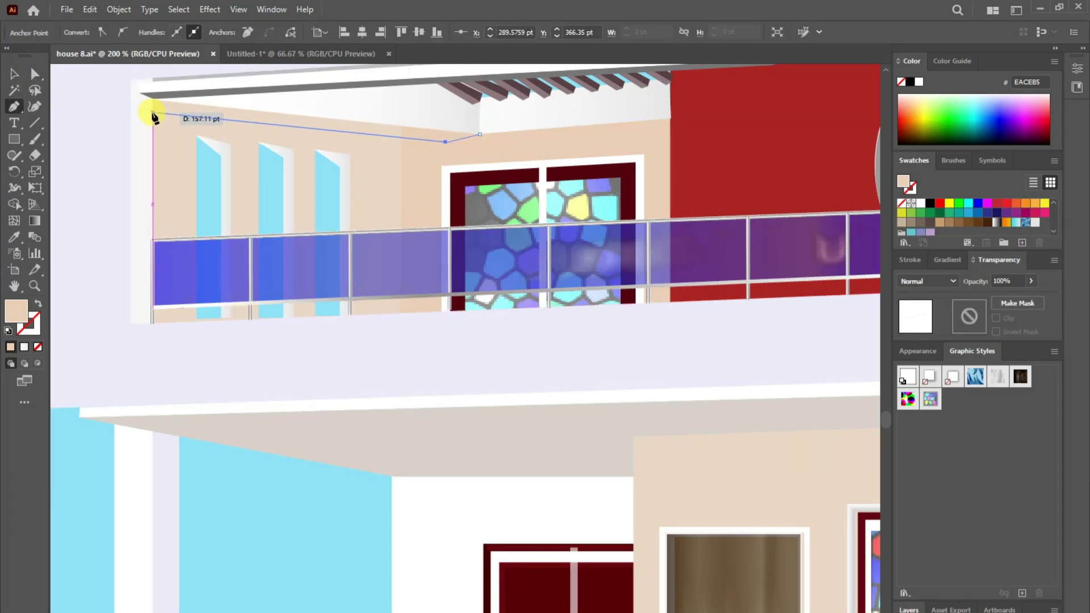
left_click(480, 134)
- Give the ceiling shape a near-white fill and bring it to the front
key("v")
left_click_drag(110, 80, 277, 139)
double_click(16, 310)
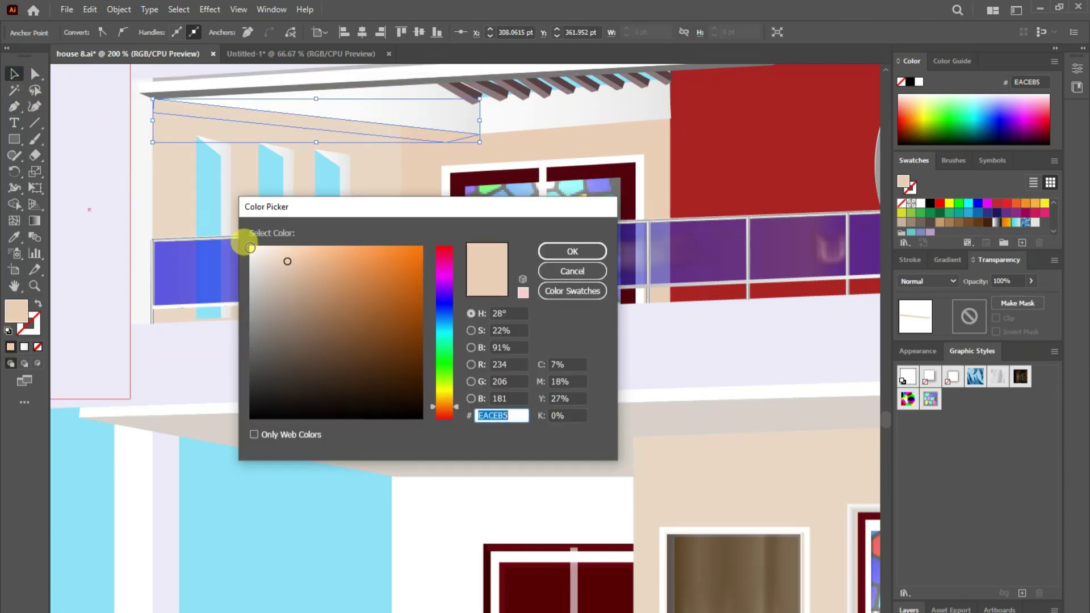
left_click(249, 248)
left_click(572, 251)
right_click(464, 134)
left_click(652, 443)
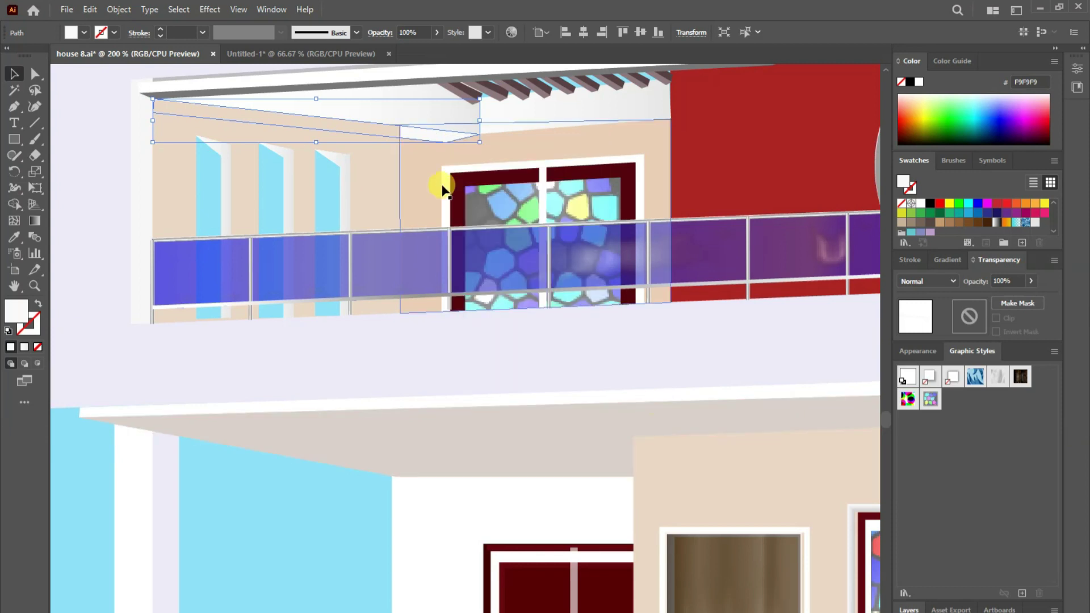
right_click(436, 138)
left_click(624, 405)
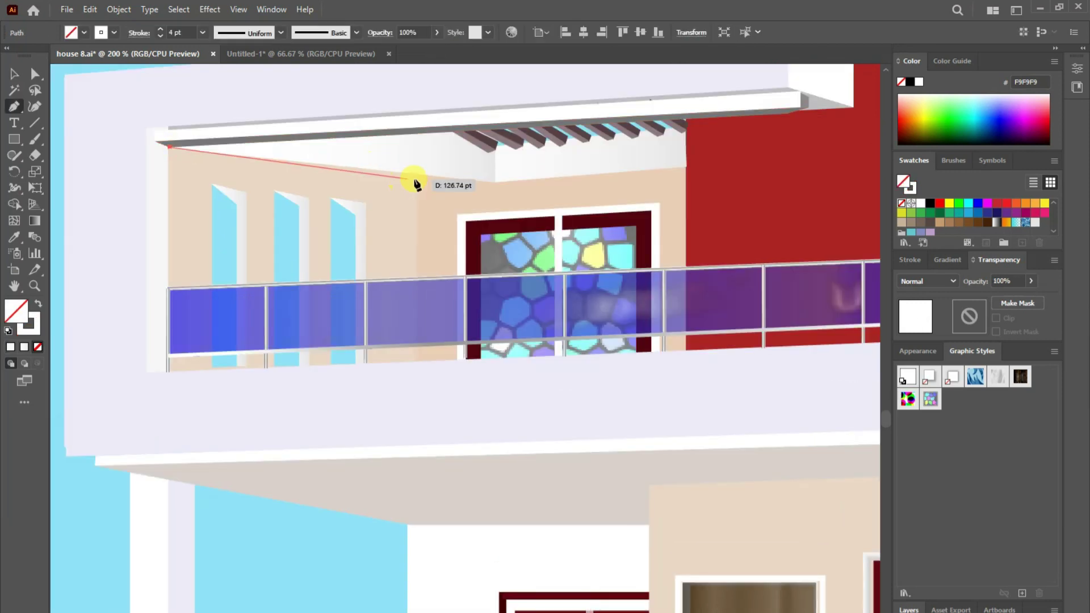
- Draw a triangle under the roof and eyedropper the lavender fill onto it
left_click(473, 189)
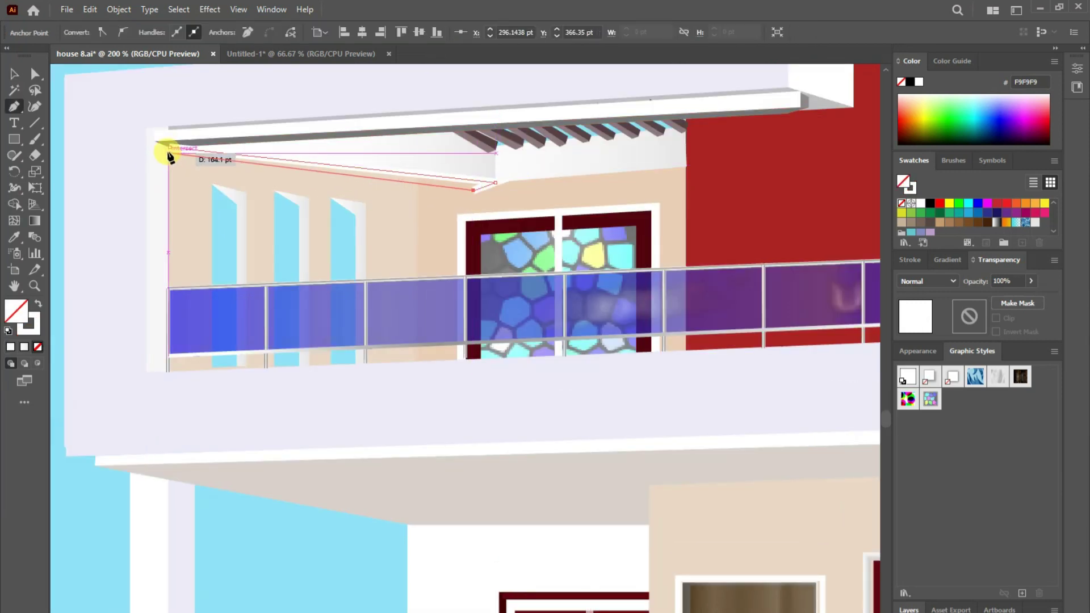
left_click(169, 154)
left_click(12, 74)
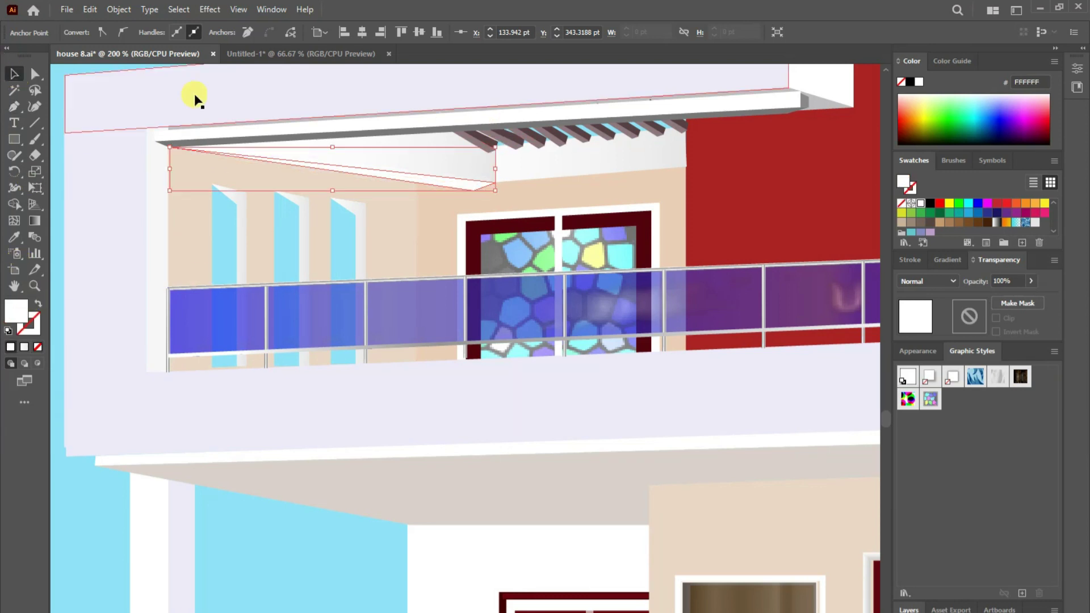
key("i")
left_click(137, 198)
left_click(12, 76)
- Draw a line along the roof's lower edge and fill it light grey D8D8D8
key("p")
left_click(684, 168)
left_click(475, 191)
left_click(35, 74)
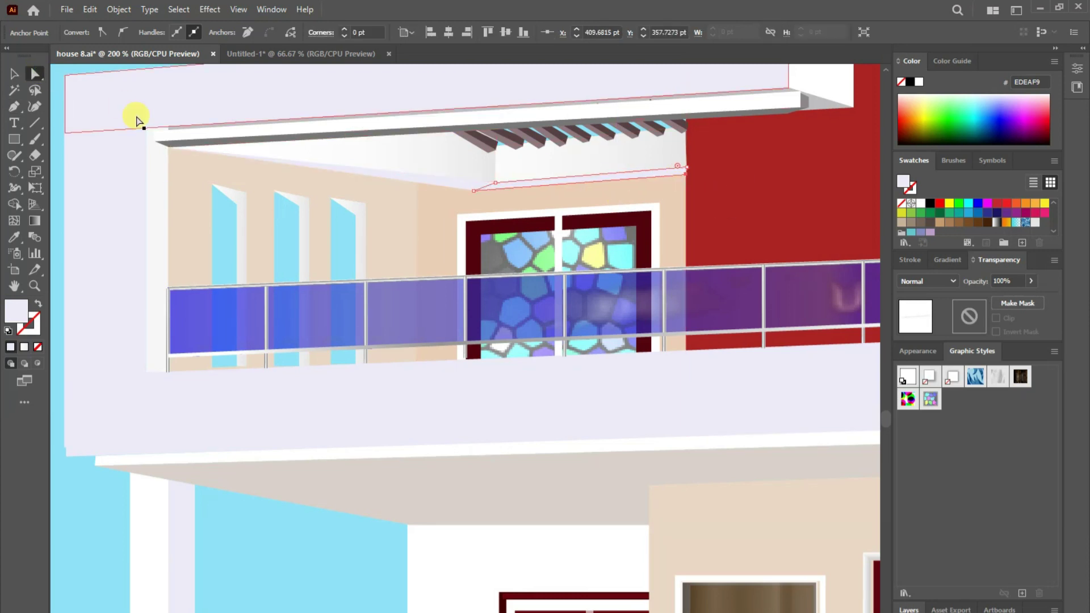
left_click(14, 236)
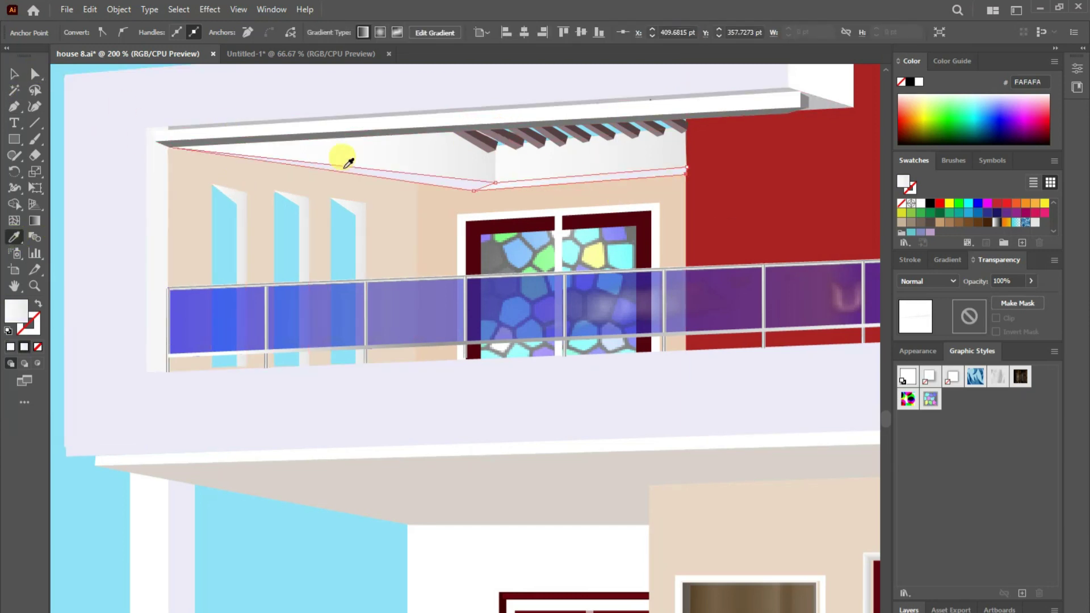
double_click(15, 311)
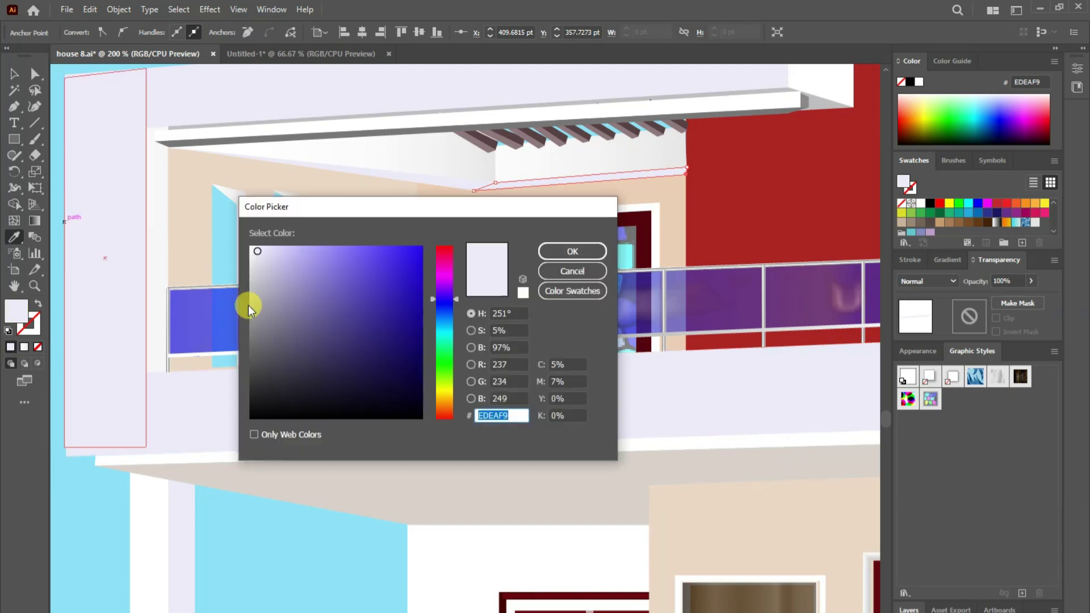
left_click(253, 295)
left_click(572, 251)
double_click(16, 311)
left_click(251, 272)
left_click(591, 251)
- Set the triangle under the roof to pale grey CECED6
key("v")
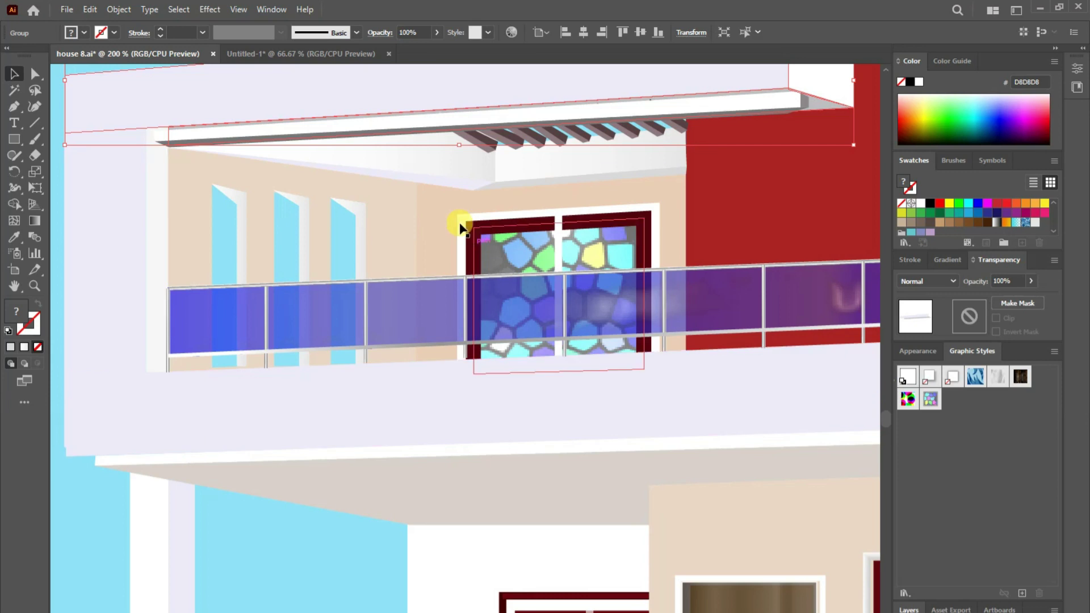
left_click(461, 187)
double_click(16, 311)
left_click(256, 271)
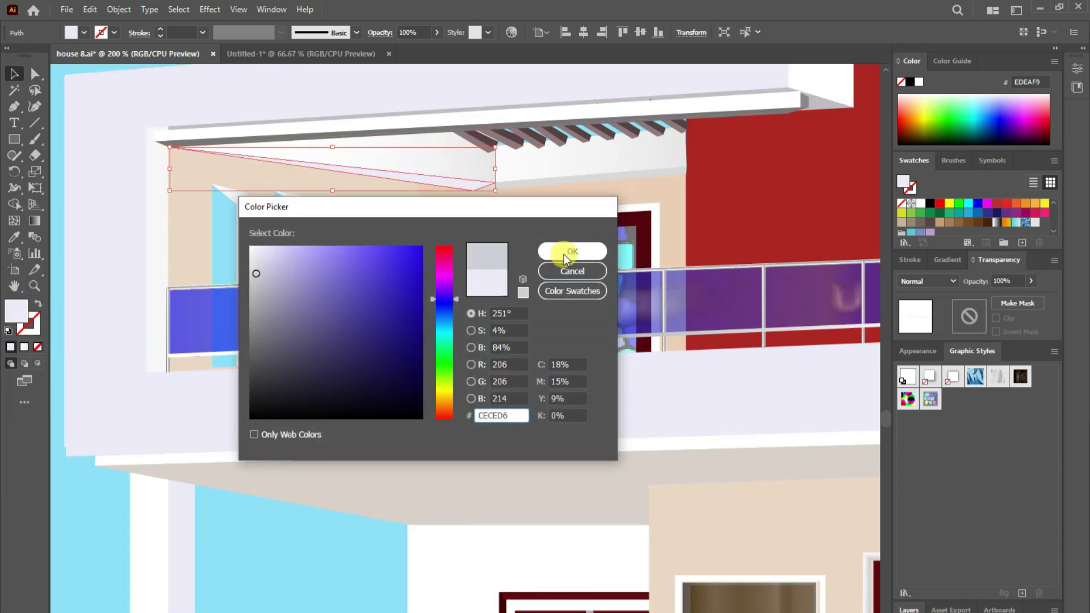
left_click(564, 248)
key("ctrl+shift+a")
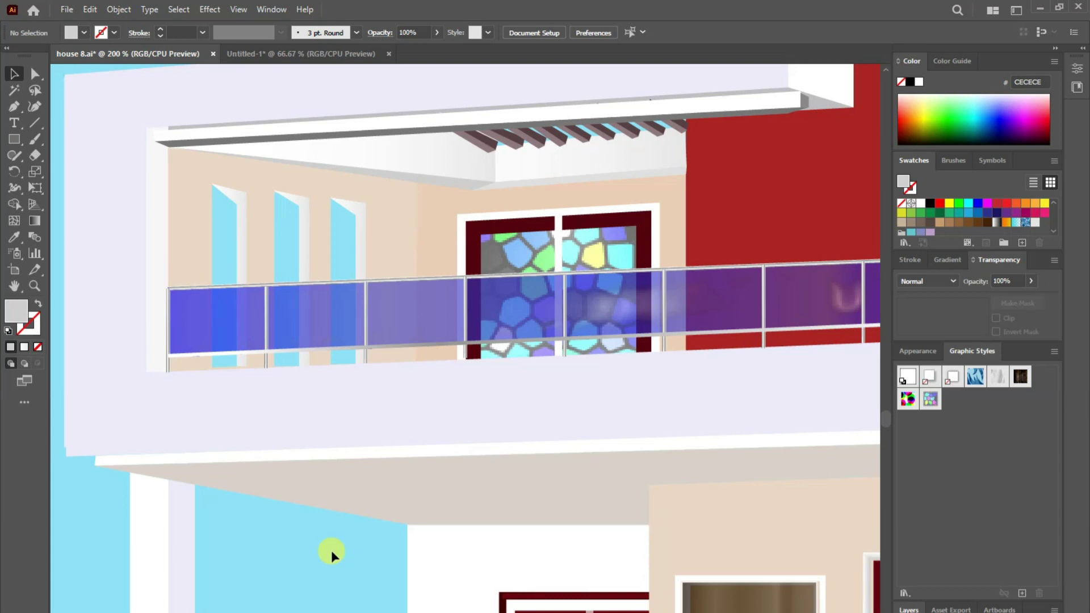
- Colour the upper balcony's narrow left edge grey C1C1C1 by sampling it with the Eyedropper
key("a")
left_click(102, 170)
key("i")
left_click(602, 160)
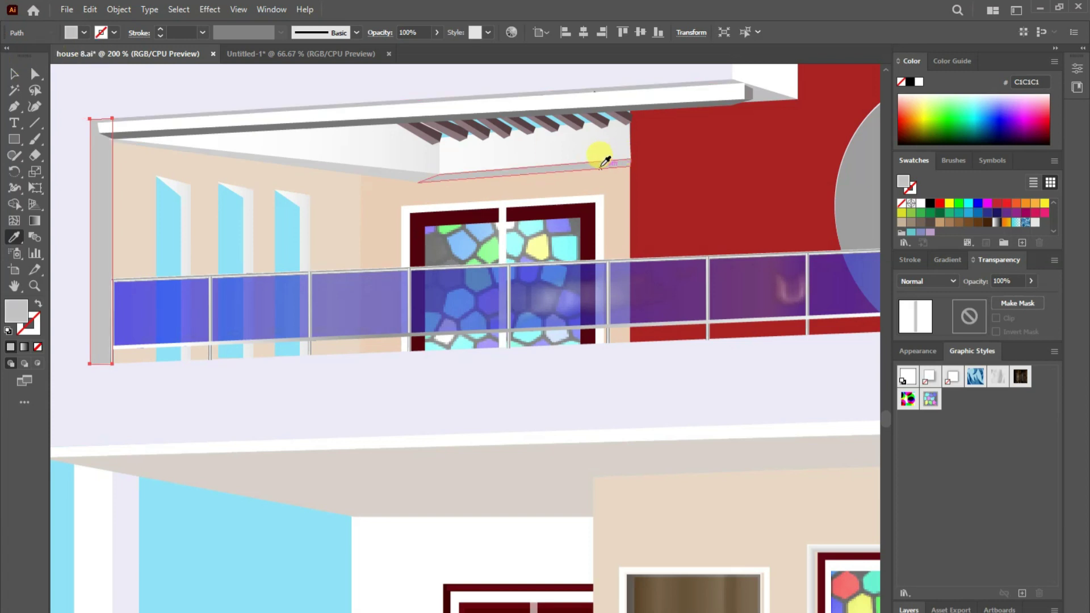
left_click(21, 80)
- Zoom out and draw a vertical line from the top roof edge up into the sky
left_click(85, 530)
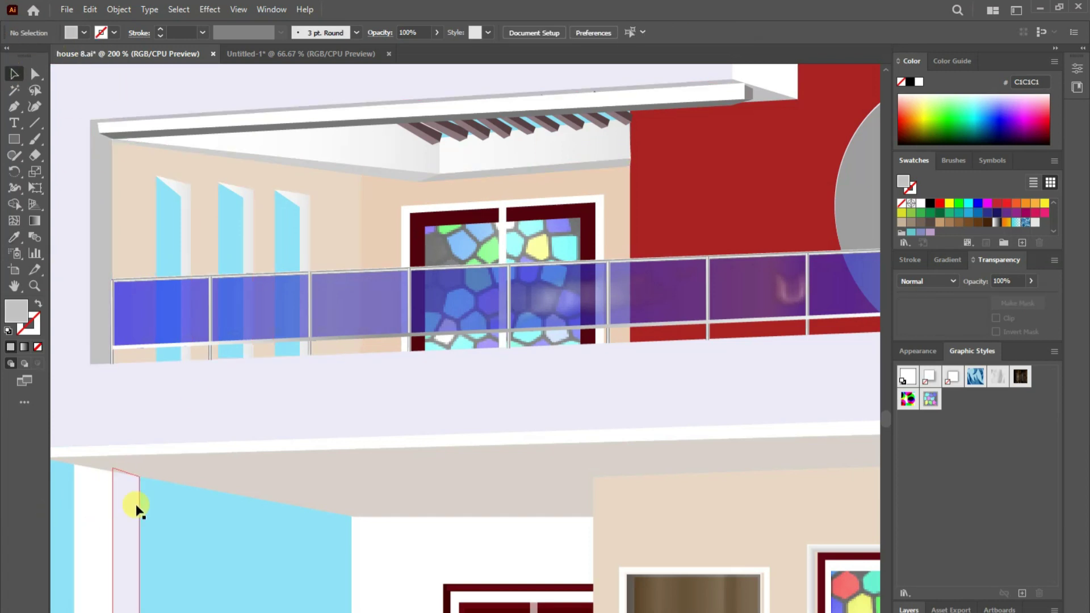
key("z")
left_click(565, 319, "alt")
key("ctrl+equal")
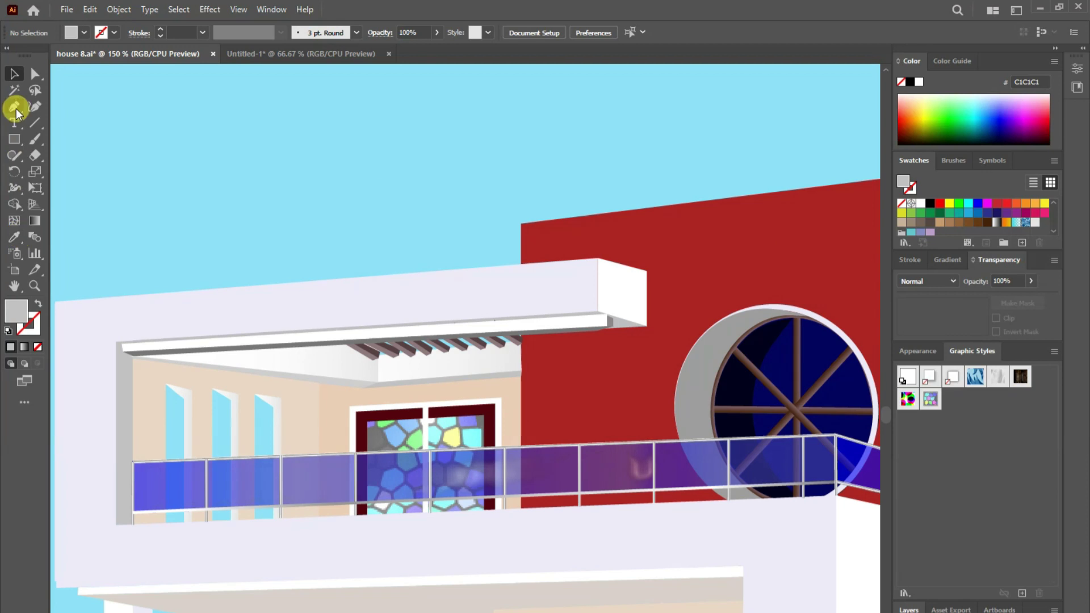
left_click(326, 279)
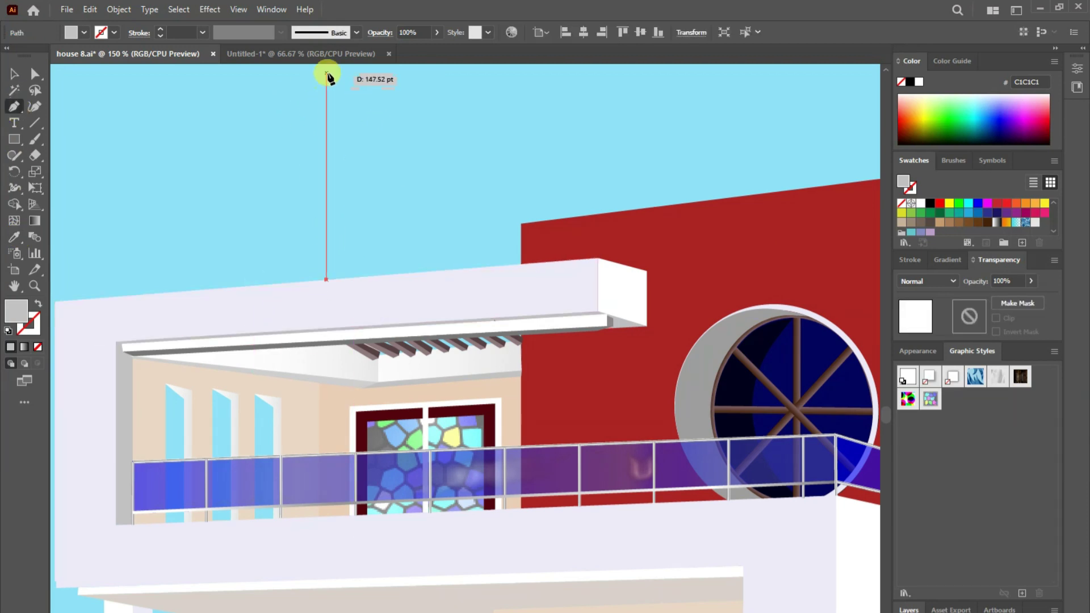
left_click(326, 75)
left_click(34, 285)
left_click(481, 375, "alt")
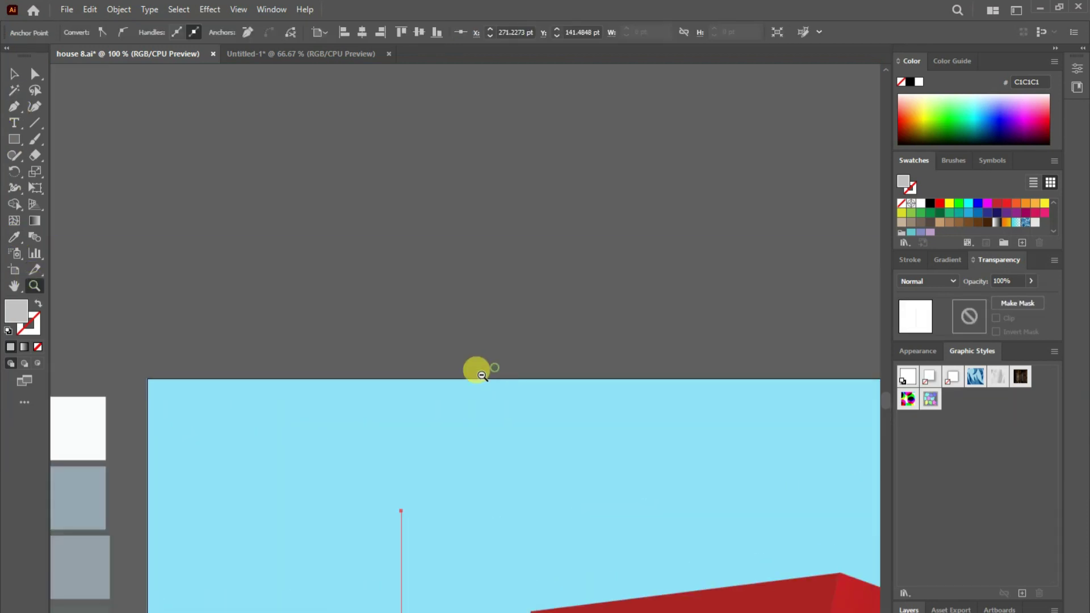
- Extend the line into a thin frame running across above the red tower and back left
left_click(15, 106)
left_click(242, 145)
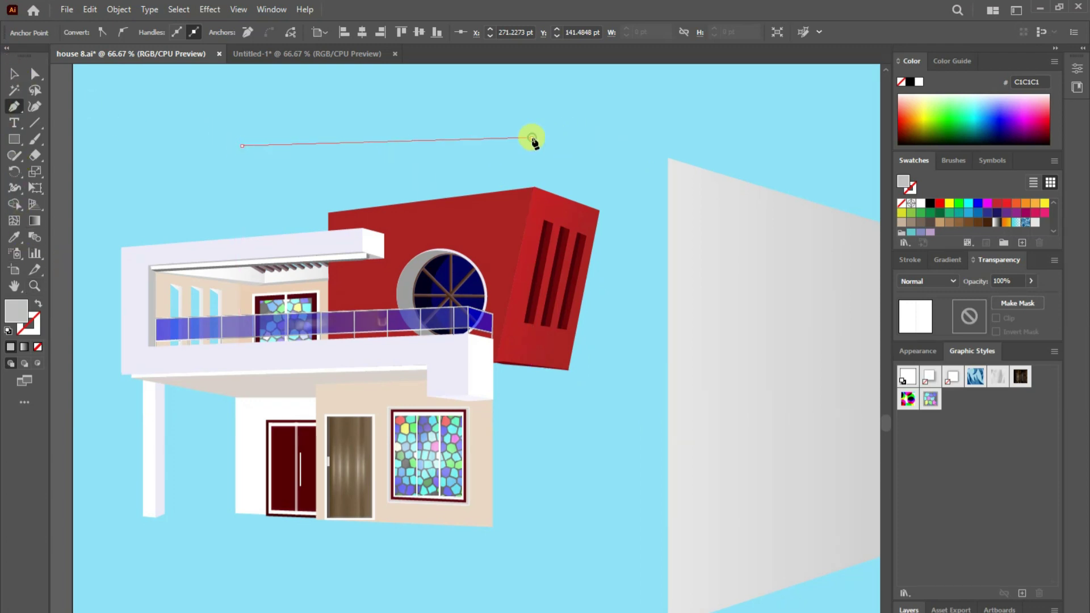
left_click(612, 143)
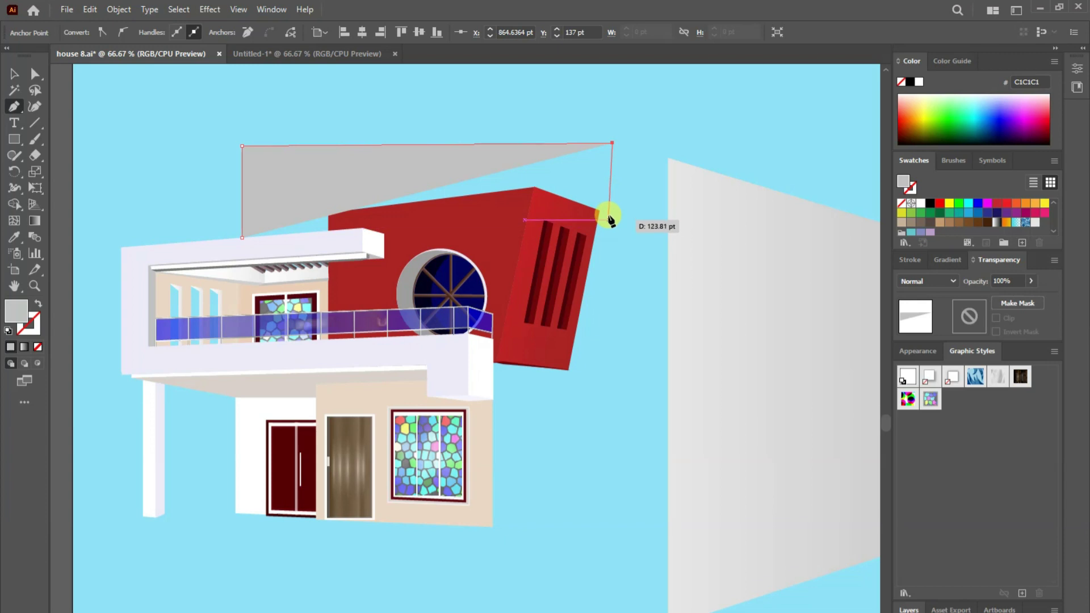
left_click(611, 237)
left_click(14, 74)
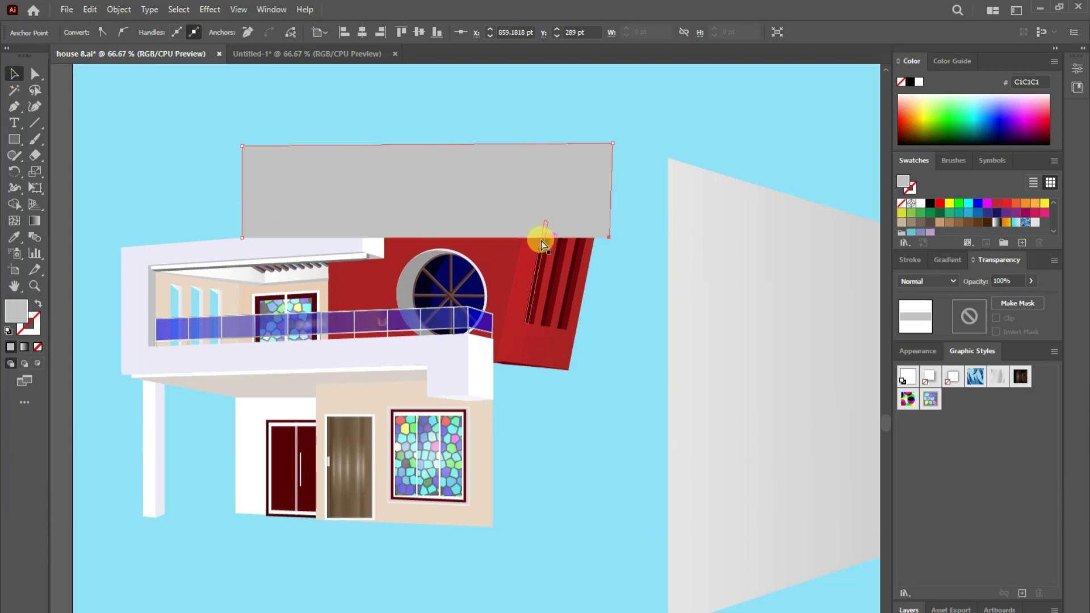
key("ctrl+z")
key("p")
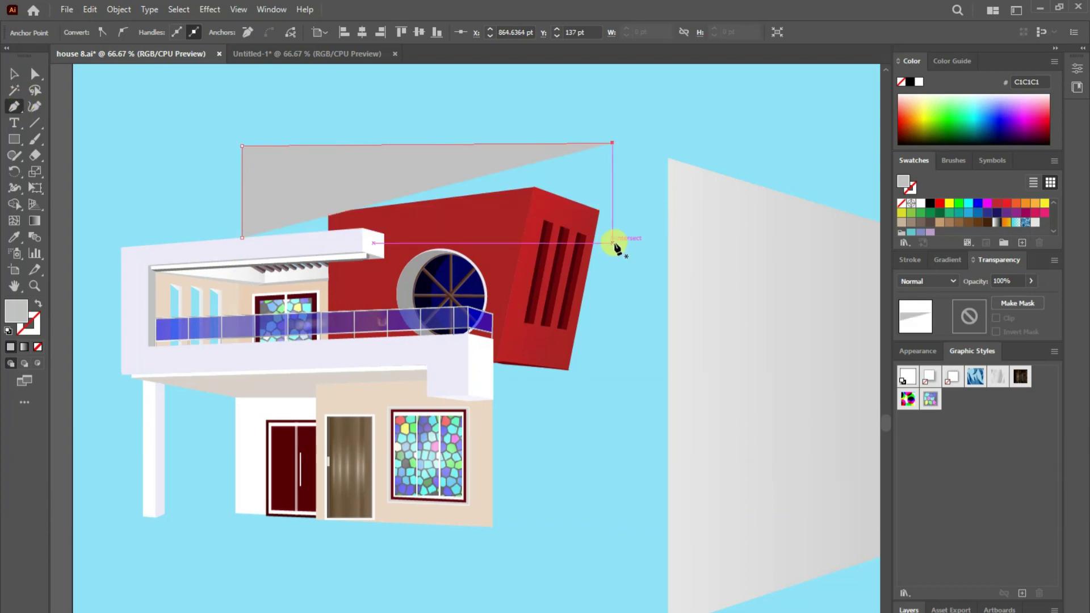
left_click(783, 282)
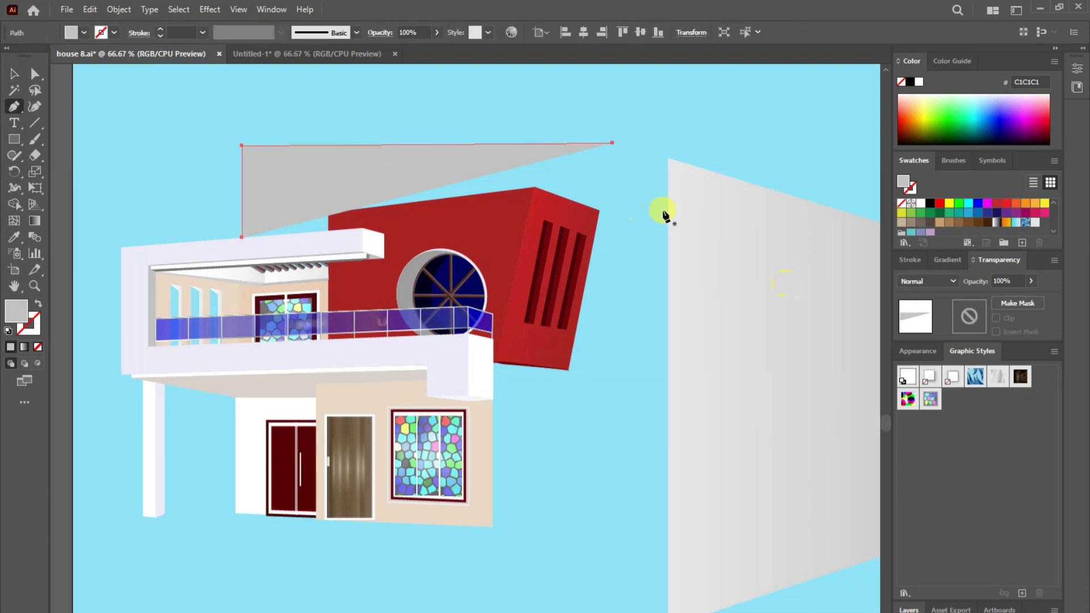
left_click(612, 237)
left_click(604, 153)
left_click(253, 152)
left_click(253, 239)
- Give the frame the lavender fill and stretch its right end out to the side wall
key("a")
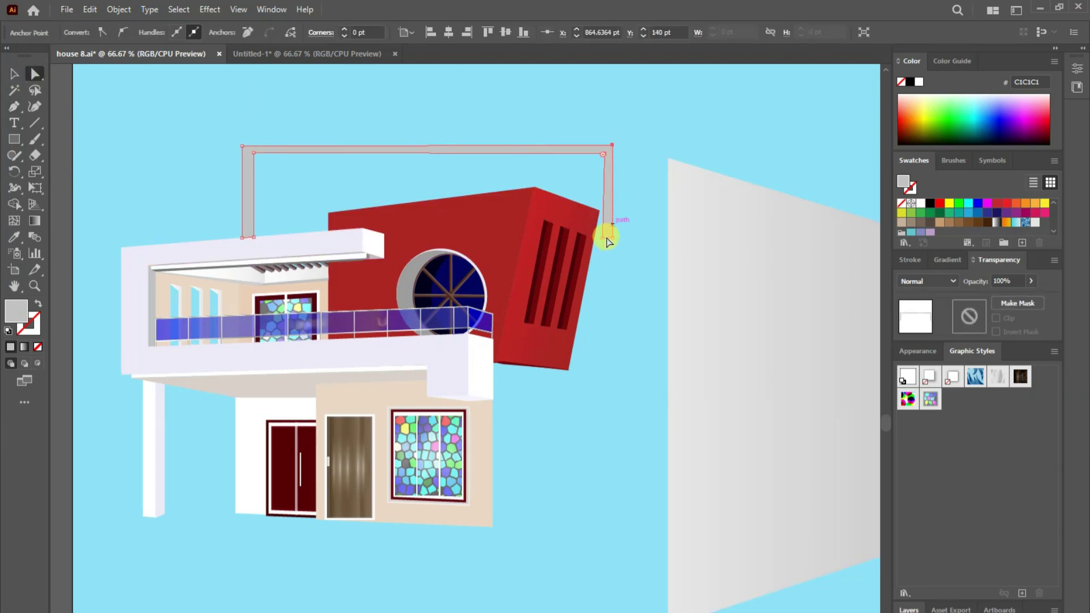
left_click_drag(255, 235, 251, 234)
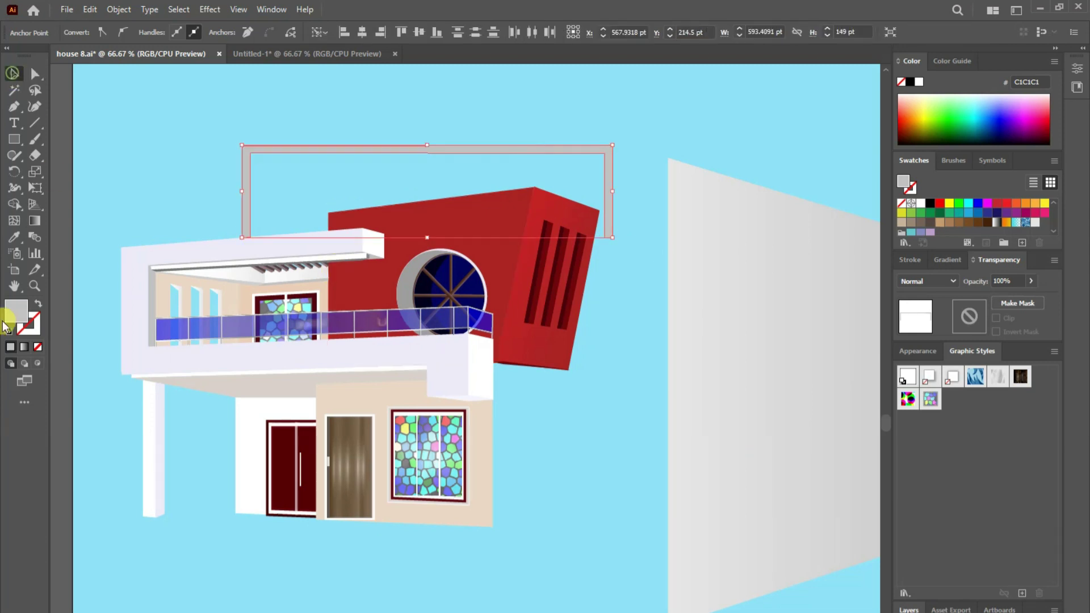
left_click(15, 237)
left_click(171, 250)
key("a")
left_click_drag(590, 222, 676, 256)
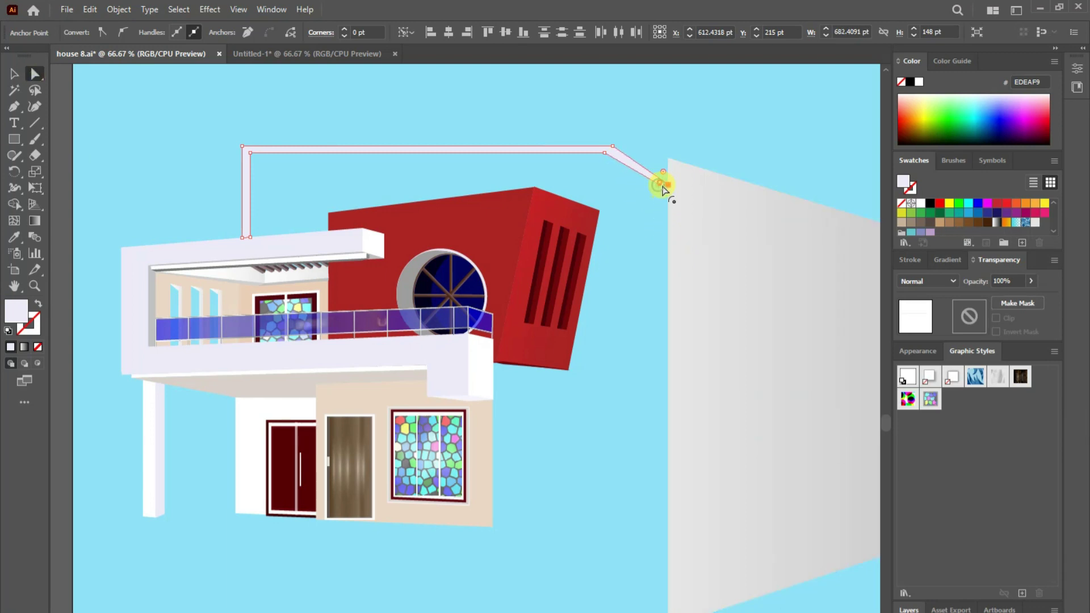
left_click_drag(661, 186, 710, 163)
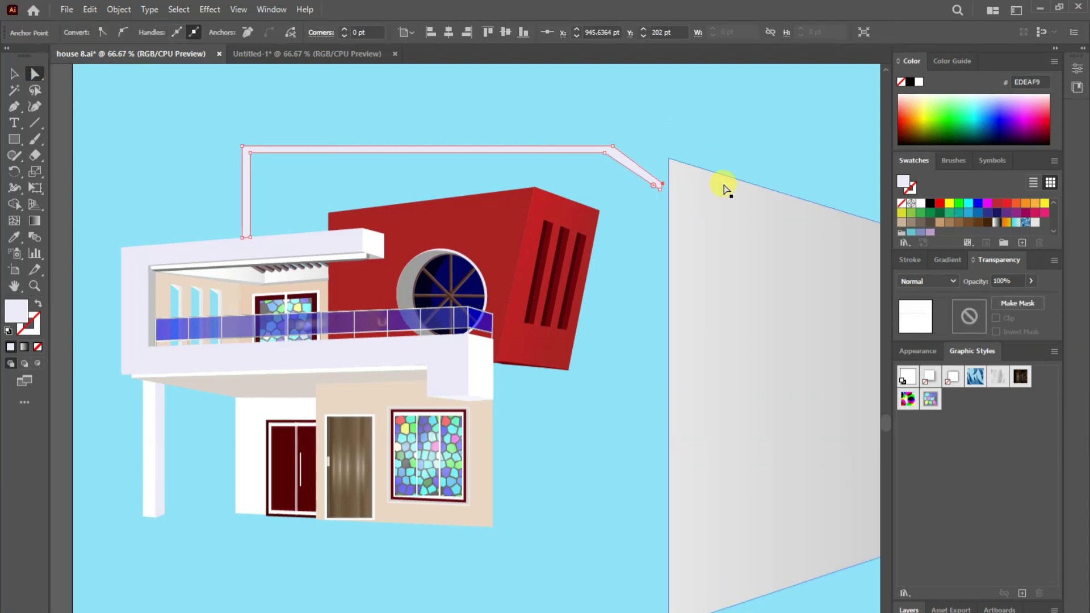
left_click(607, 152)
left_click(658, 181)
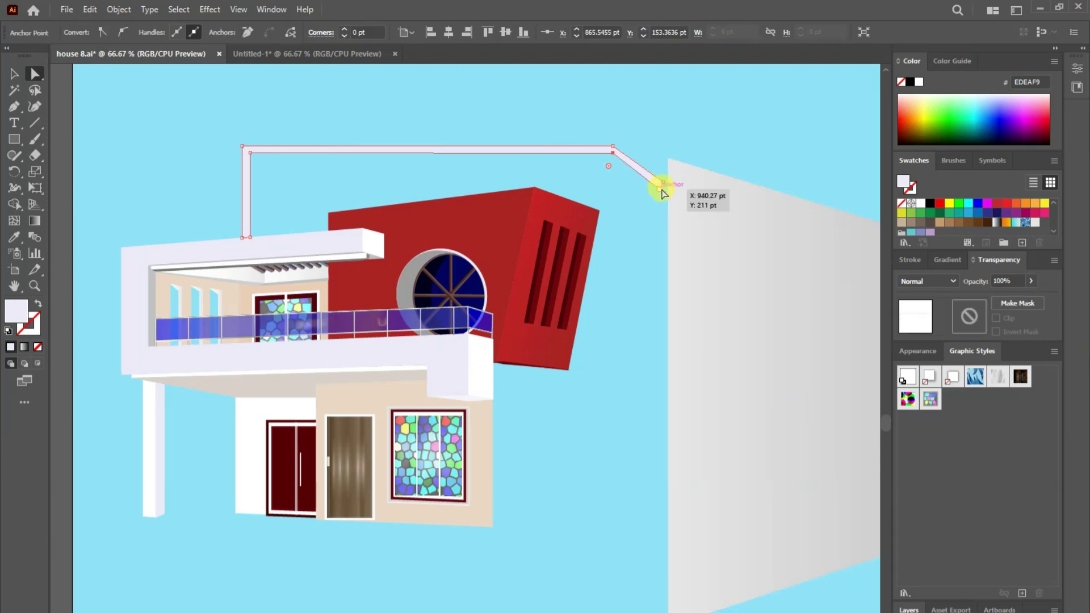
- Draw a four-sided shading shape on the roof beside the left upright
key("p")
left_click(250, 170)
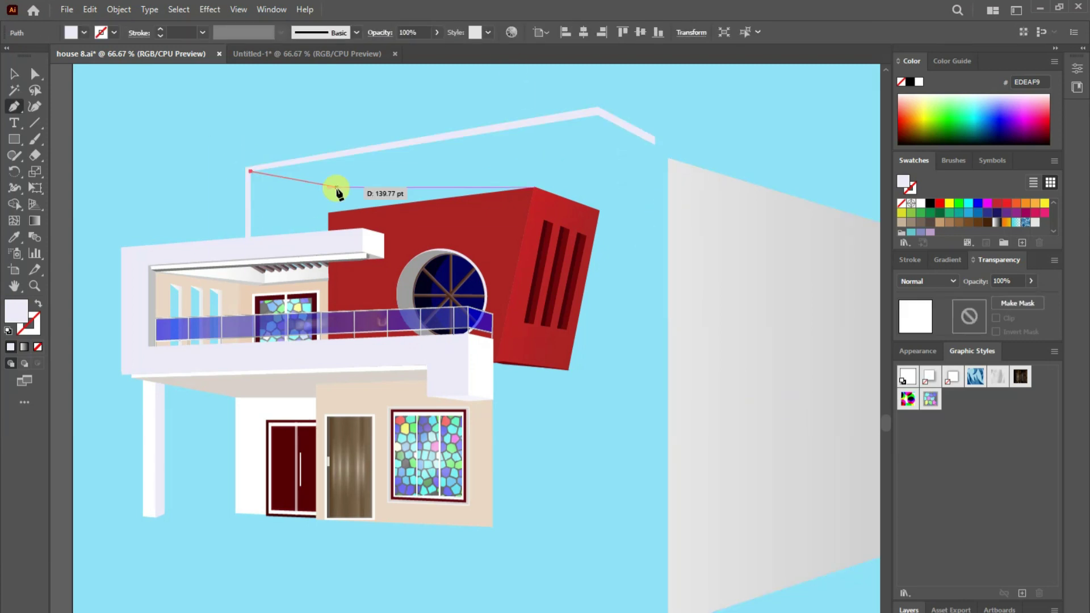
left_click(354, 199)
left_click(328, 212)
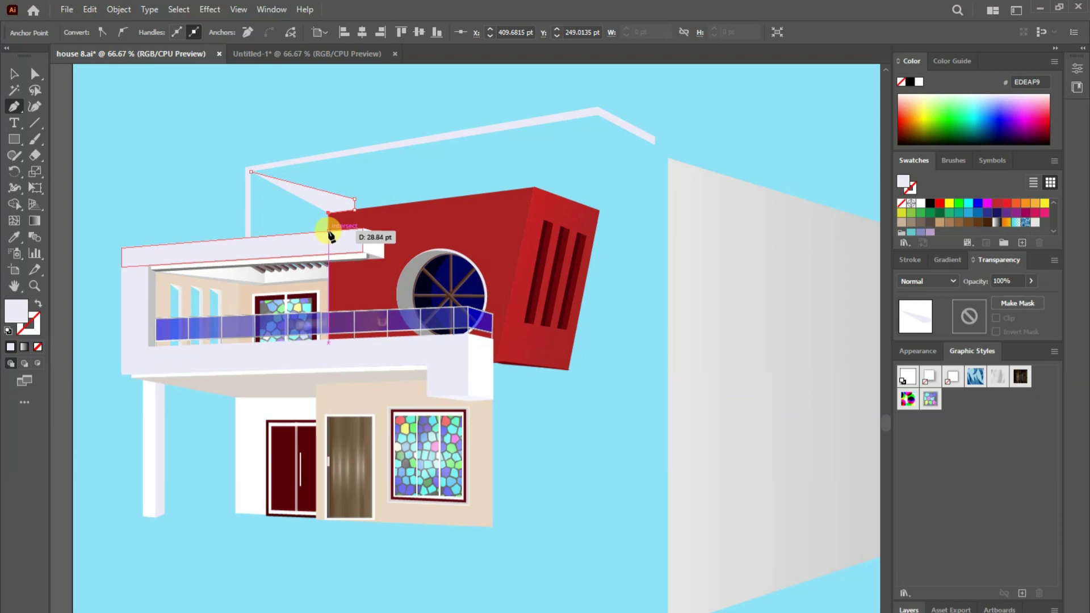
key("ctrl+z")
key("ctrl+z")
key("ctrl+z")
key("ctrl+z")
left_click(354, 199)
left_click(445, 187)
left_click(431, 142)
left_click(250, 170)
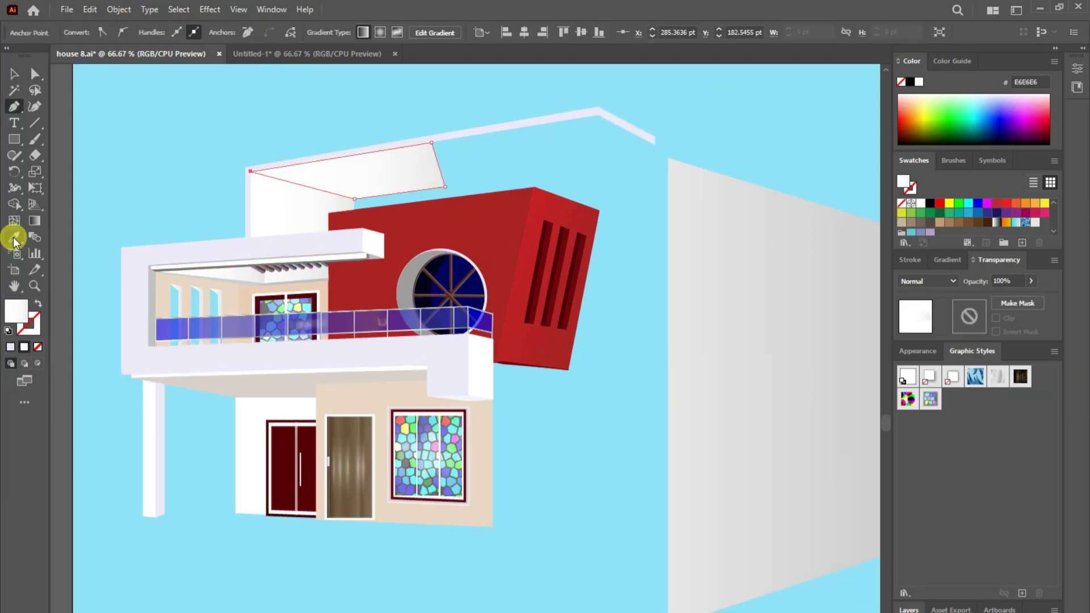
- Apply a gradient to the roof shading shape, angle it leftward, and pull its lower-right corner in
key("ctrl+F9")
key("v")
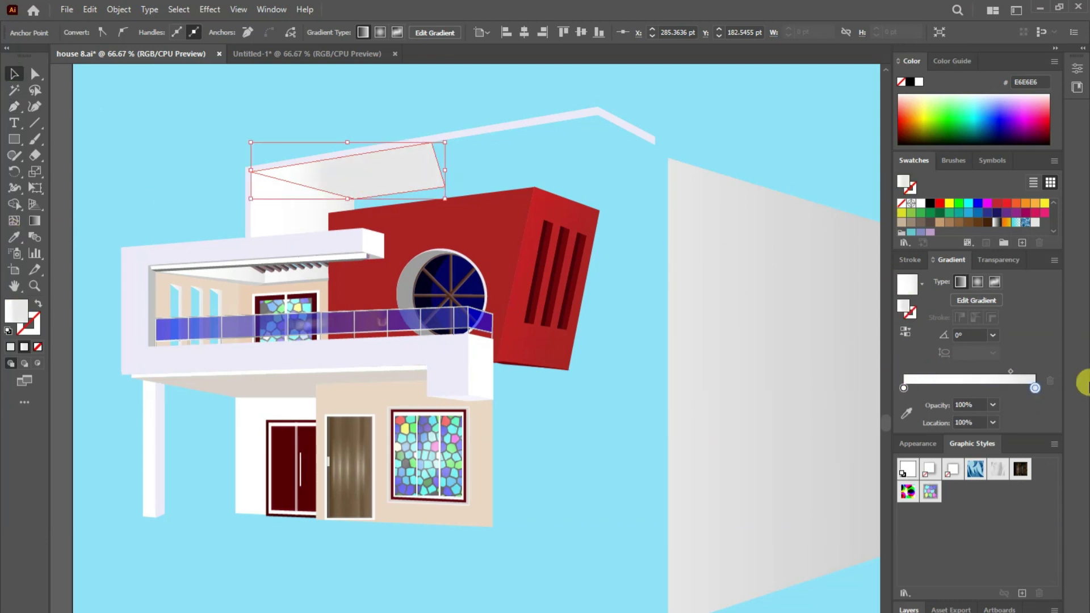
scroll(988, 227, "down", 2)
left_click(1035, 388)
key("g")
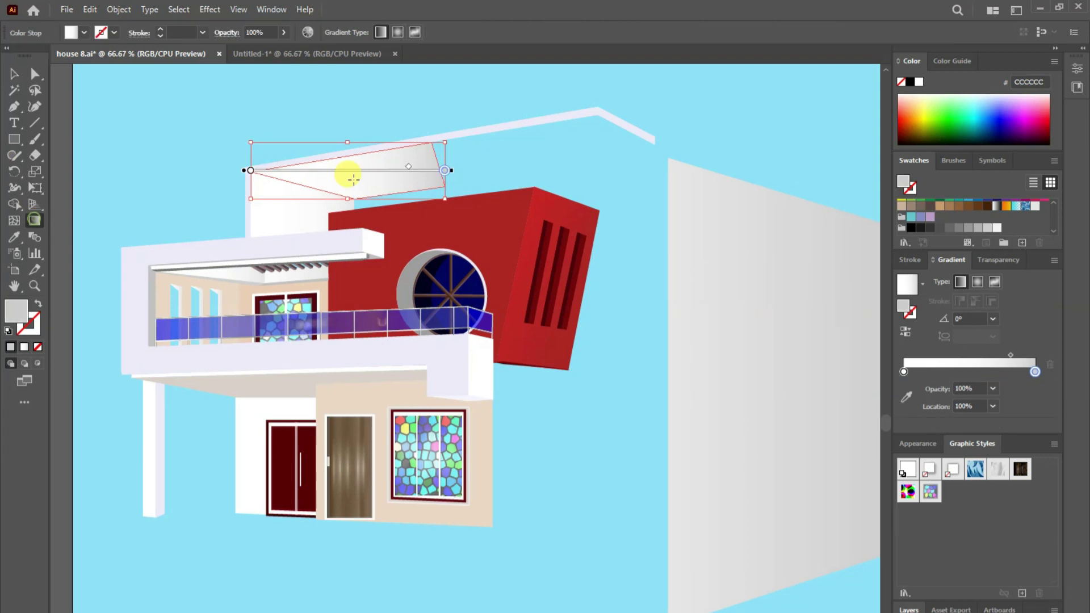
left_click_drag(451, 161, 293, 188)
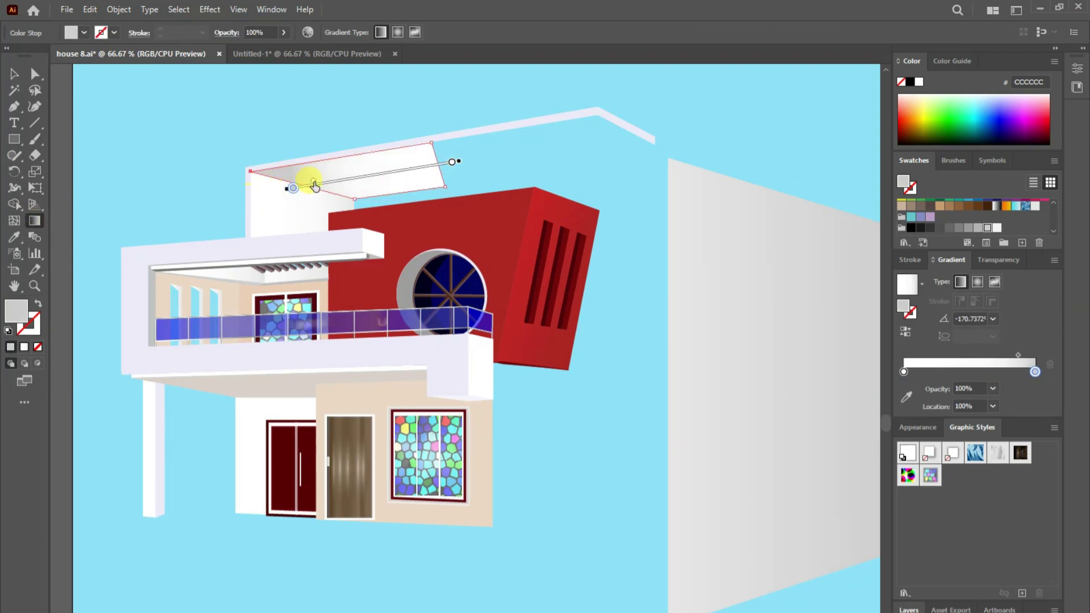
key("a")
left_click_drag(445, 186, 434, 185)
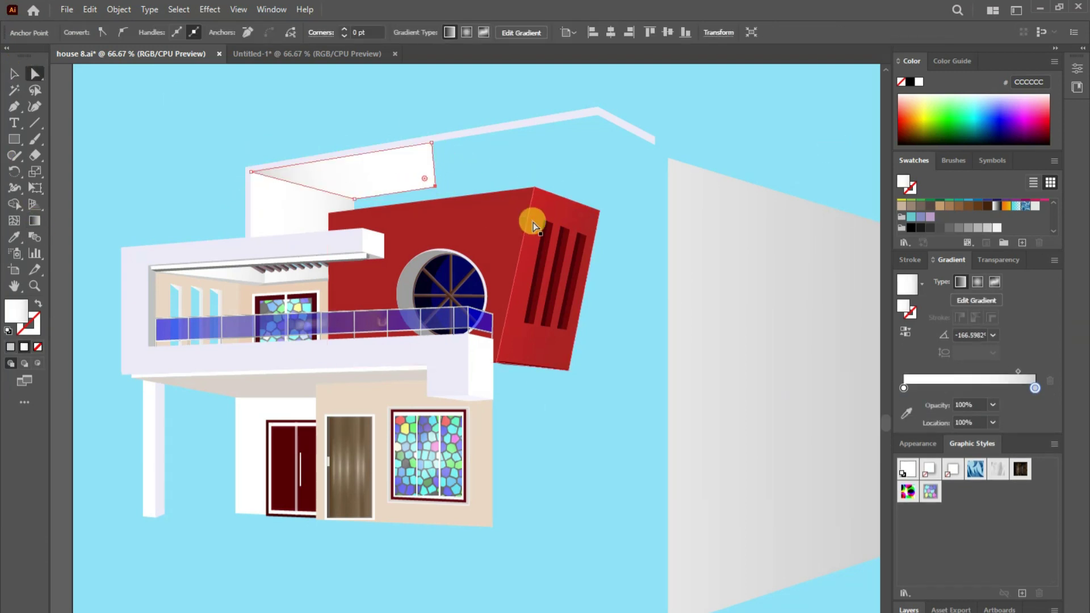
- Draw the roof's new top face as a four-sided shape
key("p")
left_click(433, 158)
left_click(586, 138)
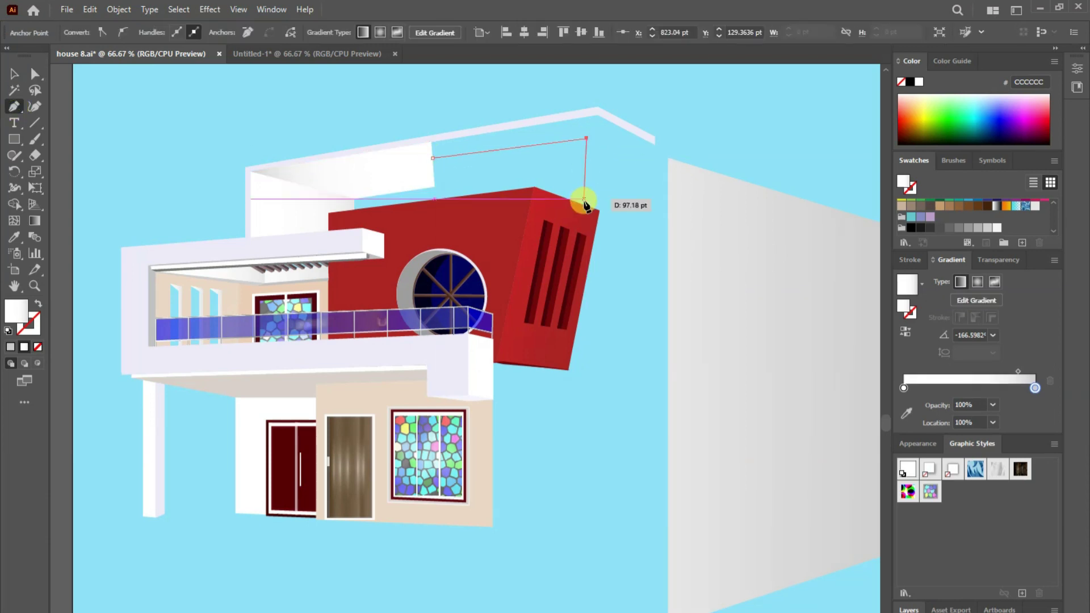
left_click(583, 200)
key("ctrl+z")
left_click(597, 115)
left_click(431, 143)
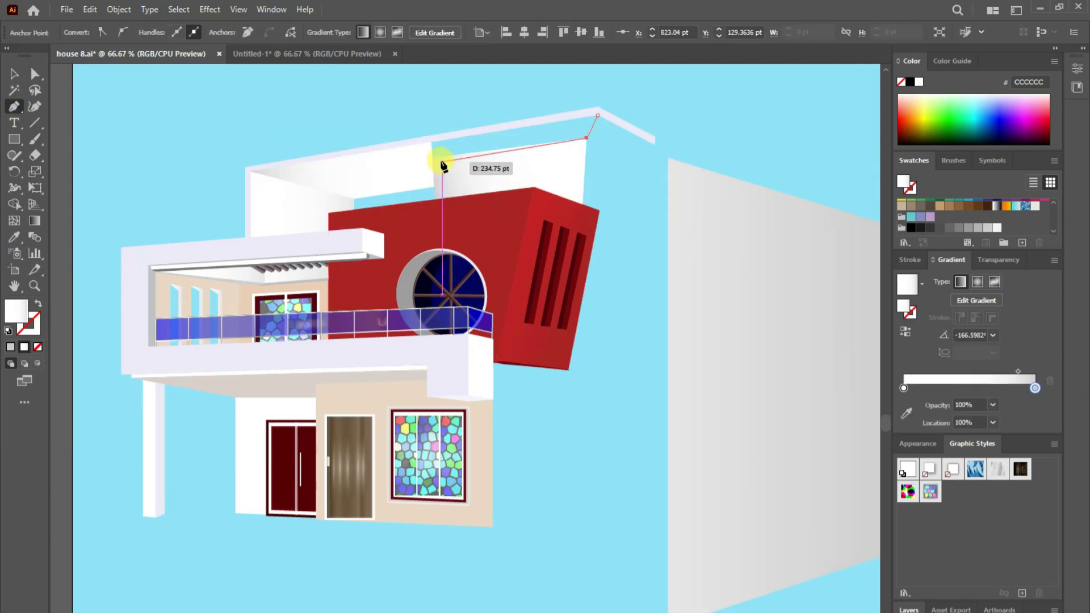
- Copy the balcony slab's gradient onto the roof top face and tilt it to run near-vertically
left_click(14, 74)
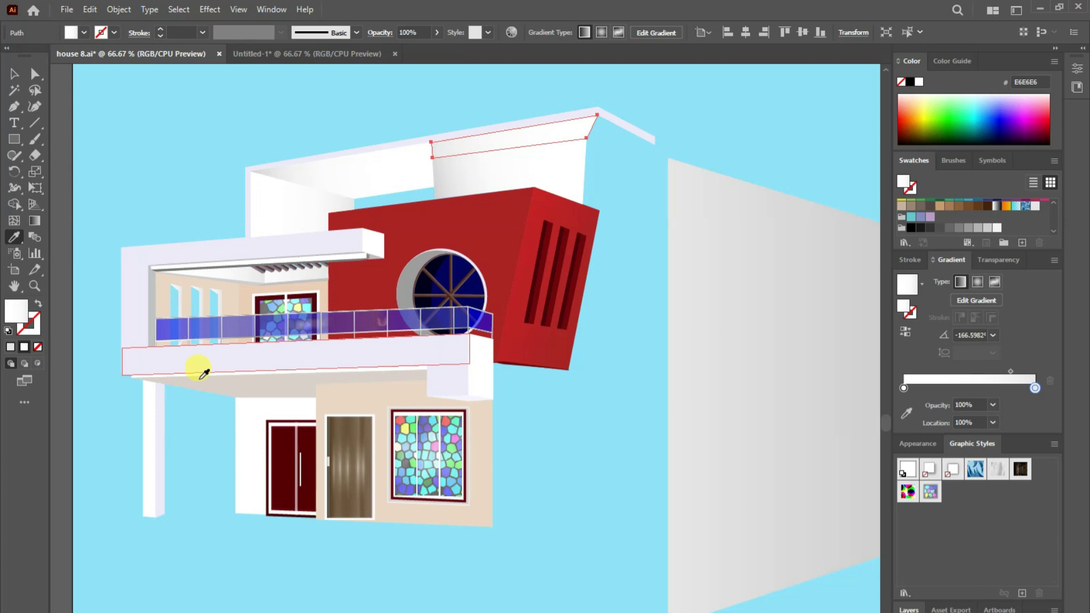
left_click(624, 284)
key("g")
left_click_drag(510, 192, 509, 113)
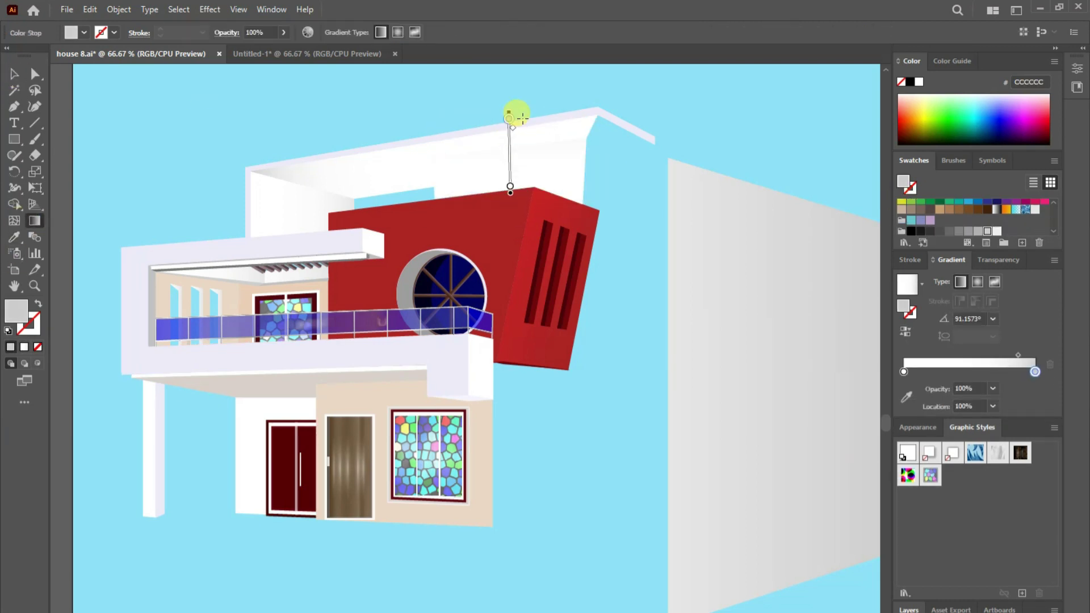
left_click(507, 116)
left_click_drag(506, 110, 499, 138)
- Draw the roof's right-end corner piece
left_click(14, 106)
left_click(586, 138)
left_click(637, 157)
left_click(597, 115)
left_click(587, 138)
key("a")
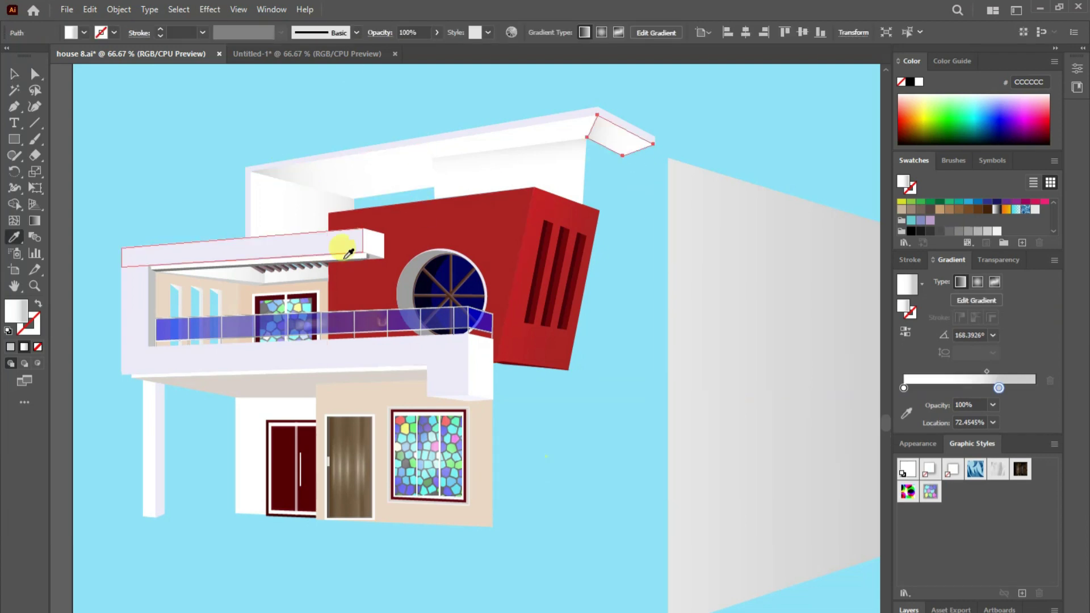
left_click(204, 86)
- Start drawing a new face underneath the roof
key("p")
left_click(433, 159)
left_click(586, 138)
- Draw the side face under the roof end and give it the matching gradient fill
left_click(582, 205)
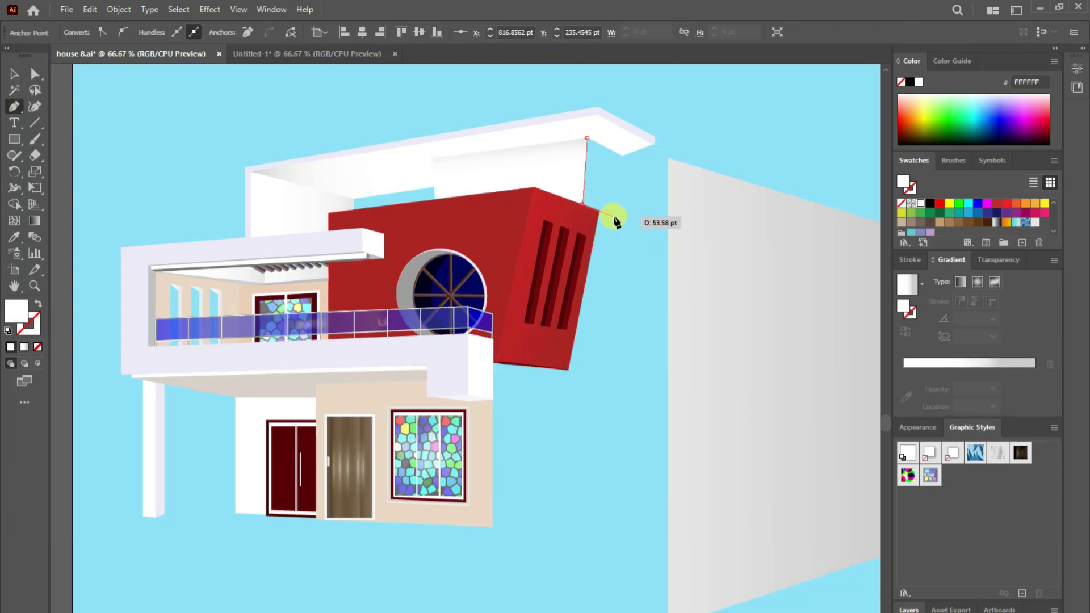
left_click(614, 216)
left_click(623, 156)
left_click(587, 137)
left_click(35, 221)
left_click(599, 176)
- Zoom in, check the roof top face, and add another roof face
key("a")
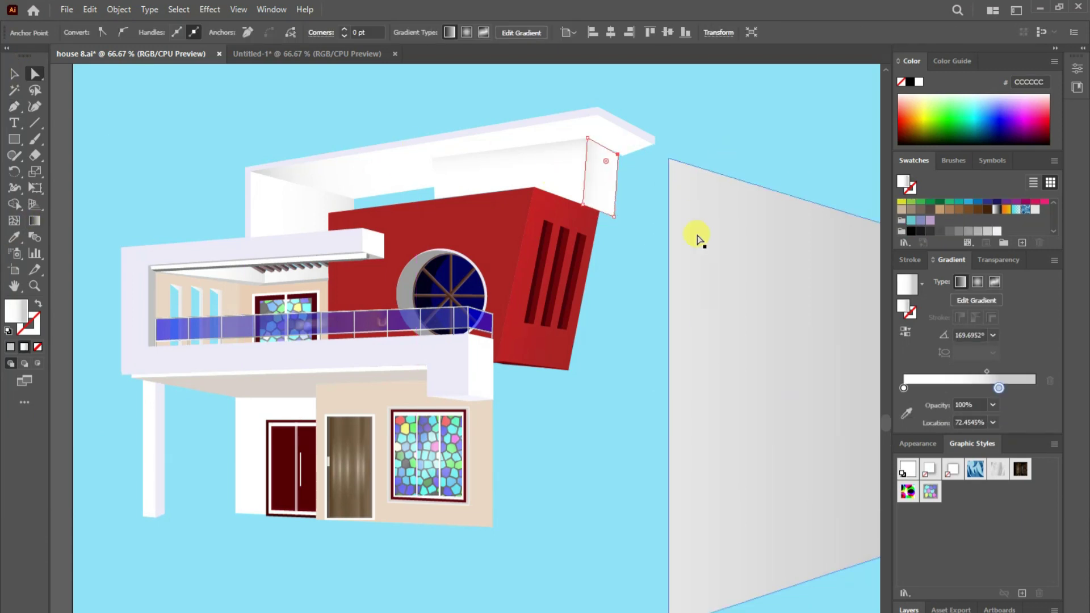
key("ctrl+plus")
key("ctrl+plus")
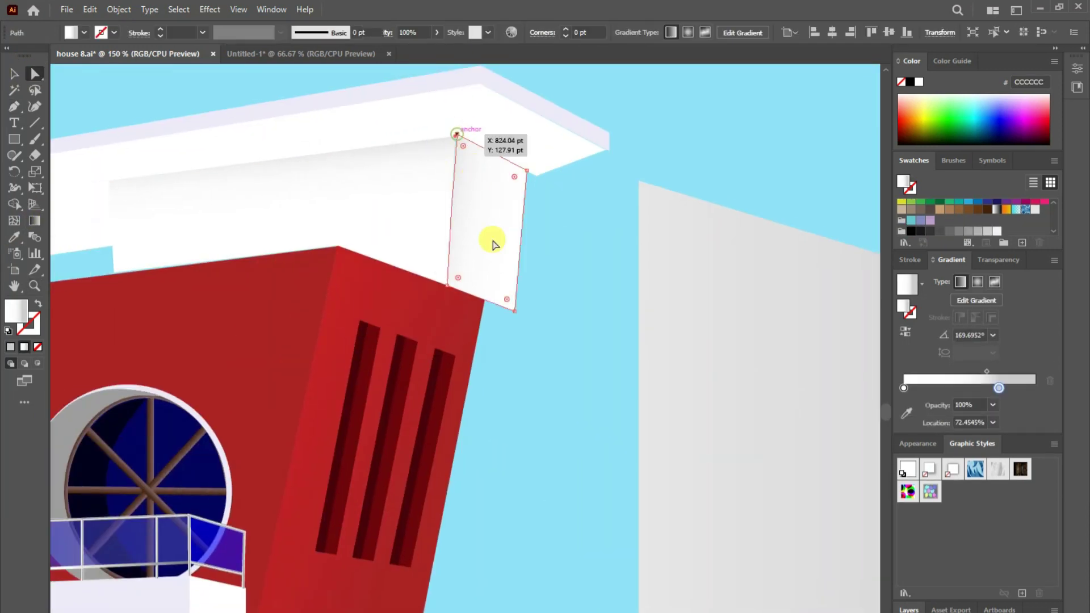
left_click(461, 133)
left_click(622, 159)
key("p")
left_click(527, 182)
left_click(14, 73)
left_click(527, 381)
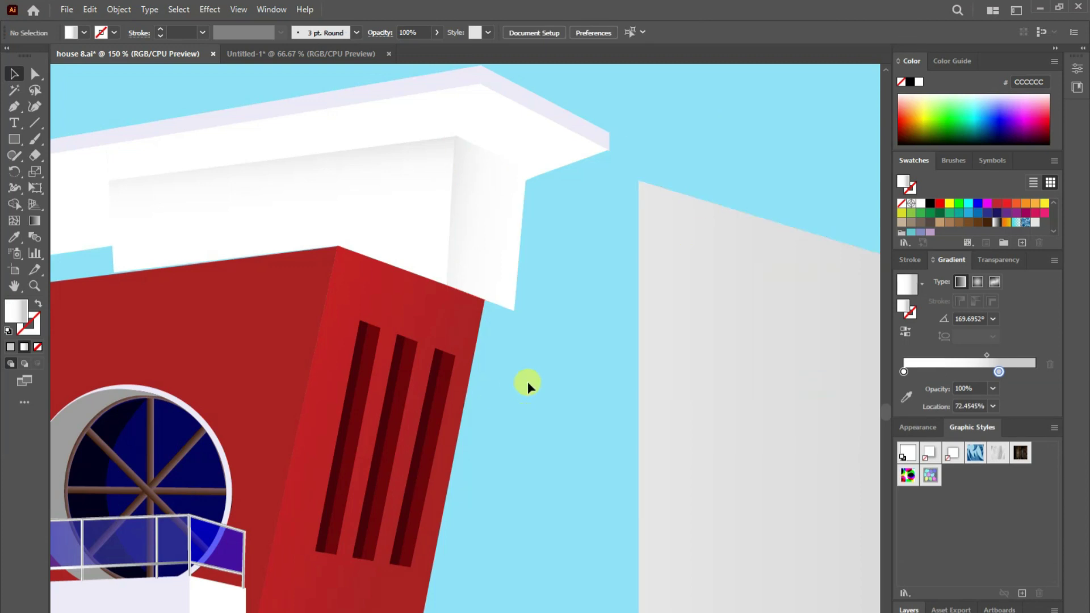
- Draw a thin post below the roof end and a thin vertical strip beside the red block
key("p")
left_click(522, 311)
left_click(522, 610)
left_click(514, 308)
left_click(35, 73)
left_click(13, 237)
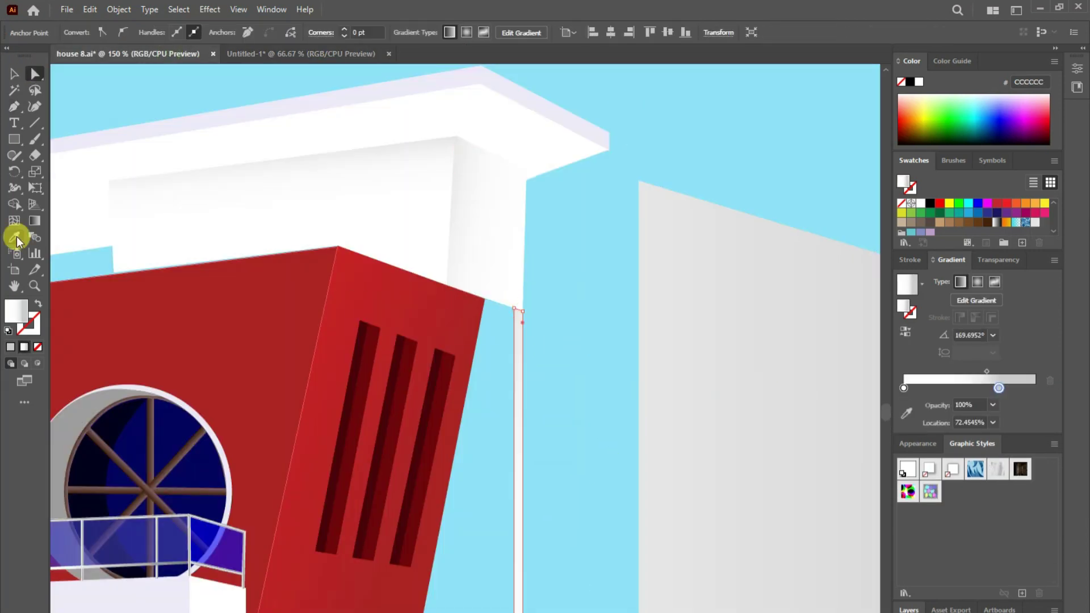
key("ctrl+minus")
key("ctrl+minus")
key("p")
left_click_drag(493, 228, 487, 241)
left_click(479, 374)
left_click(493, 227)
- Fill the thin strip with near-white F2F2F2 and give it a grey-white gradient
key("i")
left_click(111, 290)
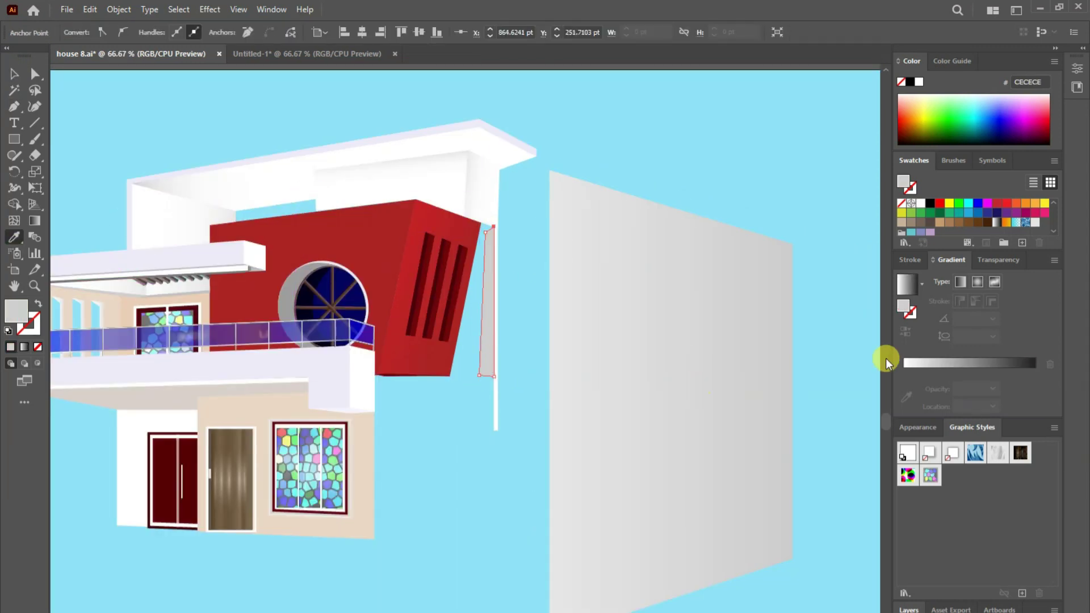
scroll(996, 230, "down", 1)
double_click(997, 232)
left_click(841, 422)
left_click(987, 231)
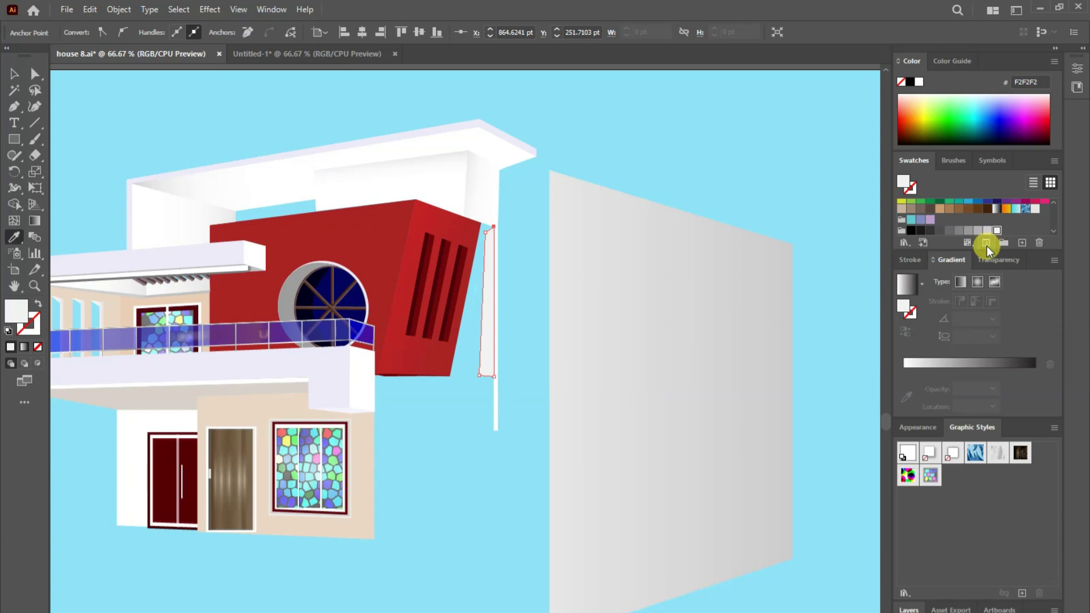
key("a")
left_click(481, 375)
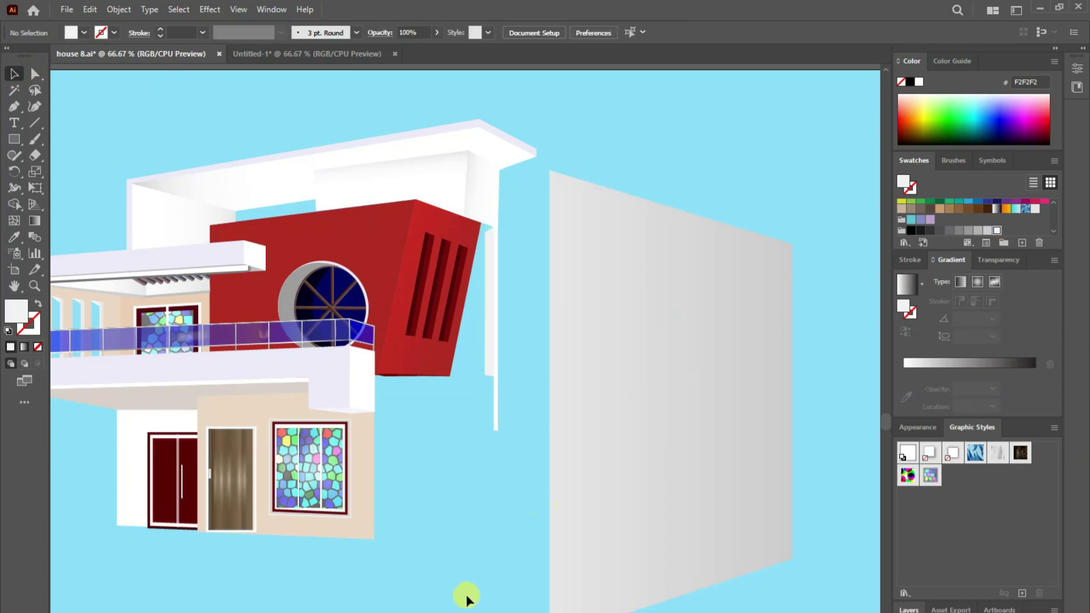
key("period")
key("ctrl+shift+a")
- Trace a frame along the red block's top and fill it grey-blue 8C9AB4
left_click(14, 73)
left_click(495, 326)
left_click(772, 189)
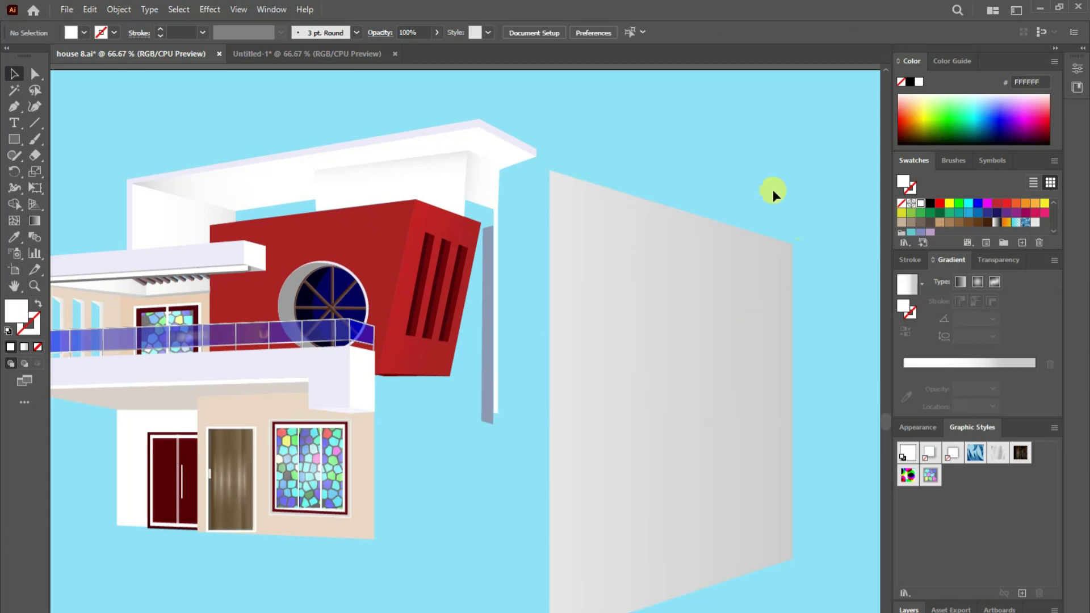
left_click(487, 312)
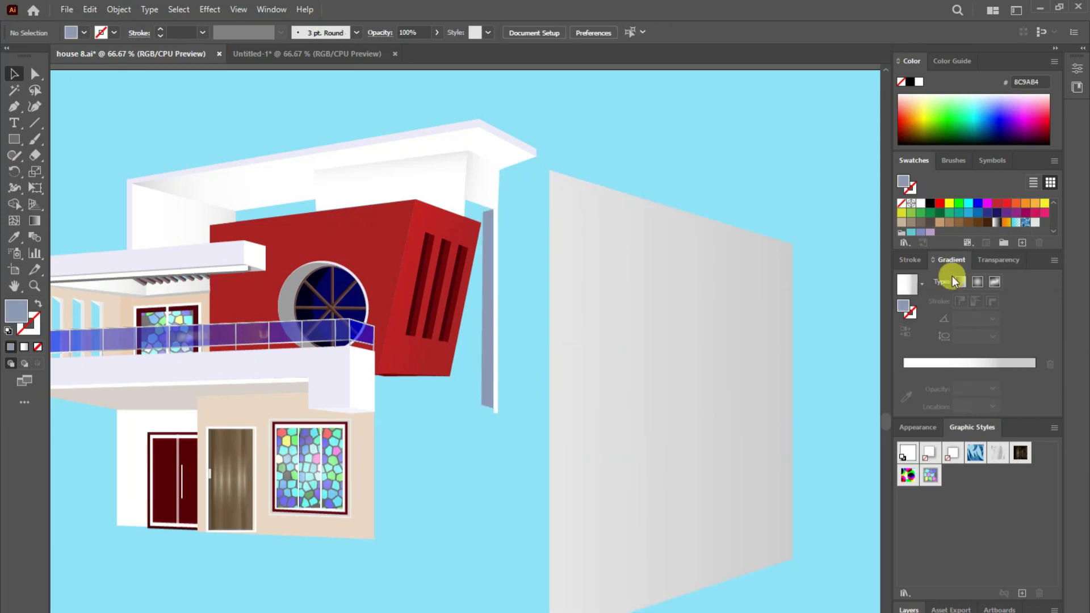
key("p")
left_click(465, 204)
left_click(446, 205)
left_click(507, 210)
left_click(35, 304)
left_click(451, 515, "ctrl")
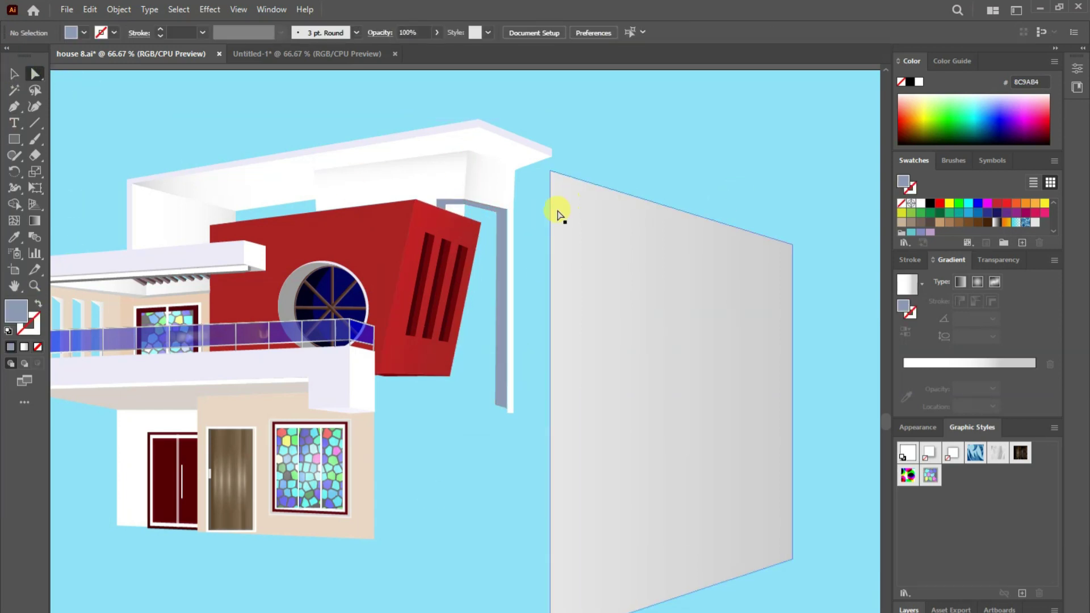
- Start drawing the navy tower's front face beside the frame
key("p")
left_click(496, 212)
left_click(463, 205)
left_click(458, 375)
- Finish the navy (030360) tower face and outline the tower's side face
left_click(495, 379)
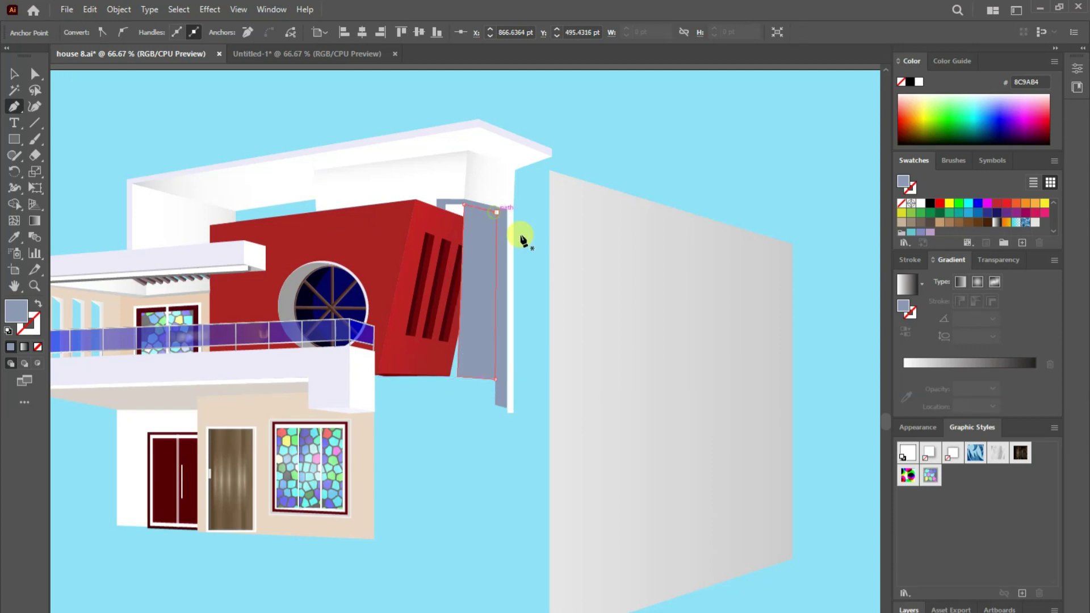
key("i")
left_click(255, 254)
key("p")
left_click(464, 205)
left_click(457, 376)
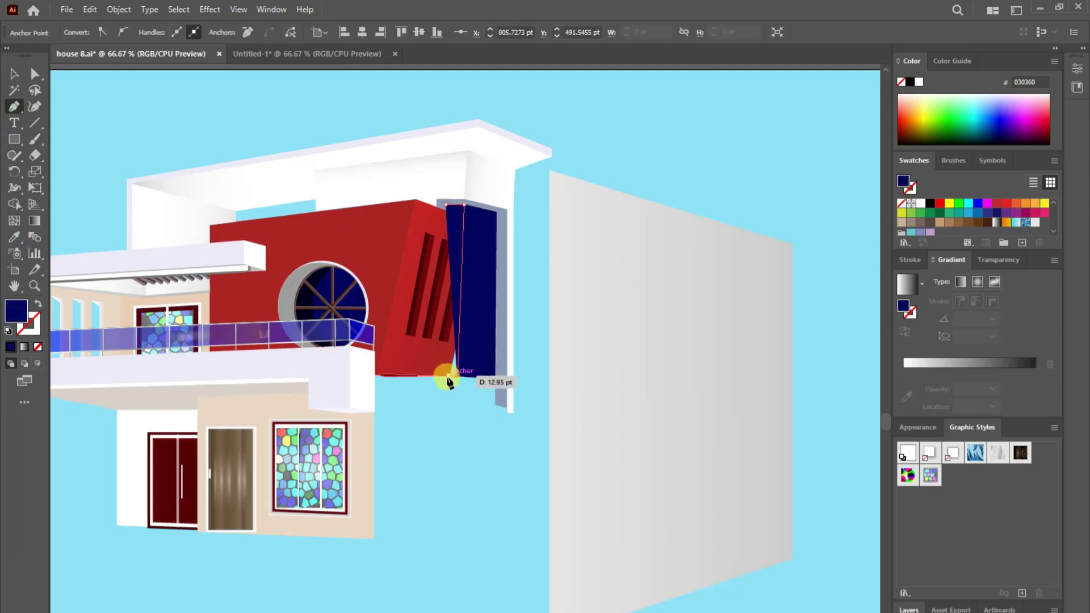
left_click(446, 203)
- Shade the tower panel and its top shape with adjusted gradients
key("g")
left_click_drag(401, 300, 513, 312)
left_click_drag(434, 292, 573, 290)
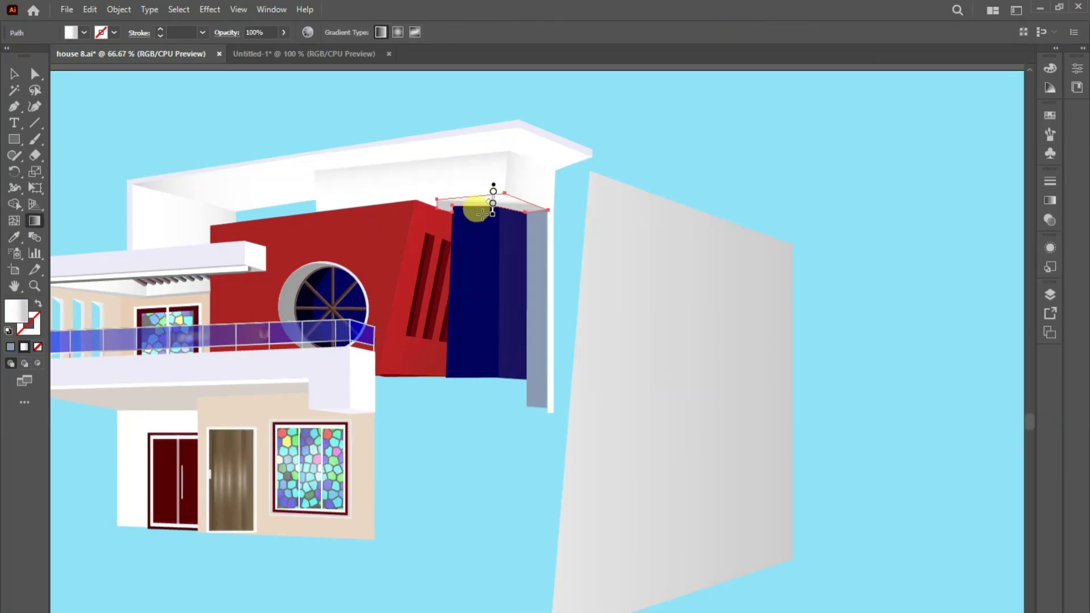
left_click_drag(492, 219, 492, 175)
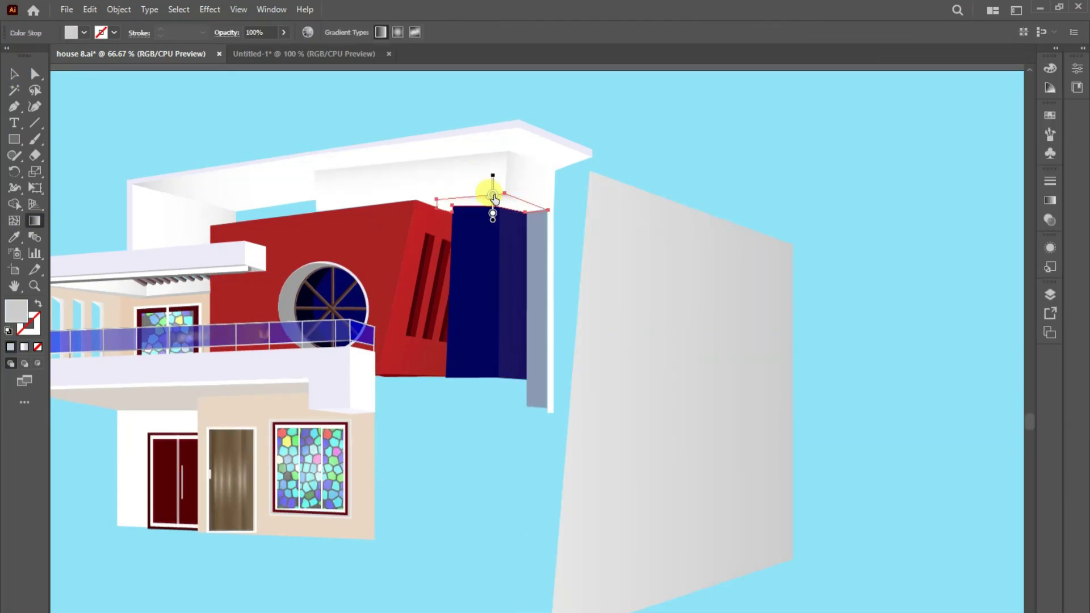
left_click(13, 77)
left_click(862, 368)
left_click(488, 202)
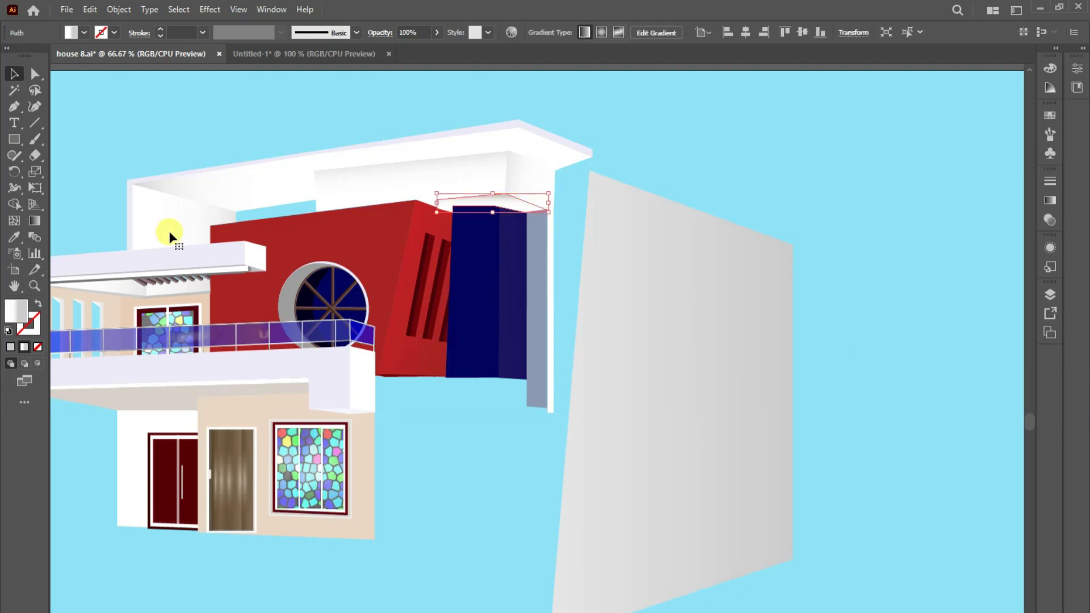
left_click(35, 220)
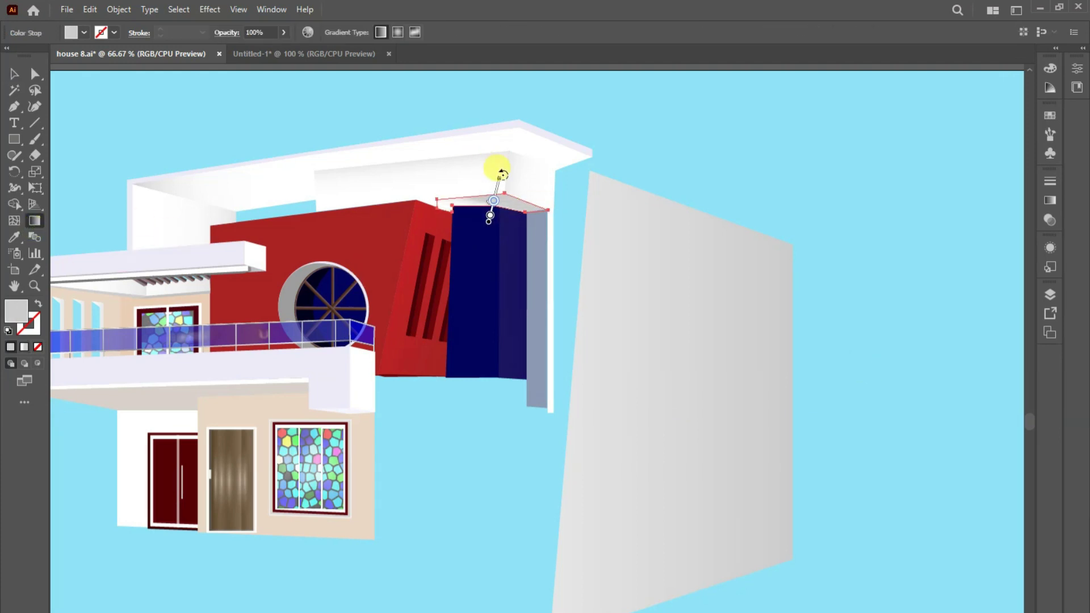
key("v")
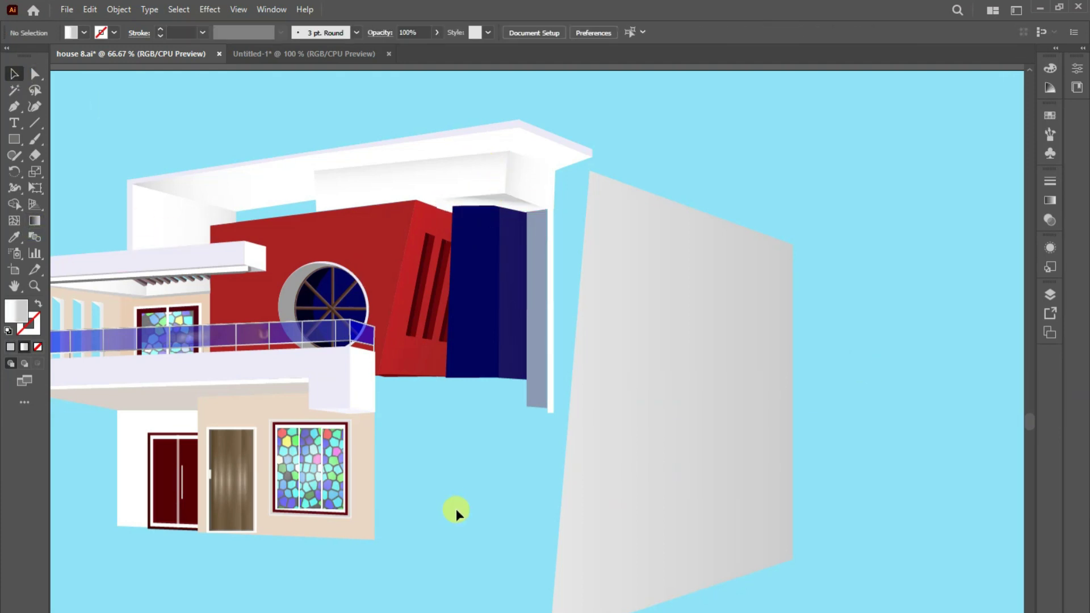
- Group the dark stripes and bring them in front of the red wall
right_click(420, 358)
key("Escape")
left_click(426, 319)
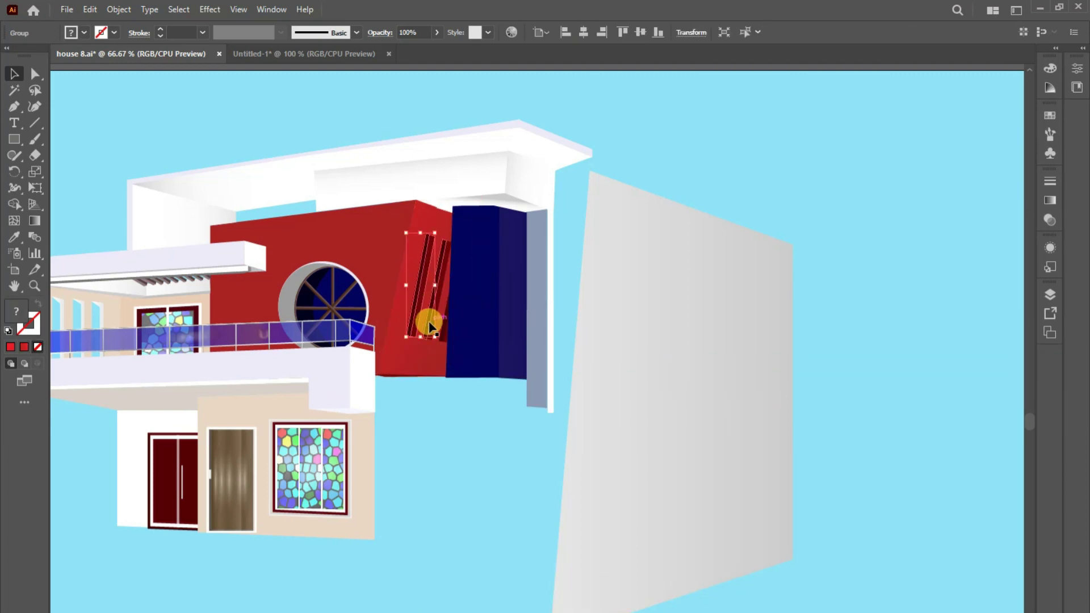
right_click(400, 347)
left_click(479, 469)
right_click(401, 348)
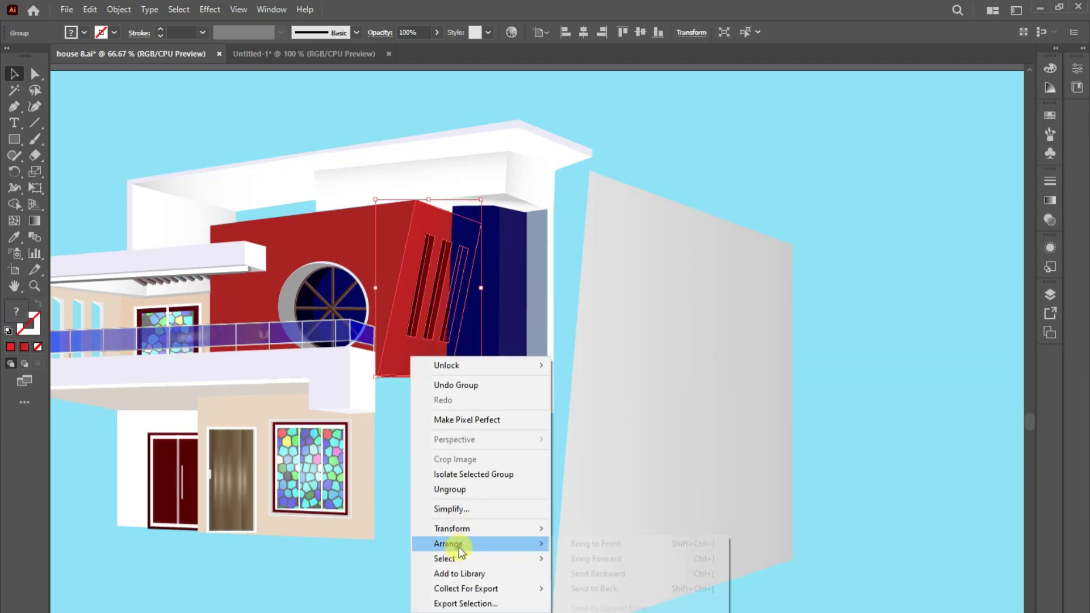
left_click(590, 543)
left_click(833, 552)
- Draw an arched outline on the navy tower face and delete the large grey wall
key("p")
left_click(468, 213)
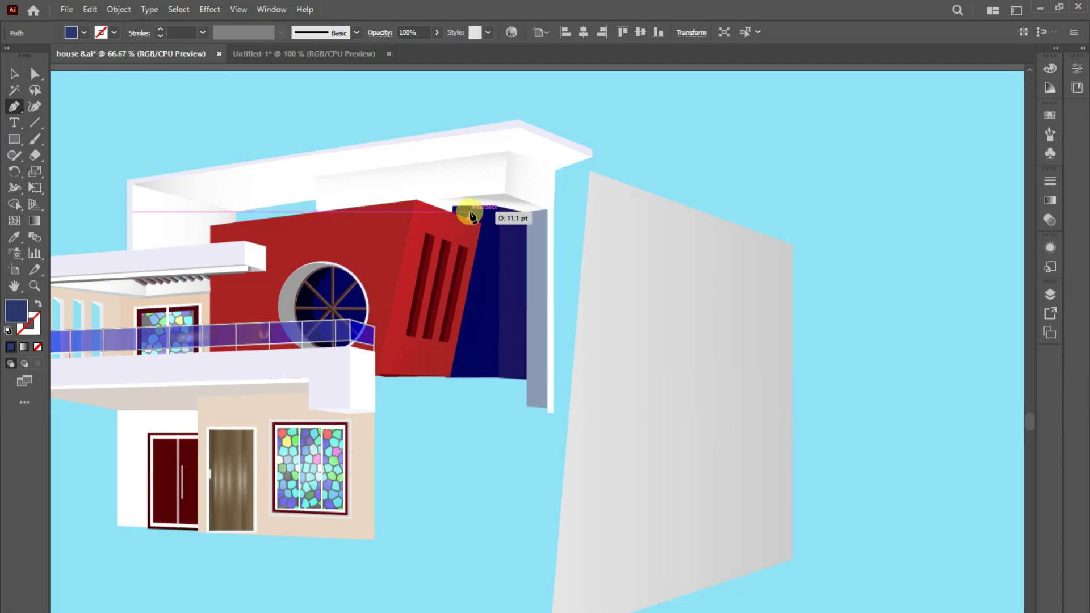
left_click(498, 214)
left_click(502, 377)
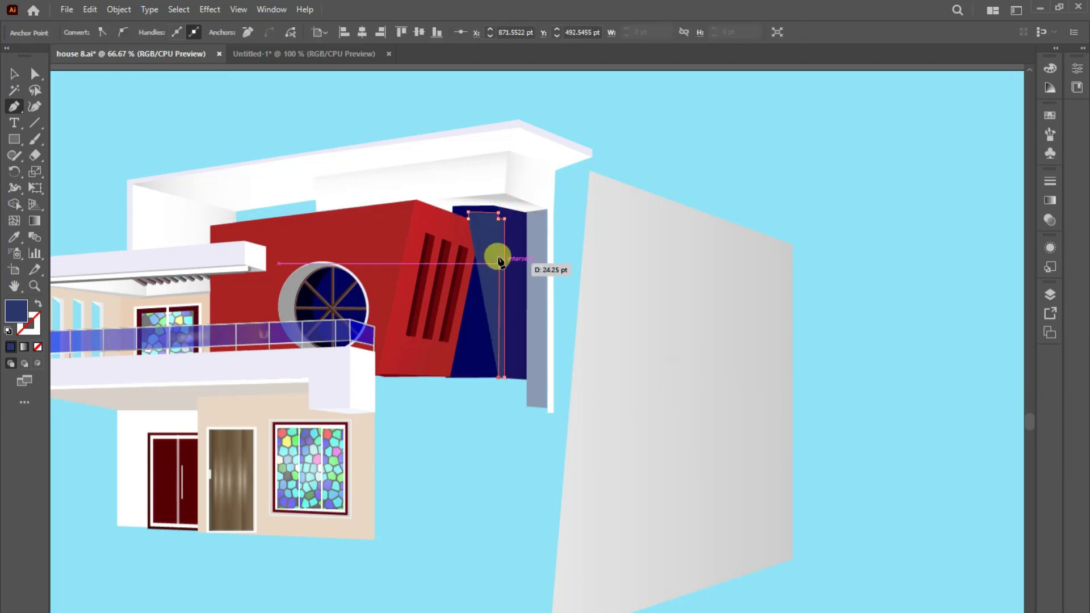
left_click(500, 230)
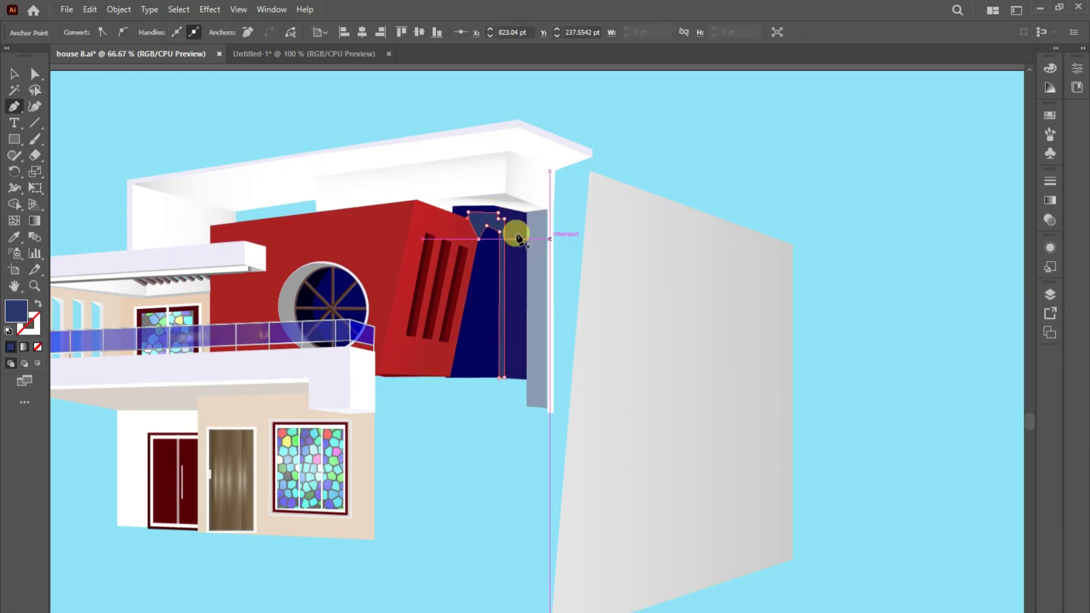
key("v")
right_click(454, 240)
left_click(945, 423)
left_click(35, 74)
left_click(499, 231)
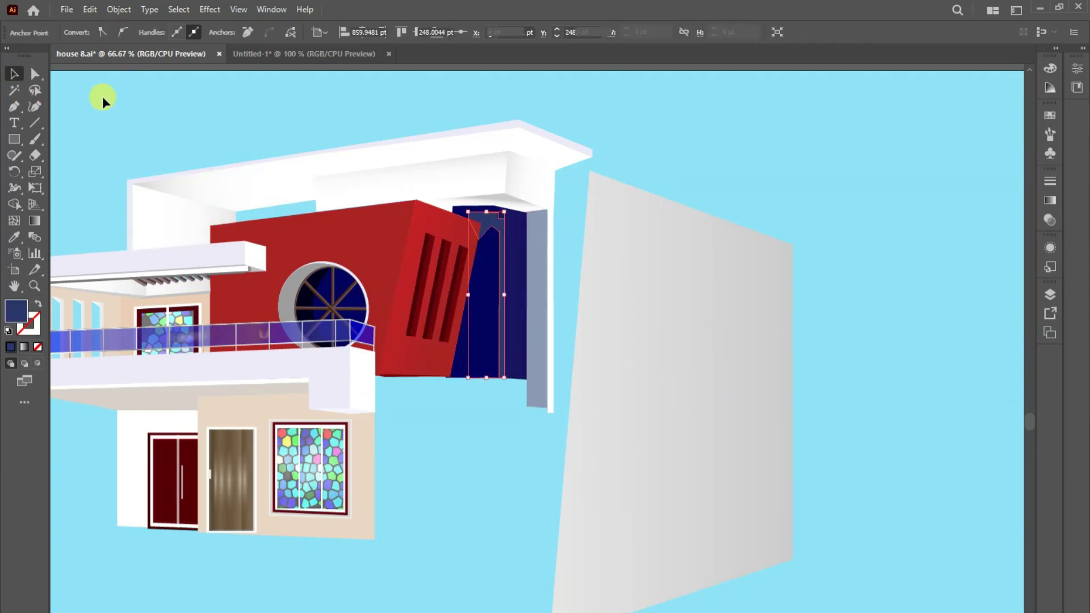
left_click(621, 564)
key("Delete")
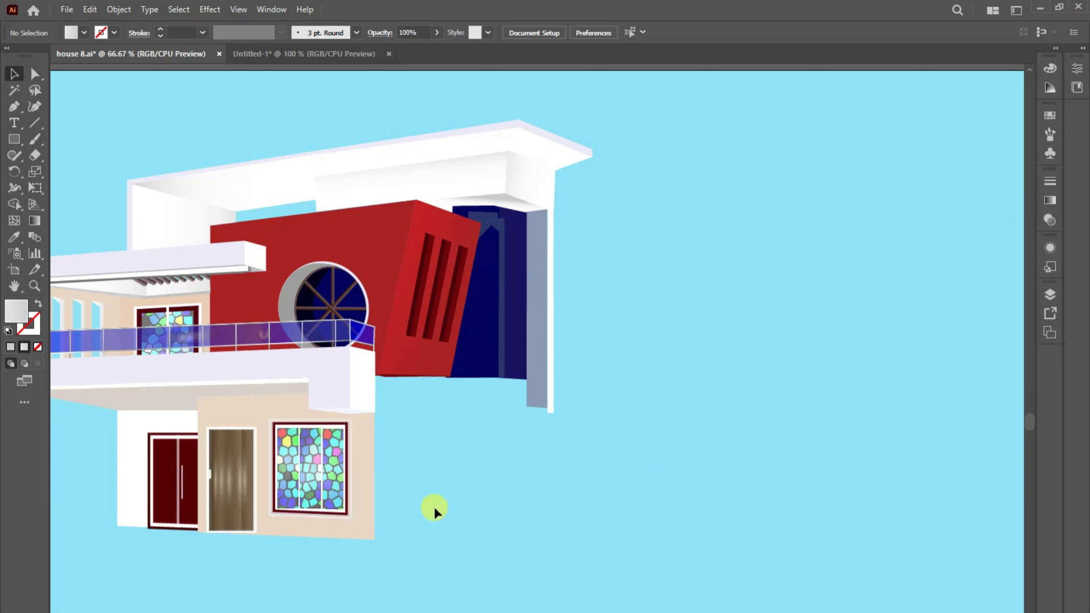
- Outline the tall pillar's first face below the navy tower
key("p")
left_click(554, 413)
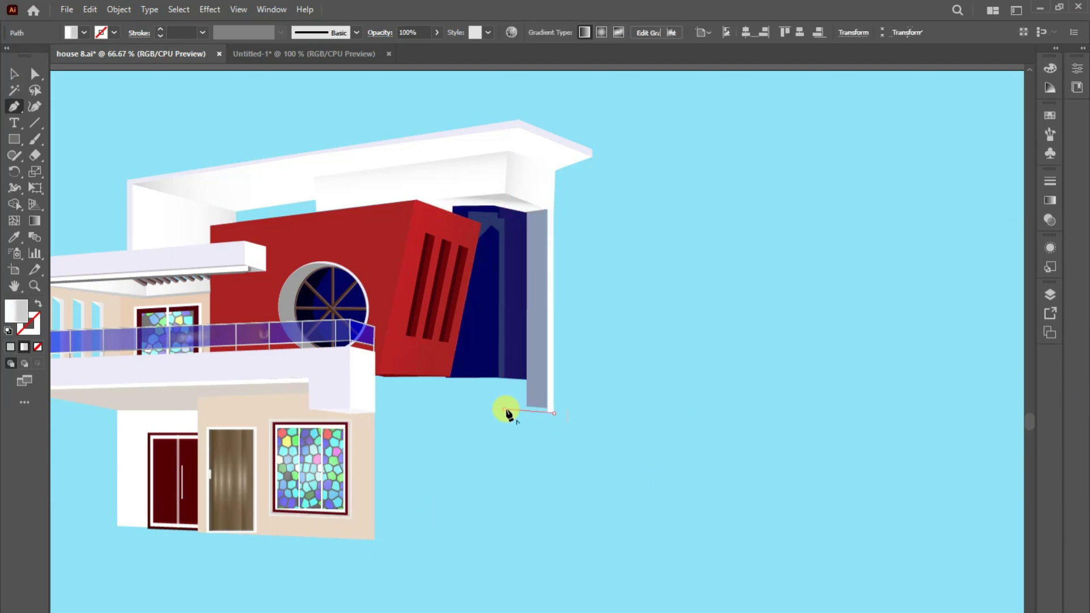
left_click(505, 410)
left_click(508, 611)
left_click(555, 610)
left_click(553, 413)
- Draw the pillar's second face and sample the white-grey gradient onto it
key("i")
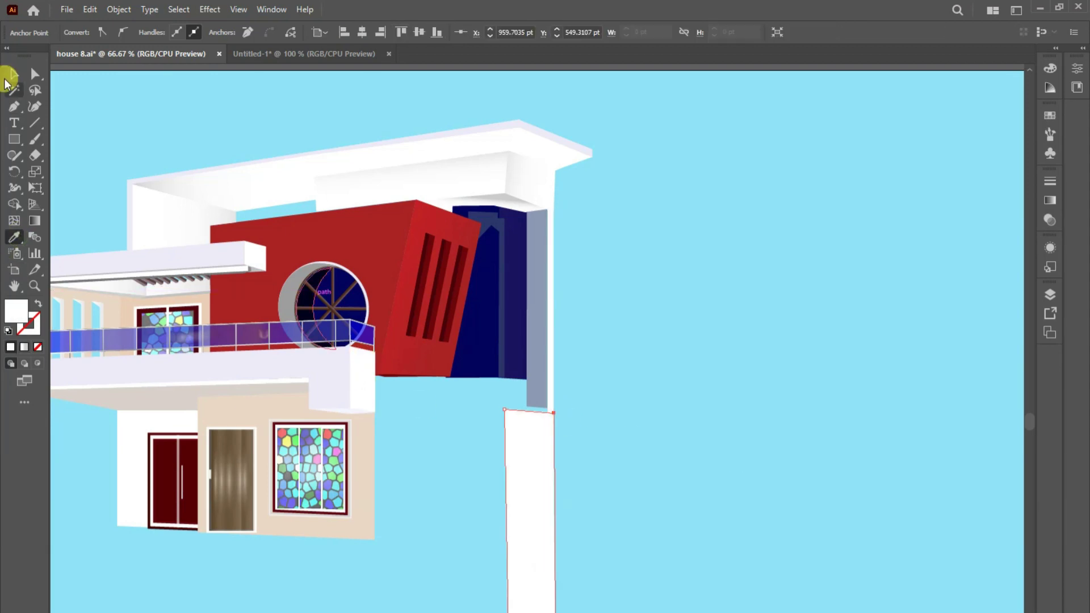
left_click(14, 106)
left_click(504, 409)
left_click(449, 414)
left_click(447, 611)
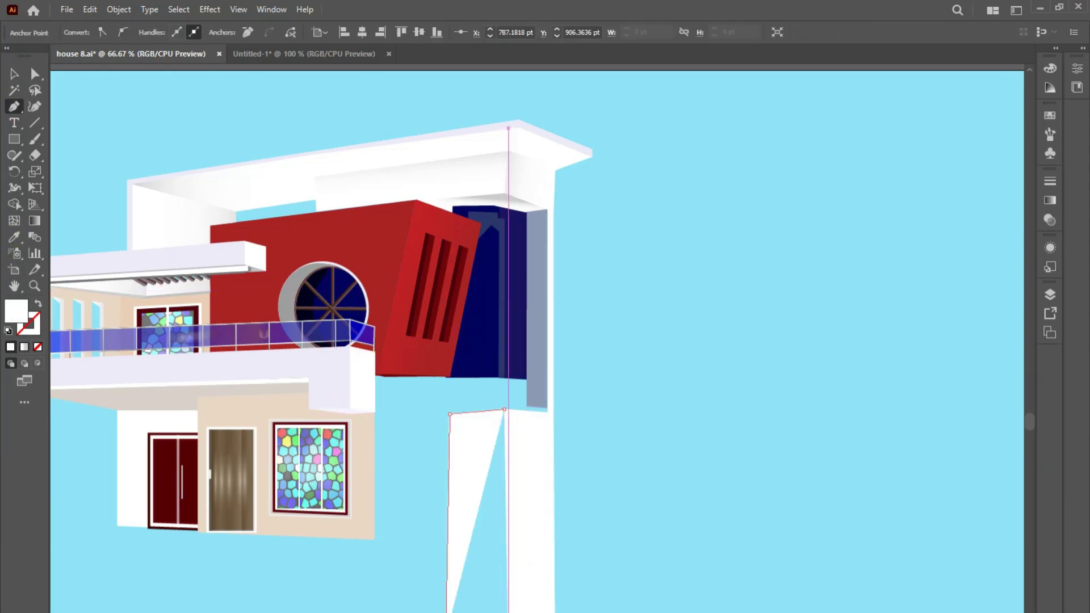
left_click(507, 611)
left_click(505, 409)
key("i")
left_click(258, 256)
- Run the pillar's gradient horizontally and move the pillar up to meet the navy block
left_click(35, 221)
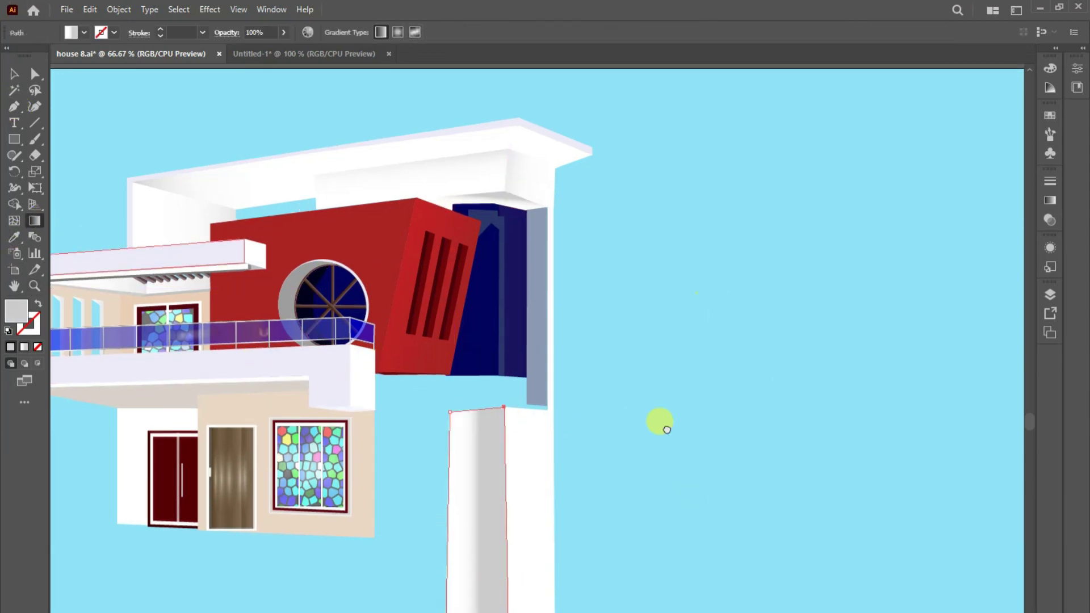
scroll(657, 423, "down", 3)
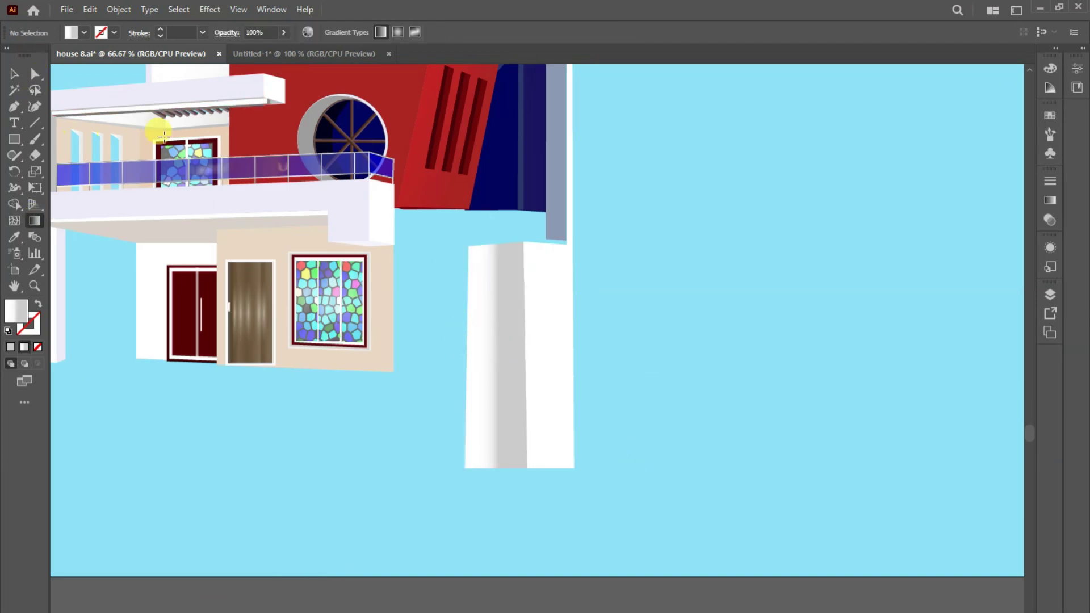
left_click(457, 352)
left_click_drag(457, 354, 617, 355)
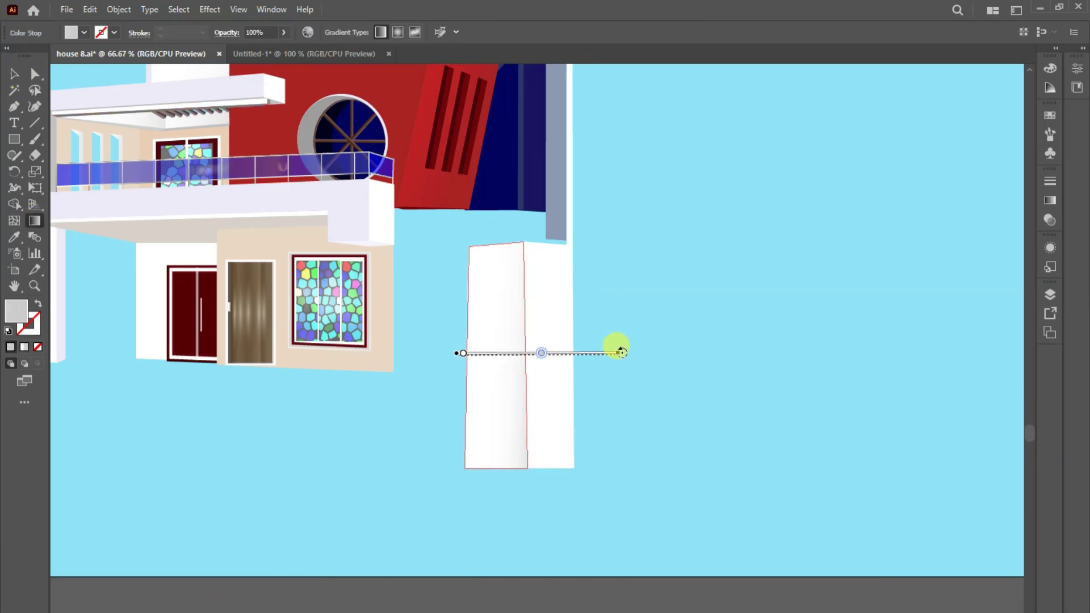
key("v")
left_click(748, 355)
scroll(748, 355, "up", 2)
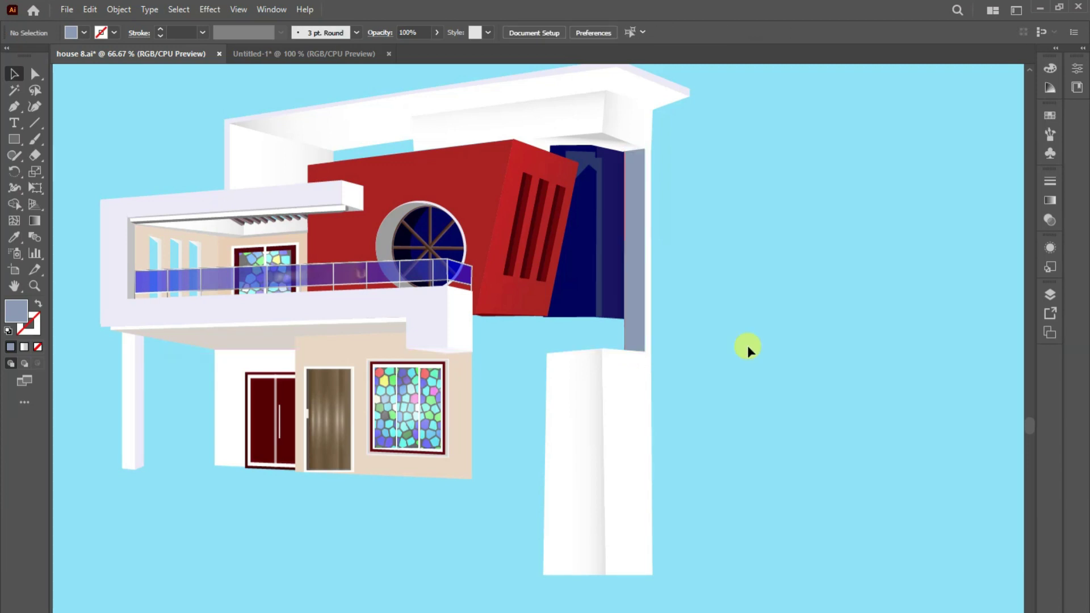
left_click_drag(627, 419, 627, 390)
left_click(857, 453)
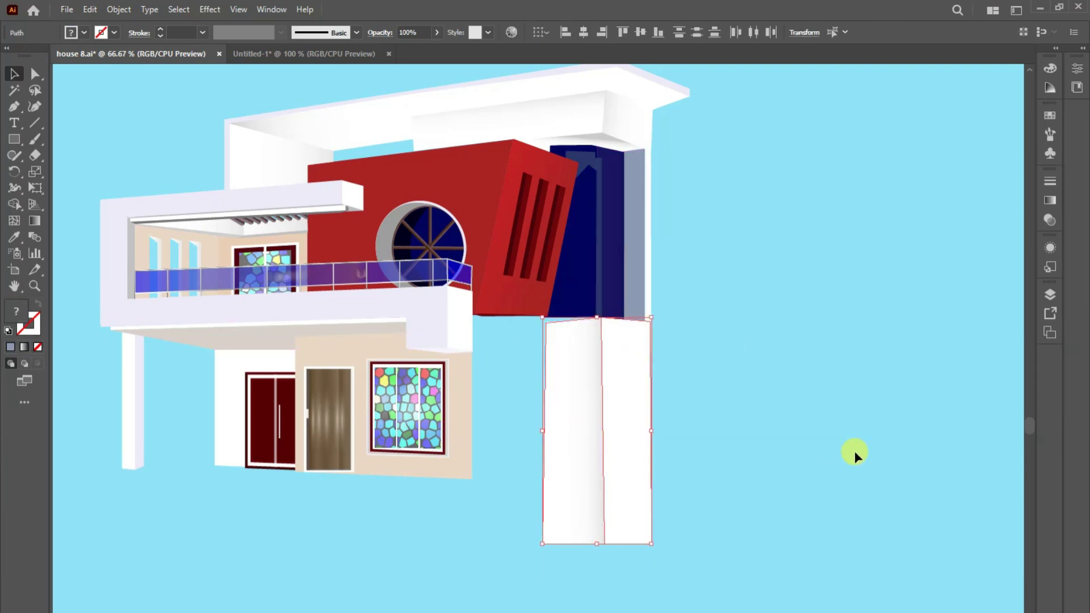
- Outline a rectangular box face on top of the pillar
key("a")
left_click(547, 323)
left_click(628, 370, "shift")
key("p")
left_click(474, 315)
left_click(547, 315)
left_click(543, 479)
left_click(474, 480)
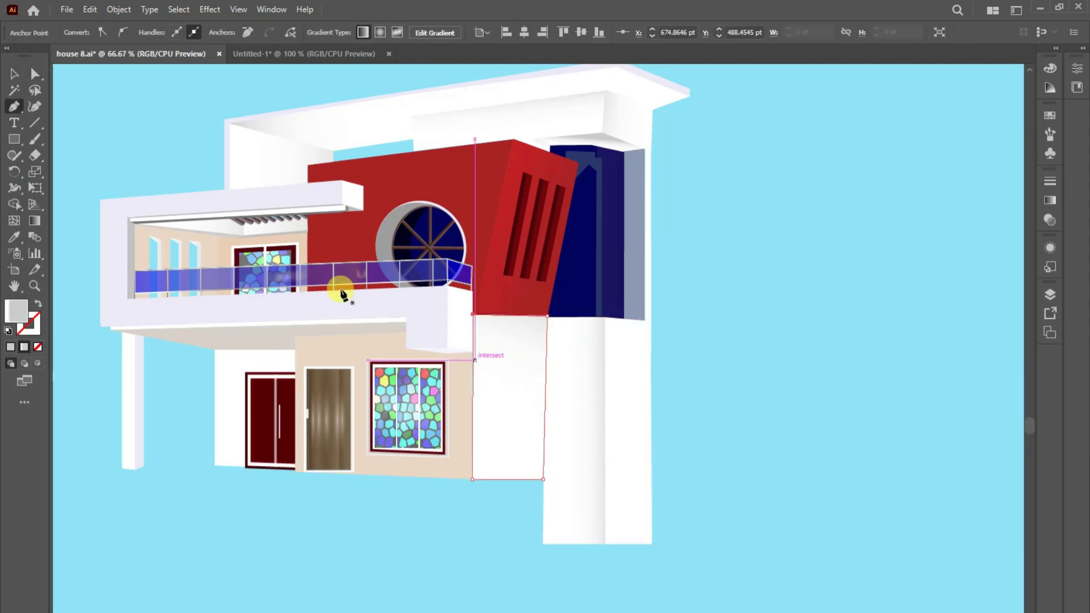
key("a")
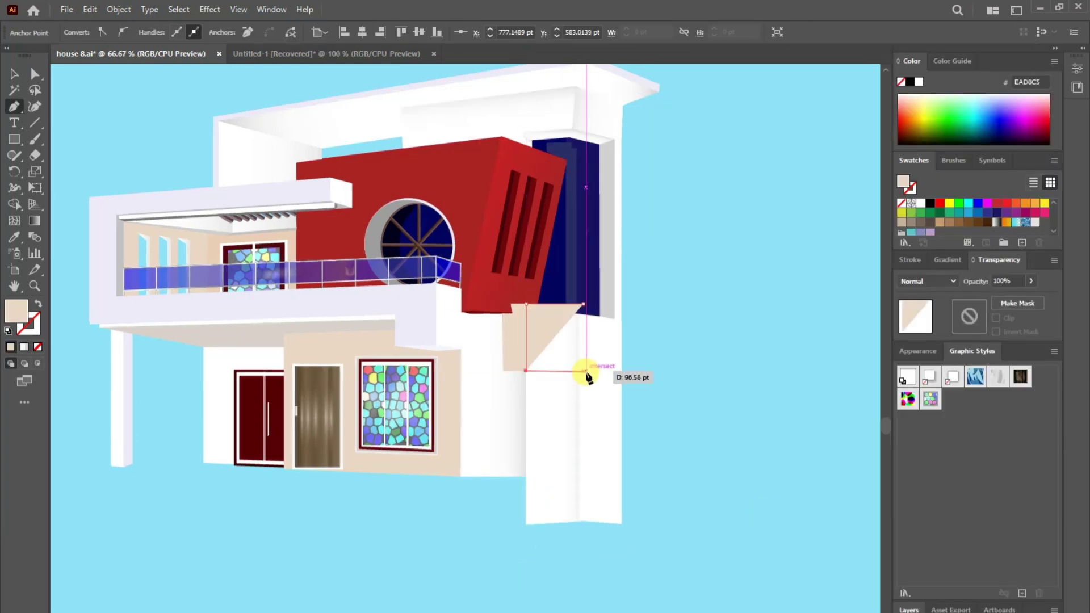
- Complete the box face and recolour the box brown
left_click(585, 372)
key("a")
key("i")
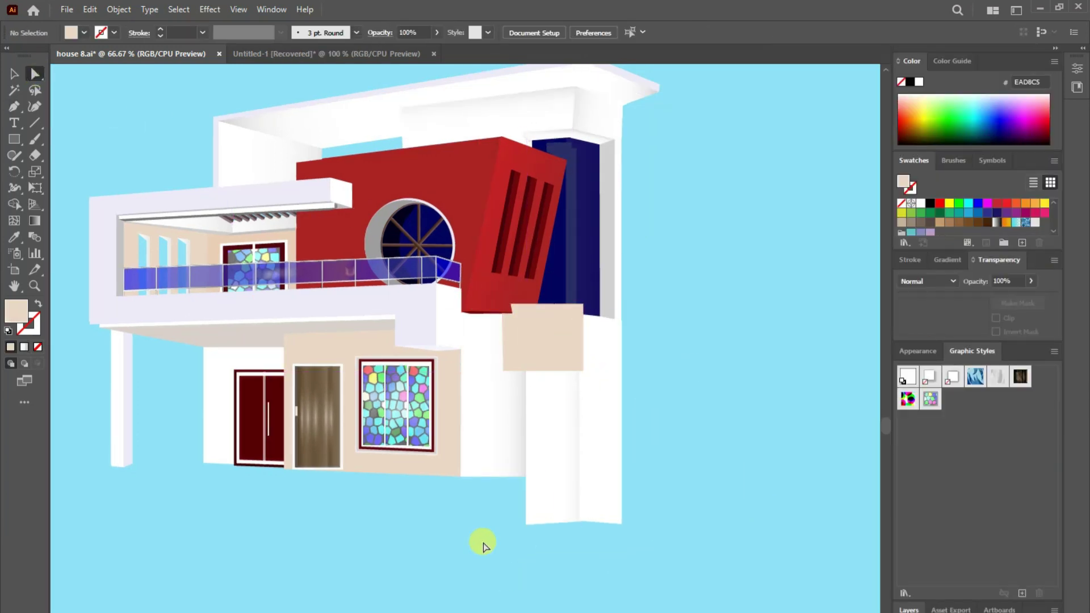
double_click(16, 311)
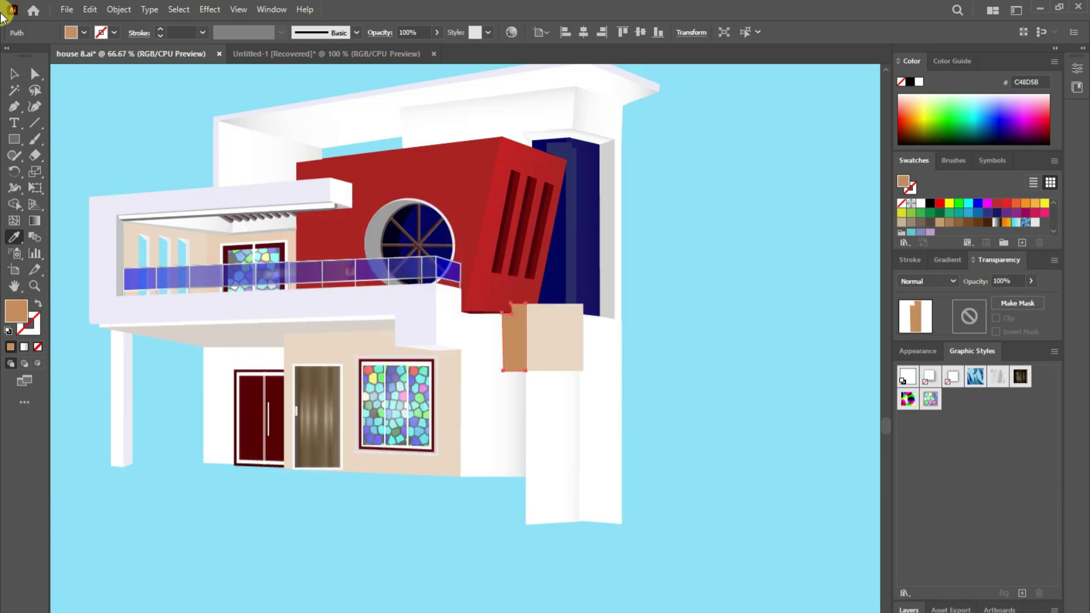
key("ctrl+z")
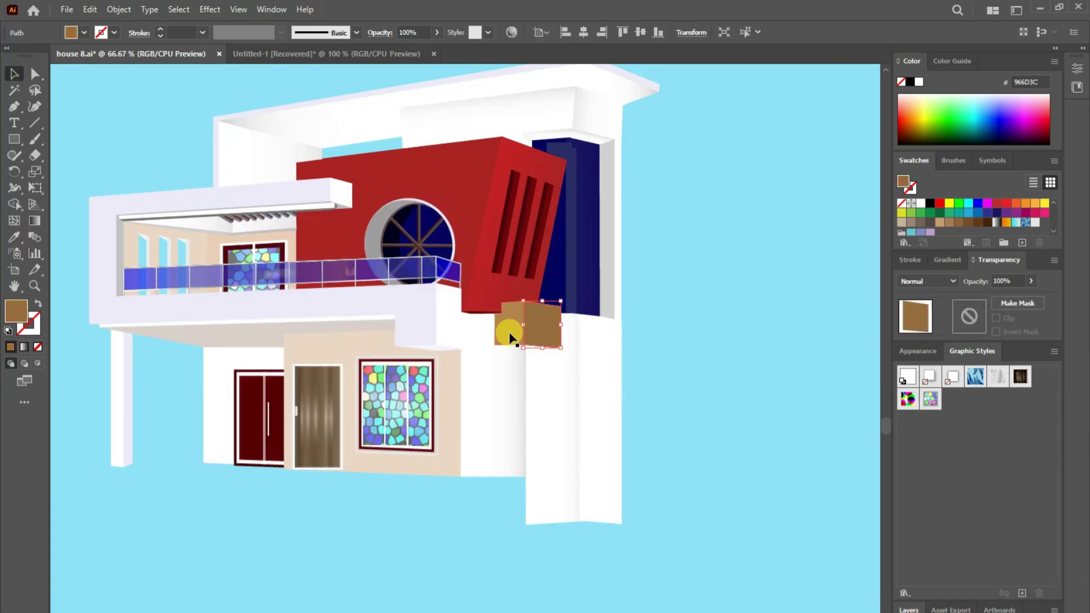
left_click(34, 73)
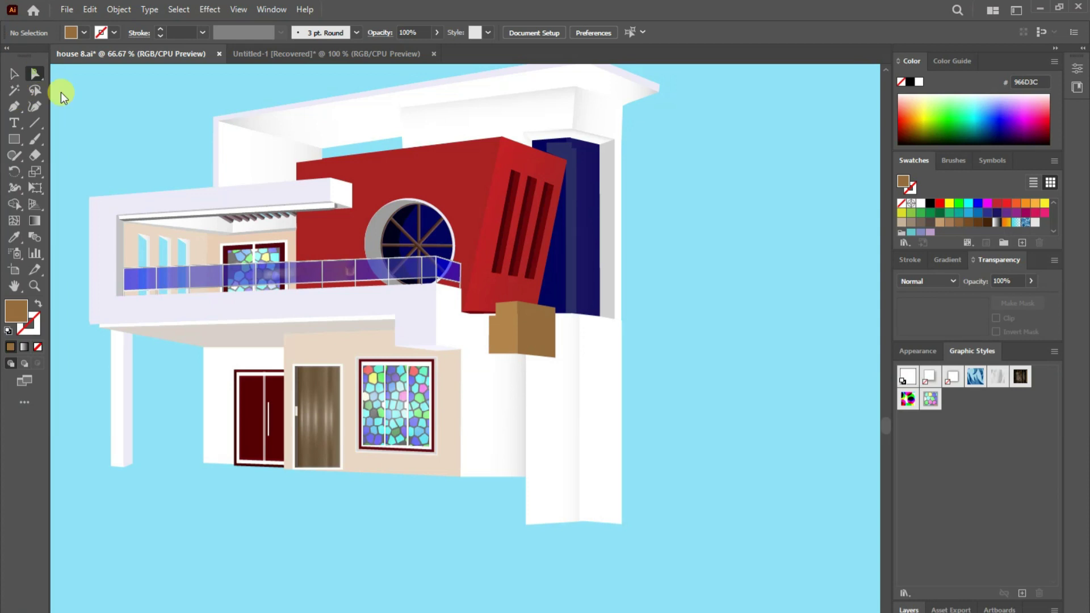
left_click(500, 317)
left_click(732, 369)
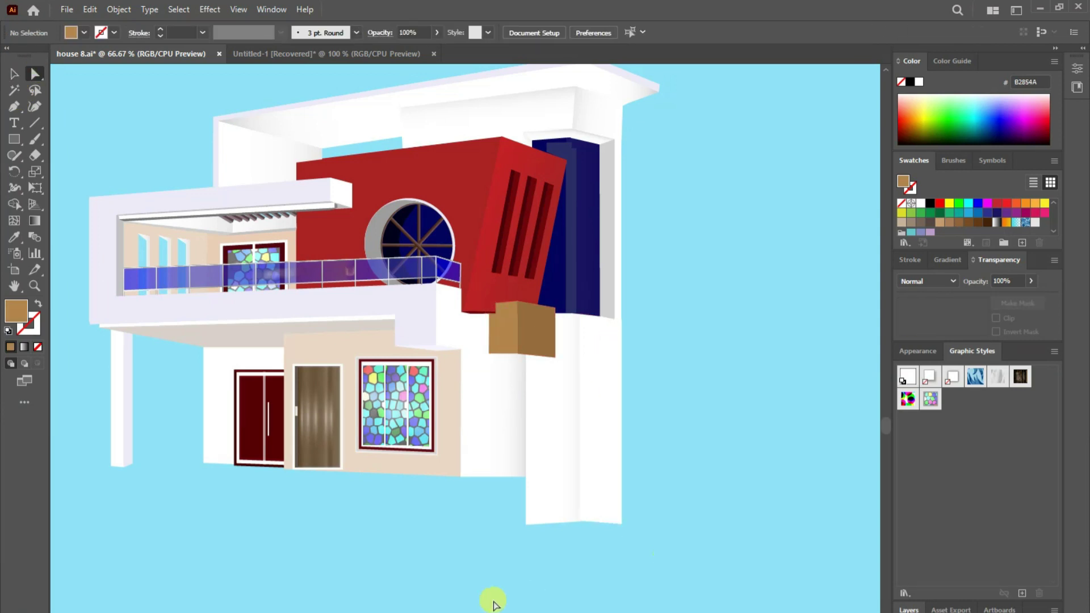
- Draw a thin strip along the bottom edge of the box
scroll(530, 348, "up", 2)
key("p")
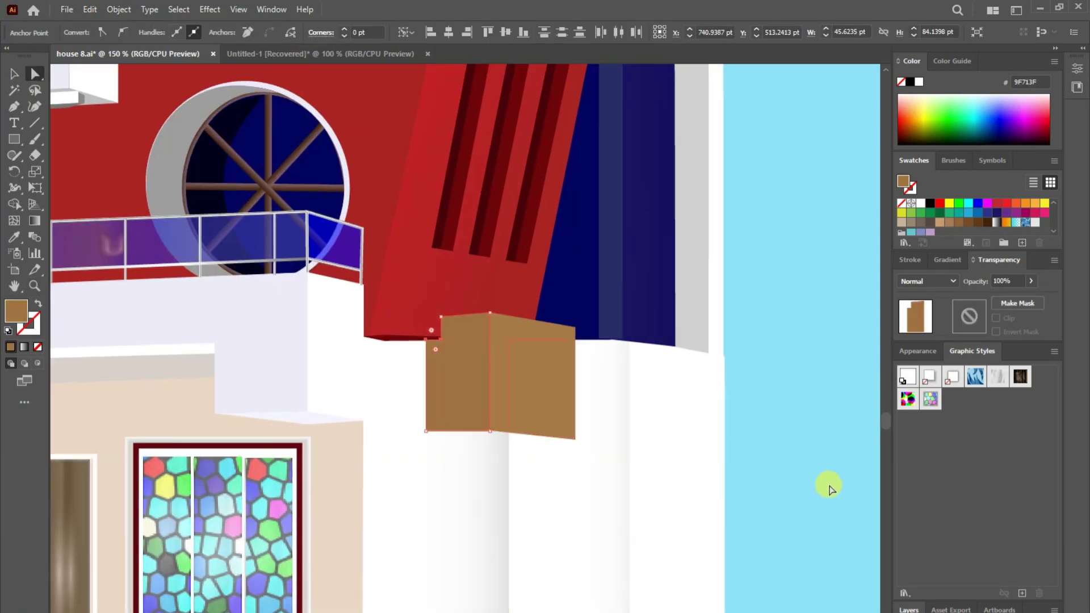
left_click(432, 437)
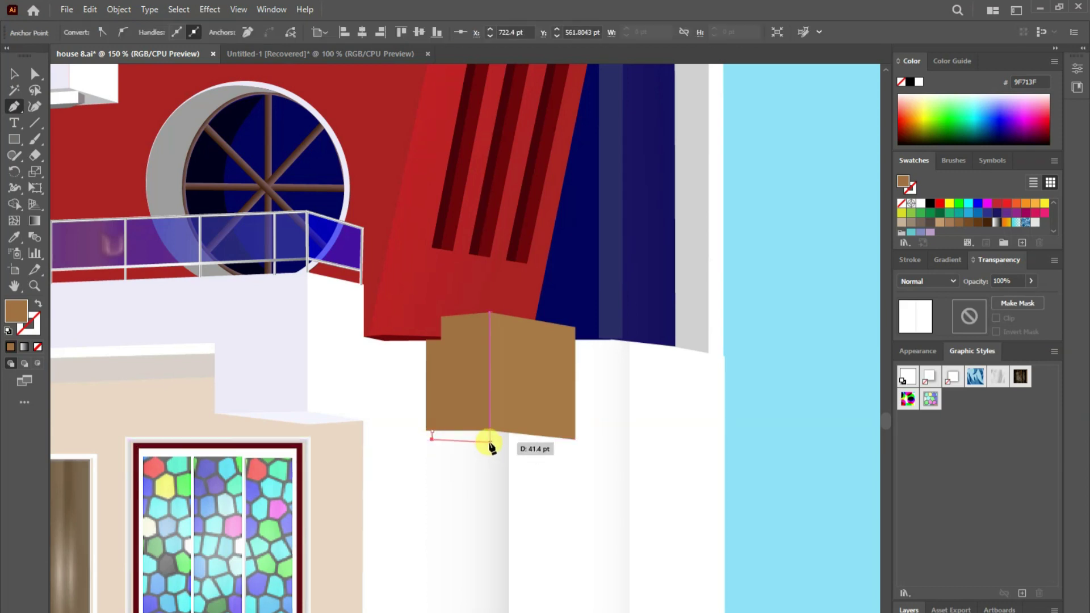
left_click(575, 450)
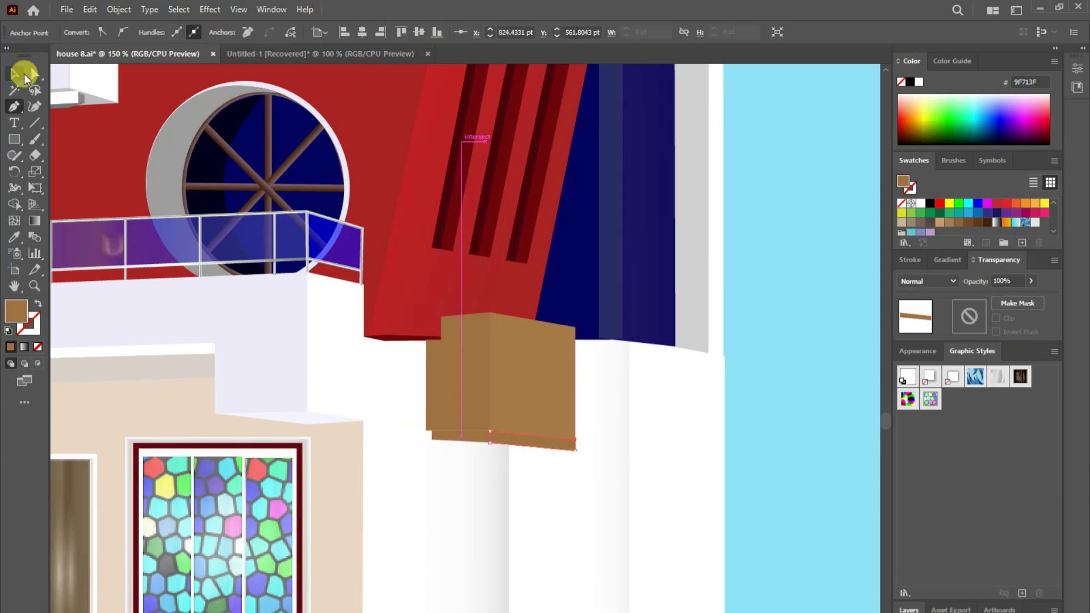
left_click(33, 74)
left_click(803, 479)
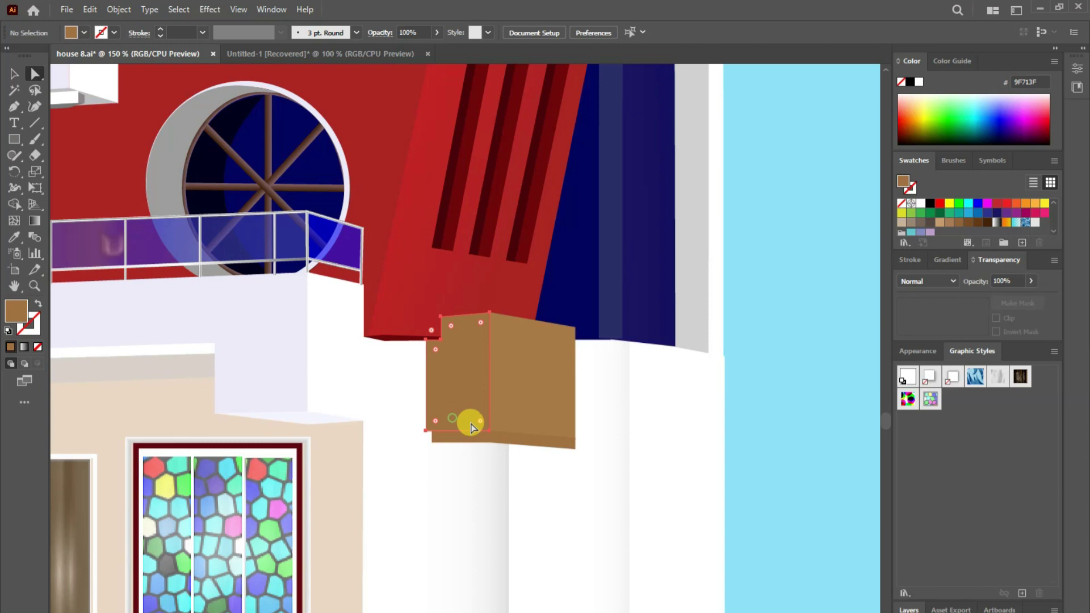
left_click(491, 434)
- Fill the bottom strip with a lighter brown
key("v")
left_click(459, 432)
double_click(17, 317)
left_click(340, 297)
left_click(571, 250)
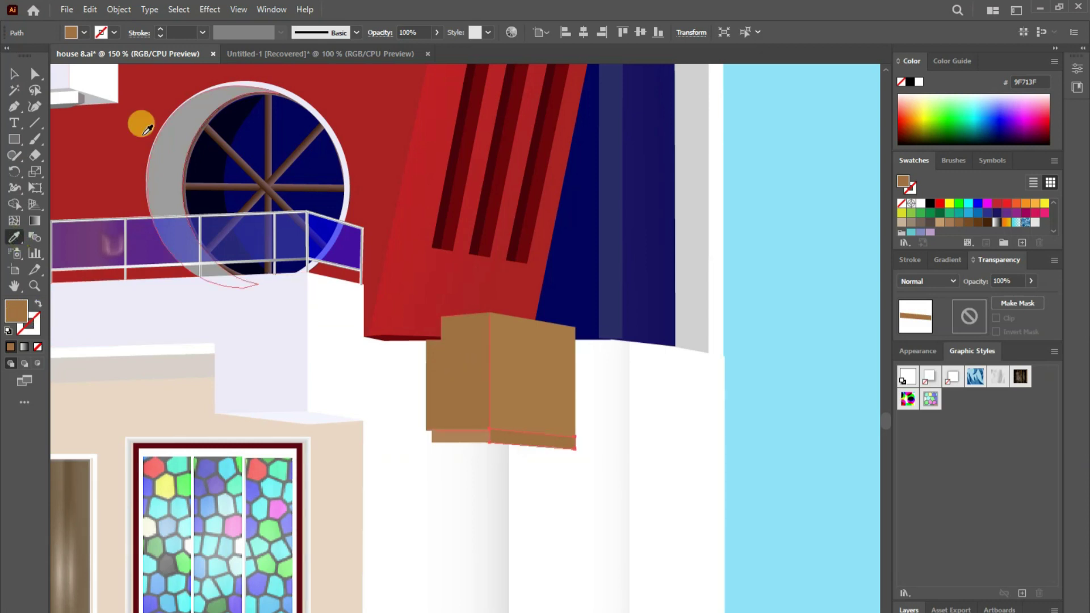
- Give the bottom strip a gradient with both stops sampled from the box's brown
left_click(776, 491)
left_click(946, 260)
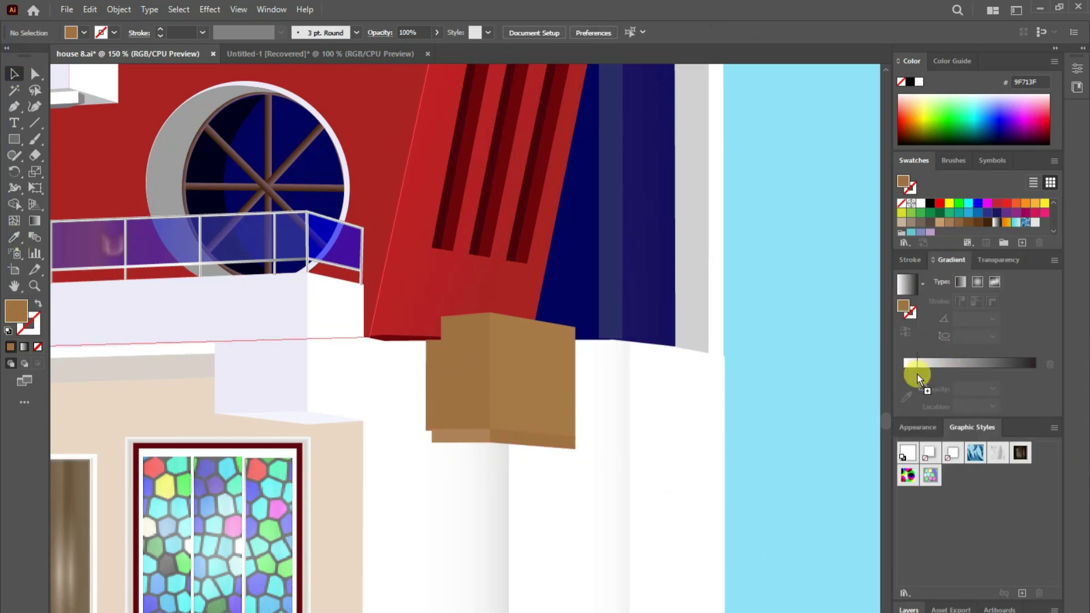
left_click(538, 441)
left_click(905, 284)
left_click(1035, 389)
key("i")
left_click(559, 345)
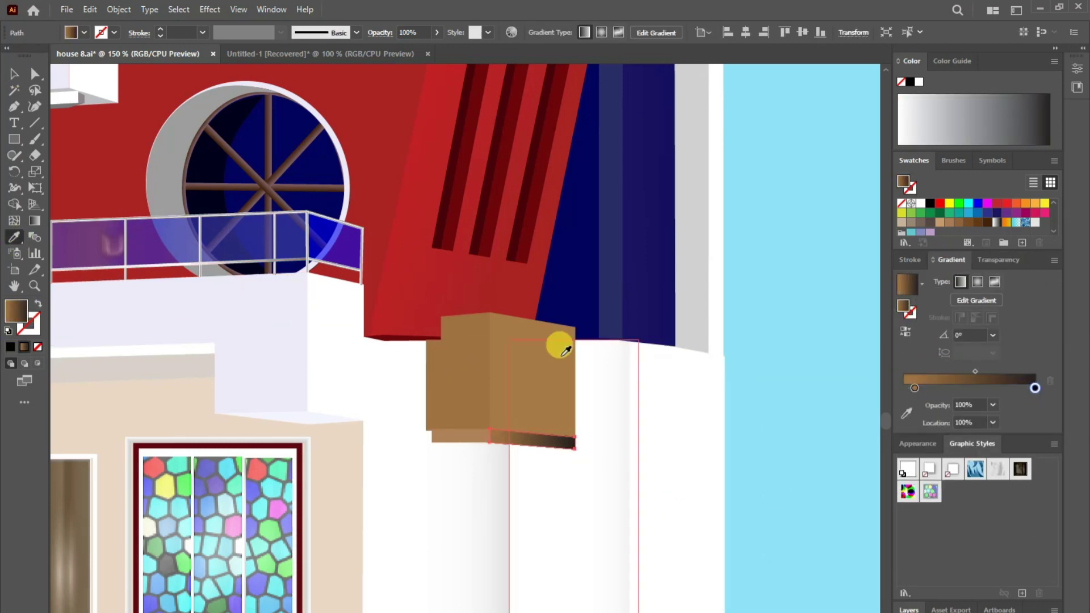
left_click(963, 389)
key("g")
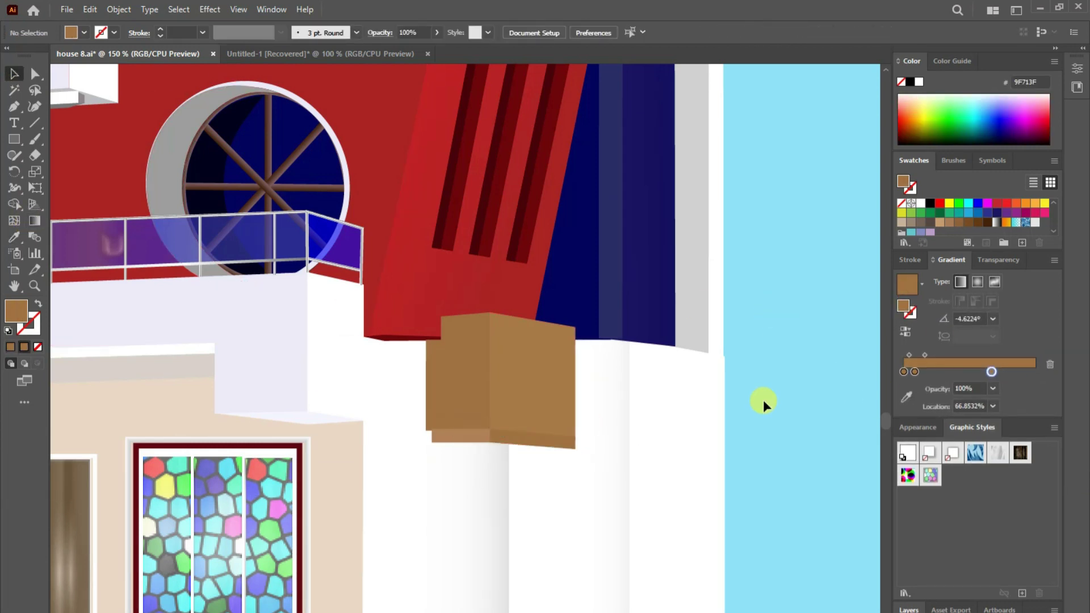
left_click_drag(914, 371, 912, 391)
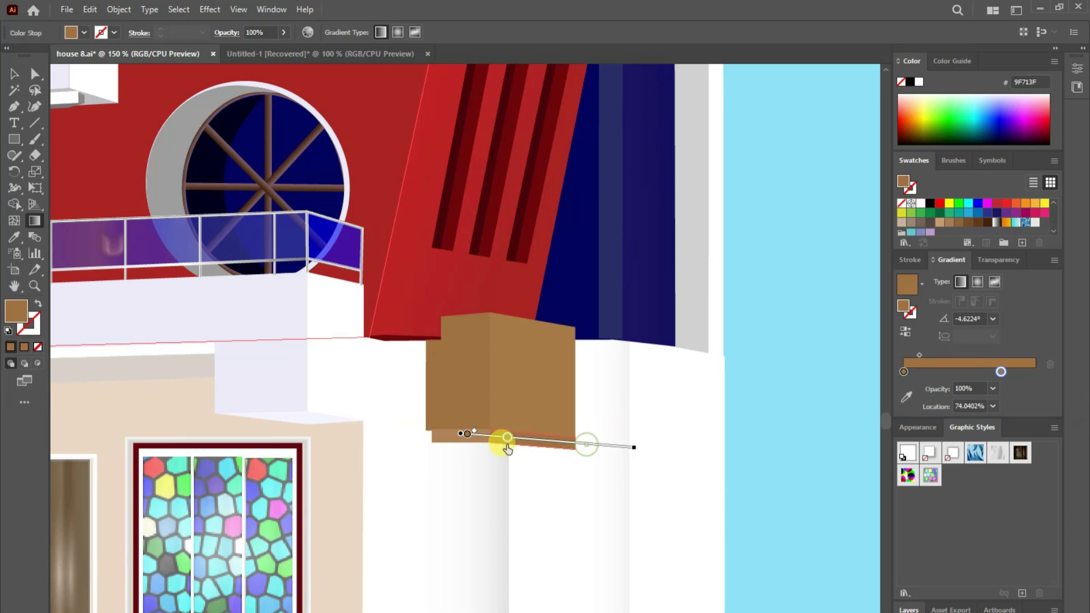
- Recolour the box faces orange
key("v")
left_click(499, 375)
double_click(16, 310)
left_click(567, 253)
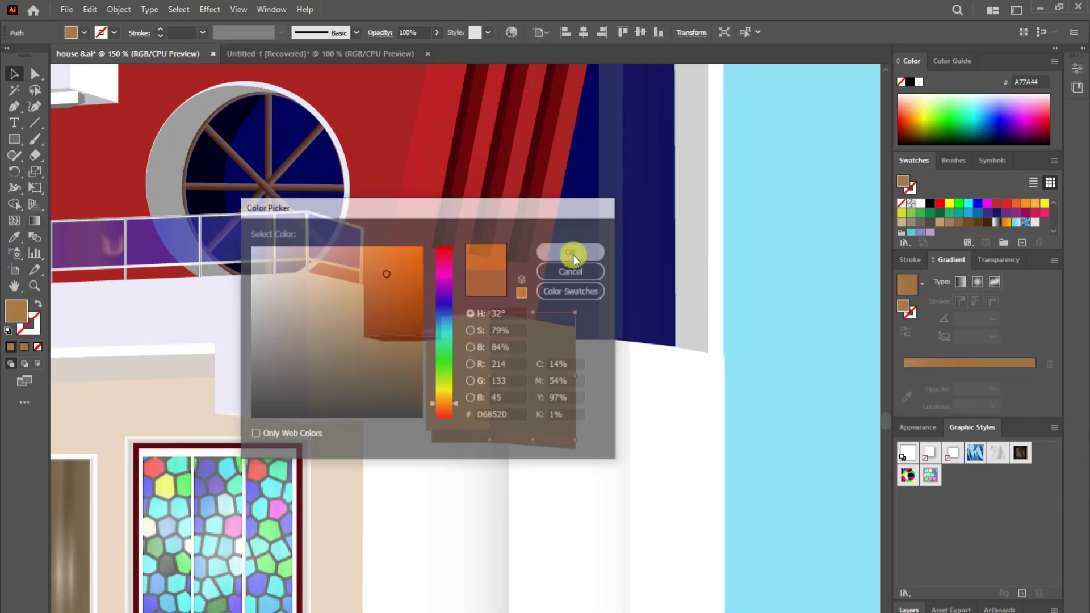
key("ctrl+shift+a")
- Apply an orange vertical gradient to the box's bottom strip
left_click(533, 443)
key("i")
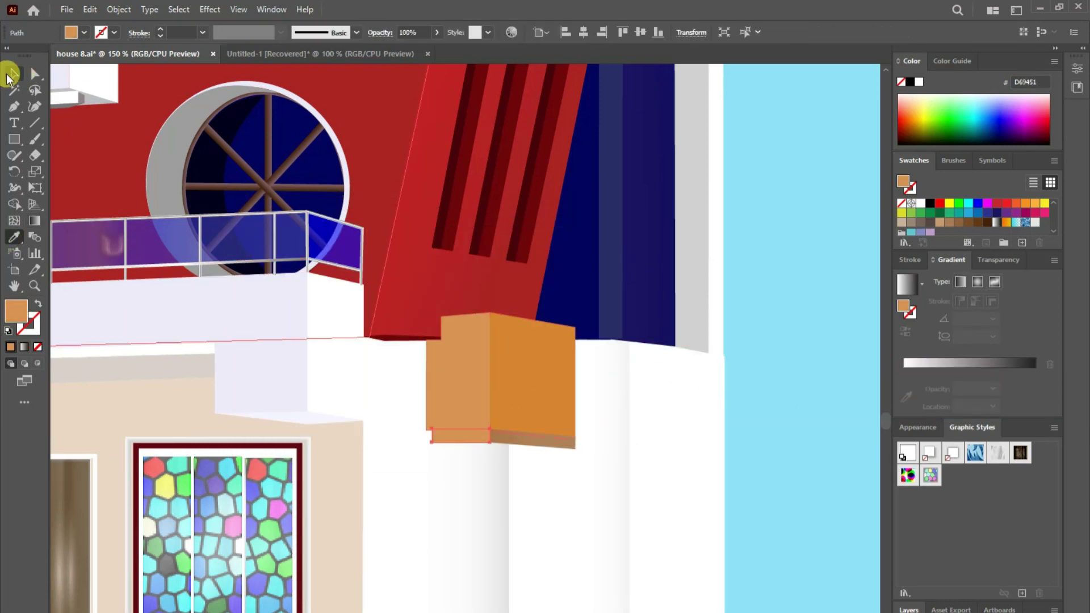
left_click(581, 406)
left_click(928, 368)
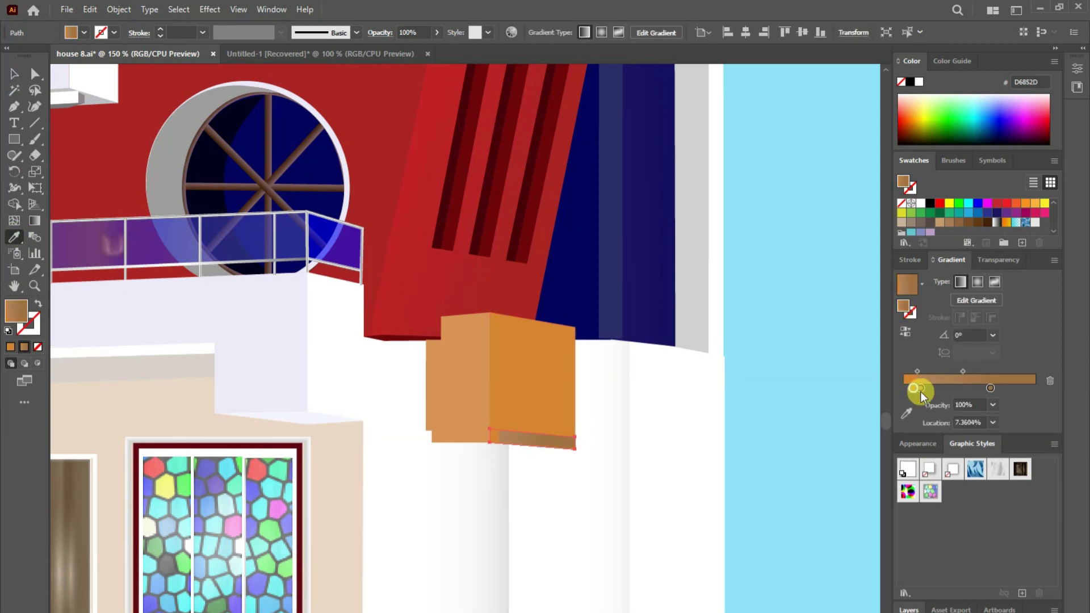
left_click(33, 223)
left_click_drag(530, 413, 535, 447)
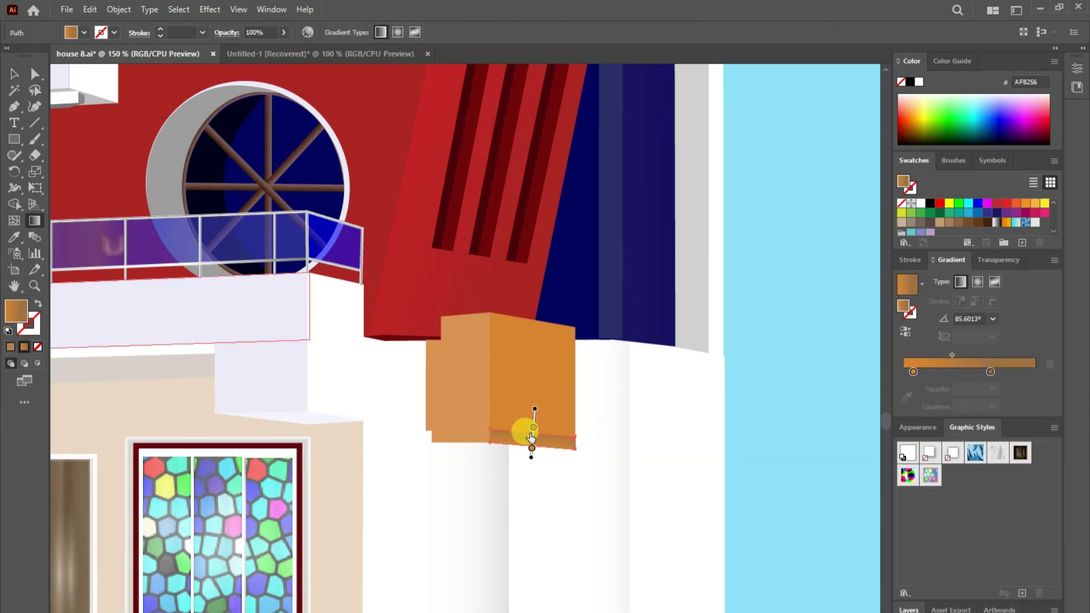
- Give the left bottom strip a vertical gradient fill
key("v")
left_click(792, 467)
left_click(455, 438)
left_click(923, 366)
key("g")
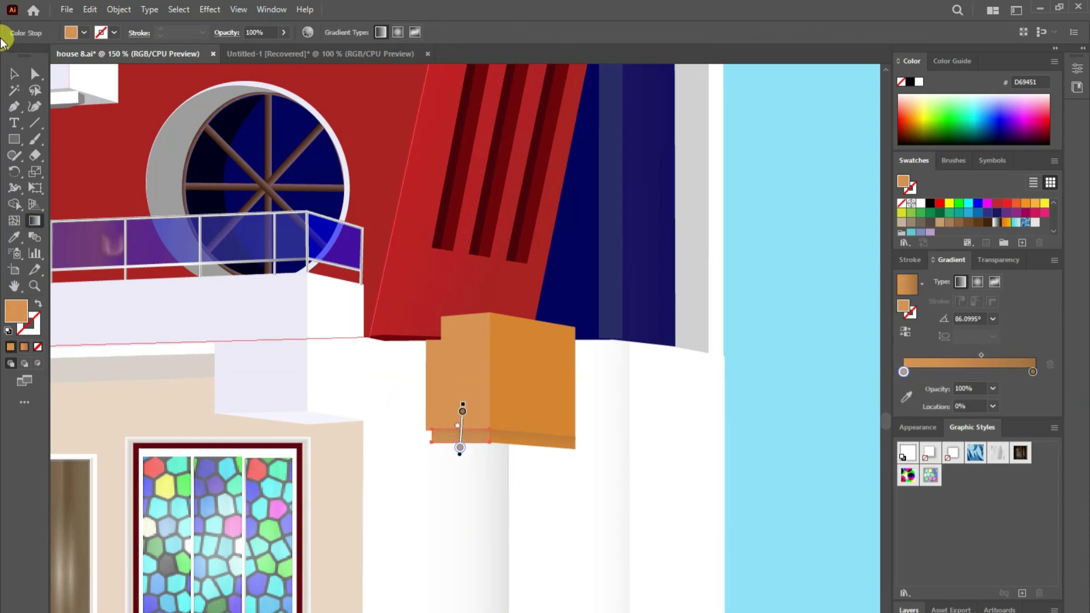
left_click(489, 440)
- Draw the box's underside and fill it dark brown
key("p")
left_click(486, 457)
double_click(16, 310)
left_click(403, 311)
left_click(572, 251)
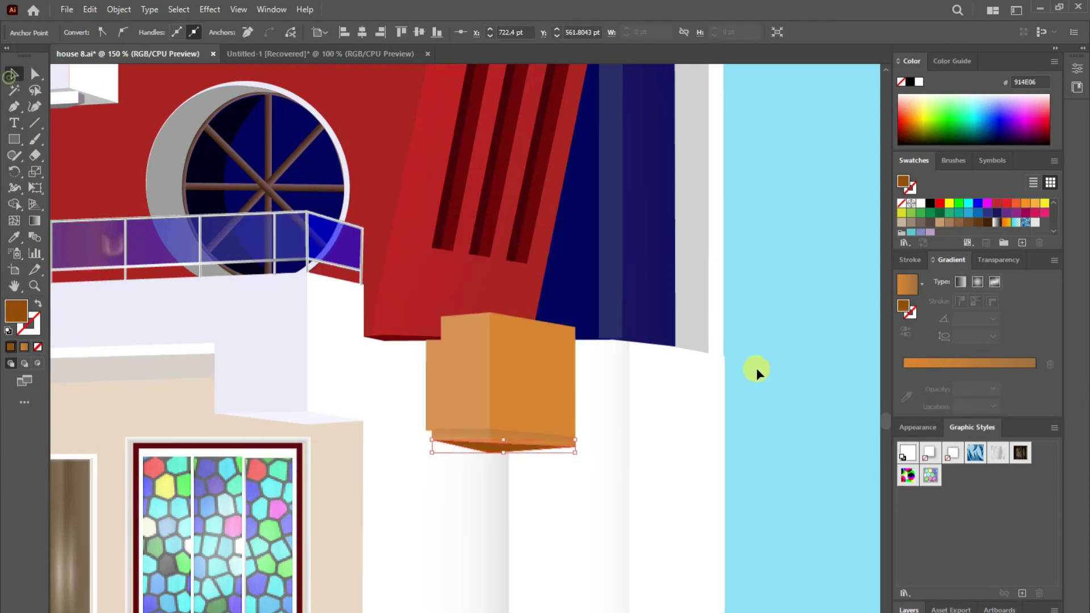
double_click(16, 311)
left_click(408, 340)
left_click(572, 250)
key("a")
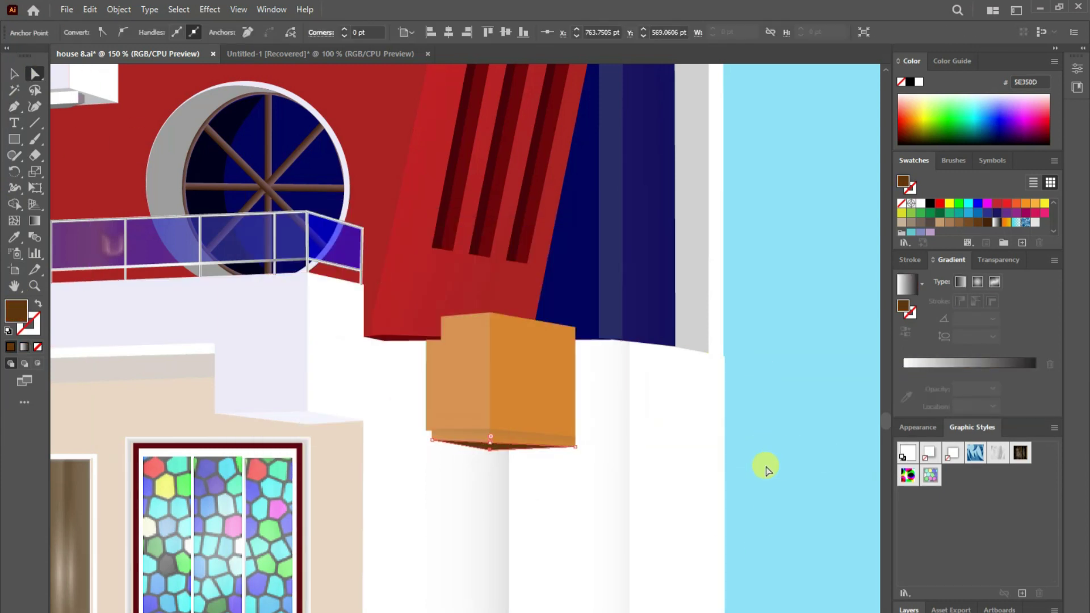
left_click(522, 340)
key("p")
key("ctrl+shift+a")
- Give the post a white-to-black gradient stroke and place a copy further right
left_click(38, 304)
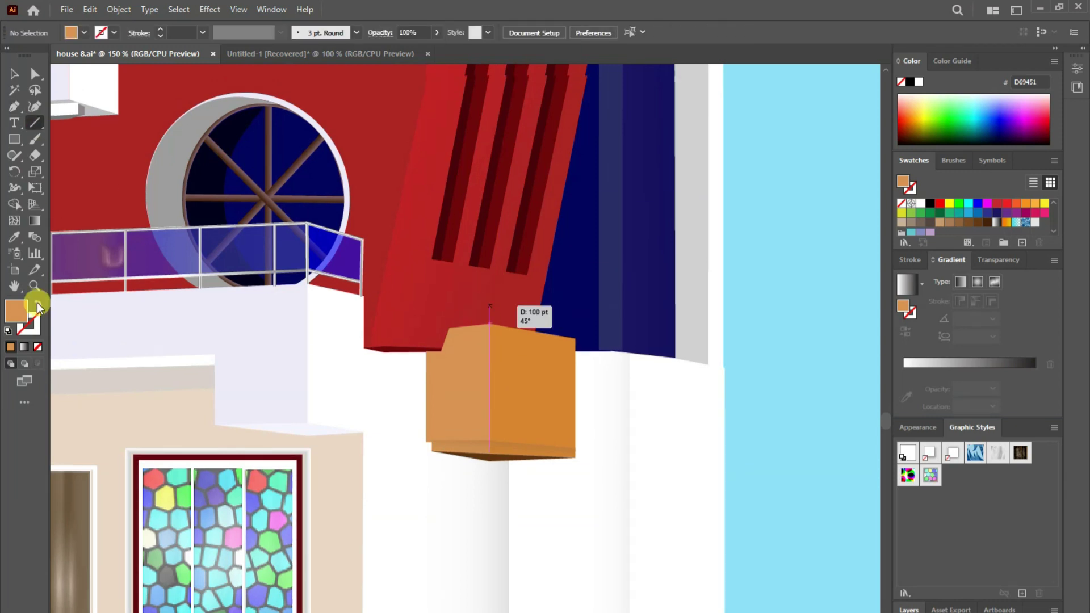
left_click(202, 33)
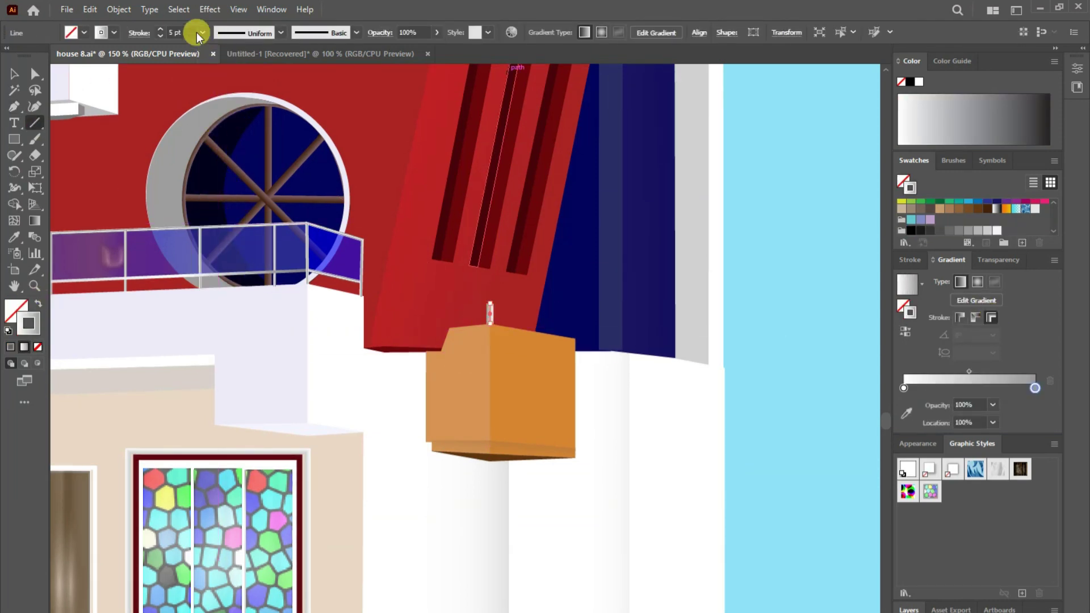
key("v")
left_click(490, 315)
left_click_drag(522, 320, 568, 320)
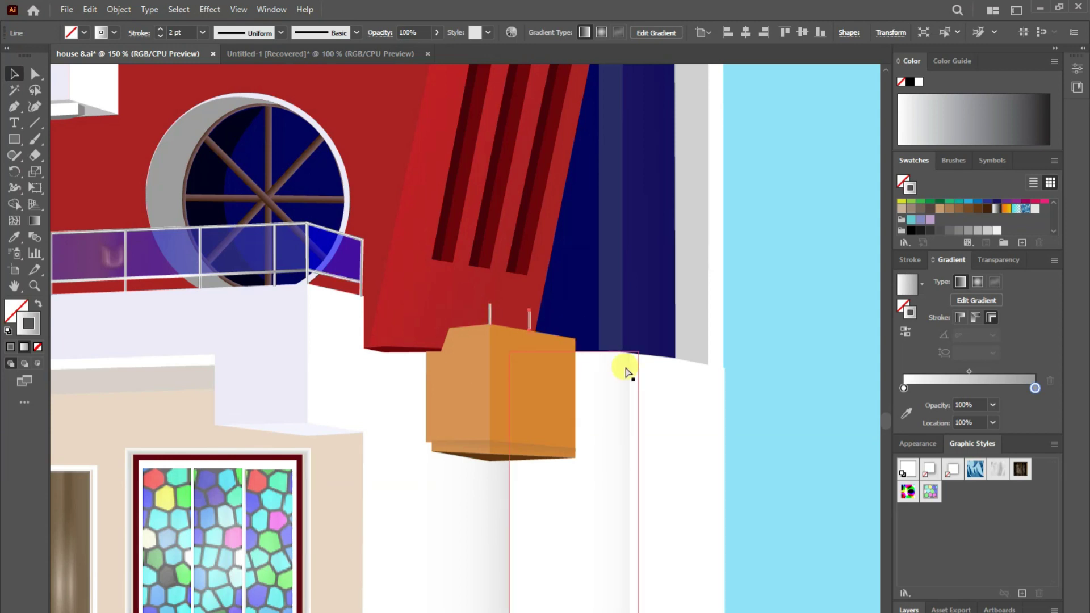
- Pen-draw the top rail shape from the left post to above the right post
key("p")
left_click(490, 295)
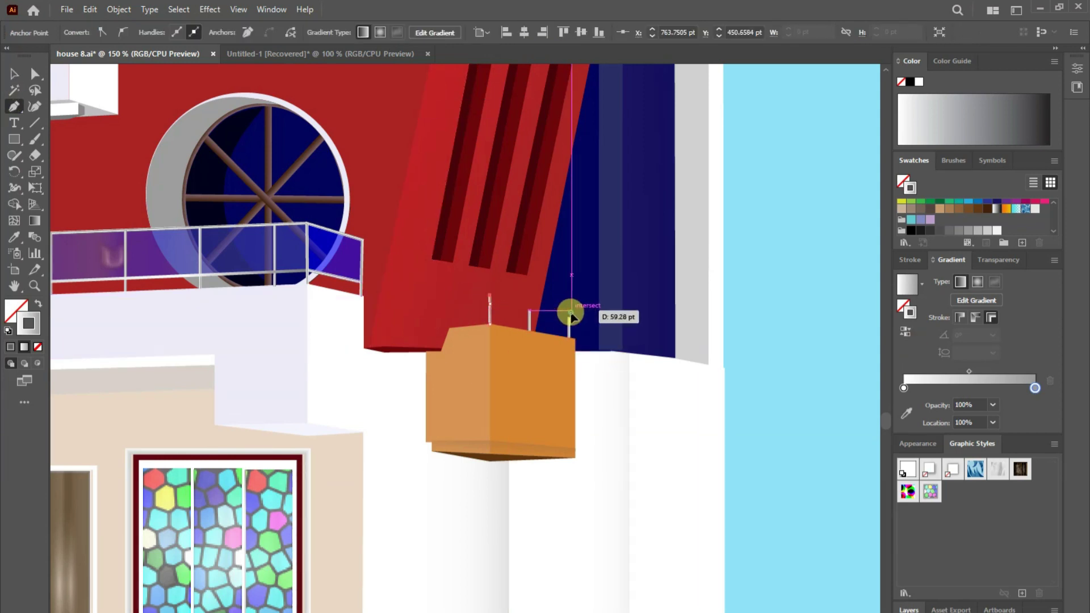
left_click_drag(584, 326, 590, 316)
left_click(491, 298)
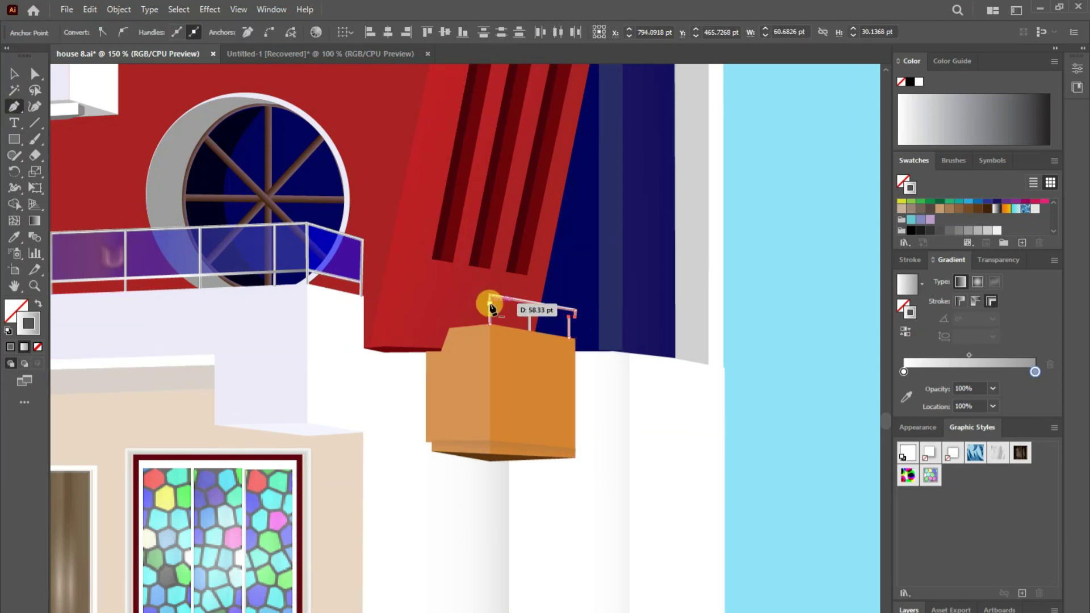
left_click(24, 301)
- Fill the rail with a gradient, swap it onto the stroke and check the stroke weight
left_click(14, 74)
left_click(639, 349)
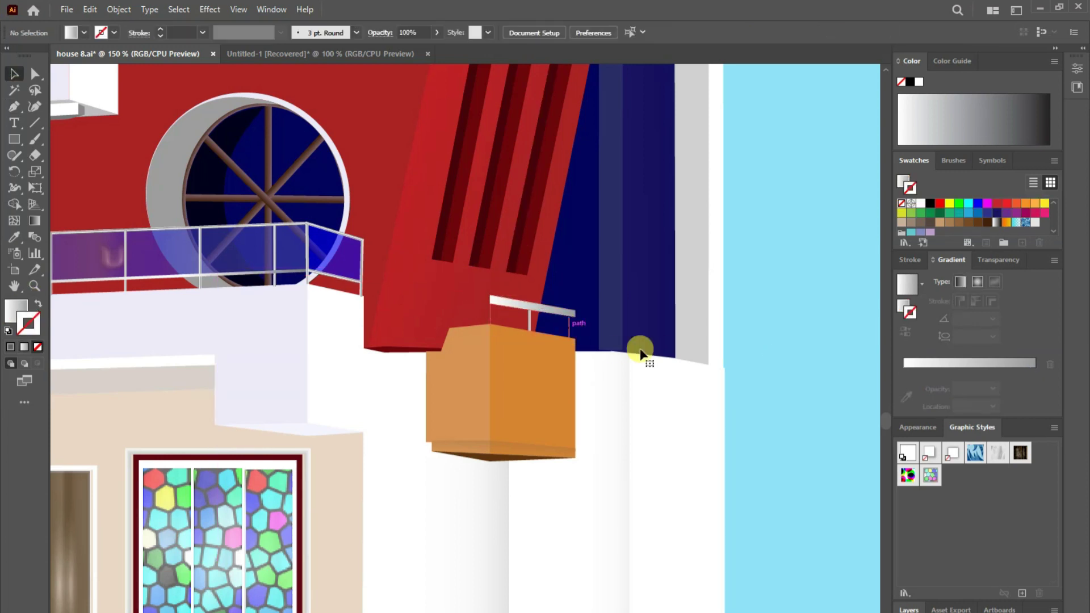
left_click(37, 305)
left_click(202, 32)
left_click(219, 110)
key("ctrl+shift+a")
- Reselect the top rail, then add a straight line segment beside it
left_click_drag(490, 321, 492, 321)
left_click(549, 311)
key("ctrl+shift+a")
key("a")
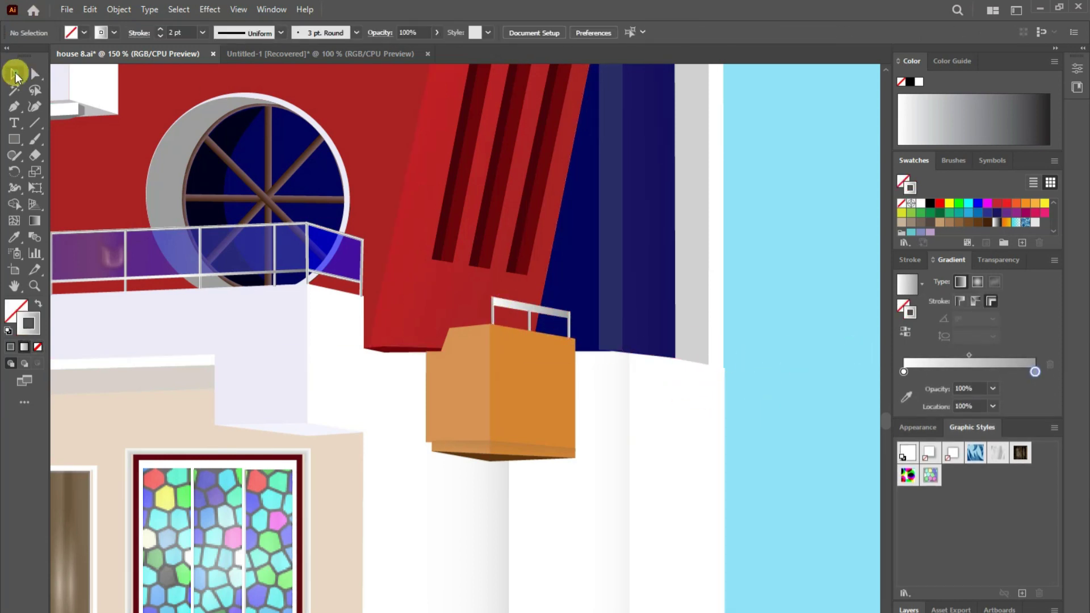
key("backslash")
left_click_drag(616, 317, 615, 316)
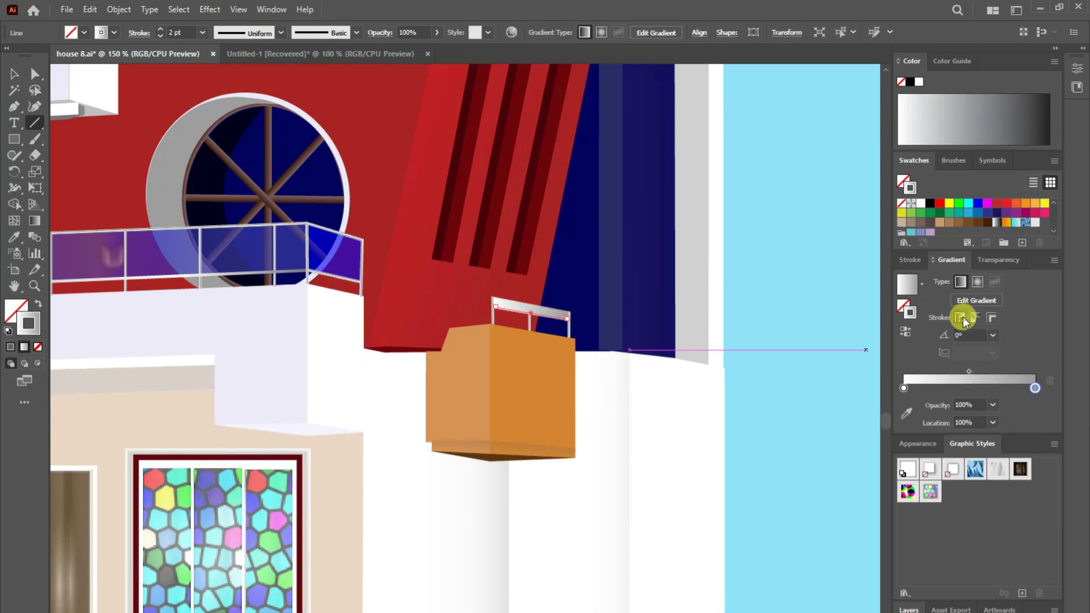
- Add a short vertical post at the railing's right end
scroll(964, 226, "down", 1)
key("ctrl+shift+a")
key("v")
key("backslash")
left_click_drag(567, 318, 568, 334)
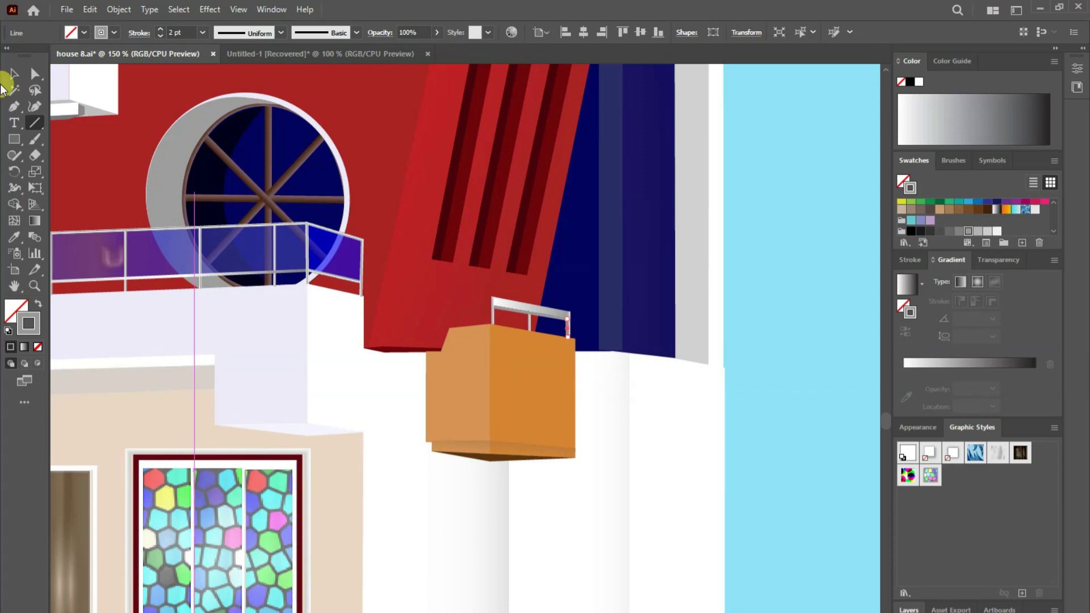
left_click(5, 80)
key("ctrl+shift+a")
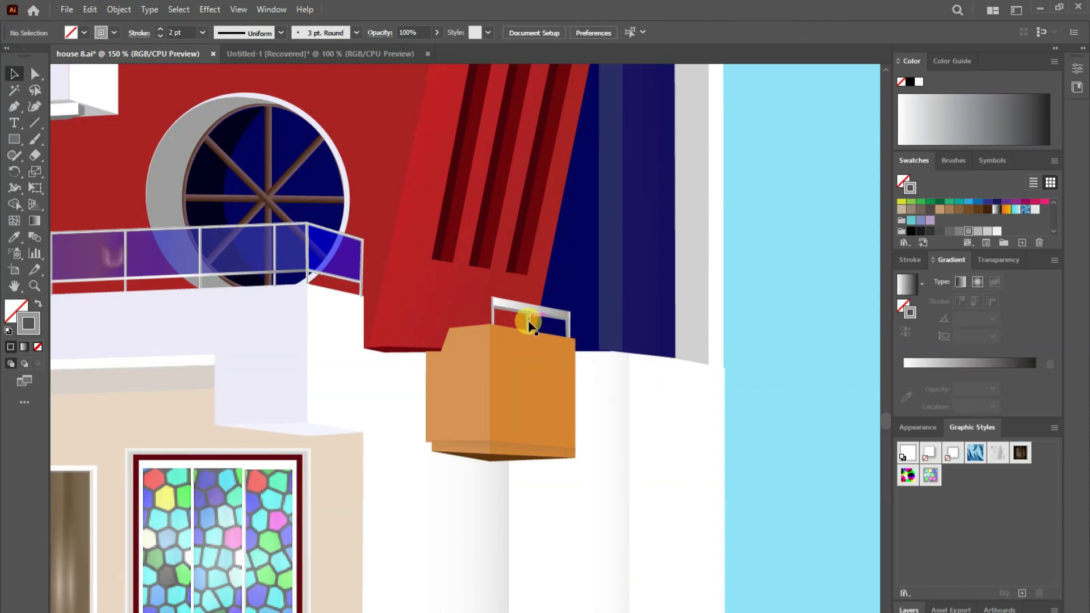
- Zoom in to inspect the railing's right post, then zoom back out to the whole house
left_click(34, 285)
left_click(610, 483)
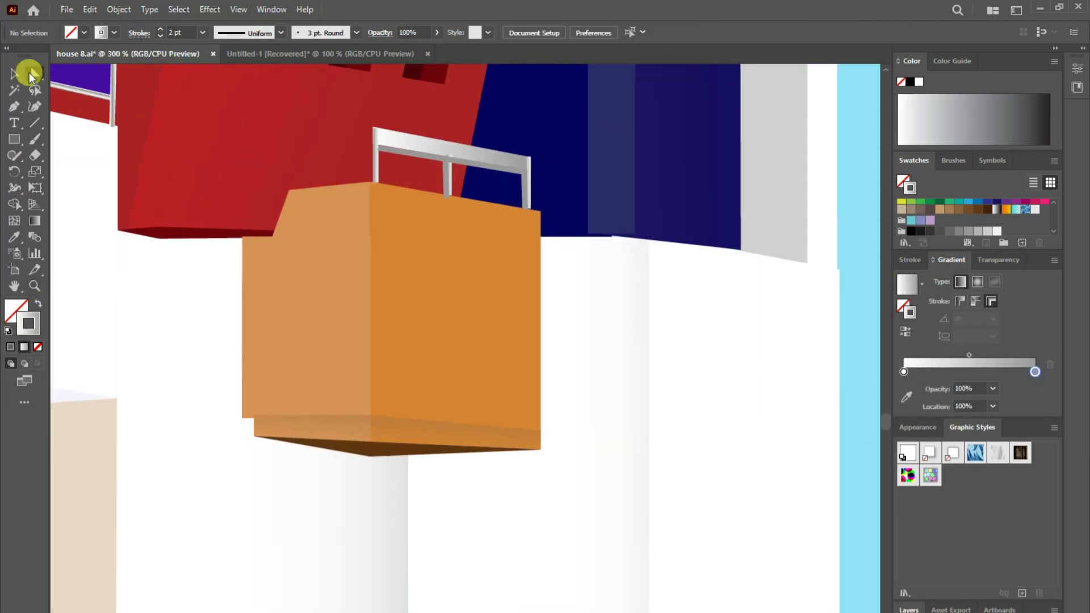
left_click(35, 73)
left_click_drag(434, 157, 477, 216)
key("v")
left_click(526, 182)
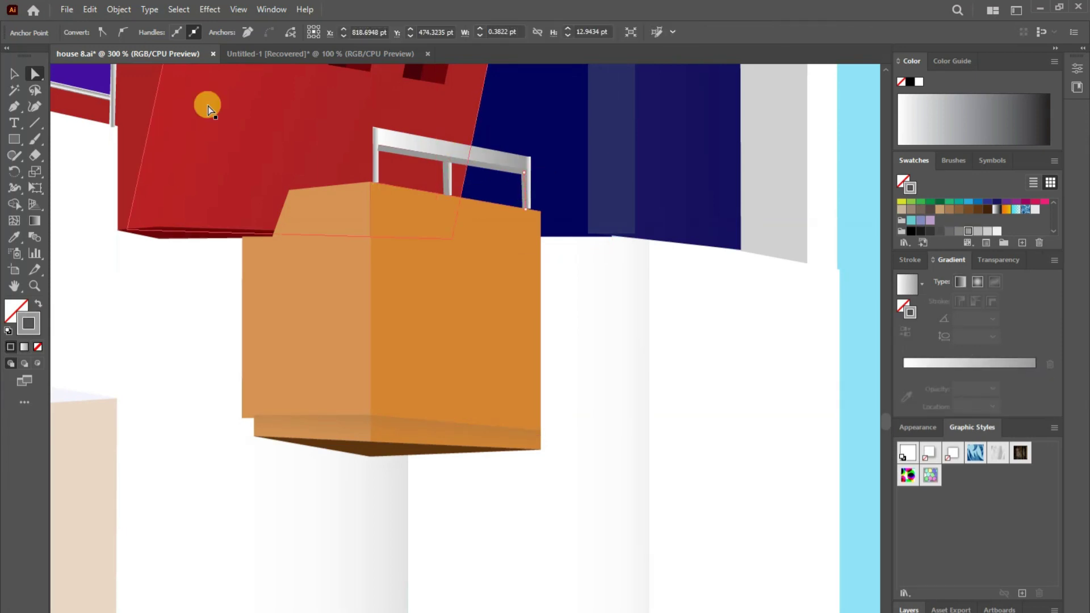
left_click(236, 102)
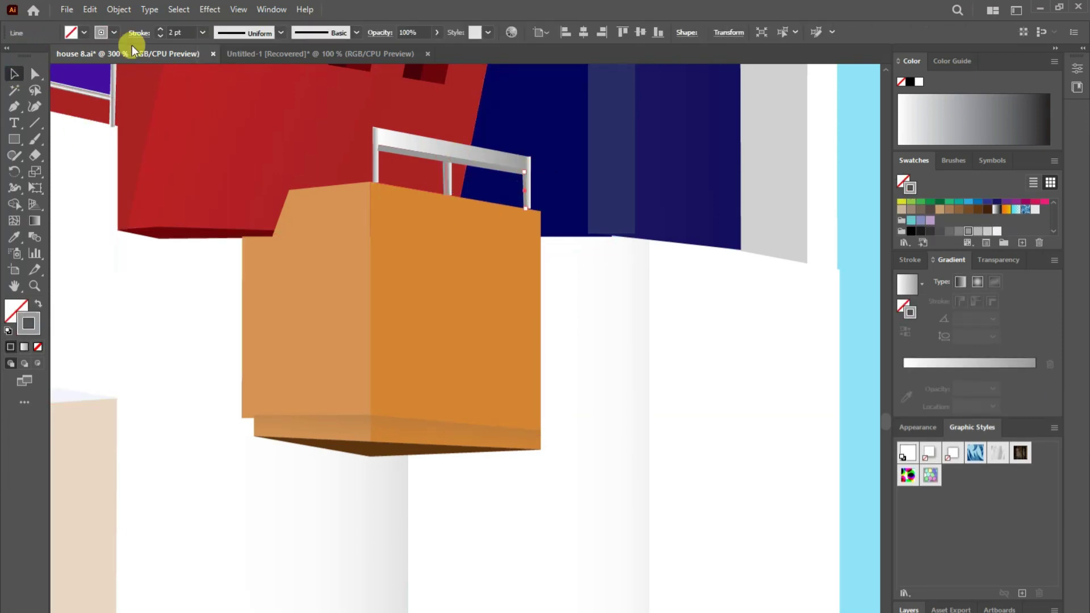
key("z")
left_click(377, 294, "alt")
left_click(486, 450, "alt")
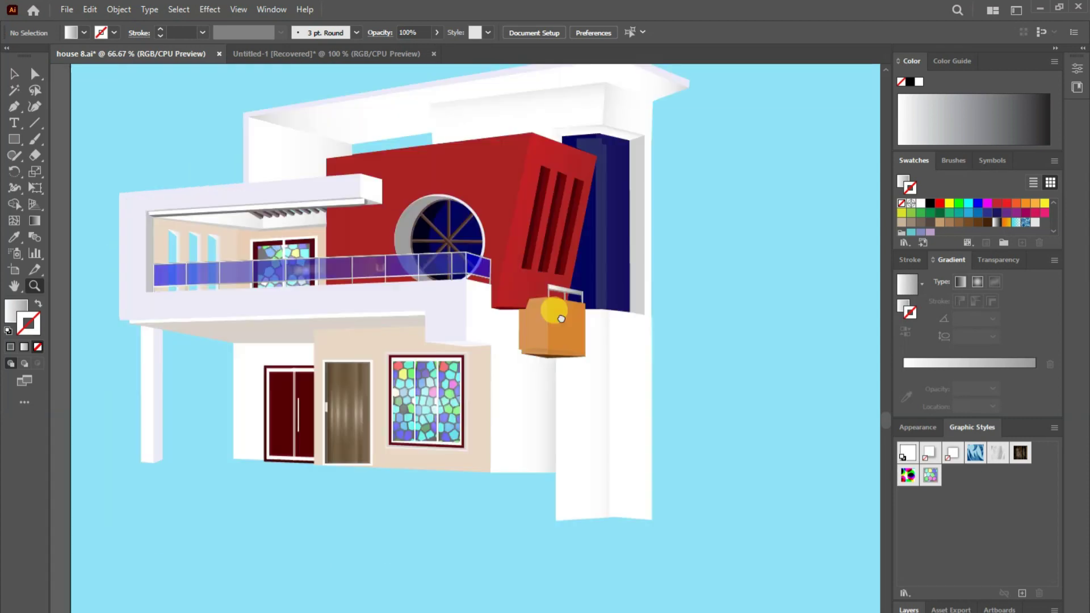
- Pen-draw a quadrilateral window shape on the wall below the orange box
left_click(446, 328)
left_click(445, 455)
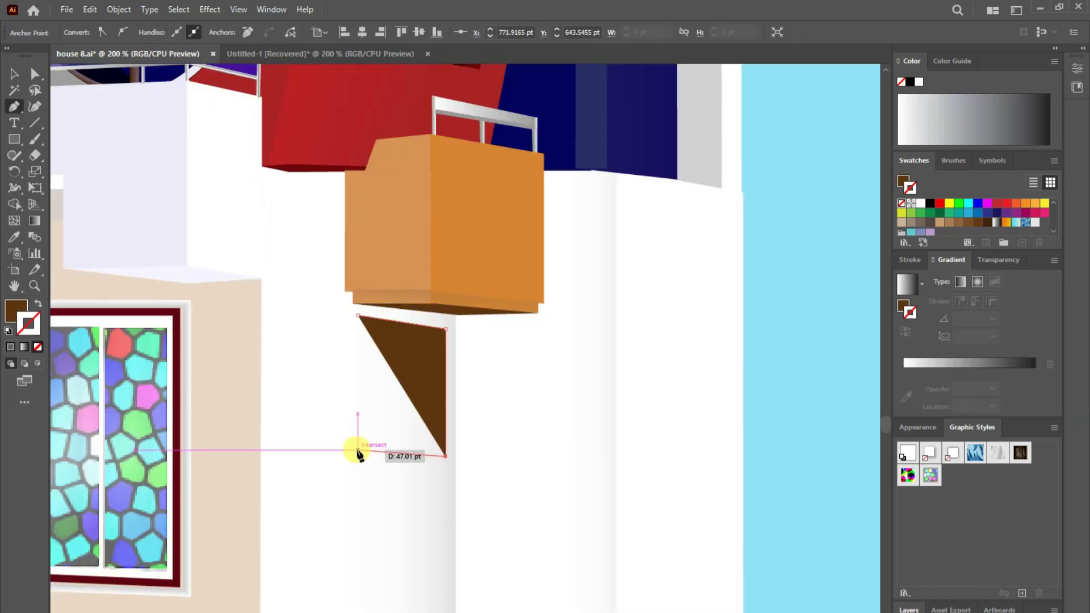
left_click(354, 451)
left_click(358, 315)
key("a")
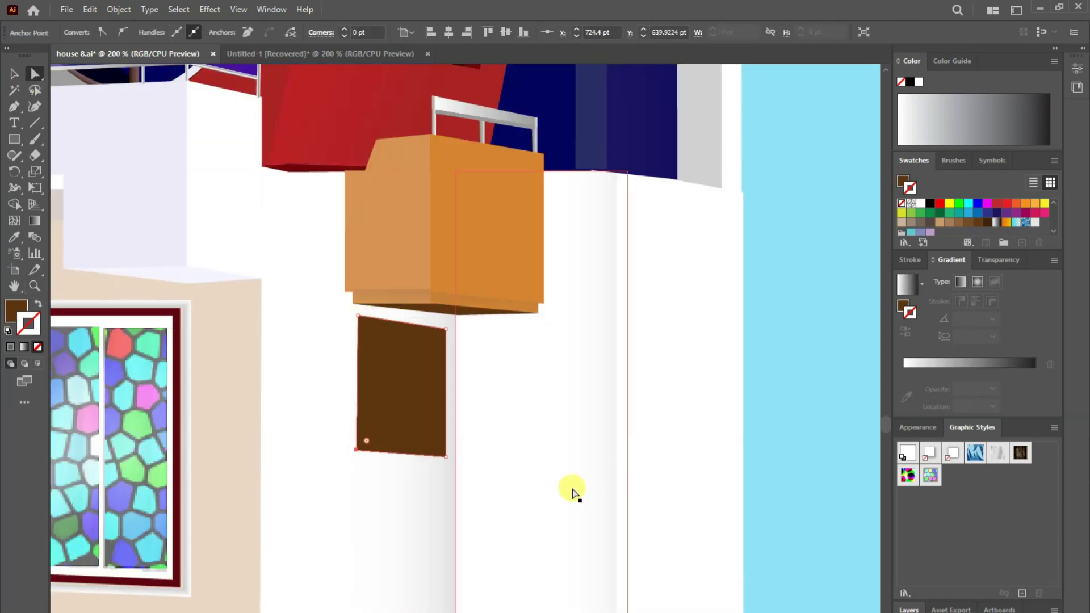
- Eyedropper the wall colours into the new window shape and its thin strip
key("i")
left_click(77, 190)
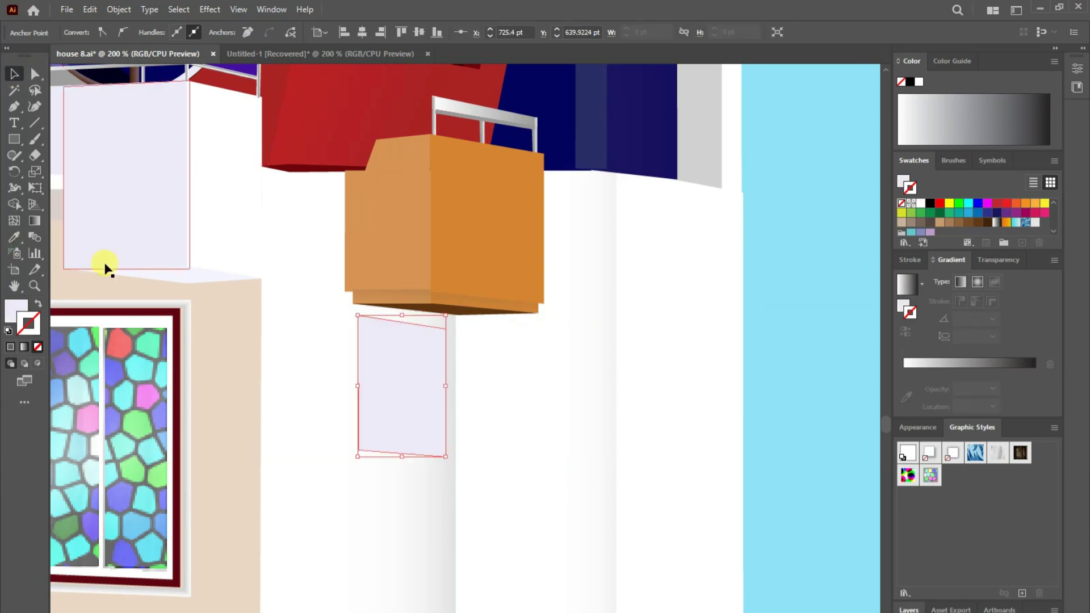
left_click(14, 106)
left_click(225, 182)
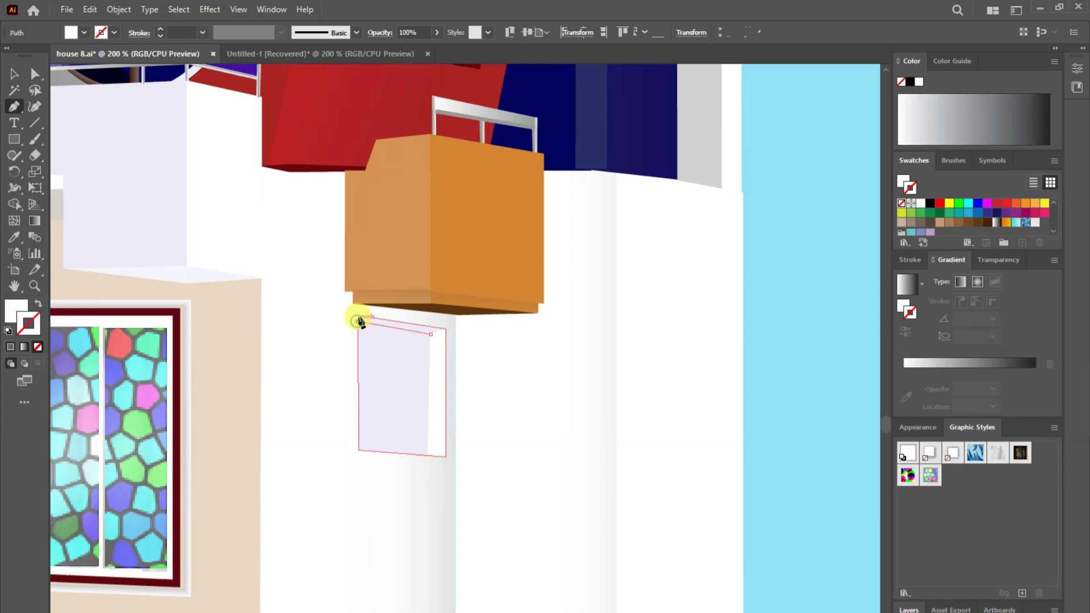
left_click(791, 372)
- Draw the window's top frame line with a 2 pt grey CCC8C6 stroke
left_click(34, 123)
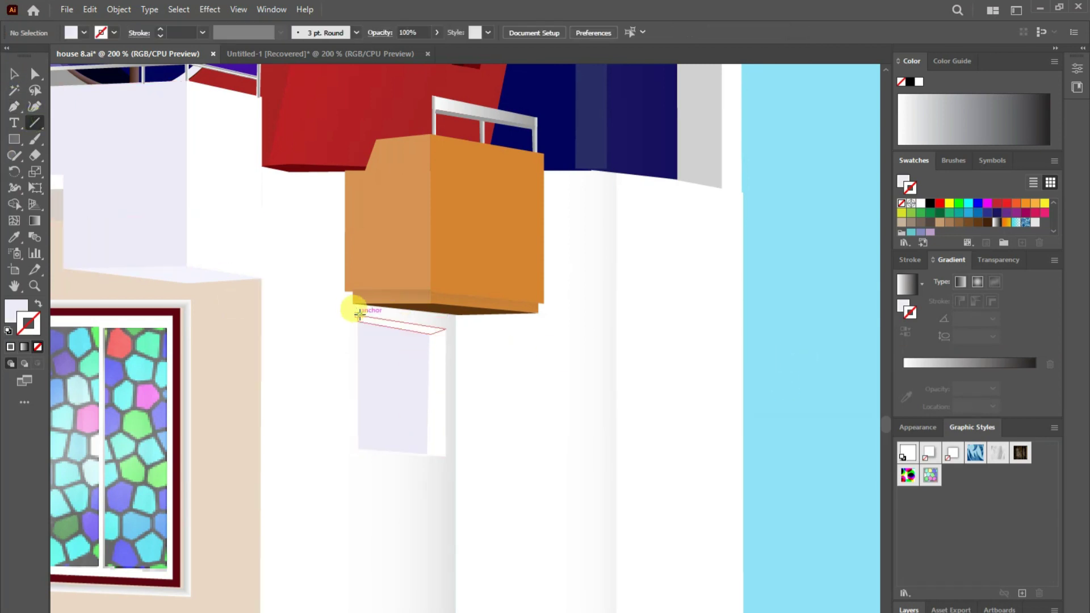
left_click_drag(357, 315, 446, 328)
key("i")
left_click(202, 32)
left_click(224, 104)
double_click(20, 316)
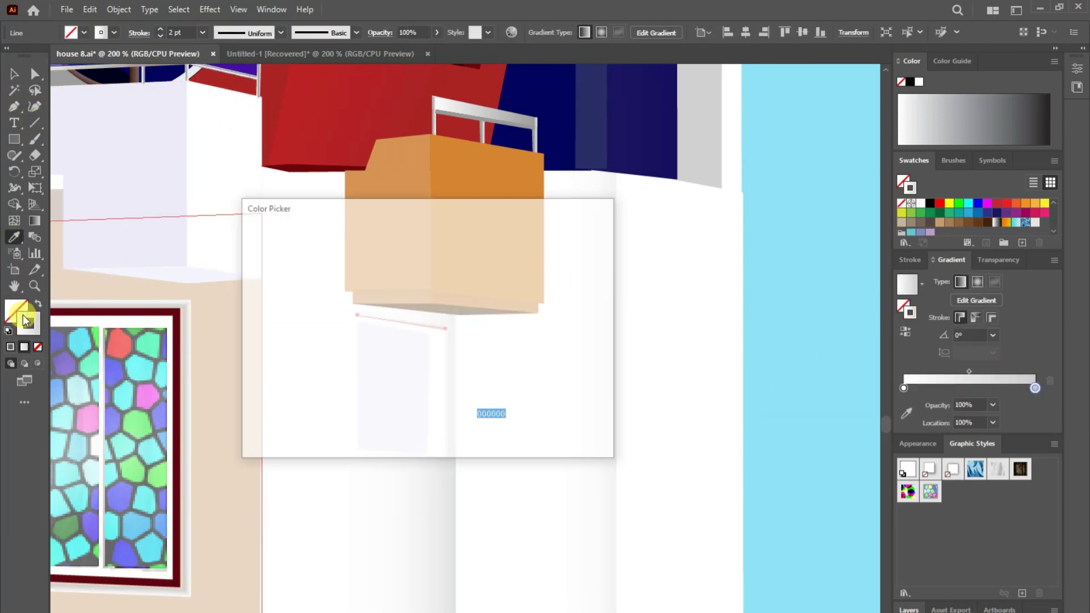
left_click(560, 237)
left_click(23, 319)
double_click(35, 317)
left_click(569, 250)
- Draw a vertical divider line inside the window
key("backslash")
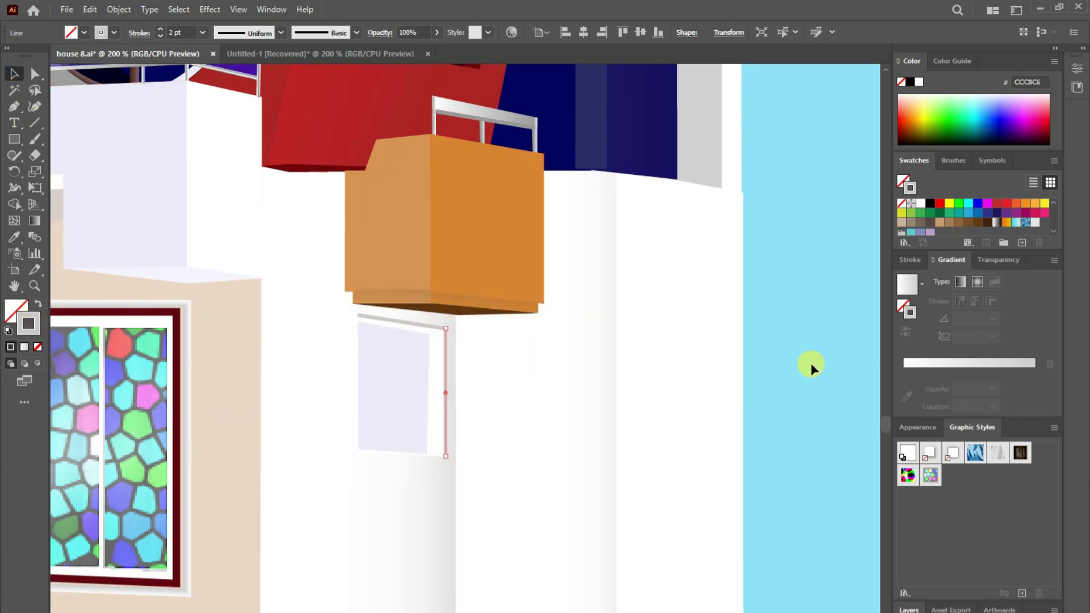
key("ctrl+shift+a")
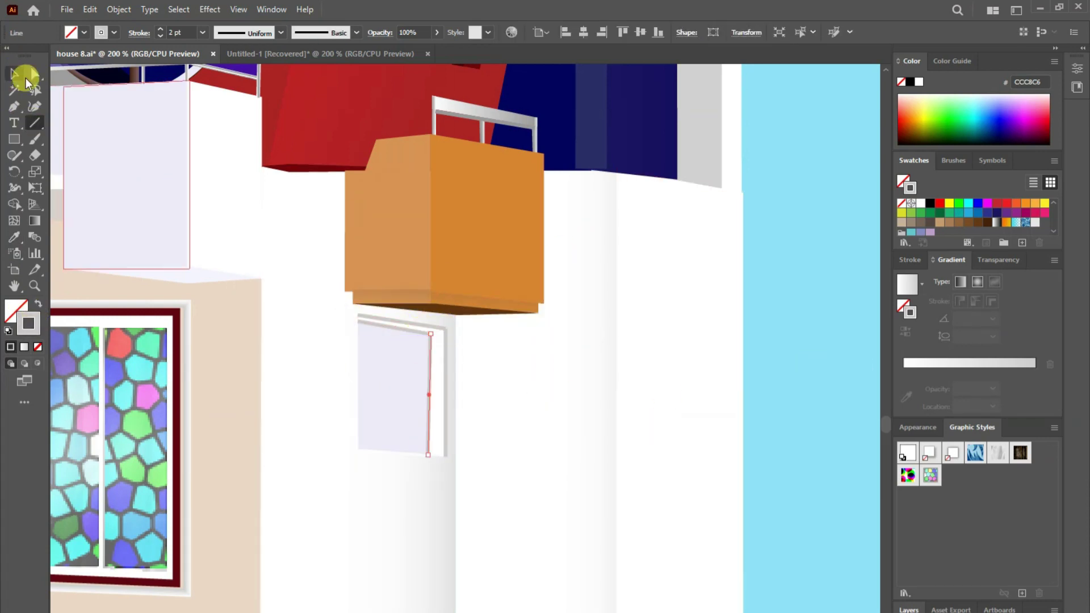
left_click_drag(394, 328, 394, 449)
- Apply the mosaic stained-glass Graphic Style to the pane and stretch it to fit the frame
key("v")
key("ctrl+alt+bracketleft")
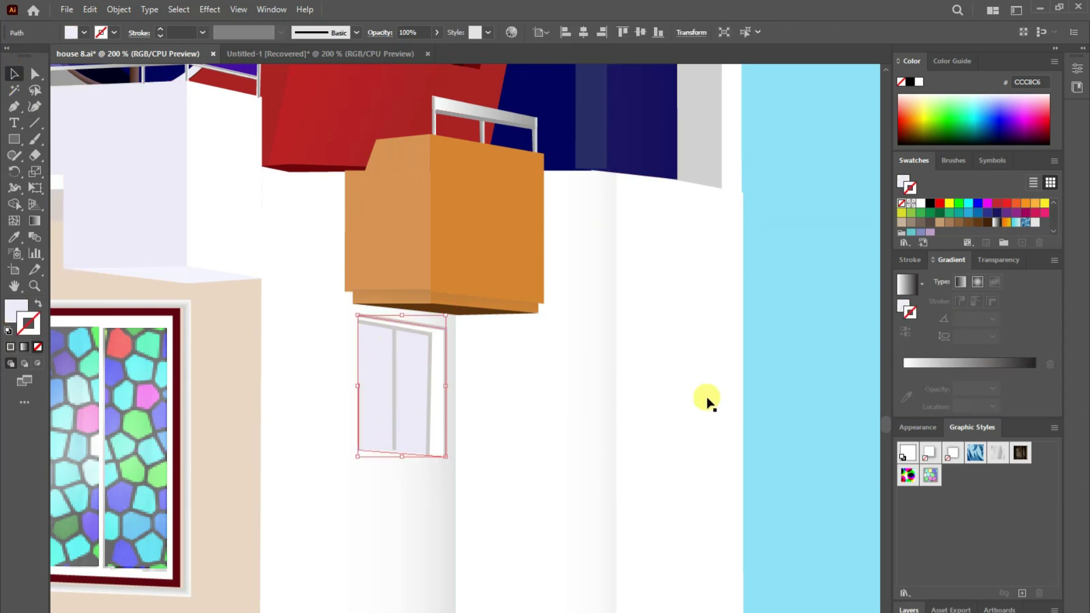
left_click(929, 477)
left_click(16, 311)
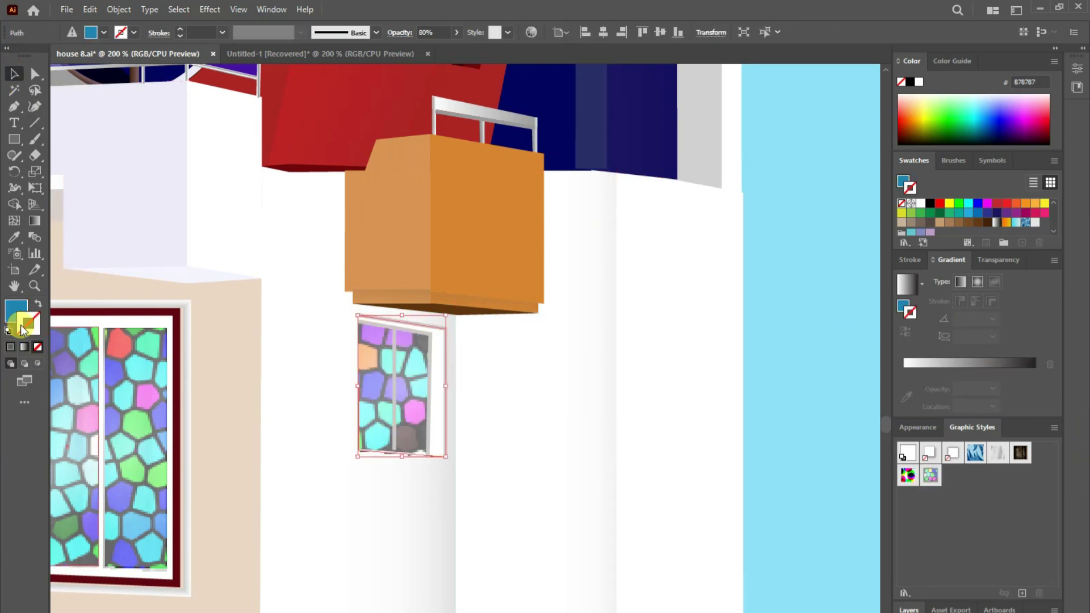
left_click_drag(402, 456, 360, 449)
key("ctrl+shift+a")
- Set the stroke weight of another frame line, then zoom out to see the house
key("backslash")
left_click(202, 32)
left_click(218, 136)
key("ctrl+shift+a")
key("z")
left_click(463, 321, "alt")
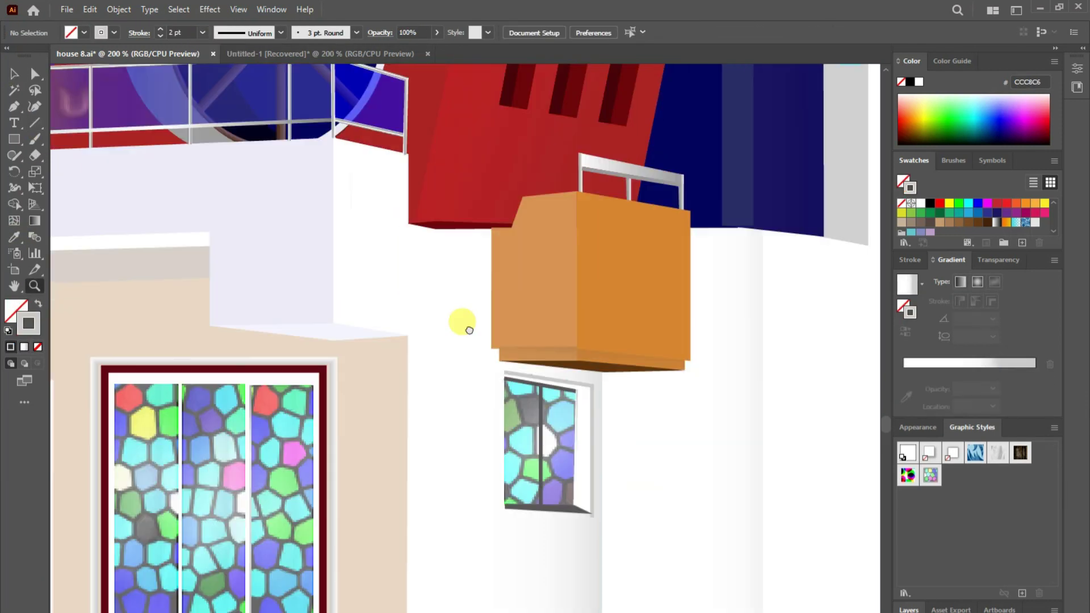
left_click(424, 367, "alt")
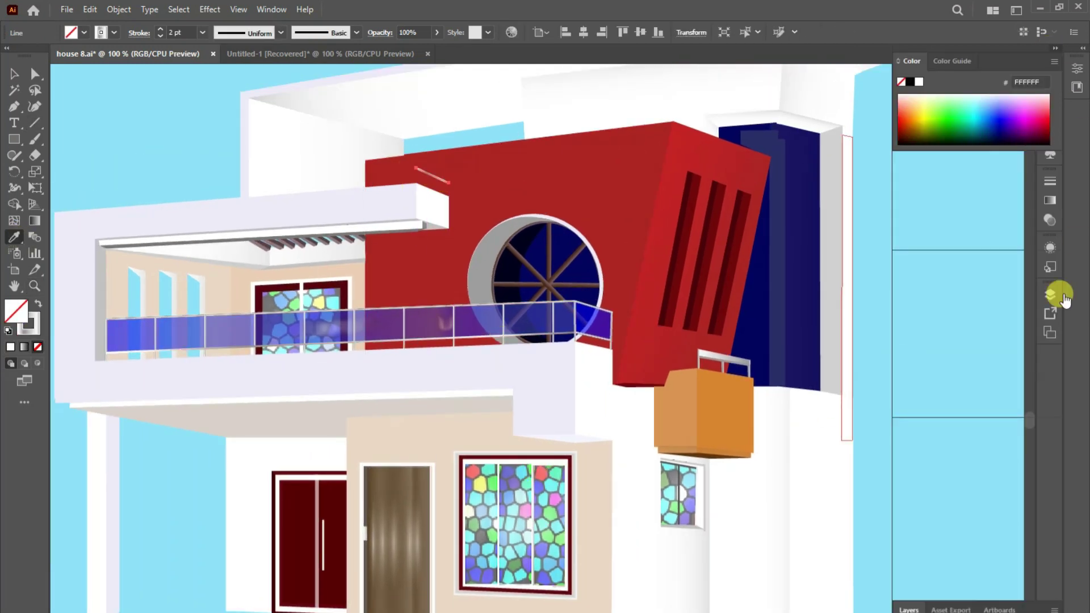
- Give the lower slab a 4 pt multi-stop gradient stroke with a stop near 24%
left_click(965, 385)
left_click(919, 387)
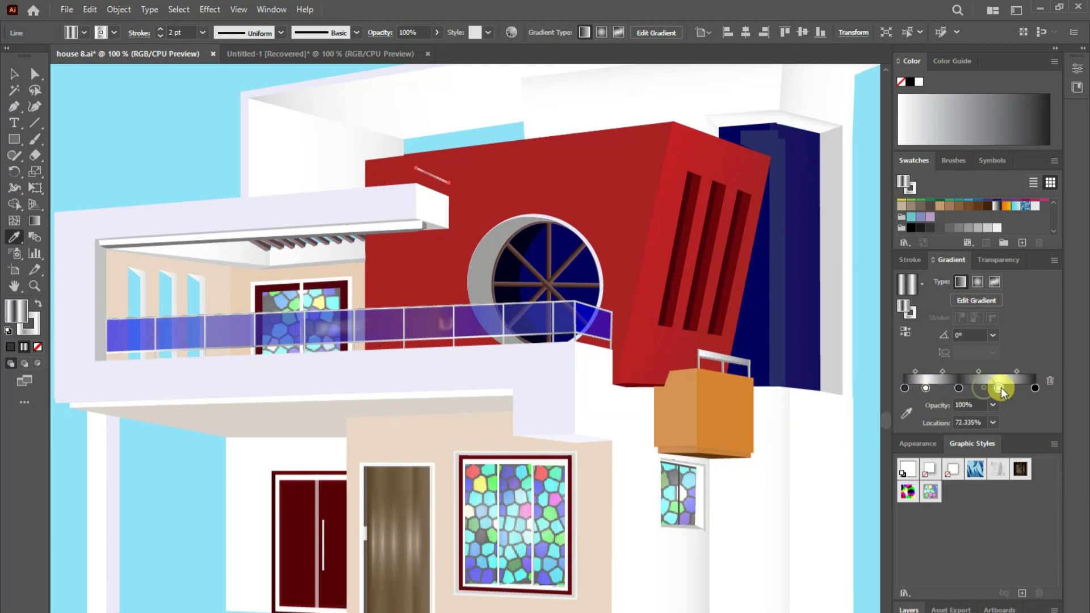
left_click(284, 375)
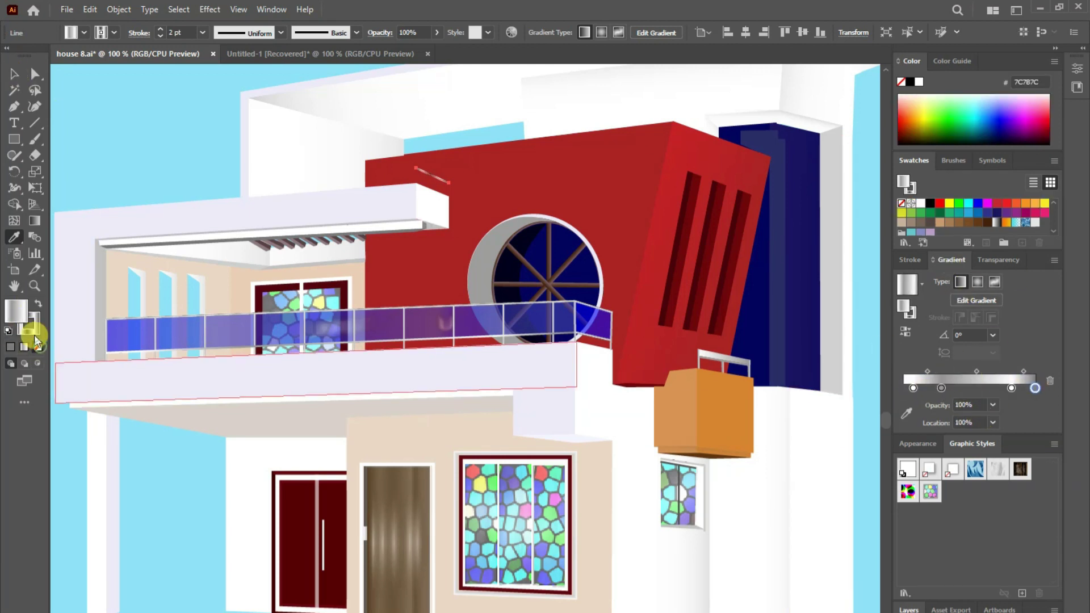
left_click(36, 341)
left_click(202, 33)
left_click(224, 147)
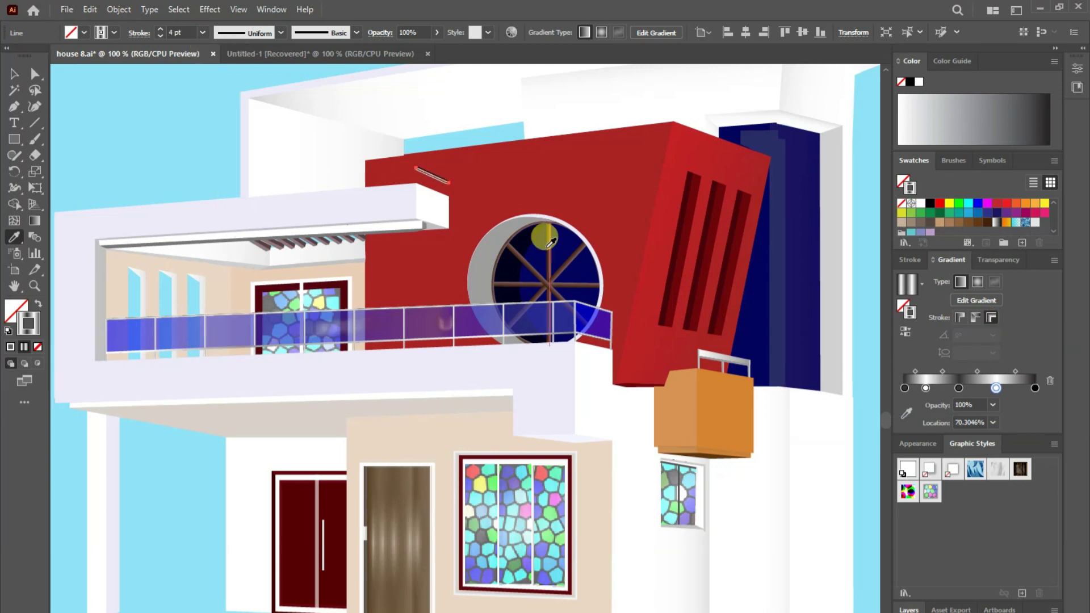
left_click_drag(926, 388, 936, 388)
- Draw a long gradient rail line across the upper balcony from the red block's top
key("backslash")
left_click(417, 167)
left_click_drag(62, 178, 56, 190)
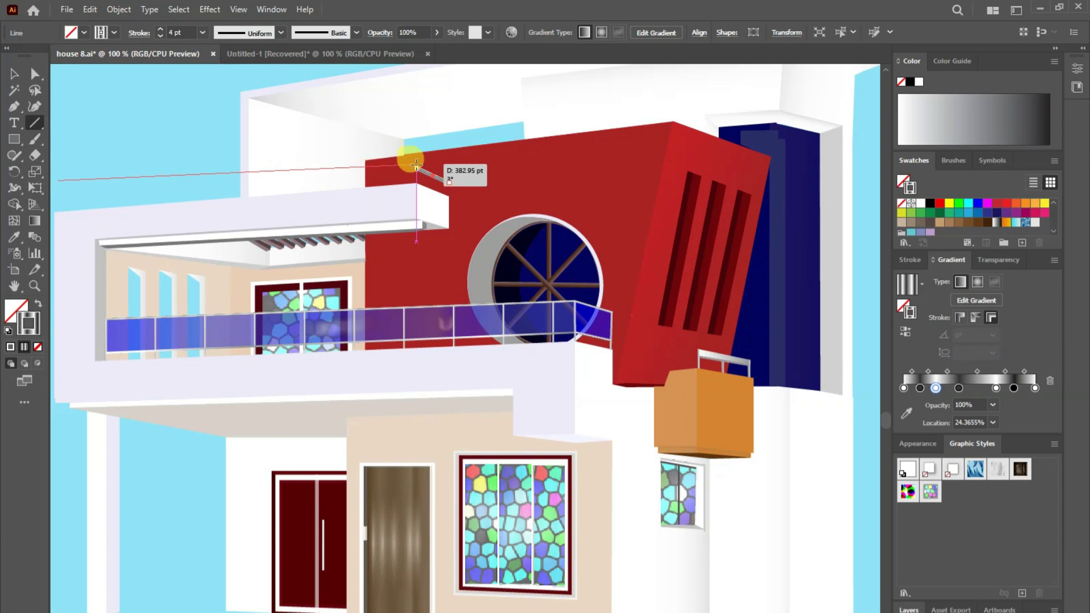
key("a")
left_click(14, 74)
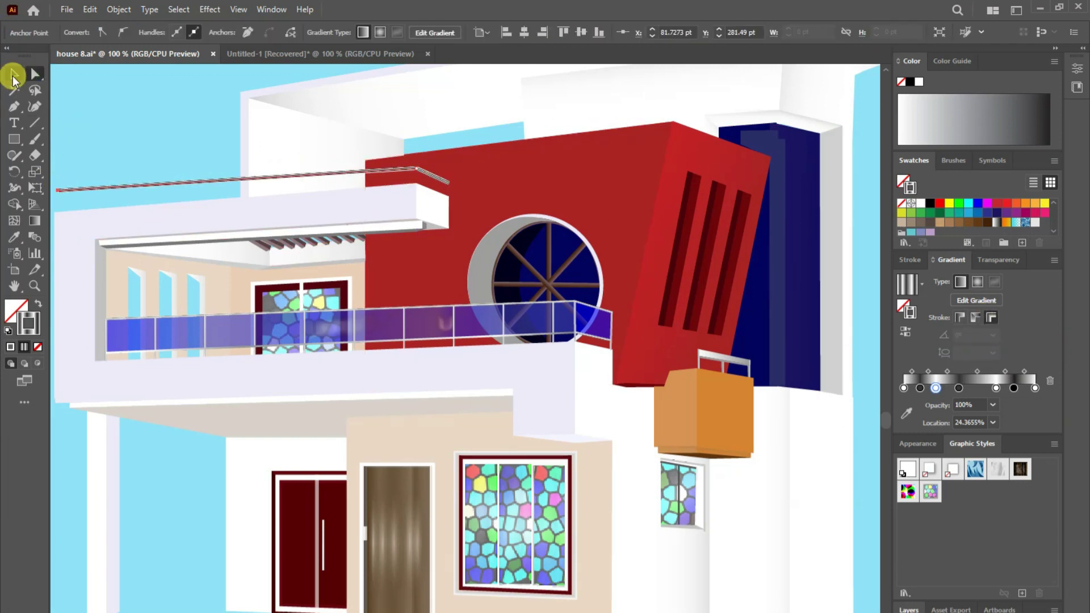
left_click(431, 174)
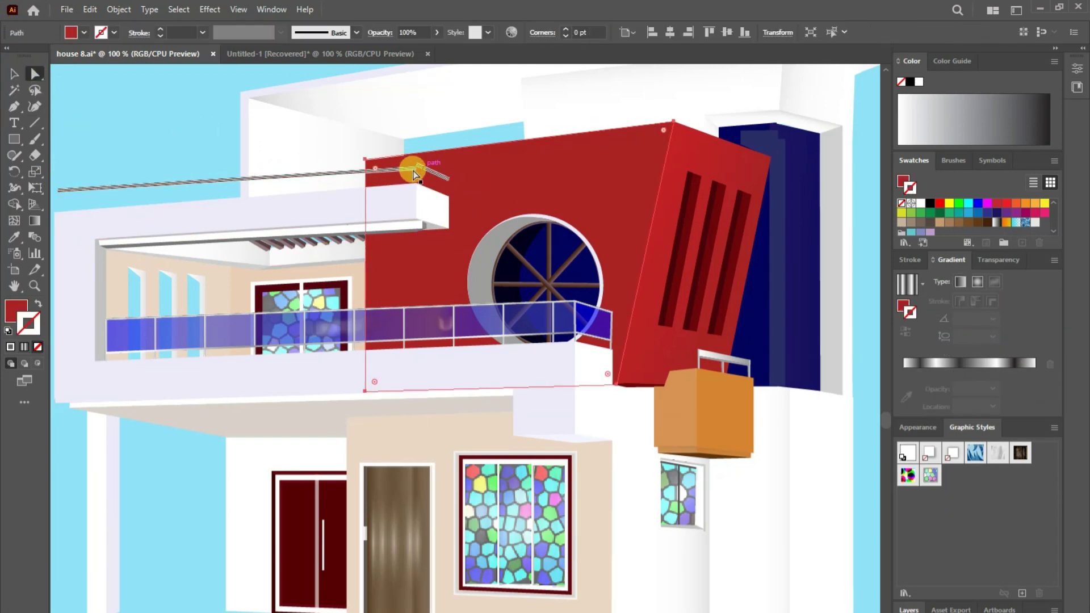
left_click(61, 105)
- Move the new rail line to the left along the upper slab
key("backslash")
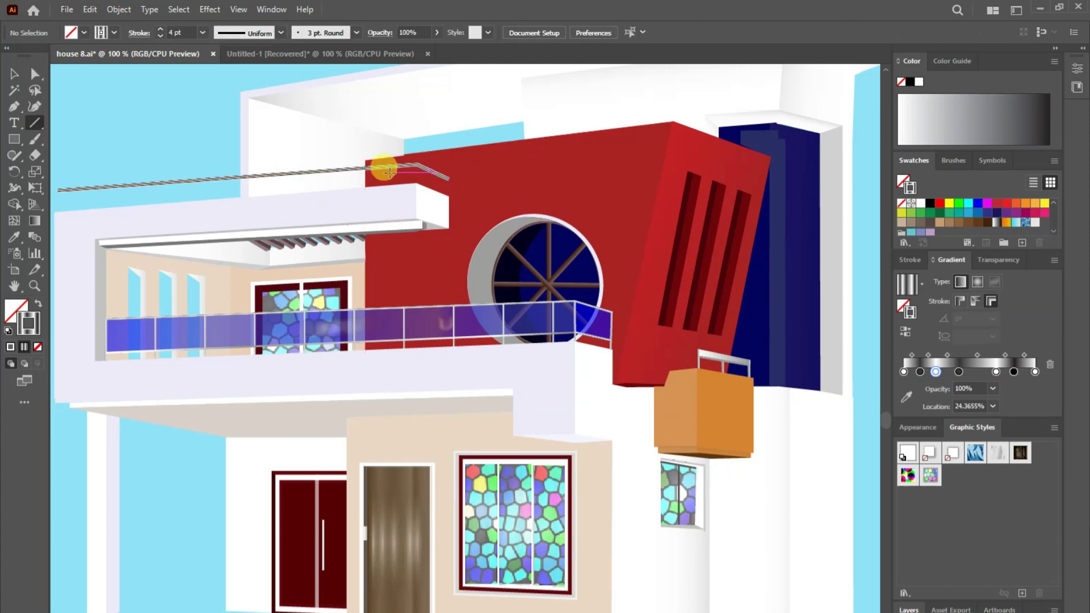
key("v")
left_click_drag(407, 182, 304, 181)
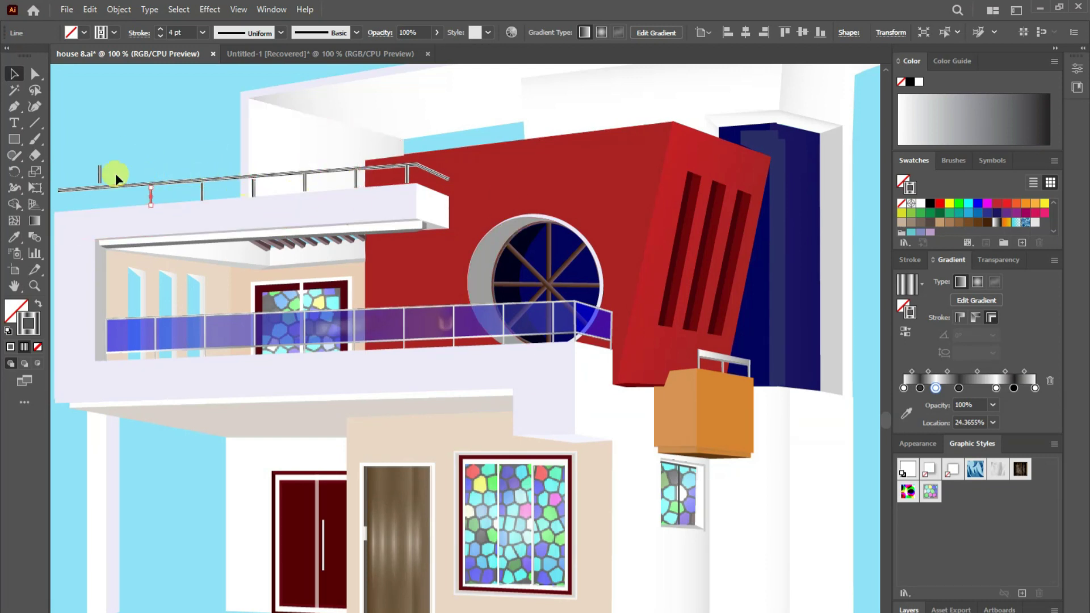
key("a")
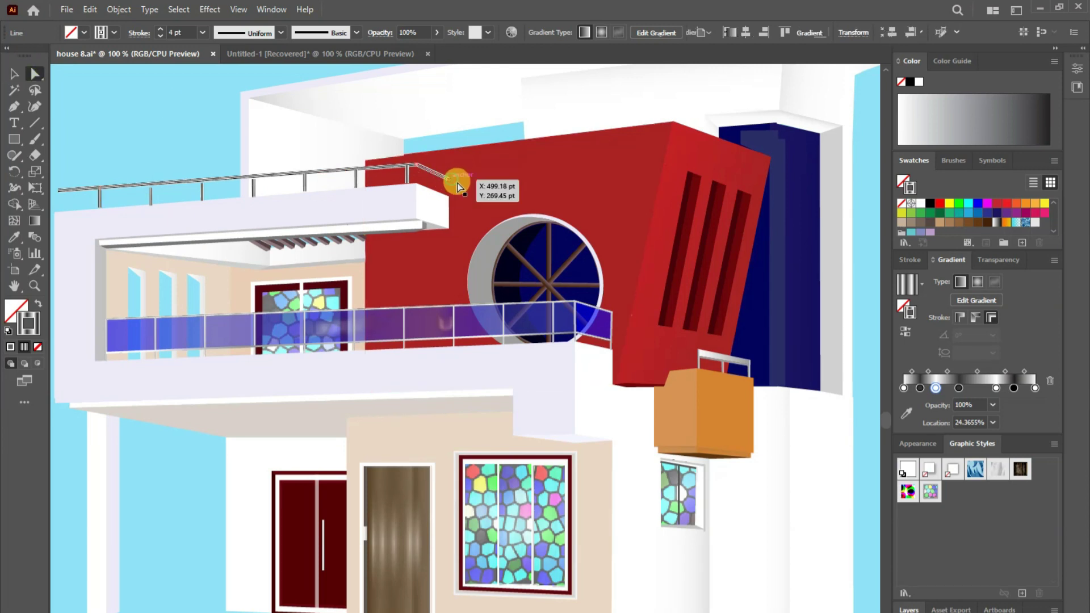
key("ctrl+shift+a")
- Draw a rail line starting from the railing post at the slab's left corner
scroll(147, 188, "left", 1)
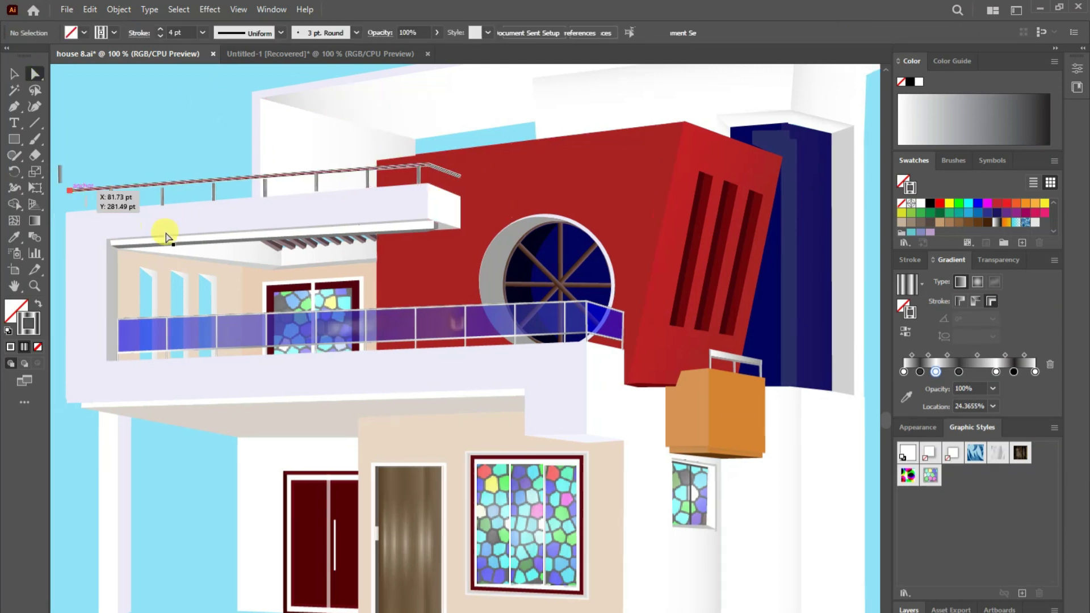
left_click(212, 192)
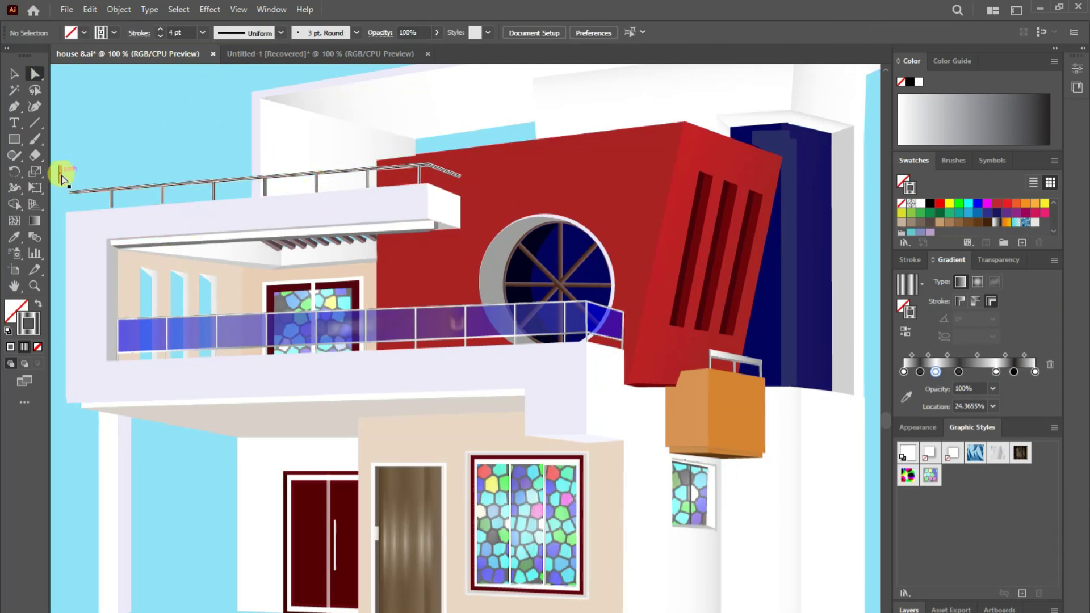
scroll(63, 170, "left", 2)
left_click(258, 137)
left_click_drag(99, 194, 162, 205)
key("v")
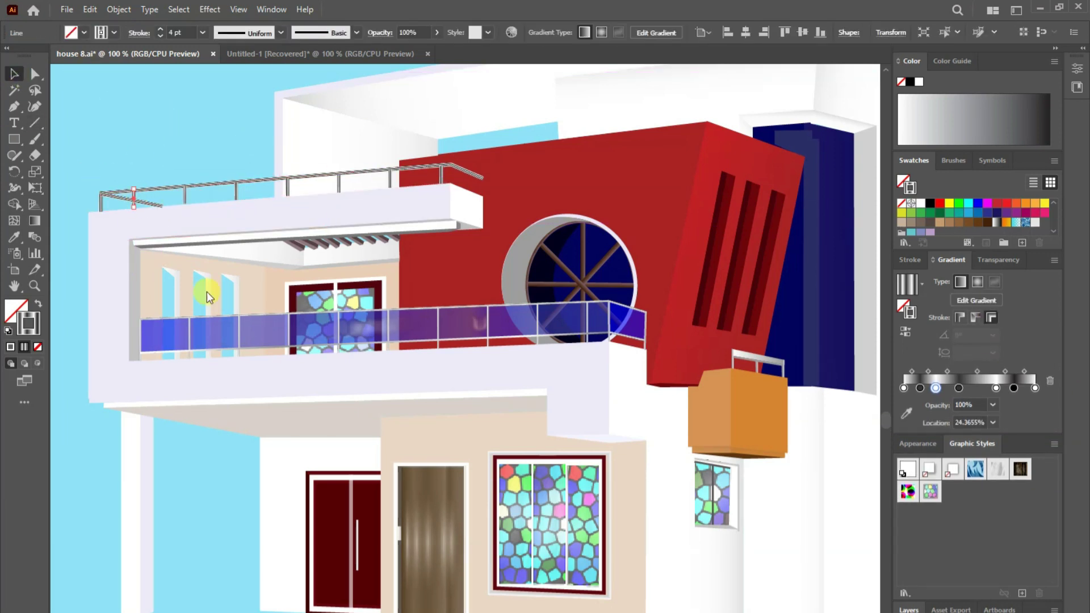
- Bring the balcony ceiling slab to the front with Arrange > Bring to Front
right_click(162, 215)
left_click(340, 406)
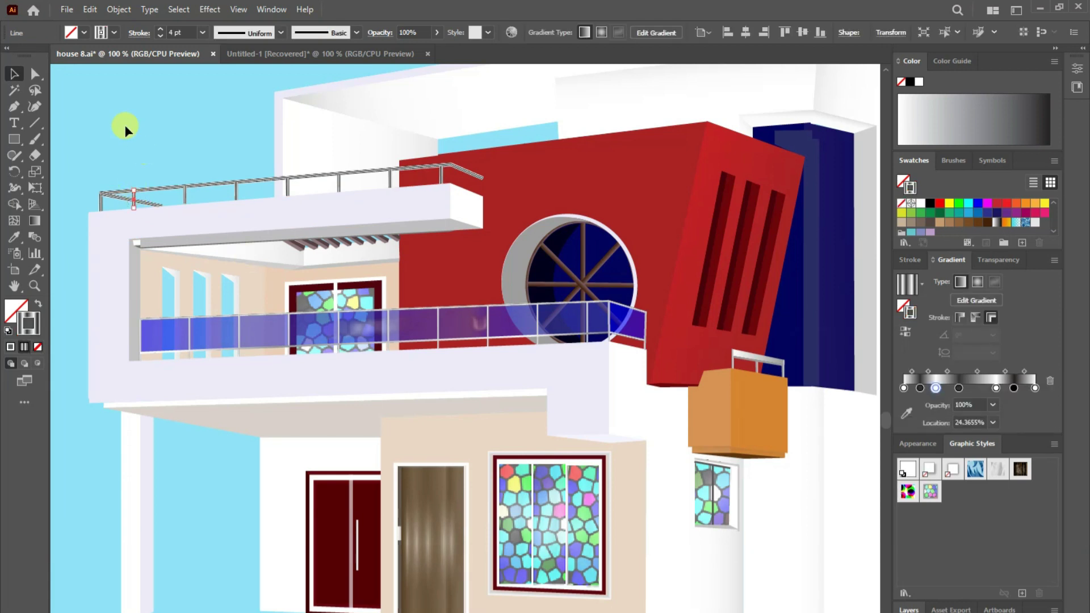
left_click(106, 113)
- Shift the end segment of the lower balcony railing to the left
key("a")
left_click(14, 73)
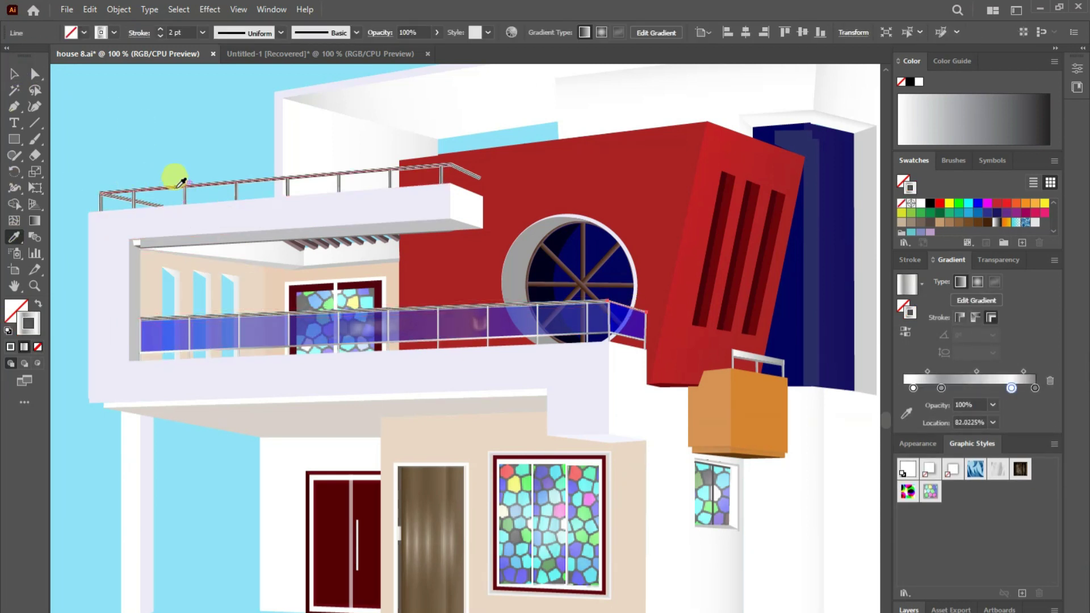
left_click(618, 352)
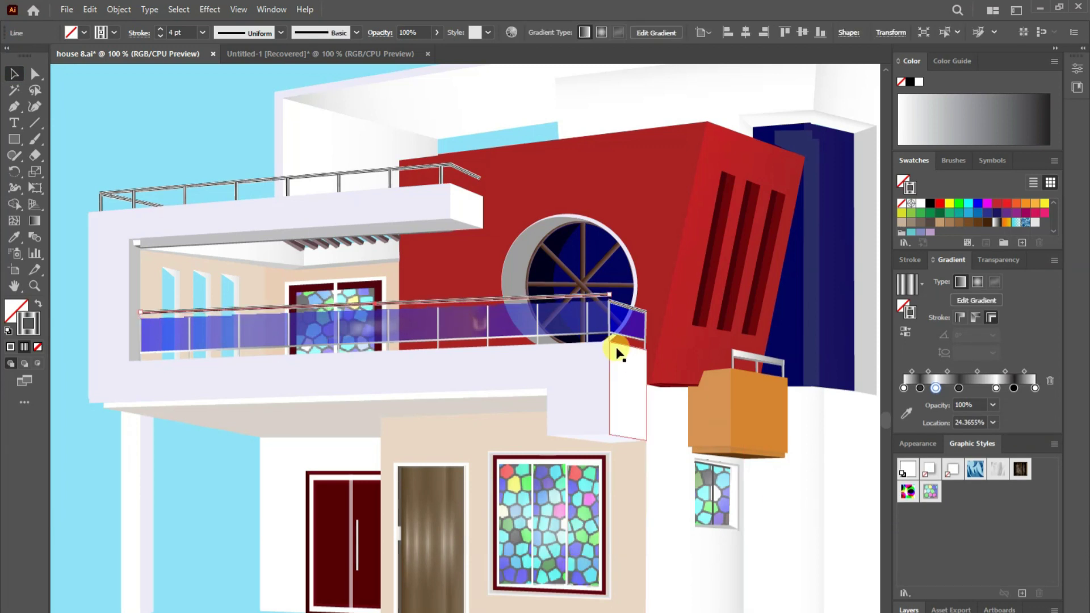
left_click(33, 74)
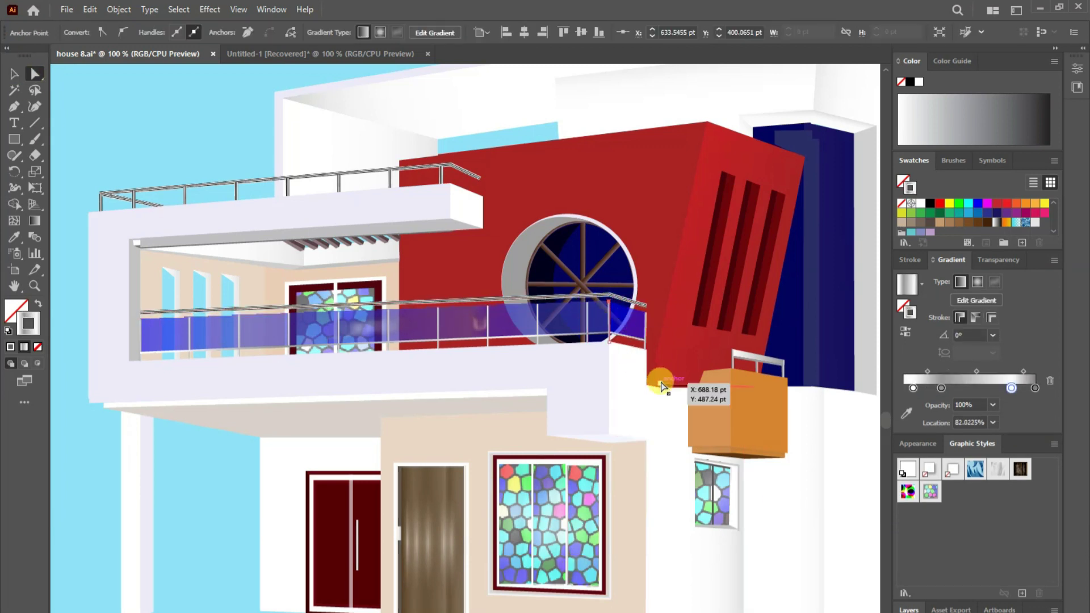
mouse_move(492, 305)
left_mouse_down()
mouse_move(417, 326)
mouse_move(254, 328)
left_mouse_up()
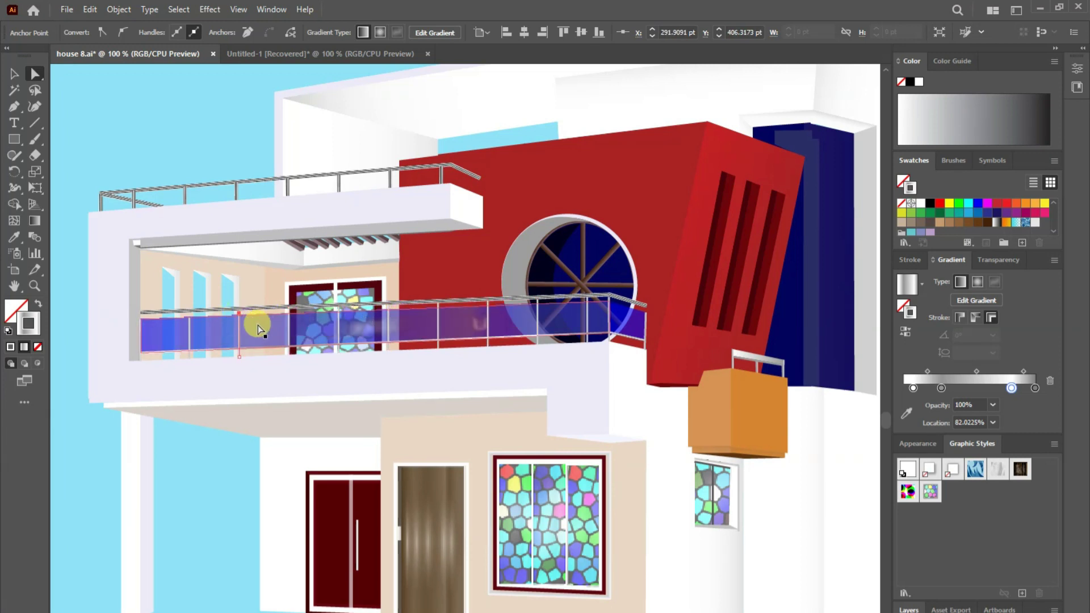
- Draw the sloping top rail and short vertical posts across the red block's roof
key("backslash")
mouse_move(413, 145)
left_mouse_down()
mouse_move(610, 149)
mouse_move(709, 102)
left_mouse_up()
mouse_move(805, 136)
left_mouse_down()
mouse_move(709, 102)
mouse_move(695, 121)
left_mouse_up()
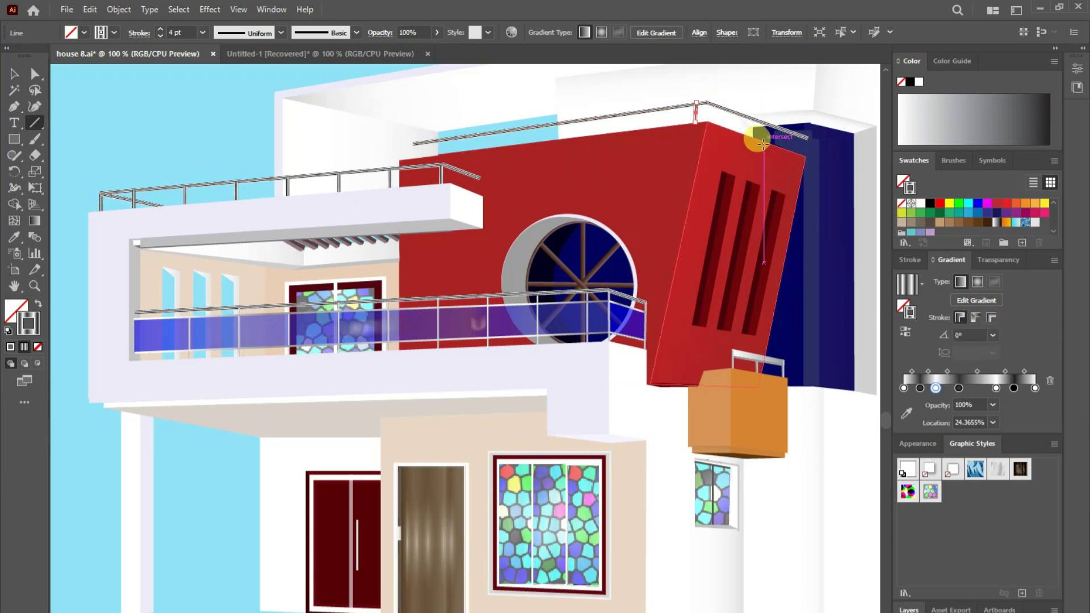
left_click_drag(469, 161, 476, 167)
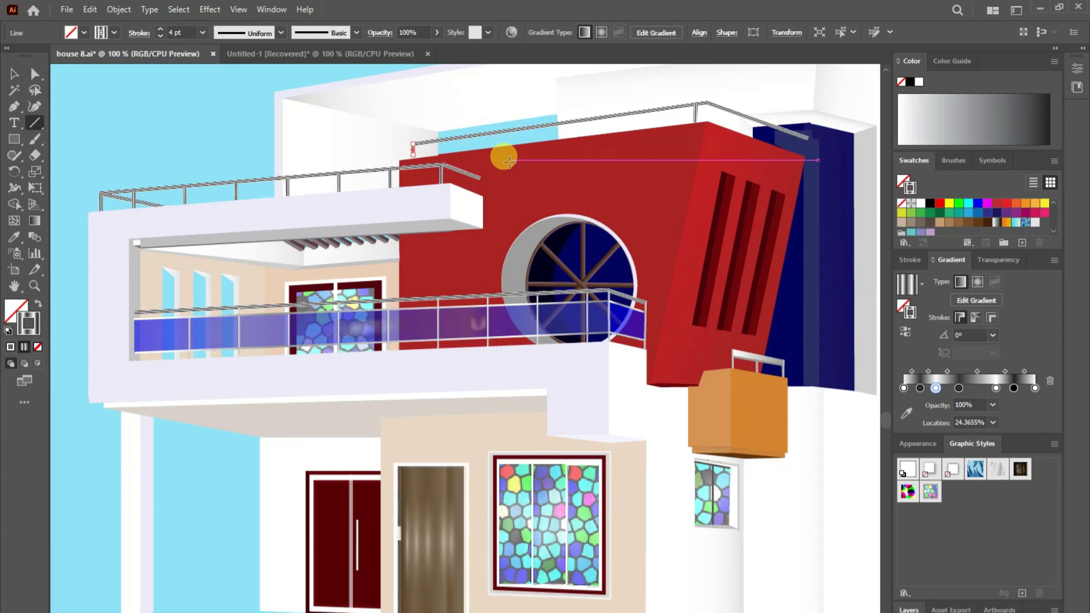
left_click_drag(414, 144, 488, 147)
left_click(991, 317)
left_click_drag(609, 118, 609, 139)
left_click_drag(760, 117, 760, 133)
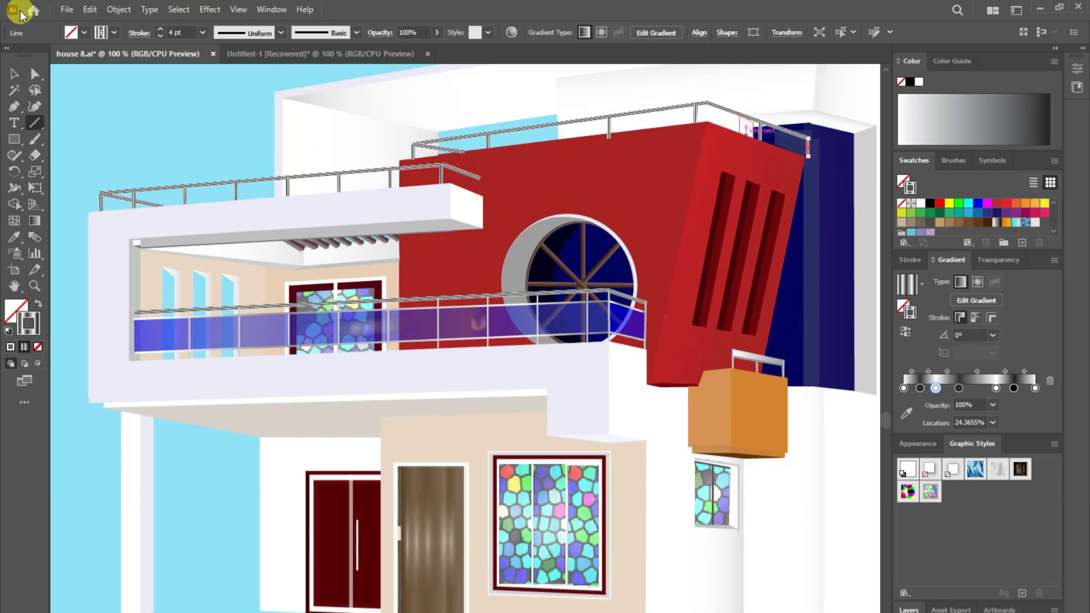
- Move the blue strip up behind the red wall and check the navy side panel paths
key("a")
left_click(810, 142)
mouse_move(818, 243)
left_mouse_down()
mouse_move(784, 197)
mouse_move(652, 170)
left_mouse_up()
left_click_drag(808, 149, 773, 146)
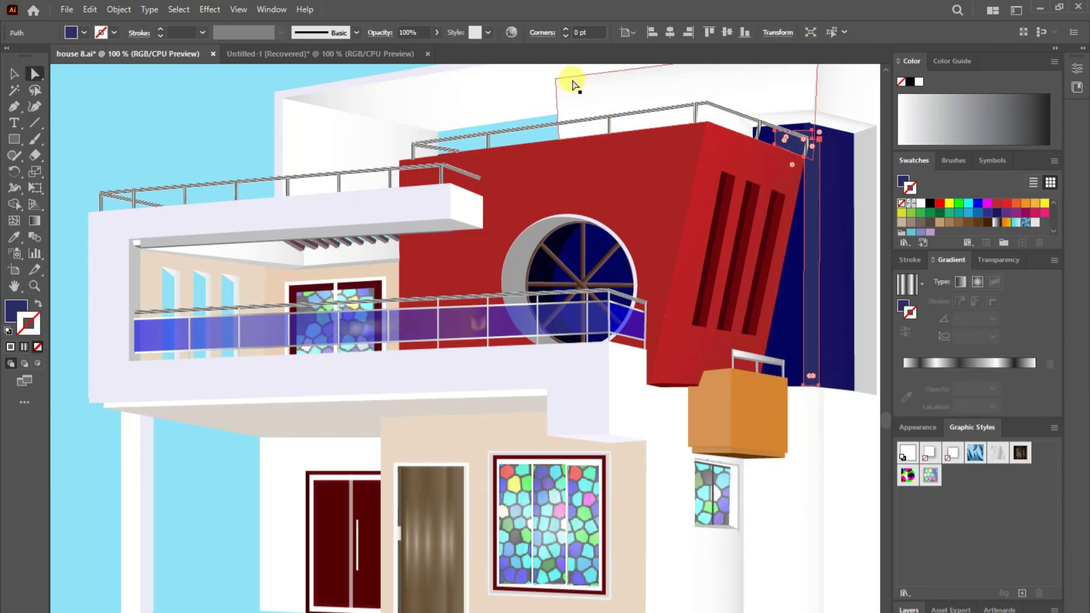
left_click(840, 158)
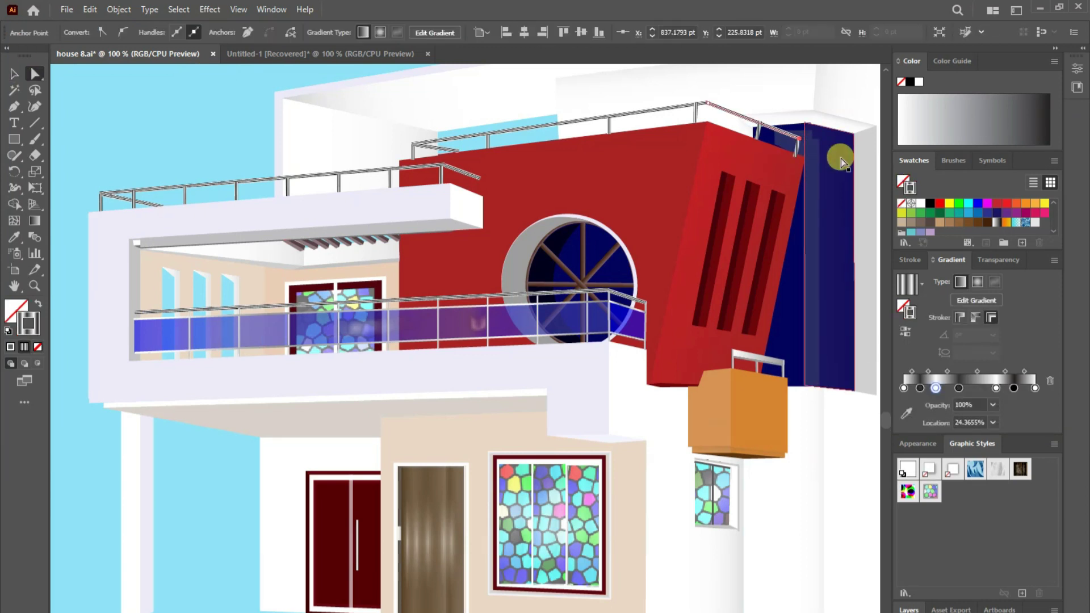
left_click(795, 139)
- Inspect the grey strip, red wall and orange box, dismissing their context menus unchanged
key("backslash")
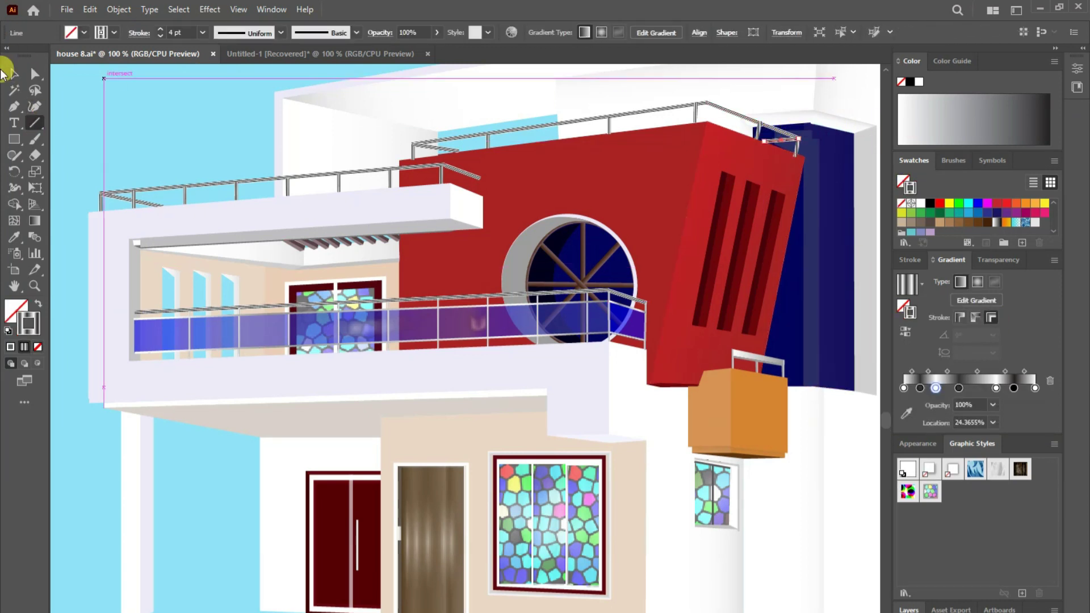
key("a")
left_click(873, 217)
right_click(874, 226)
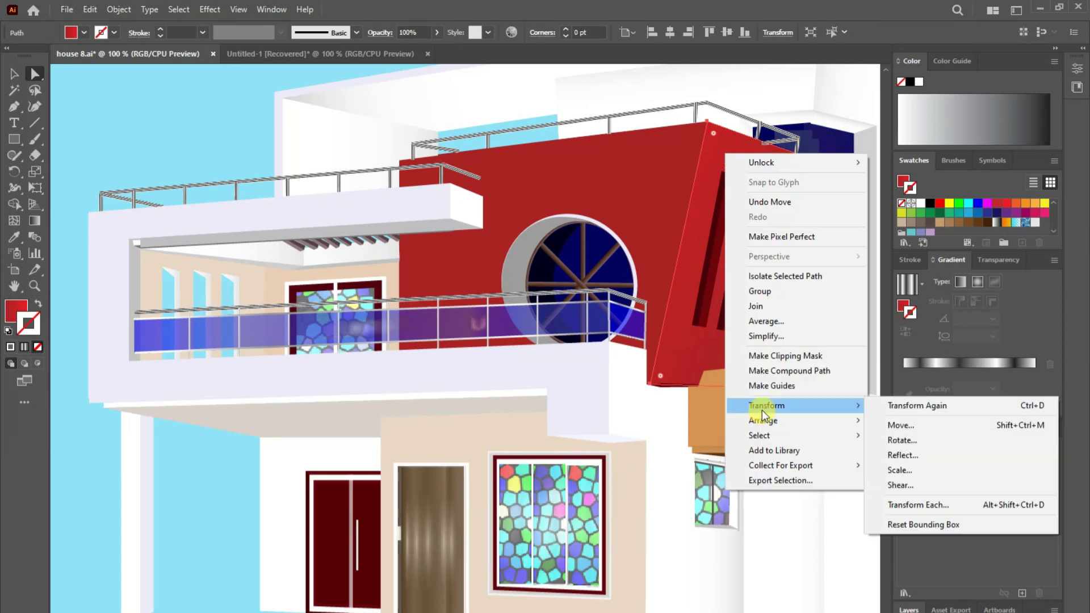
left_click(732, 341)
right_click(885, 369)
left_click(753, 420)
right_click(744, 417)
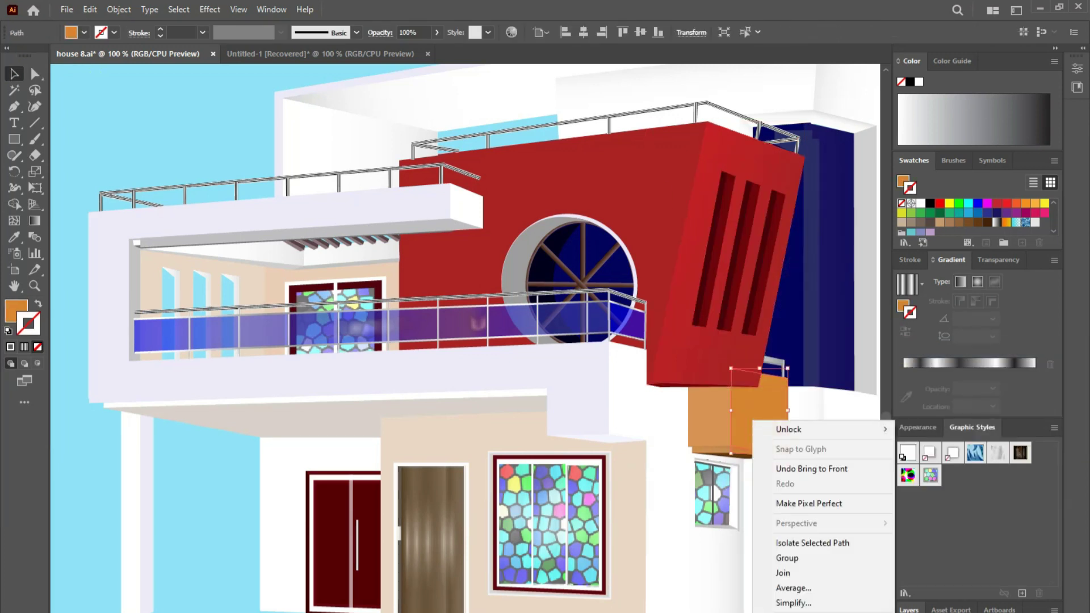
key("Escape")
- Draw a thin white pillar shape rising above the red block's top edge
key("p")
scroll(461, 256, "up", 5)
left_click(460, 261)
left_click(473, 340)
left_click(460, 260)
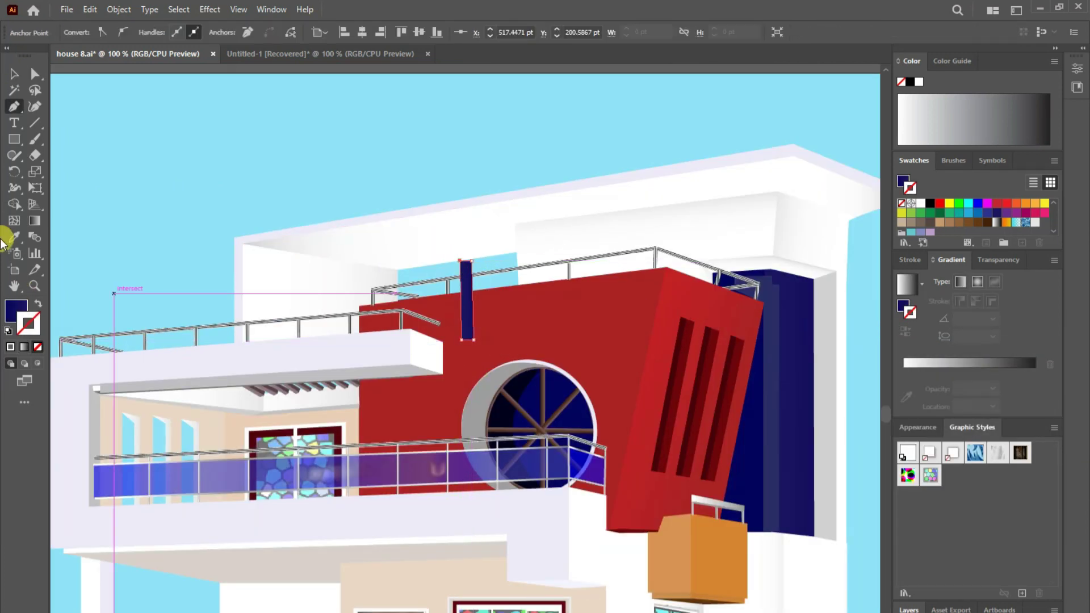
key("a")
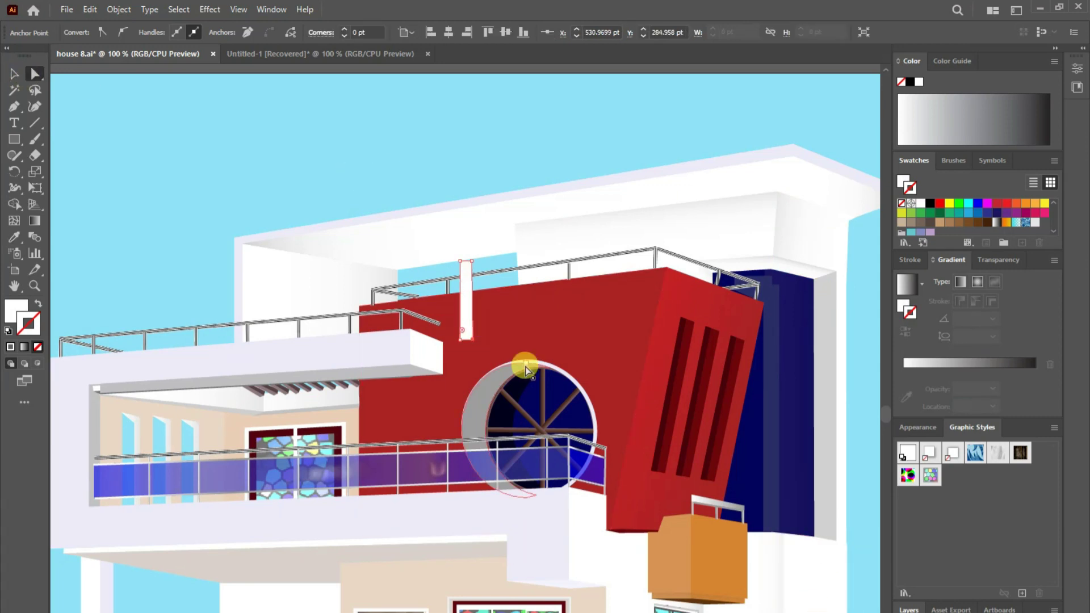
left_click(14, 106)
- Add a shaded face down the pillar's side and group the pillar pieces
left_click_drag(471, 262, 479, 272)
left_click(479, 339)
left_click(472, 262)
left_click(14, 74)
right_click(475, 317)
left_click(505, 421)
- Duplicate the pillar group twice with Alt-drag and Ctrl+D to make three pillars
left_click_drag(495, 296, 495, 296)
key("ctrl+d")
left_click(327, 137)
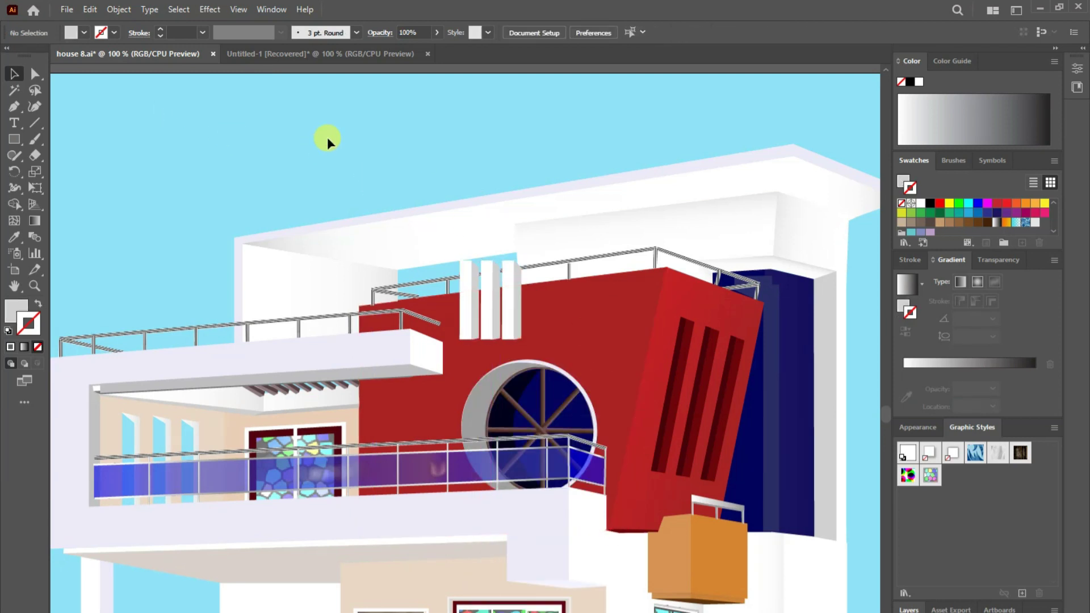
left_click(510, 332)
left_click(484, 329)
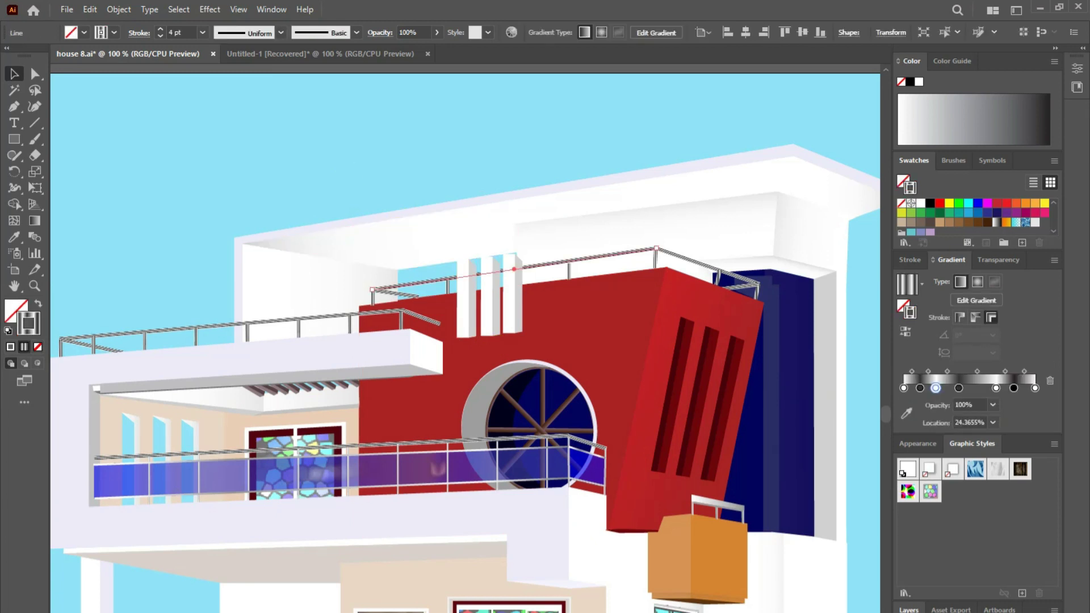
key("ctrl+shift+a")
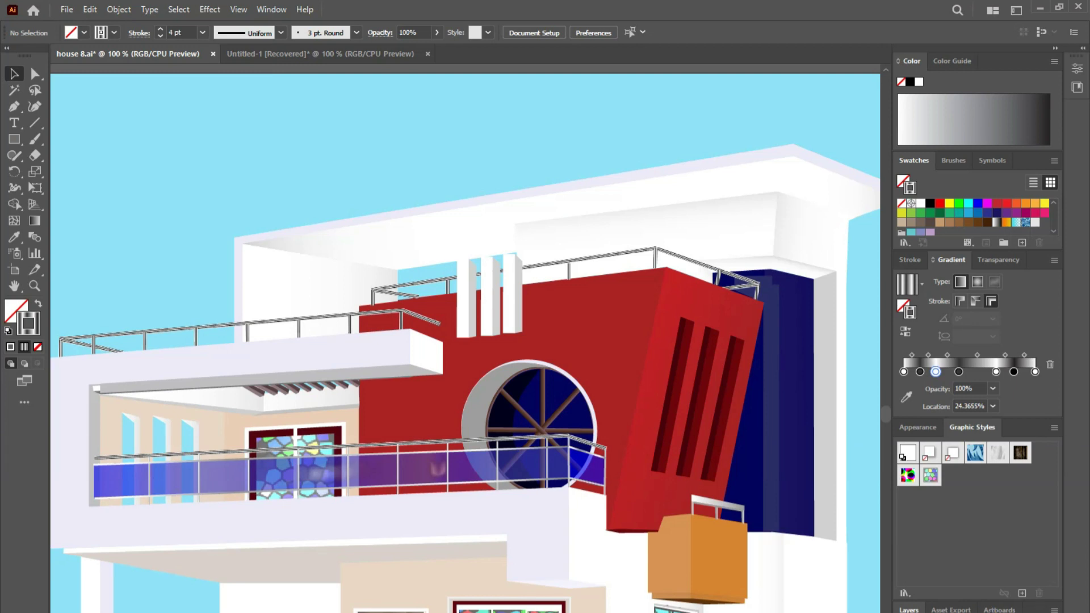
- Ungroup the three pillars and select the right pillar on its own
right_click(470, 304)
left_click(519, 434)
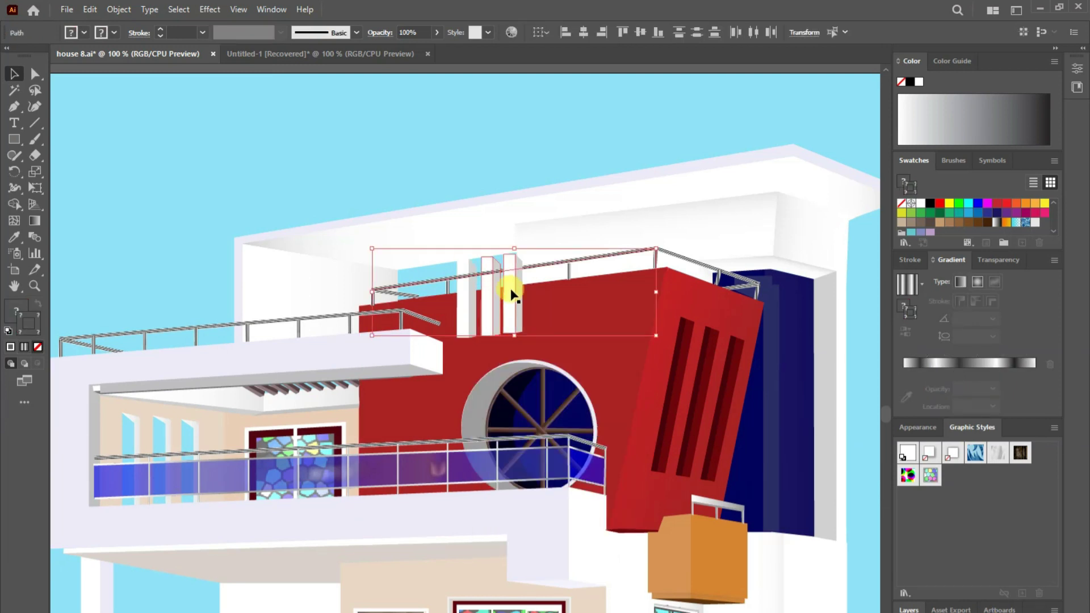
left_click(508, 300)
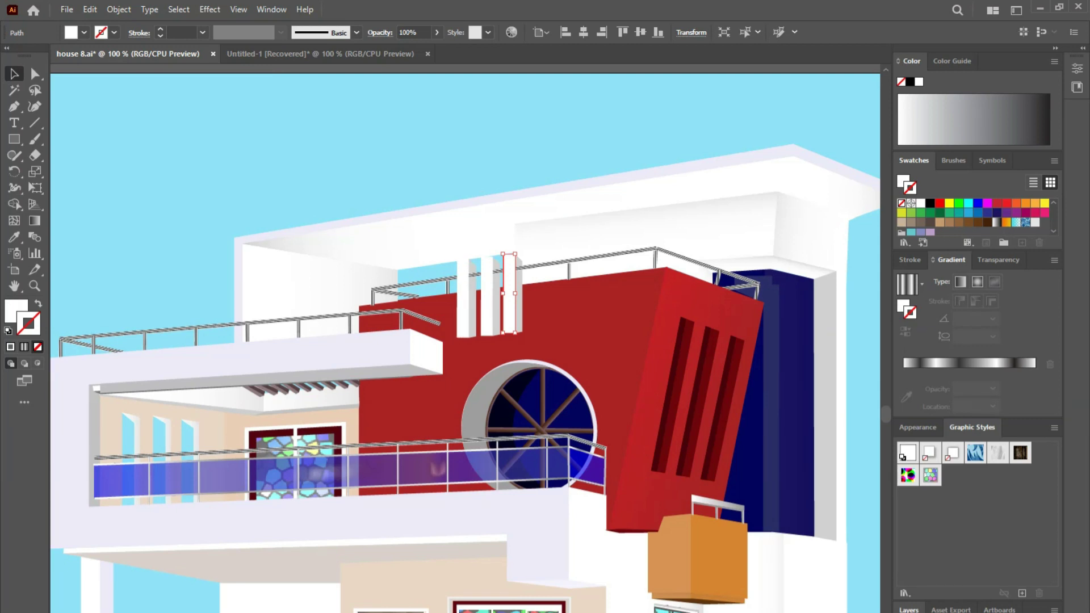
- Zoom in on the pillars and add a red wall-coloured strip beside the left pillar
left_click(858, 553)
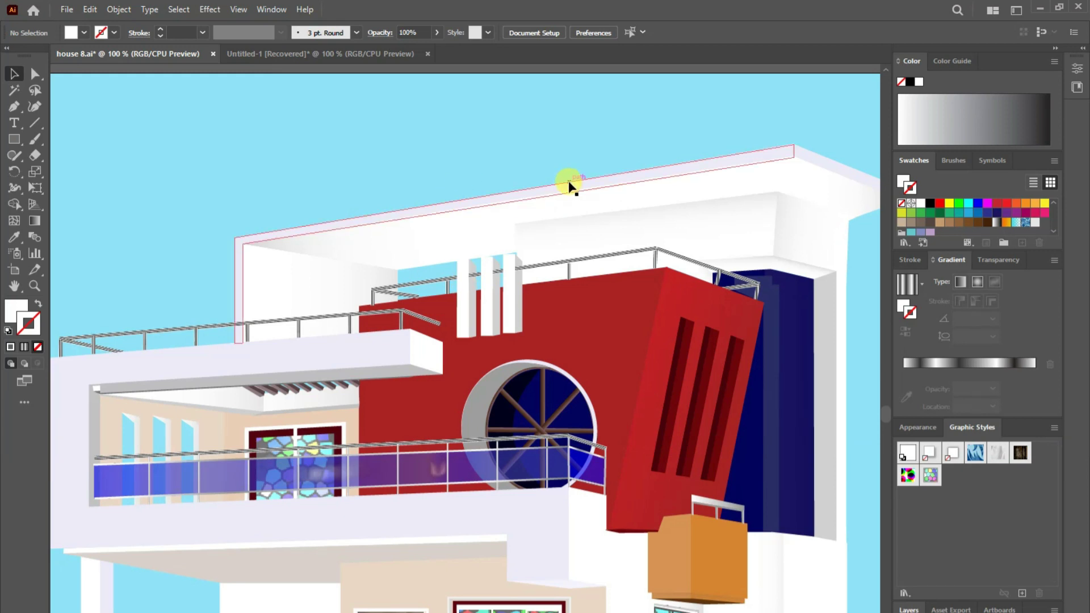
left_click(35, 285)
left_click_drag(477, 323, 405, 457)
left_click(405, 457, "alt")
key("p")
left_click(375, 258, "ctrl")
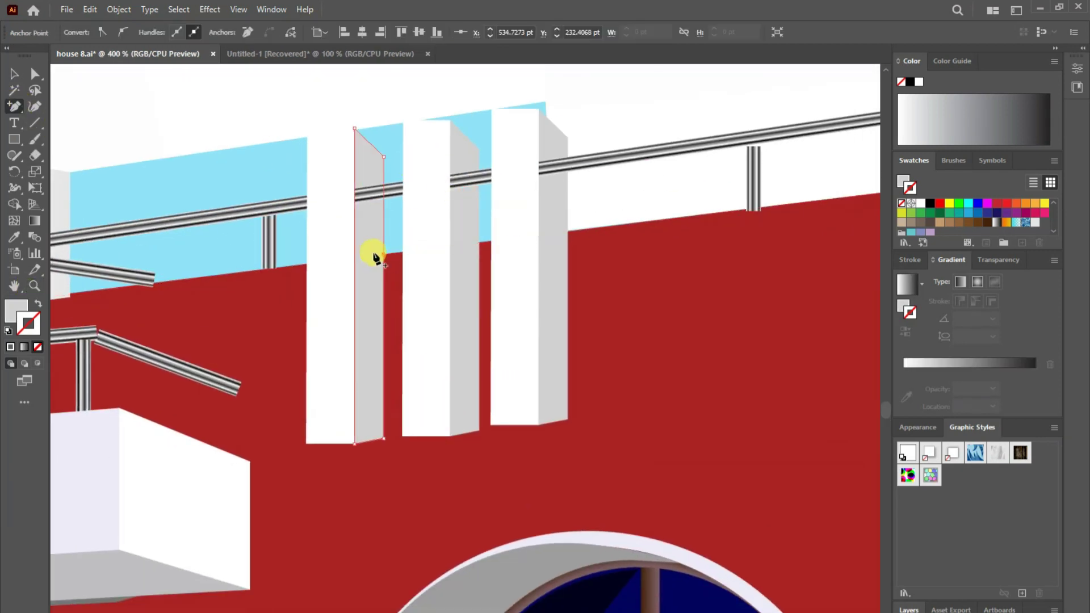
left_click(384, 254)
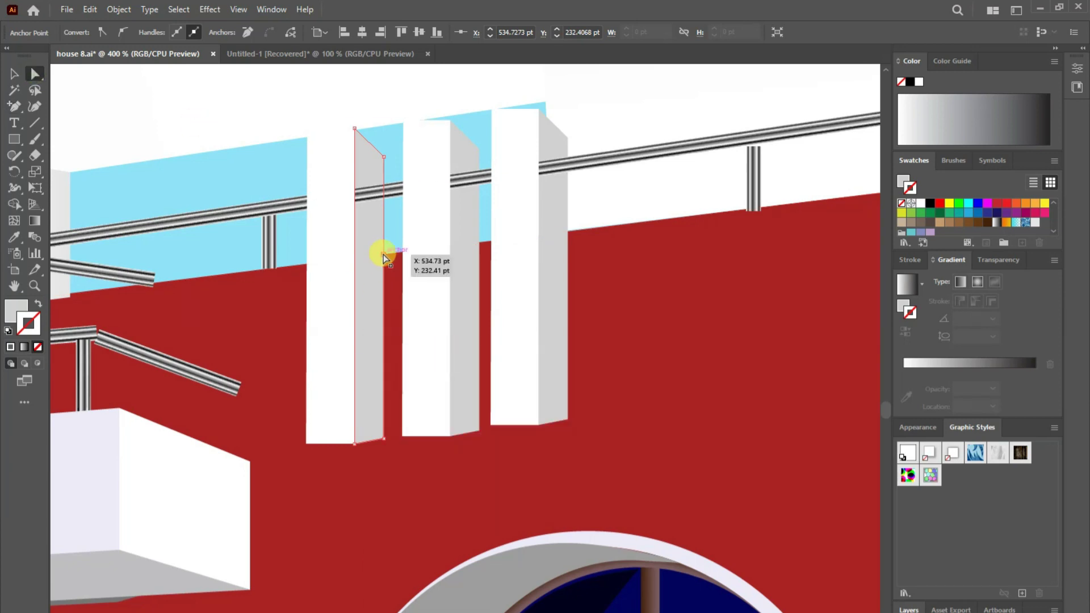
left_click(12, 109)
left_click(369, 256)
left_click(369, 441)
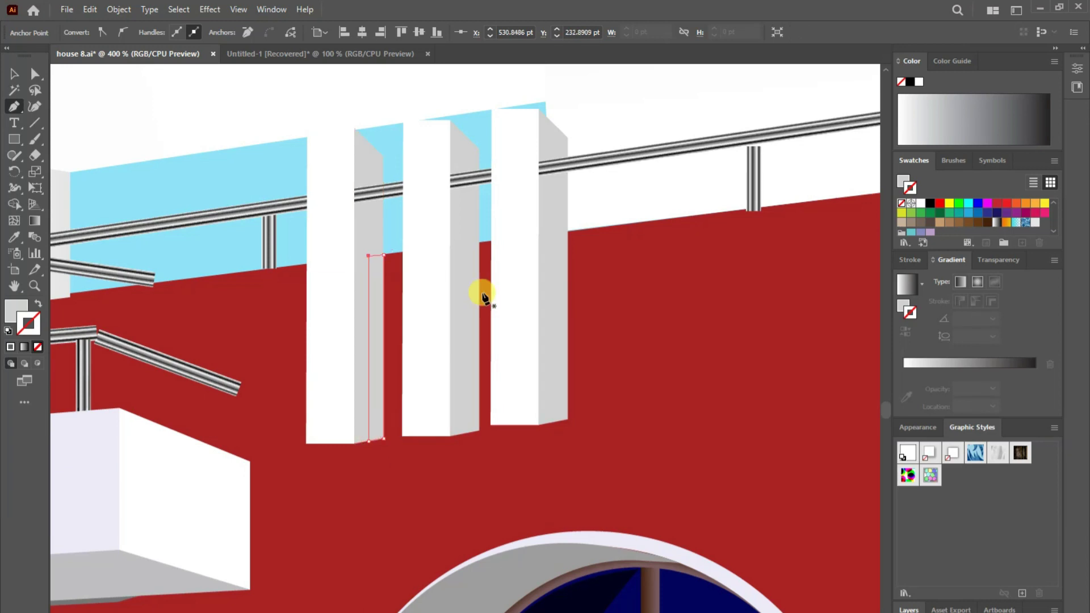
left_click(261, 330)
key("v")
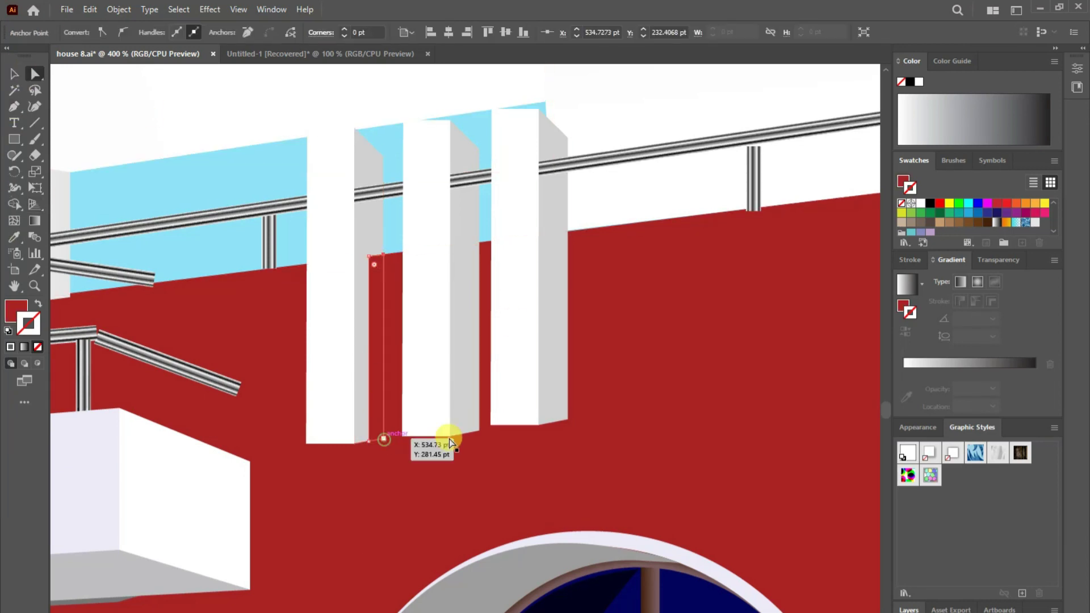
- Draw matching red strips beside the middle and right pillars
key("p")
left_click(466, 244)
left_click(482, 434)
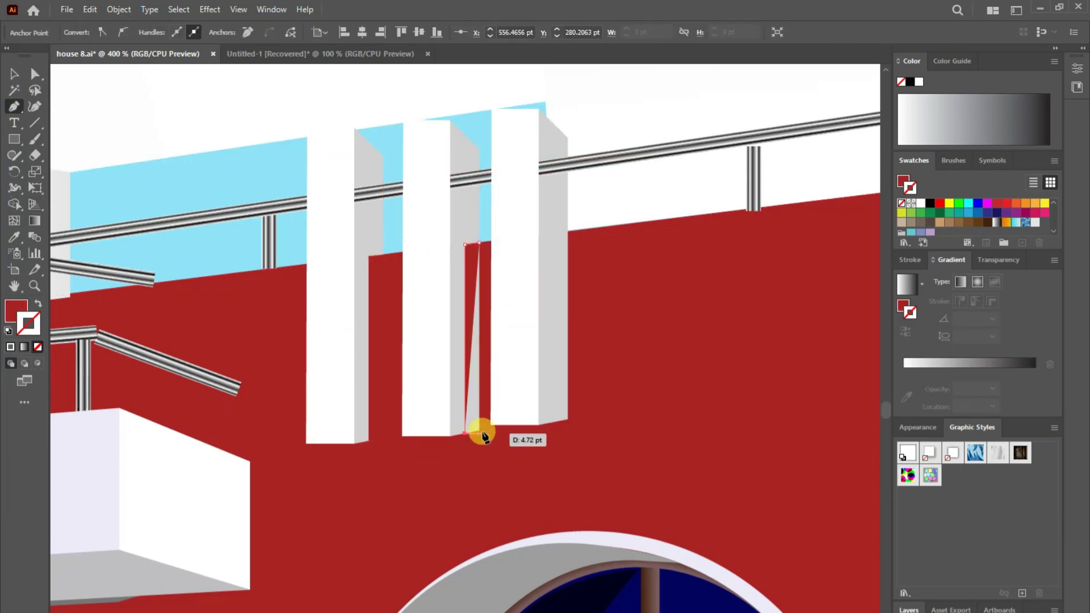
left_click(466, 245)
left_click(29, 78)
left_click(641, 297)
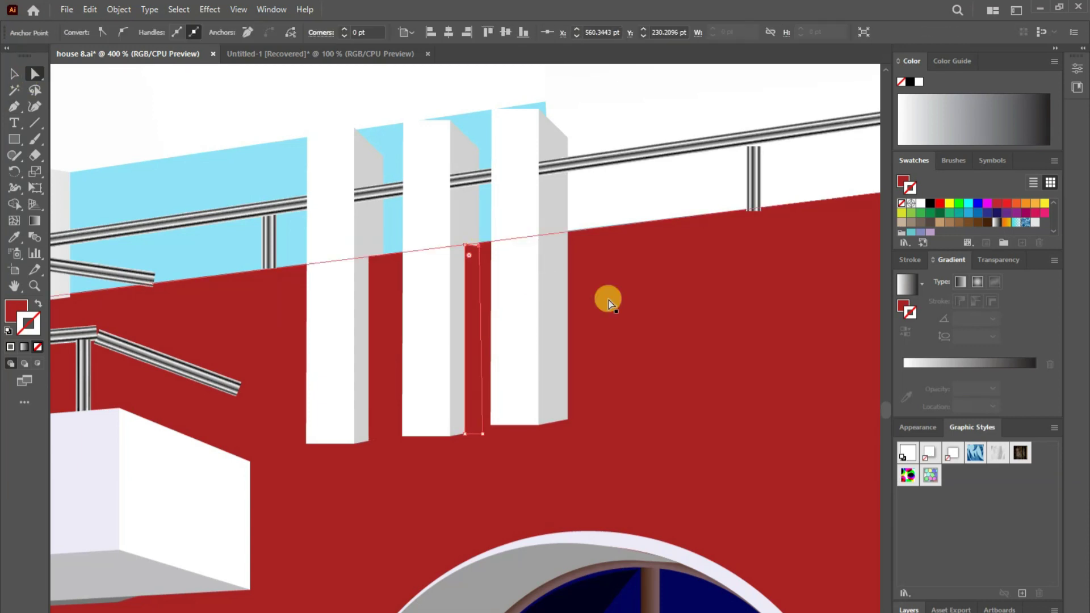
key("p")
left_click(552, 232)
left_click(567, 420)
left_click(552, 231)
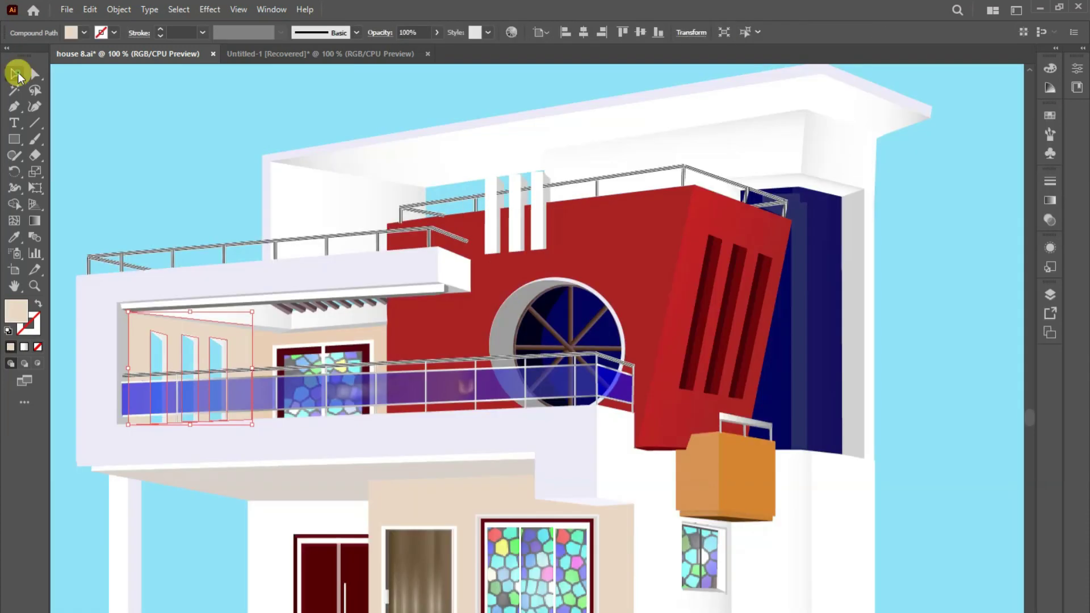
- Give the beige back wall behind the upper-left balcony a white gradient fill
left_click(781, 606)
left_click(14, 74)
left_click(114, 309)
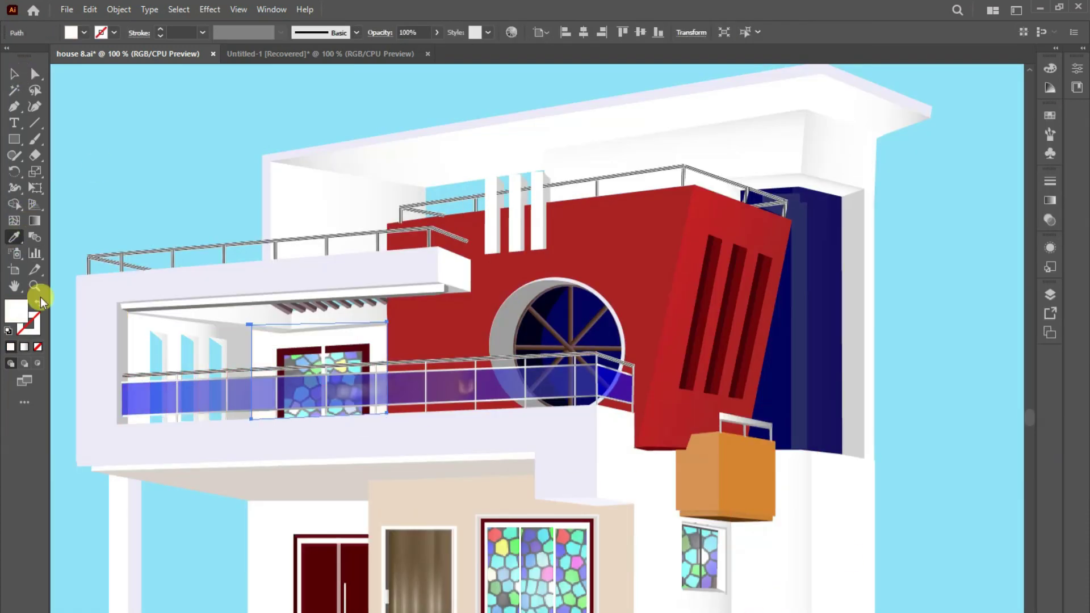
left_click(31, 223)
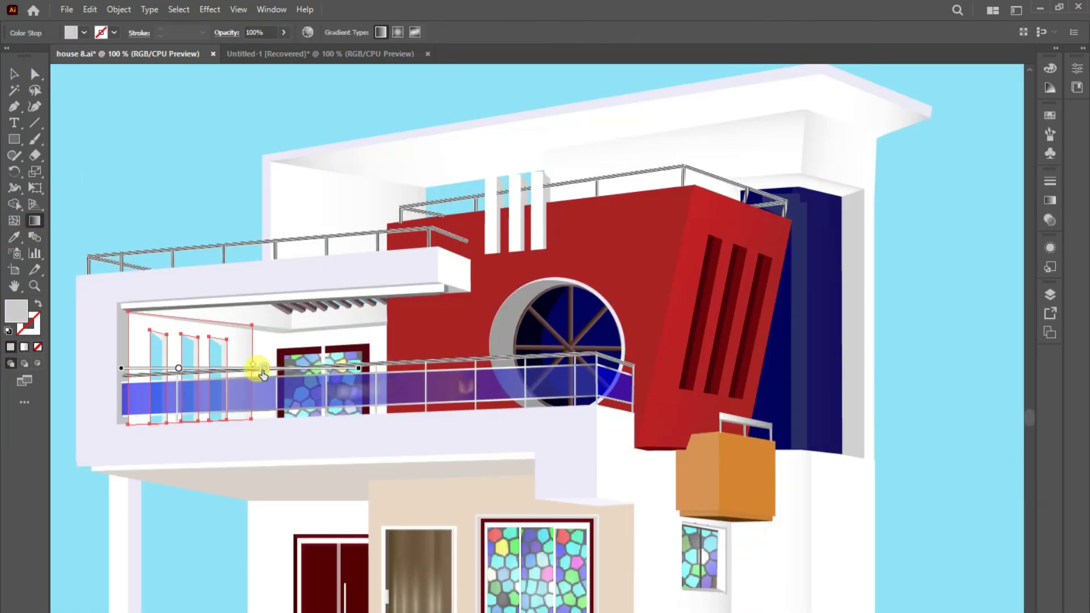
key("v")
left_click(971, 603)
- Reselect the balcony wall path and open its fill colour picker
key("a")
left_click(251, 341)
key("i")
double_click(20, 312)
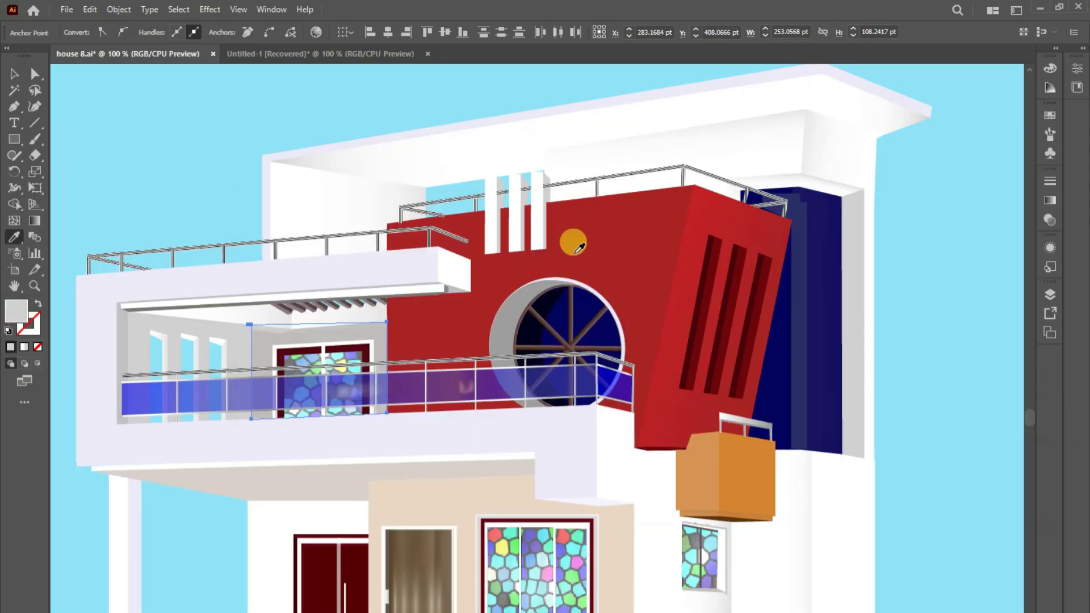
- Draw an orange box face on top of the red block
key("p")
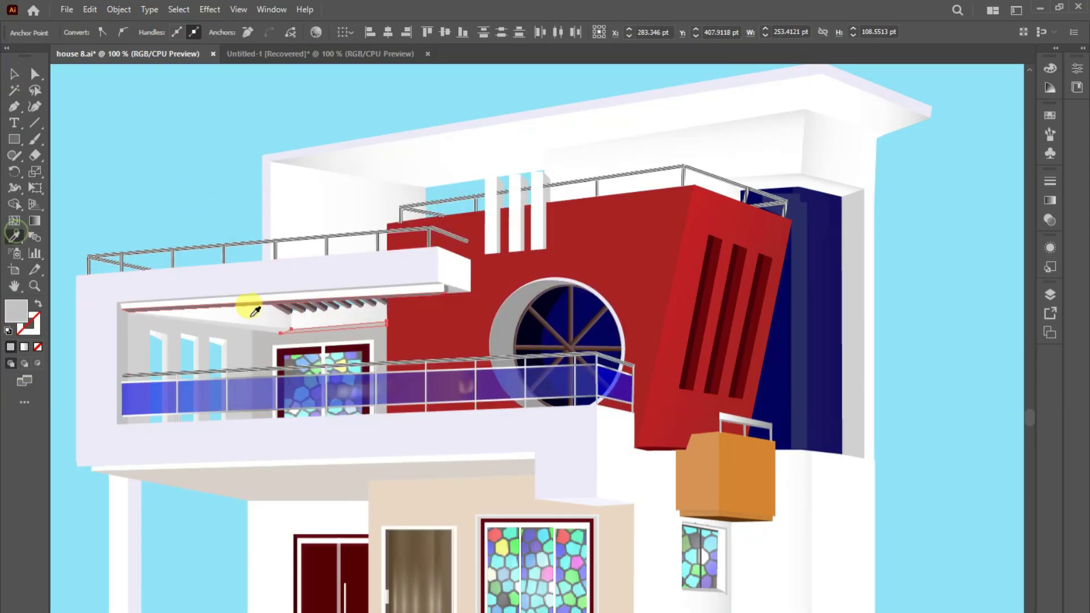
left_click(610, 127)
left_click(668, 120)
left_click(668, 187)
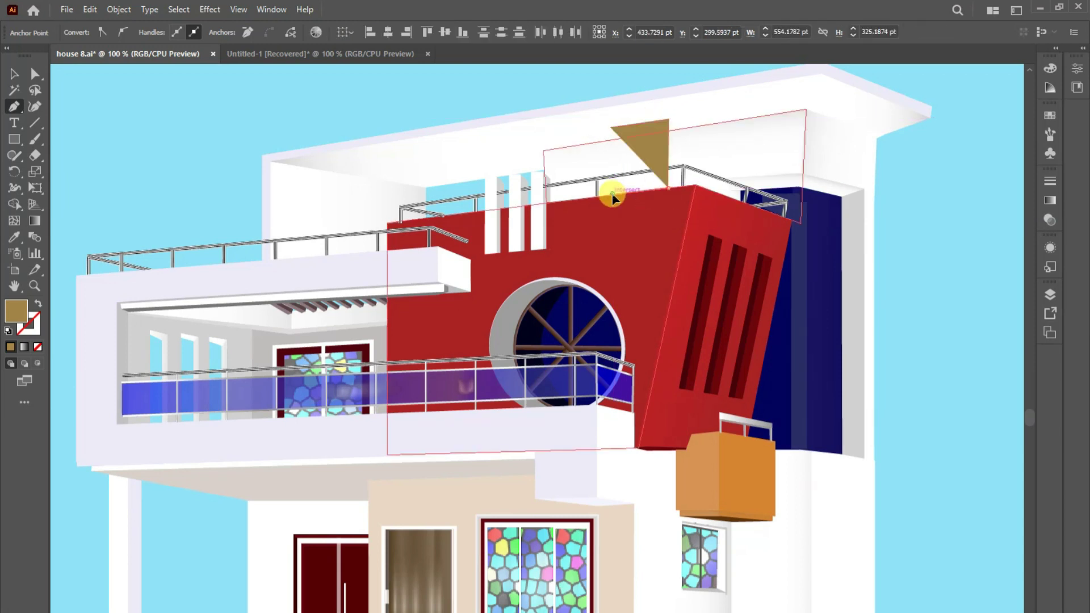
left_click(611, 194)
left_click(610, 126)
key("i")
left_click(726, 467)
- Add the box's right side face in a darker orange-brown shade
key("p")
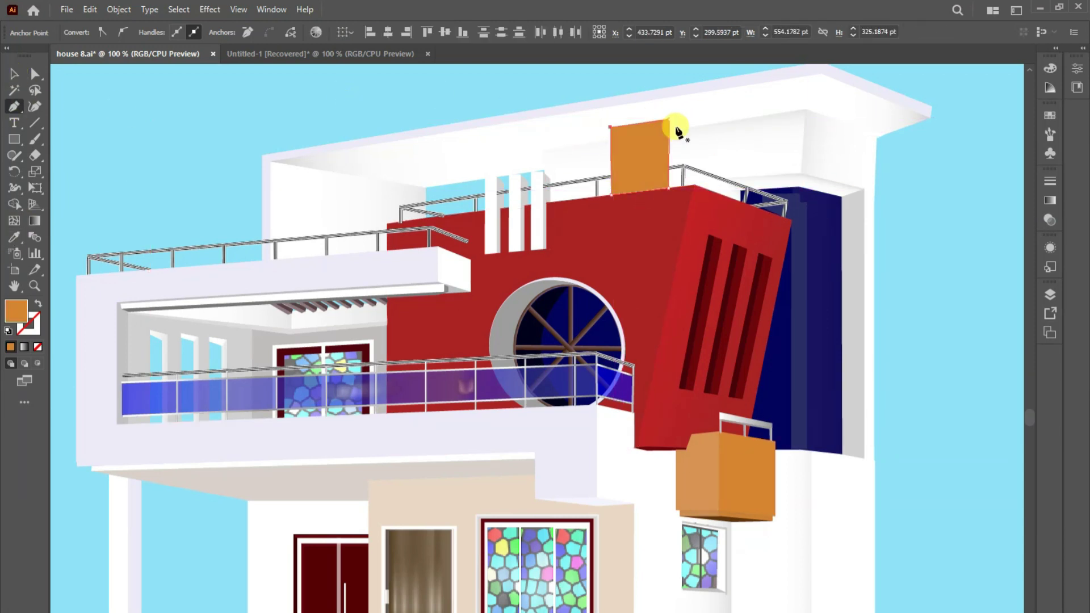
left_click(674, 187)
left_click(669, 120)
left_click(14, 237)
left_click(706, 468)
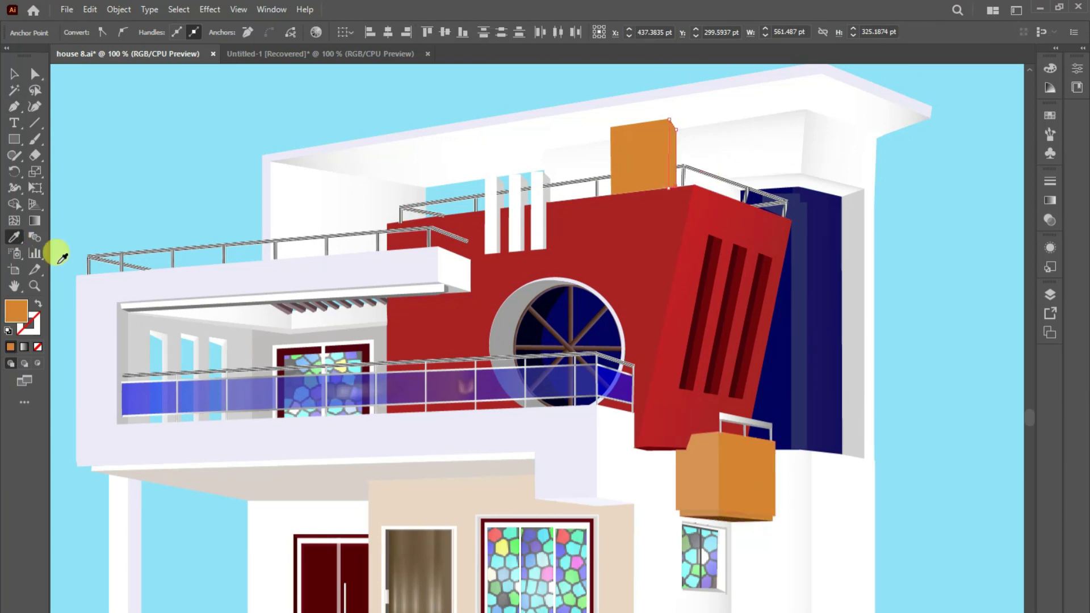
double_click(16, 311)
left_click(582, 250)
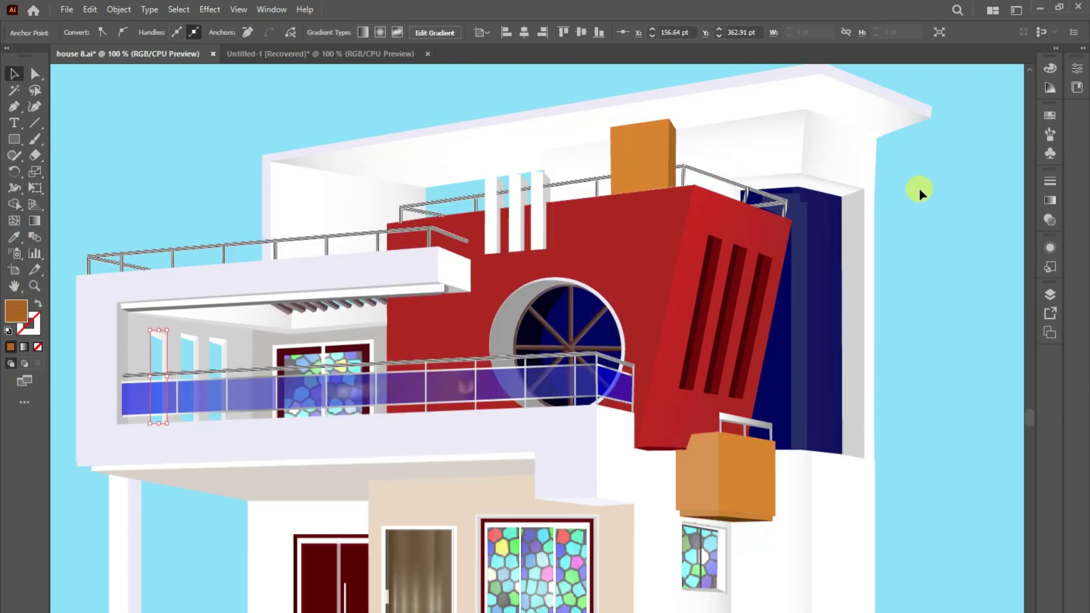
- Add a white gradient side wall along the house's right edge
key("p")
left_click(874, 241)
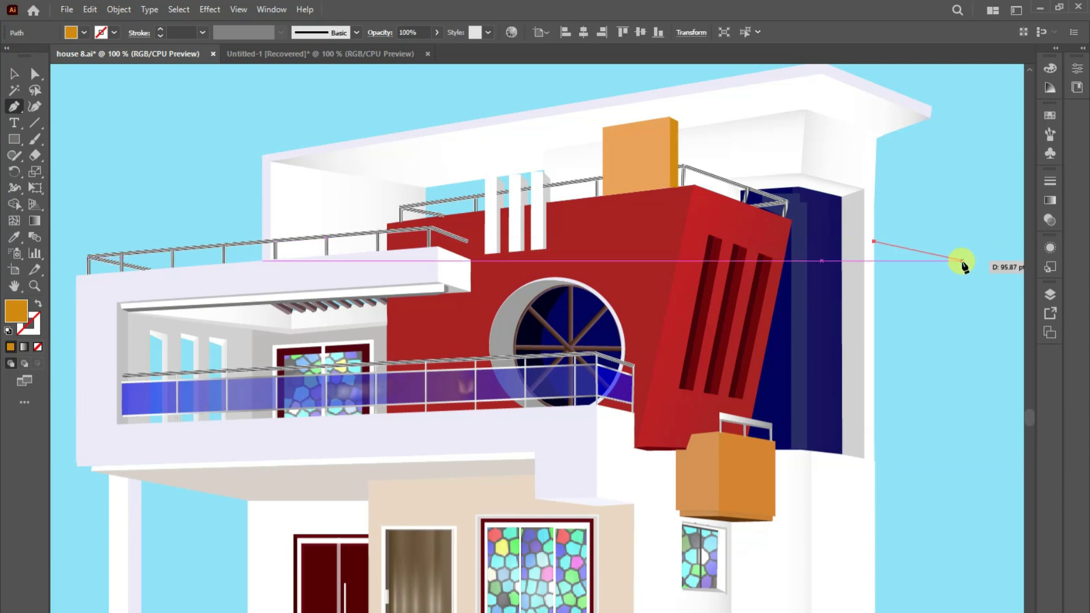
left_click(963, 262)
left_click(968, 611)
left_click(874, 611)
left_click(874, 242)
left_click(14, 236)
left_click(837, 152)
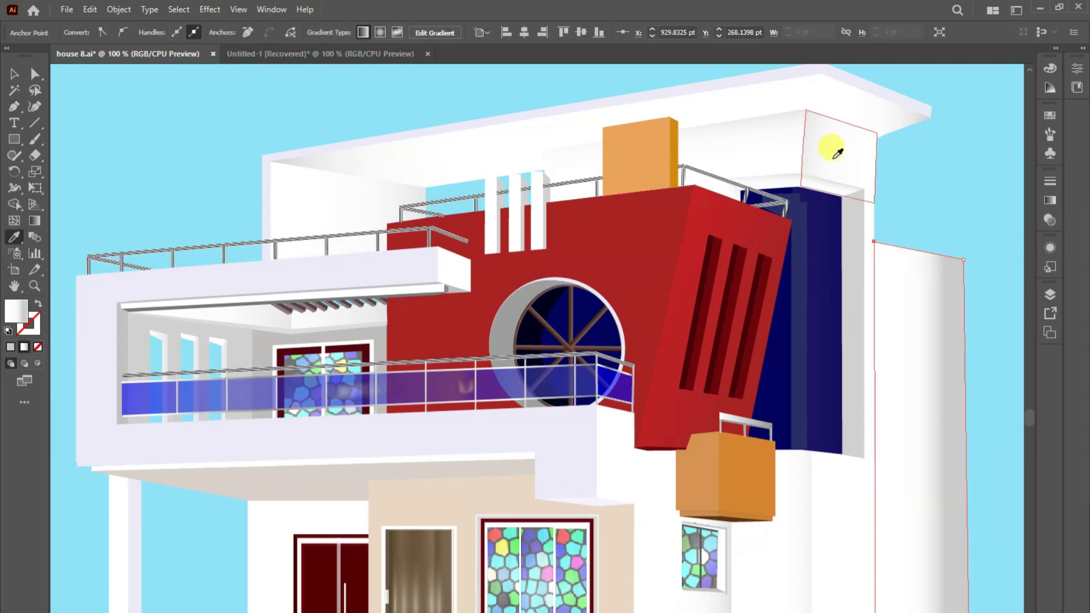
key("g")
left_click_drag(863, 497, 810, 496)
key("v")
left_click(1002, 332)
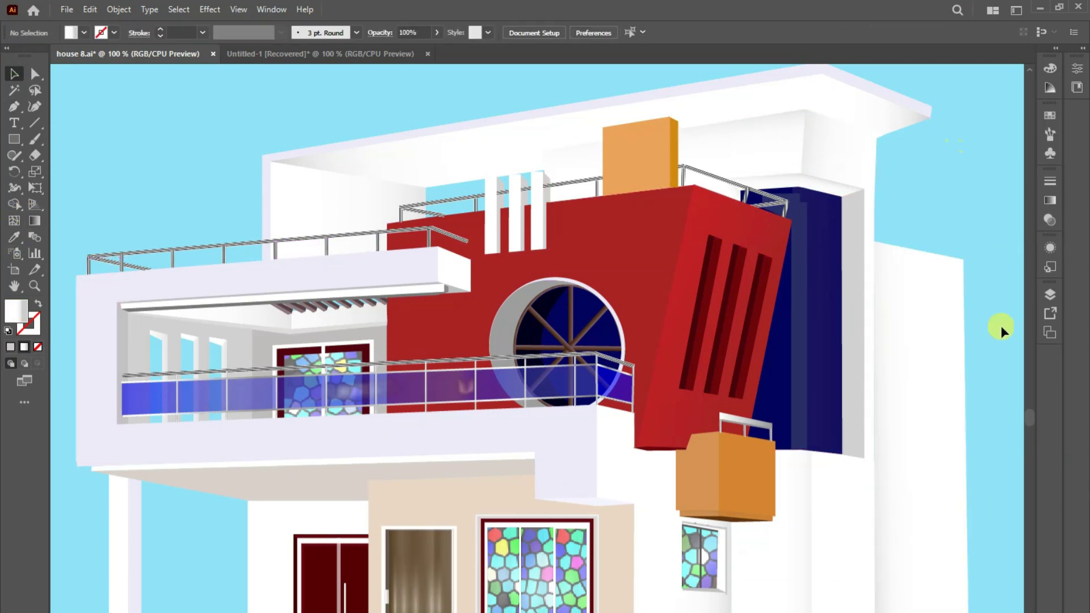
- Draw a rail line on top of the right wall with a metallic gradient stroke
scroll(795, 222, "down", 2)
scroll(794, 222, "right", 4)
left_click(35, 123)
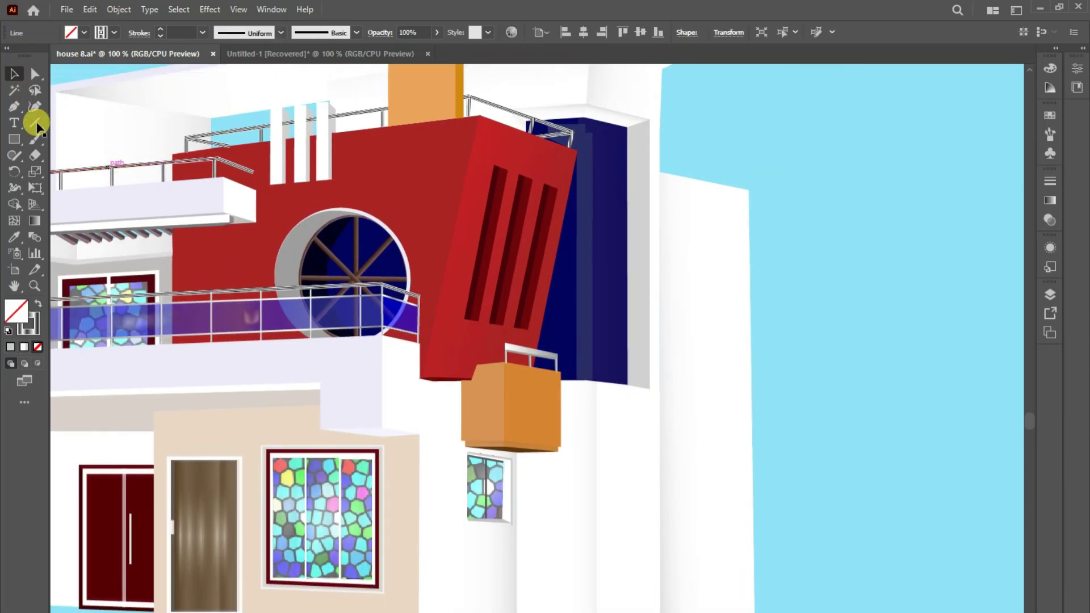
left_click_drag(660, 154, 751, 173)
left_click(1049, 219)
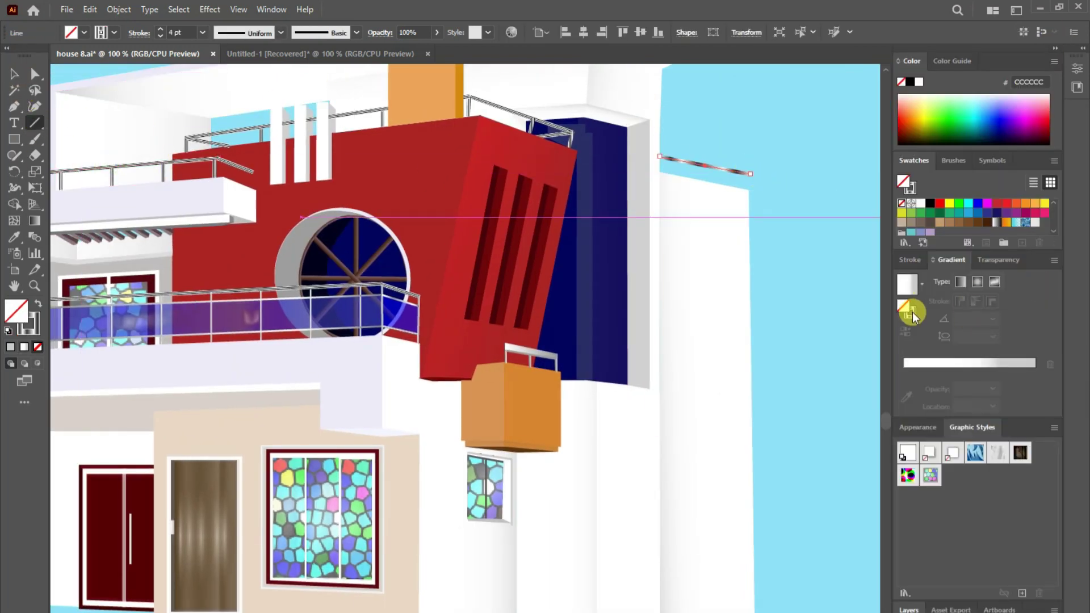
left_click(907, 284)
left_click(991, 317)
left_click(983, 315)
key("a")
key("ctrl+shift+a")
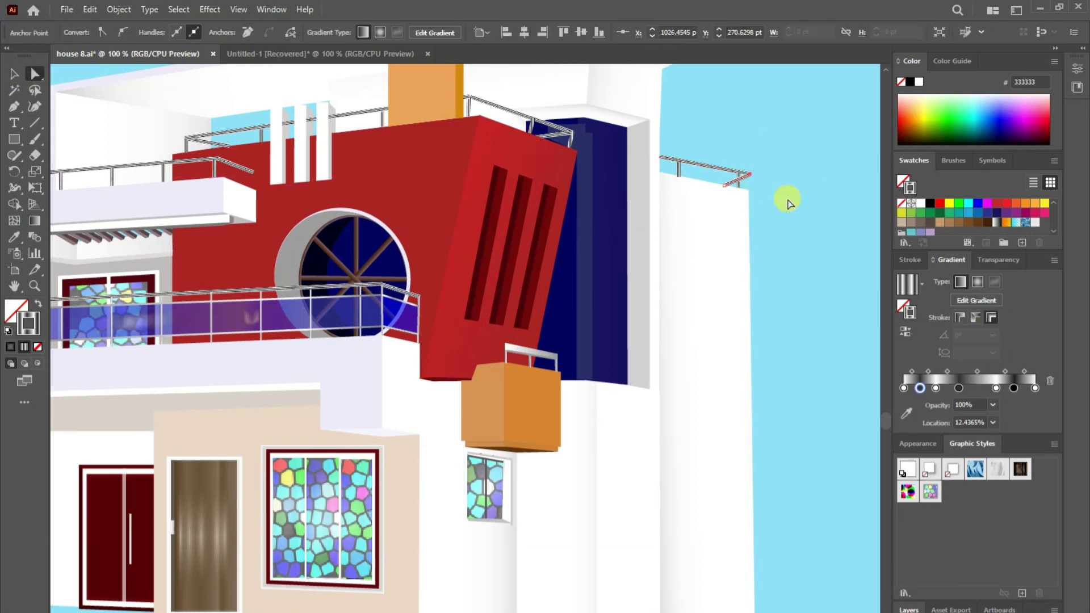
right_click(729, 182)
- Draw the small window rectangle on the right wall
key("p")
left_click(688, 297)
left_click(723, 299)
left_click(724, 376)
left_click(688, 377)
left_click(687, 297)
key("shift+x")
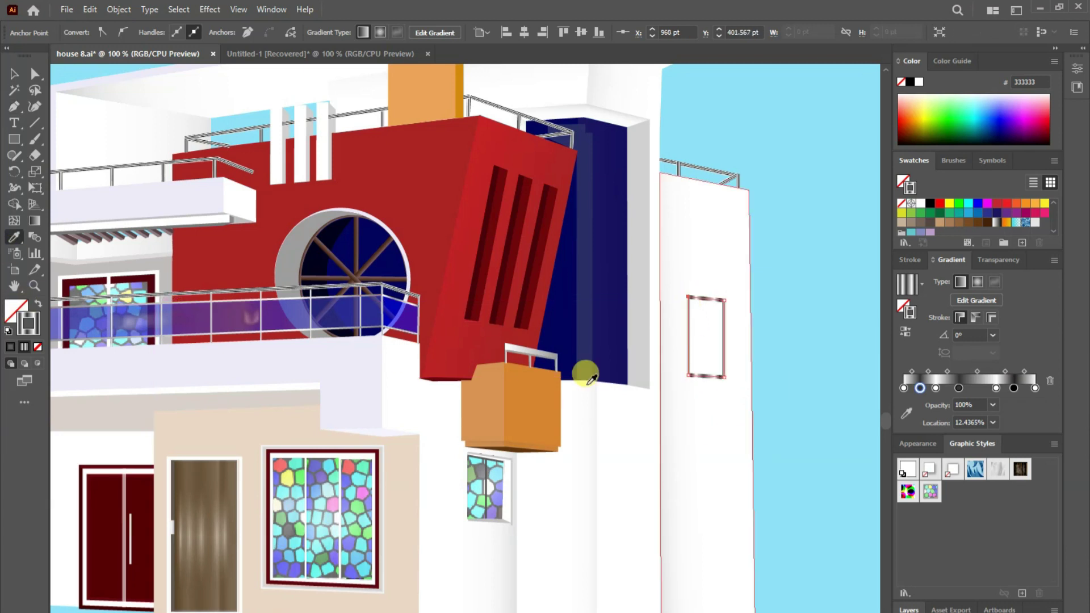
left_click(13, 73)
key("ctrl+shift+a")
- Add a grey side strip to the window and apply the stained-glass graphic style
key("p")
left_click(717, 299)
left_click(717, 376)
left_click(724, 377)
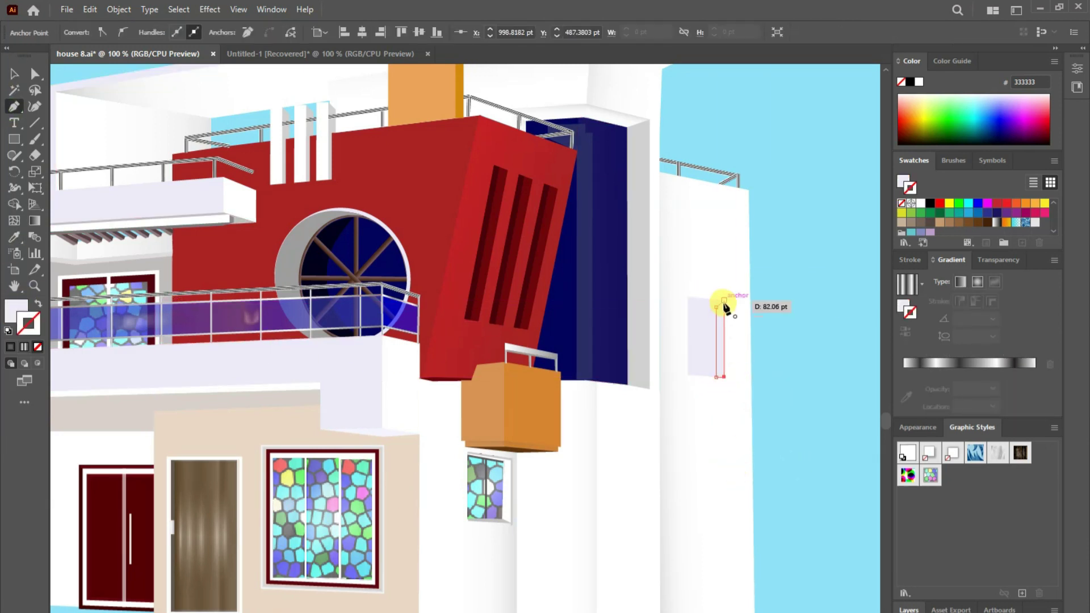
left_click(324, 109)
key("p")
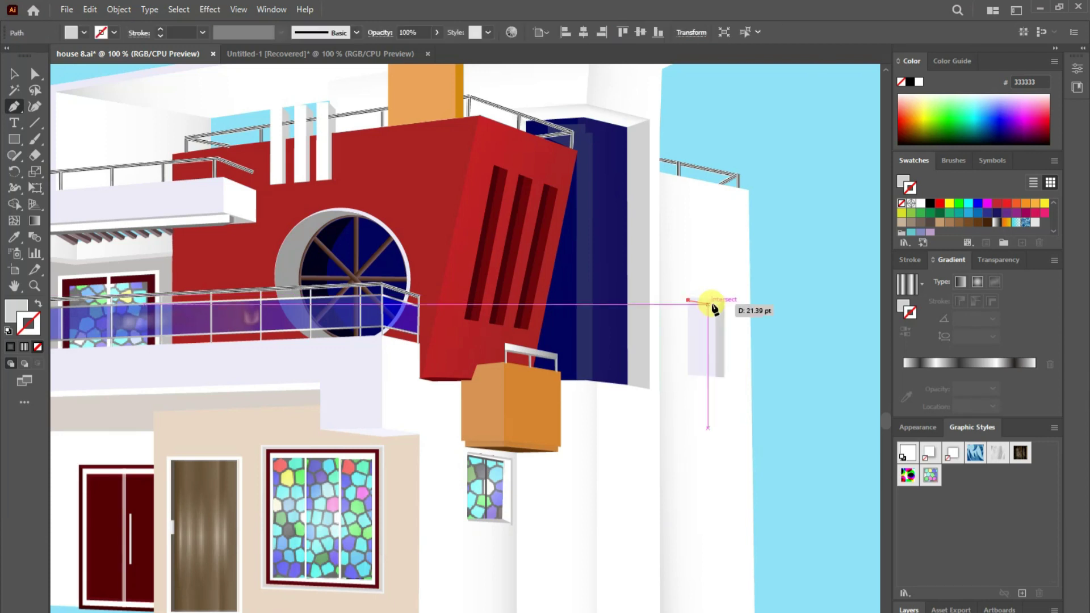
key("backslash")
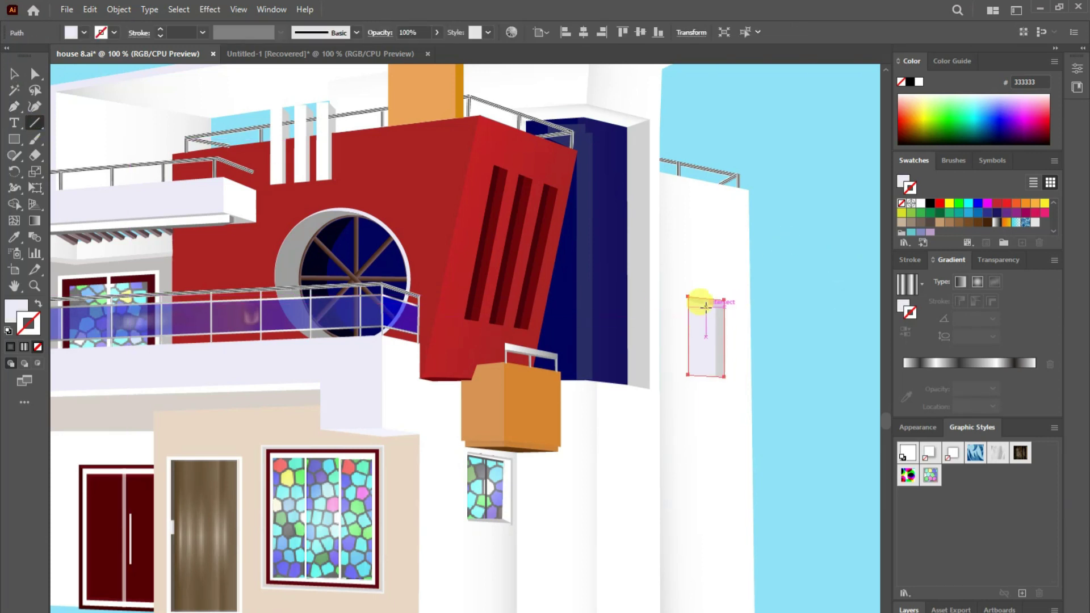
left_click(930, 475)
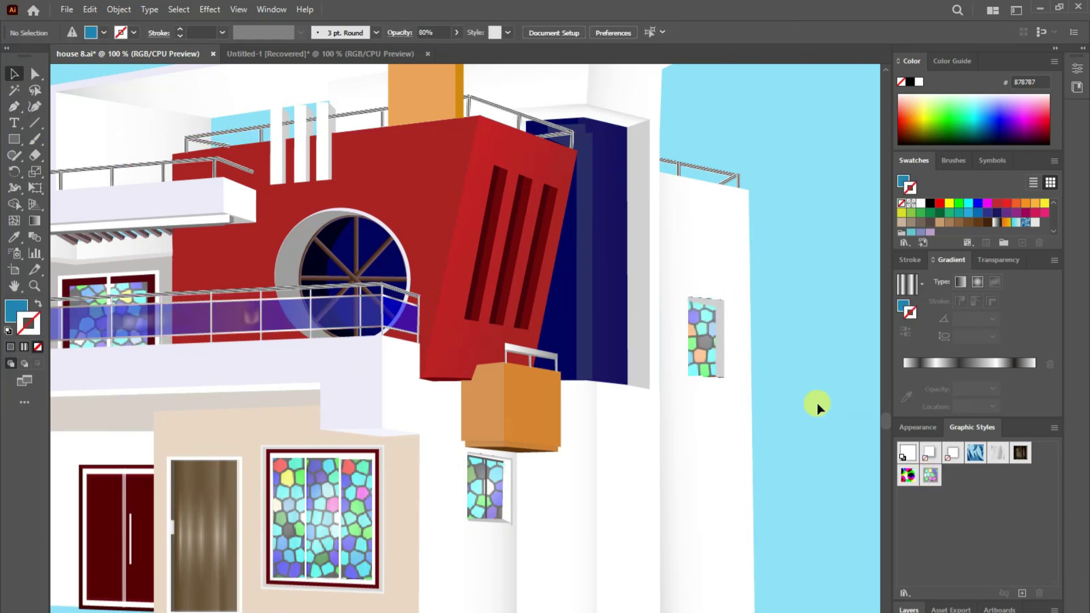
left_click(755, 352)
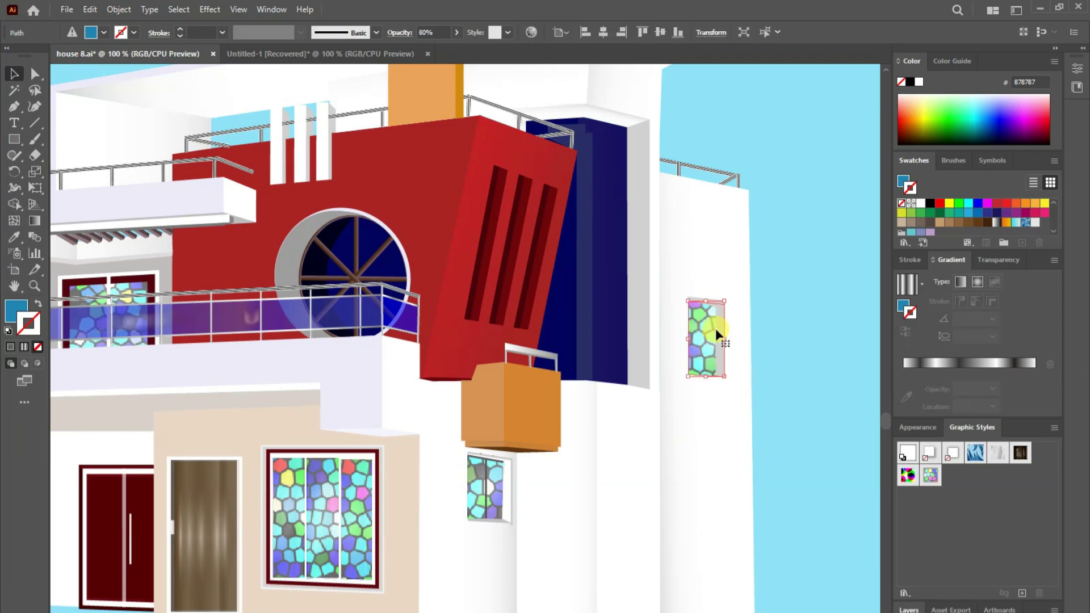
- Draw a vertical line along the small right window with the sampled 2 pt stroke
key("backslash")
left_click_drag(702, 304, 702, 374)
left_click(15, 236)
left_click(488, 472)
key("v")
left_click(872, 329)
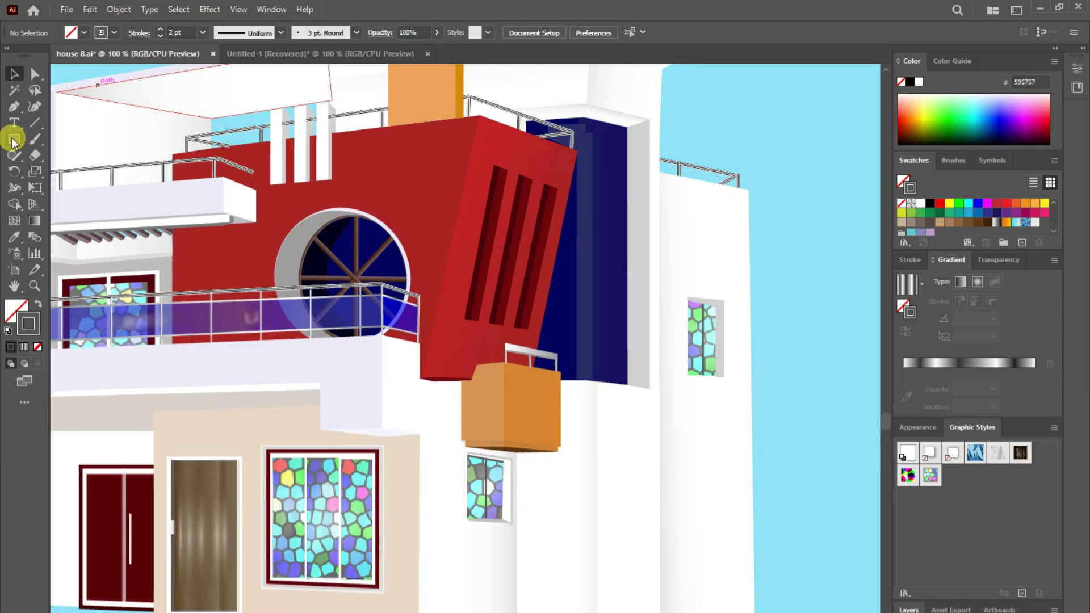
- Pen-draw a closed frame outline around the right window
key("p")
left_click(688, 296)
left_click(724, 299)
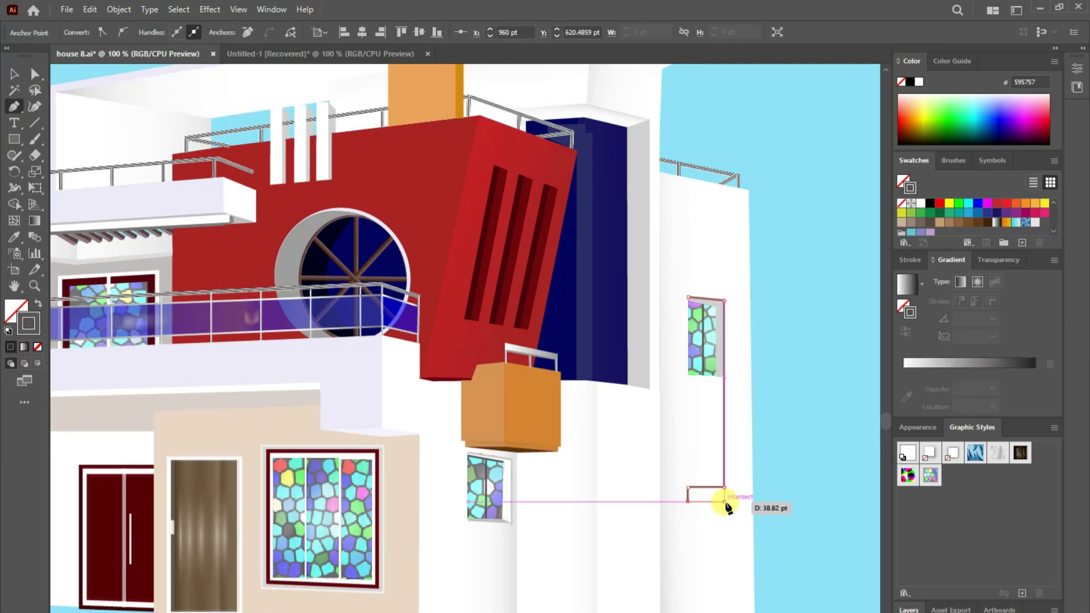
left_click(743, 502)
left_click(742, 288)
left_click(689, 287)
left_click(34, 74)
- Raise the outline's top corner, widen its right side, and fill it orange
left_click(828, 347)
left_click_drag(689, 287, 688, 285)
left_click_drag(763, 272, 718, 510)
key("shift+Right")
key("shift+Right")
key("shift+Right")
key("shift+Right")
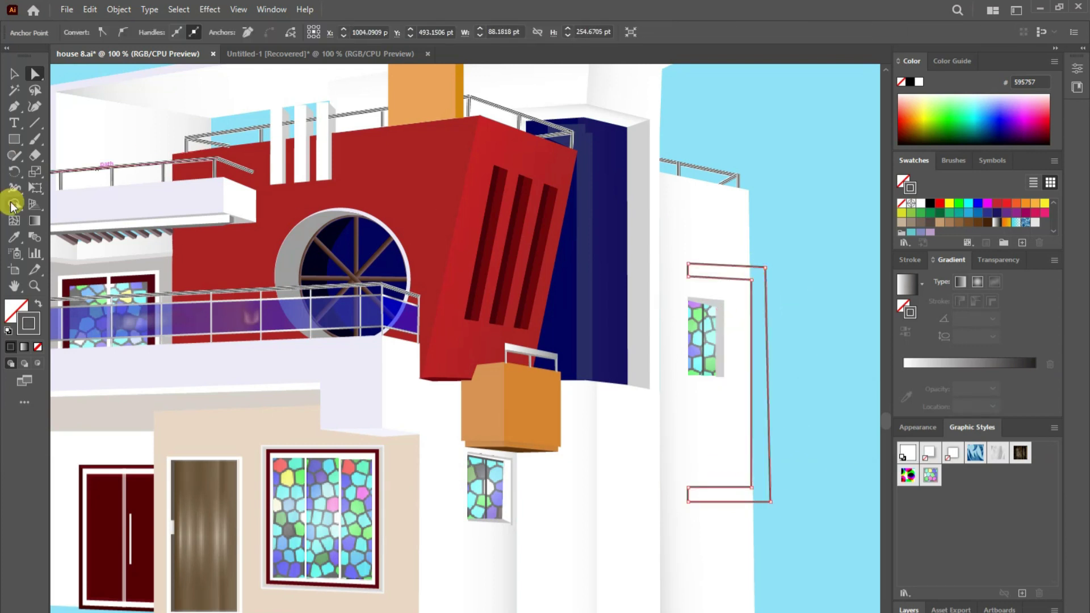
key("i")
left_click(392, 91)
- Add the frame's inner depth face filled with a brown-orange from the Color Picker
key("p")
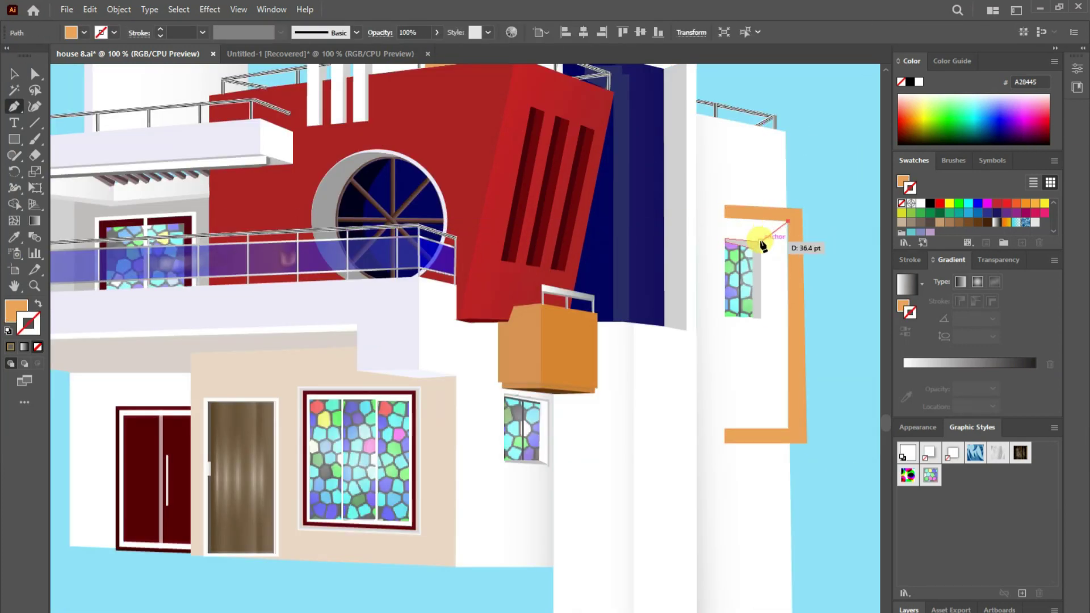
left_click(766, 231)
left_click(766, 428)
left_click(788, 428)
left_click(789, 223)
double_click(16, 311)
left_click(389, 324)
left_click(572, 251)
double_click(16, 311)
left_click(414, 303)
left_click(572, 251)
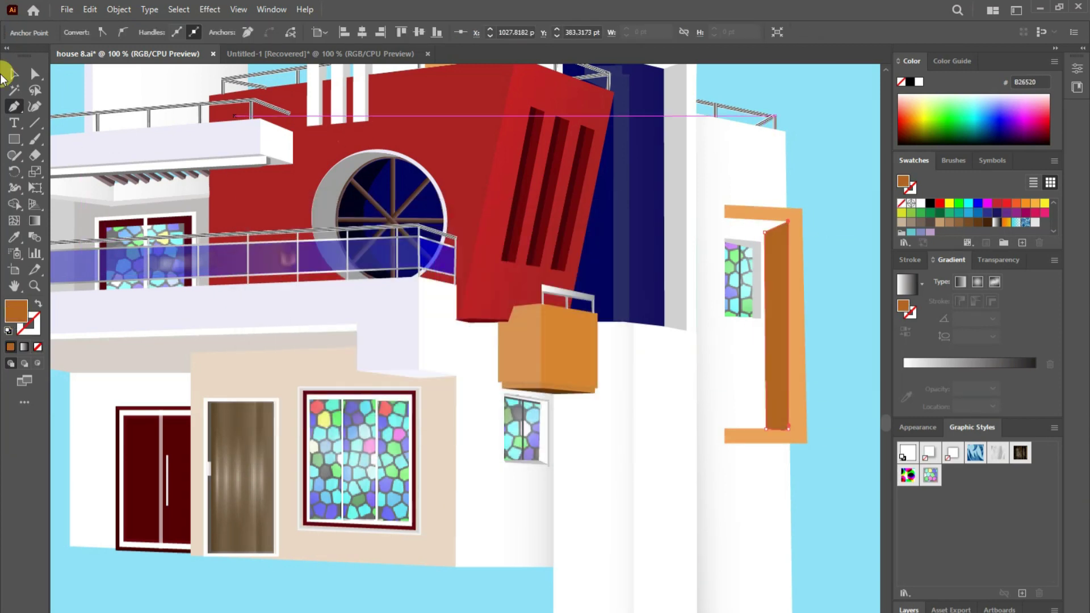
- Add a dark-brown top face at the window's corner
left_click(789, 220)
double_click(15, 311)
left_click(384, 345)
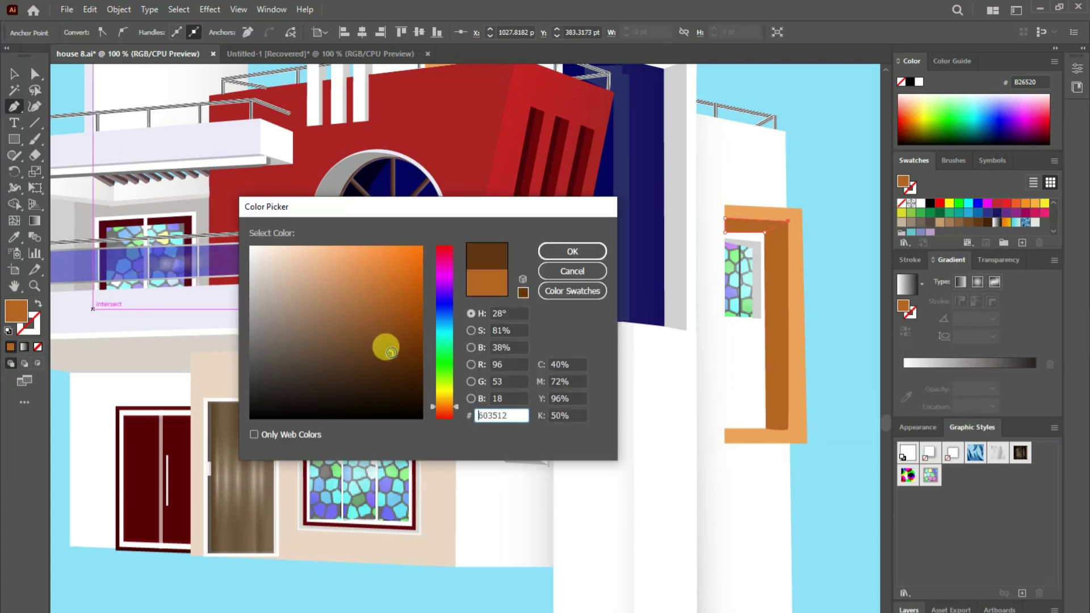
left_click(572, 251)
left_click(846, 281)
- Raise the top piece's left corner and recolour it orange
left_click(14, 106)
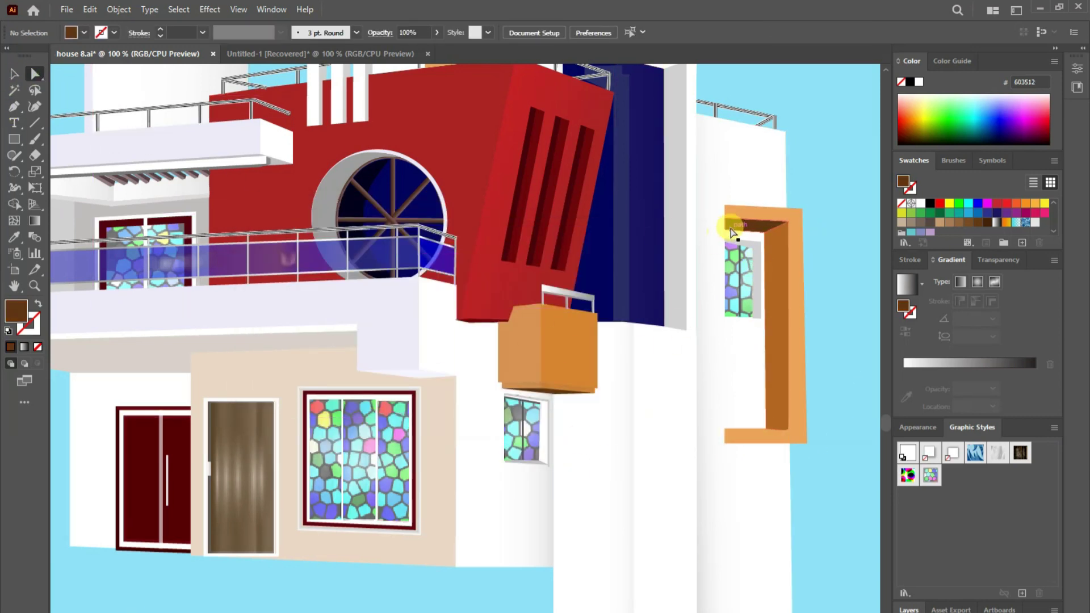
left_click(731, 232)
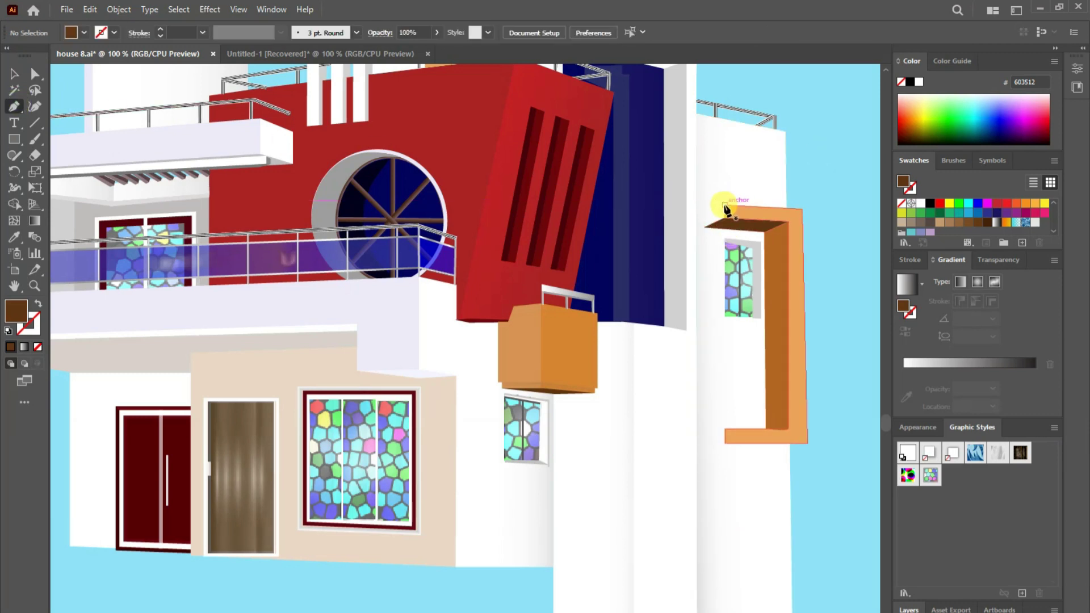
left_click_drag(704, 226, 703, 219)
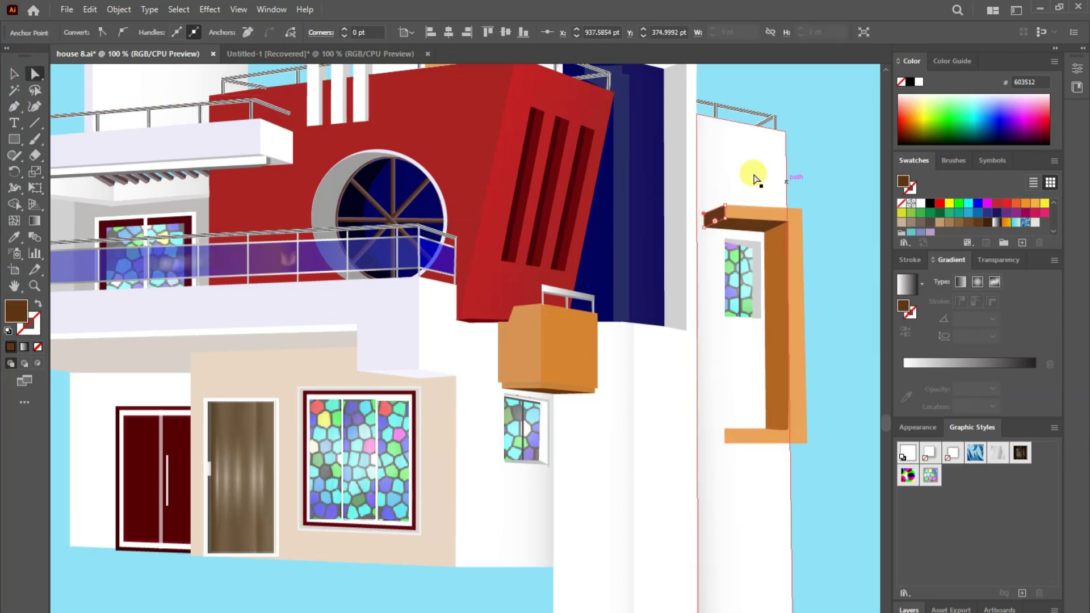
double_click(16, 310)
left_click(382, 275)
left_click(570, 251)
left_click(835, 249)
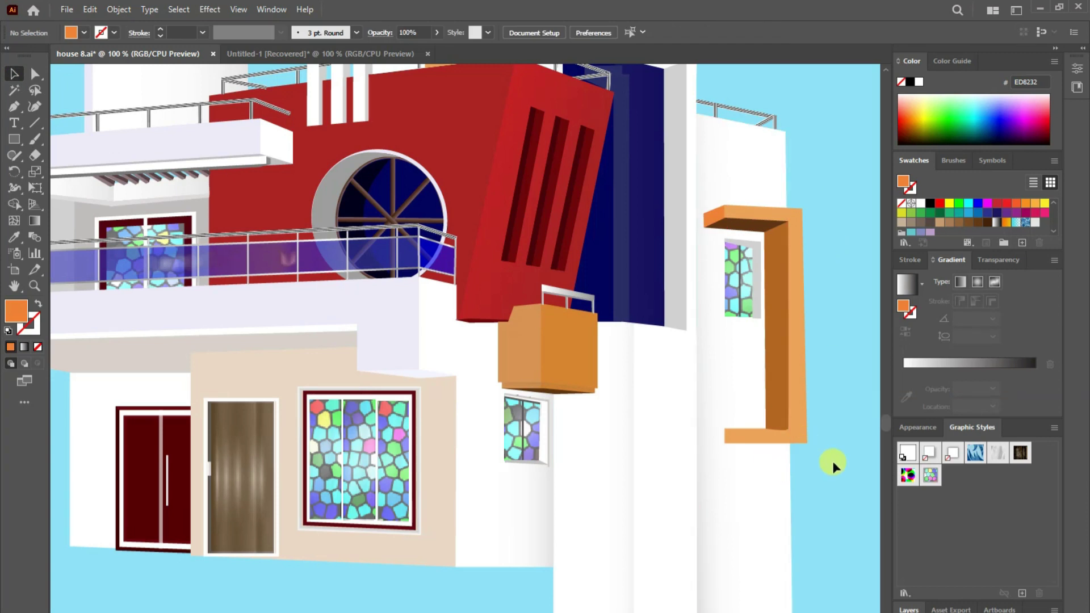
- Undo the bracket change and add a small brown piece at the bracket's bottom
scroll(832, 460, "down", 1)
left_click(721, 205)
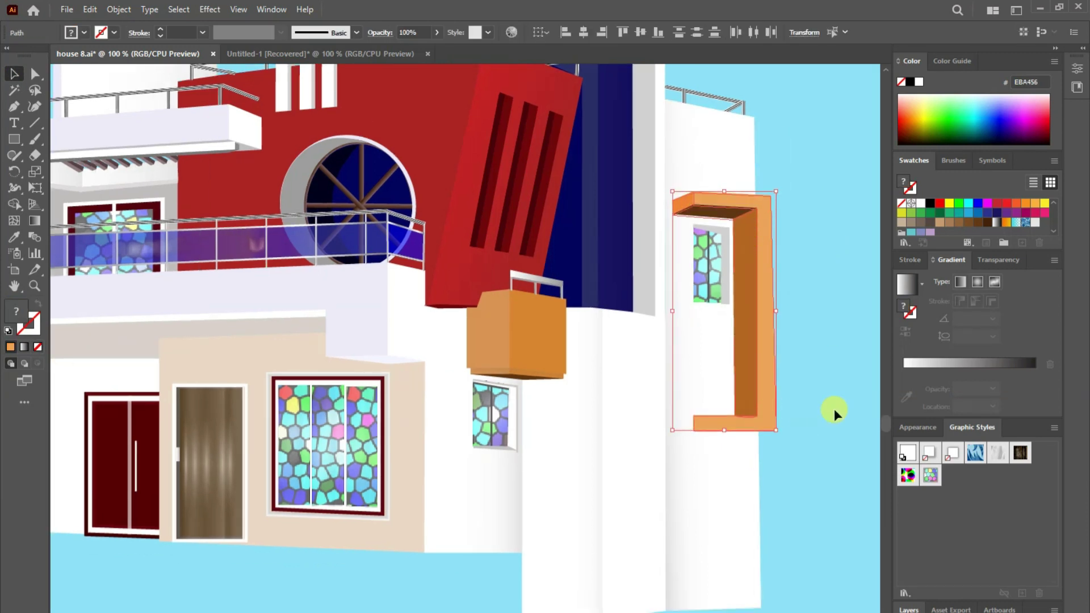
key("ctrl+z")
key("ctrl+z")
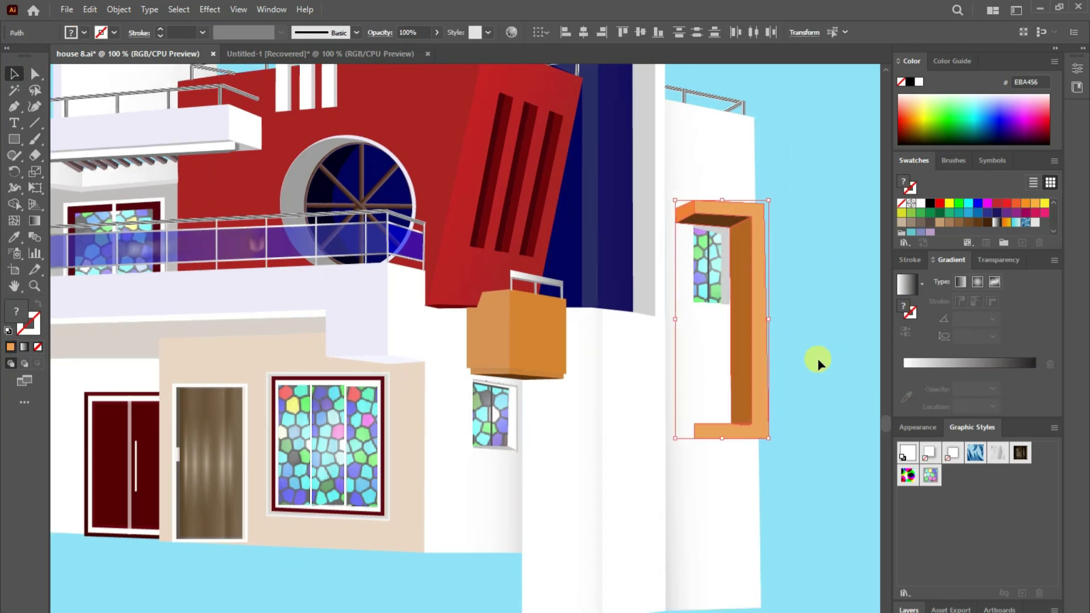
key("p")
left_click(694, 422)
left_click(721, 423)
left_click(694, 438)
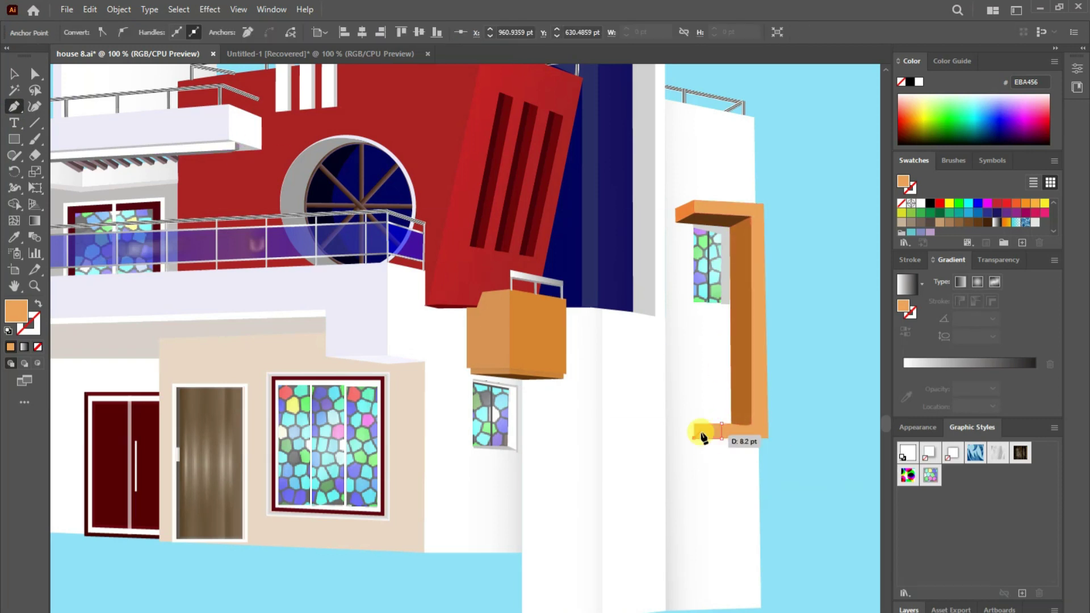
left_click(14, 73)
key("ctrl+shift+a")
- Draw a thin path along the bracket's bottom edge
key("p")
scroll(677, 444, "up", 2)
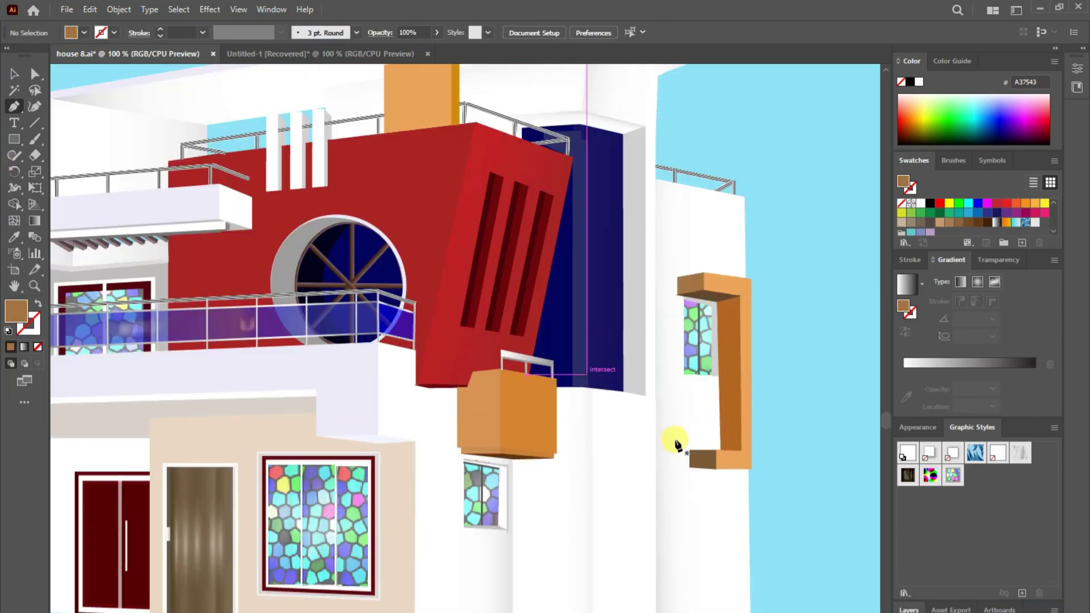
left_click(690, 467)
left_click(751, 467)
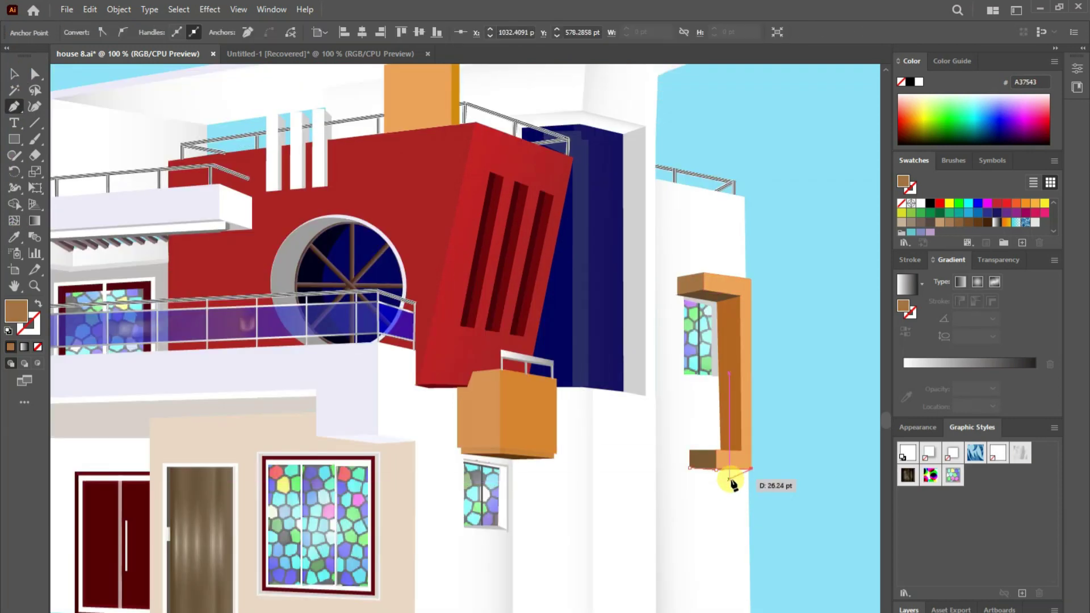
left_click(691, 471)
- Give the bottom shape a darker brown and duplicate the window beneath the bracket
key("a")
key("ctrl+shift+a")
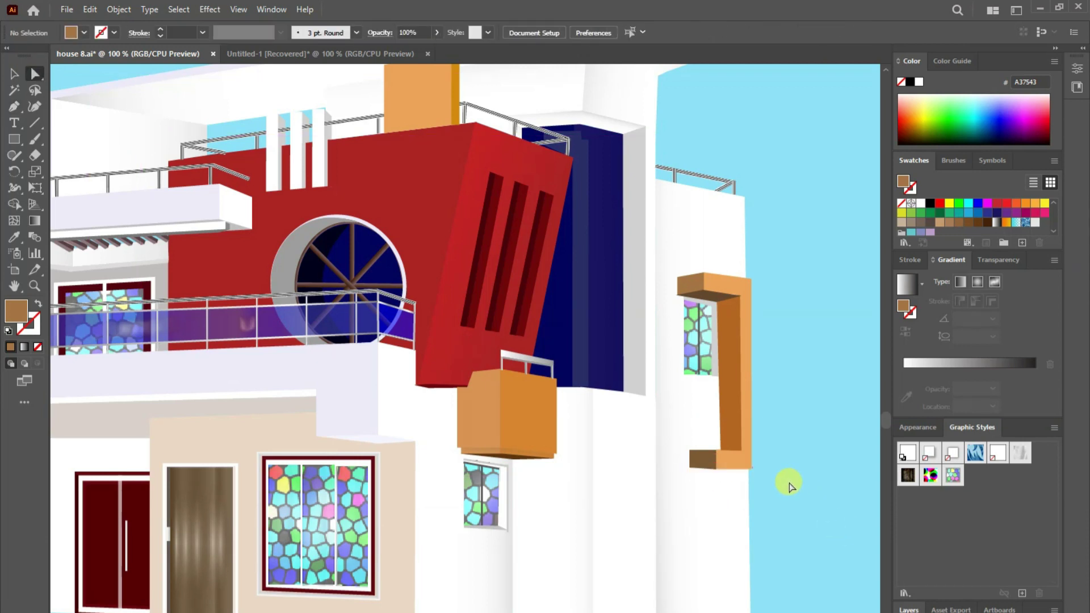
left_click(732, 481)
left_click(692, 468)
key("a")
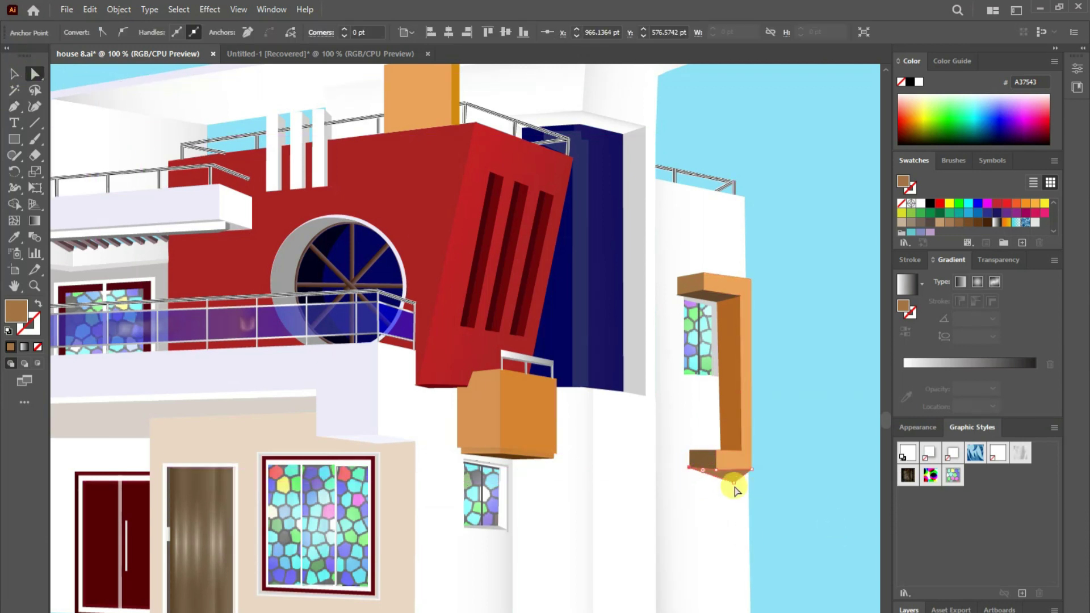
key("i")
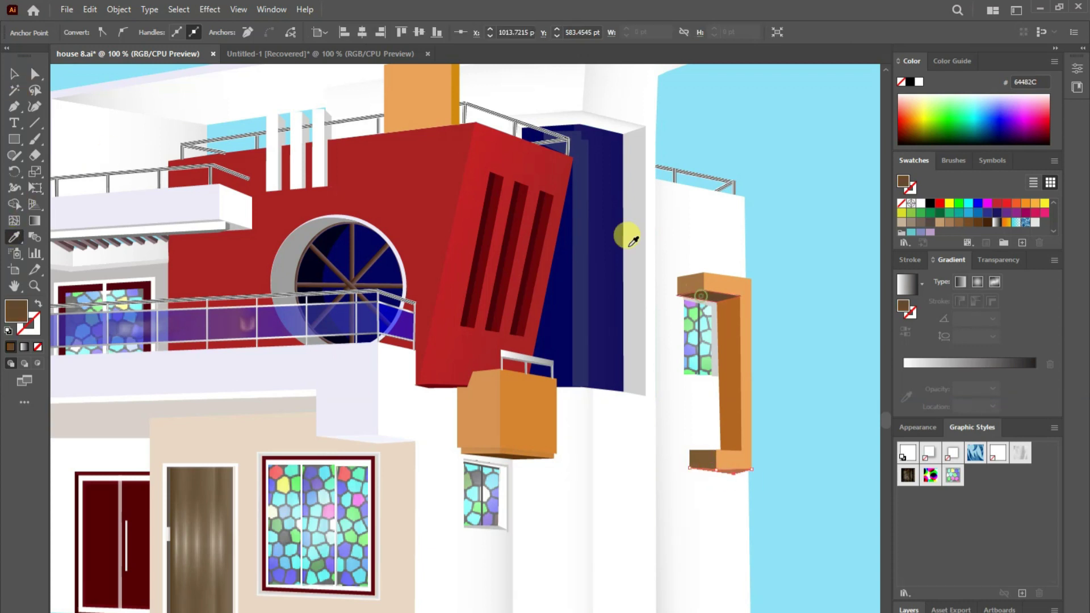
left_click_drag(698, 334, 709, 509)
key("ctrl+shift+a")
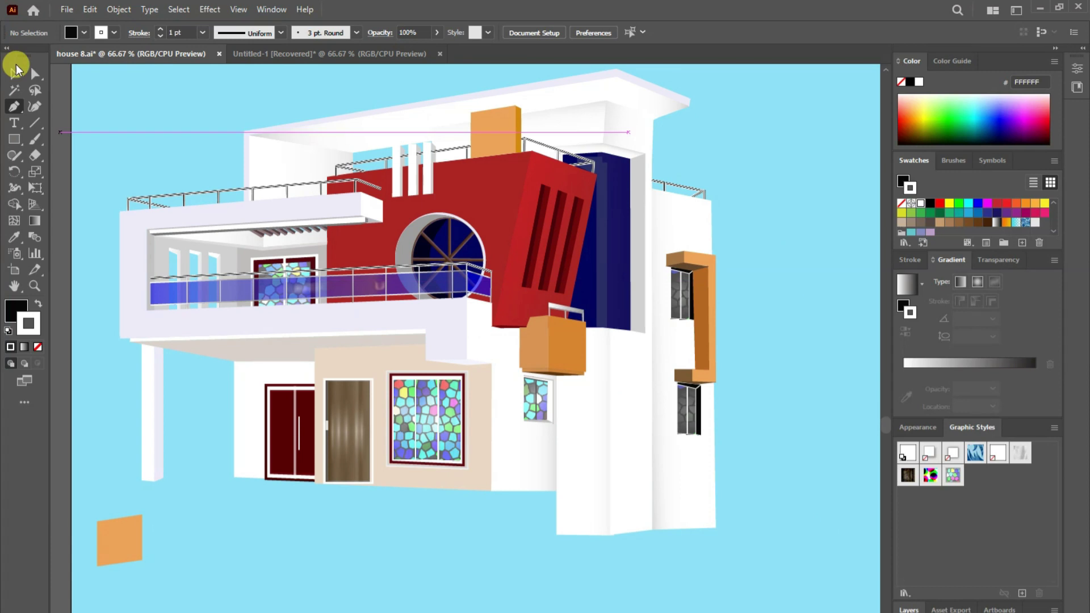
- Draw the right front wall section and fill it with the house's white
key("ctrl+minus")
left_click(751, 402)
left_click(497, 402)
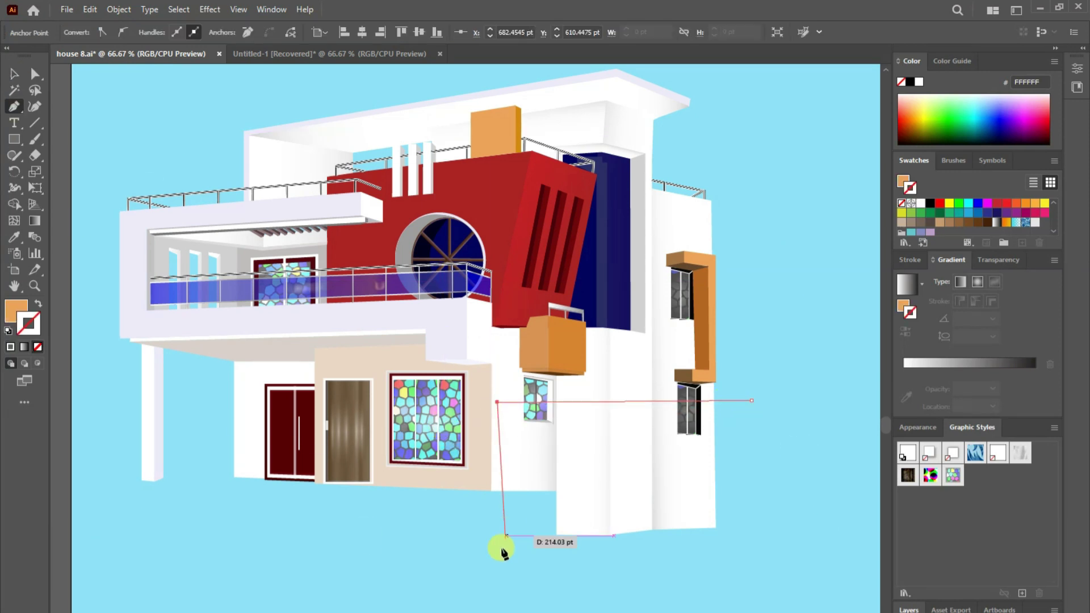
left_click(497, 538)
left_click(748, 535)
left_click(750, 402)
key("i")
left_click(652, 369)
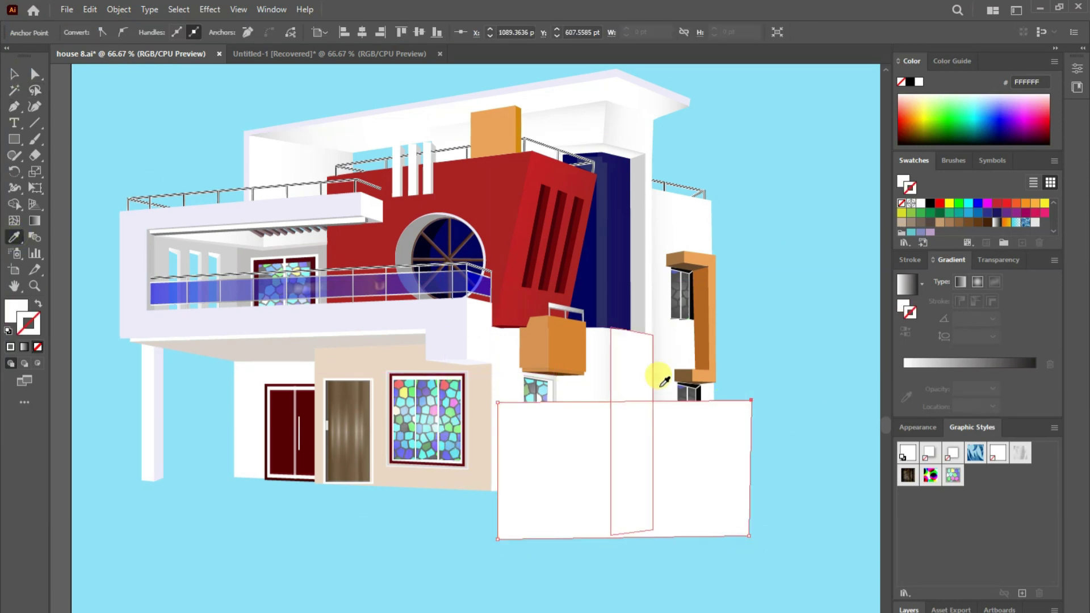
key("a")
key("ctrl+shift+a")
- Draw the left wall section extending across to the house's left edge
left_click(663, 483)
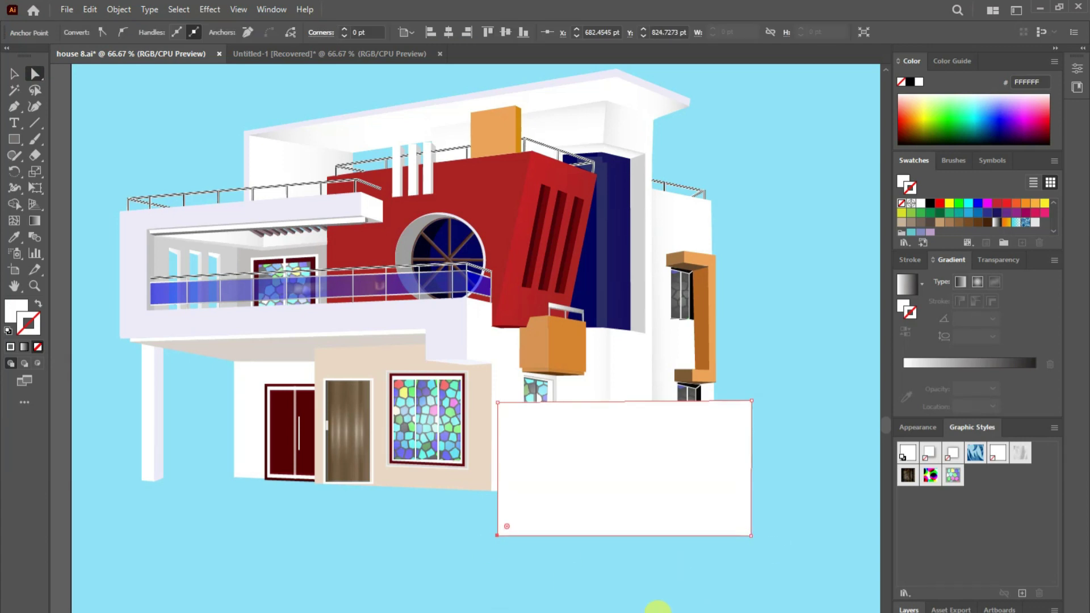
key("p")
left_click(497, 401)
left_click(82, 402)
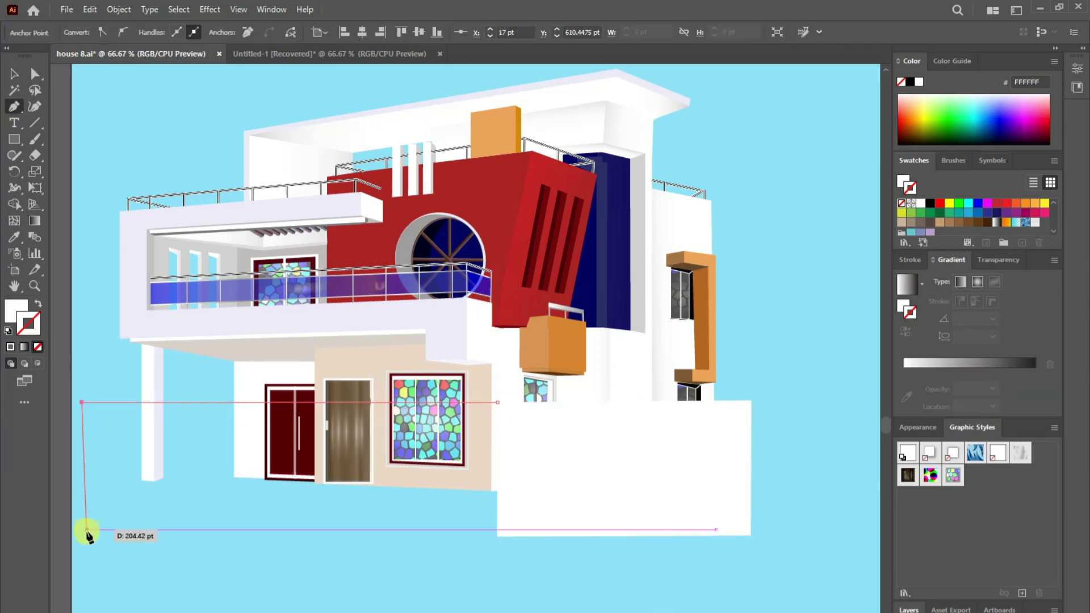
left_click(86, 532)
left_click(497, 535)
left_click(497, 402)
- Apply a white-to-grey linear gradient to the right wall, angled about 178.7°
key("g")
left_click(517, 481)
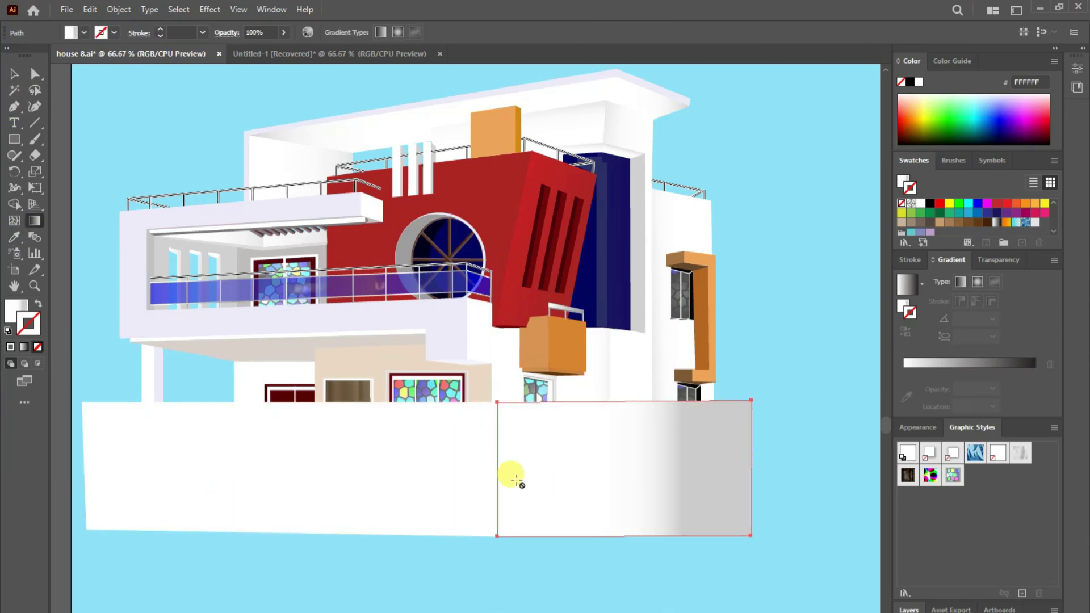
left_click_drag(479, 456, 778, 480)
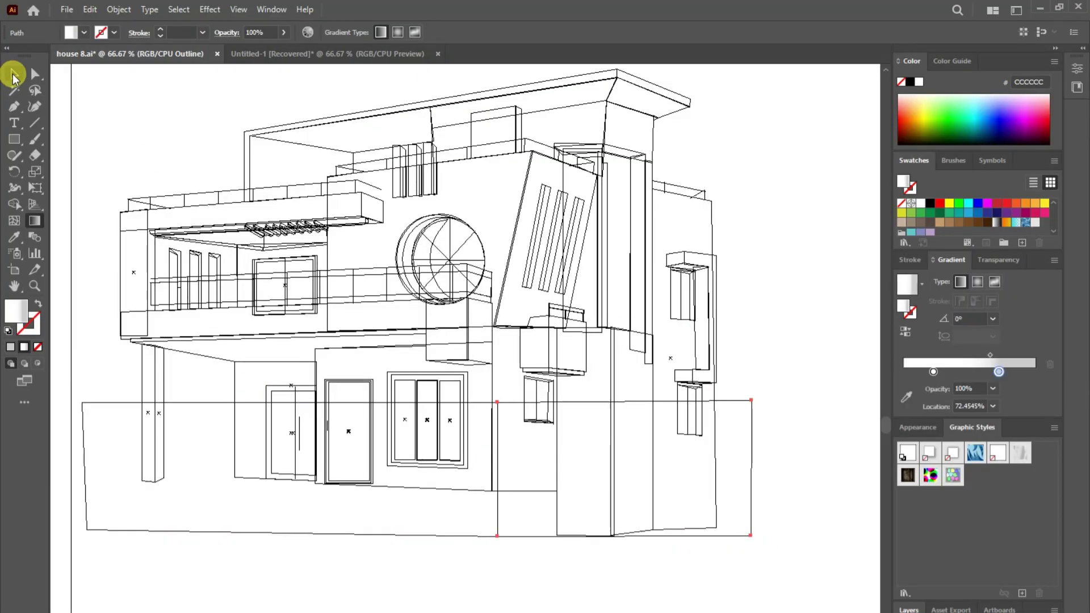
left_click(12, 75)
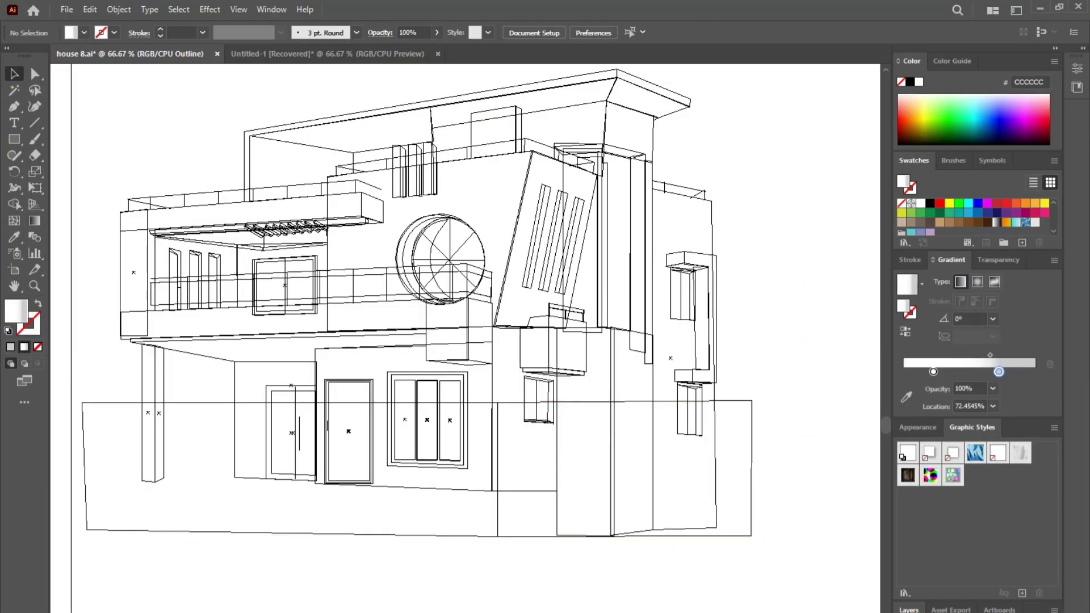
key("ctrl+y")
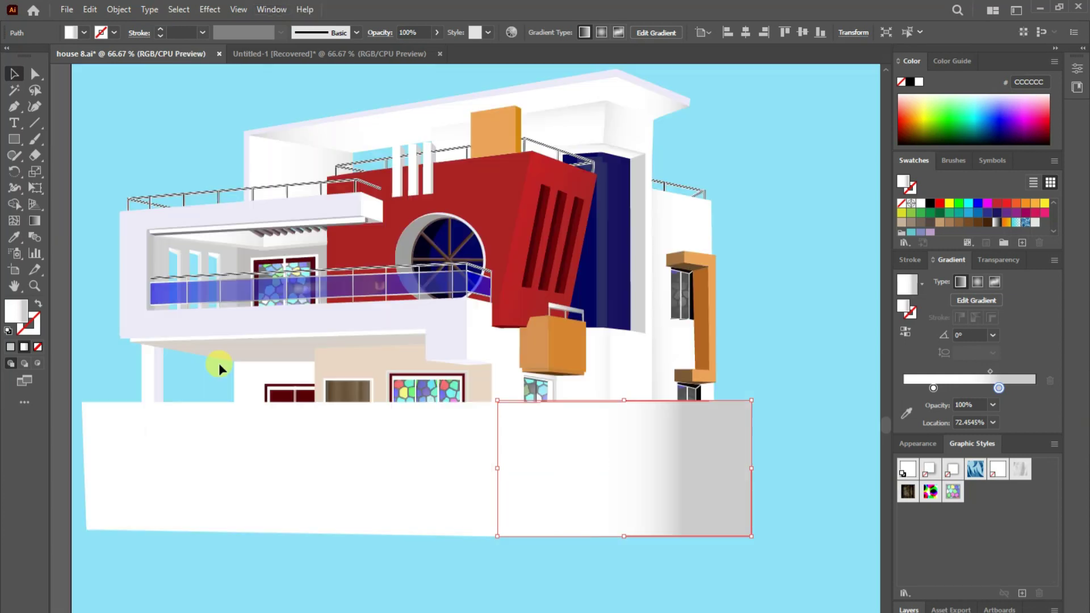
key("g")
left_click_drag(438, 494, 316, 460)
left_click(412, 610)
- Pen-draw a quadrilateral over the middle of the wall marking the gate opening
key("a")
scroll(412, 610, "left", 3)
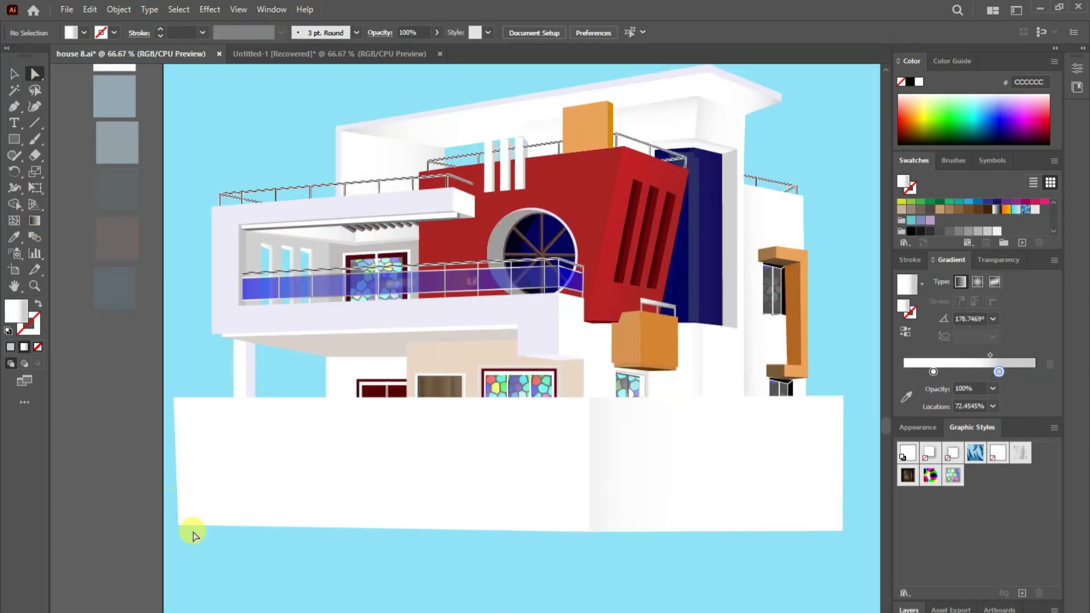
left_click(190, 528)
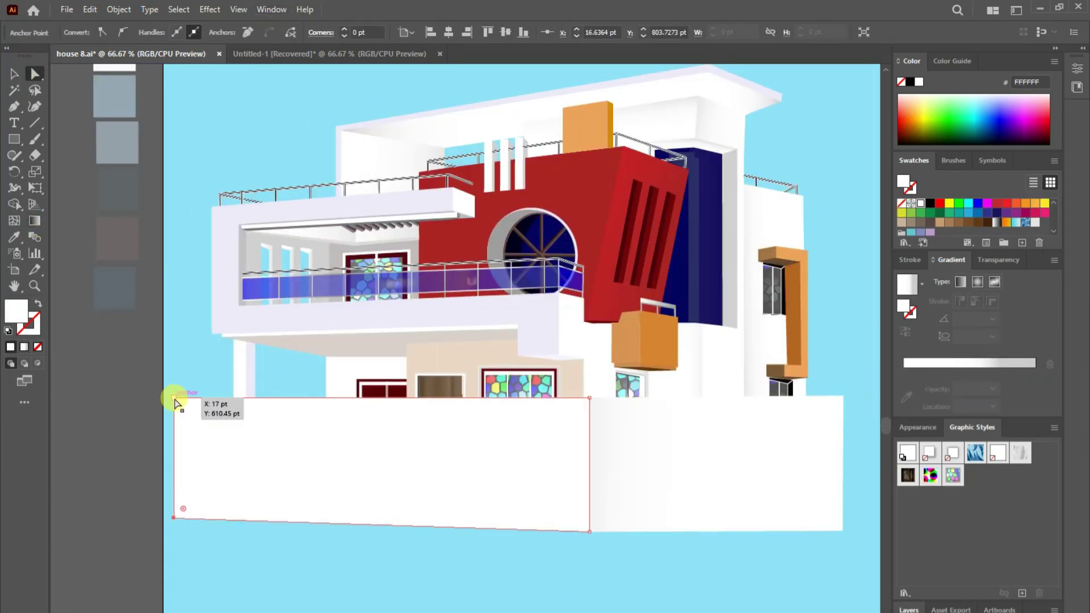
key("p")
left_click_drag(329, 411, 341, 413)
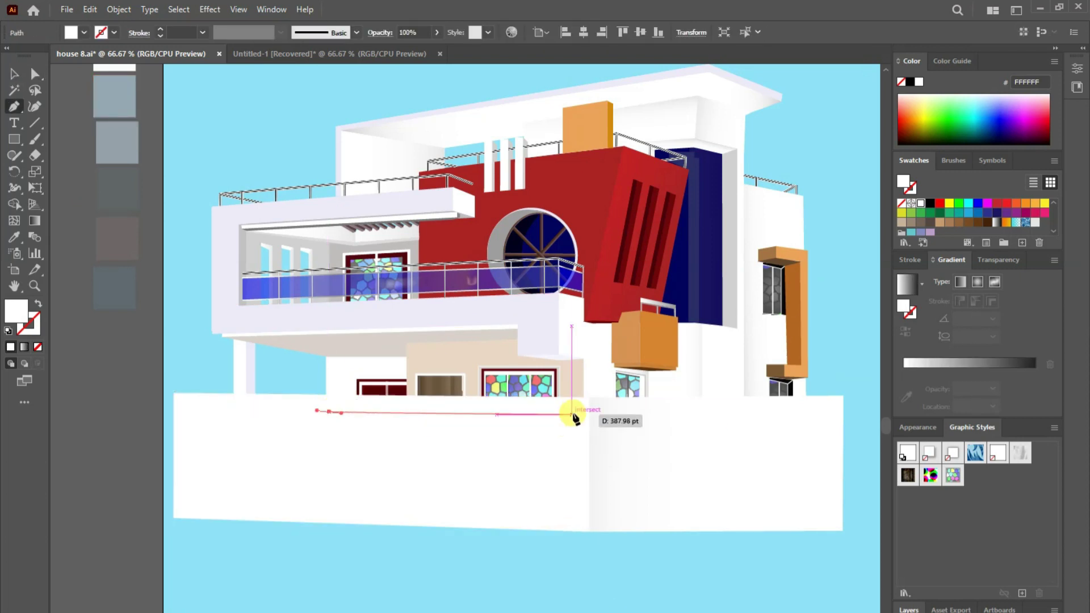
left_click(572, 415)
left_click(572, 518)
left_click(327, 514)
left_click(329, 412)
left_click(229, 205)
- Nudge the opening shape, then delete its region from the wall with Shape Builder
key("a")
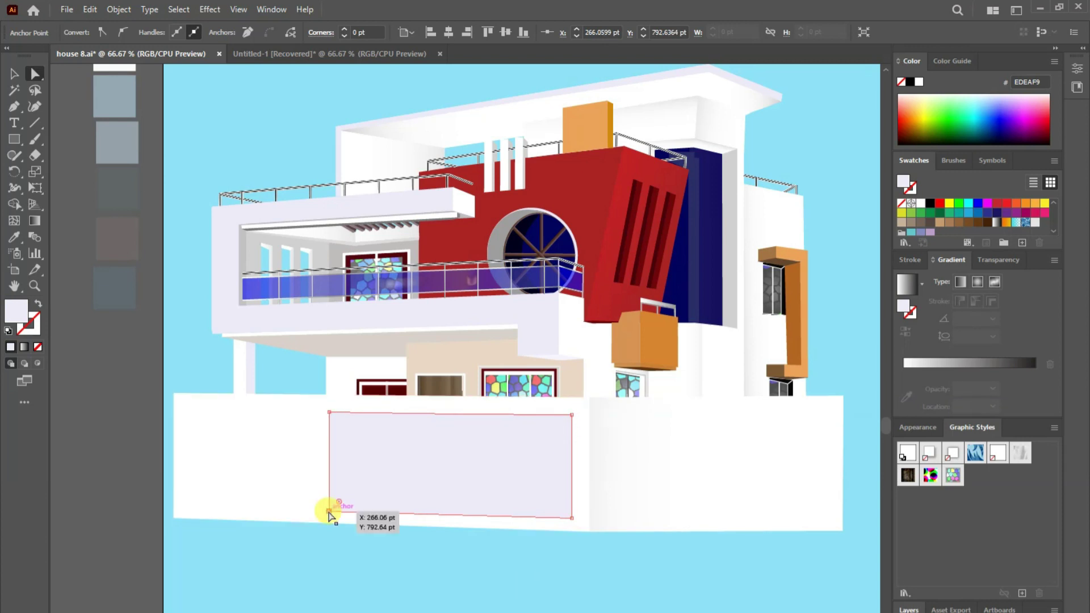
key("Right")
key("Right")
key("Right")
key("Right")
key("Right")
key("Right")
key("Right")
key("Right")
key("Right")
key("v")
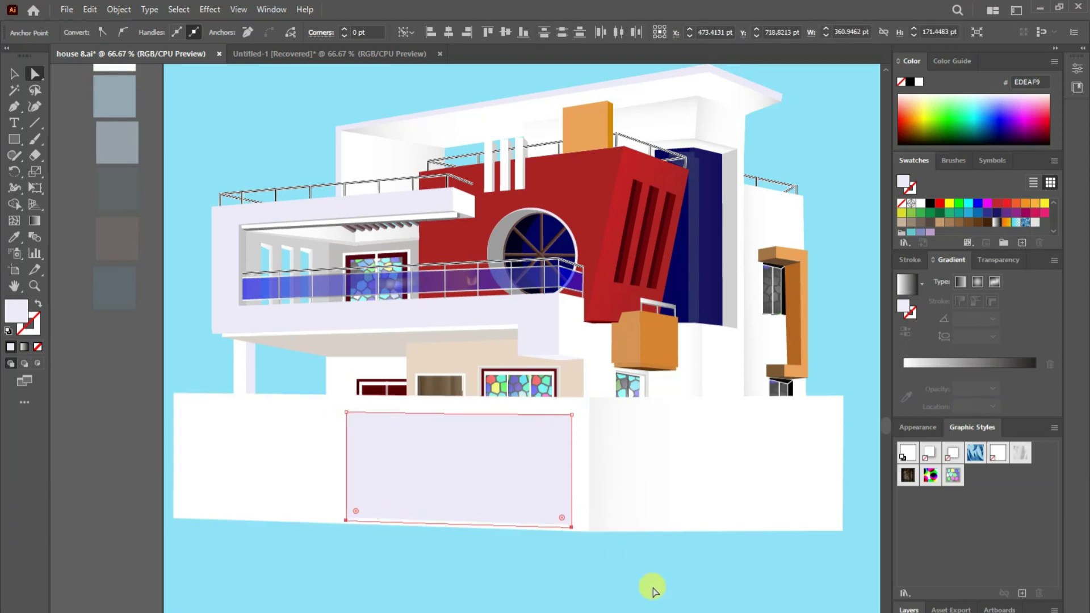
left_click(316, 437, "shift")
key("shift+m")
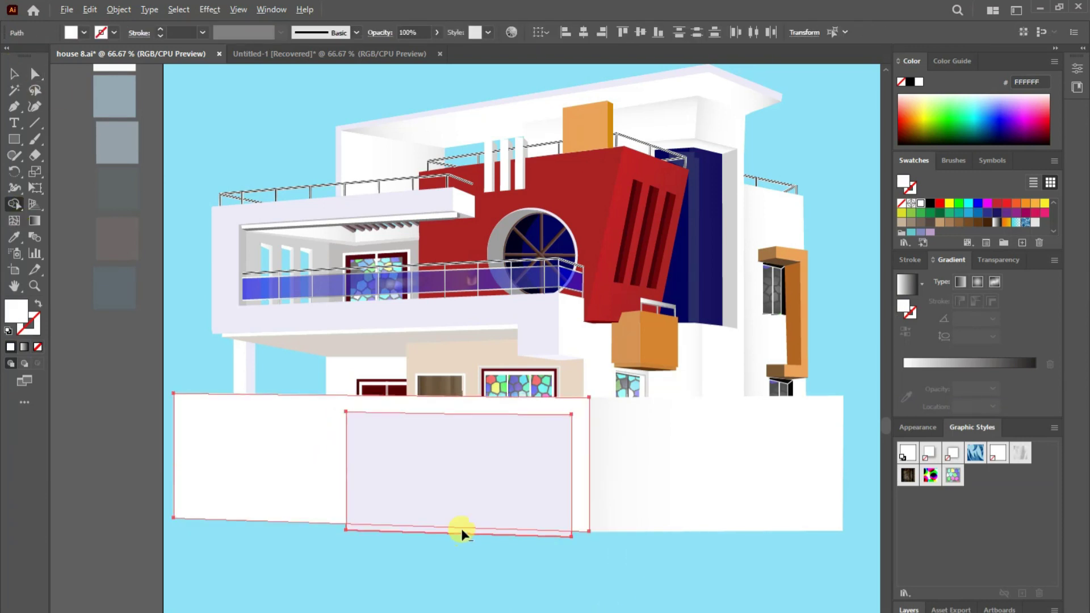
left_click(449, 516, "alt")
key("v")
key("ctrl+shift+a")
left_click(542, 253)
left_click(35, 74)
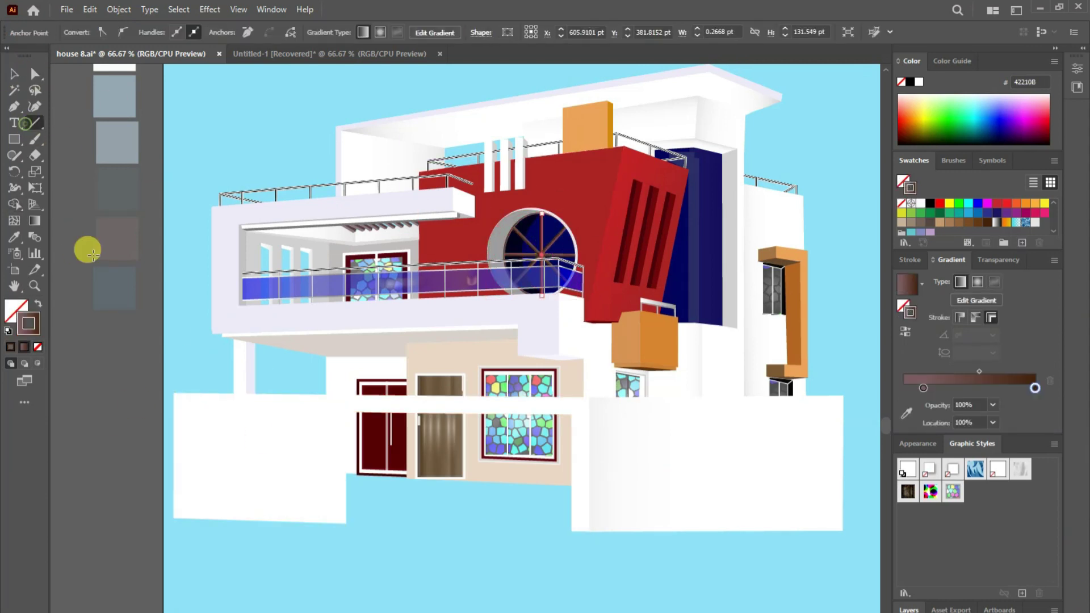
- Draw a brown 5 pt bar above the opening and duplicate it into stacked horizontal bars
left_click_drag(458, 435, 345, 434)
key("v")
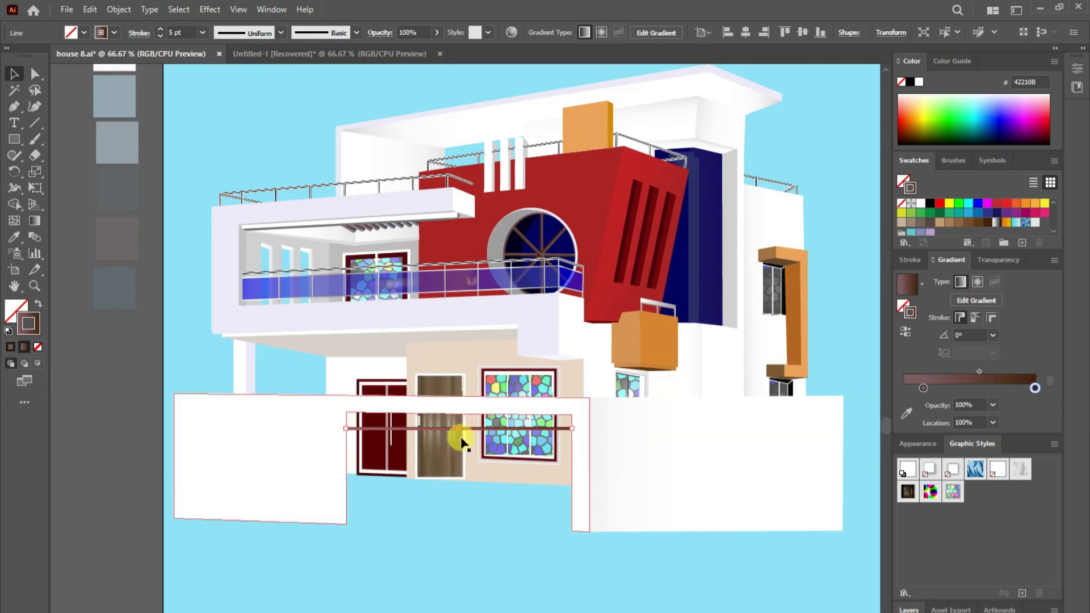
left_click_drag(457, 435, 457, 419)
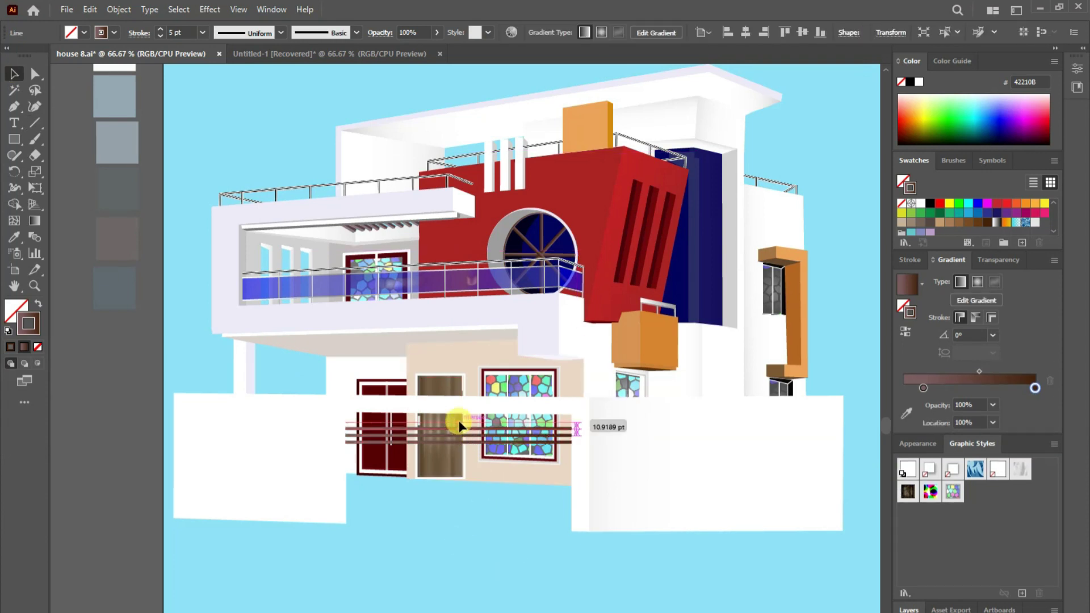
key("ctrl+shift+a")
- Outline the four-cornered gate panel across the wall opening with the Pen tool
key("p")
left_click(571, 454)
left_click(571, 530)
left_click(345, 523)
left_click(347, 458)
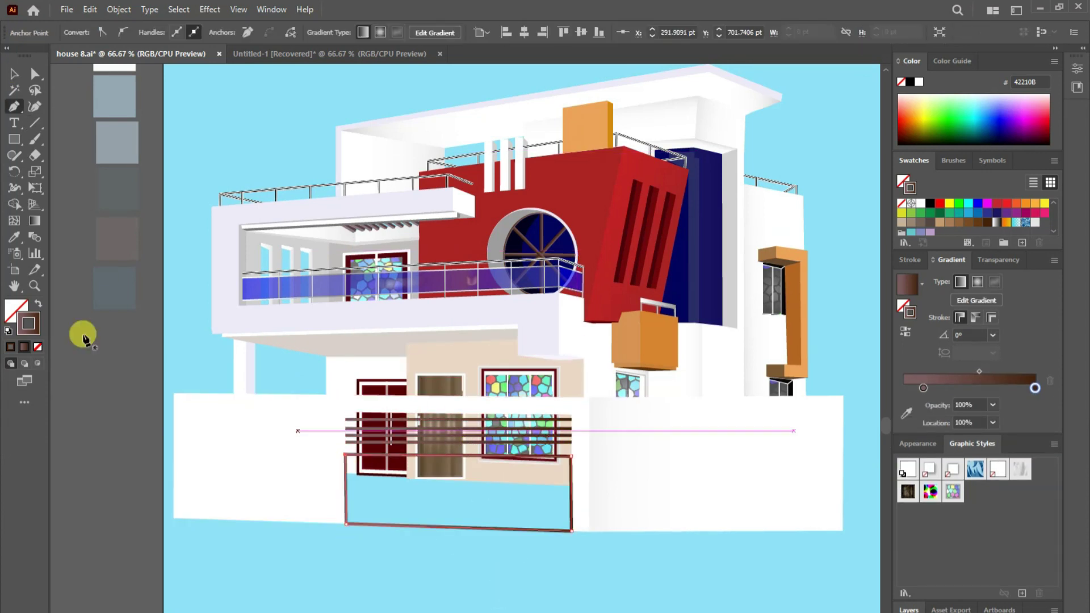
key("shift+x")
- Give the gate panel a dark fill, then set a grey, no-fill stroke for the stripes
double_click(16, 311)
left_click_drag(446, 355, 446, 381)
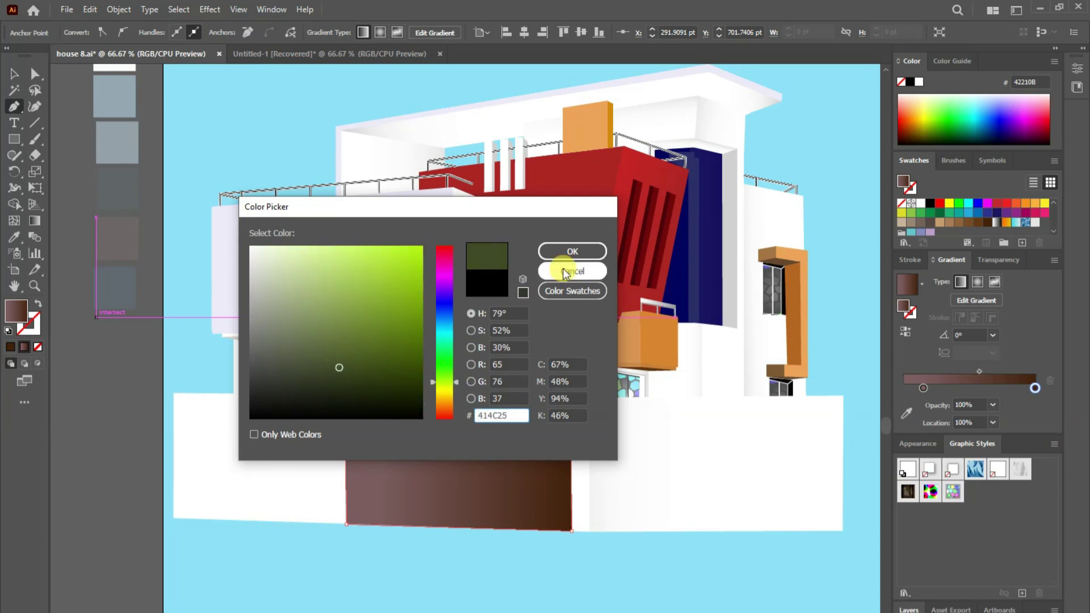
left_click(572, 251)
key("v")
key("ctrl+shift+a")
left_click(35, 305)
double_click(38, 327)
- Draw a horizontal stripe line across the gate panel and copy it further down
key("Return")
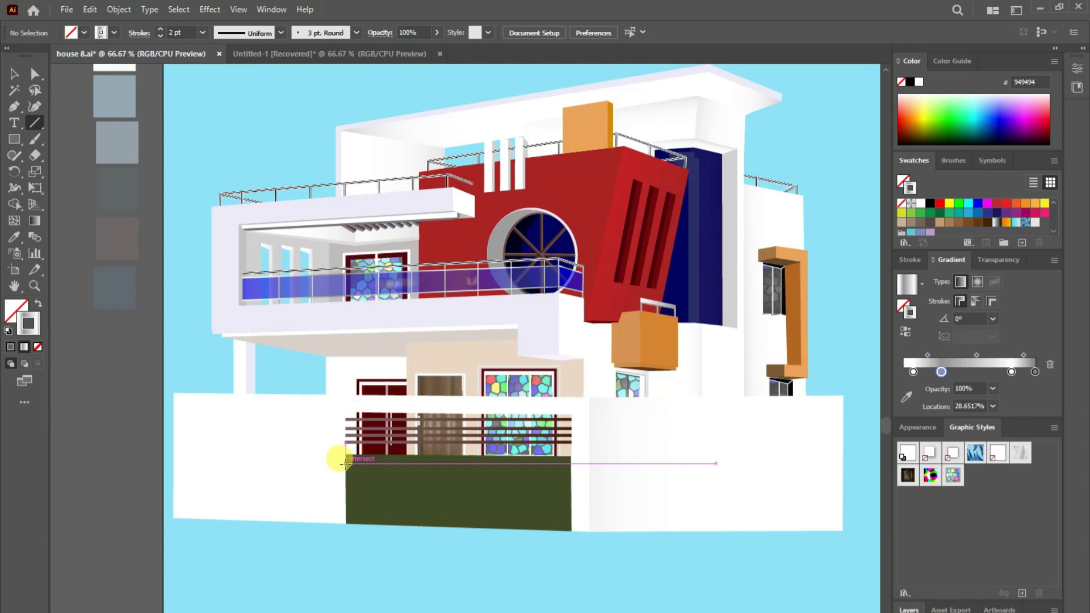
left_click_drag(571, 464, 345, 464)
left_click(15, 74)
left_click_drag(454, 463, 454, 473)
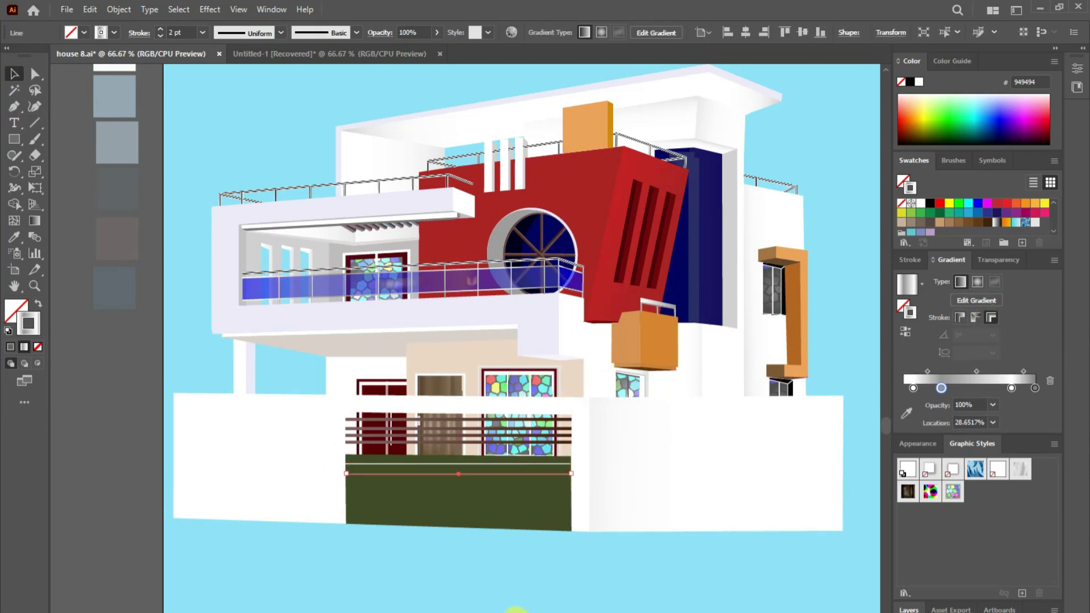
left_click(573, 516)
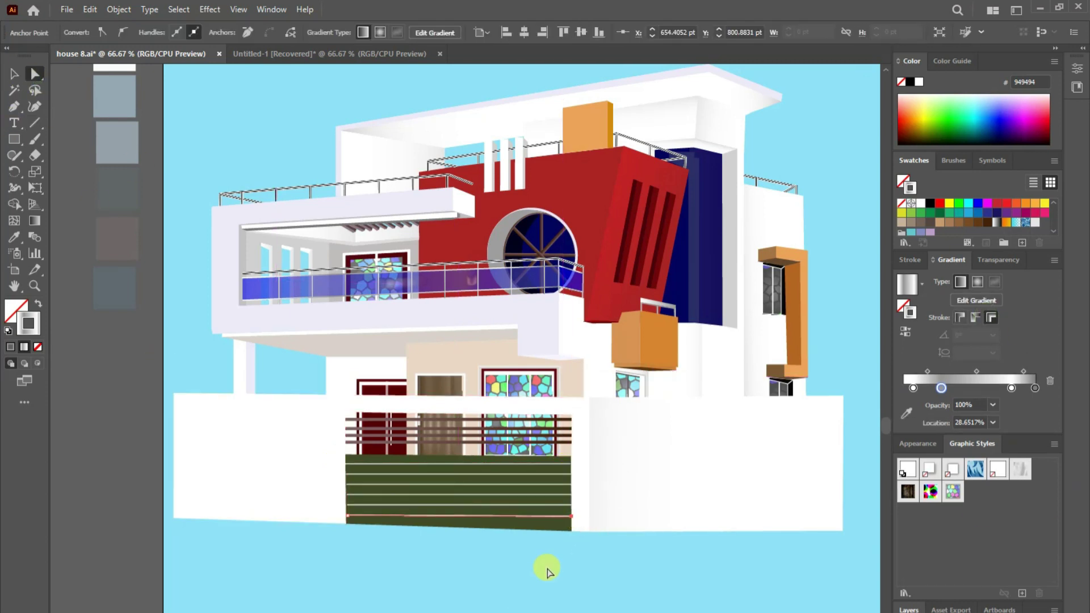
- Recolour the gate panel fill to dark grey
key("v")
double_click(16, 311)
left_click(260, 369)
key("Return")
- Set the gate's stripe lines to a 2 pt stroke weight
left_click(460, 463)
left_click(202, 32)
left_click(215, 117)
left_click(464, 492)
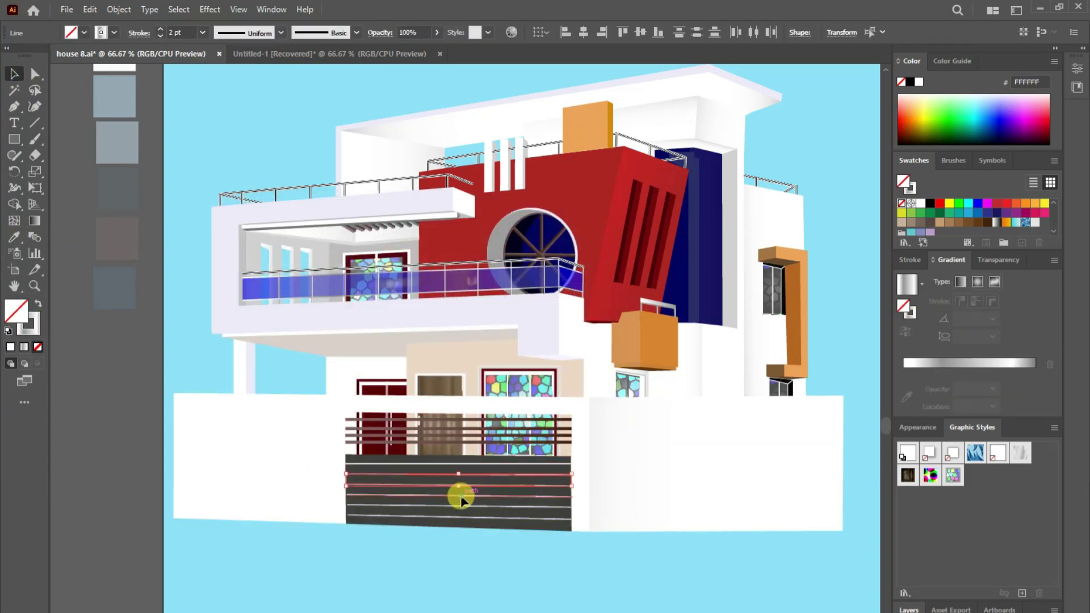
left_click(12, 79)
left_click(349, 557)
left_click(400, 509)
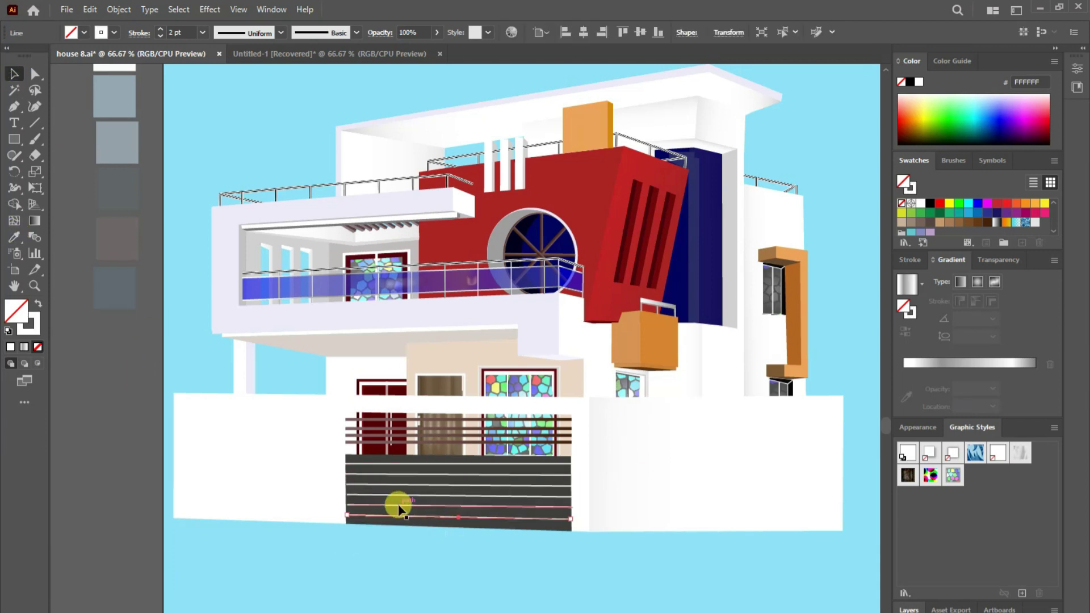
- Pen-draw a thin post at the gate's left edge filled light grey EAEAEA
key("p")
scroll(603, 463, "up", 1)
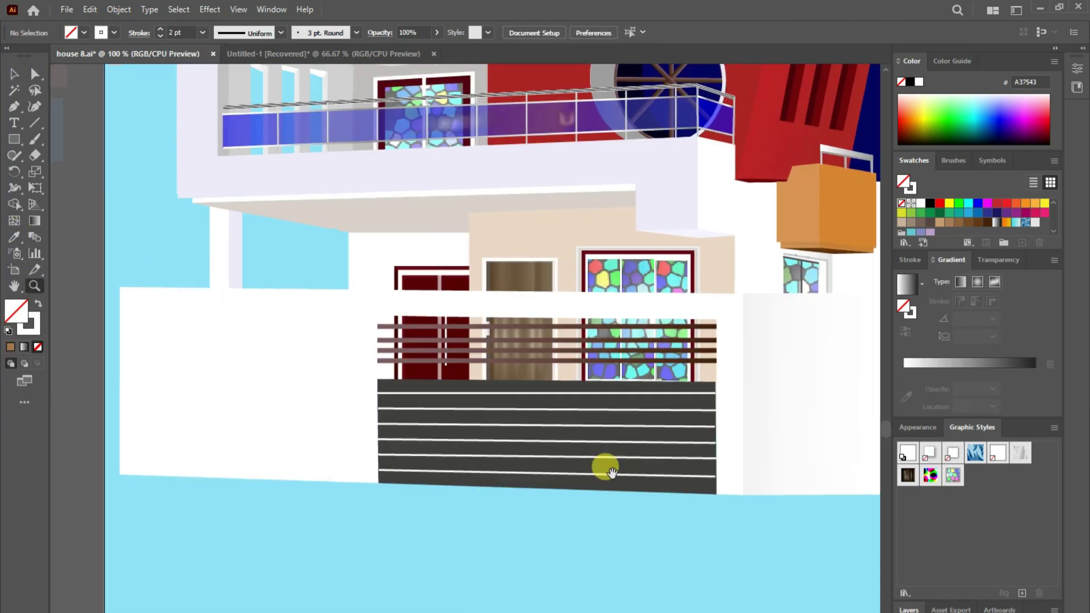
left_click_drag(378, 313, 368, 324)
left_click(378, 484)
left_click(367, 311)
key("shift+x")
double_click(17, 309)
left_click(569, 250)
- Select the gate stripes with Direct Selection, leaving the post out of the selection
left_click(30, 71)
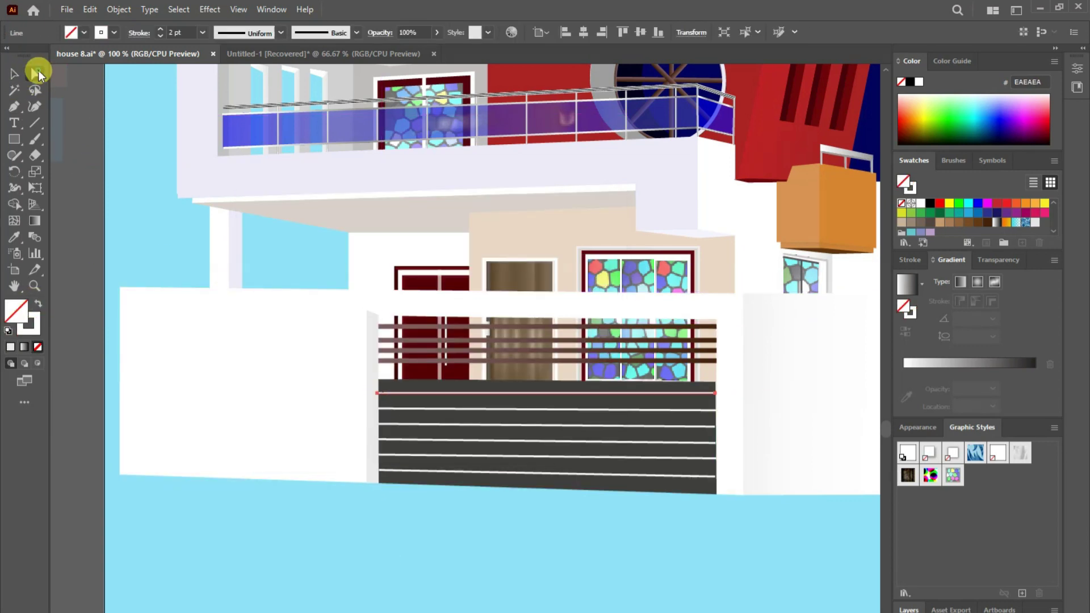
left_click(374, 410)
left_click(385, 427, "shift")
left_click(377, 442, "shift")
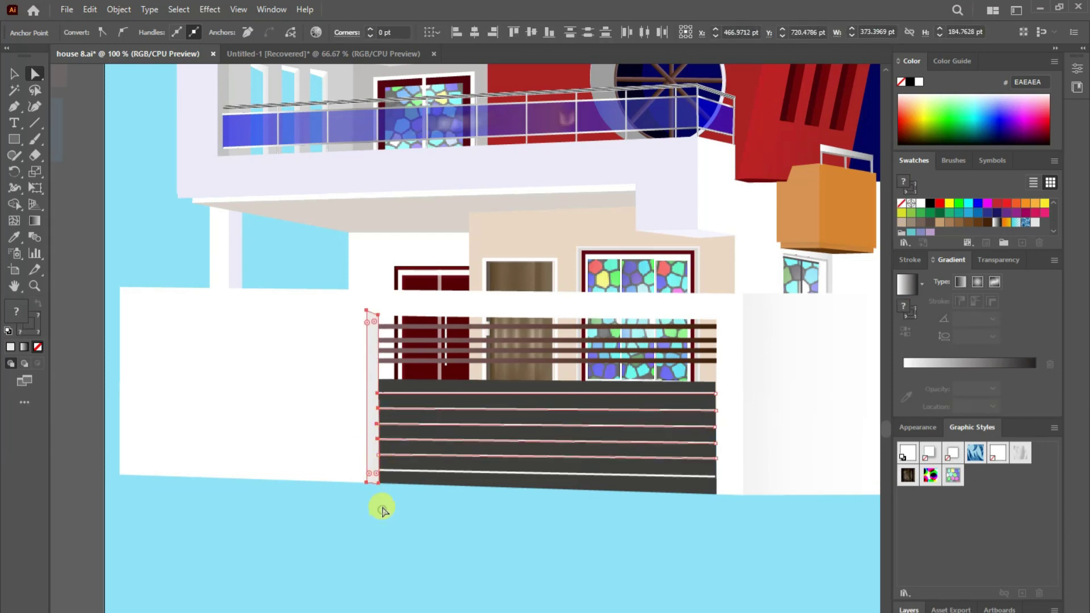
left_click(381, 472, "shift")
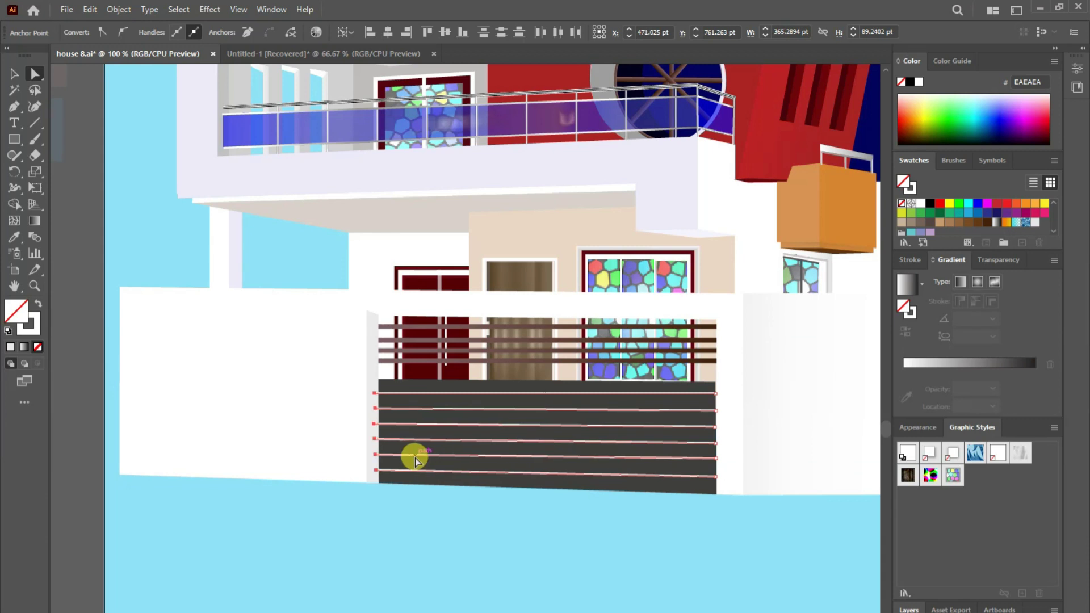
left_click(373, 458, "shift")
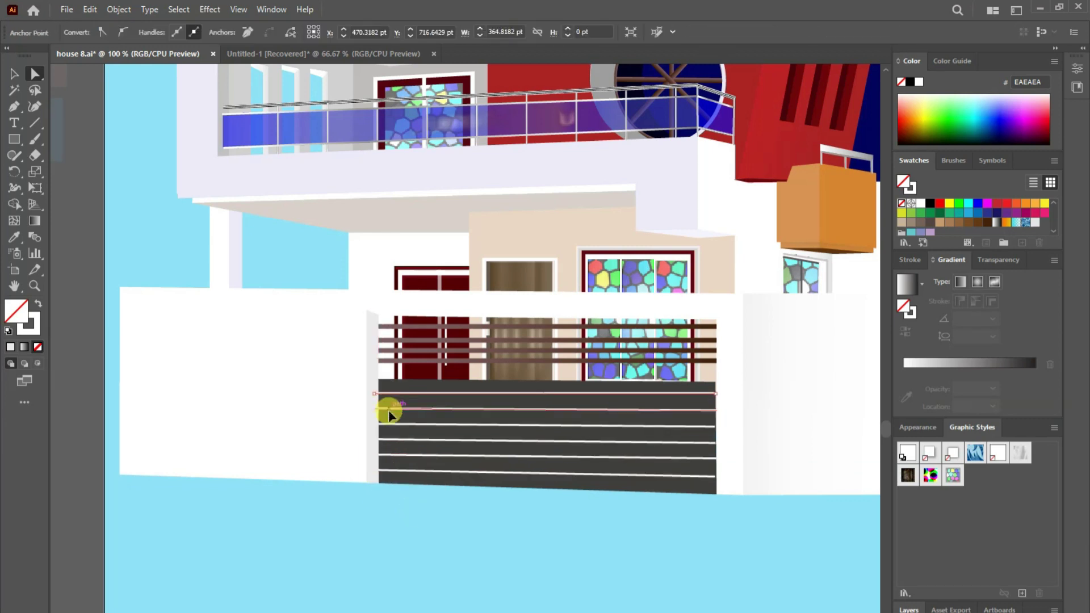
- Pen-draw a small square panel on the gate's left half
key("p")
left_click(460, 416)
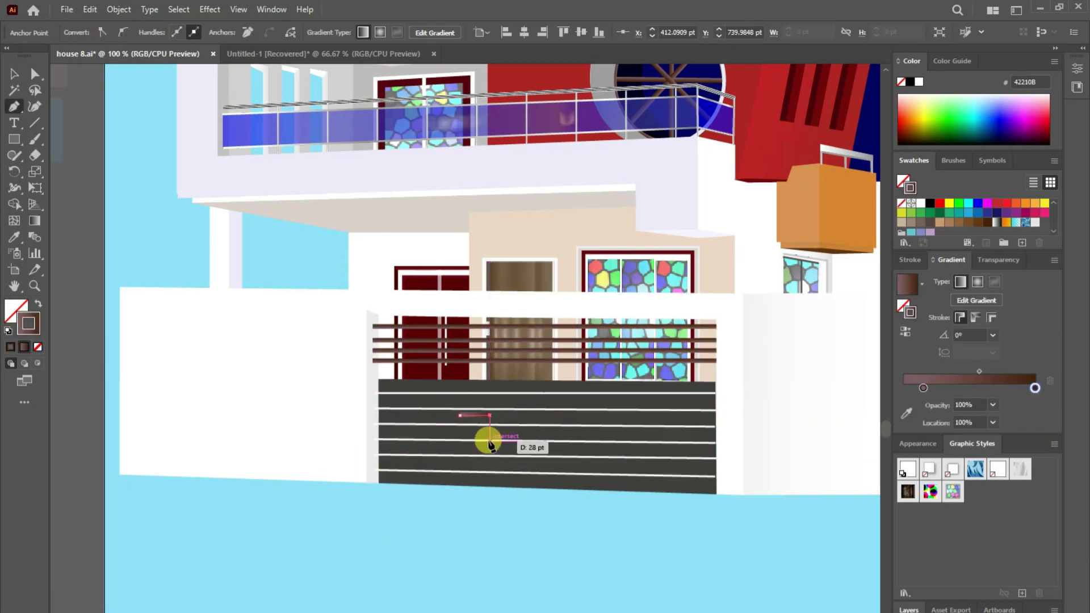
left_click(14, 74)
key("ctrl+minus")
key("ctrl+plus")
left_click(15, 106)
left_click(300, 431)
left_click(341, 430)
left_click(342, 467)
left_click(299, 467)
left_click(299, 430)
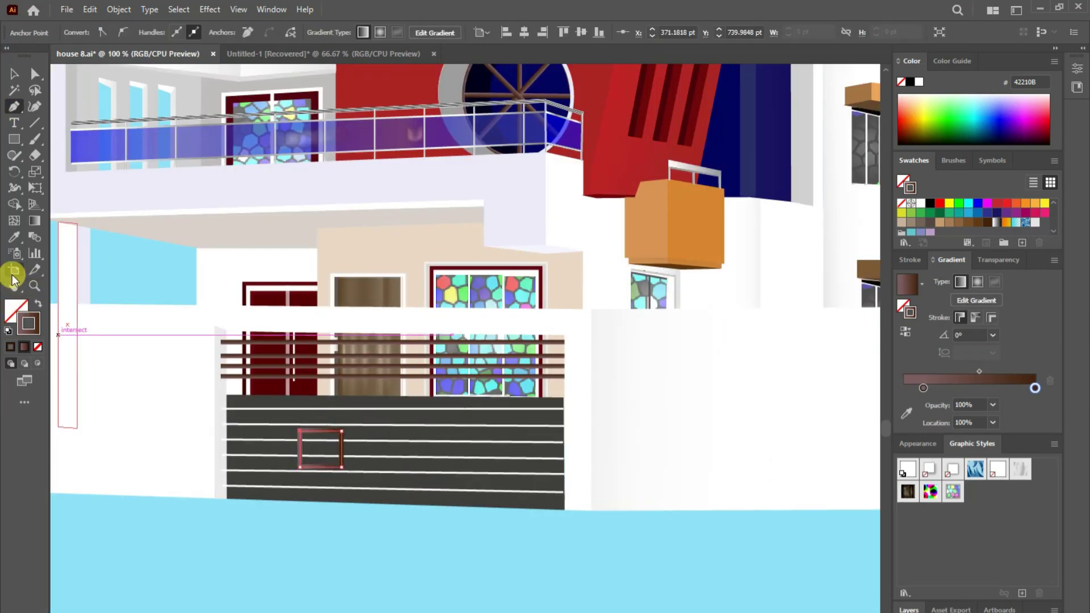
- Give the square a white frame and copy it to the gate's right half
double_click(16, 307)
left_click(572, 251)
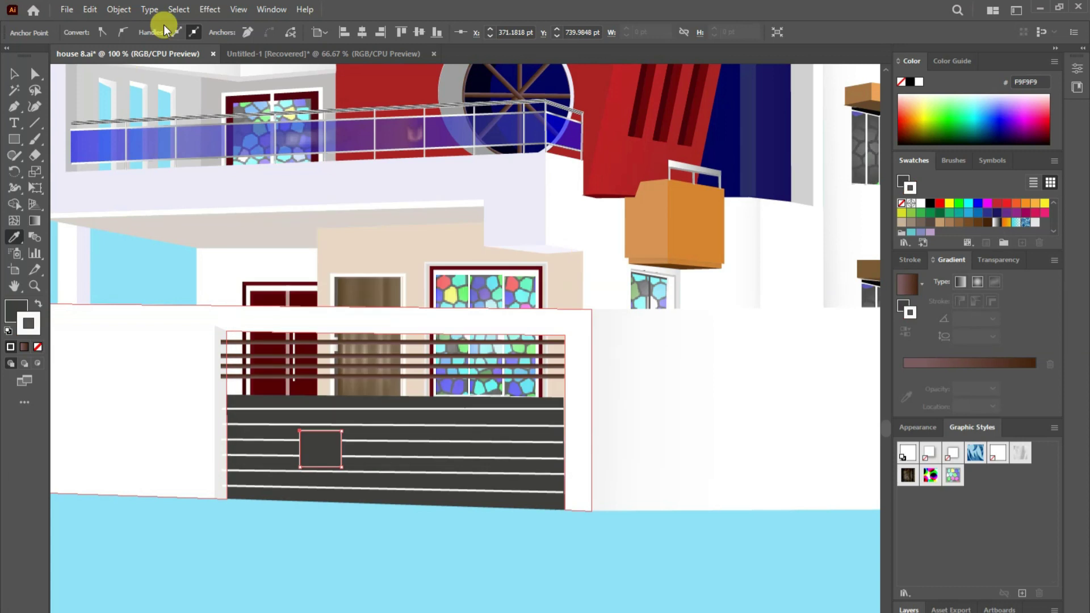
left_click(344, 364)
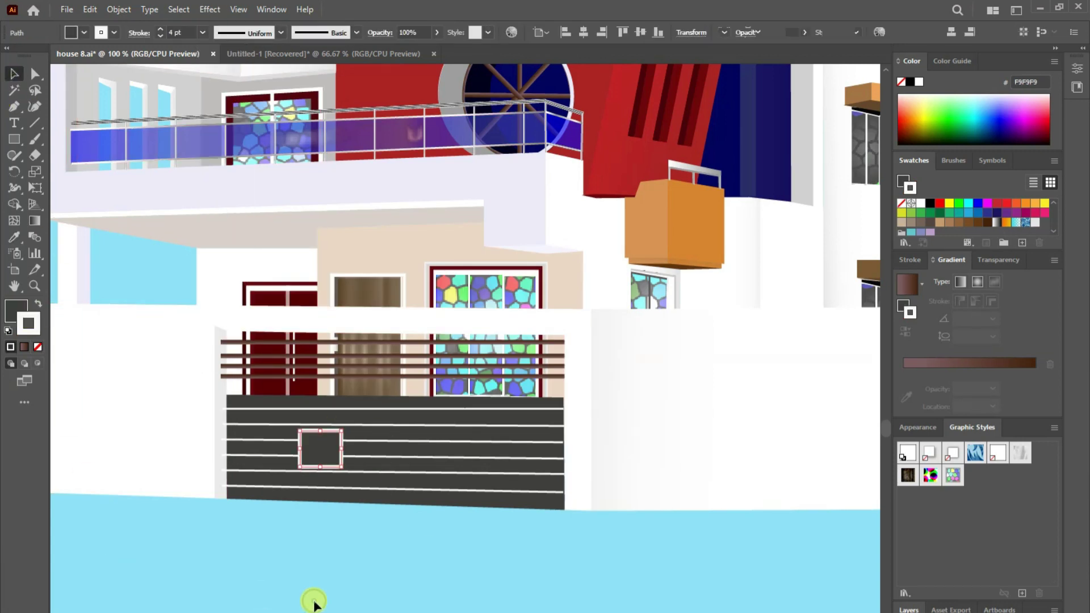
left_click_drag(458, 454, 474, 461)
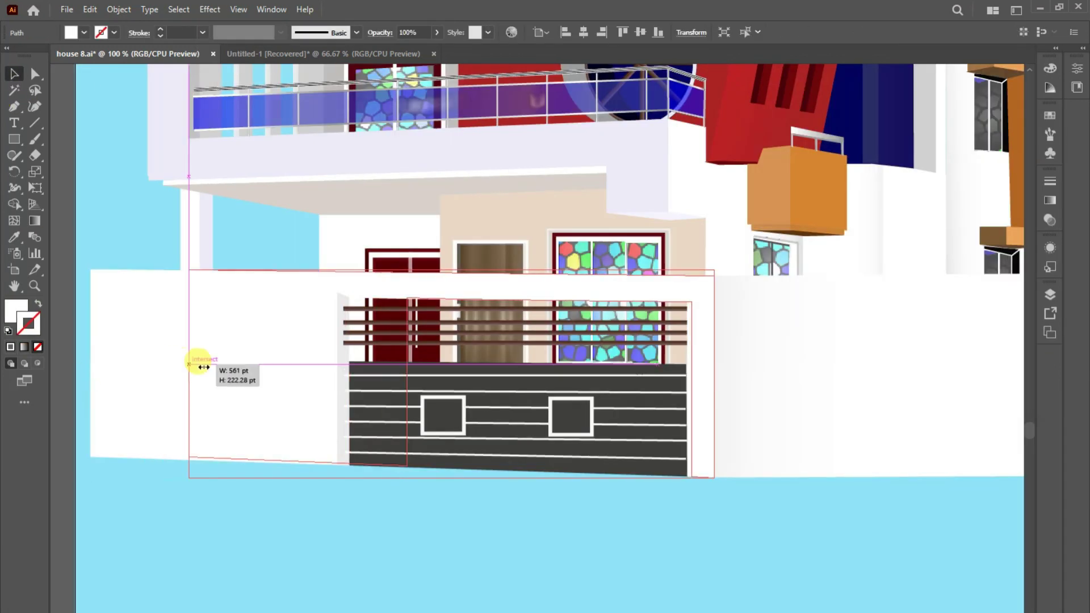
- Move the front wall's left anchor points so the wall meets the gate
left_click_drag(194, 360, 234, 372)
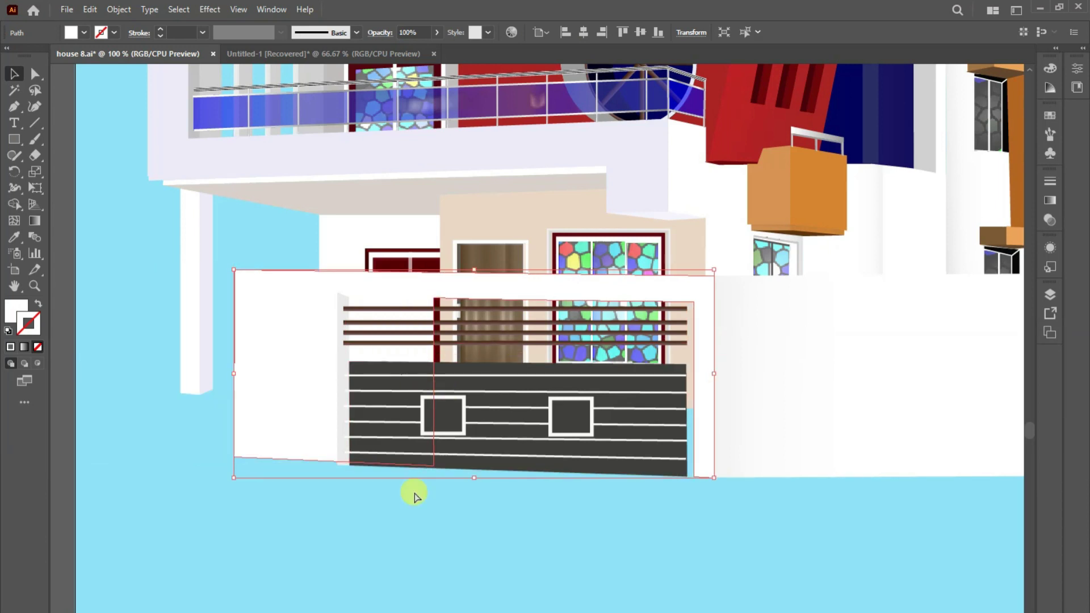
key("a")
left_click_drag(233, 457, 95, 454)
key("Right")
key("Right")
key("Right")
key("Right")
key("Right")
key("Right")
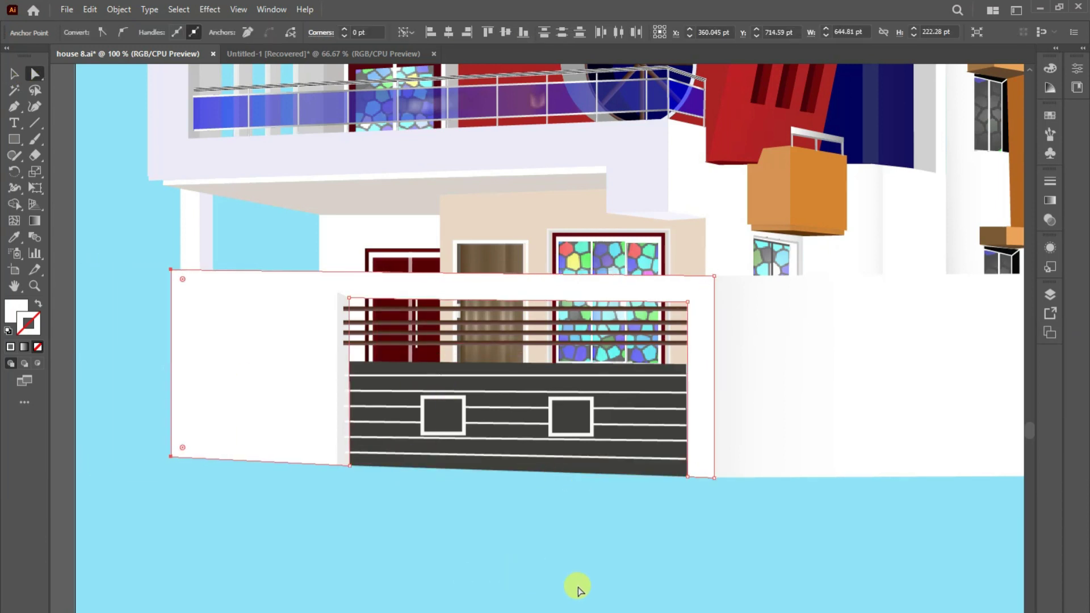
key("Right")
key("Right")
key("Right")
key("Right")
left_click(624, 559)
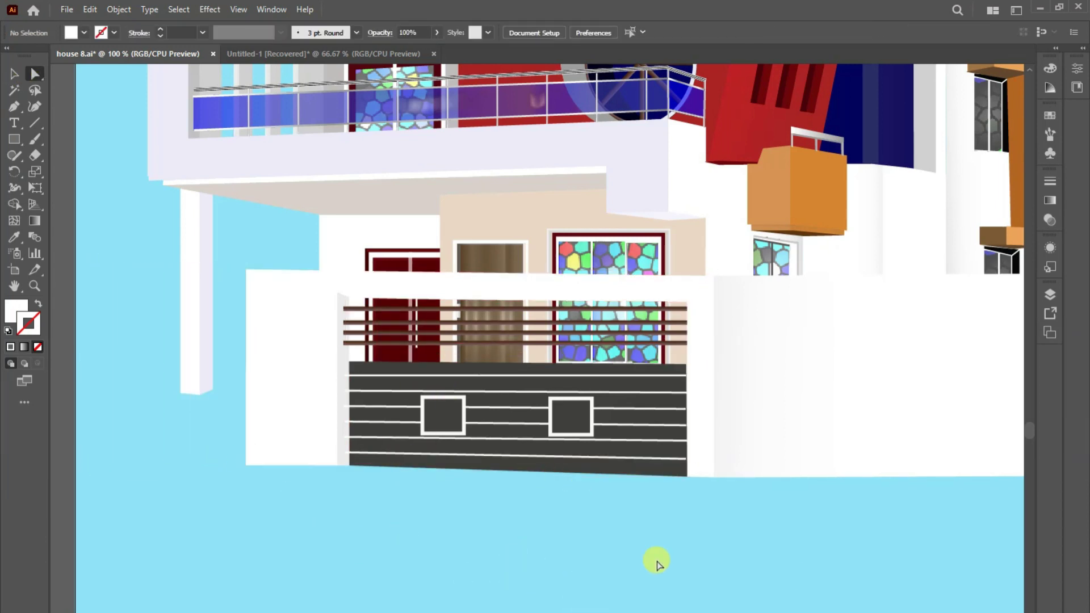
- Outline a panel on the left wall and fill it with the sampled red
left_click(257, 303)
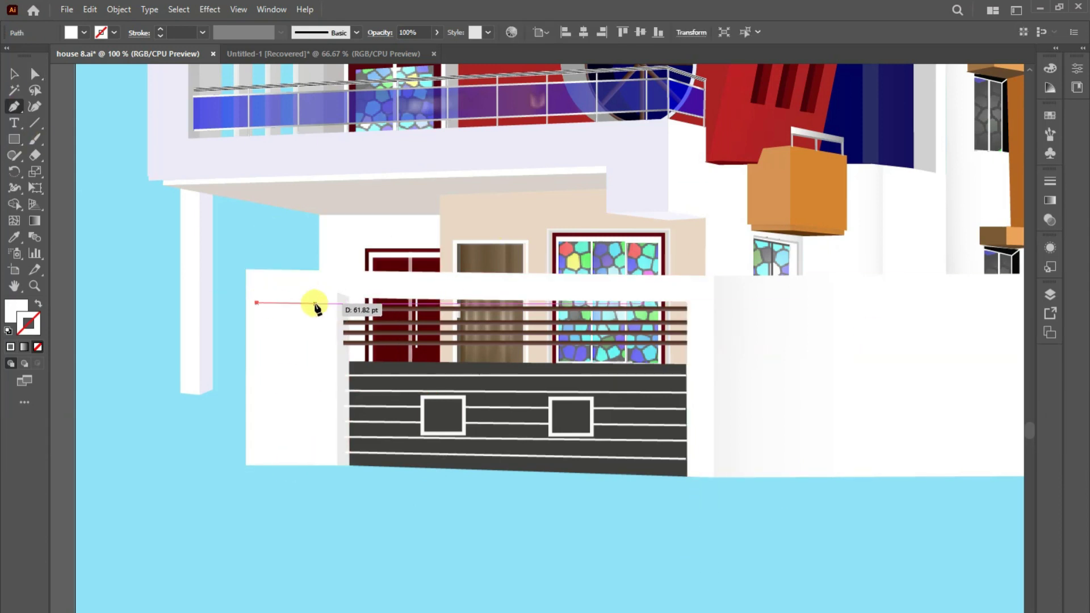
left_click(319, 302)
left_click(319, 437)
left_click(789, 108)
- Pen-draw the four-cornered gate frame outline beside the wall
key("p")
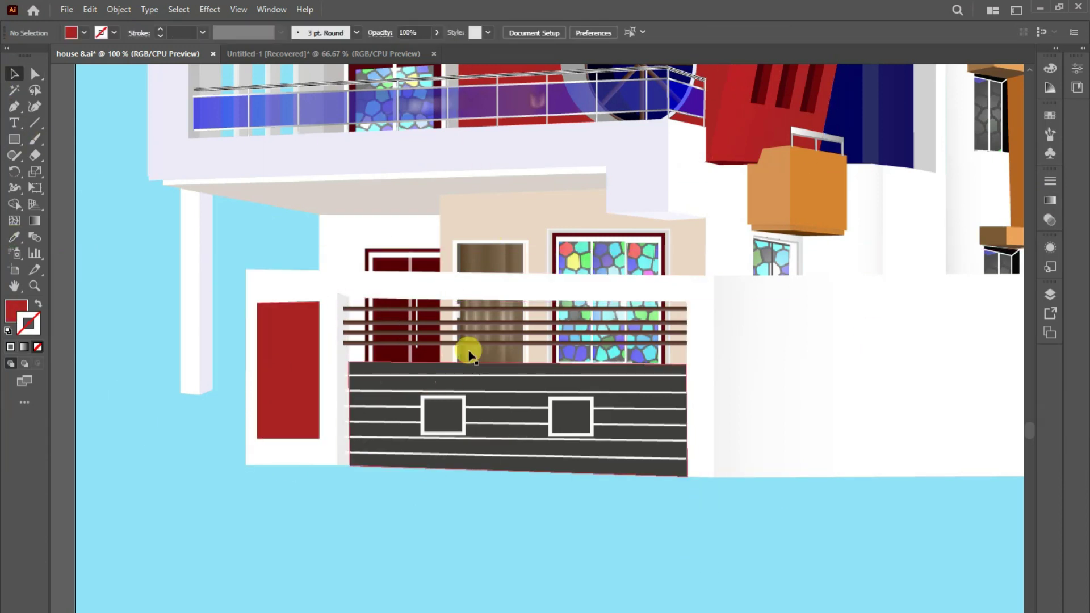
scroll(459, 358, "up", 3)
scroll(460, 358, "left", 5)
left_click(255, 538)
left_click(472, 543)
left_click(471, 357)
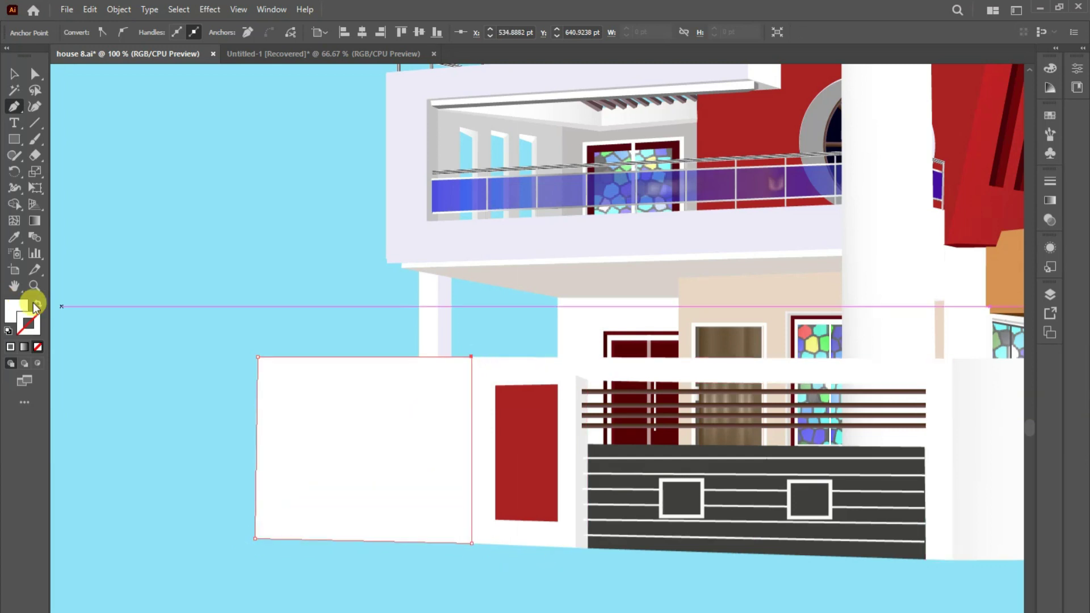
double_click(16, 311)
- Give the gate frame no fill and a 5 pt grey stroke
key("Escape")
key("shift+x")
key("v")
left_click(202, 33)
left_click(203, 122)
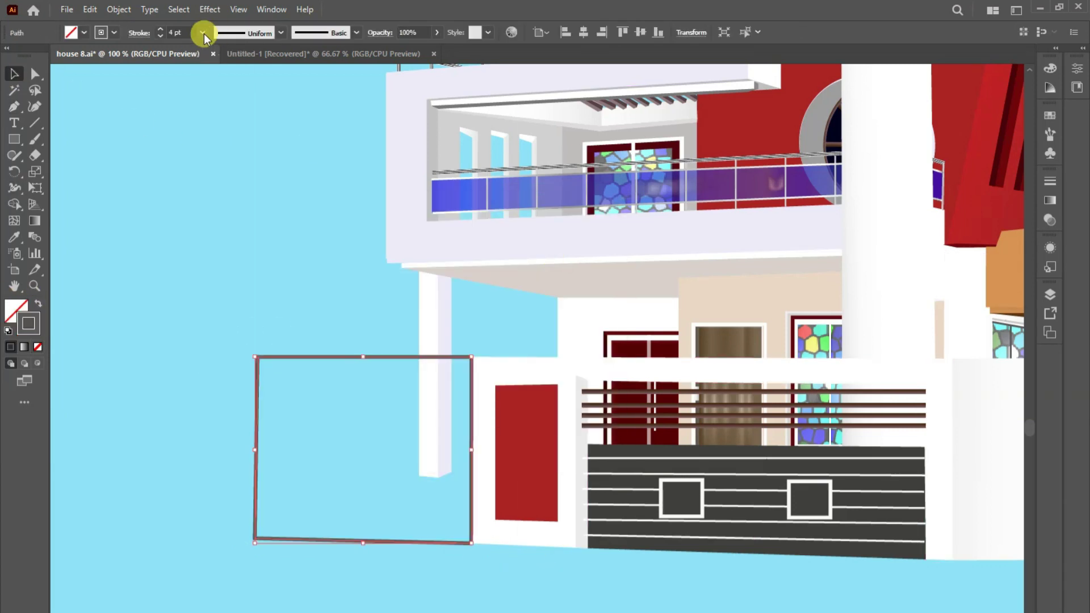
left_click(188, 282)
- Draw a vertical bar, repeat it into a cluster, and copy the cluster to the right
left_click_drag(275, 358, 273, 542)
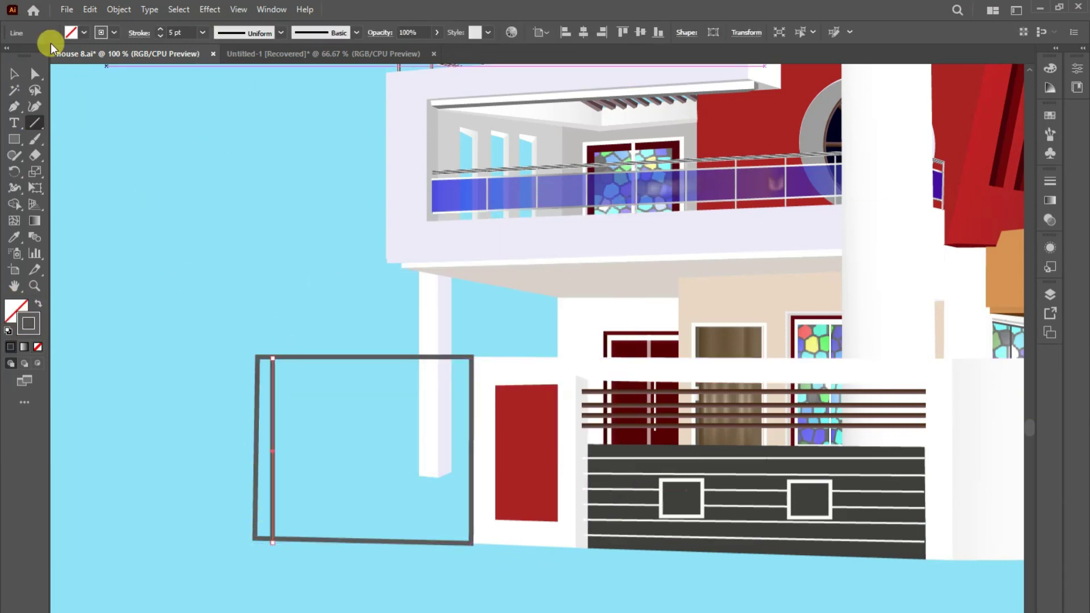
key("v")
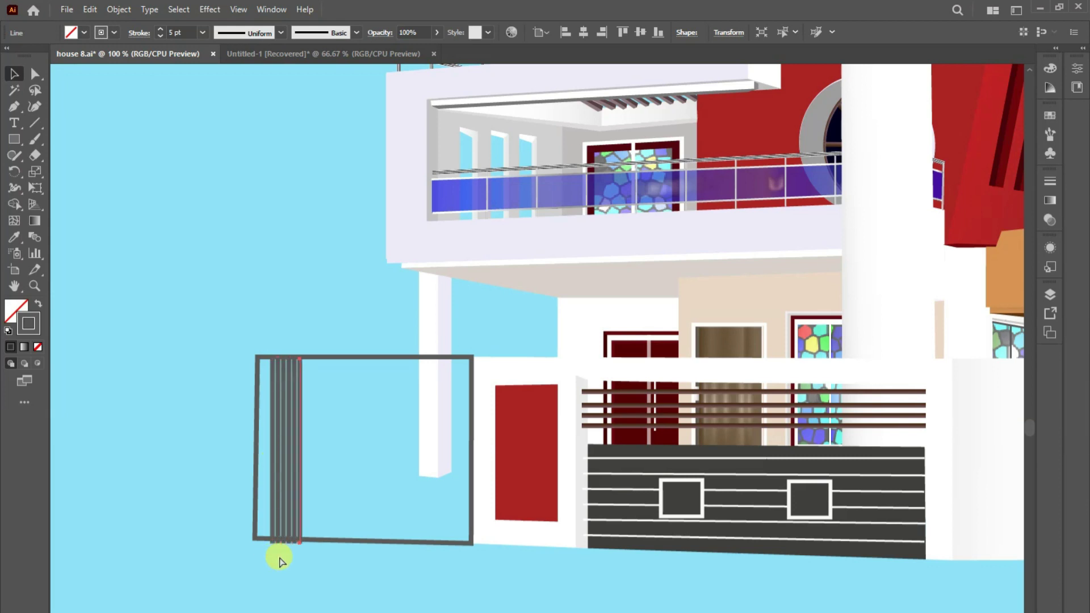
left_click_drag(388, 451, 404, 453)
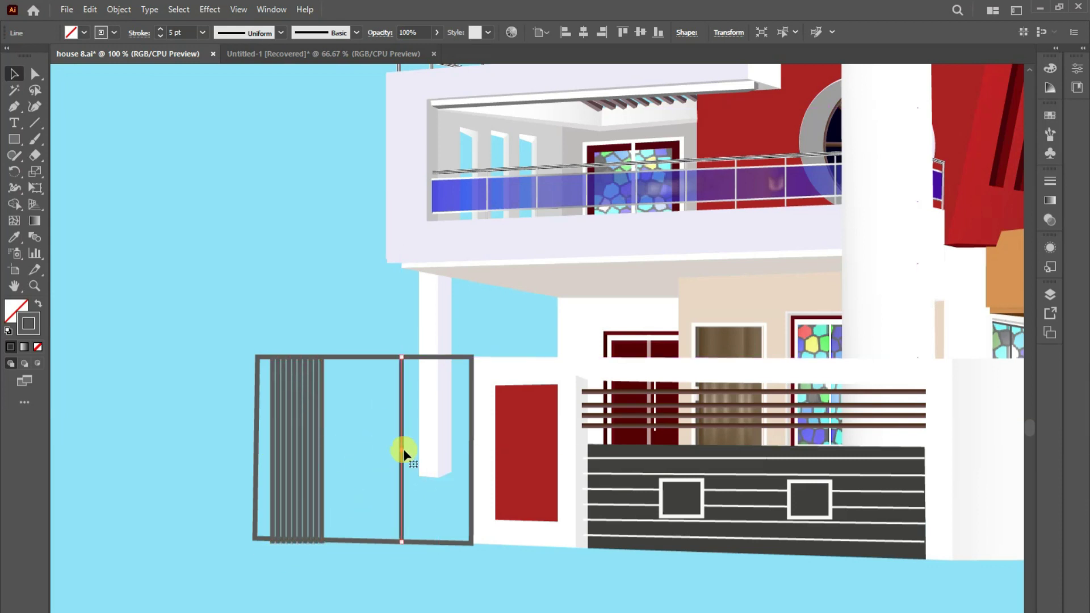
key("ctrl+d")
key("ctrl+d")
key("ctrl+d")
left_click(449, 517)
left_click_drag(345, 549, 292, 530)
left_click(436, 607)
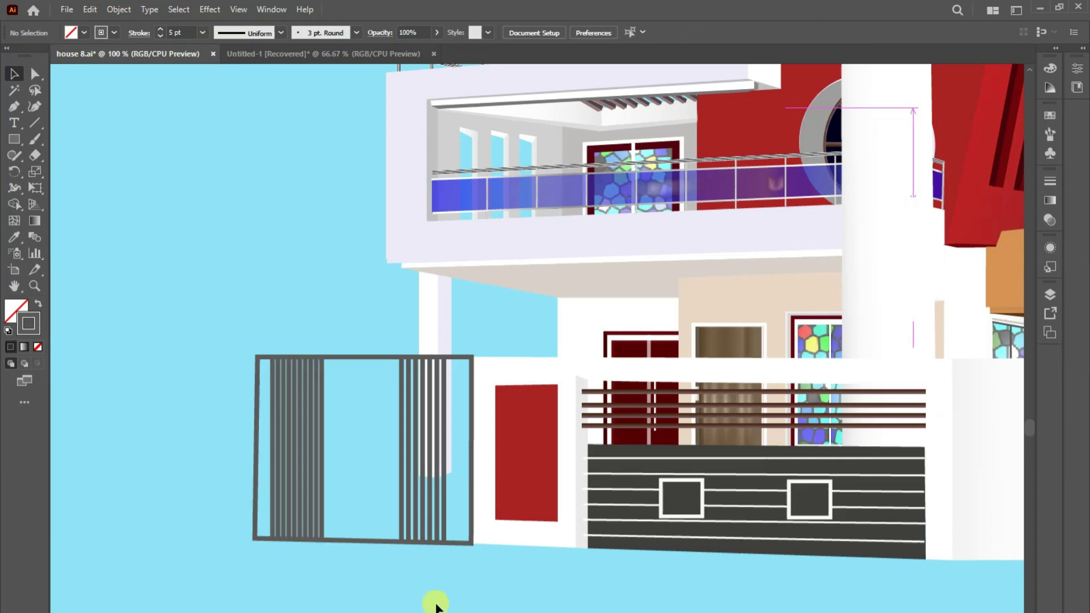
- Add evenly spaced horizontal rails across the gate, removing the extra ones
left_click_drag(262, 384, 472, 385)
key("v")
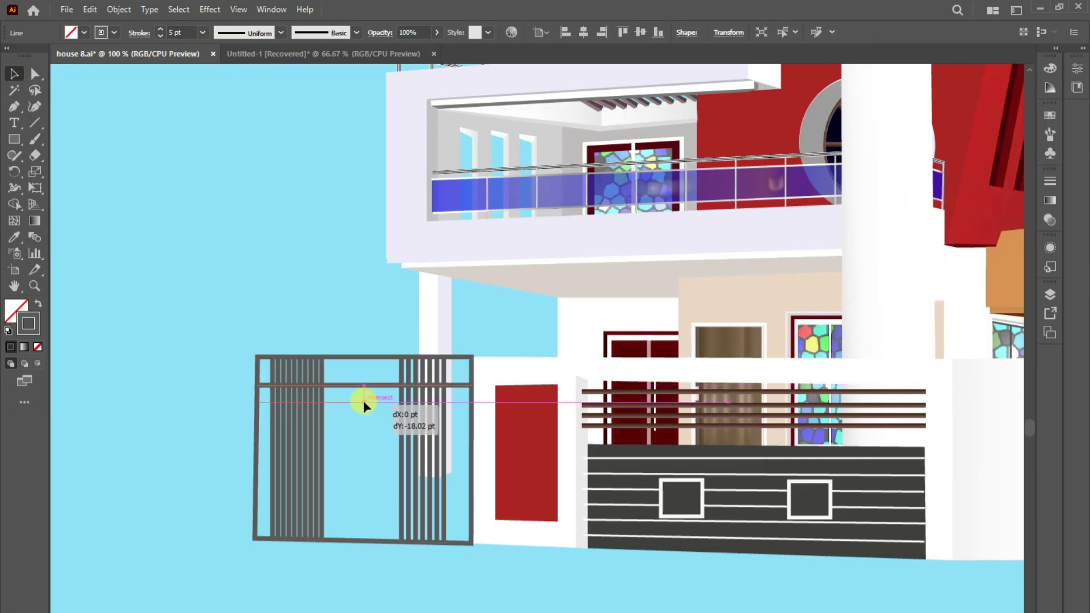
left_click_drag(364, 404, 363, 404)
key("ctrl+d")
key("ctrl+d")
key("ctrl+d")
key("ctrl+d")
key("ctrl+d")
key("ctrl+d")
key("ctrl+z")
key("ctrl+z")
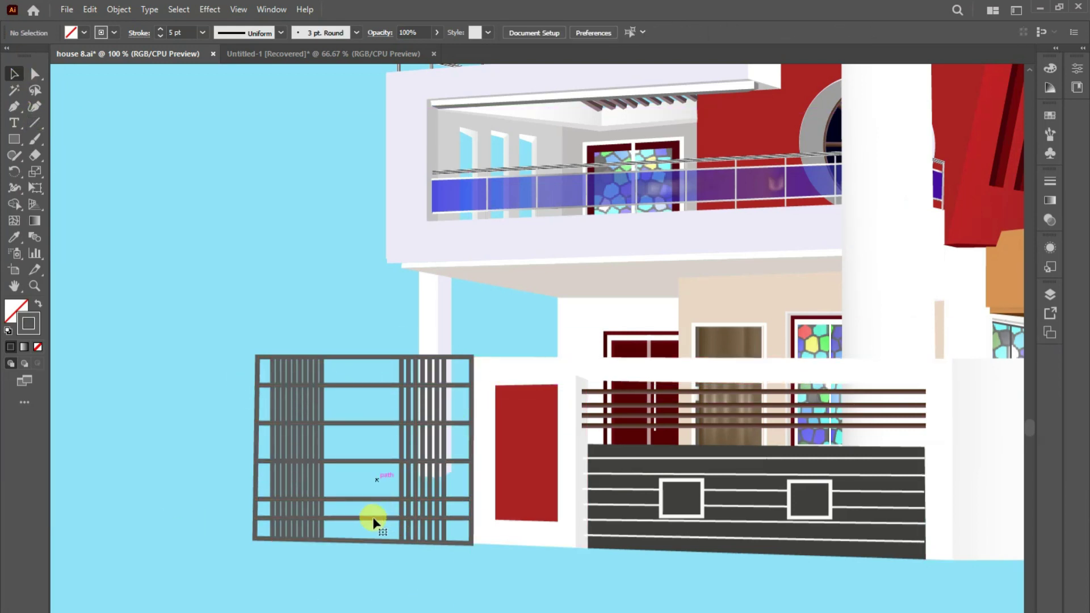
left_click_drag(374, 503, 384, 469)
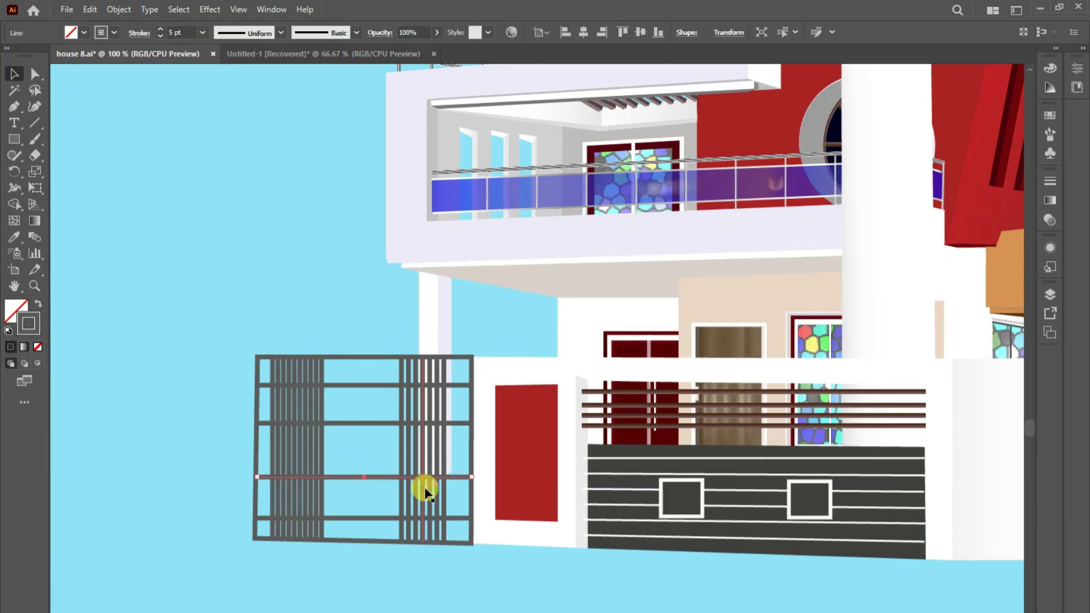
- Begin outlining a left pillar panel from the gate's top-left corner
key("p")
left_click(258, 357)
left_click(159, 356)
- Close the white pillar panel left of the gate and bring the gate in front of it
left_click(255, 539)
left_click(14, 237)
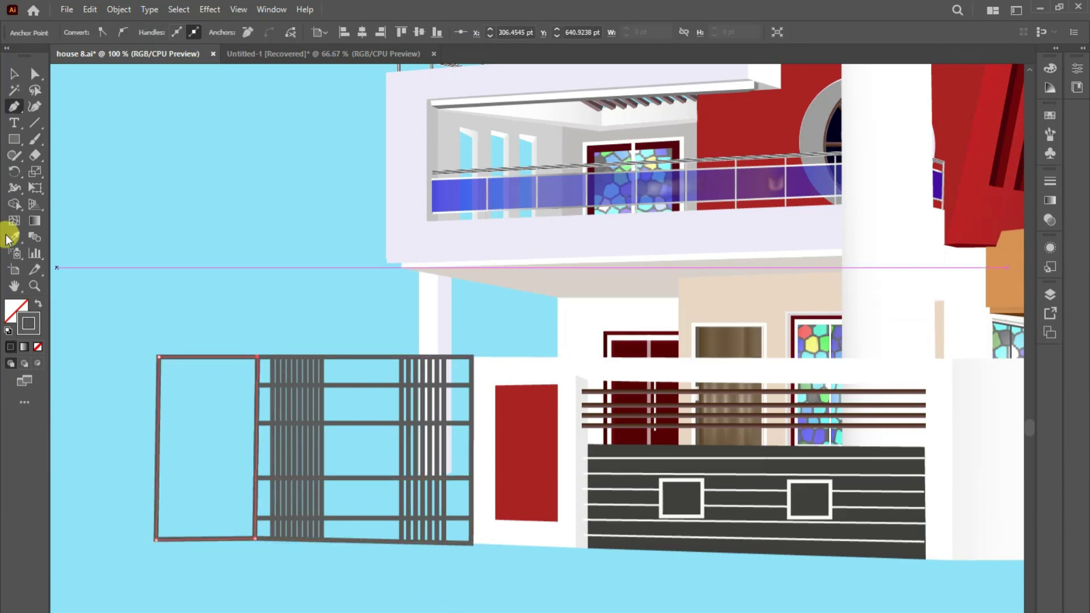
left_click(489, 545)
key("v")
right_click(294, 448)
left_click(482, 611)
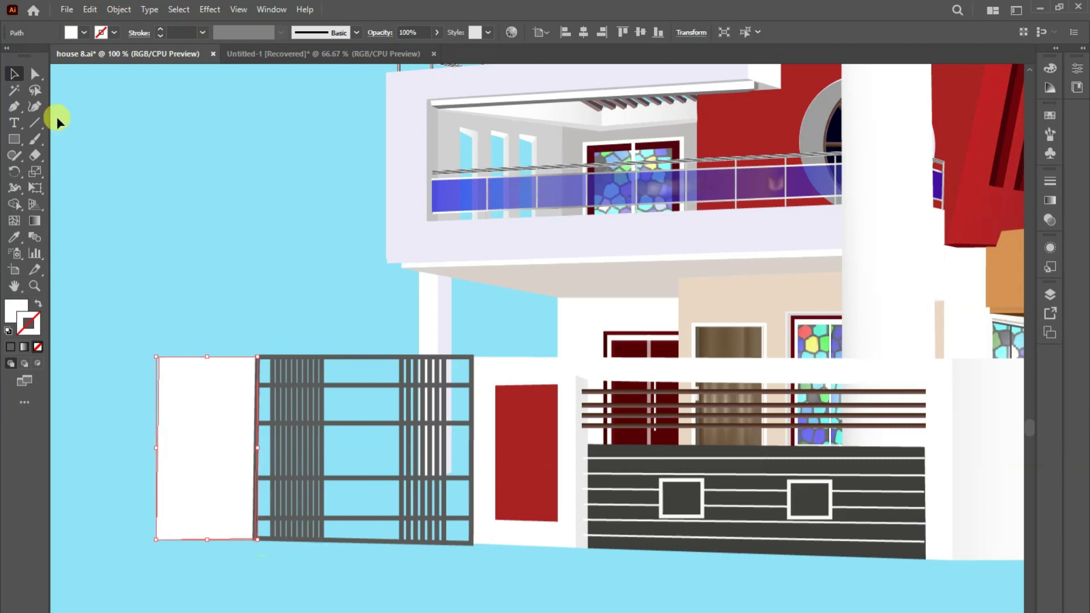
- Adjust the white pillar panel's top-left corner
left_click(34, 74)
left_click(257, 359)
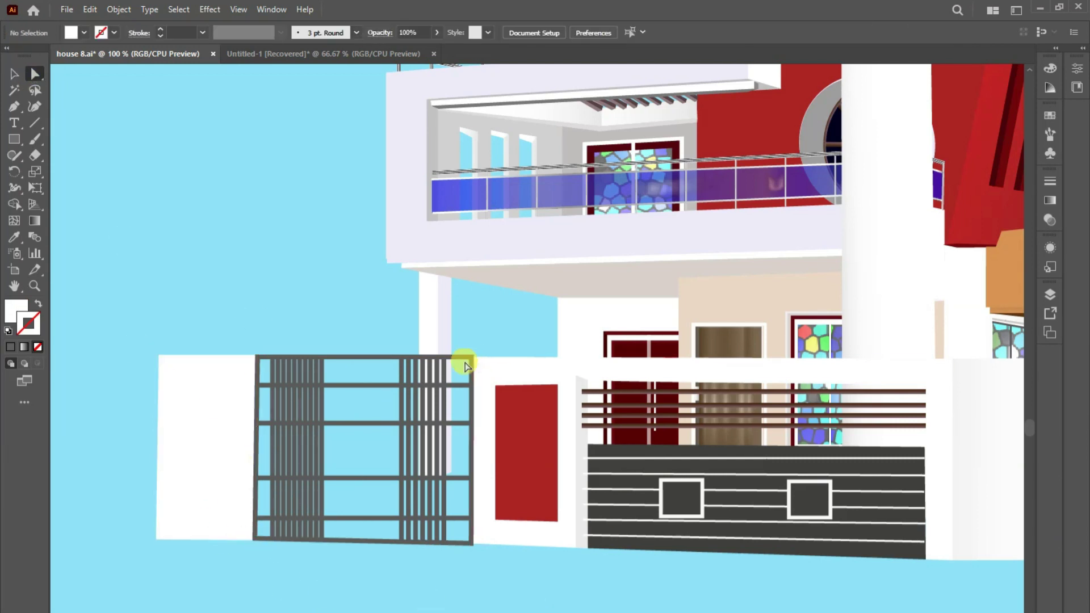
left_click(288, 421)
left_click(161, 361)
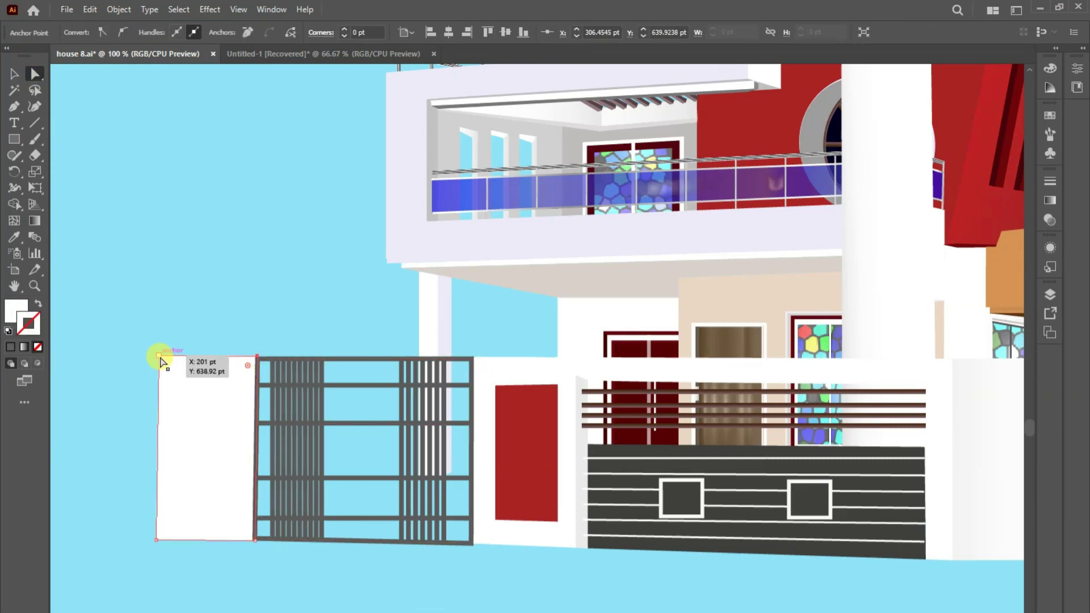
left_click(183, 564)
- Pen-draw a red inset rectangle inside the white pillar
left_click(16, 107)
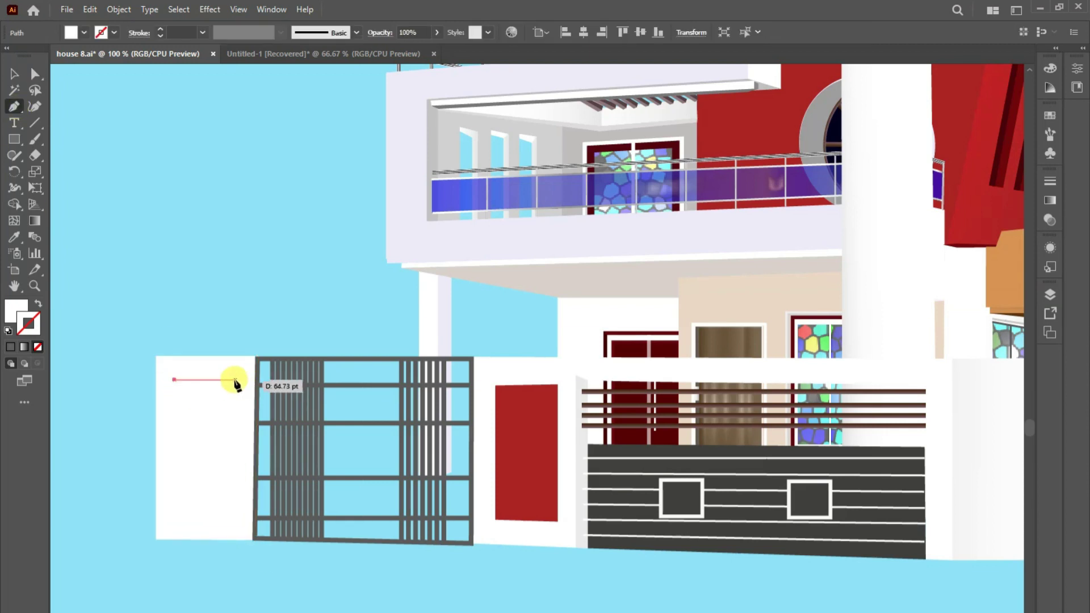
left_click(235, 379)
left_click(235, 516)
left_click(175, 517)
left_click(175, 379)
left_click(258, 608)
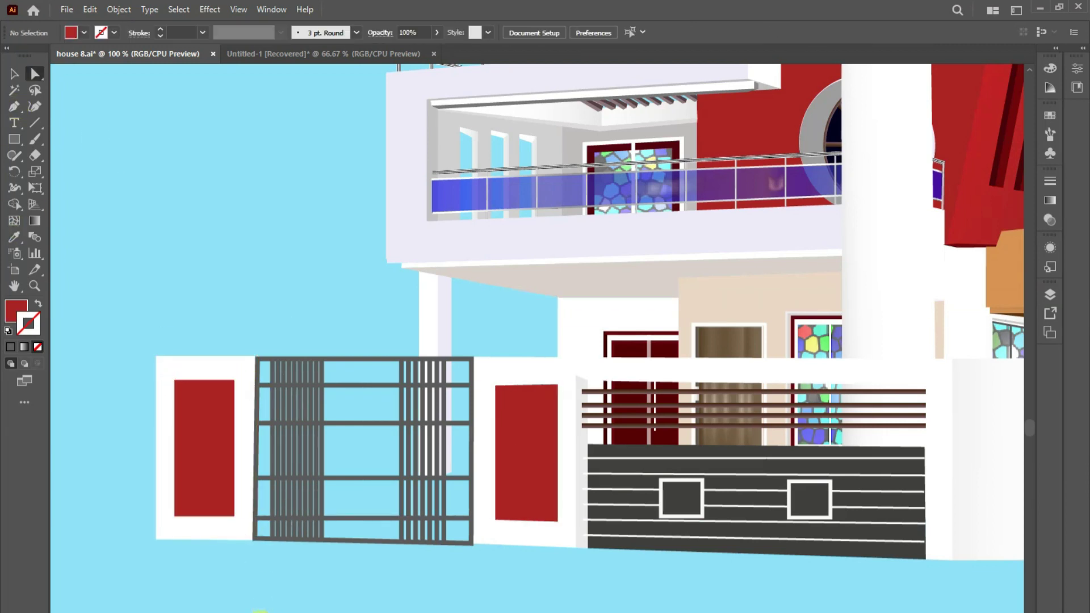
- Select all the gate parts, group them, and move the gate down
right_click(298, 497)
right_click(195, 437)
key("Escape")
key("v")
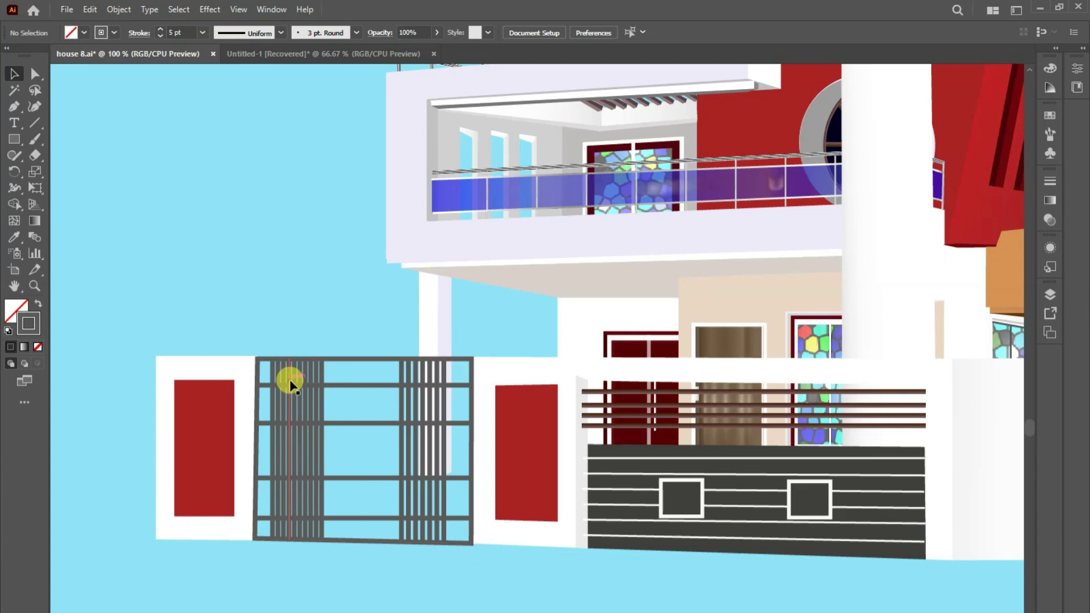
left_click_drag(290, 384, 479, 600)
key("ctrl+z")
right_click(295, 478)
left_click_drag(257, 555, 458, 496)
right_click(332, 587)
left_click(310, 504)
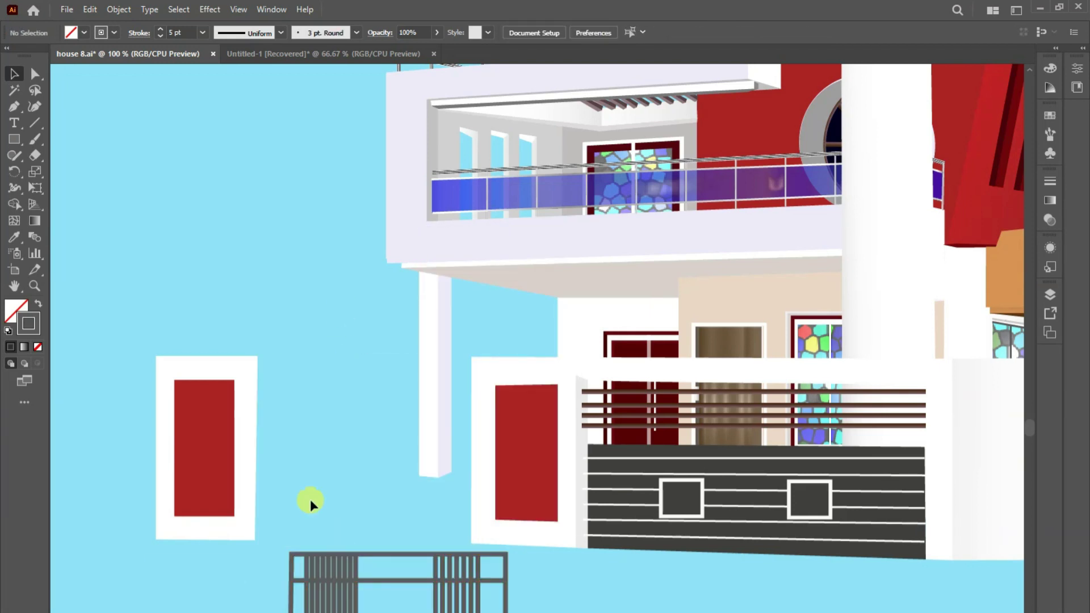
left_click(156, 357)
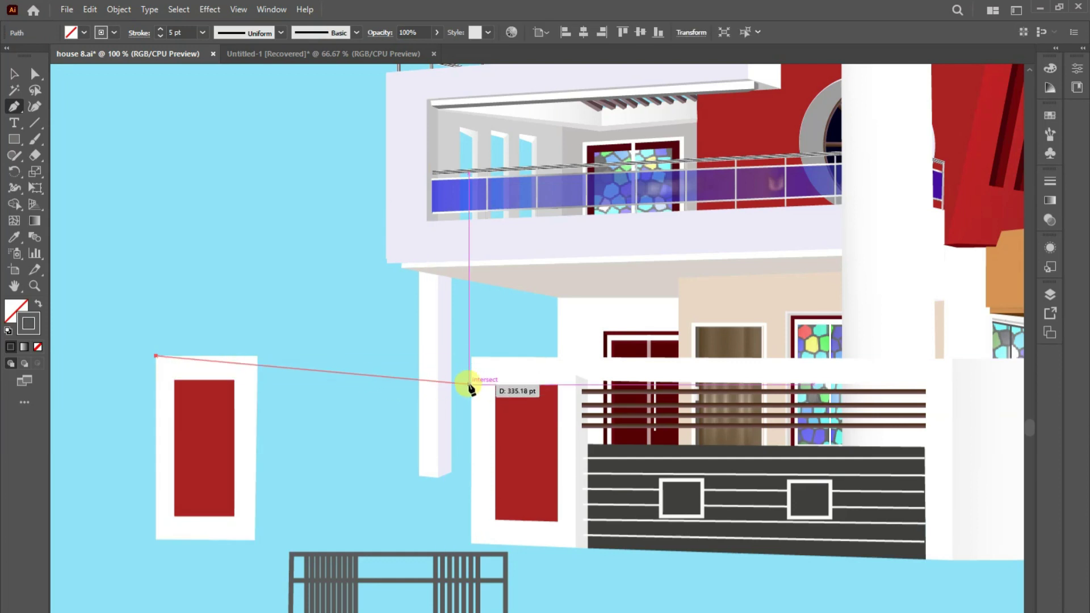
- Draw a wall panel between the pillars with a white fill and no stroke
left_click(469, 387)
left_click(471, 543)
left_click(254, 540)
left_click(158, 542)
left_click(156, 356)
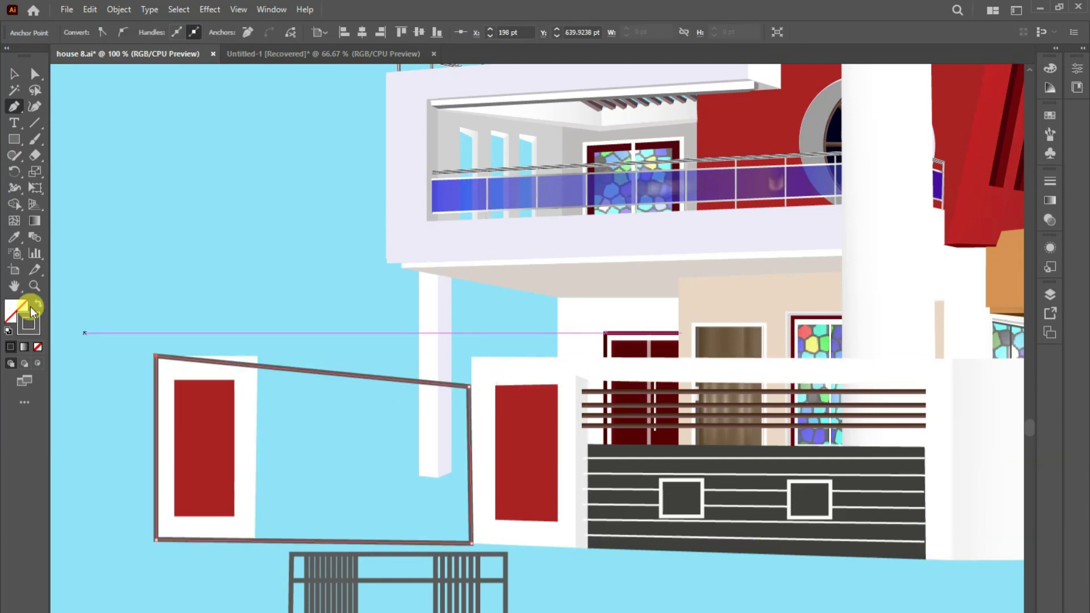
left_click(38, 304)
- Send the wall behind the pillars and make it solid light grey D1D1D1
key("v")
right_click(401, 447)
right_click(310, 458)
left_click(487, 434)
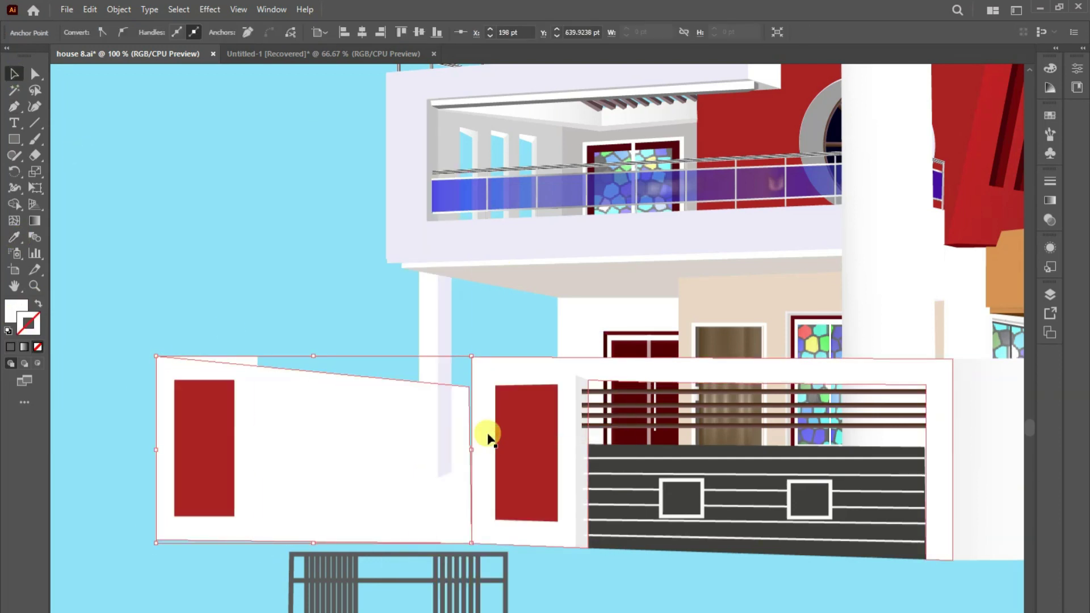
left_click(196, 392)
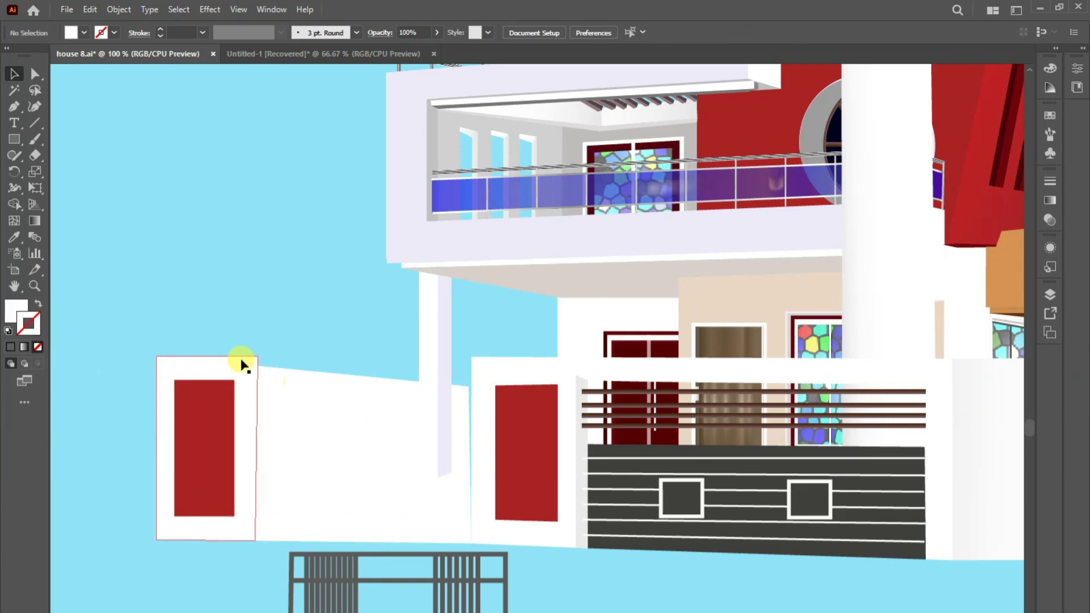
left_click(238, 363)
key("g")
left_click(14, 306)
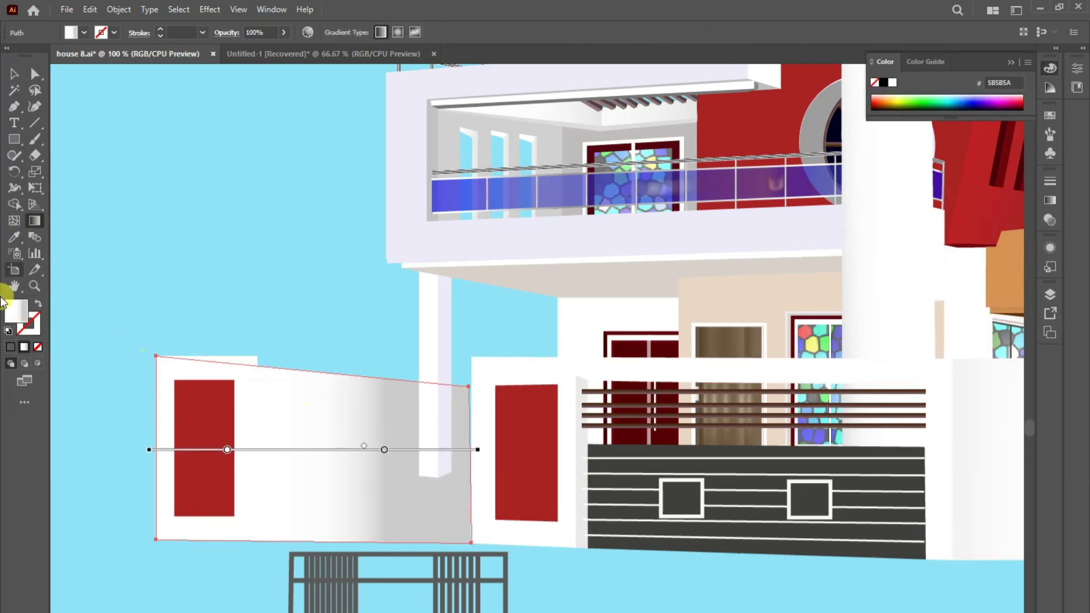
key("v")
left_click(640, 592)
- Draw an orange band across the wall and move the gate back over it
key("p")
left_click(303, 440)
left_click(471, 442)
left_click(471, 405)
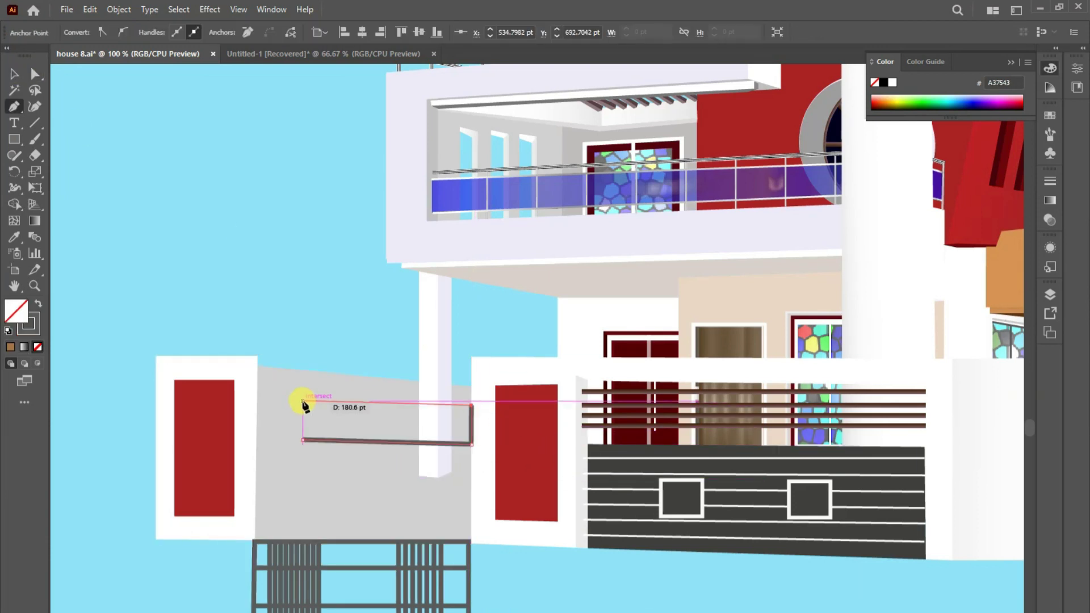
left_click(1020, 277)
key("v")
mouse_move(389, 450)
left_mouse_down()
mouse_move(389, 475)
mouse_move(359, 472)
left_mouse_up()
left_click(469, 584)
- Turn one vertical gate line white by swapping its fill and stroke
key("a")
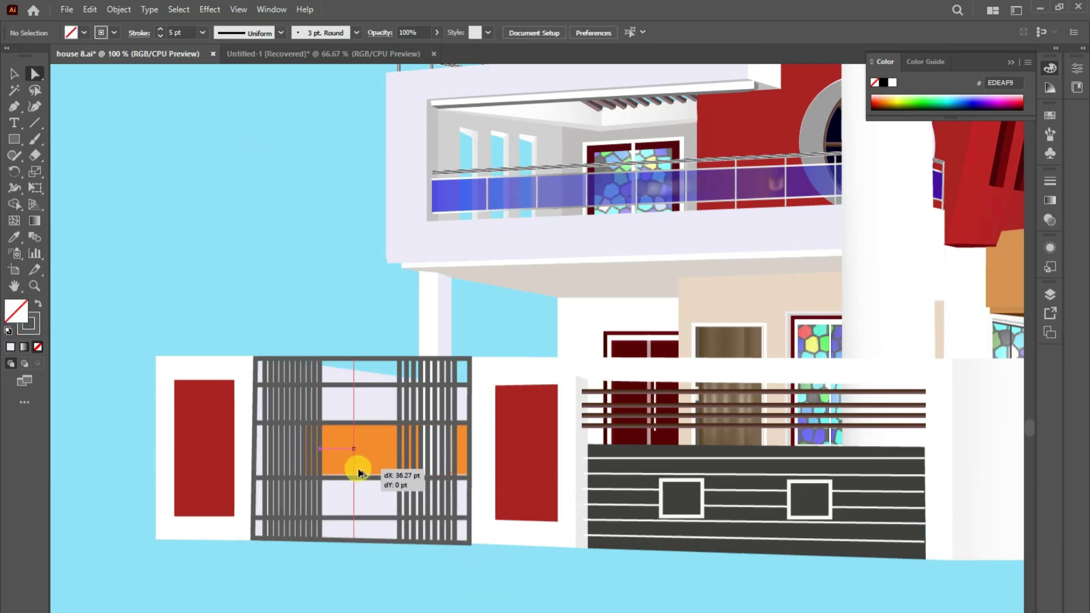
left_click(15, 237)
left_click(35, 304)
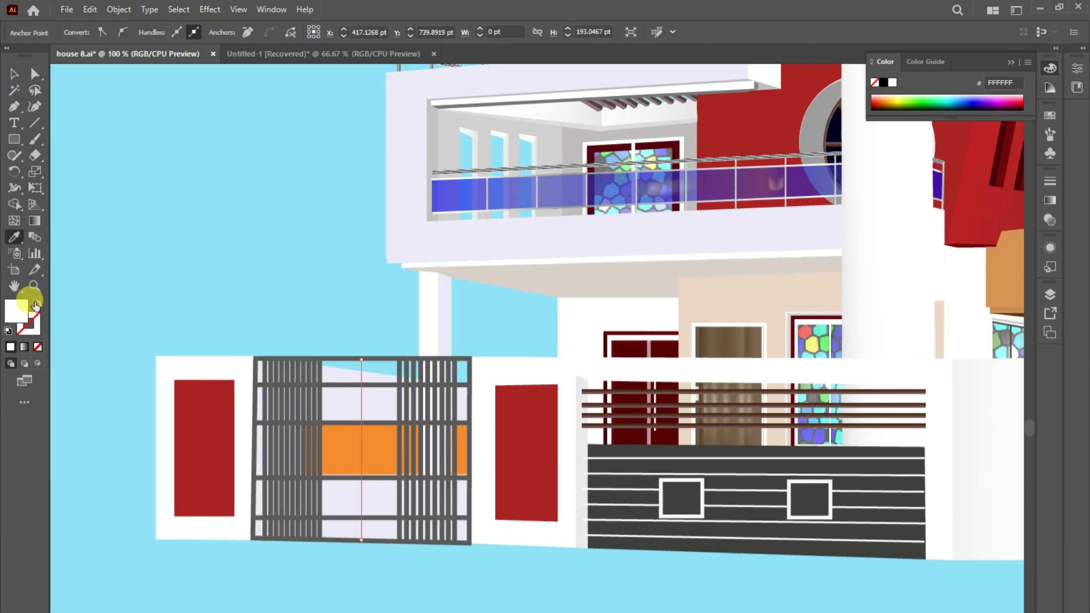
key("shift+x")
left_click(14, 74)
key("ctrl+shift+a")
- Apply the blue sample gradient to the sky, running deep blue at top to light blue below
key("ctrl+minus")
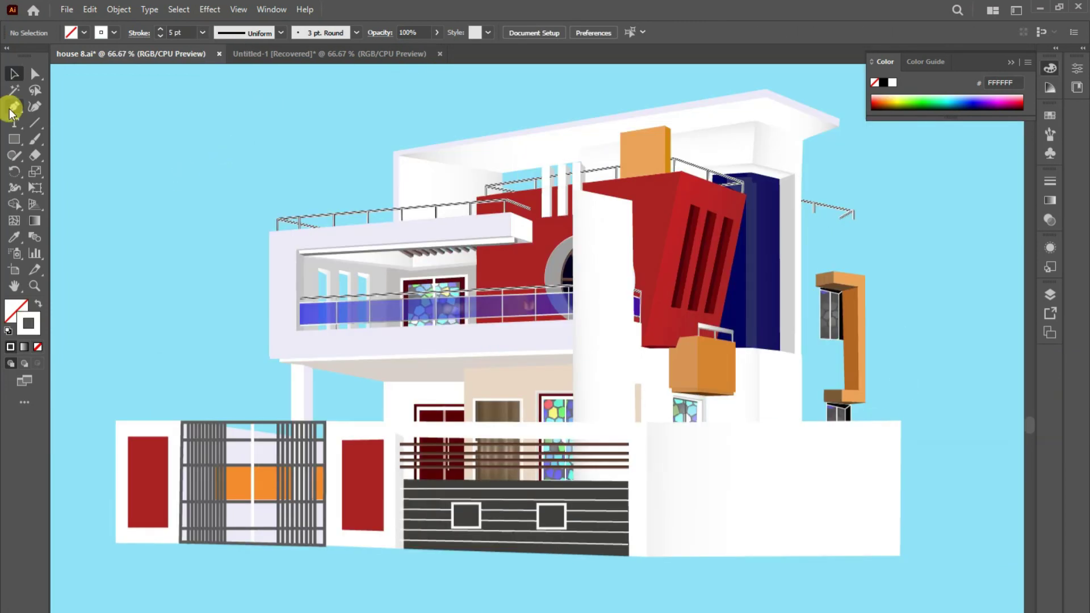
key("ctrl+z")
key("ctrl+z")
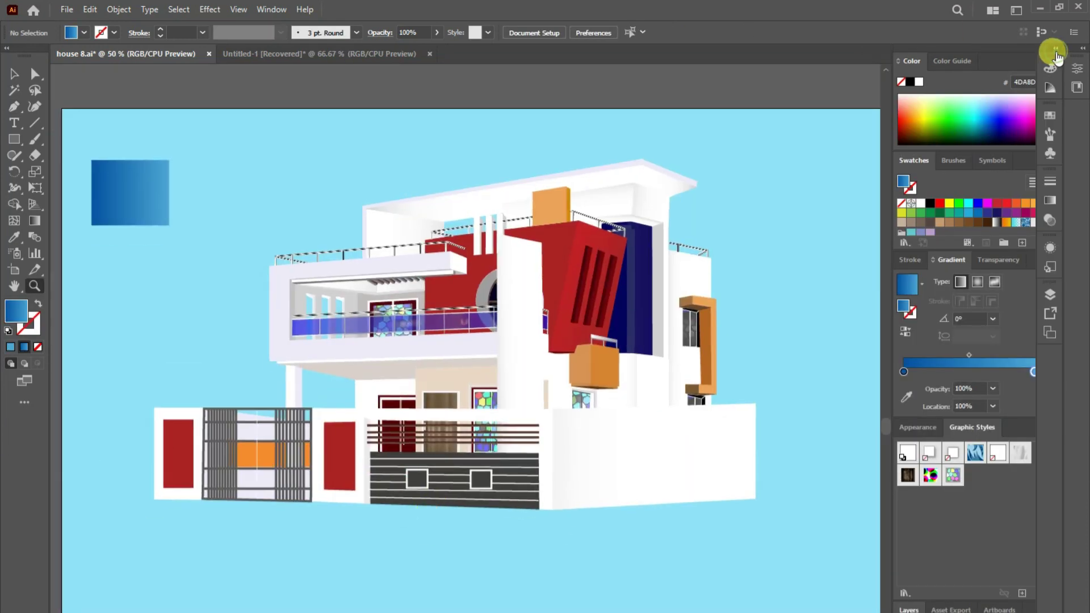
left_click(137, 195)
key("g")
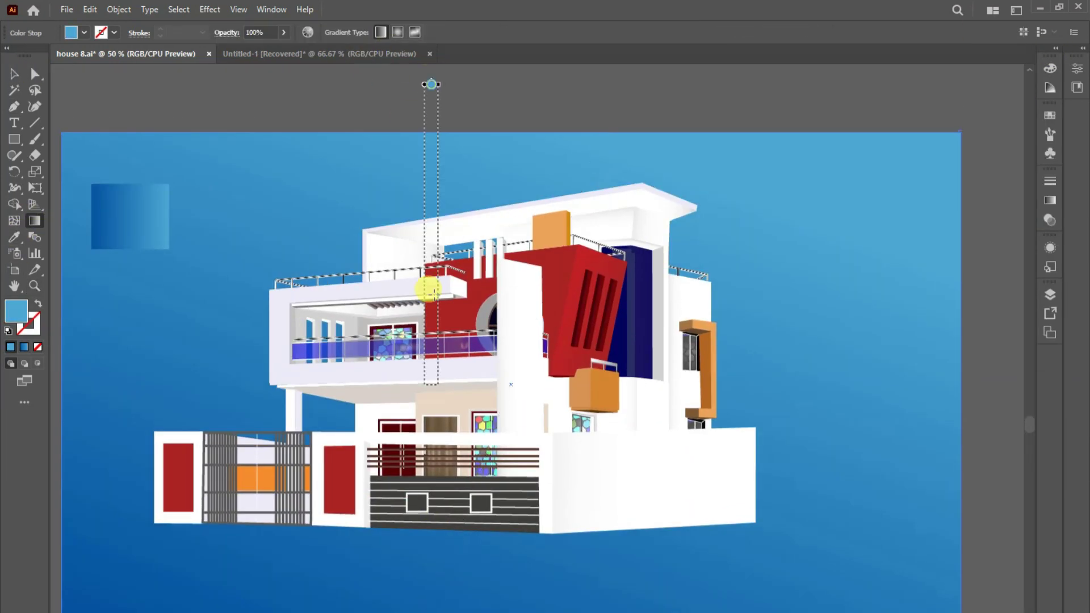
left_click_drag(538, 91, 489, 610)
left_click_drag(521, 272, 530, 226)
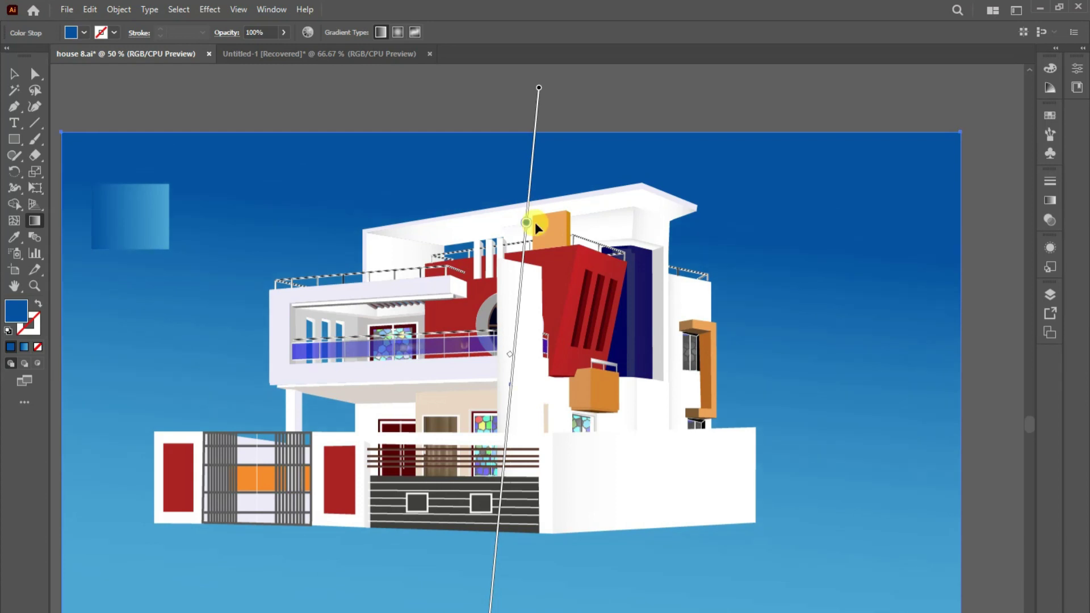
key("v")
key("ctrl+shift+a")
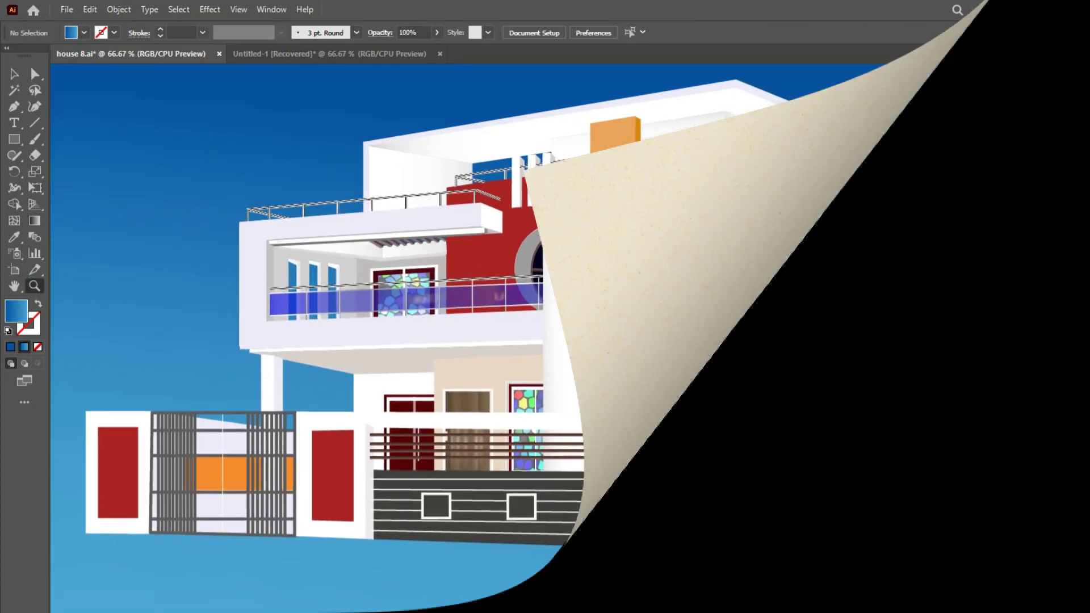